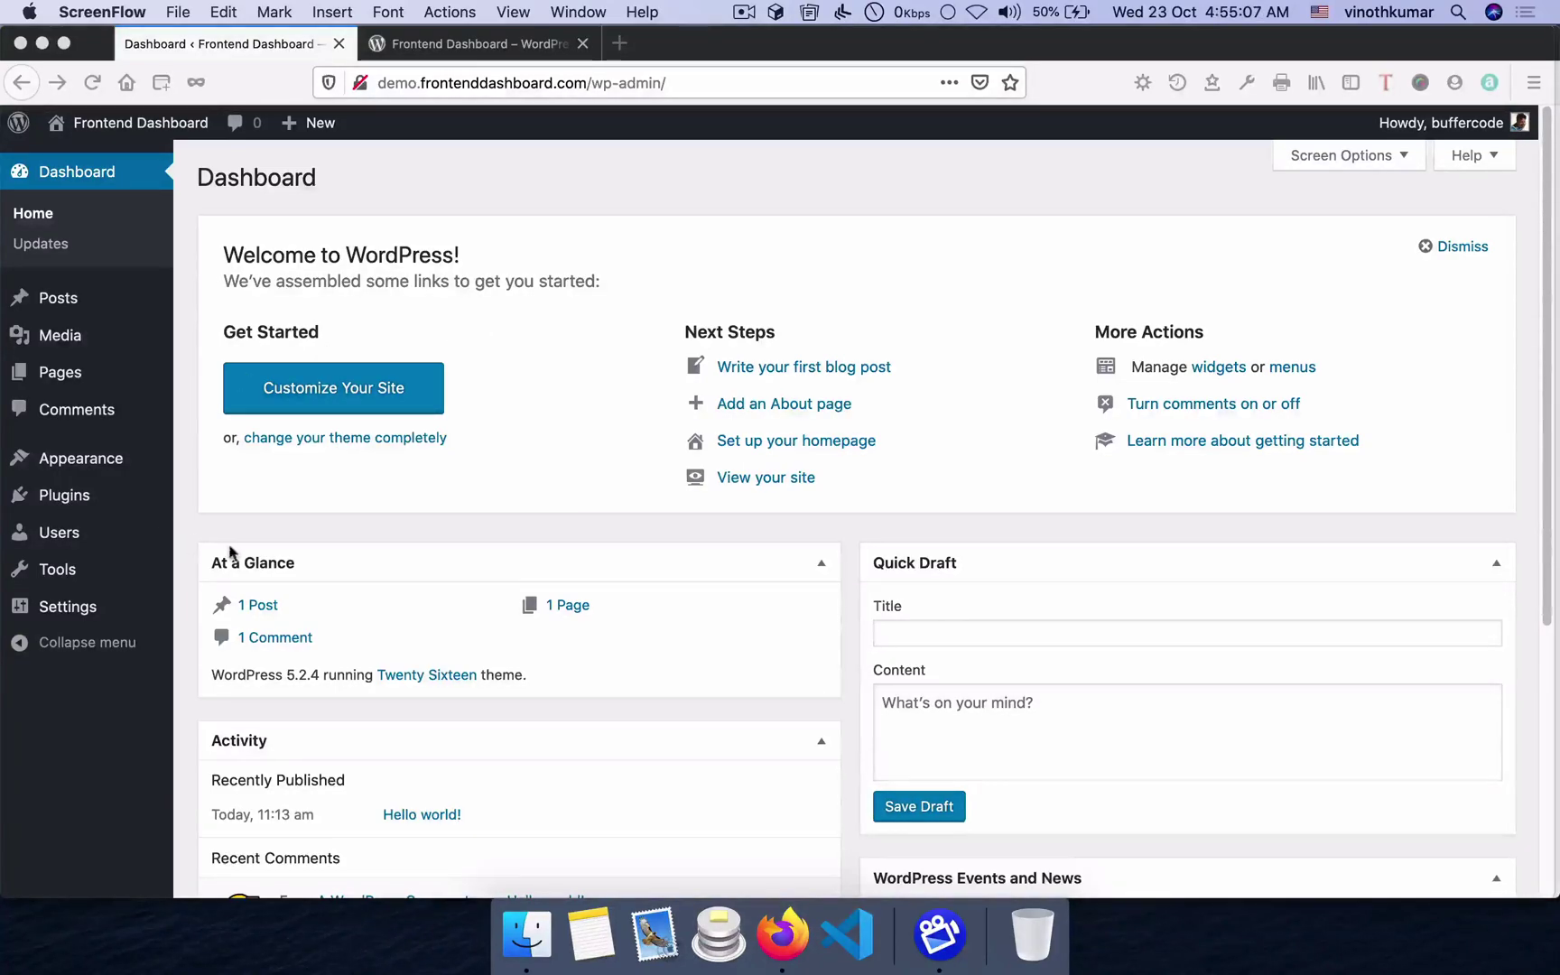
- Go to Add New under the Plugins menu in the admin sidebar
{"action": "mouse_move", "coordinate": [122, 498]}
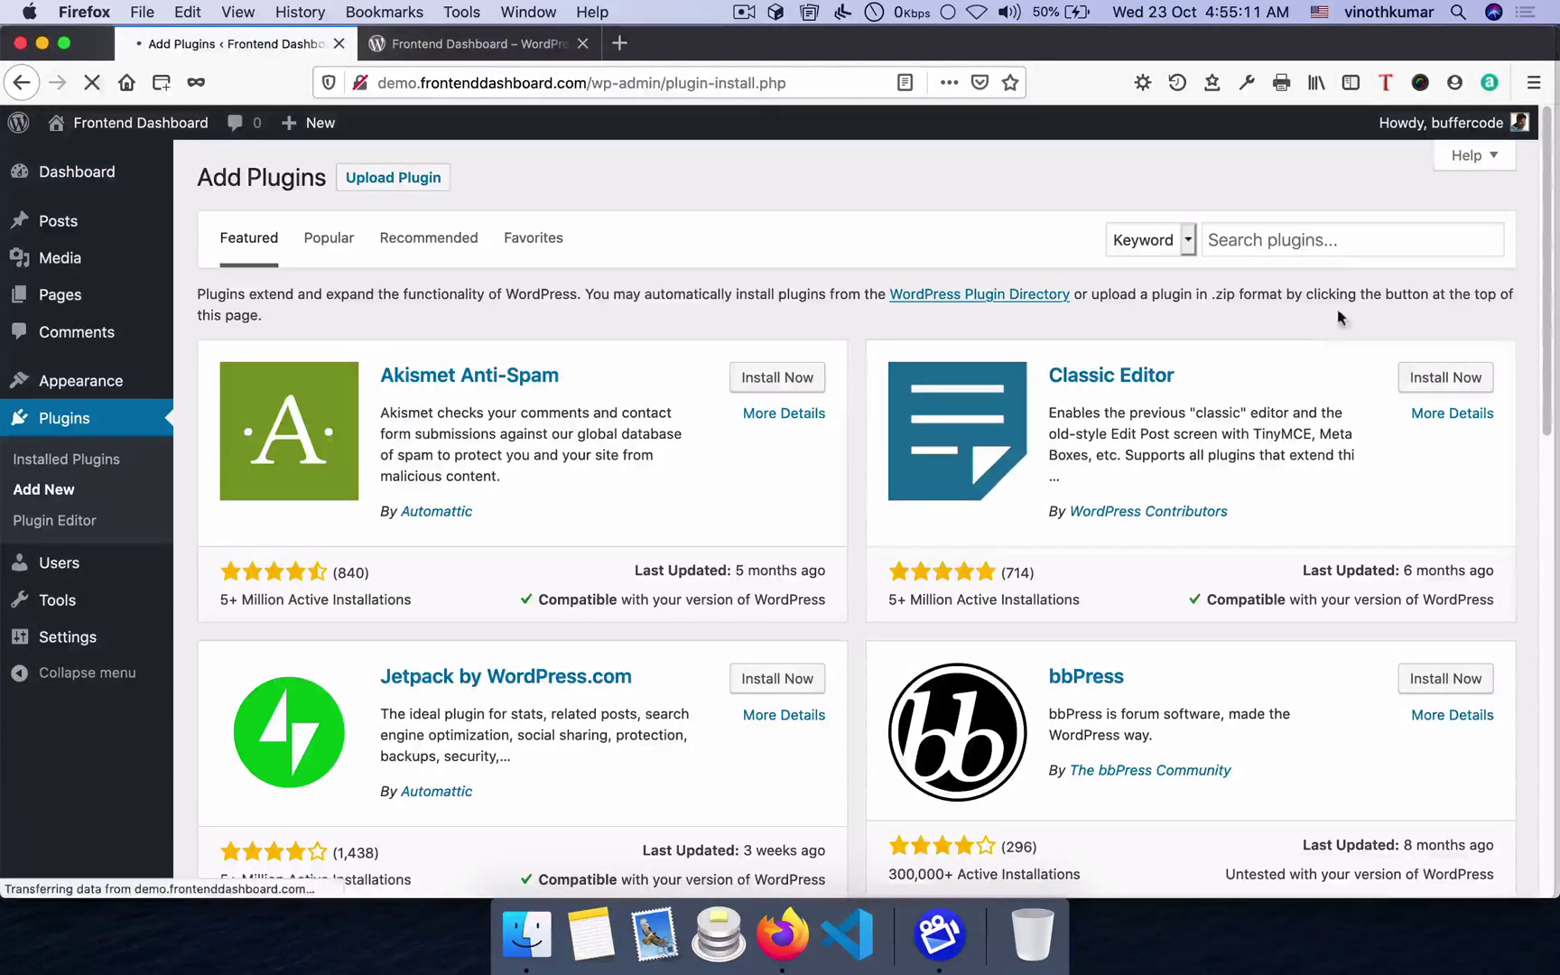
- Search for 'frontend dashboard' and install Frontend Dashboard and its Extra add-on
{"action": "left_click", "coordinate": [1237, 238]}
{"action": "type", "text": "frontend dashboard"}
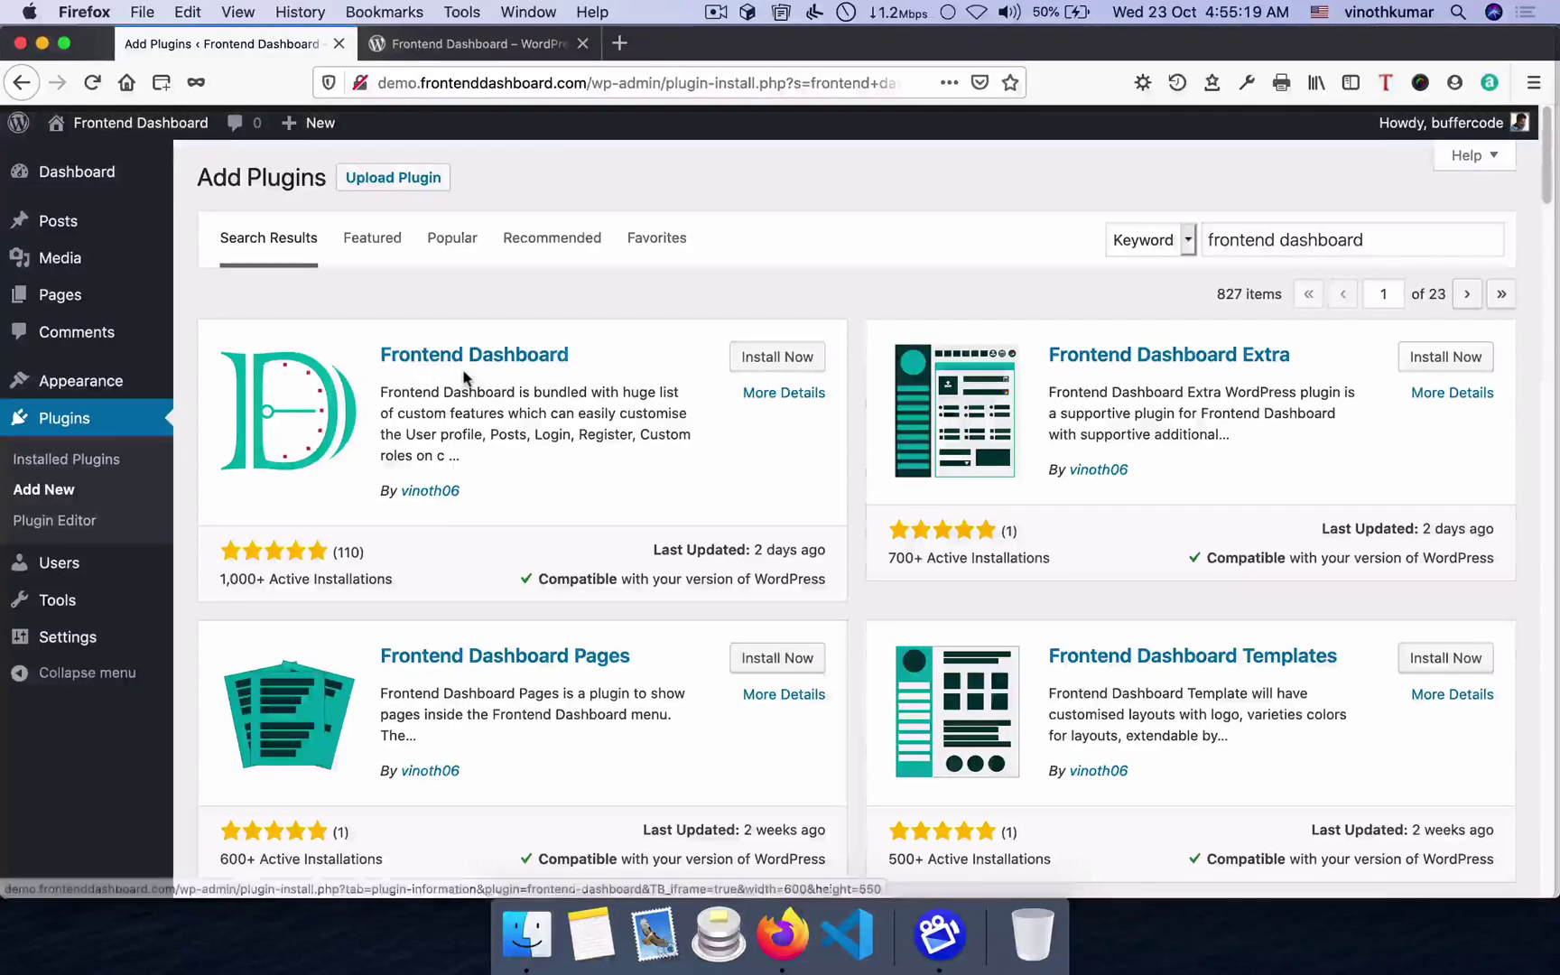
{"action": "left_click", "coordinate": [782, 360]}
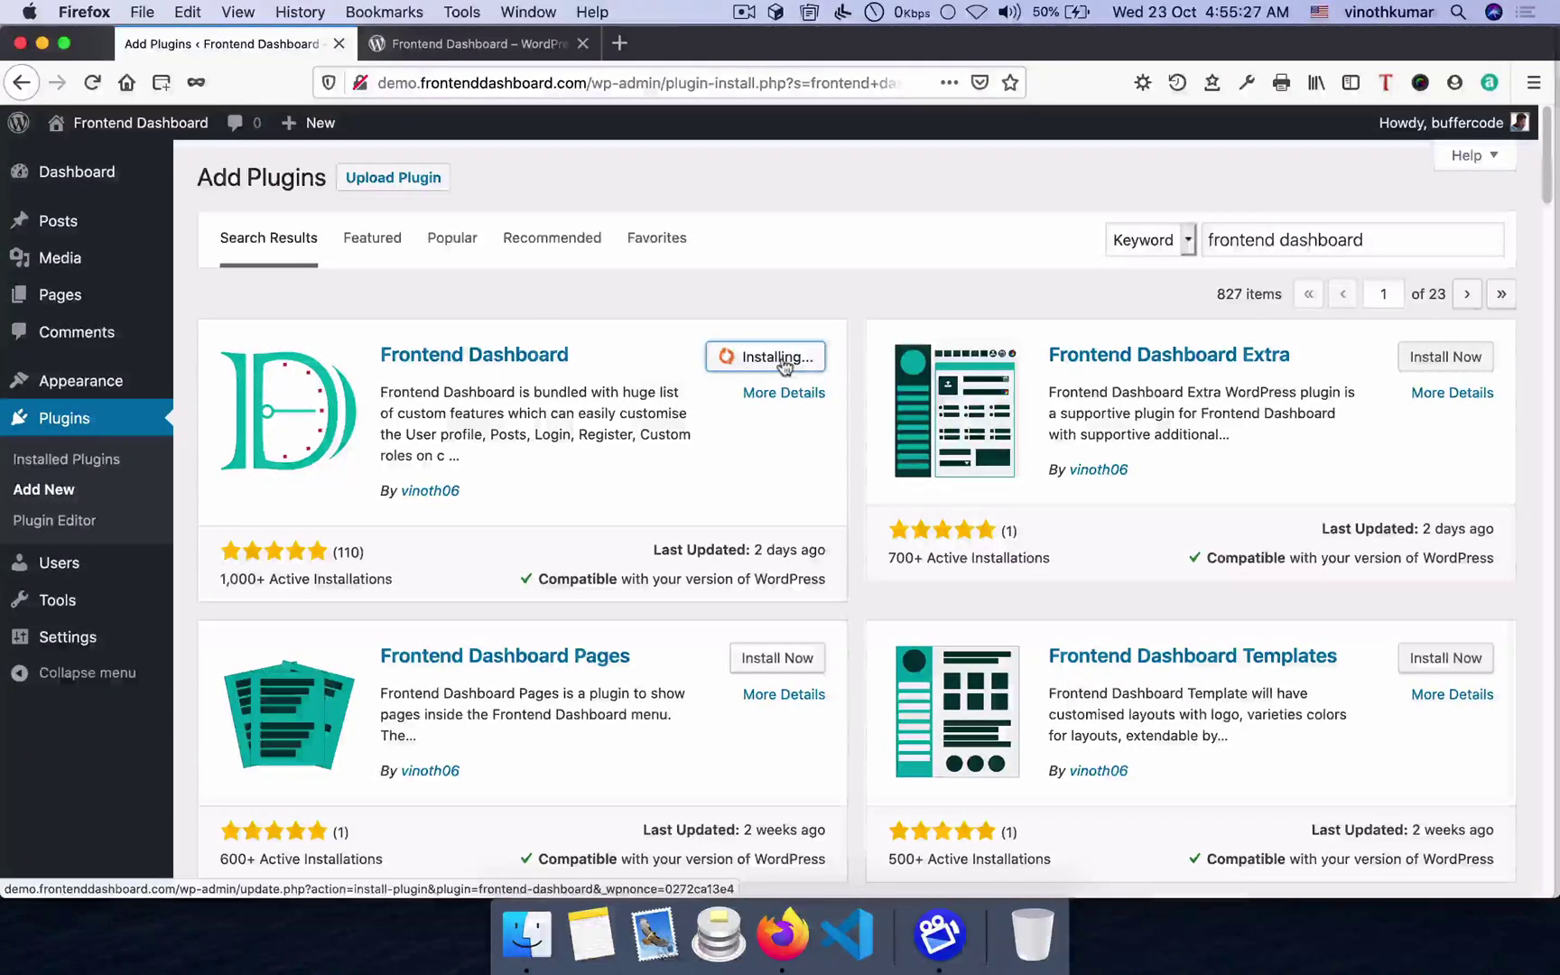
{"action": "left_click", "coordinate": [1447, 359]}
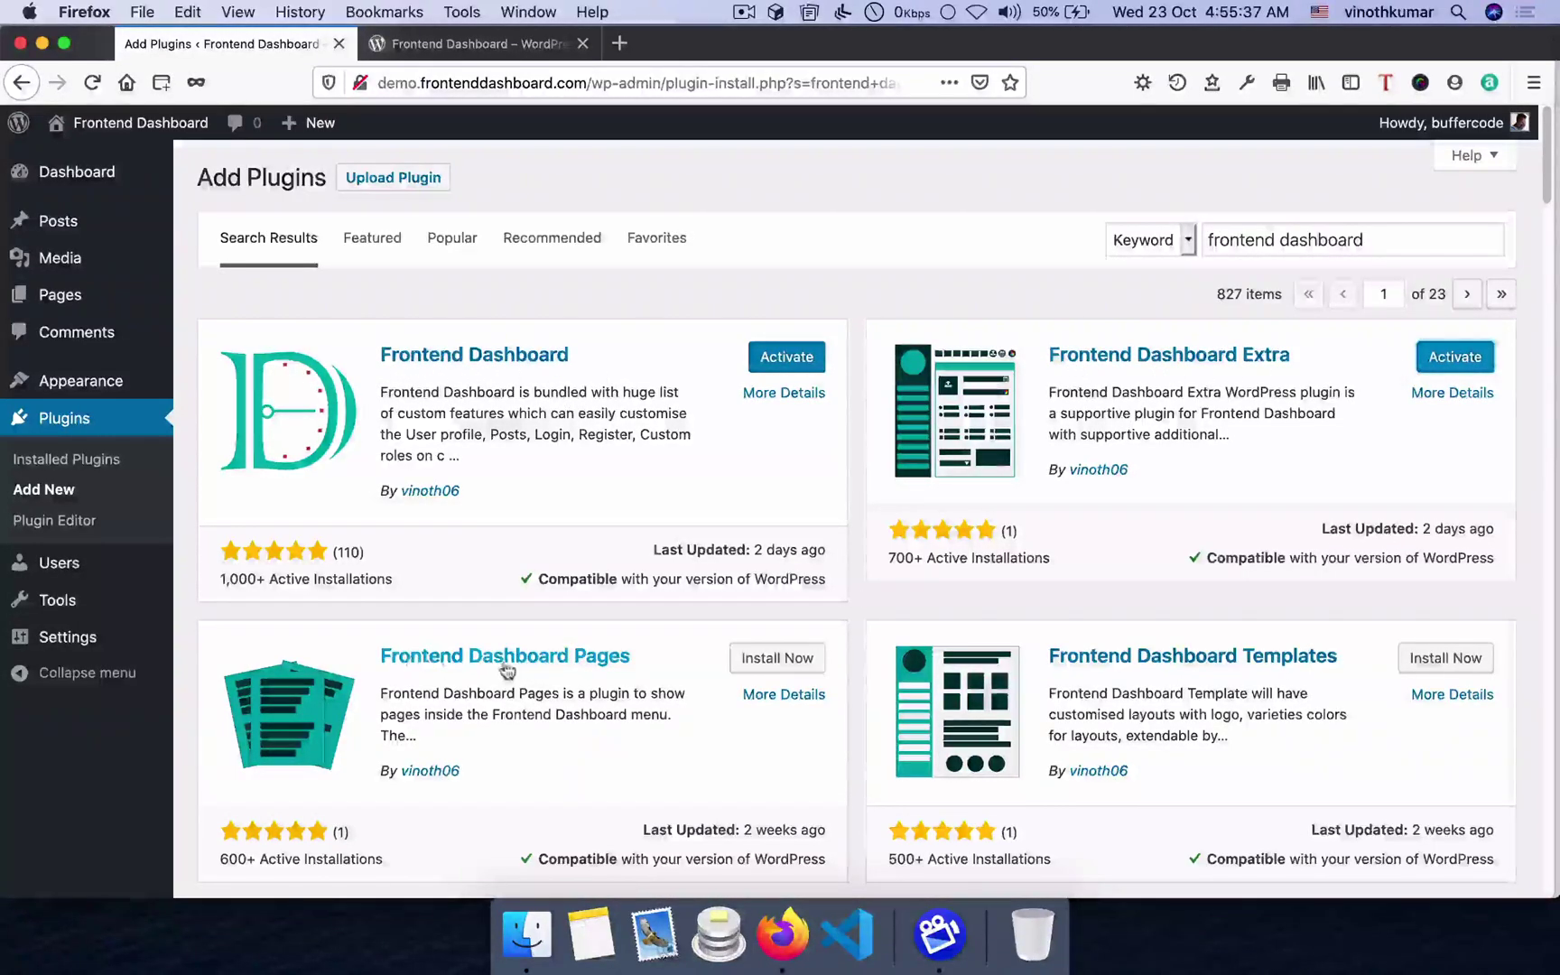
- Install the Frontend Dashboard Pages, Templates, Captcha and Custom Post add-ons
{"action": "left_click", "coordinate": [776, 657]}
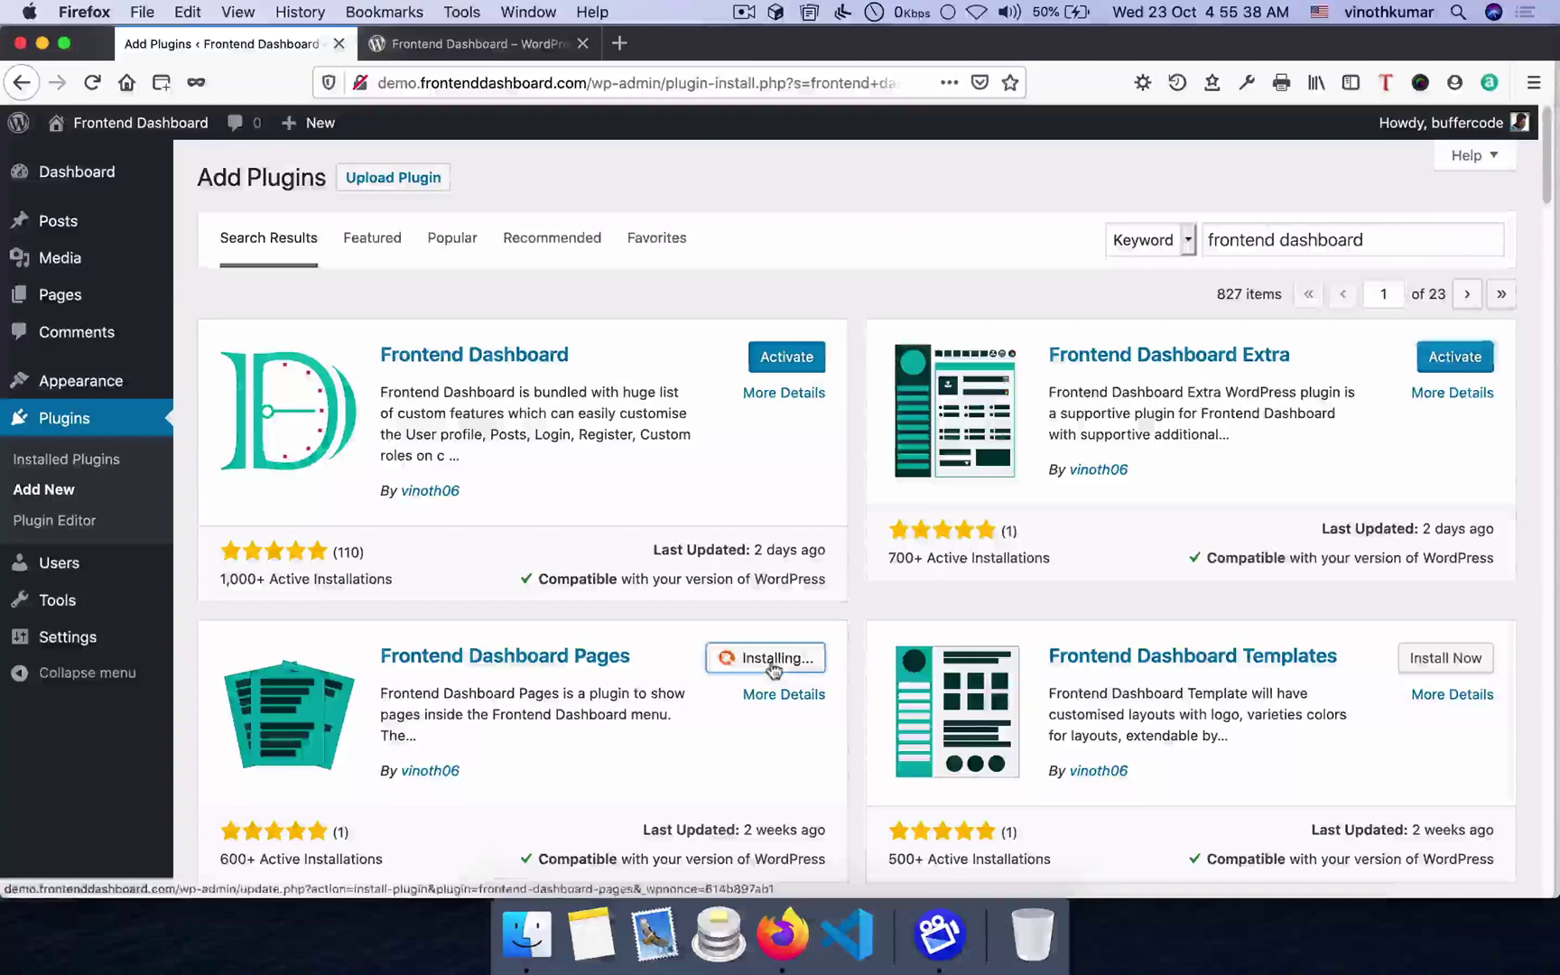
{"action": "left_click", "coordinate": [1446, 659]}
{"action": "scroll", "coordinate": [934, 641], "scroll_direction": "down", "scroll_amount": 10}
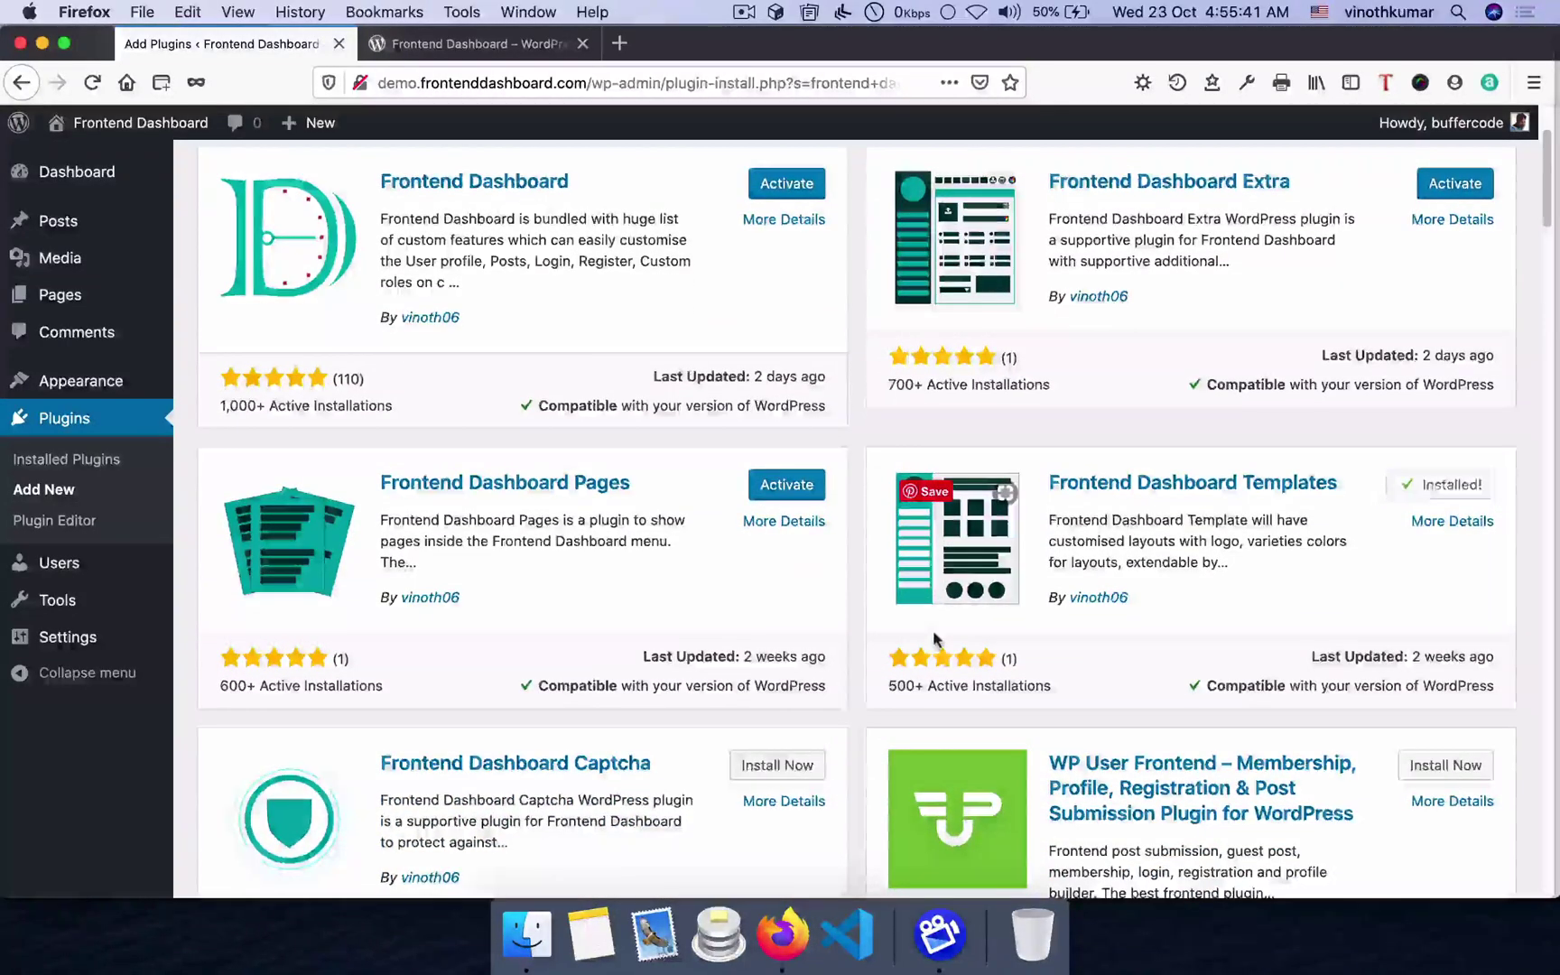
{"action": "left_click", "coordinate": [781, 349]}
{"action": "scroll", "coordinate": [793, 488], "scroll_direction": "down", "scroll_amount": 6}
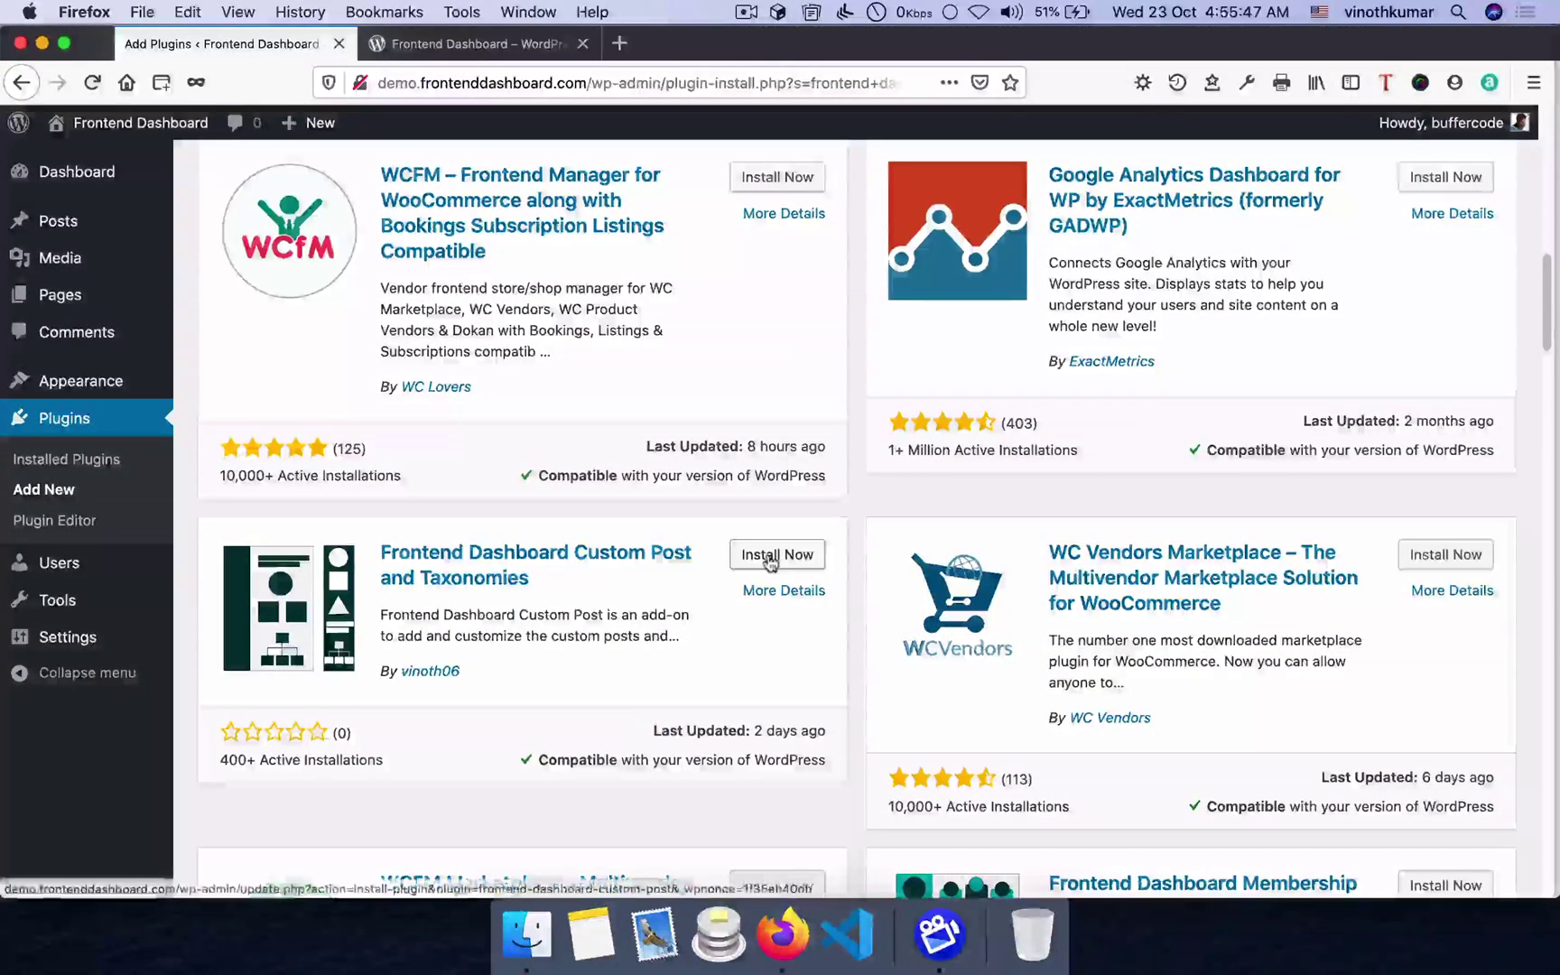
{"action": "left_click", "coordinate": [770, 554]}
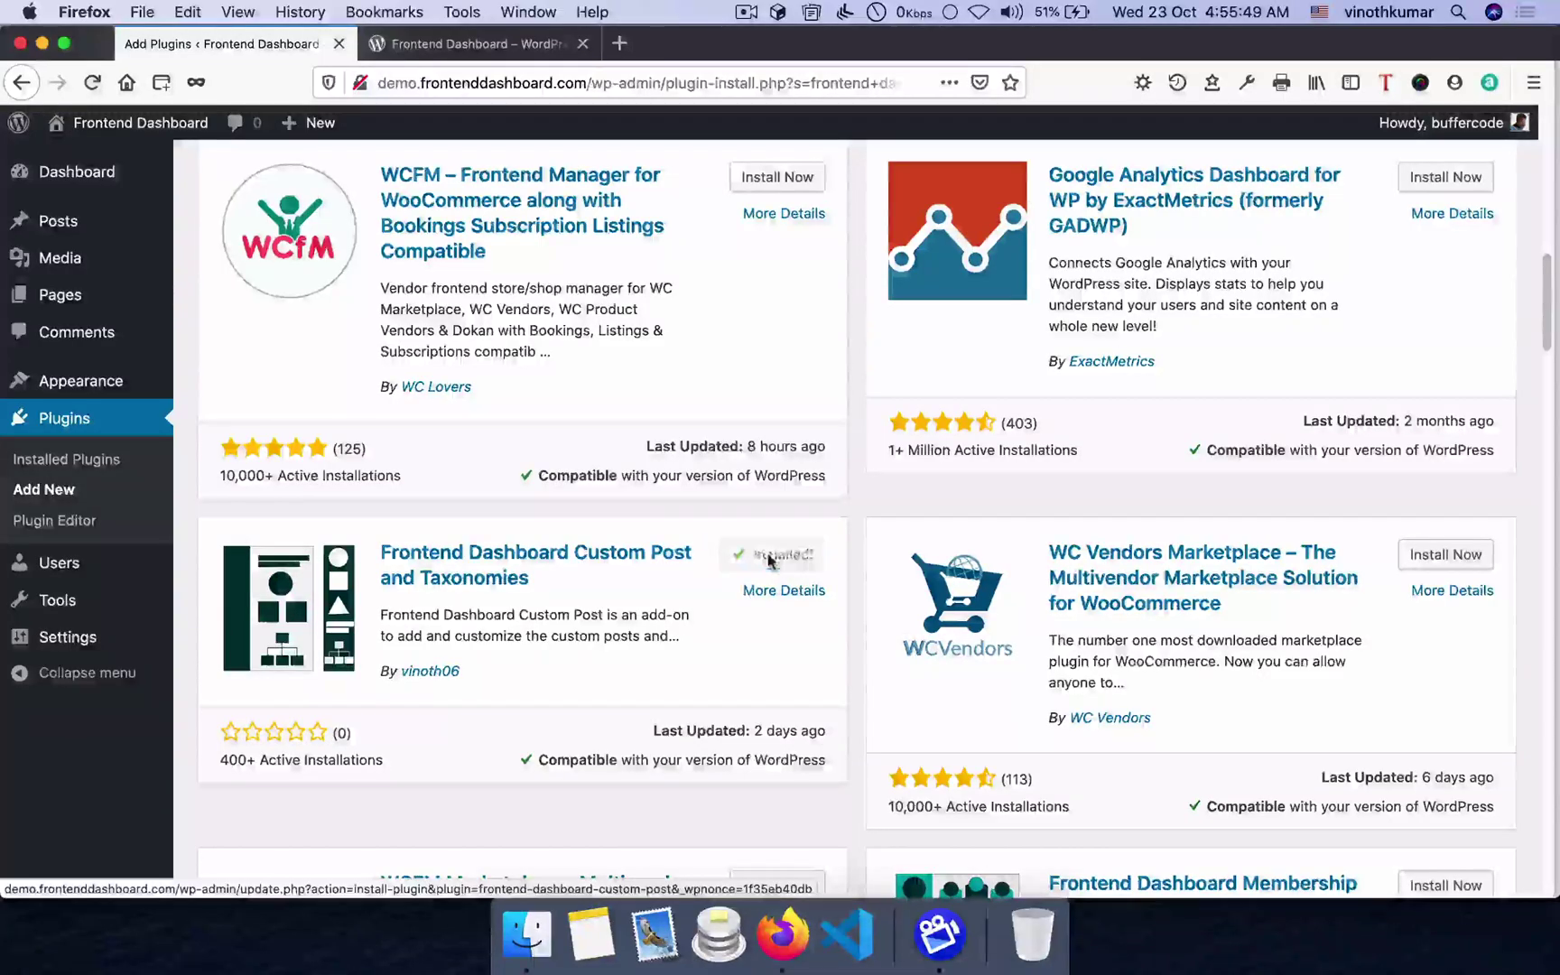
{"action": "scroll", "coordinate": [770, 560], "scroll_direction": "down", "scroll_amount": 1}
{"action": "scroll", "coordinate": [769, 560], "scroll_direction": "down", "scroll_amount": 15}
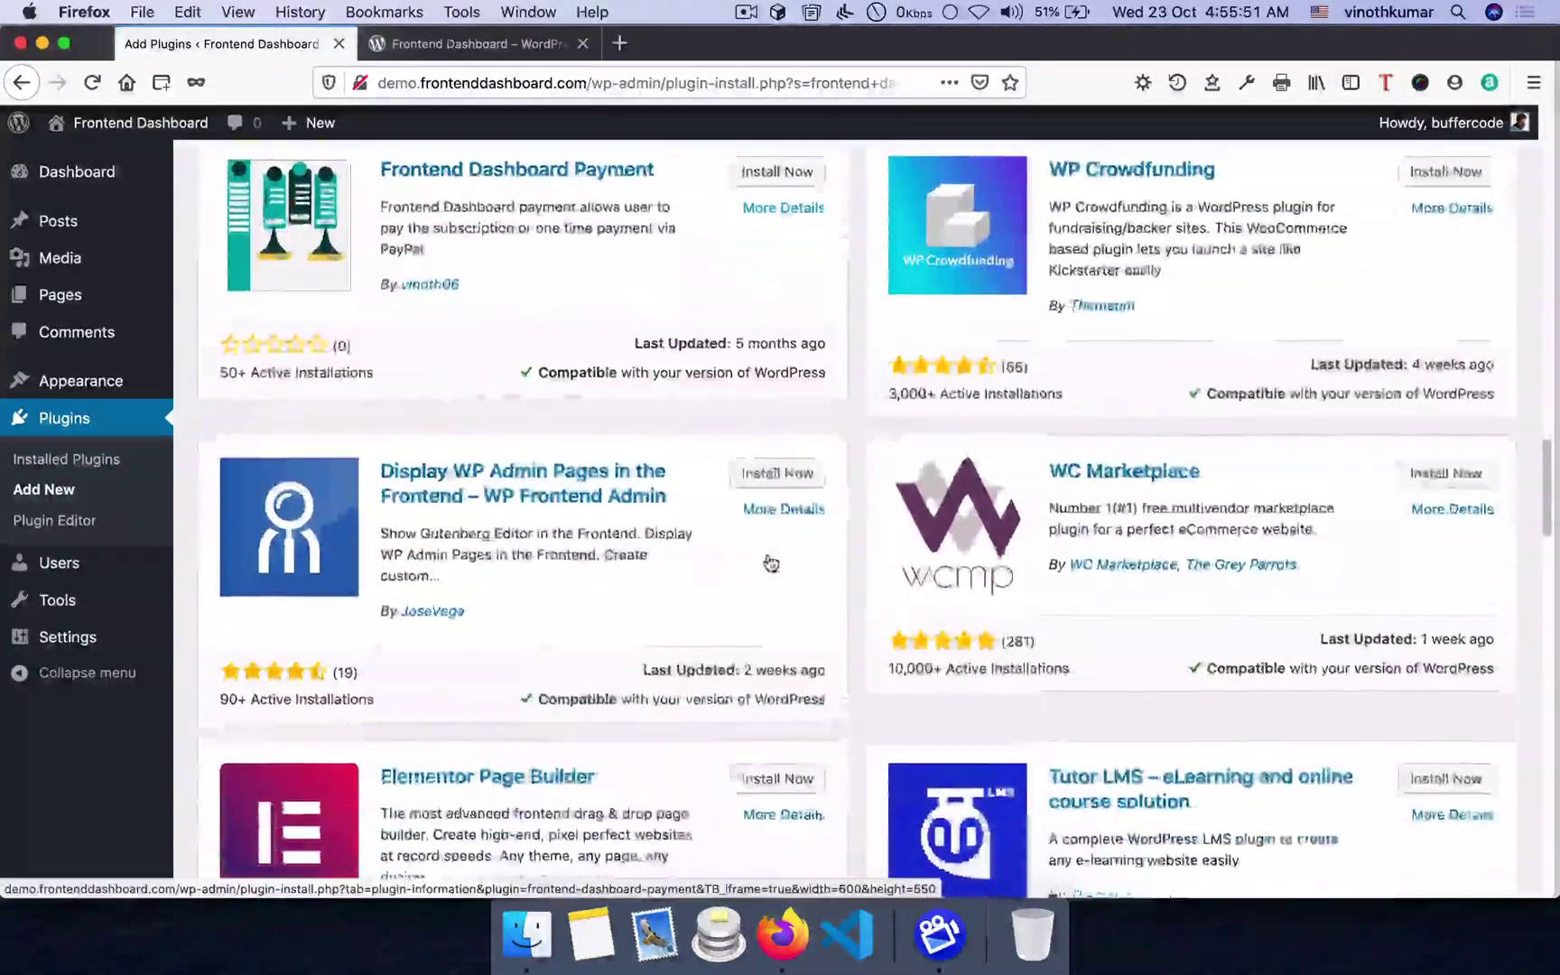
{"action": "scroll", "coordinate": [768, 557], "scroll_direction": "down", "scroll_amount": 6}
{"action": "scroll", "coordinate": [769, 557], "scroll_direction": "up", "scroll_amount": 14}
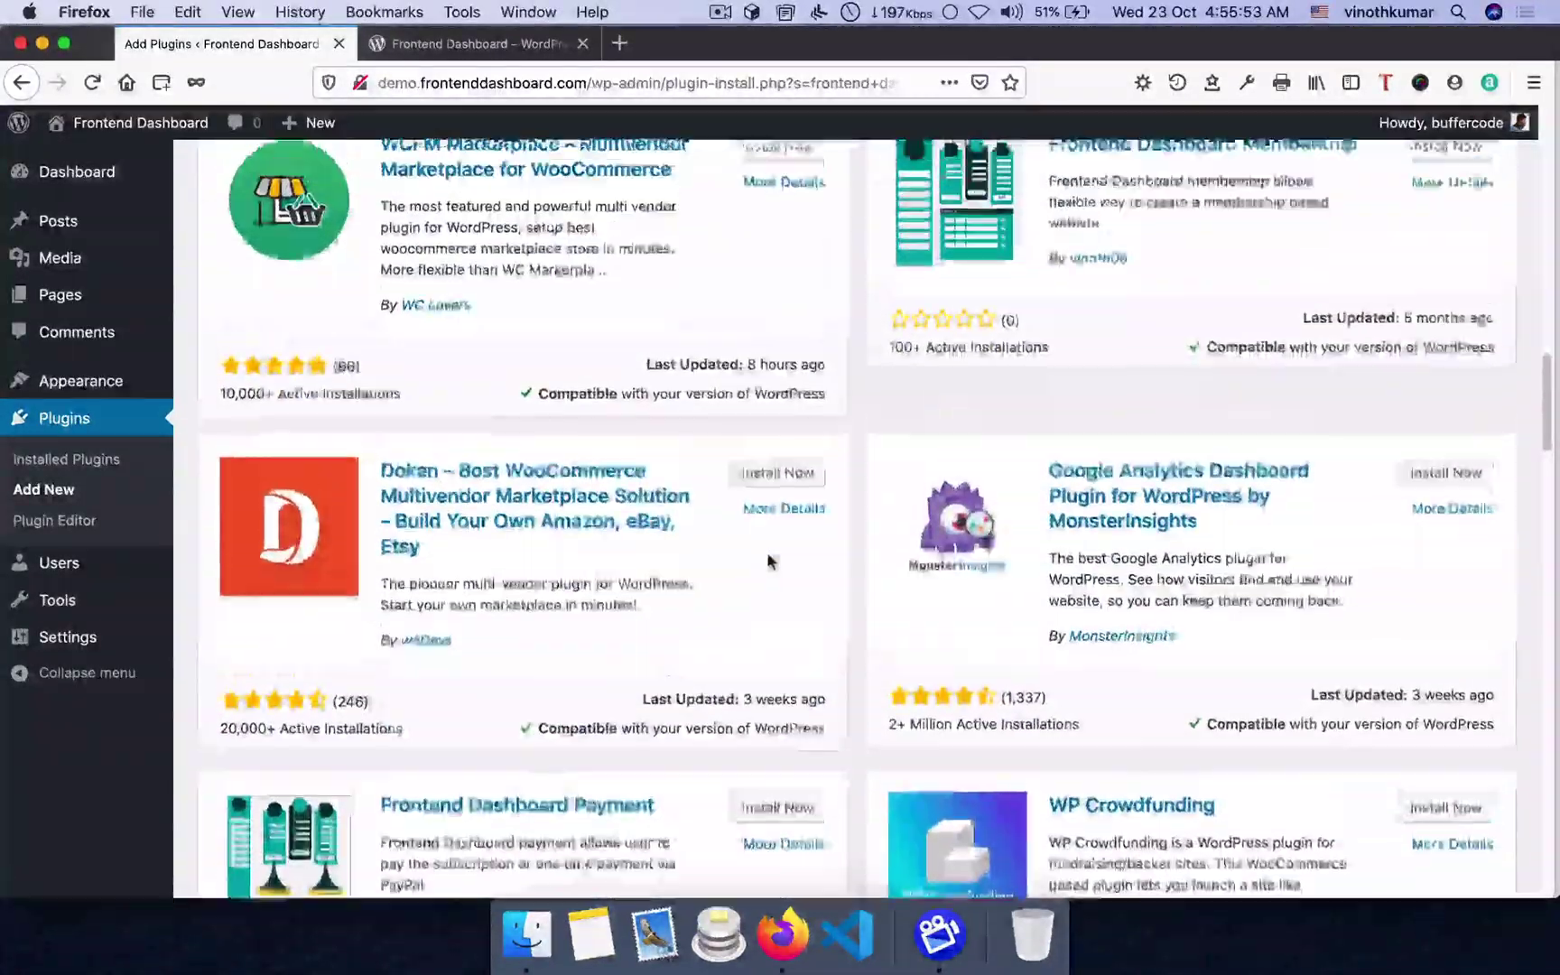
{"action": "scroll", "coordinate": [769, 557], "scroll_direction": "up", "scroll_amount": 1}
{"action": "scroll", "coordinate": [456, 679], "scroll_direction": "down", "scroll_amount": 2}
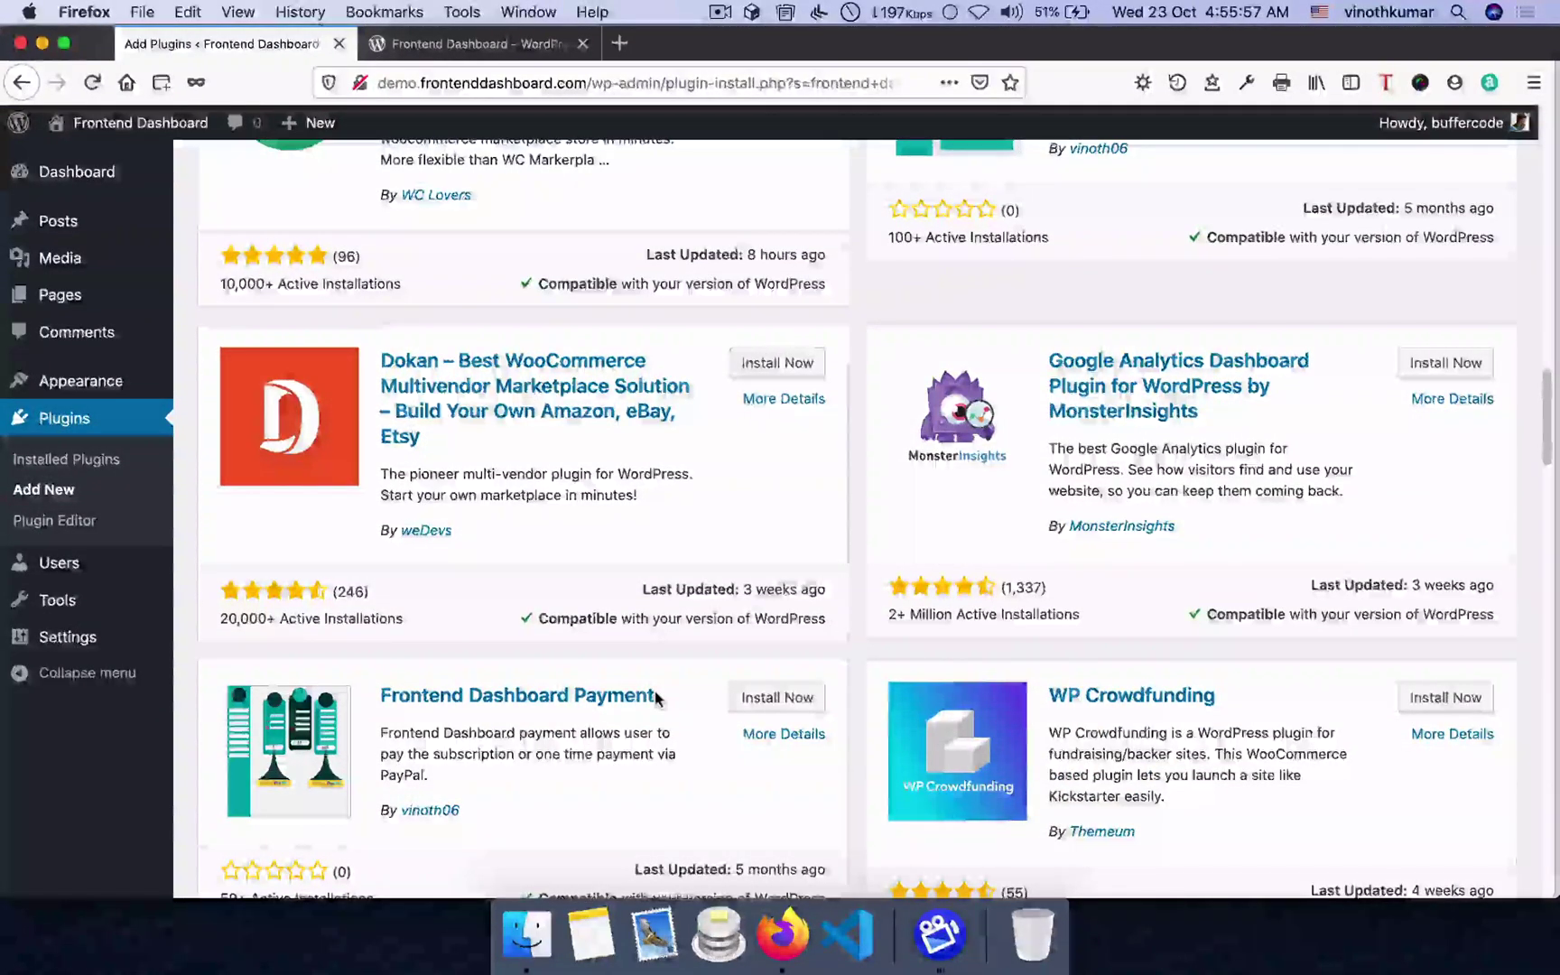
{"action": "scroll", "coordinate": [657, 698], "scroll_direction": "up", "scroll_amount": 2}
{"action": "scroll", "coordinate": [656, 698], "scroll_direction": "up", "scroll_amount": 8}
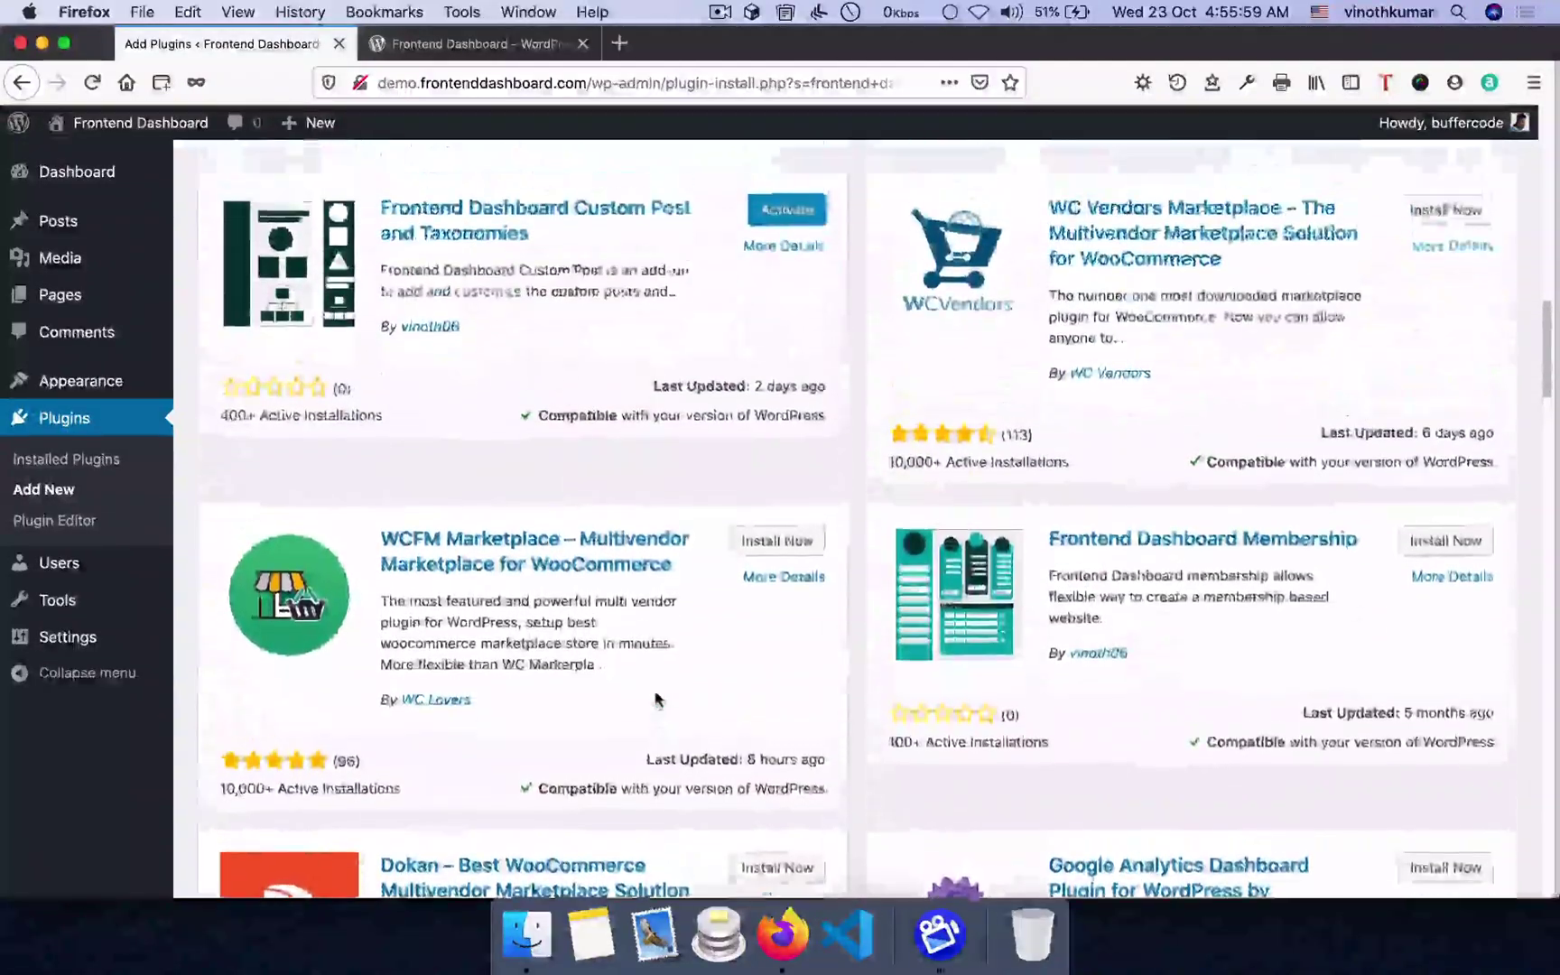
{"action": "scroll", "coordinate": [657, 693], "scroll_direction": "up", "scroll_amount": 10}
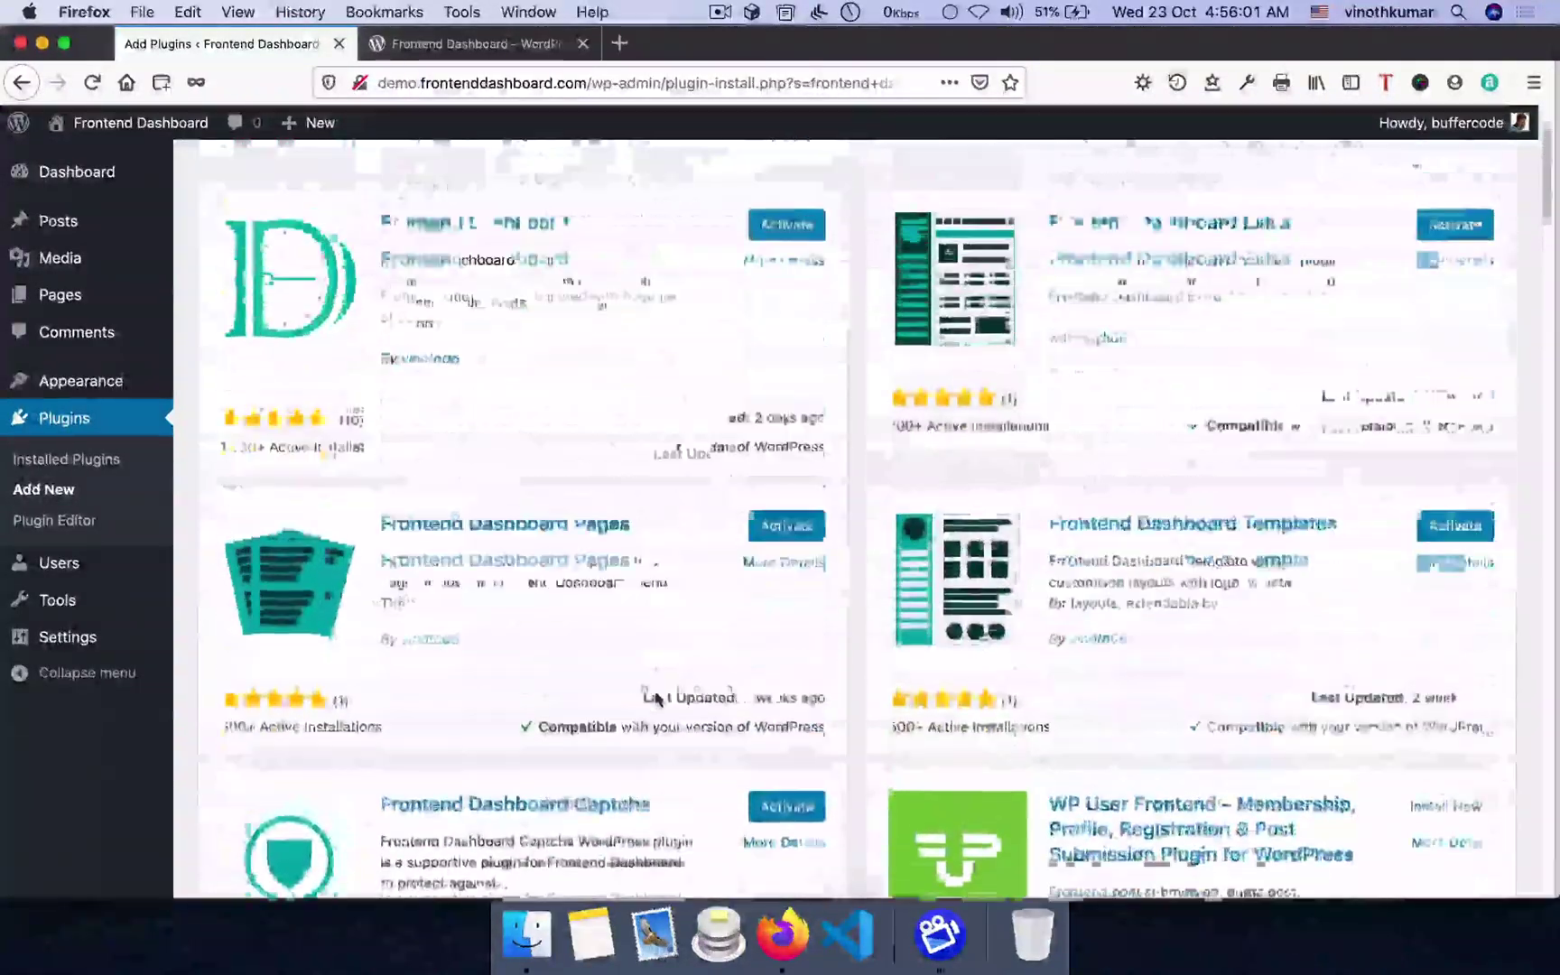
- In Installed Plugins, activate Frontend Dashboard plus its Captcha, Custom Post, Extra, Pages and Templates add-ons
{"action": "left_click", "coordinate": [71, 474]}
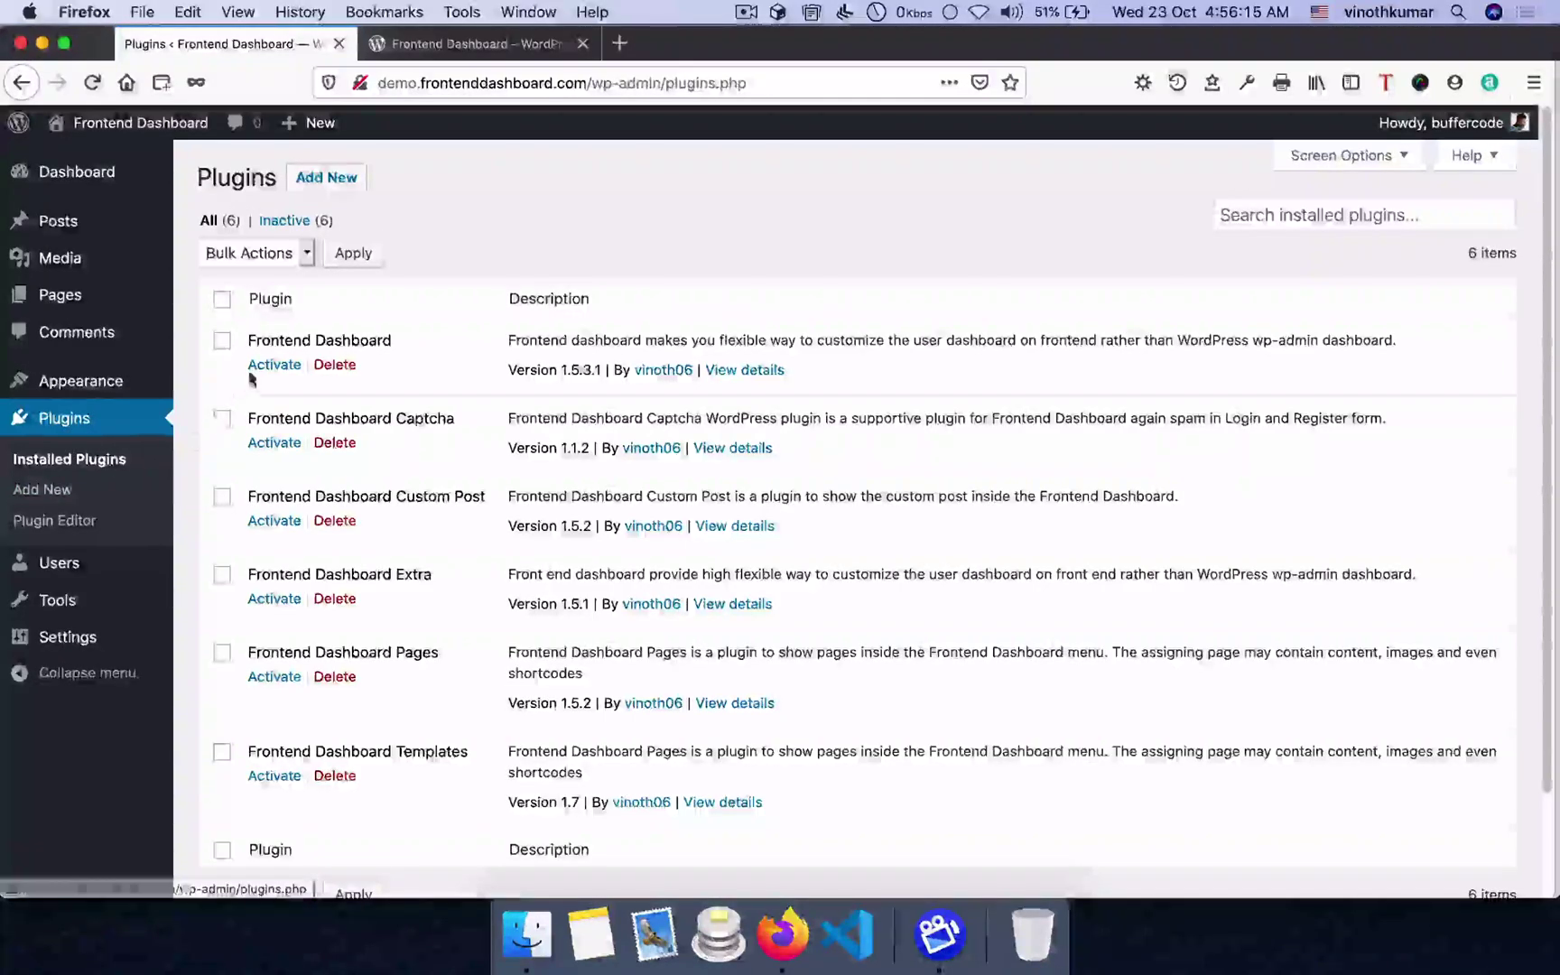
{"action": "left_click", "coordinate": [264, 367]}
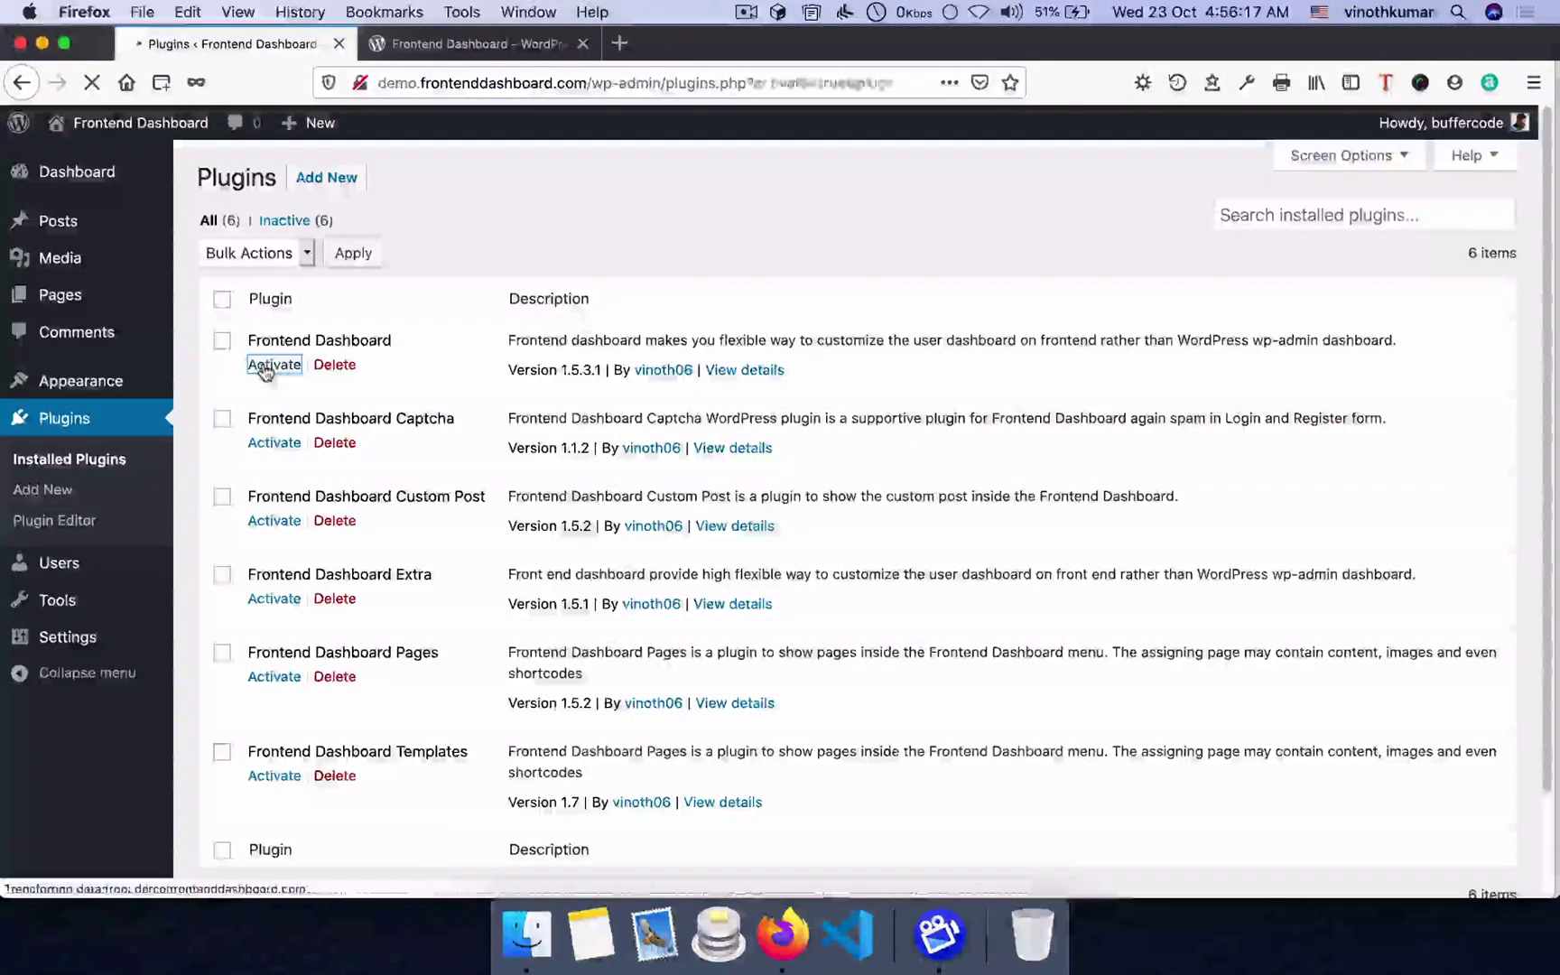
{"action": "left_click", "coordinate": [253, 509]}
{"action": "scroll", "coordinate": [262, 539], "scroll_direction": "down", "scroll_amount": 3}
{"action": "left_click", "coordinate": [270, 457]}
{"action": "scroll", "coordinate": [280, 476], "scroll_direction": "down", "scroll_amount": 3}
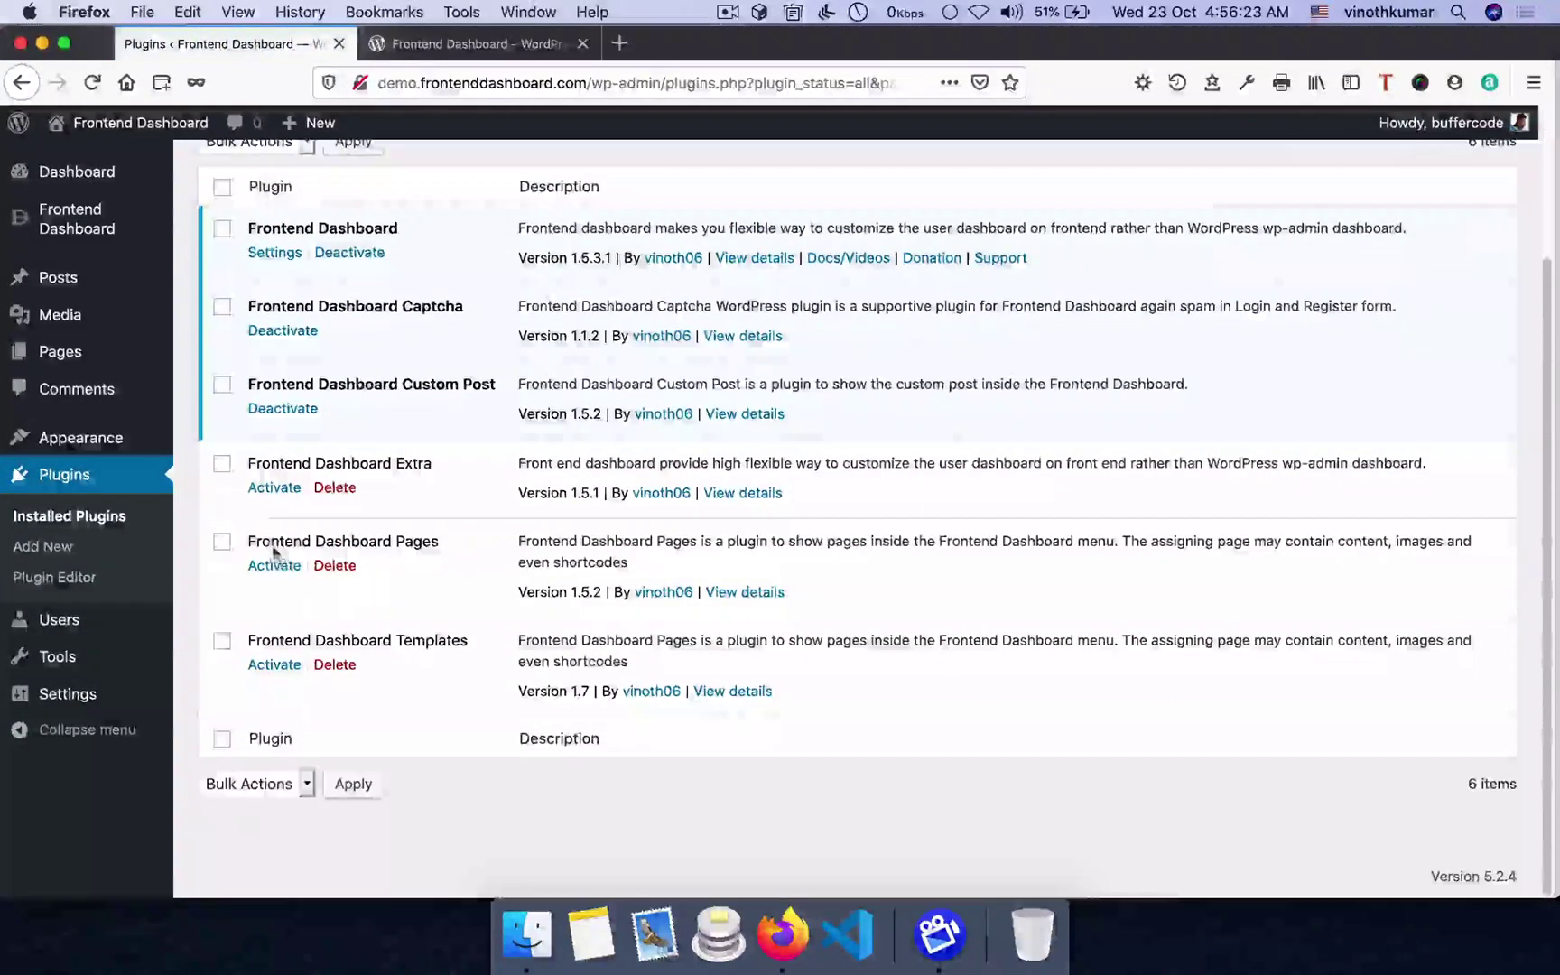
{"action": "left_click", "coordinate": [274, 488]}
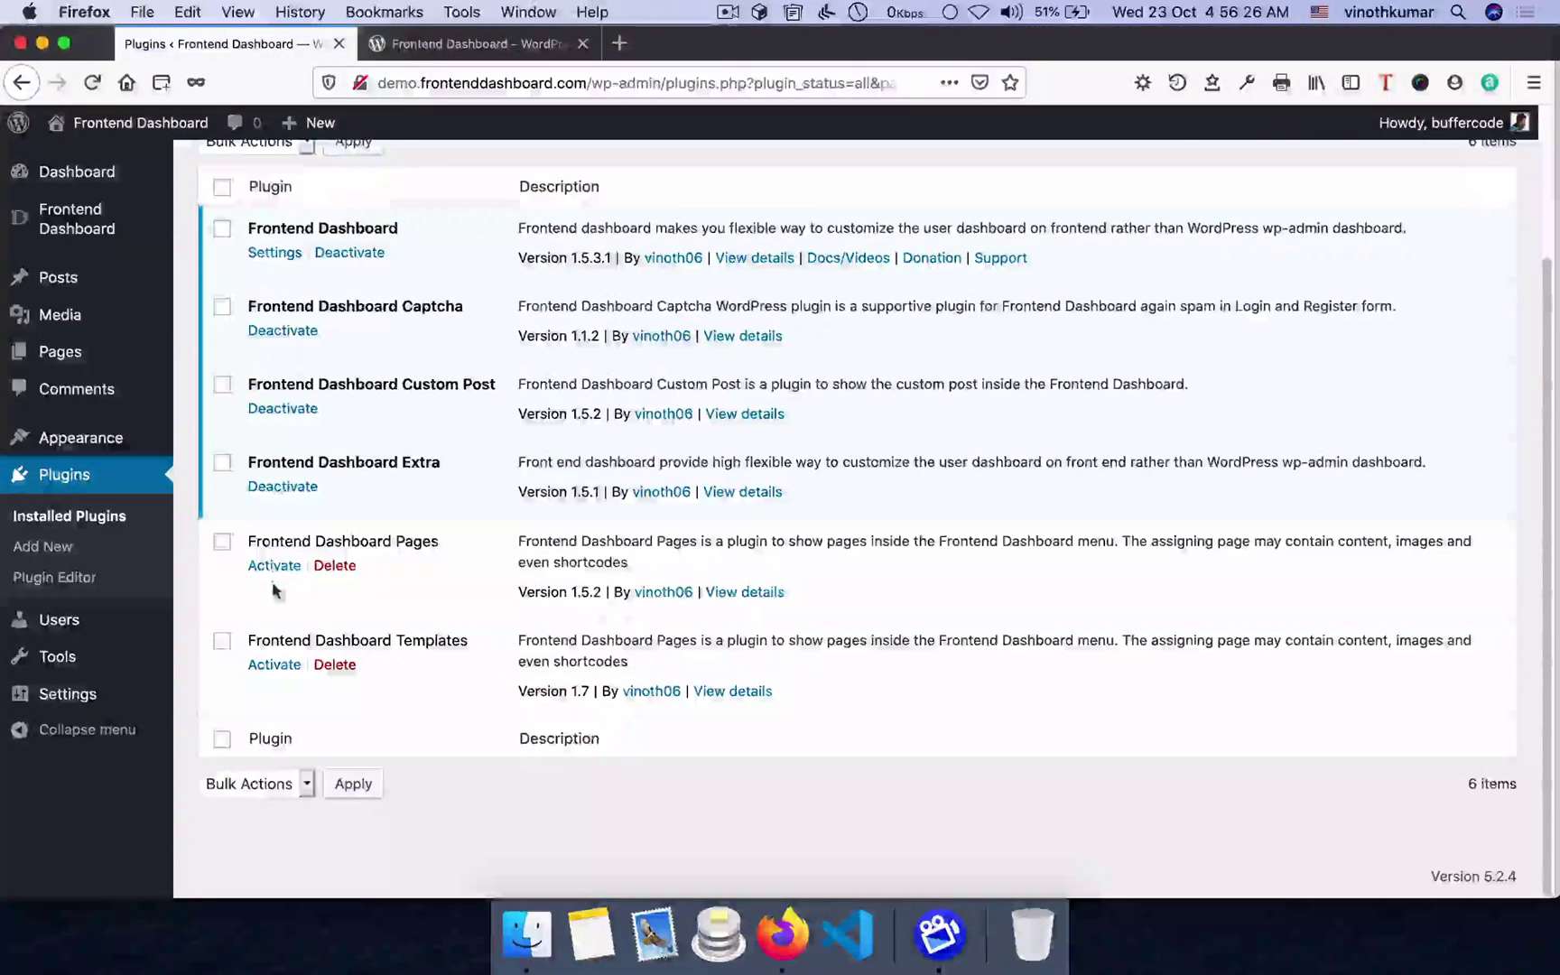
{"action": "left_click", "coordinate": [276, 567]}
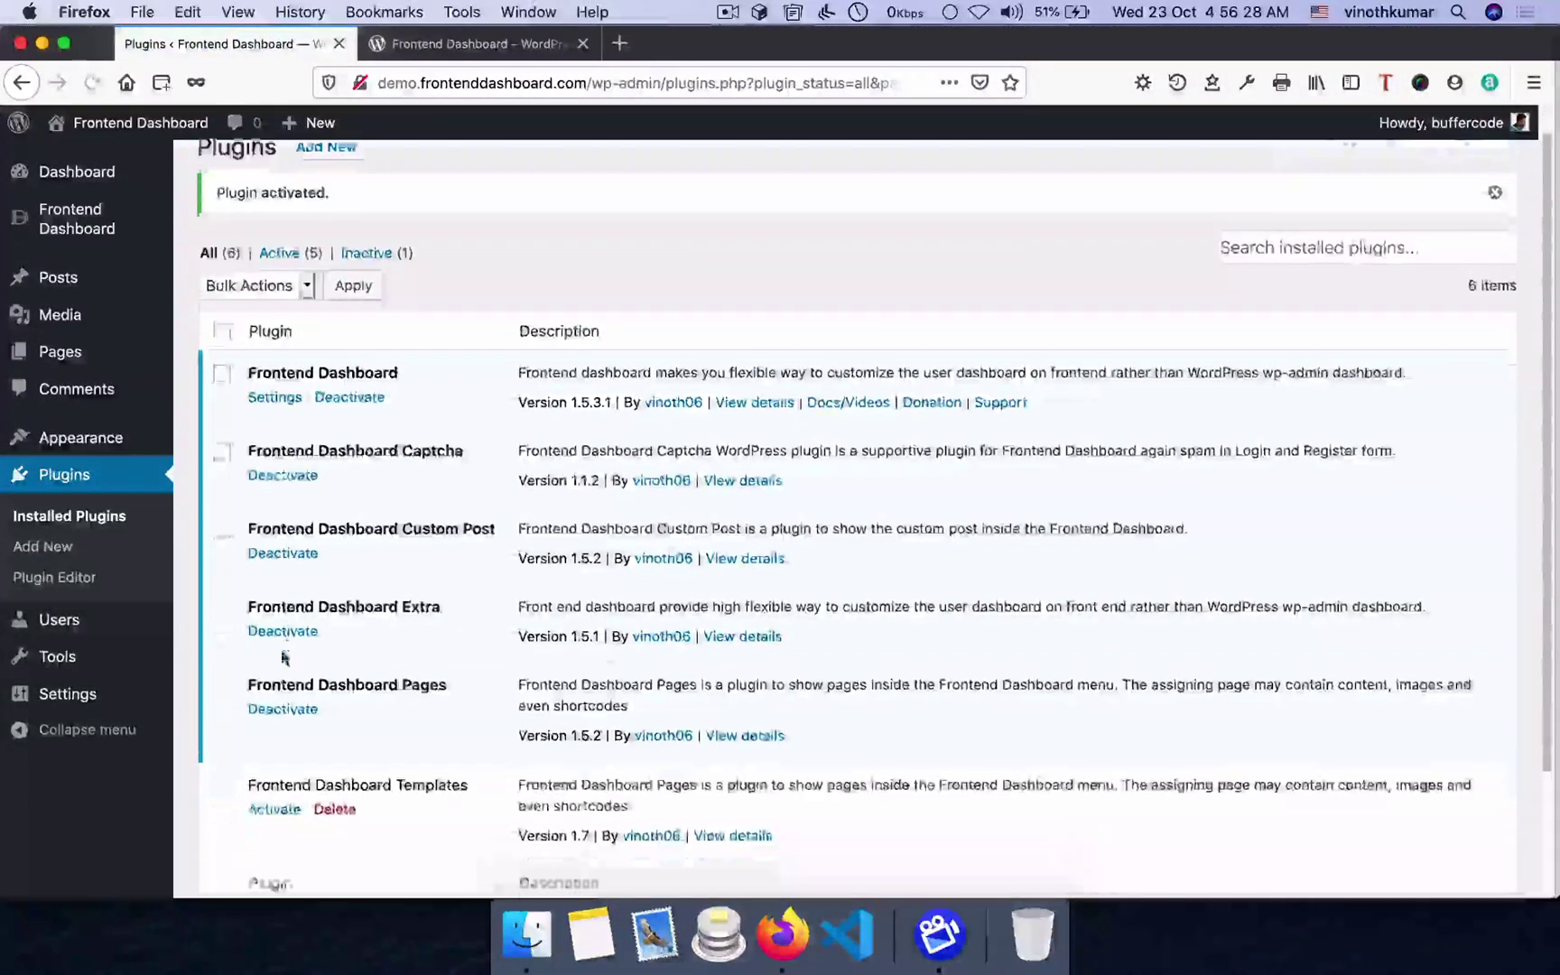
{"action": "scroll", "coordinate": [286, 655], "scroll_direction": "down", "scroll_amount": 3}
{"action": "left_click", "coordinate": [282, 666]}
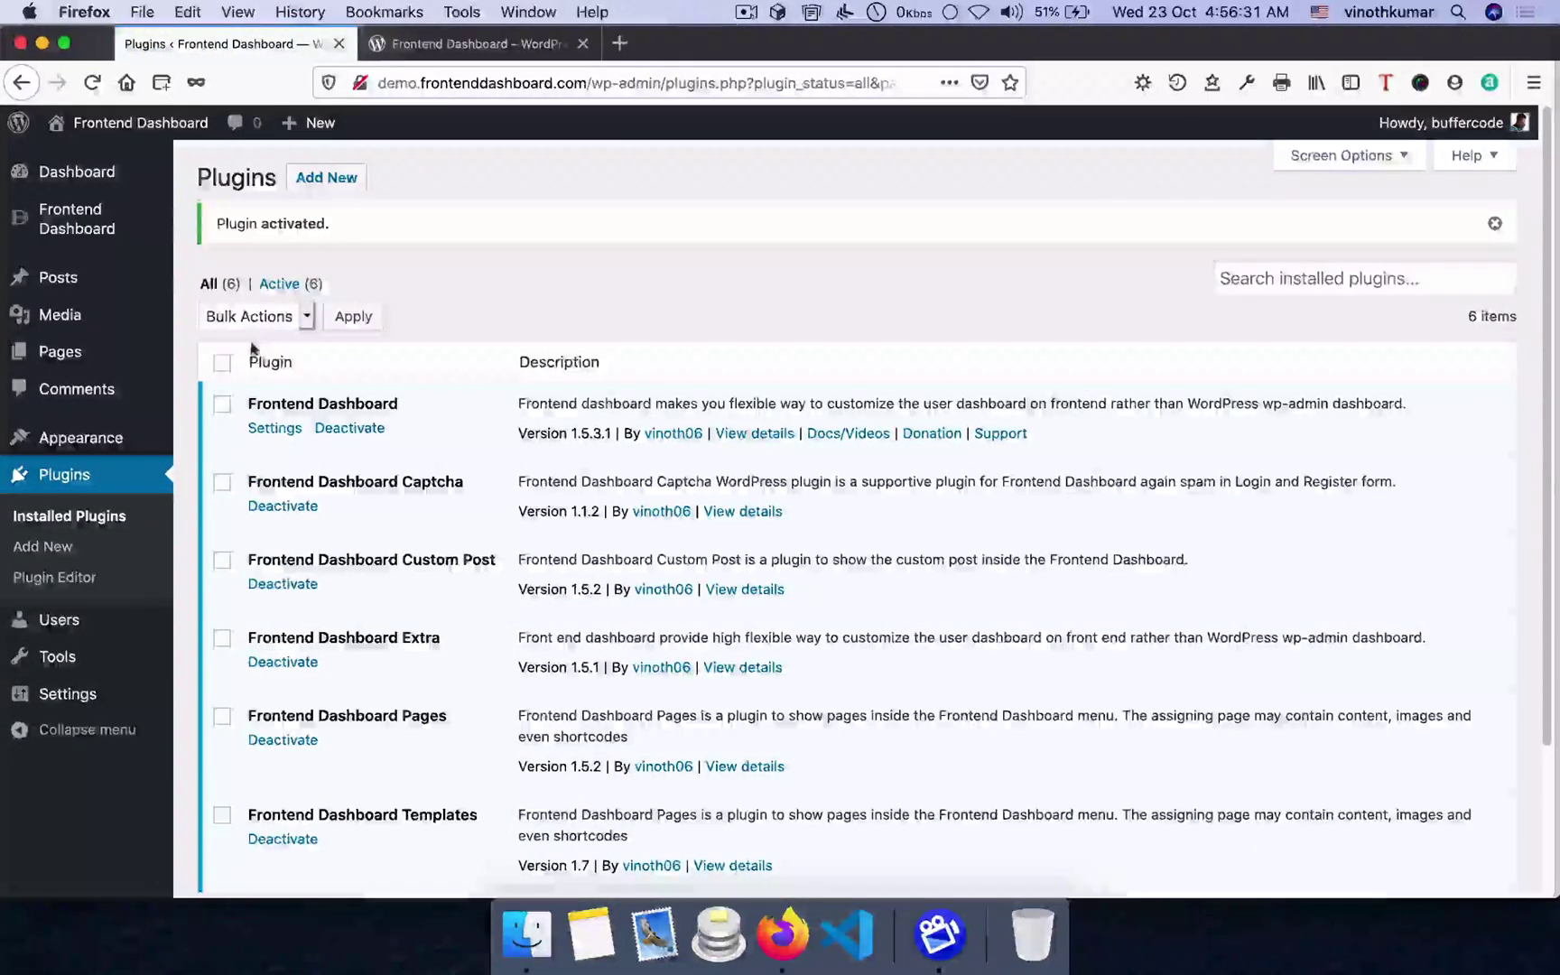
- Check the bulk-actions options for all plugins, then deselect them without applying anything
{"action": "left_click", "coordinate": [222, 362]}
{"action": "left_click", "coordinate": [257, 316]}
{"action": "left_click", "coordinate": [588, 325]}
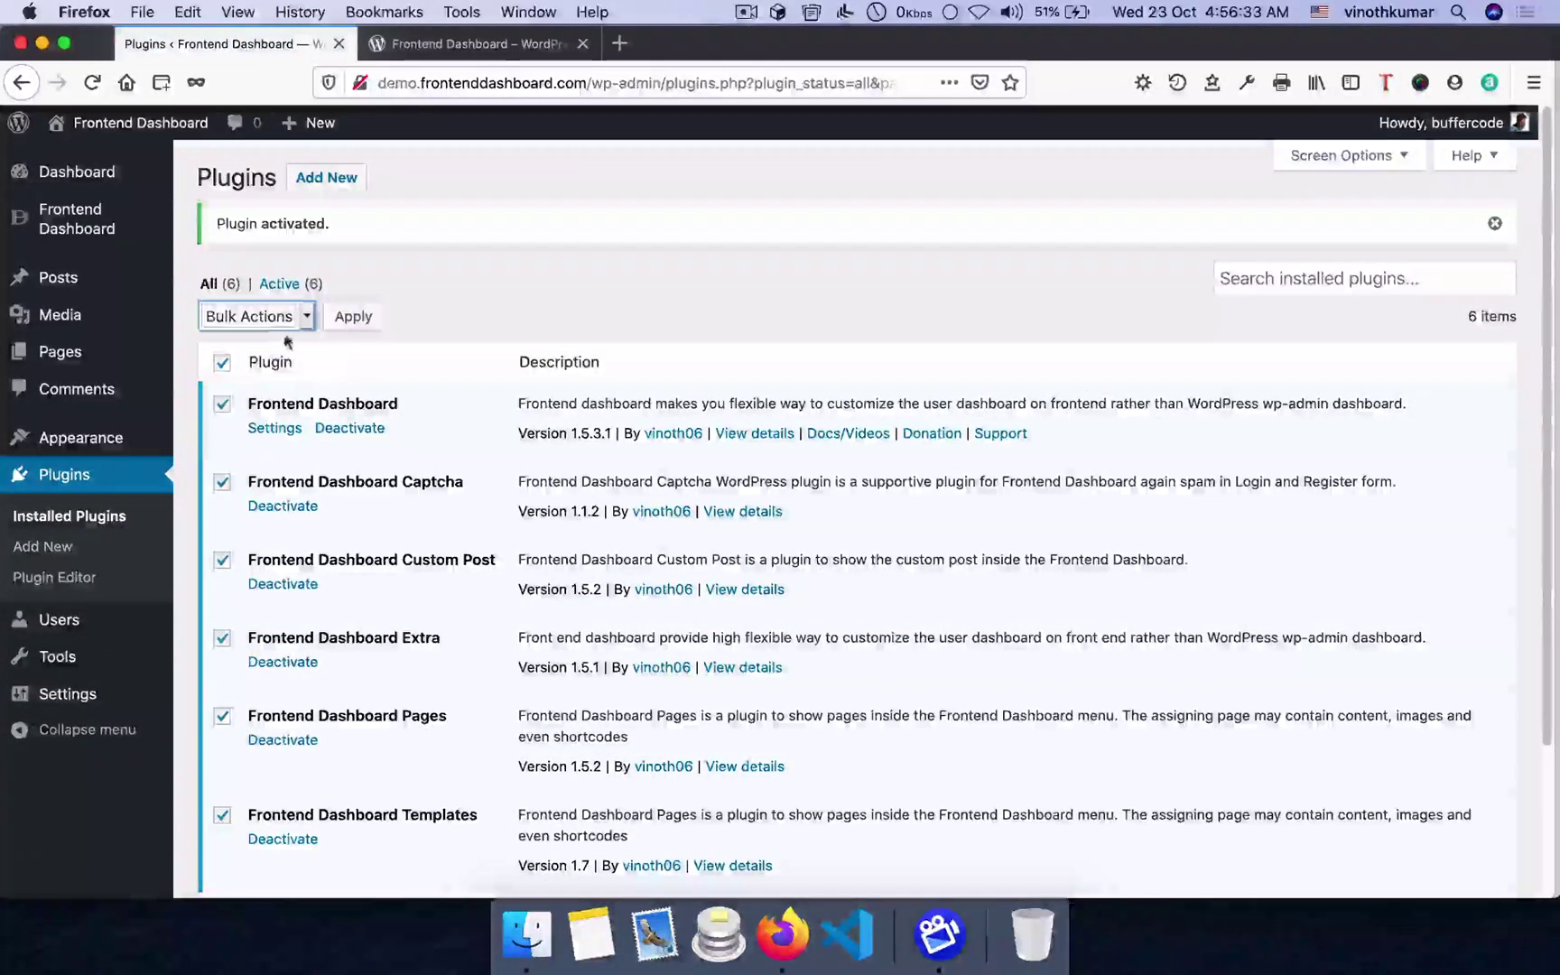
{"action": "left_click", "coordinate": [221, 364]}
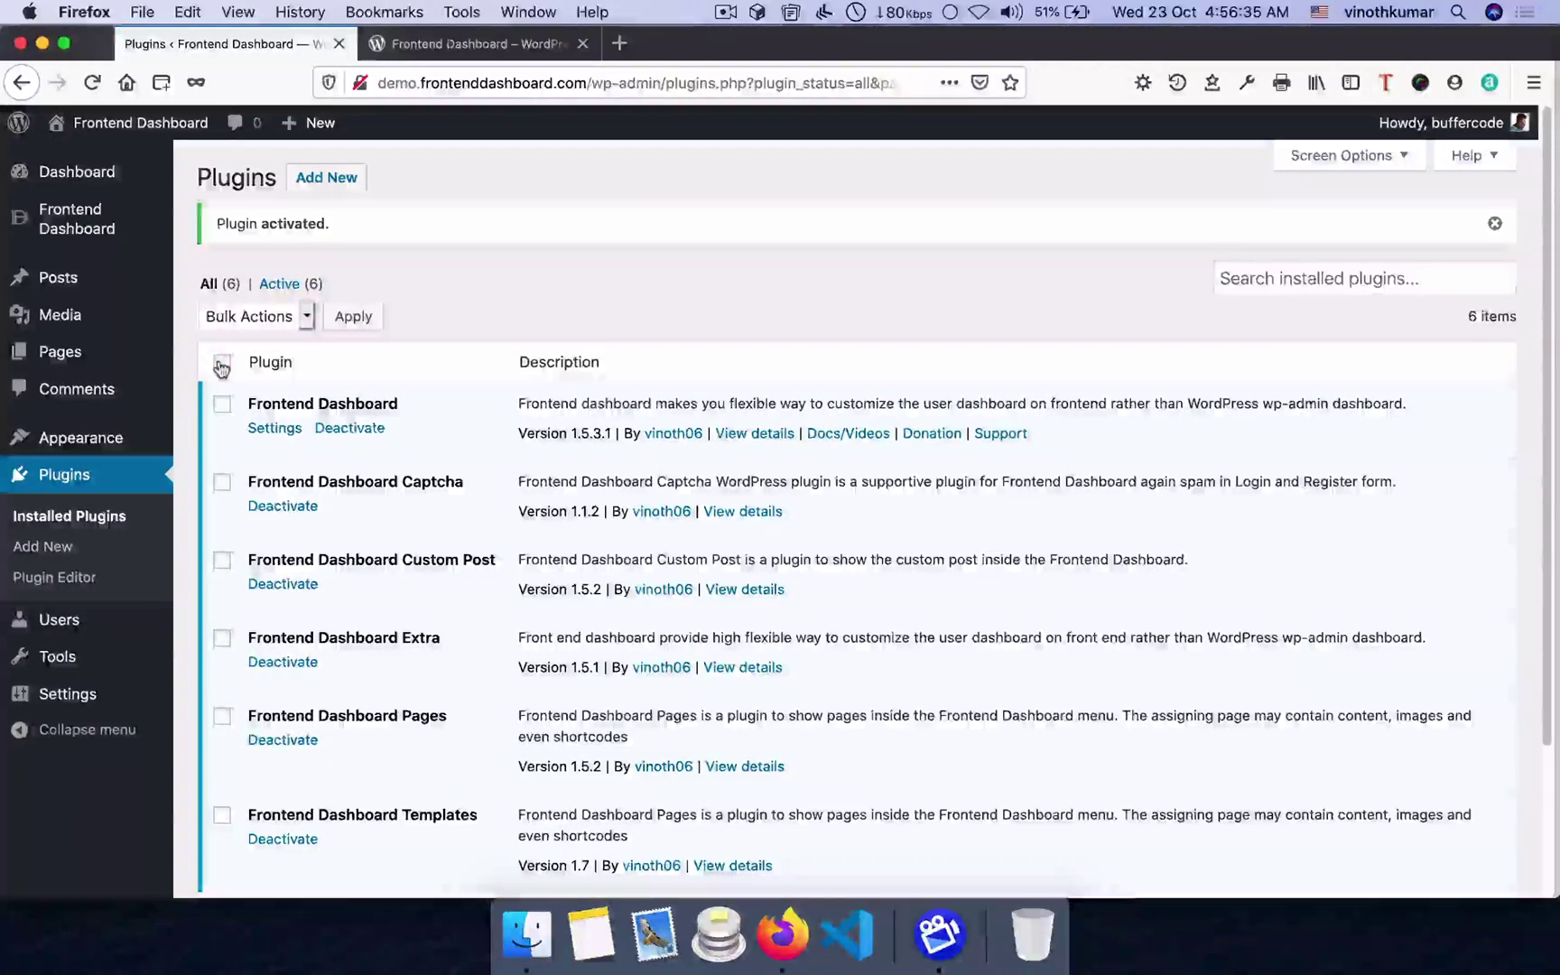
{"action": "left_click_drag", "start_coordinate": [250, 403], "coordinate": [399, 405]}
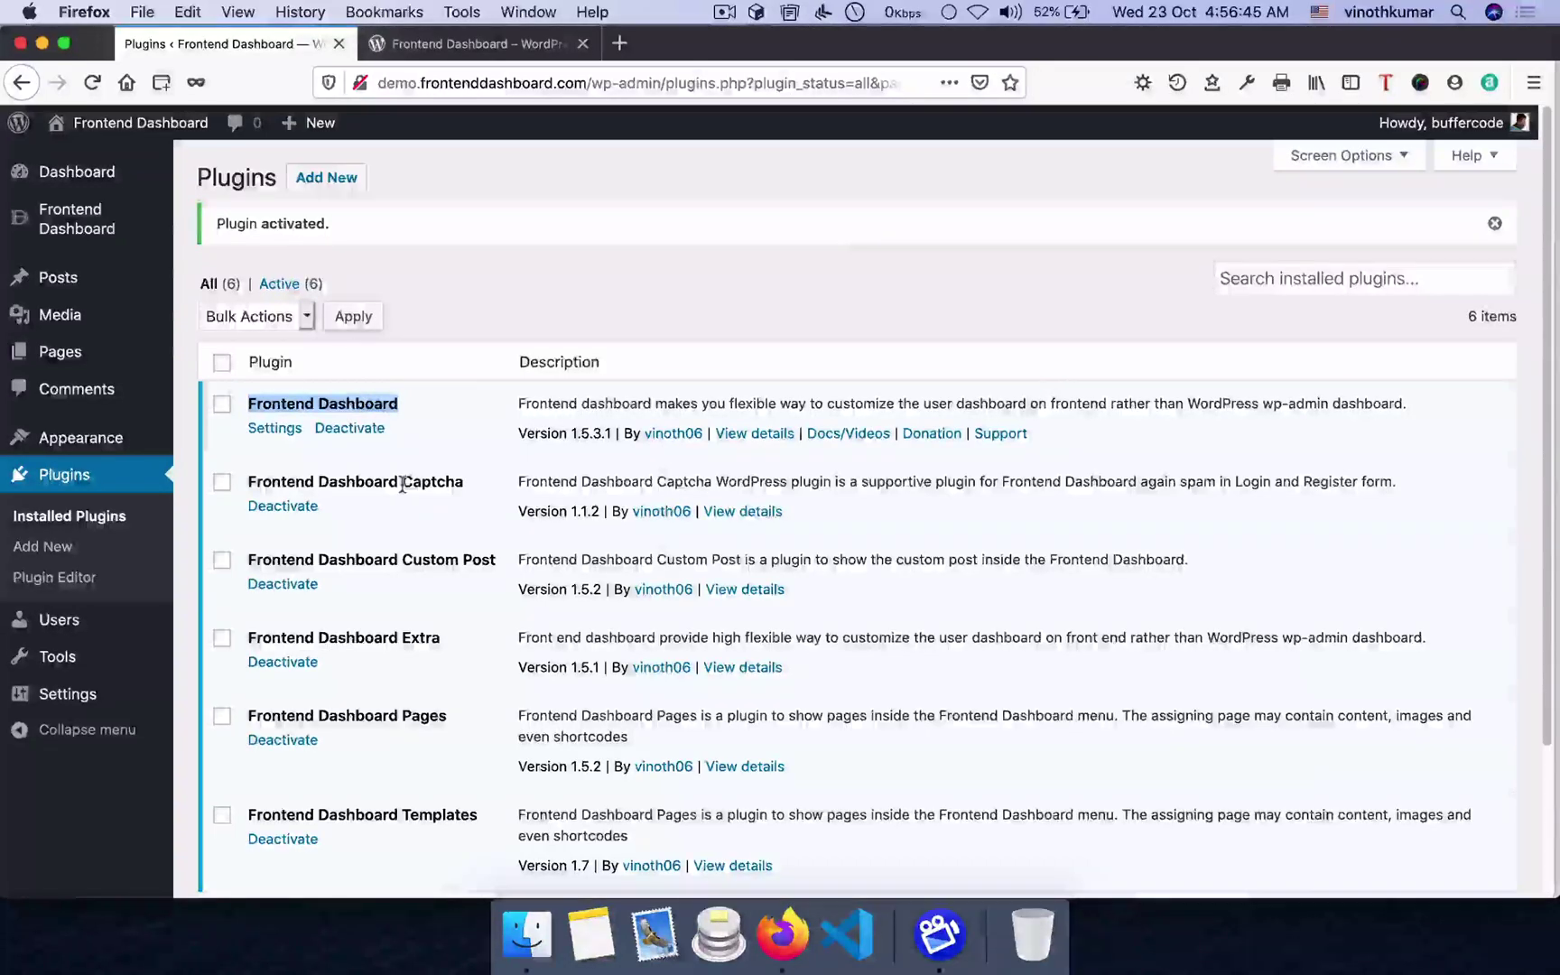
{"action": "left_click", "coordinate": [479, 261]}
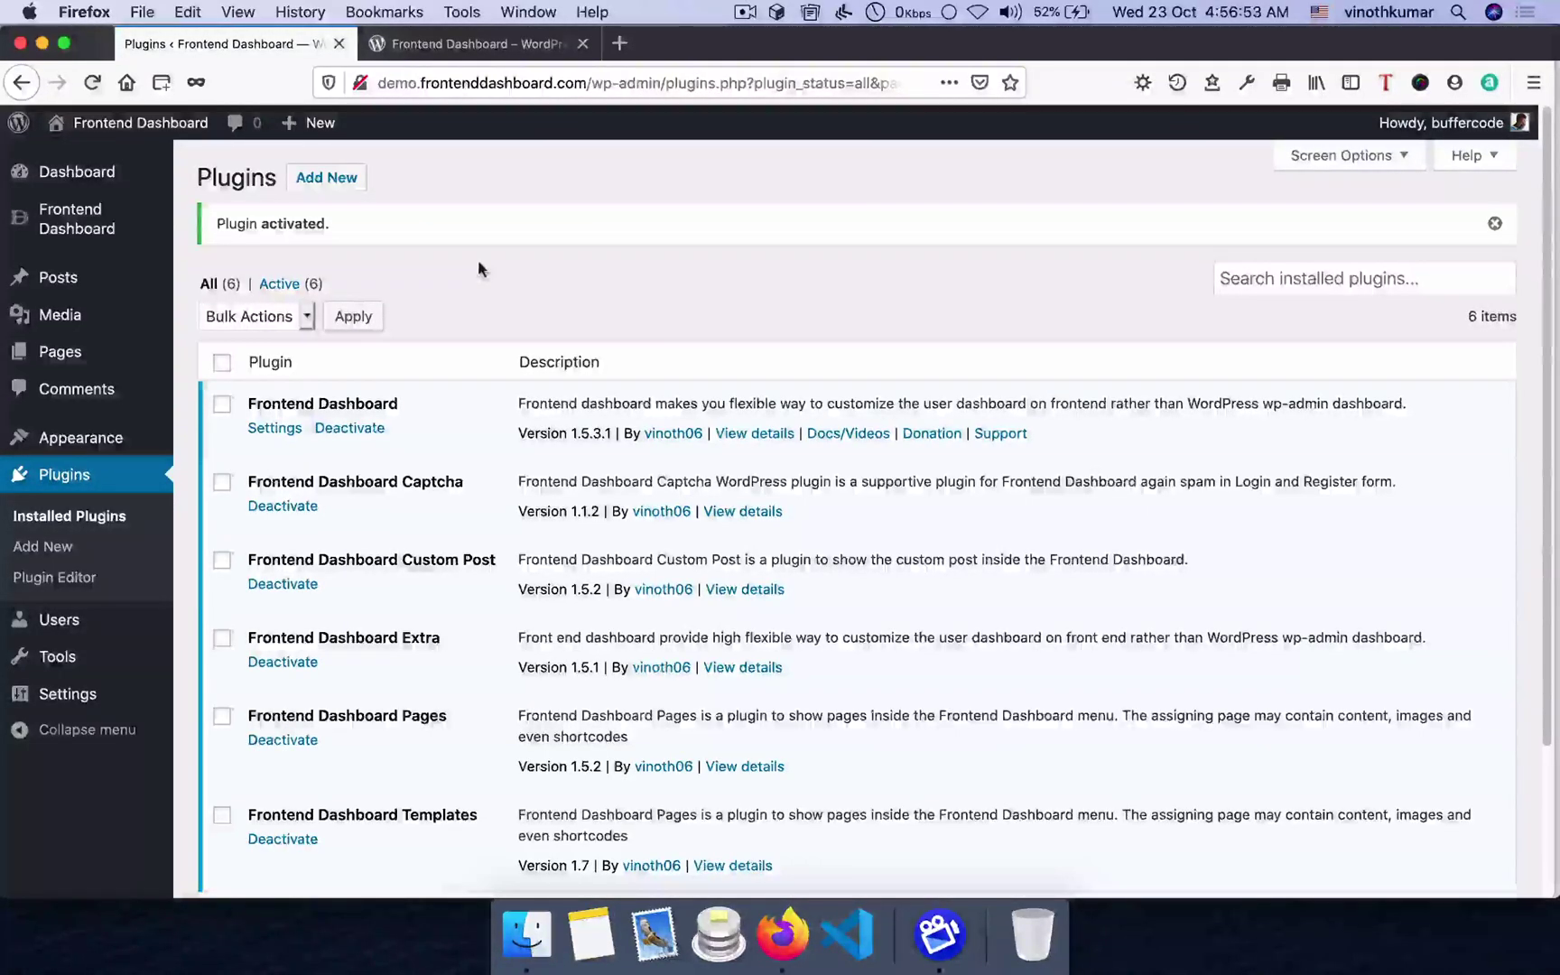
- Open the Frontend Dashboard settings page and scroll through its Login URL options
{"action": "mouse_move", "coordinate": [92, 221]}
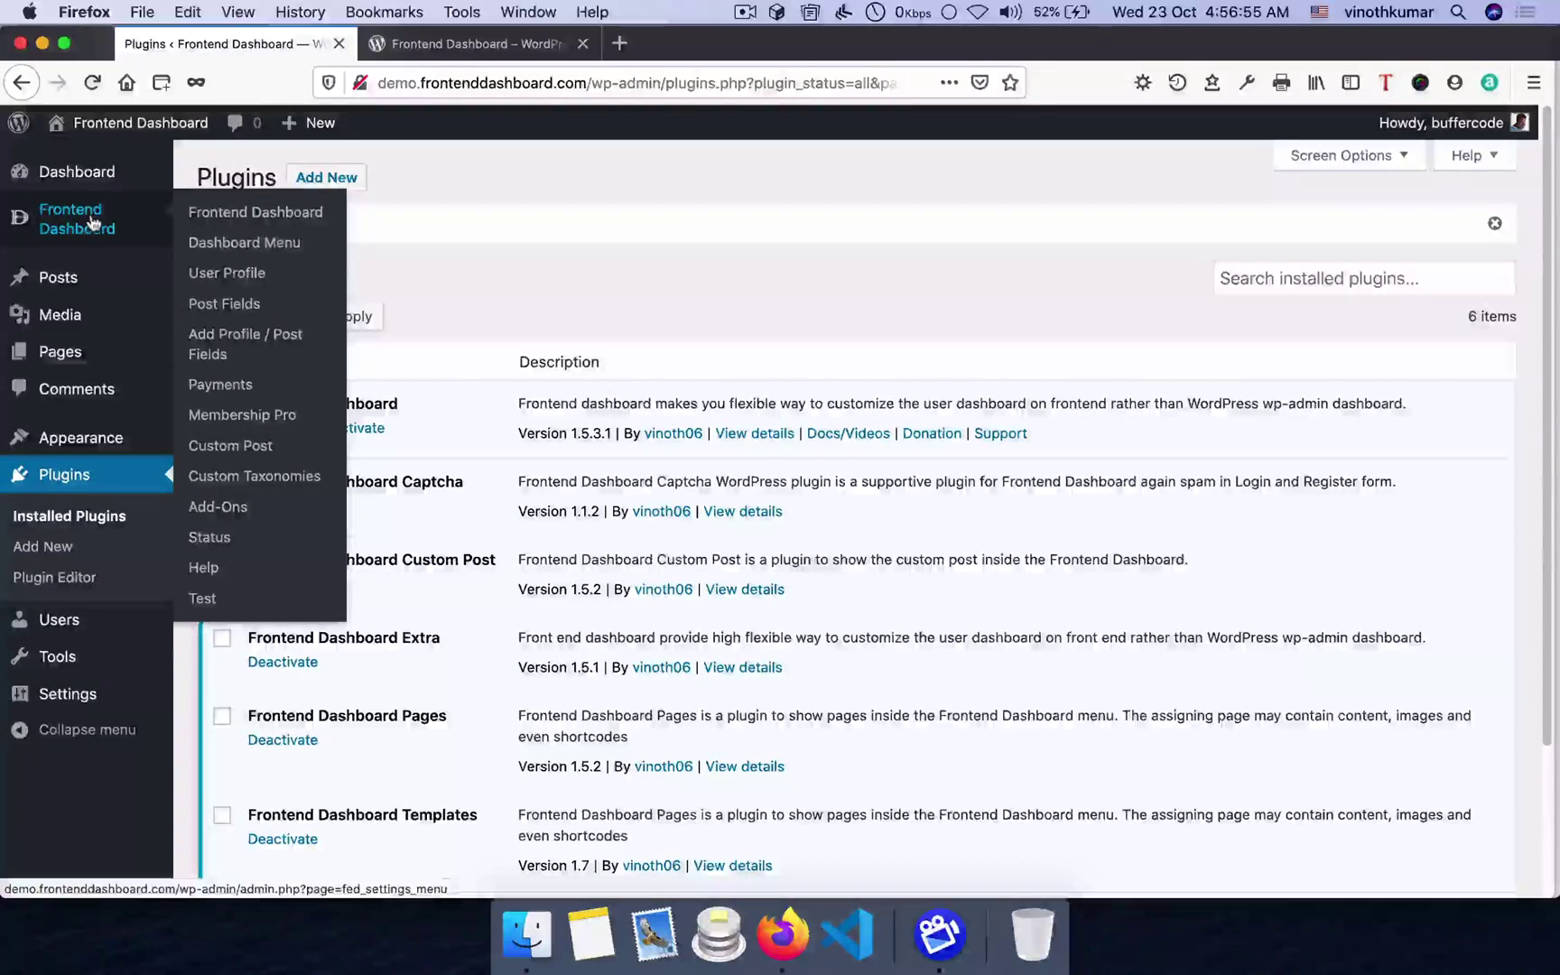
{"action": "left_click", "coordinate": [232, 224]}
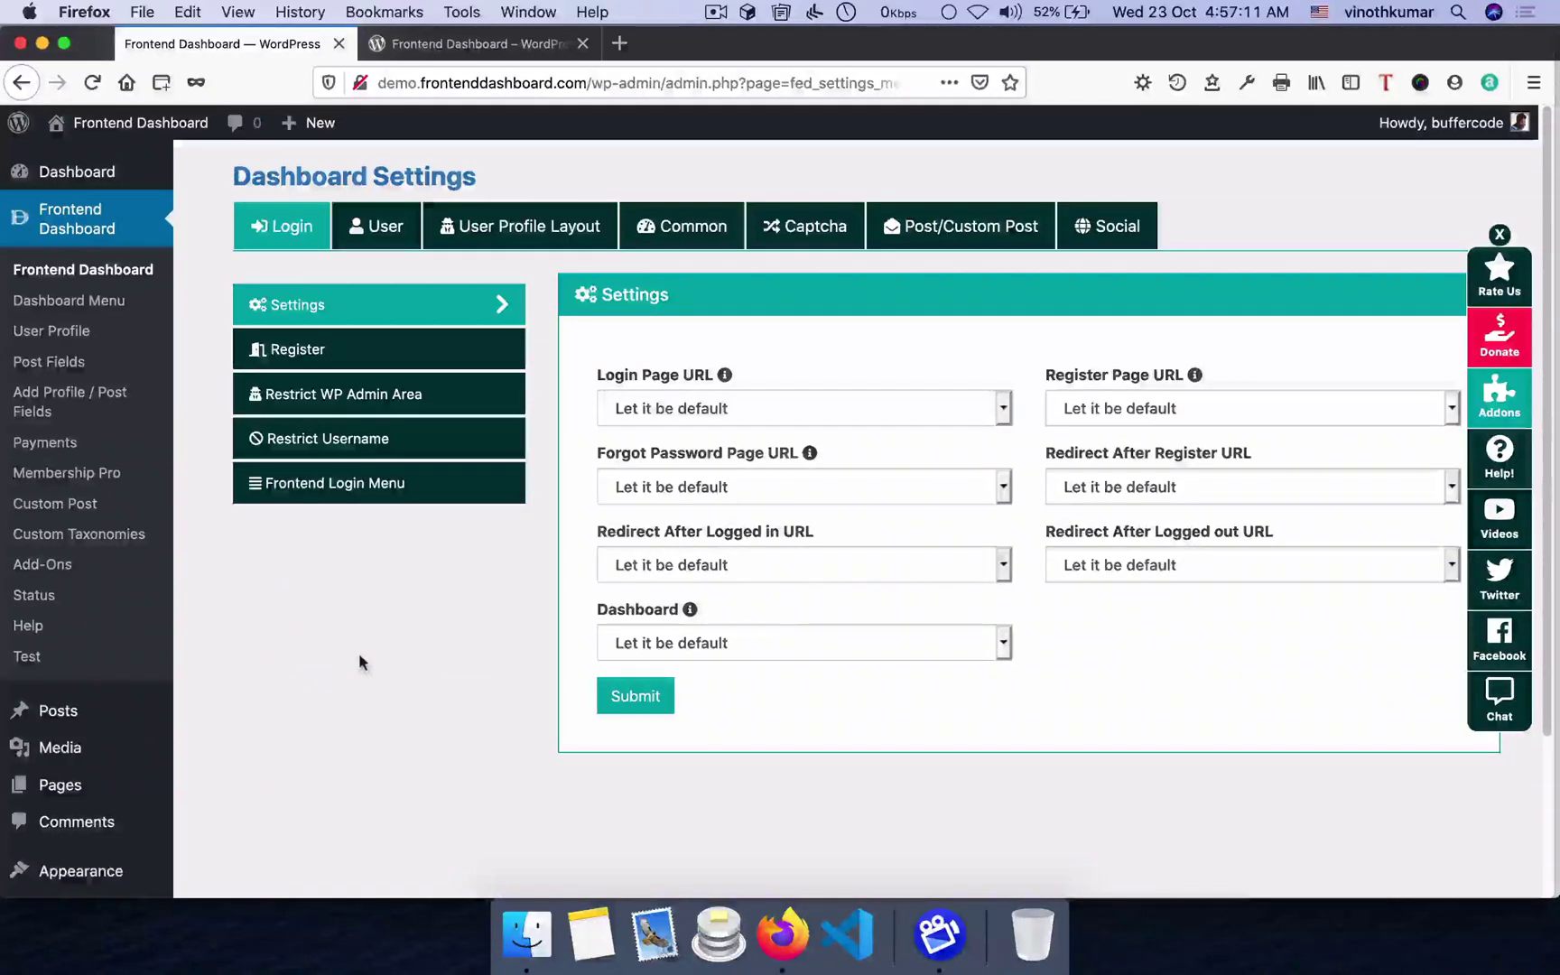
{"action": "scroll", "coordinate": [103, 772], "scroll_direction": "down", "scroll_amount": 1}
- Create a new page titled 'Login' with the [fed_login] shortcode in its body
{"action": "mouse_move", "coordinate": [103, 772]}
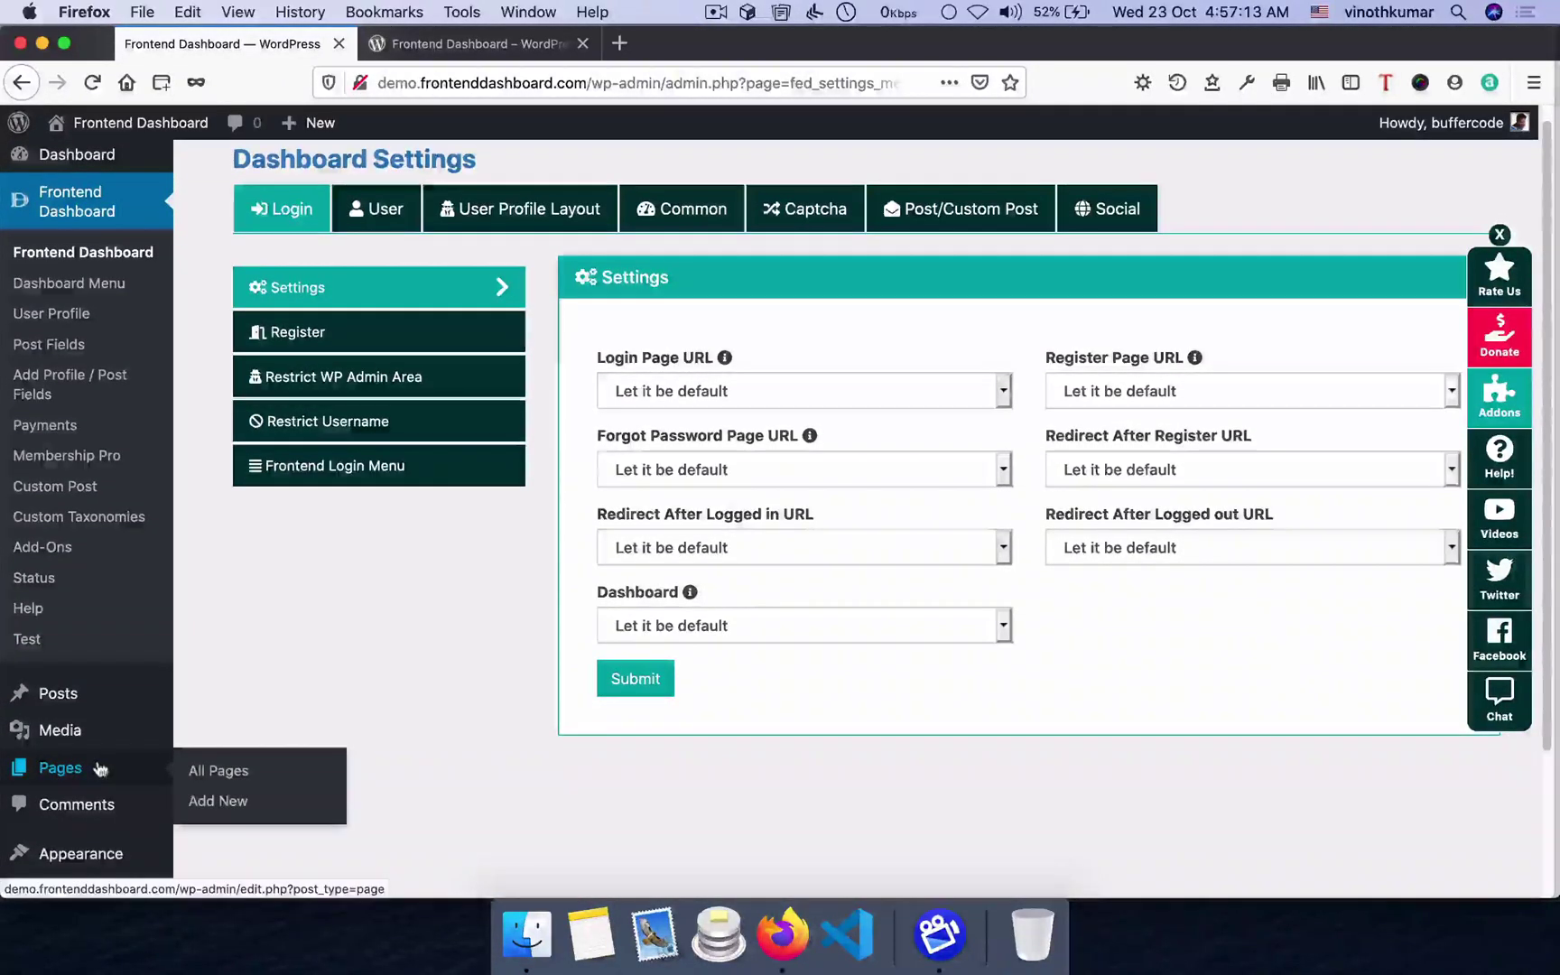
{"action": "left_click", "coordinate": [231, 804]}
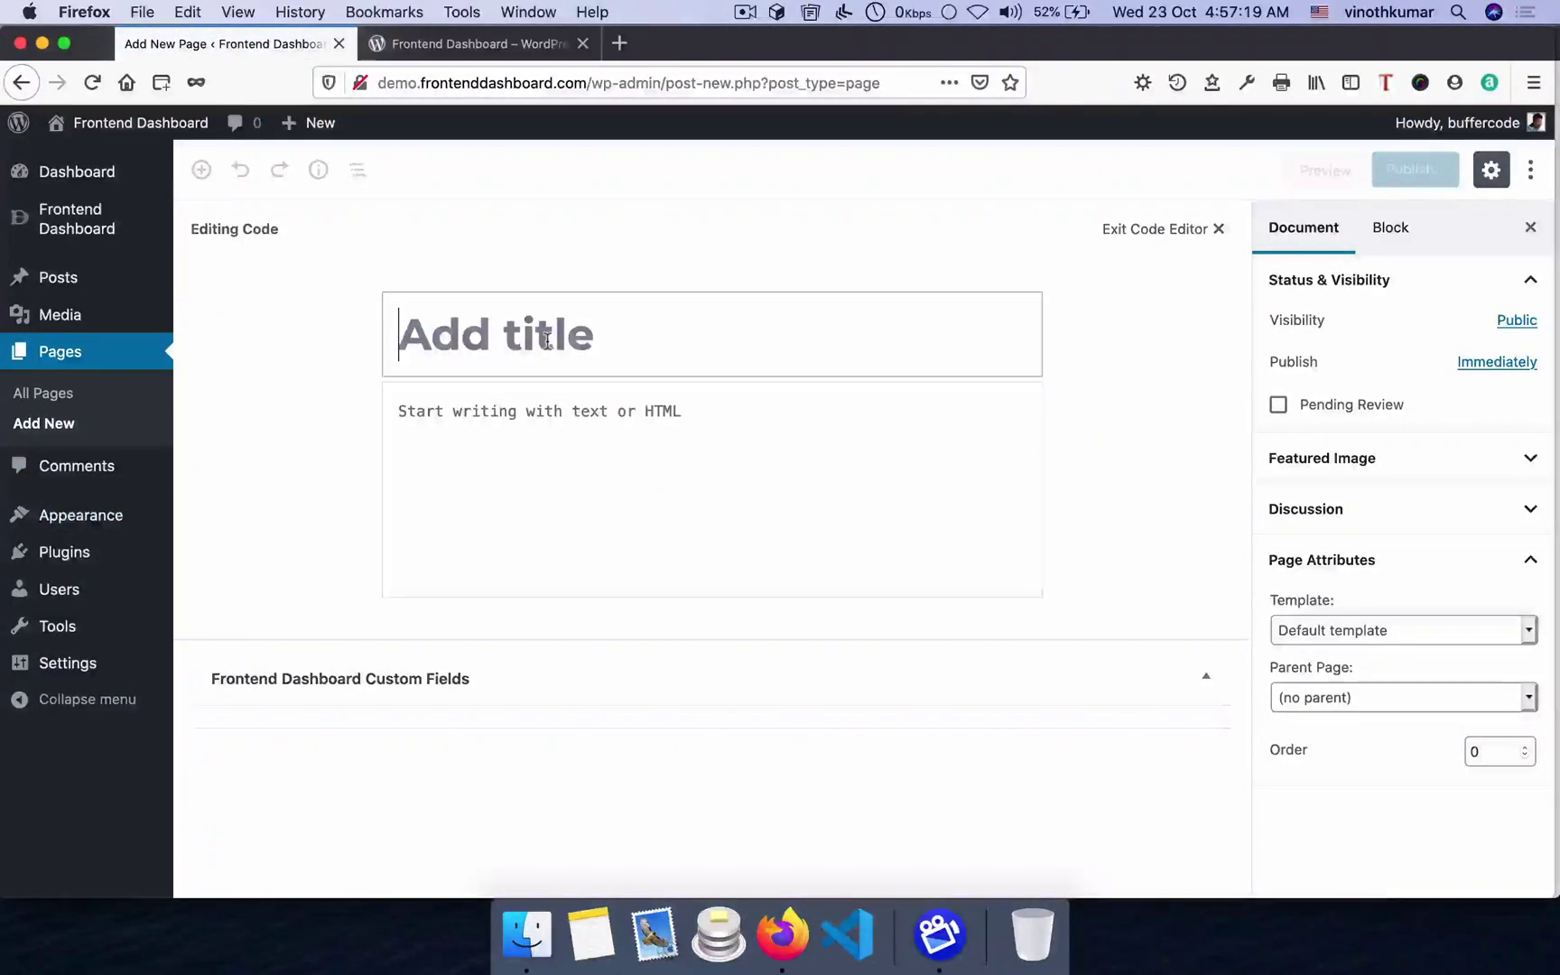
{"action": "type", "text": "Login"}
{"action": "left_click", "coordinate": [602, 423]}
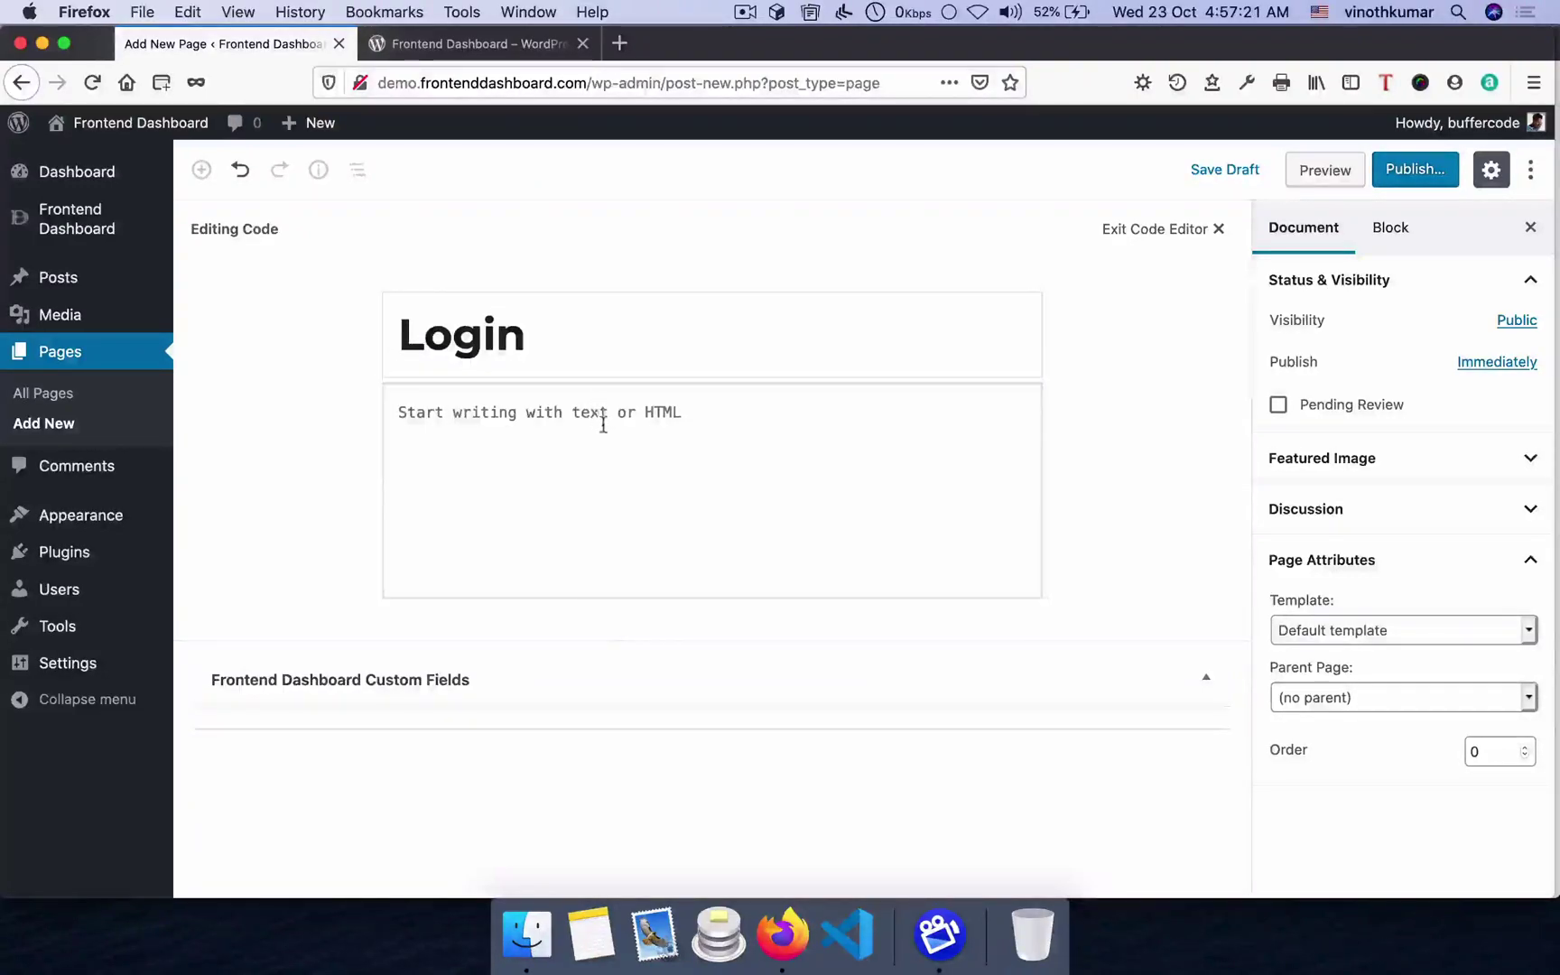
{"action": "type", "text": "[fed_login"}
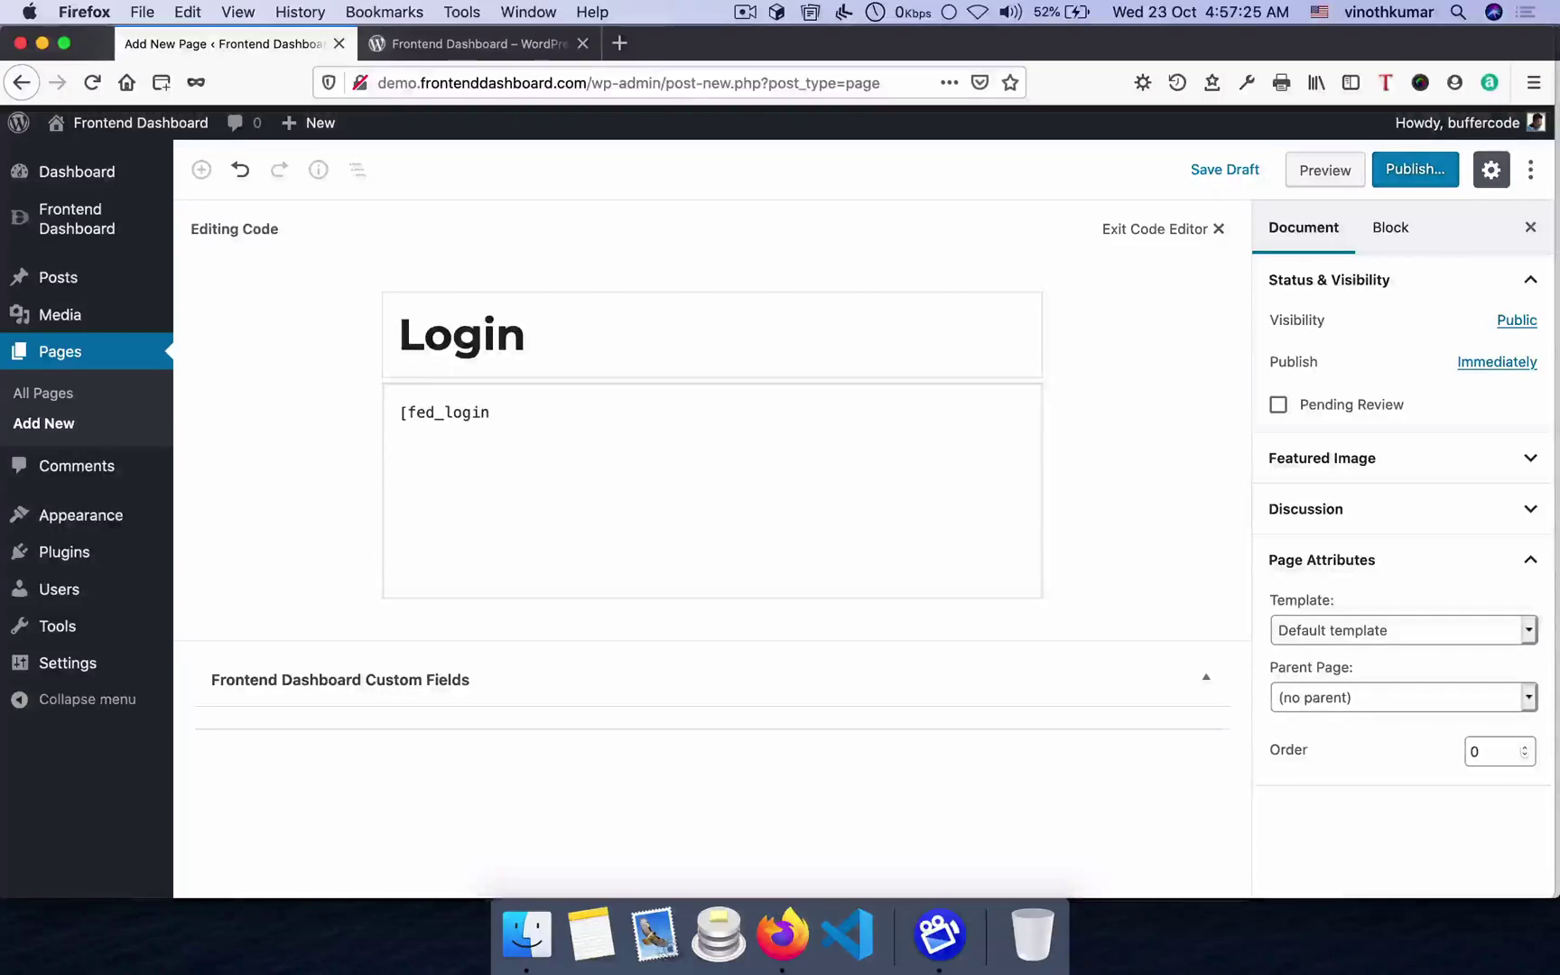
{"action": "type", "text": "]"}
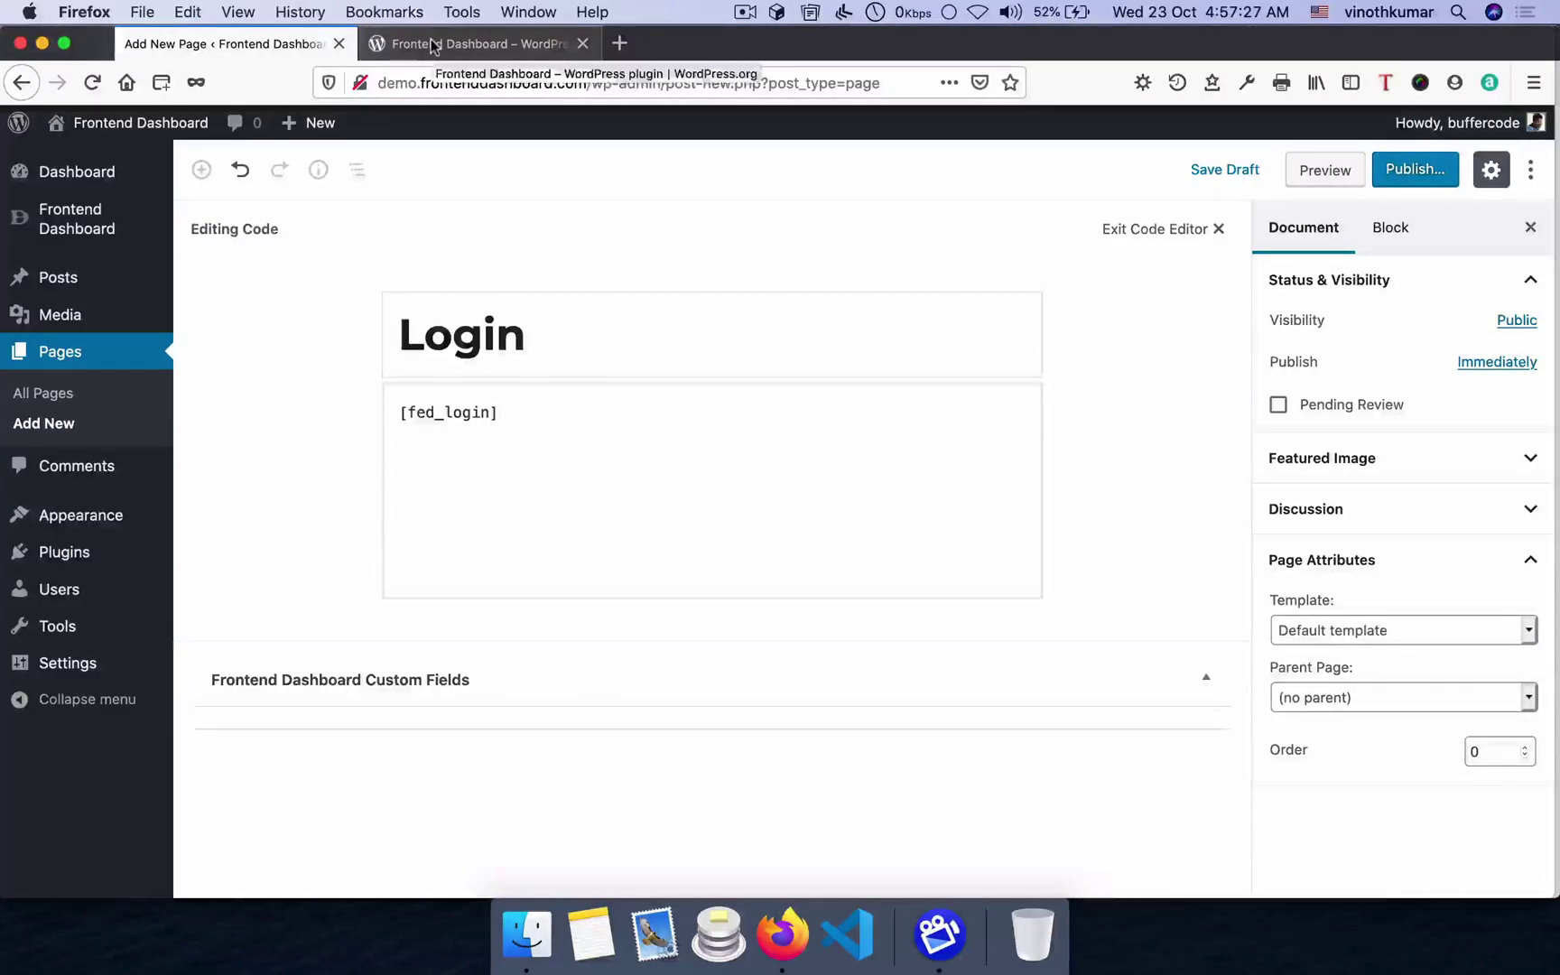
{"action": "left_click", "coordinate": [440, 47]}
{"action": "scroll", "coordinate": [722, 424], "scroll_direction": "down", "scroll_amount": 15}
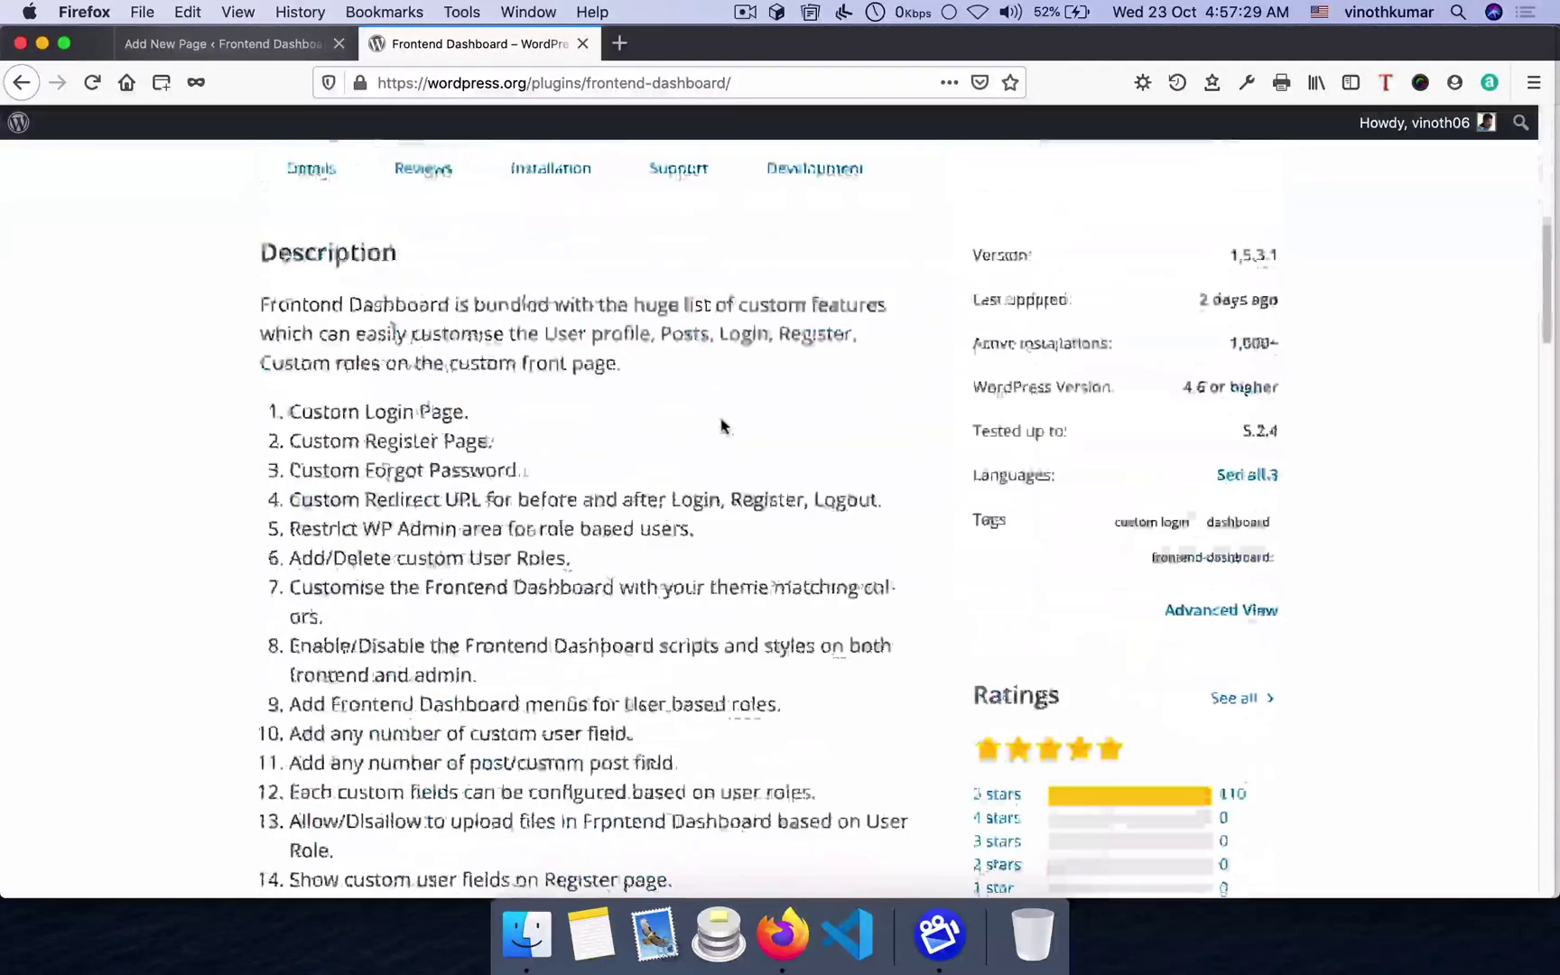
{"action": "scroll", "coordinate": [721, 425], "scroll_direction": "down", "scroll_amount": 10}
{"action": "scroll", "coordinate": [720, 425], "scroll_direction": "up", "scroll_amount": 3}
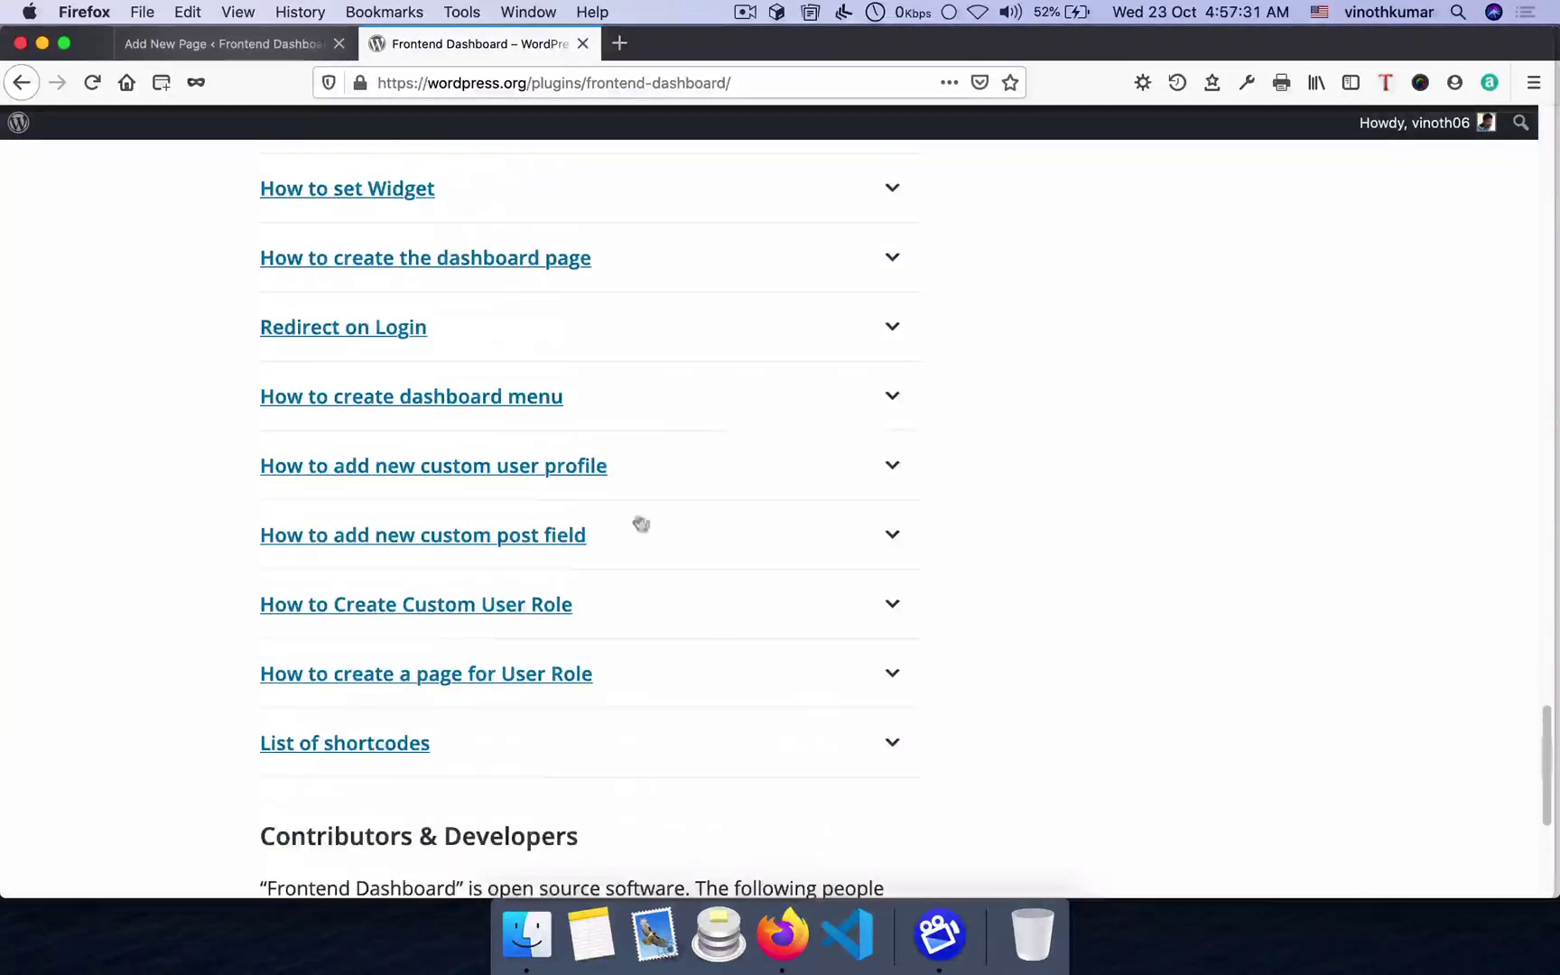
{"action": "left_click", "coordinate": [370, 743]}
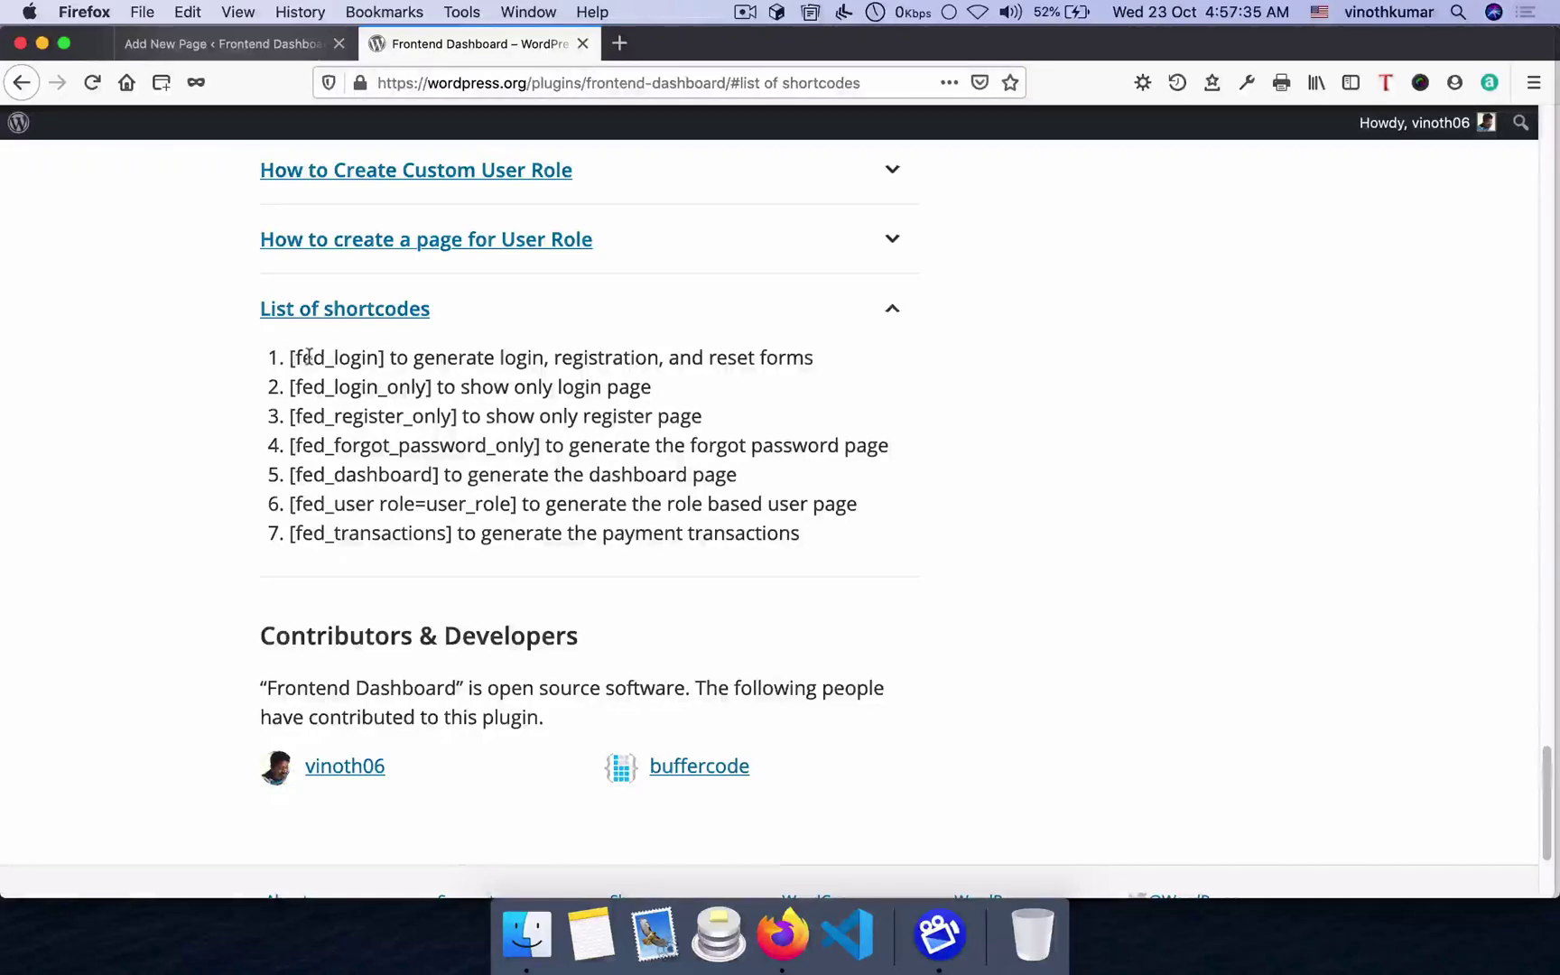
{"action": "left_click", "coordinate": [254, 45]}
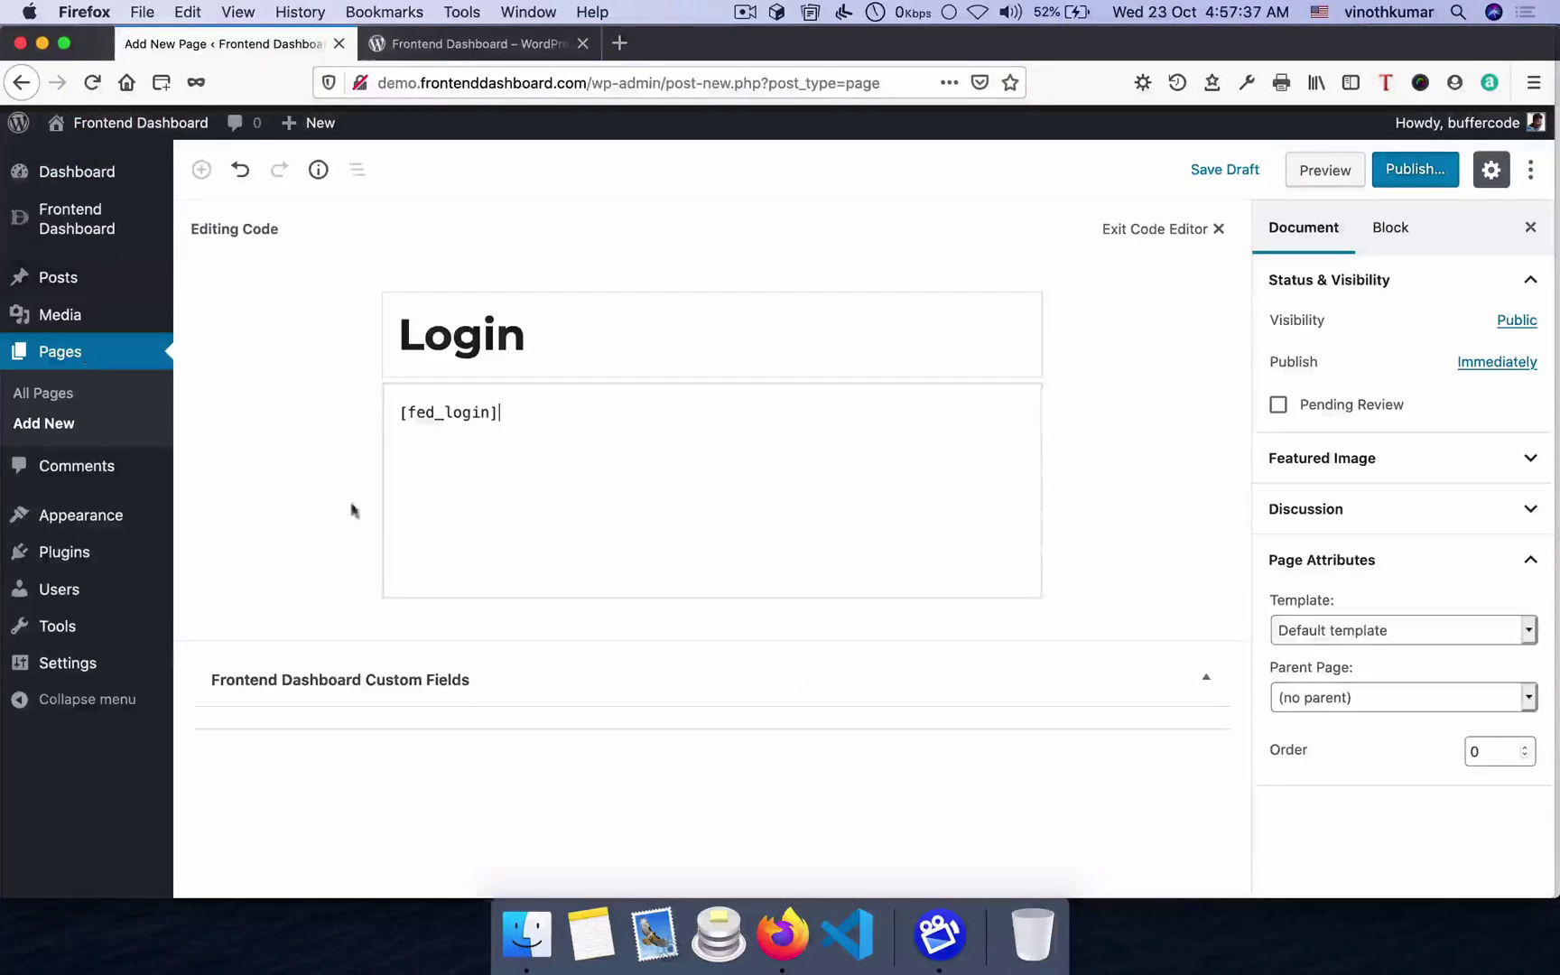
- Set the Login page's template to FED Layout 1
{"action": "left_click", "coordinate": [1333, 630]}
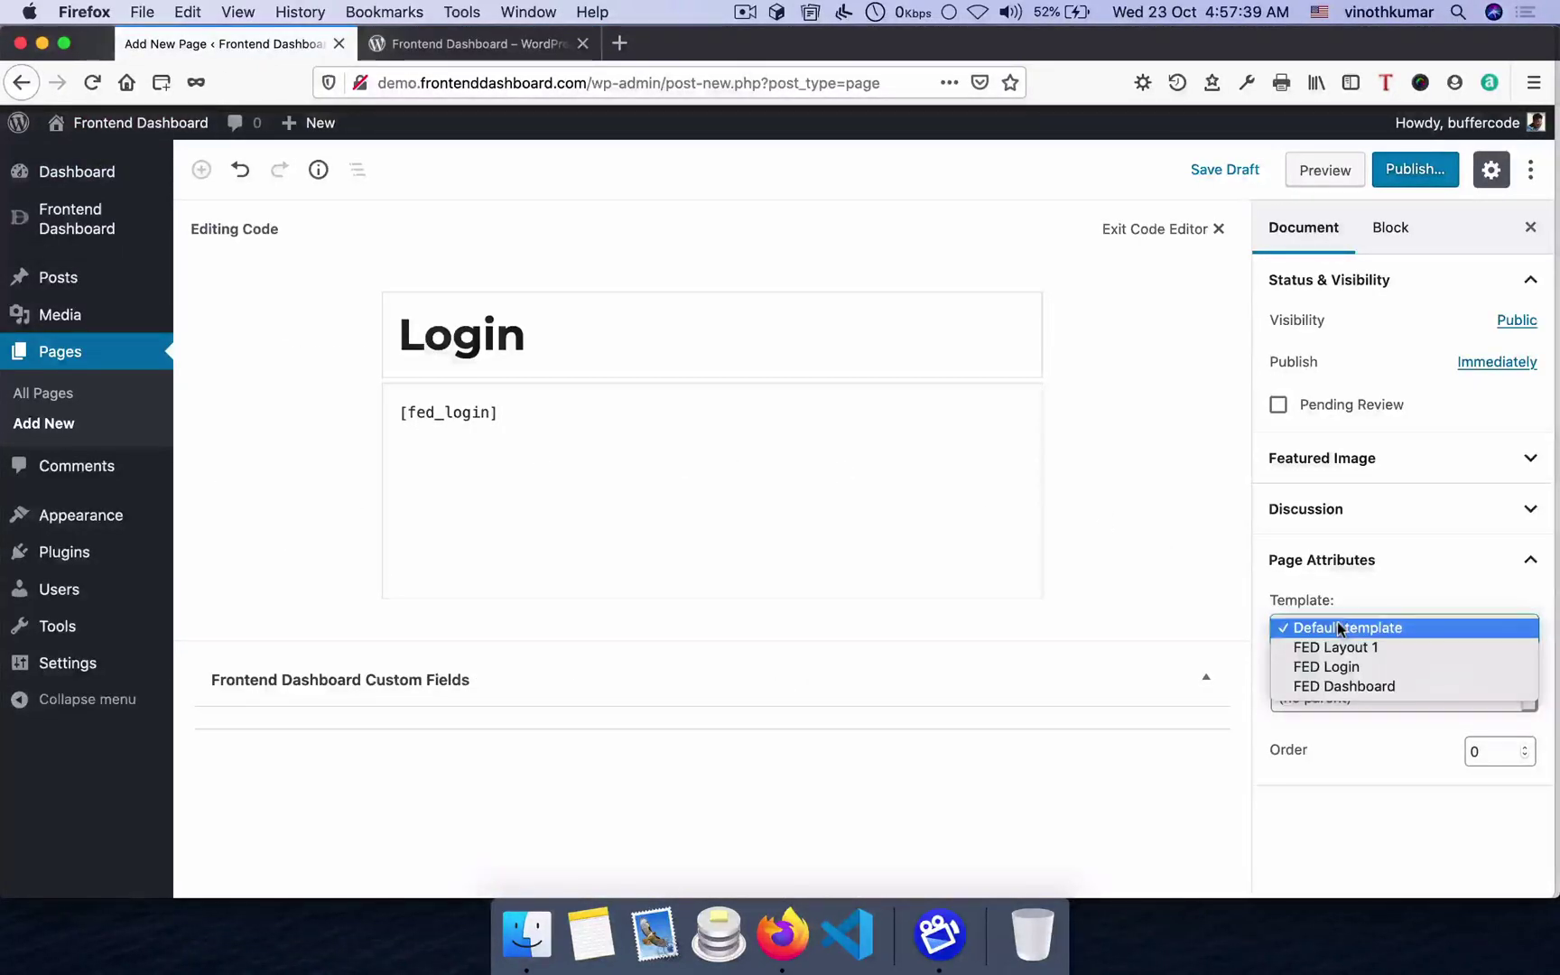
{"action": "left_click", "coordinate": [1114, 576]}
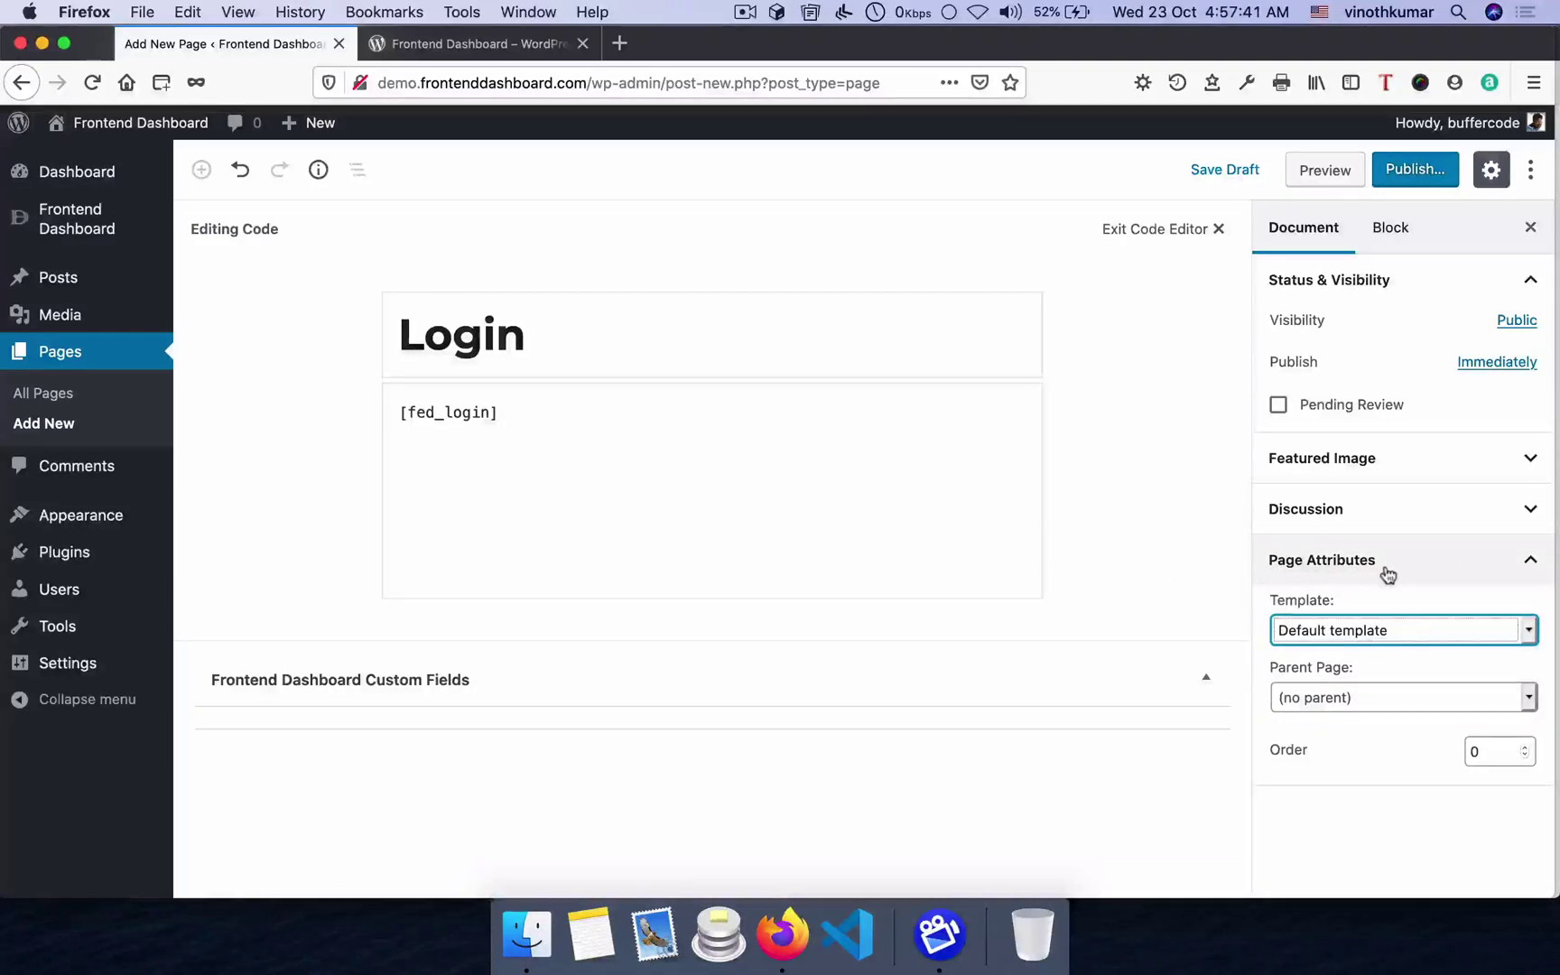
{"action": "left_click", "coordinate": [1371, 624]}
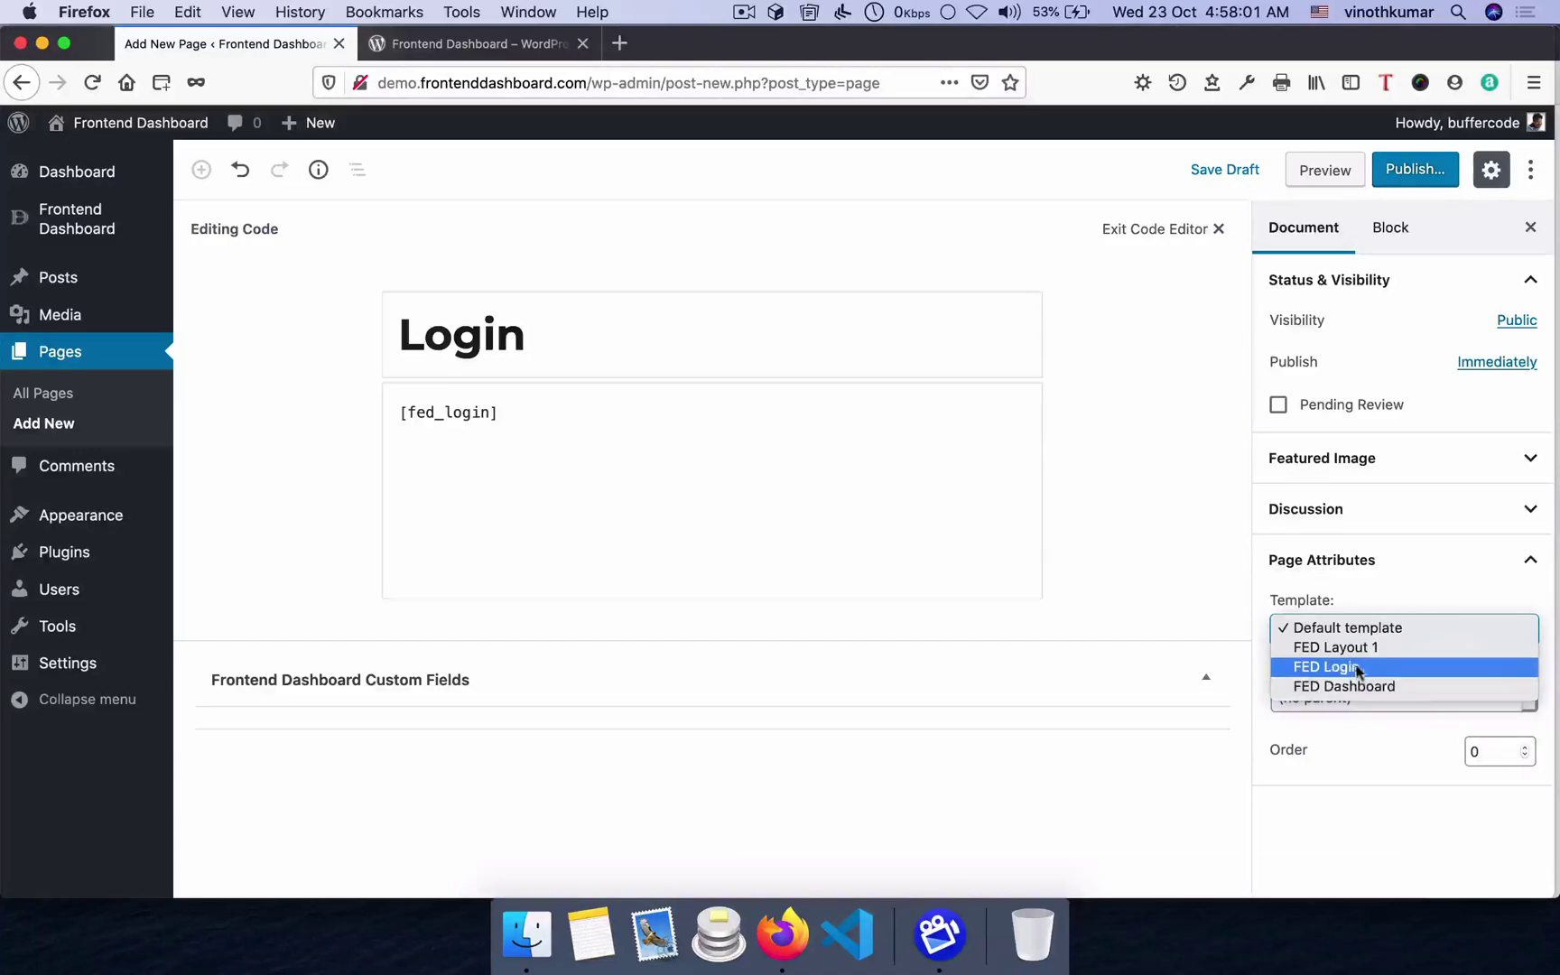
{"action": "left_click", "coordinate": [1365, 652]}
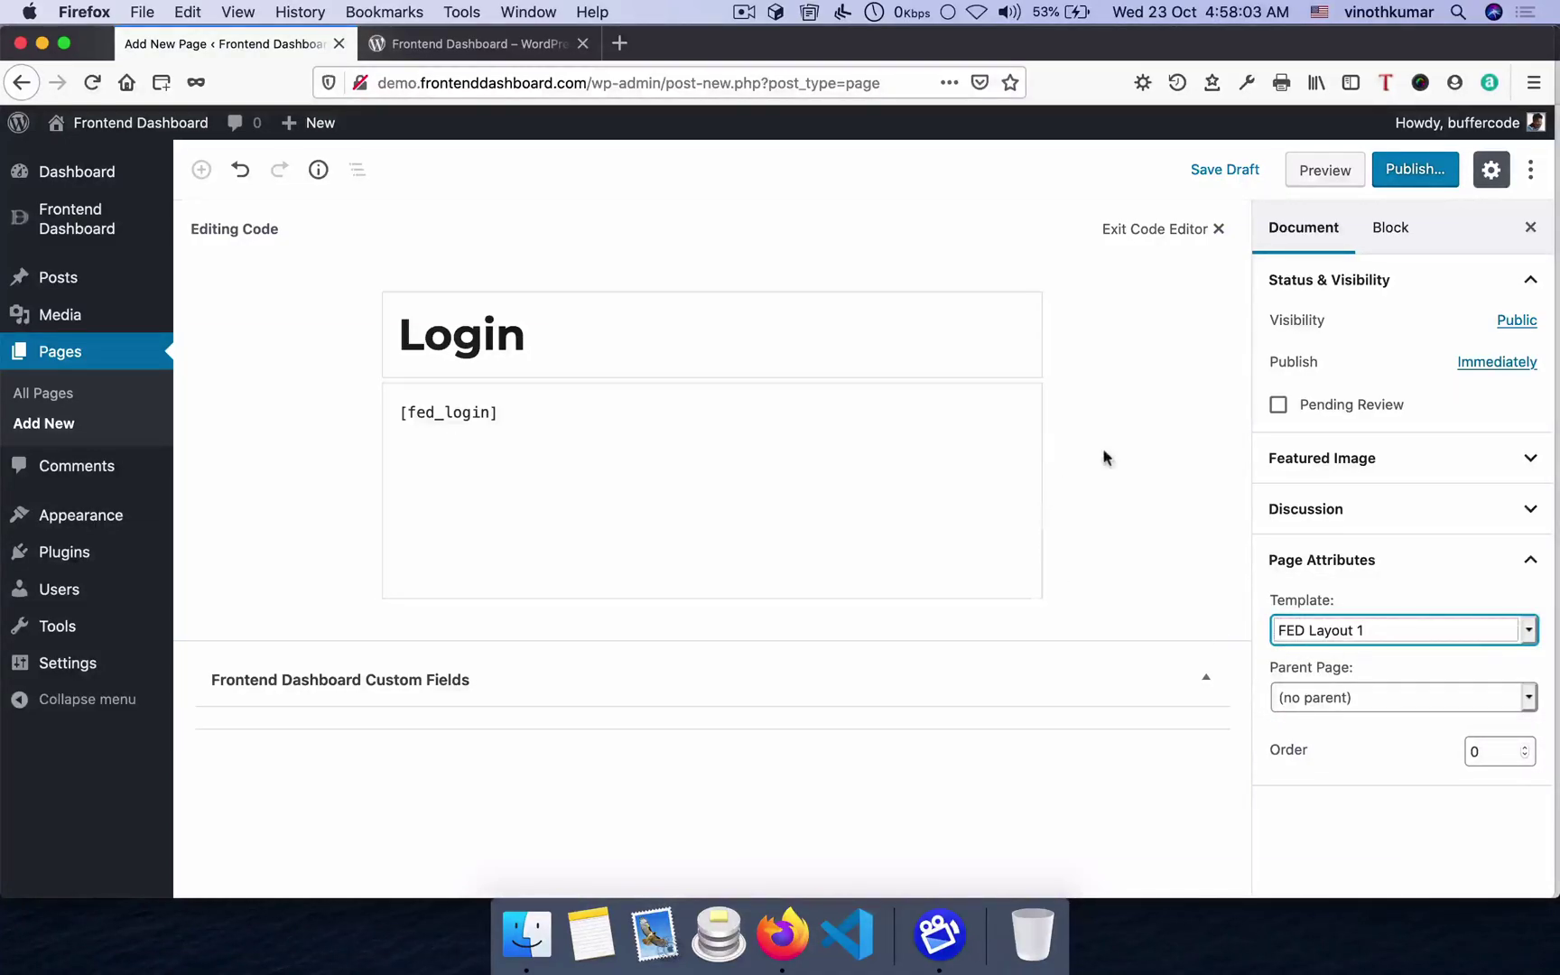
- Publish the Login page and begin a new blank page
{"action": "left_click", "coordinate": [1404, 173]}
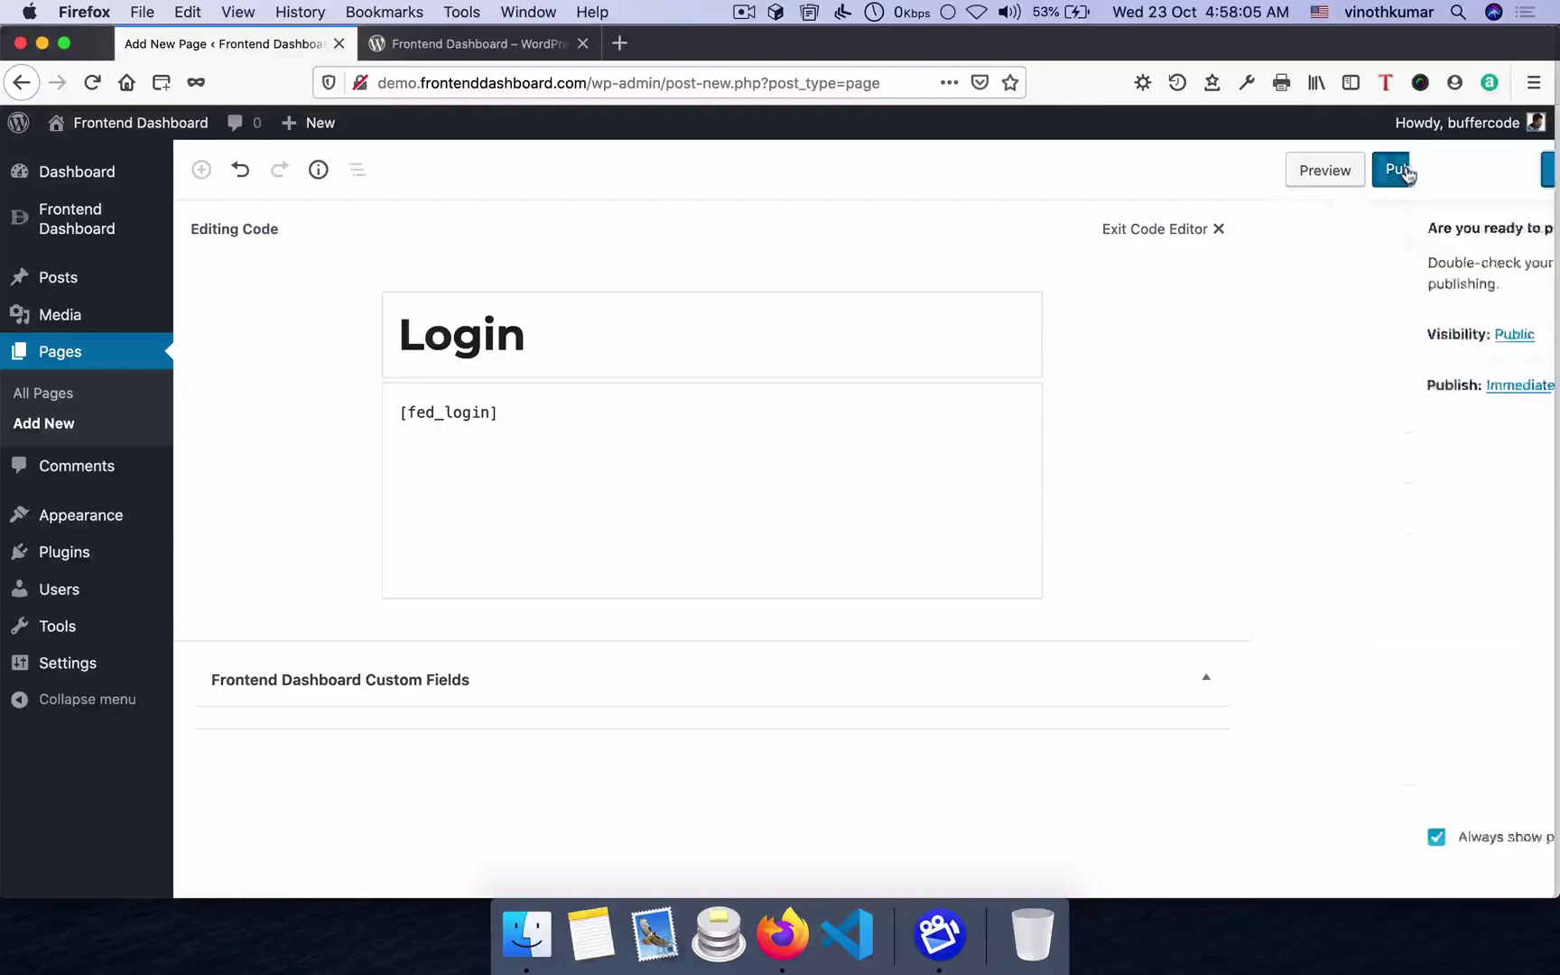
{"action": "left_click", "coordinate": [1415, 176]}
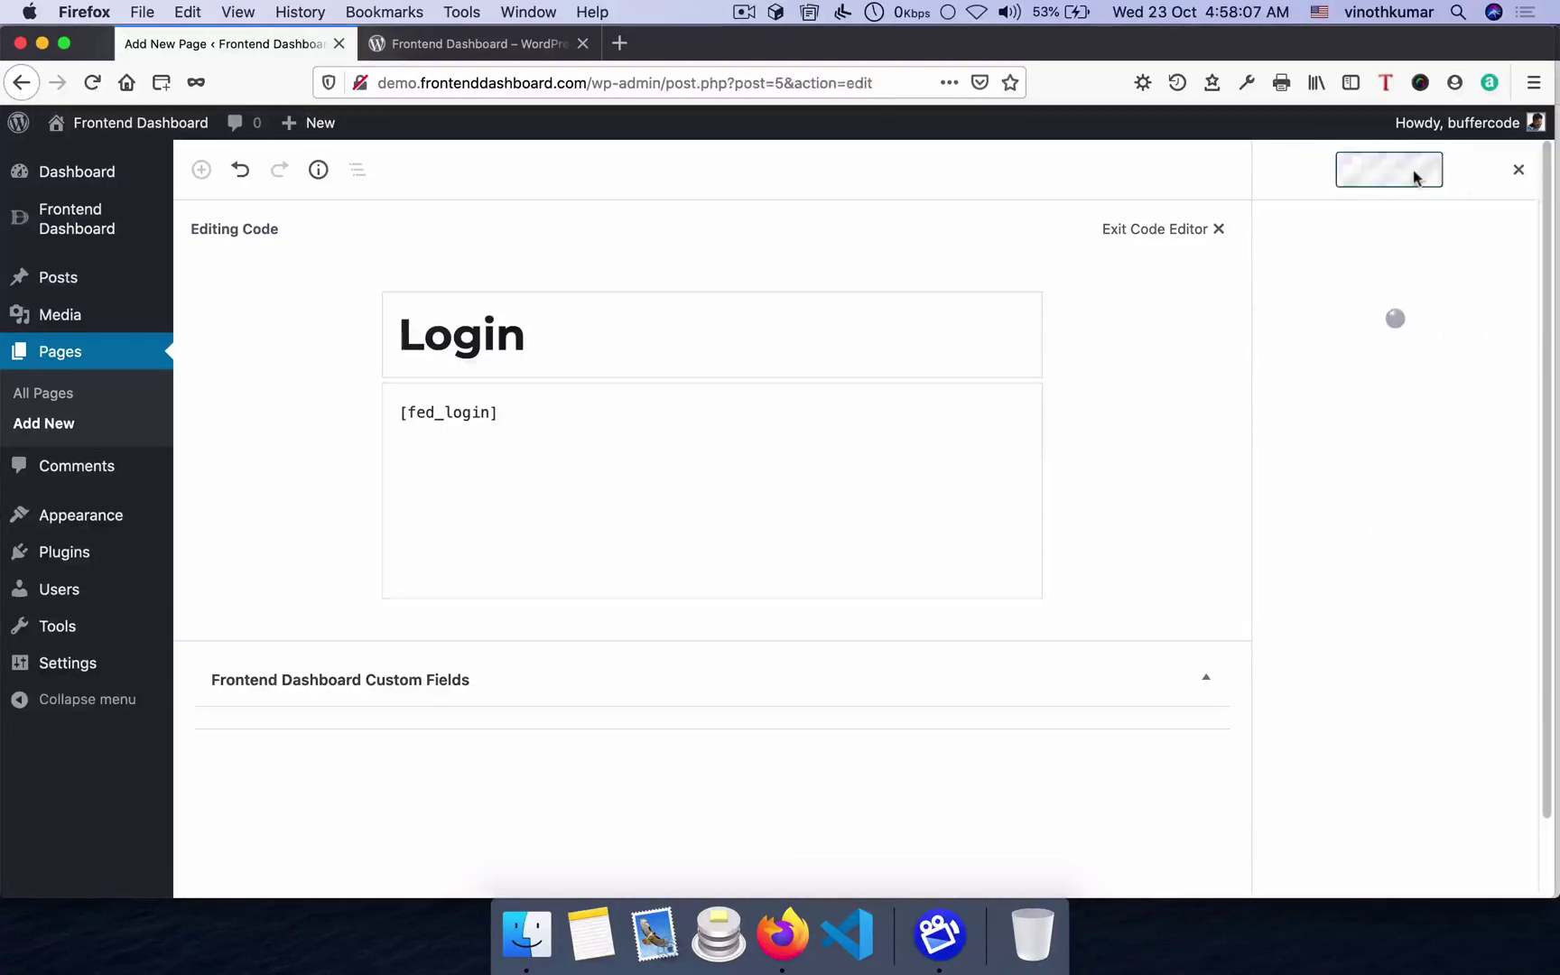
{"action": "left_click", "coordinate": [59, 424]}
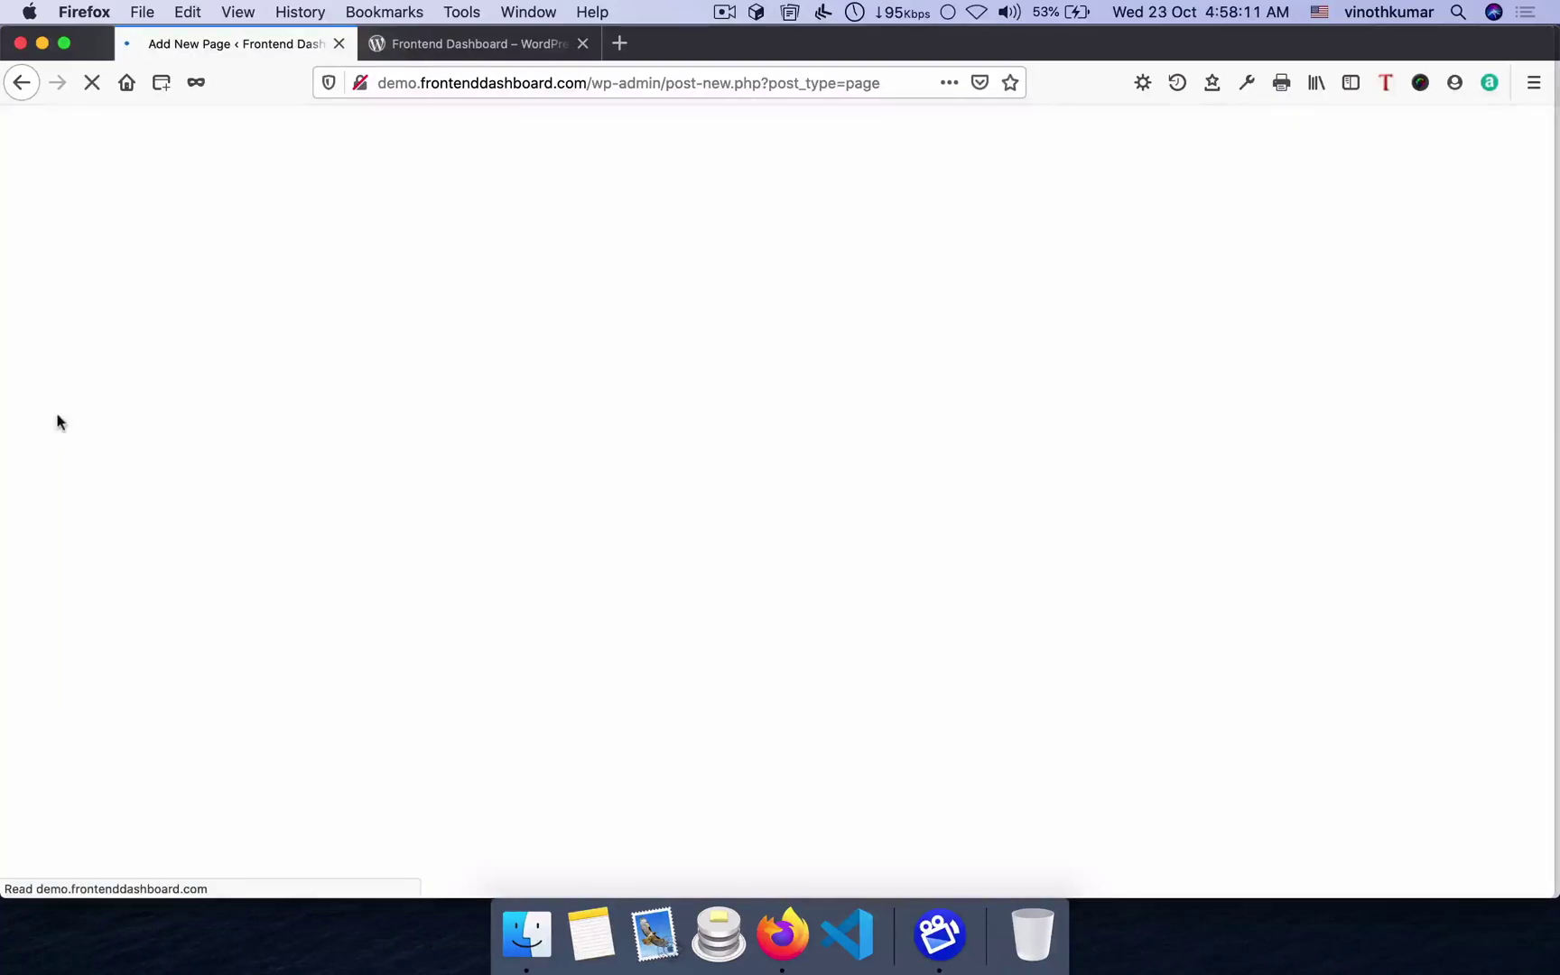
- Title the page 'Dashboard', add the [fed_dashboard] shortcode, apply FED Layout 1 and publish
{"action": "left_click", "coordinate": [514, 364]}
{"action": "type", "text": "Das"}
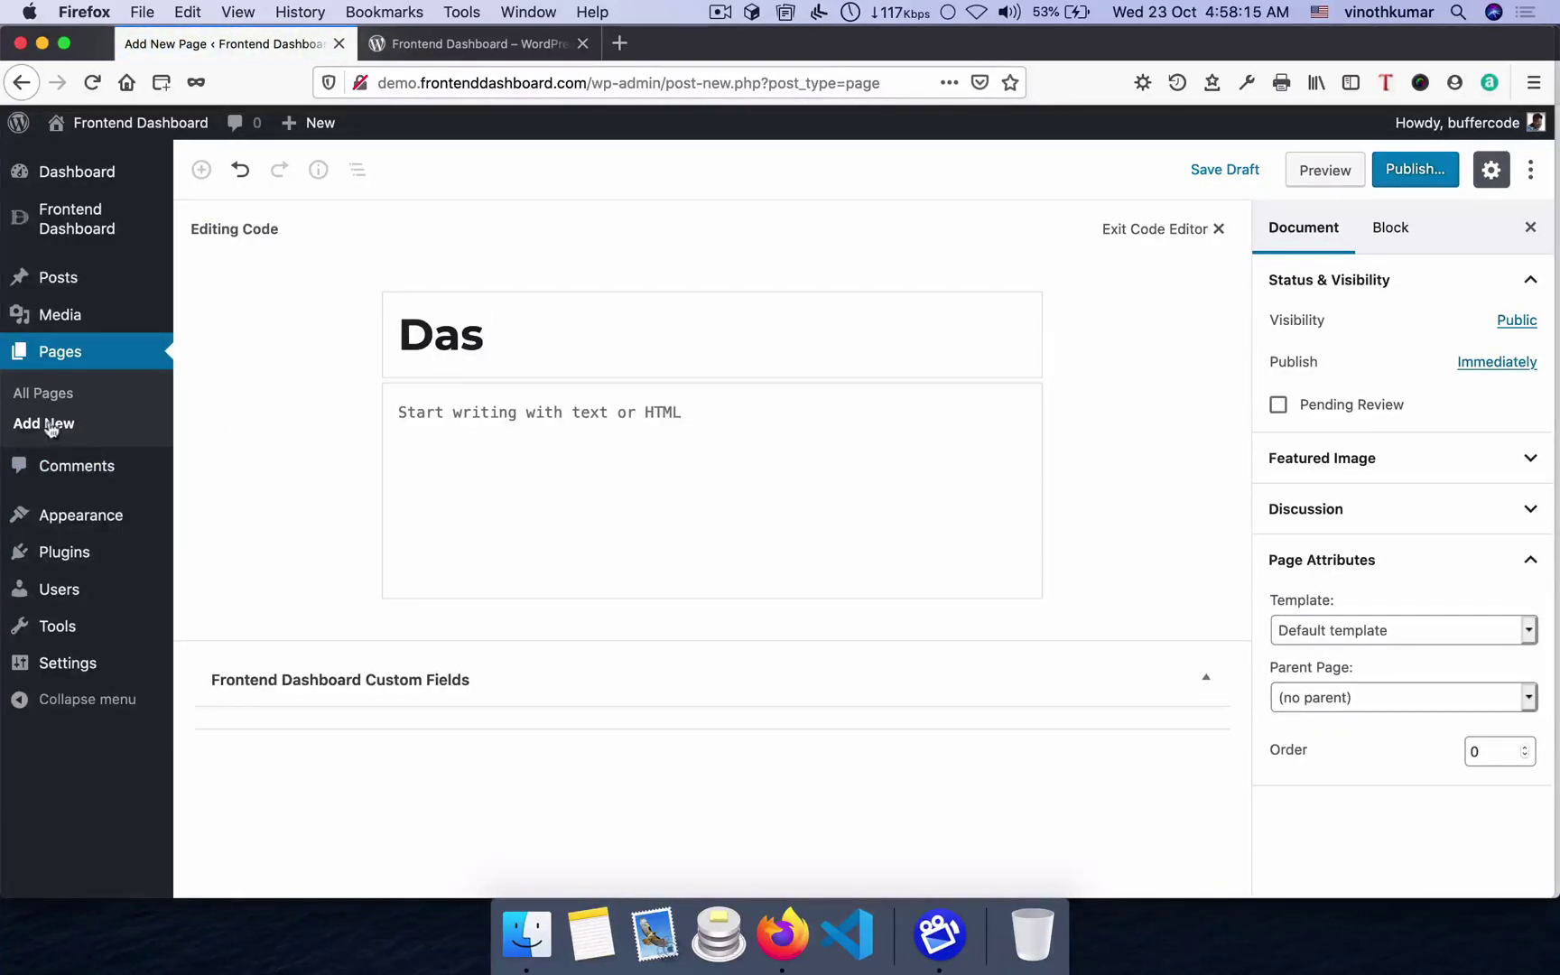
{"action": "type", "text": "h"}
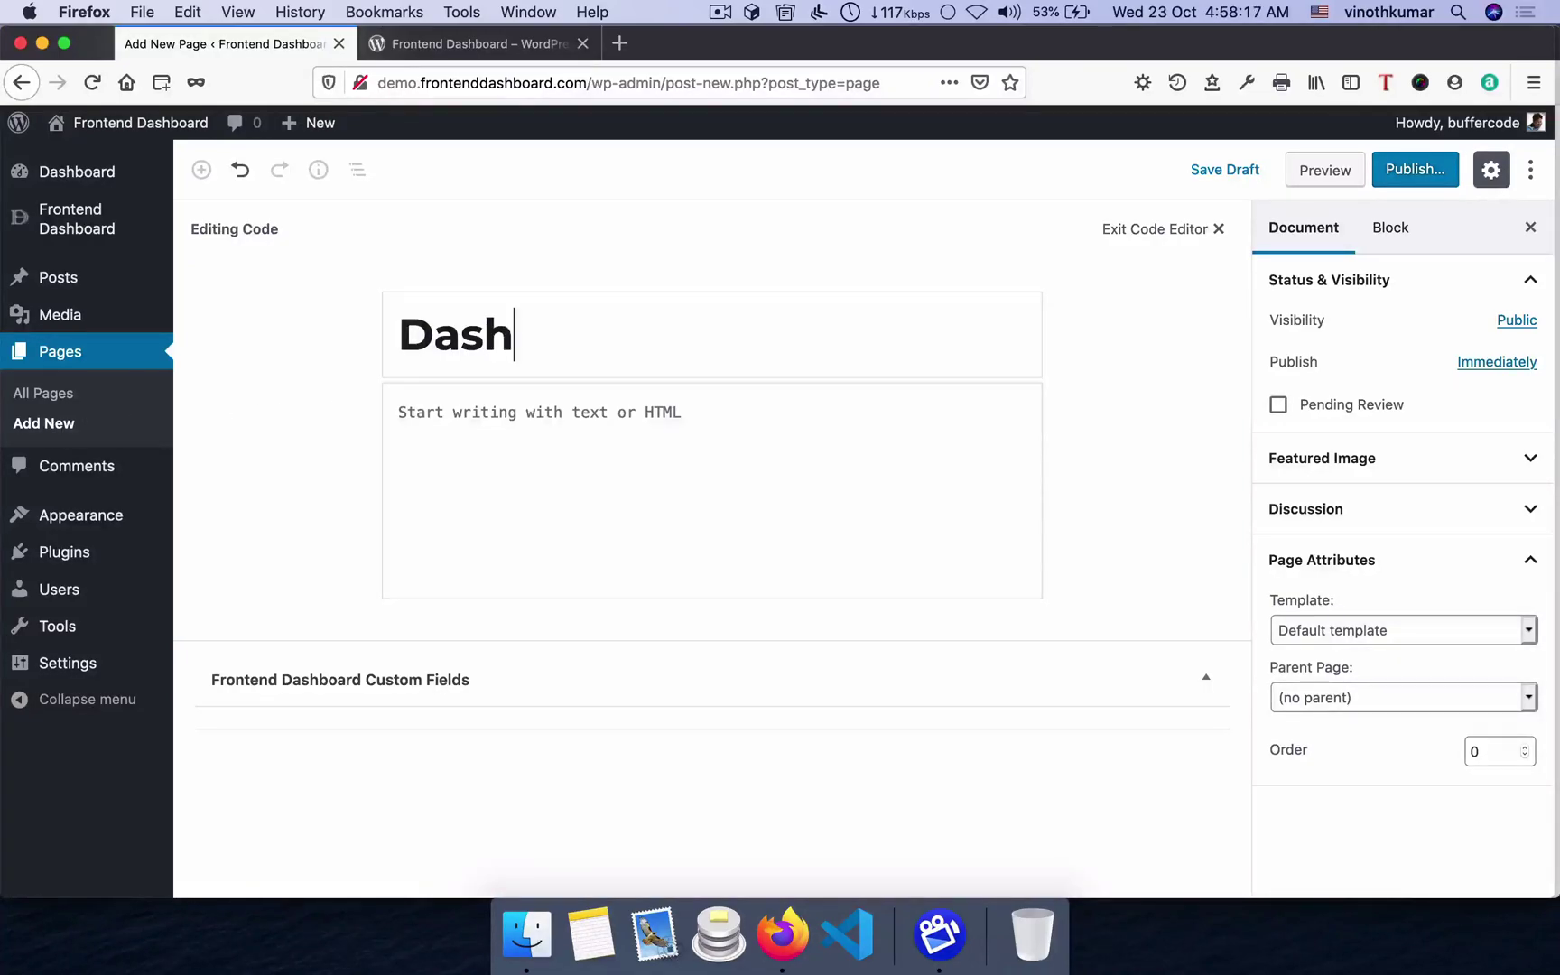
{"action": "type", "text": "board[fed_dashboard"}
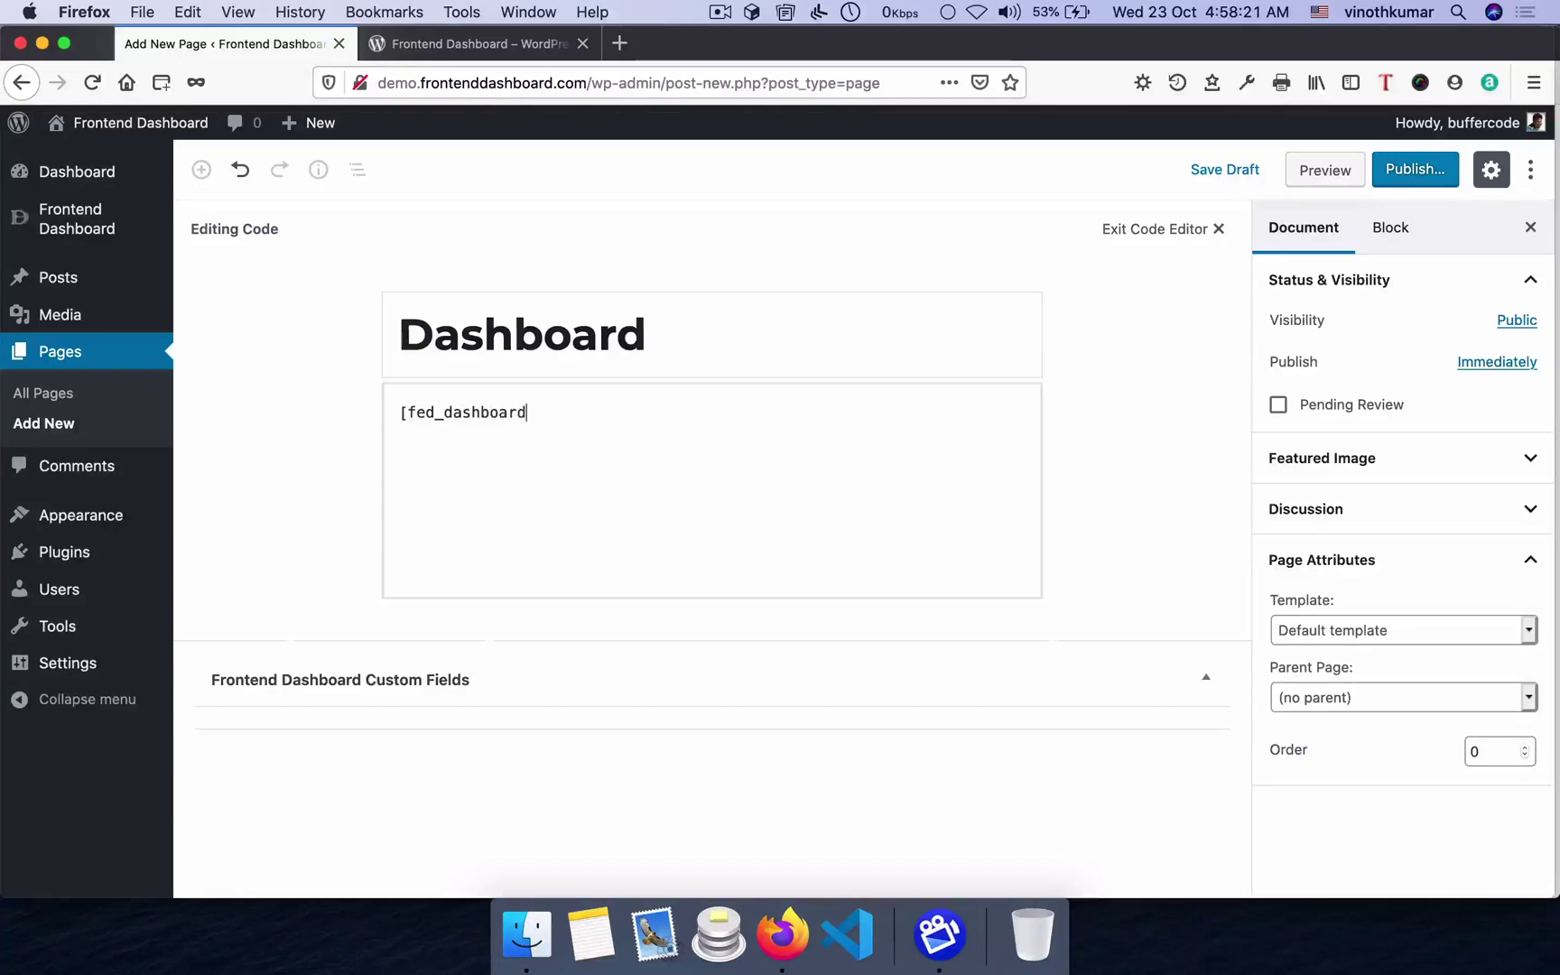
{"action": "left_click", "coordinate": [1341, 632]}
{"action": "left_click", "coordinate": [1341, 645]}
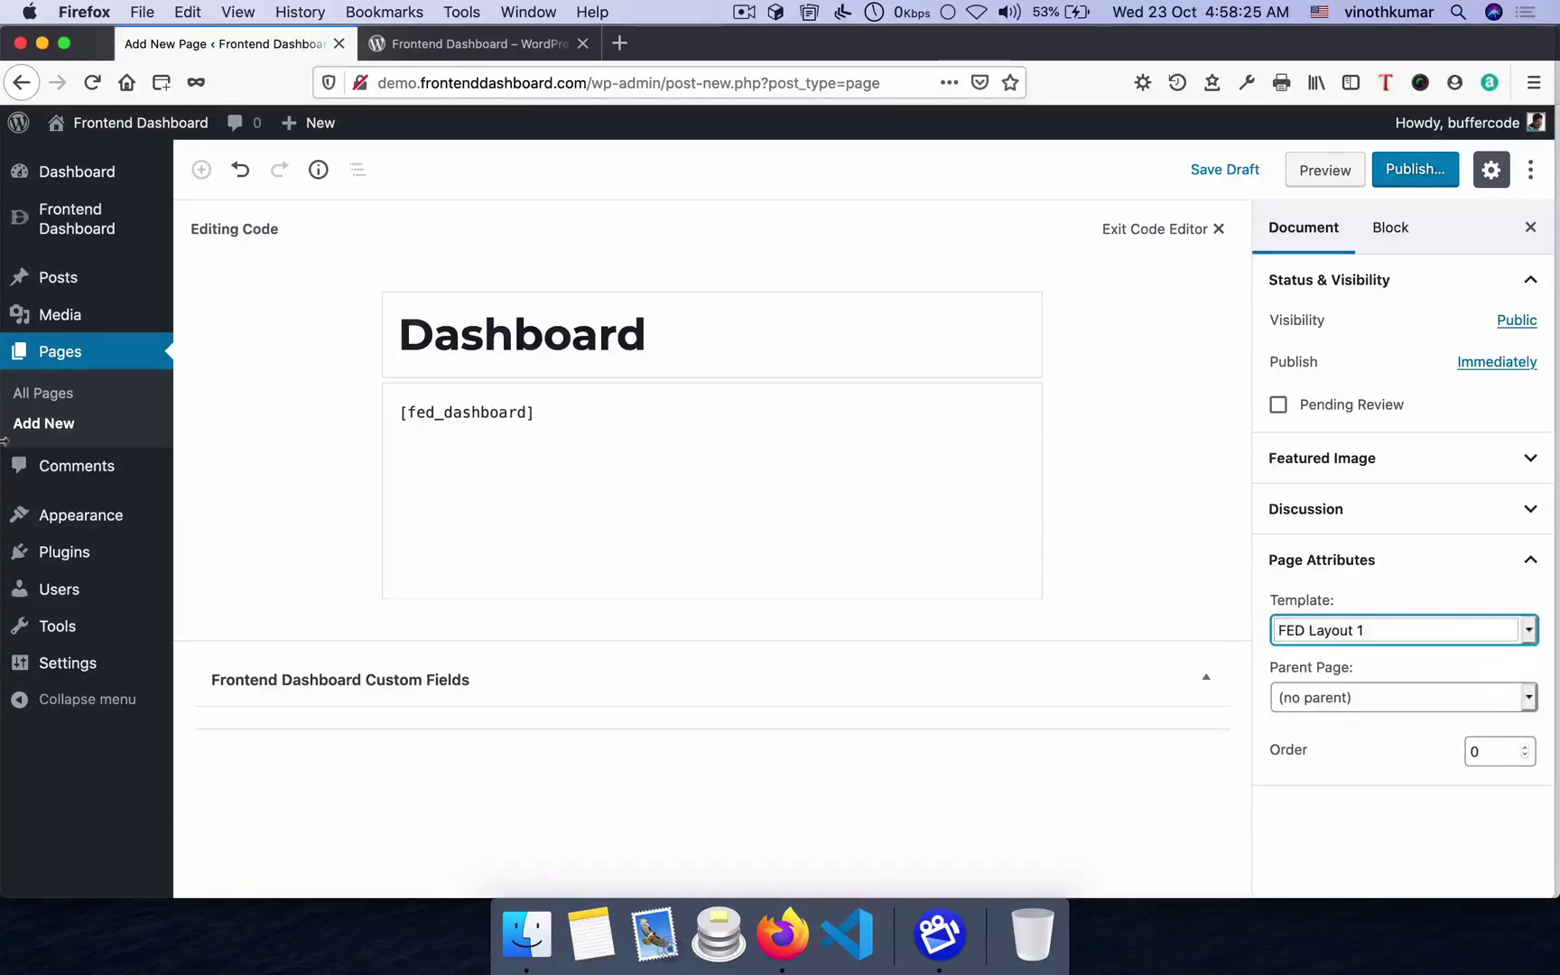
{"action": "left_click", "coordinate": [1415, 170]}
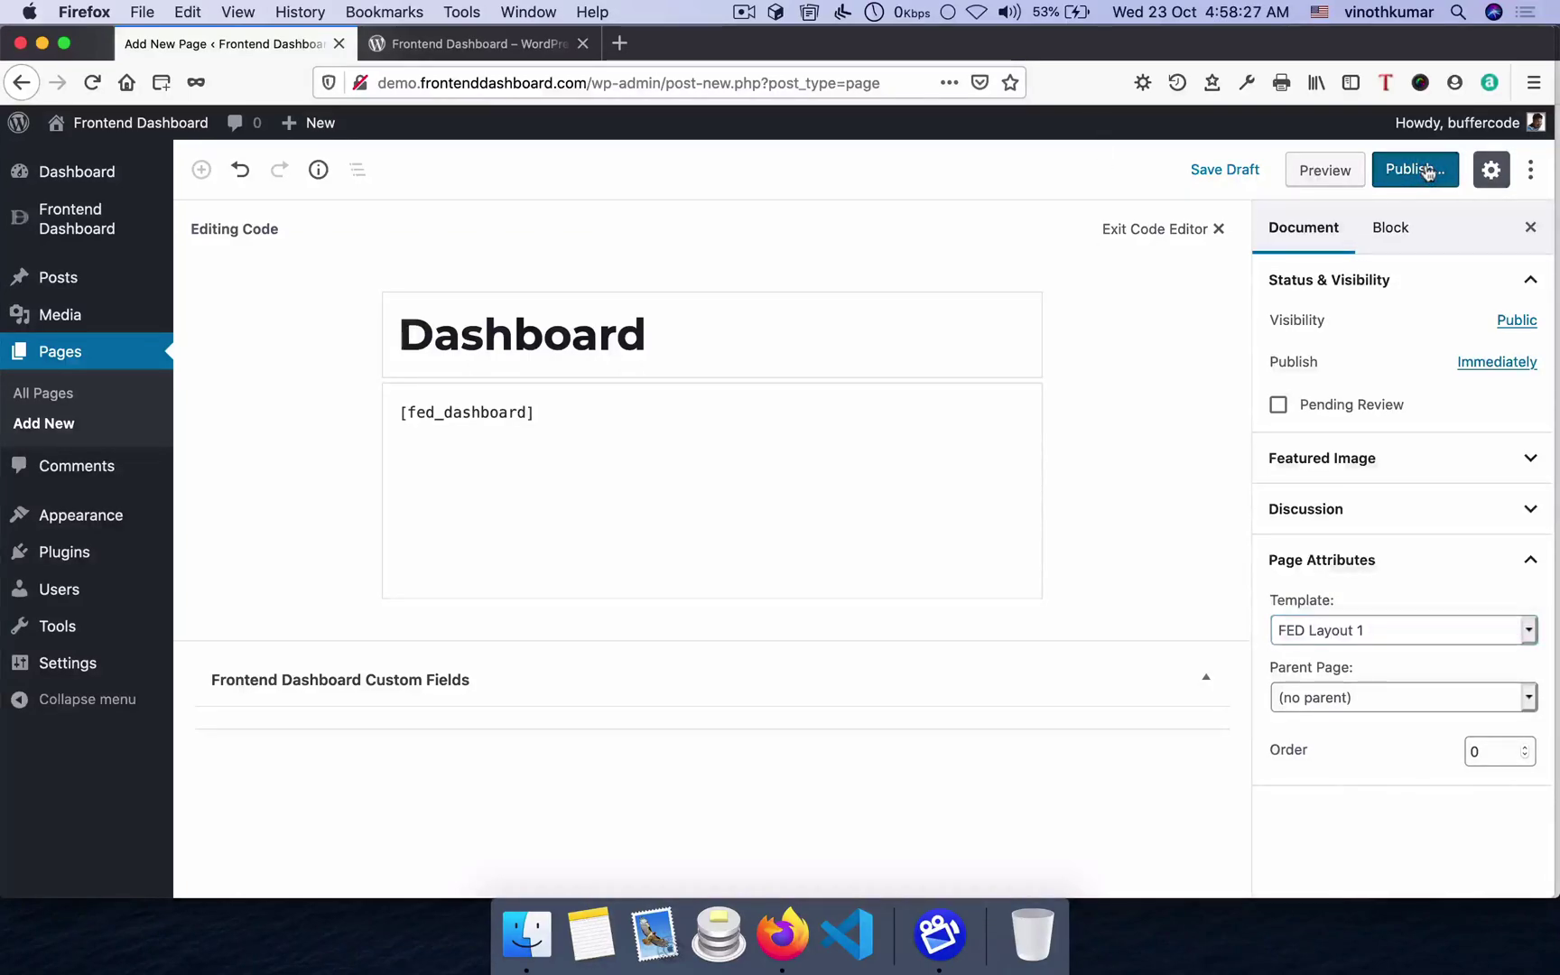
{"action": "left_click", "coordinate": [1423, 170]}
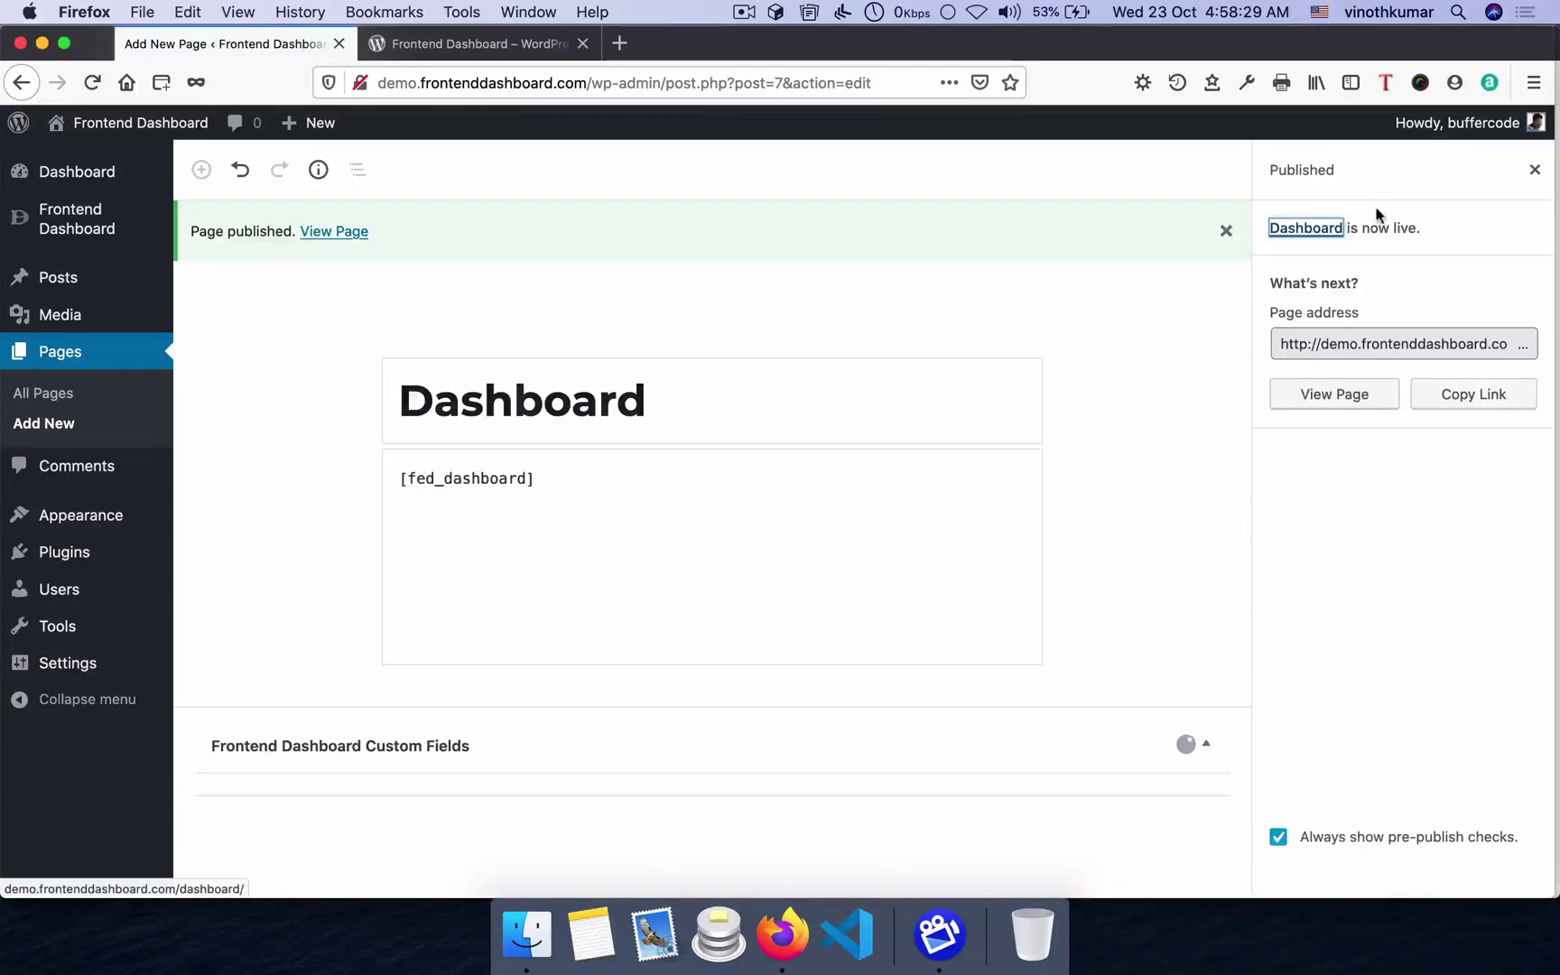
- On wordpress.org, highlight fed_login, fed_dashboard, fed_login_only, fed_register_only and fed_forgot_password_only shortcodes
{"action": "left_click", "coordinate": [471, 43]}
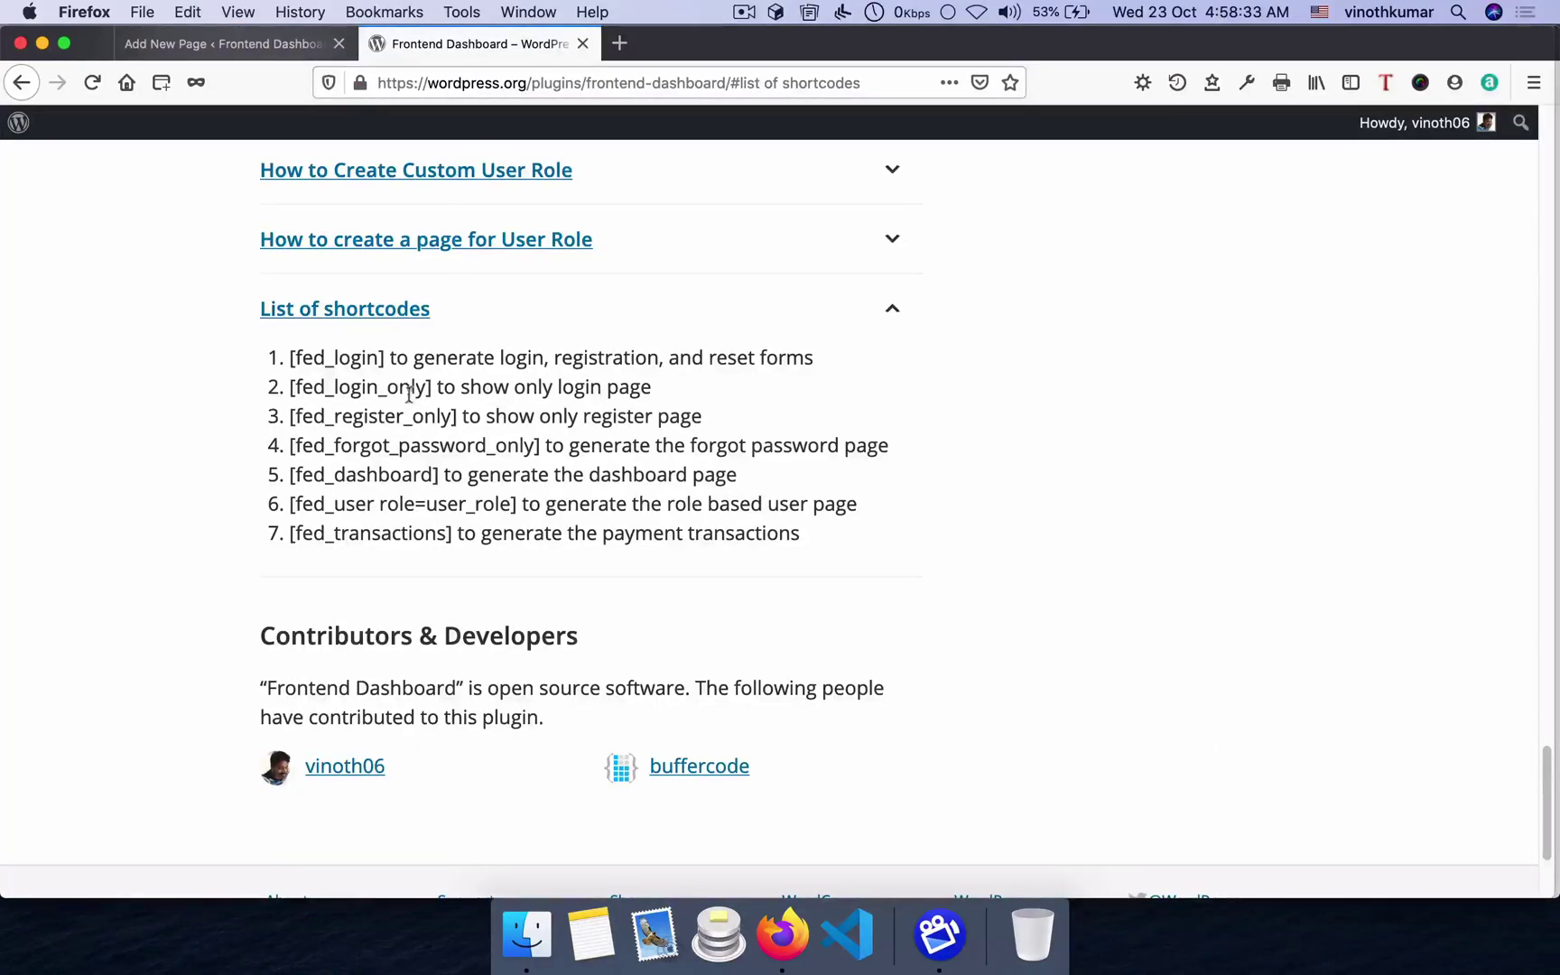
{"action": "double_click", "coordinate": [342, 357]}
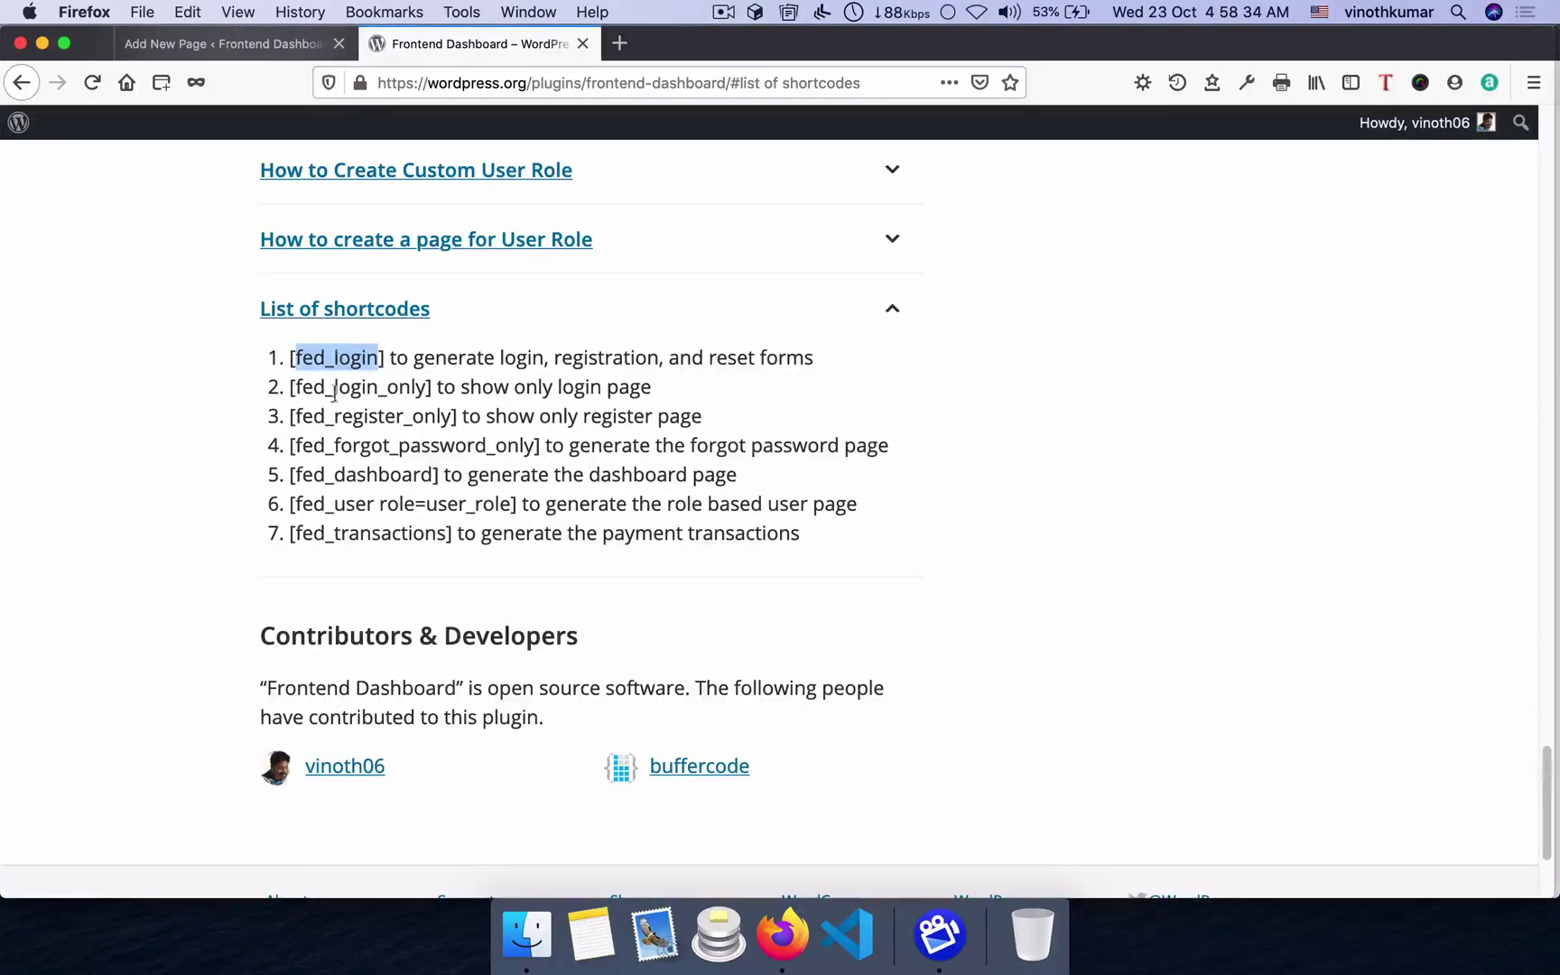
{"action": "double_click", "coordinate": [363, 475]}
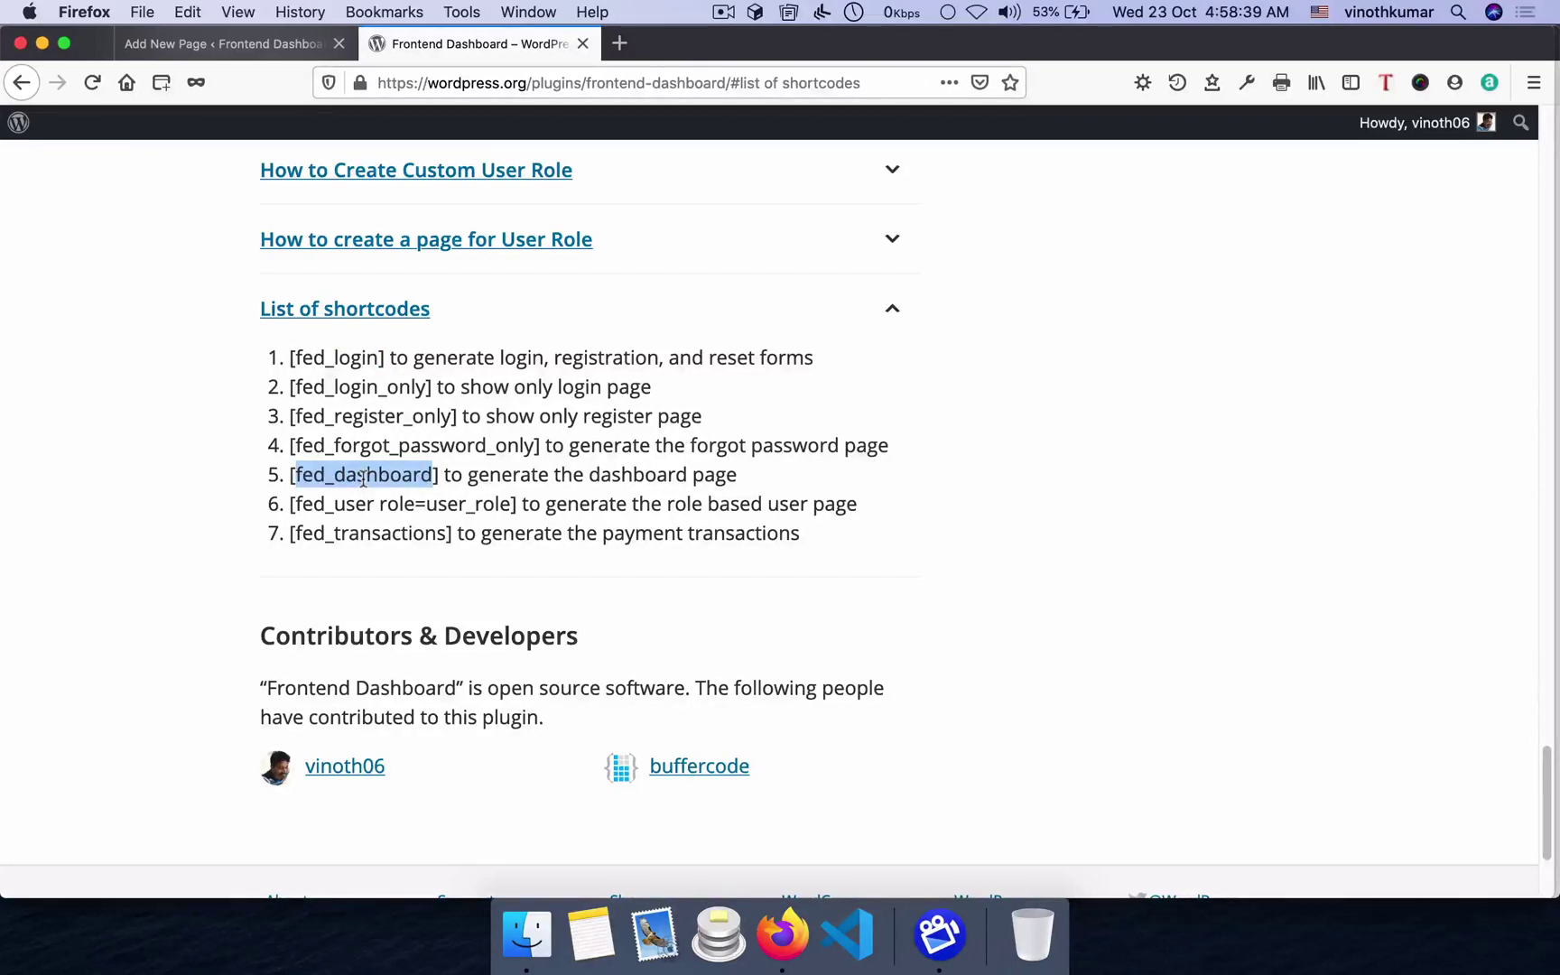
{"action": "double_click", "coordinate": [358, 358]}
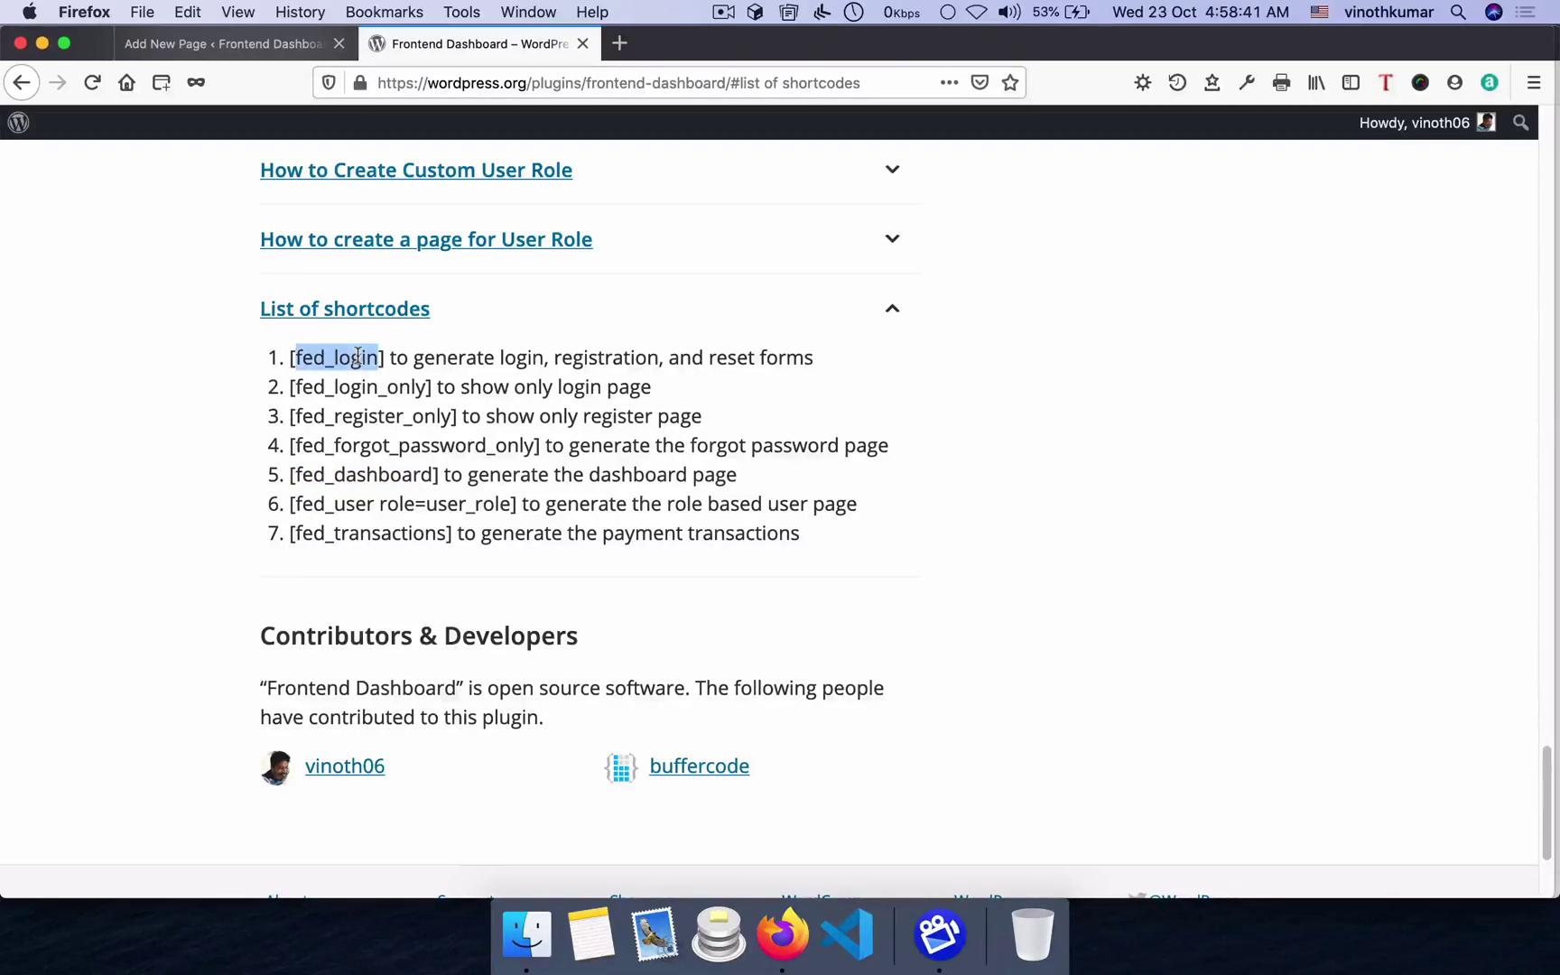
{"action": "double_click", "coordinate": [361, 386]}
{"action": "double_click", "coordinate": [372, 416]}
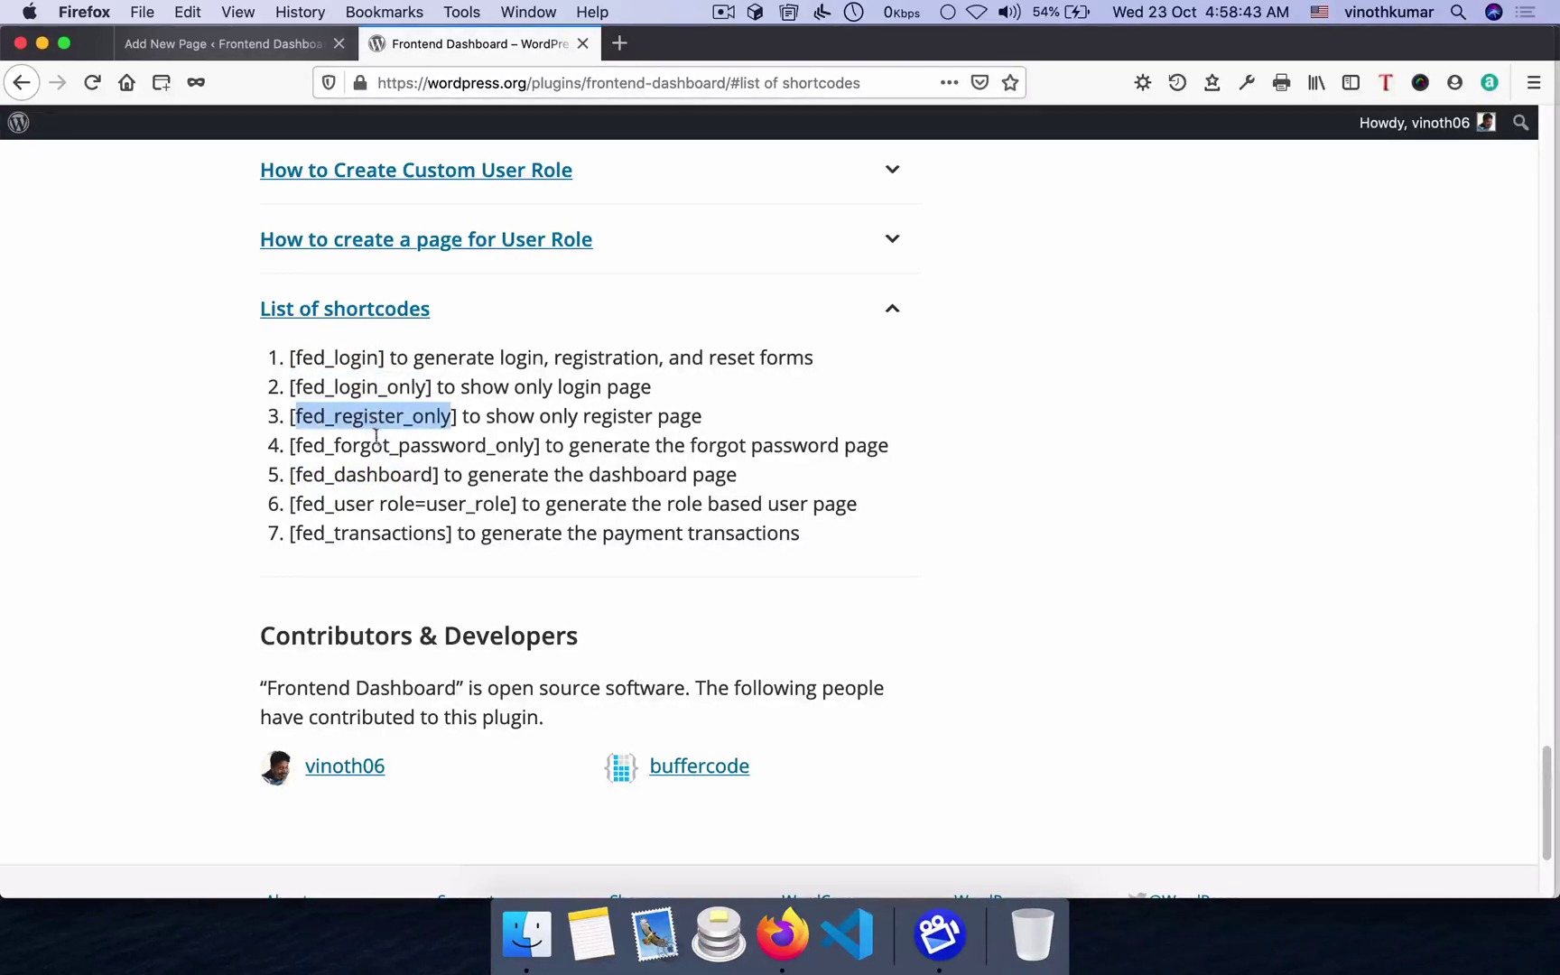
{"action": "double_click", "coordinate": [381, 446]}
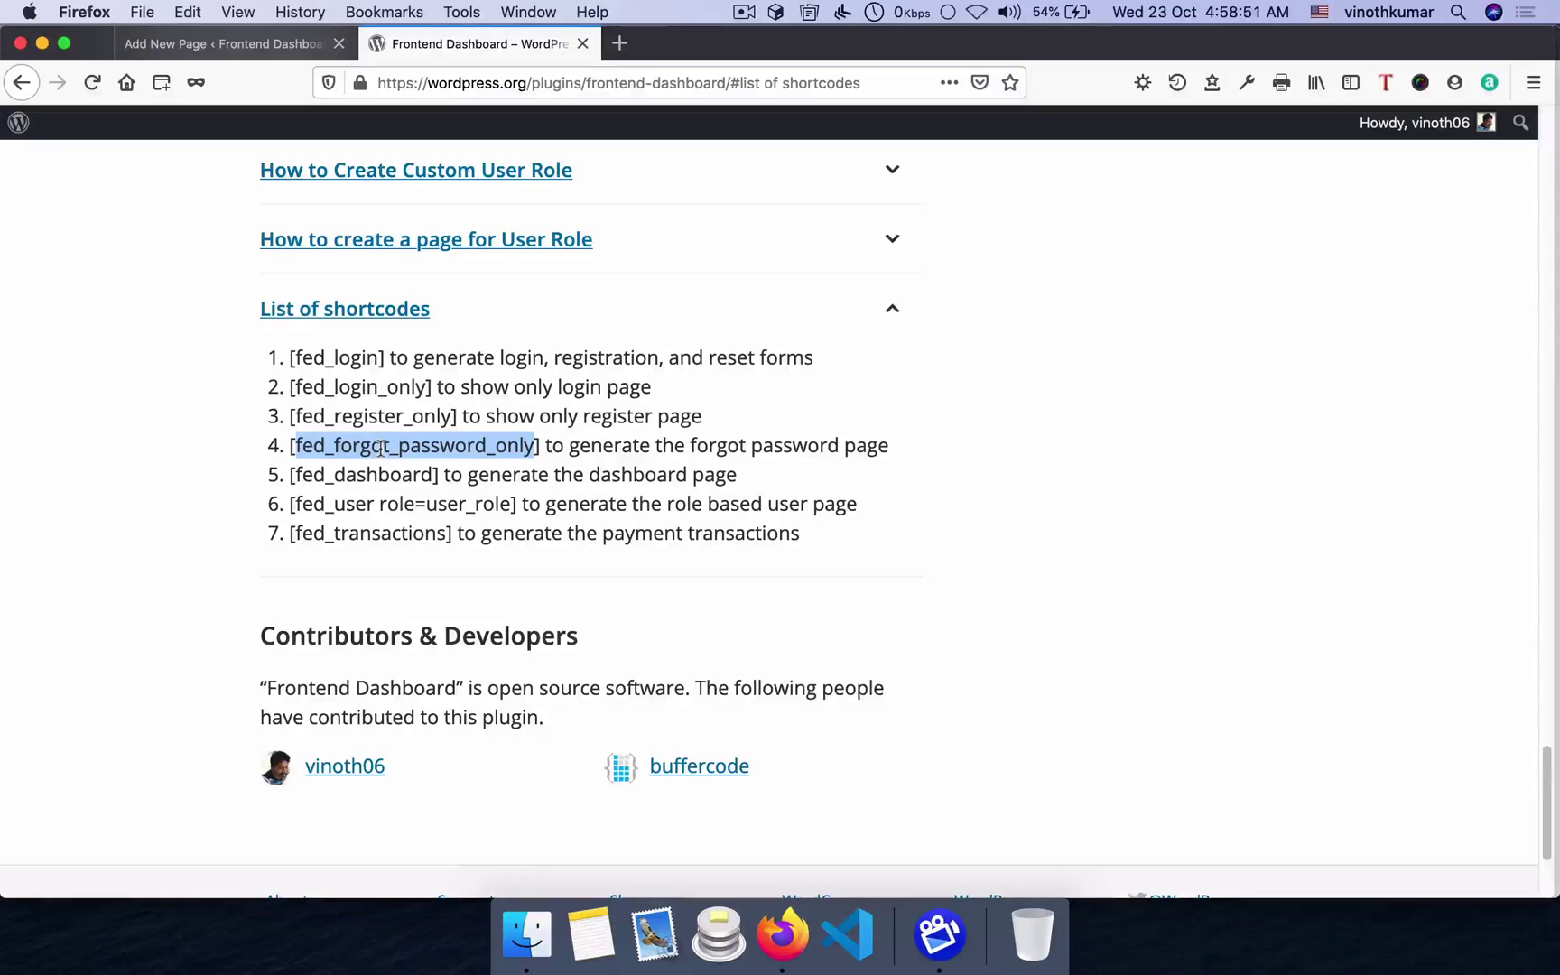
{"action": "double_click", "coordinate": [352, 356]}
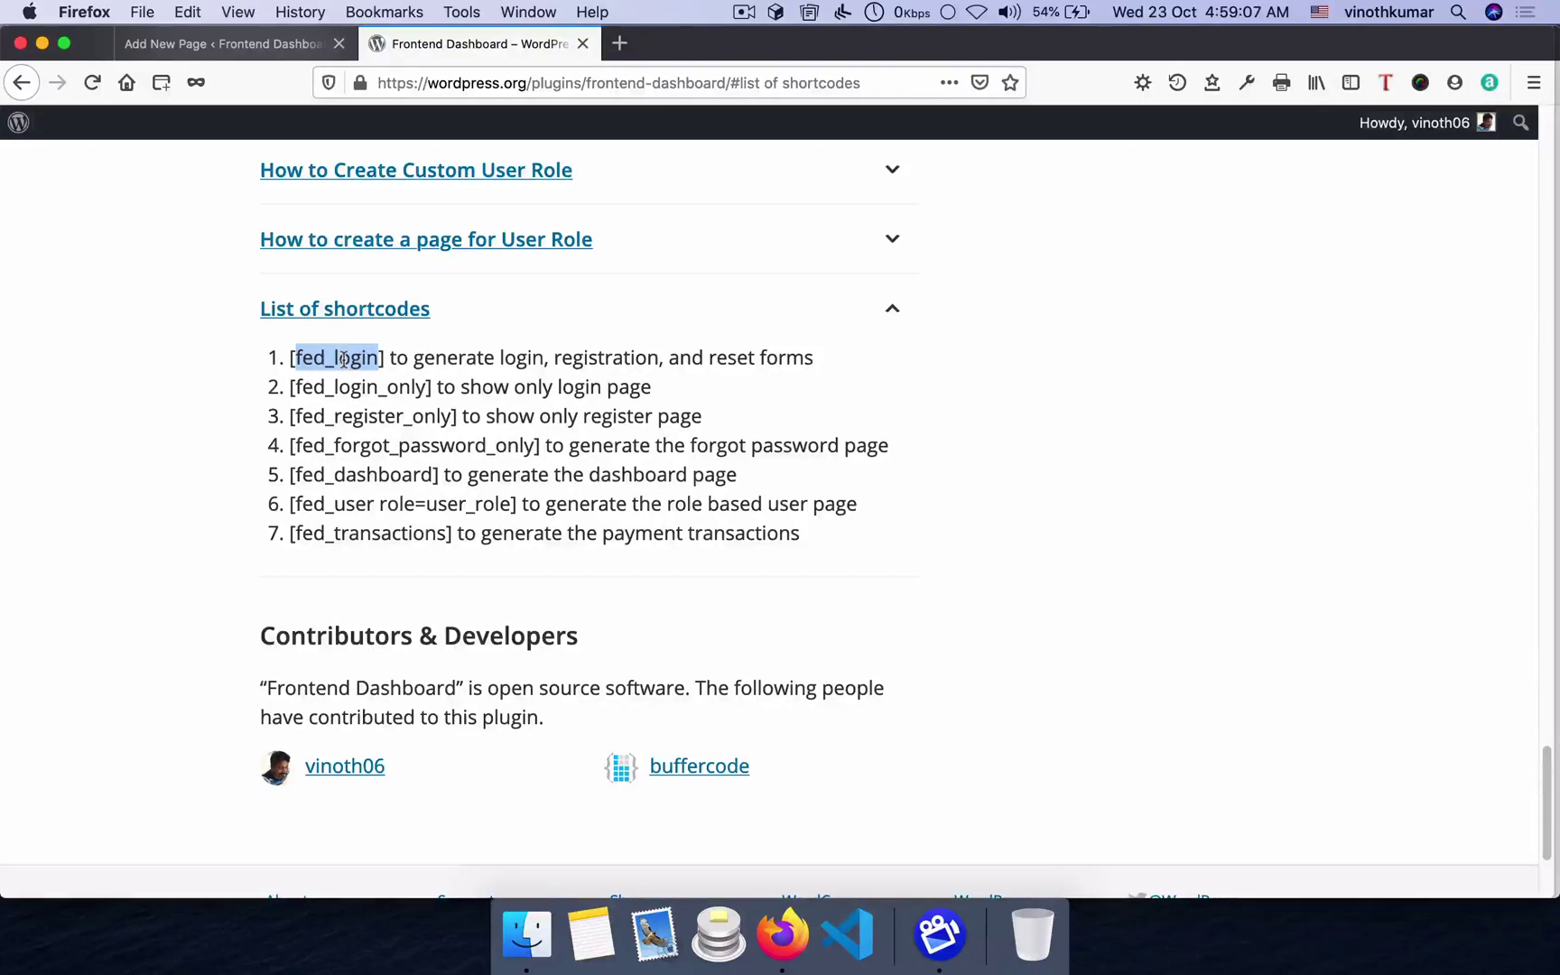
- In Frontend Dashboard settings, set Login Page URL to Login, leaving the after-register redirect default
{"action": "left_click", "coordinate": [223, 45]}
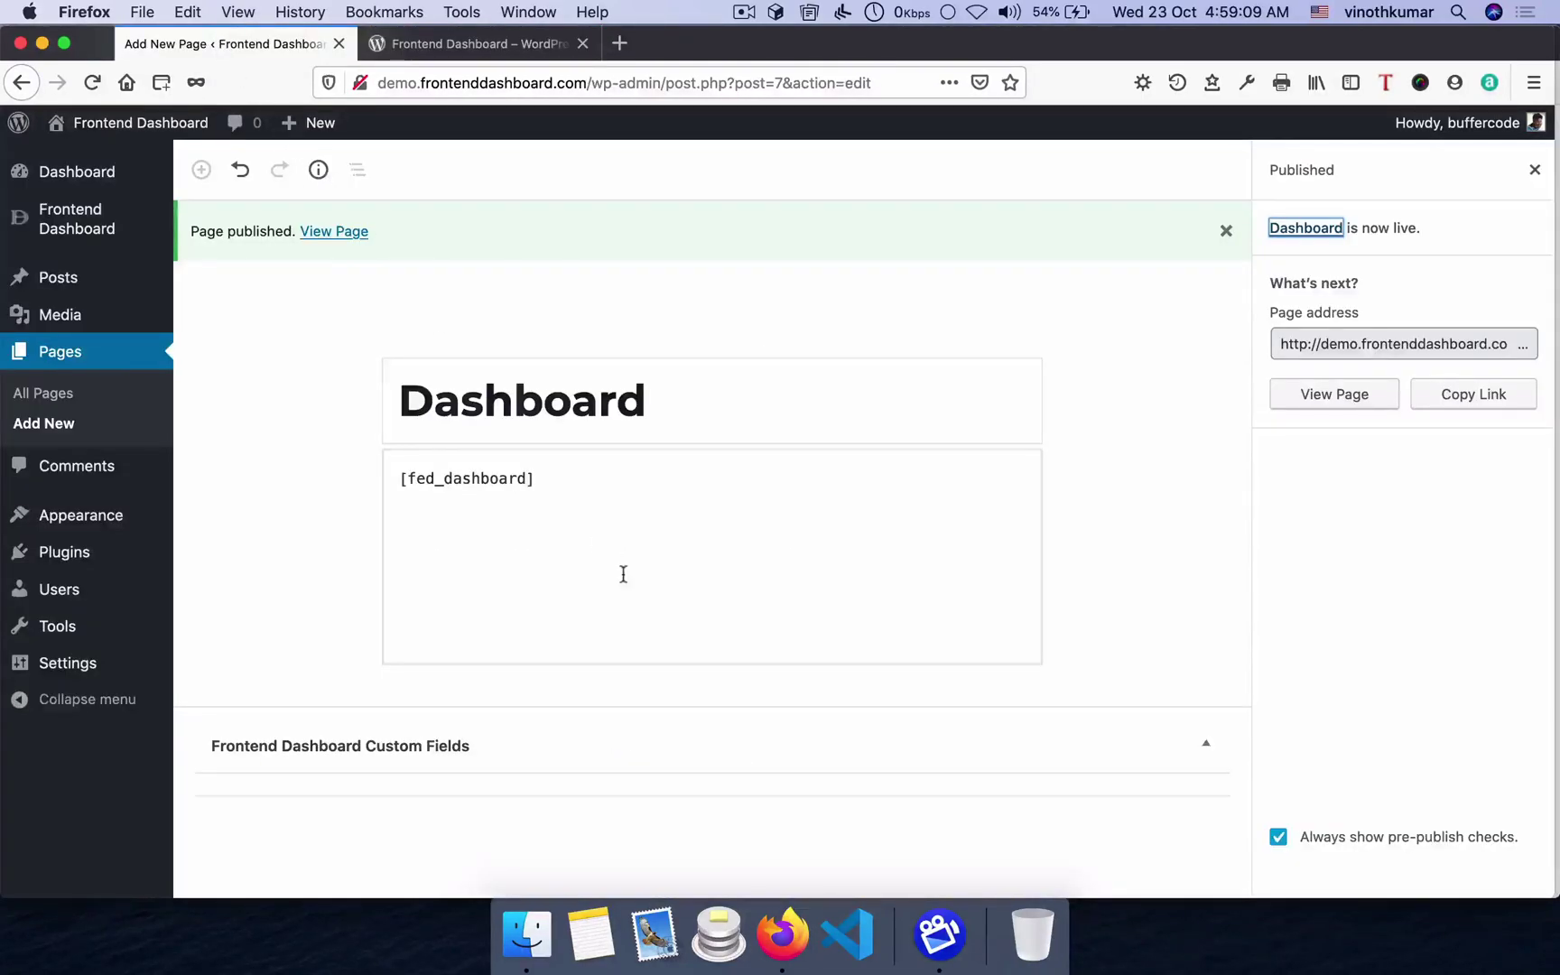
{"action": "mouse_move", "coordinate": [113, 225]}
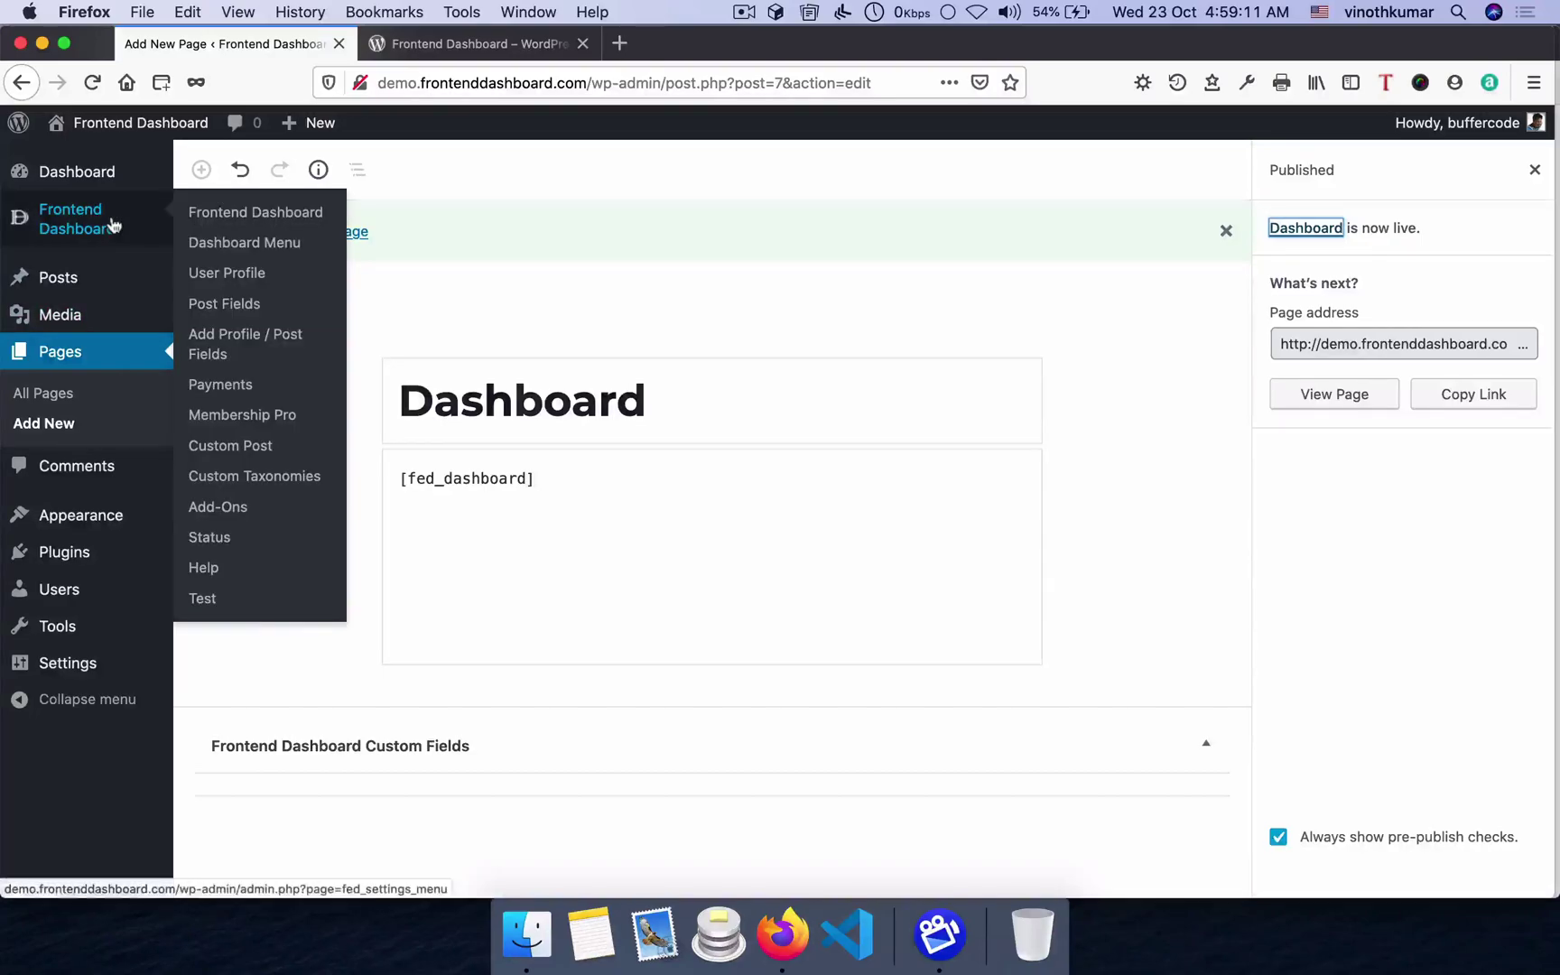
{"action": "left_click", "coordinate": [219, 215]}
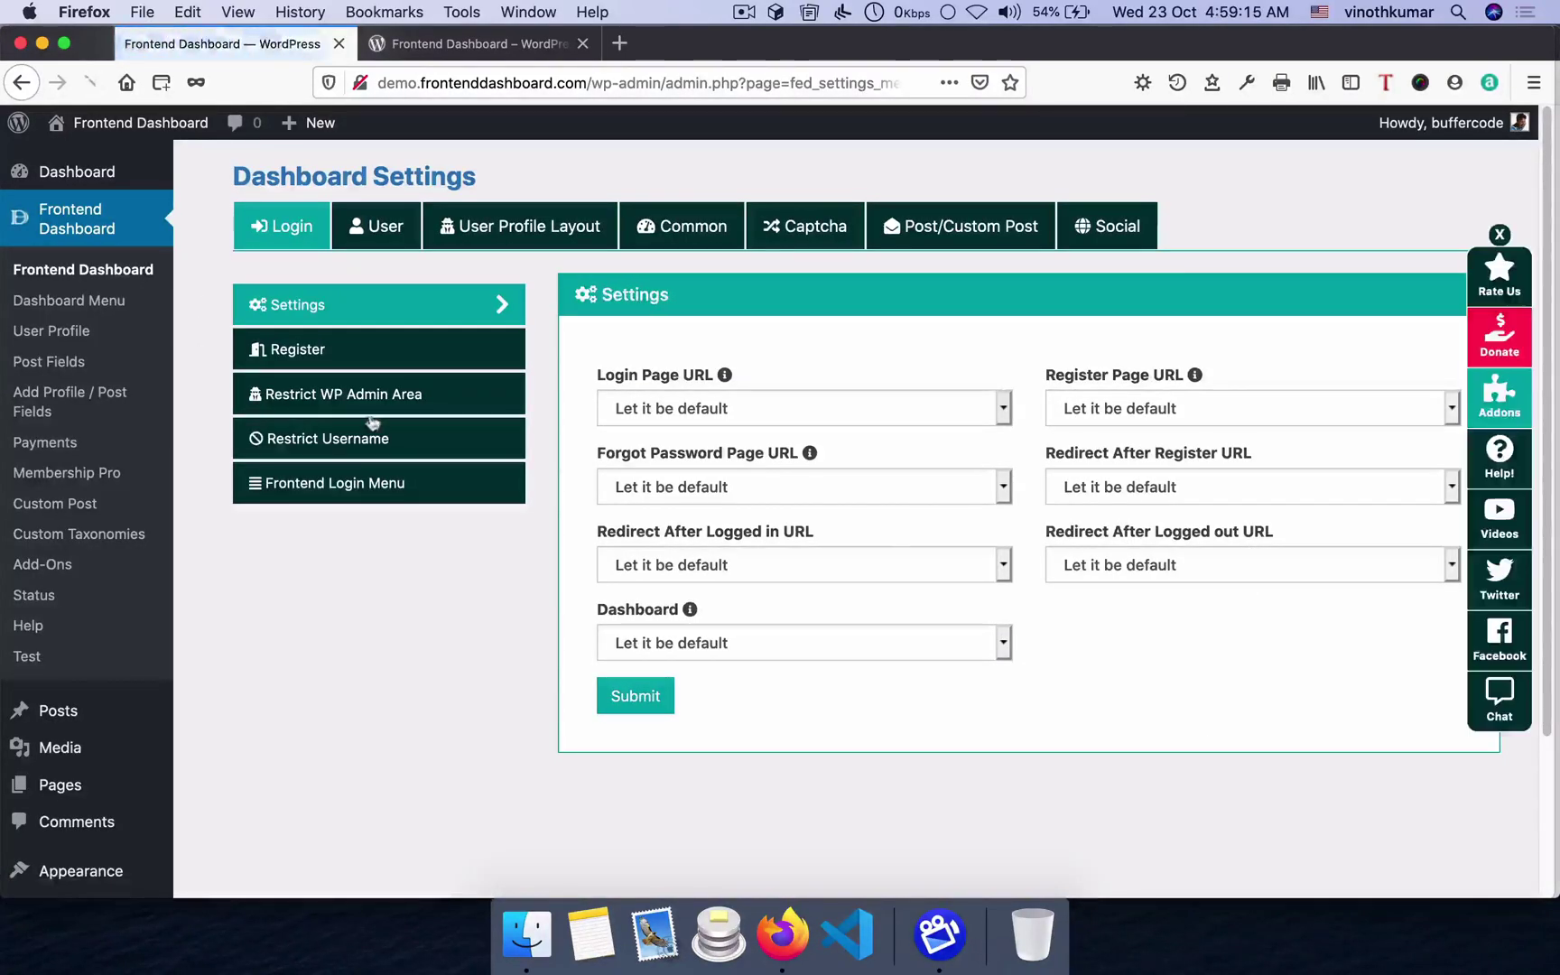
{"action": "left_click", "coordinate": [691, 418]}
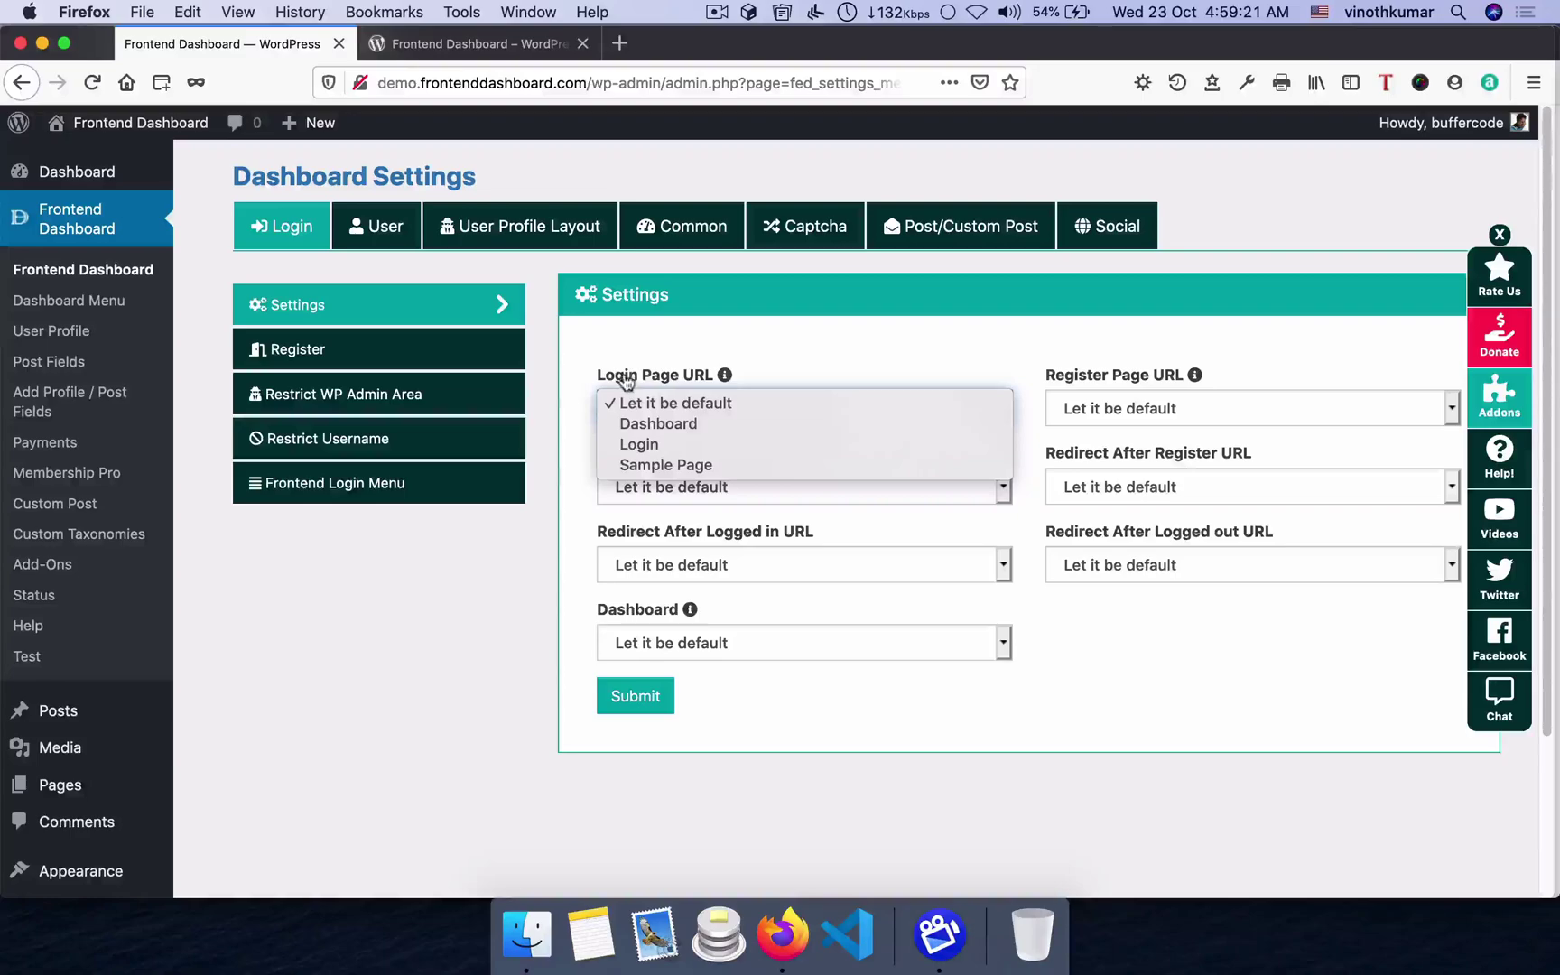
{"action": "left_click", "coordinate": [657, 444]}
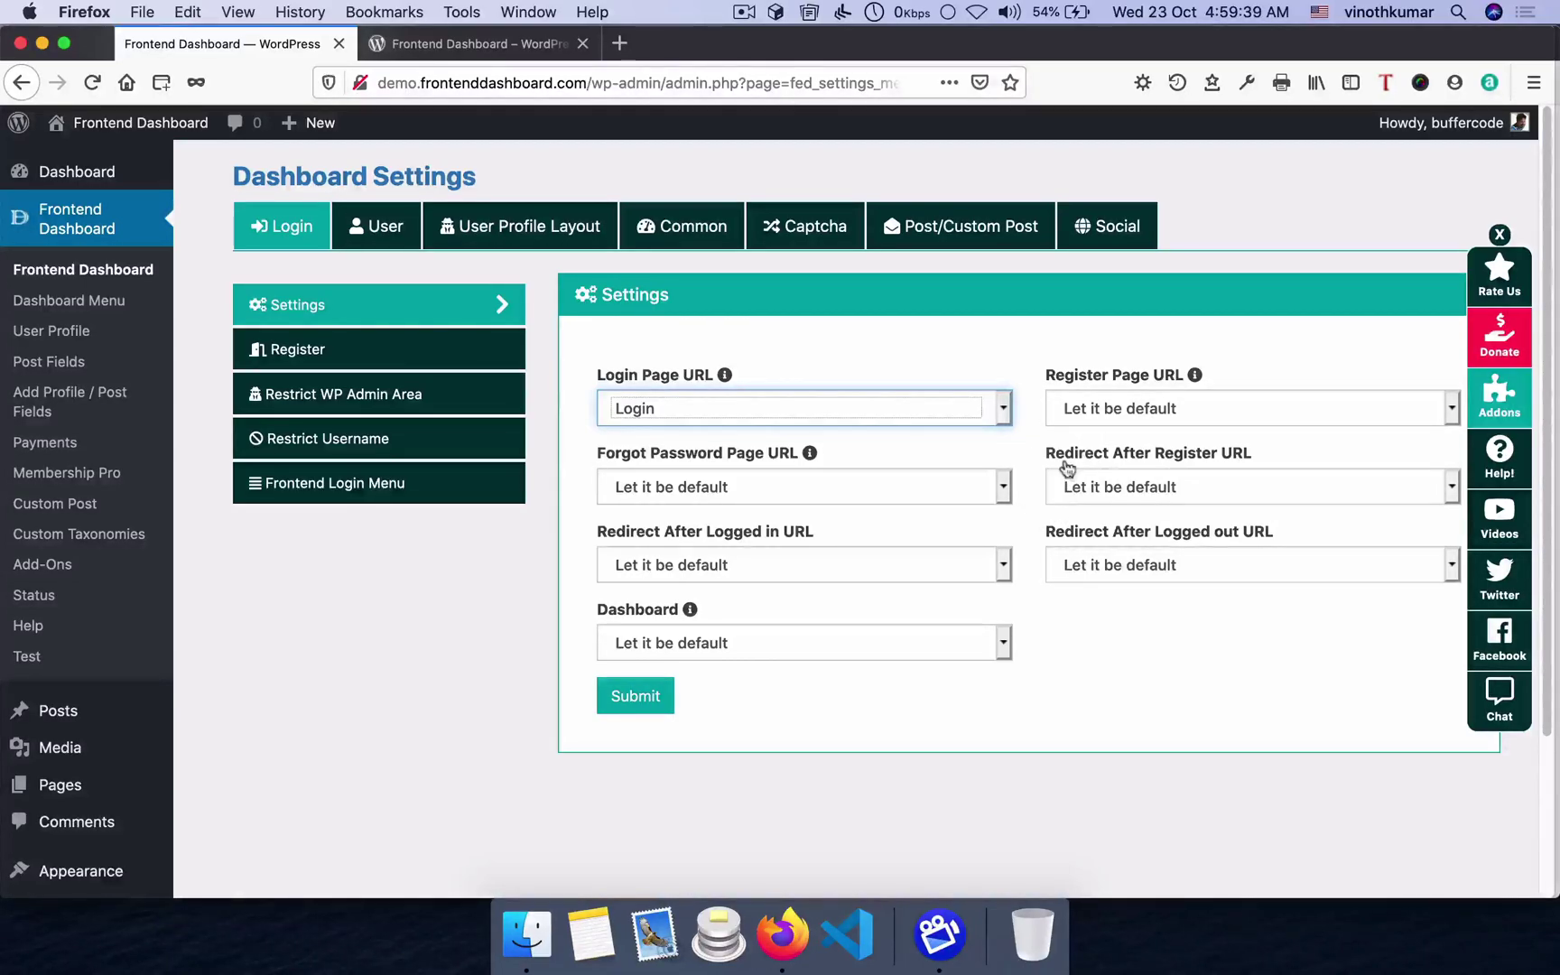
{"action": "left_click", "coordinate": [1199, 492]}
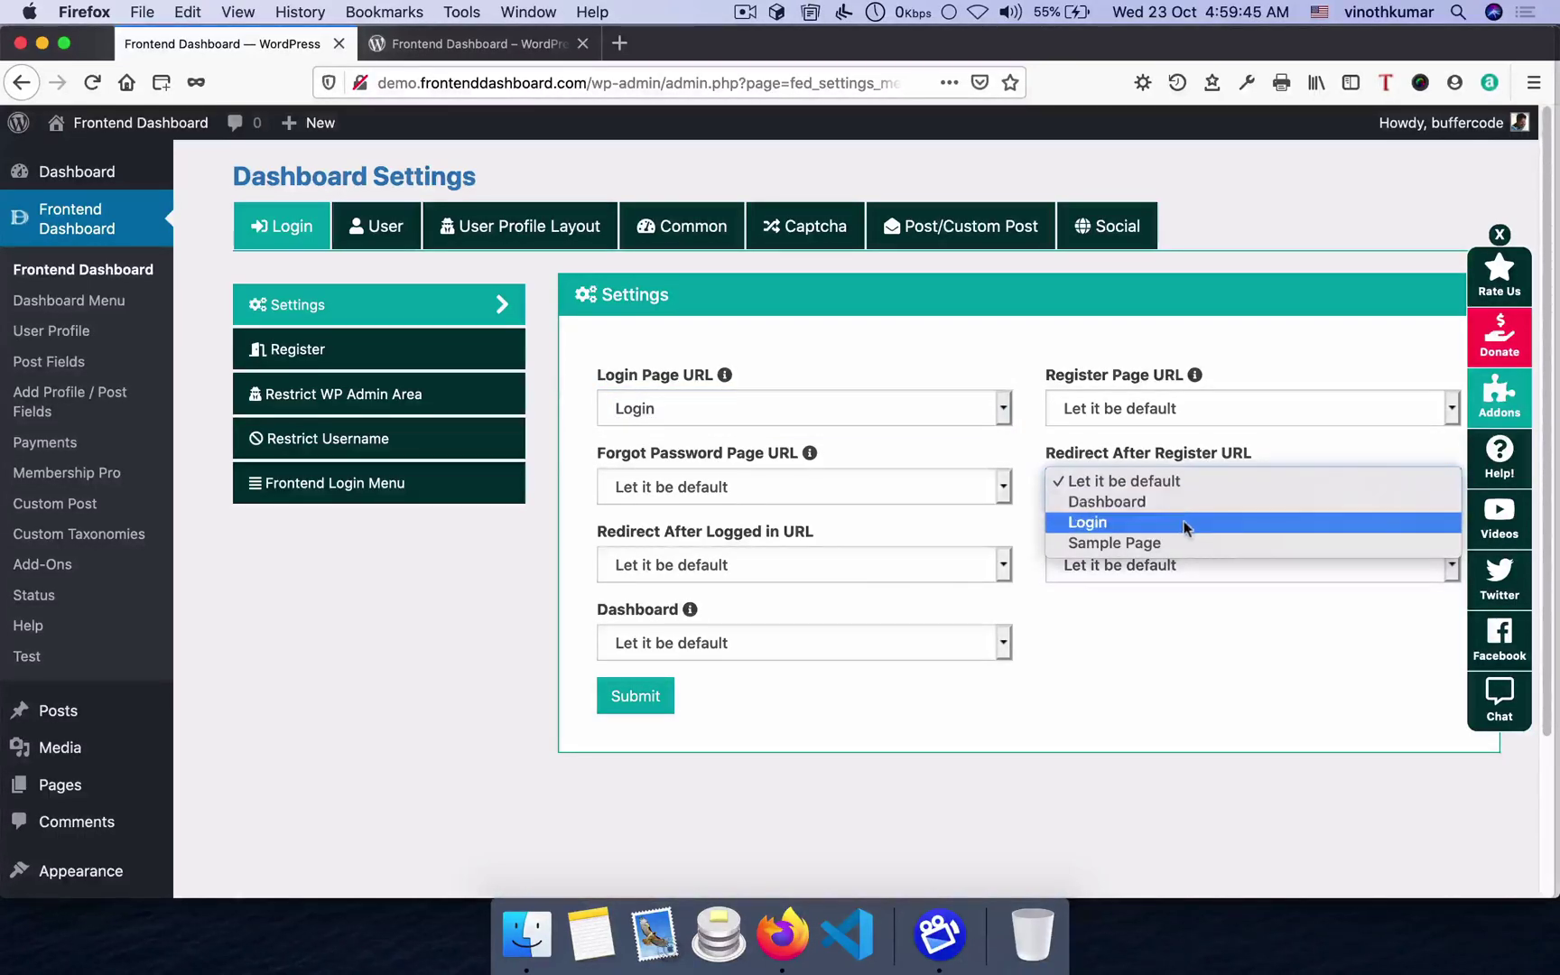
{"action": "left_click", "coordinate": [1184, 528]}
{"action": "left_click", "coordinate": [1175, 478]}
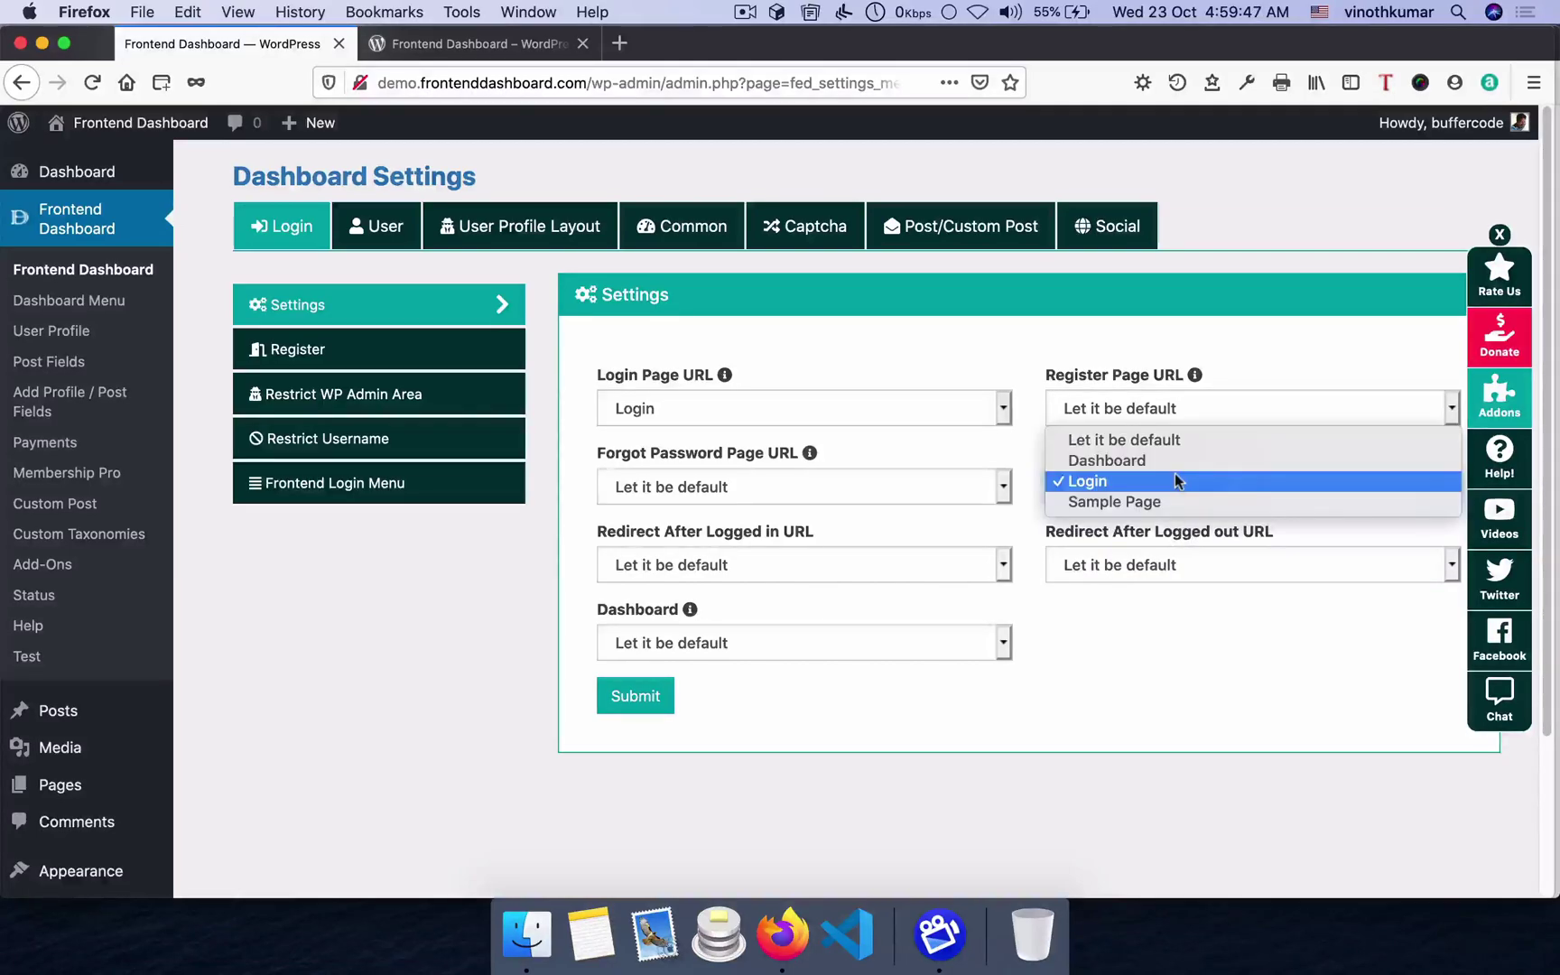
{"action": "left_click", "coordinate": [1168, 440]}
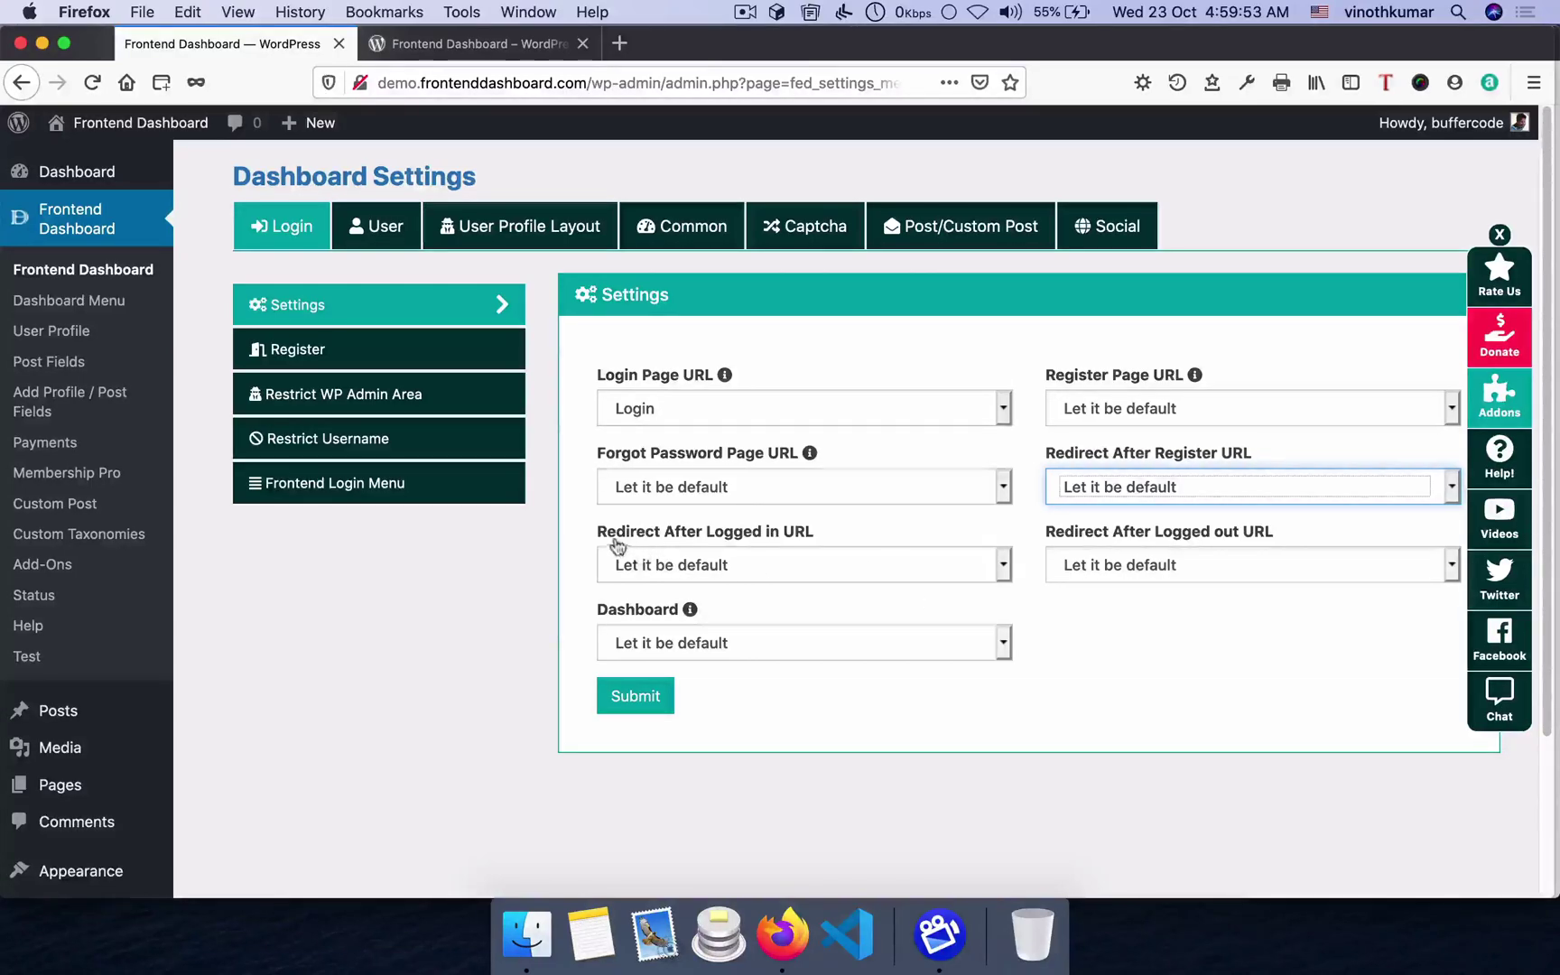
- Redirect logged-in users to Dashboard and logged-out users to Login, set Dashboard page, and save
{"action": "left_click", "coordinate": [792, 566]}
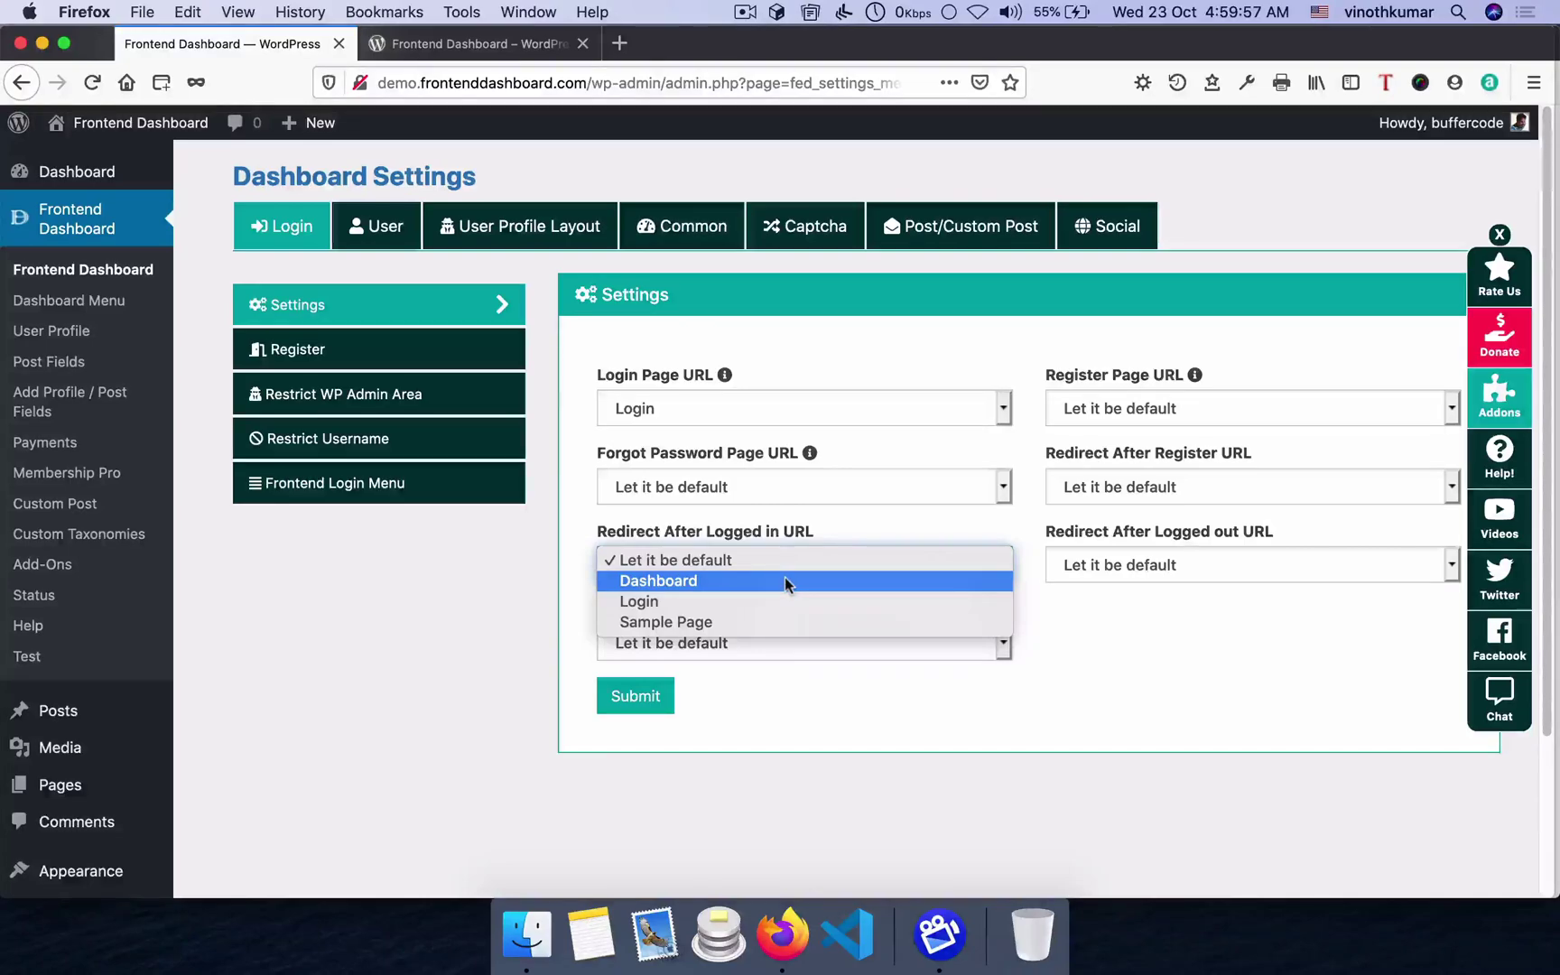
{"action": "left_click", "coordinate": [786, 582]}
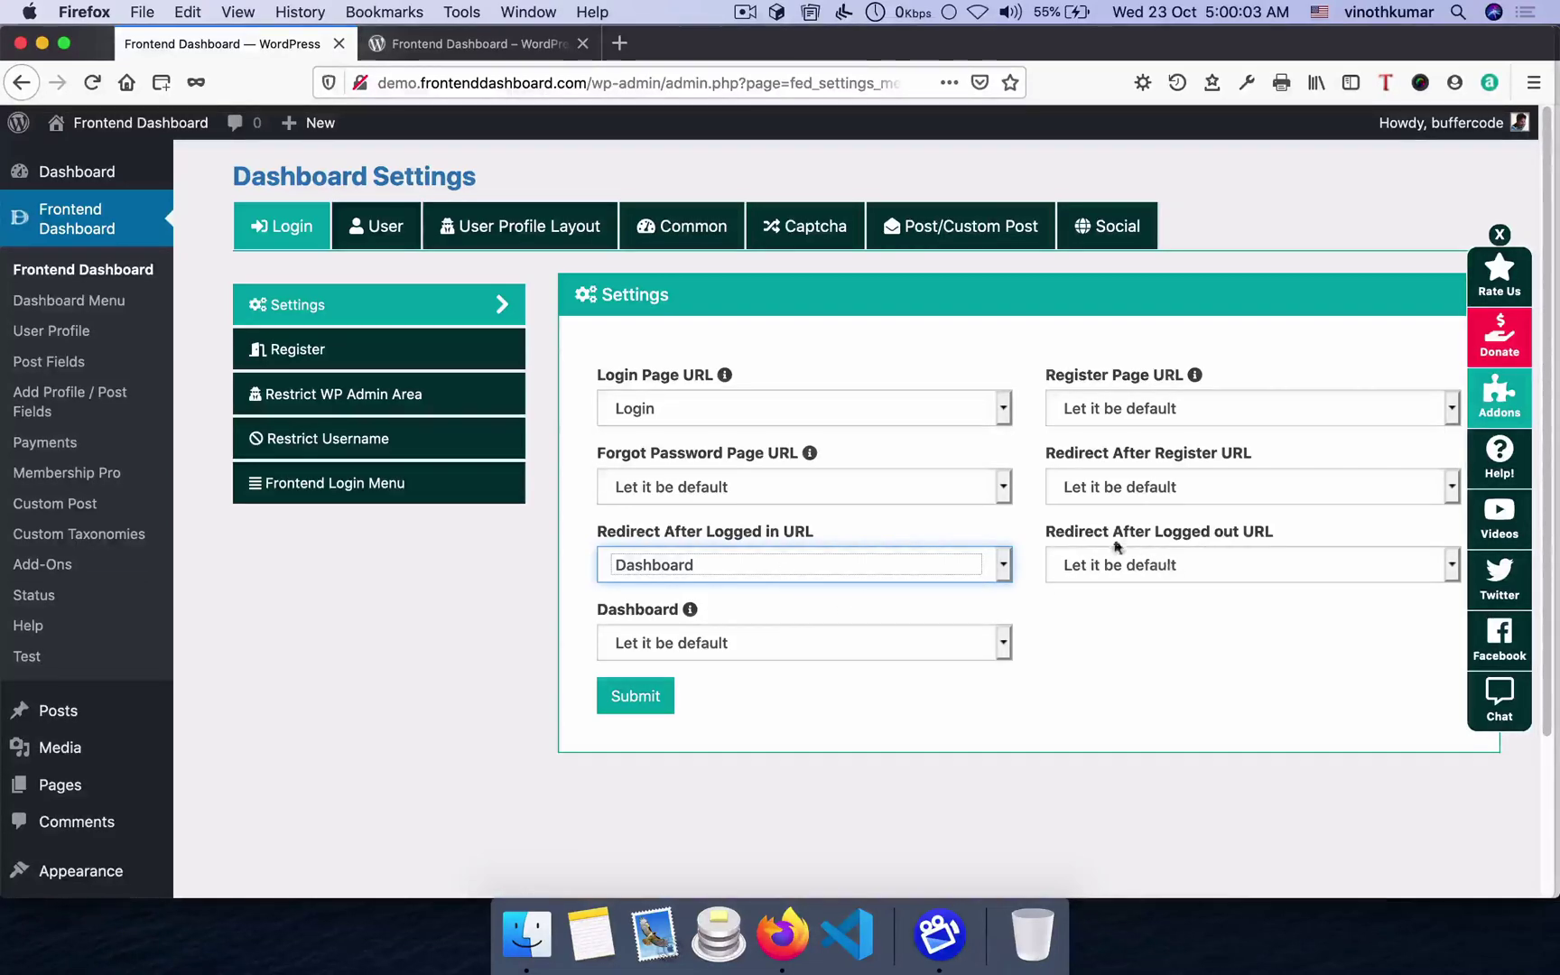
{"action": "left_click", "coordinate": [1207, 566]}
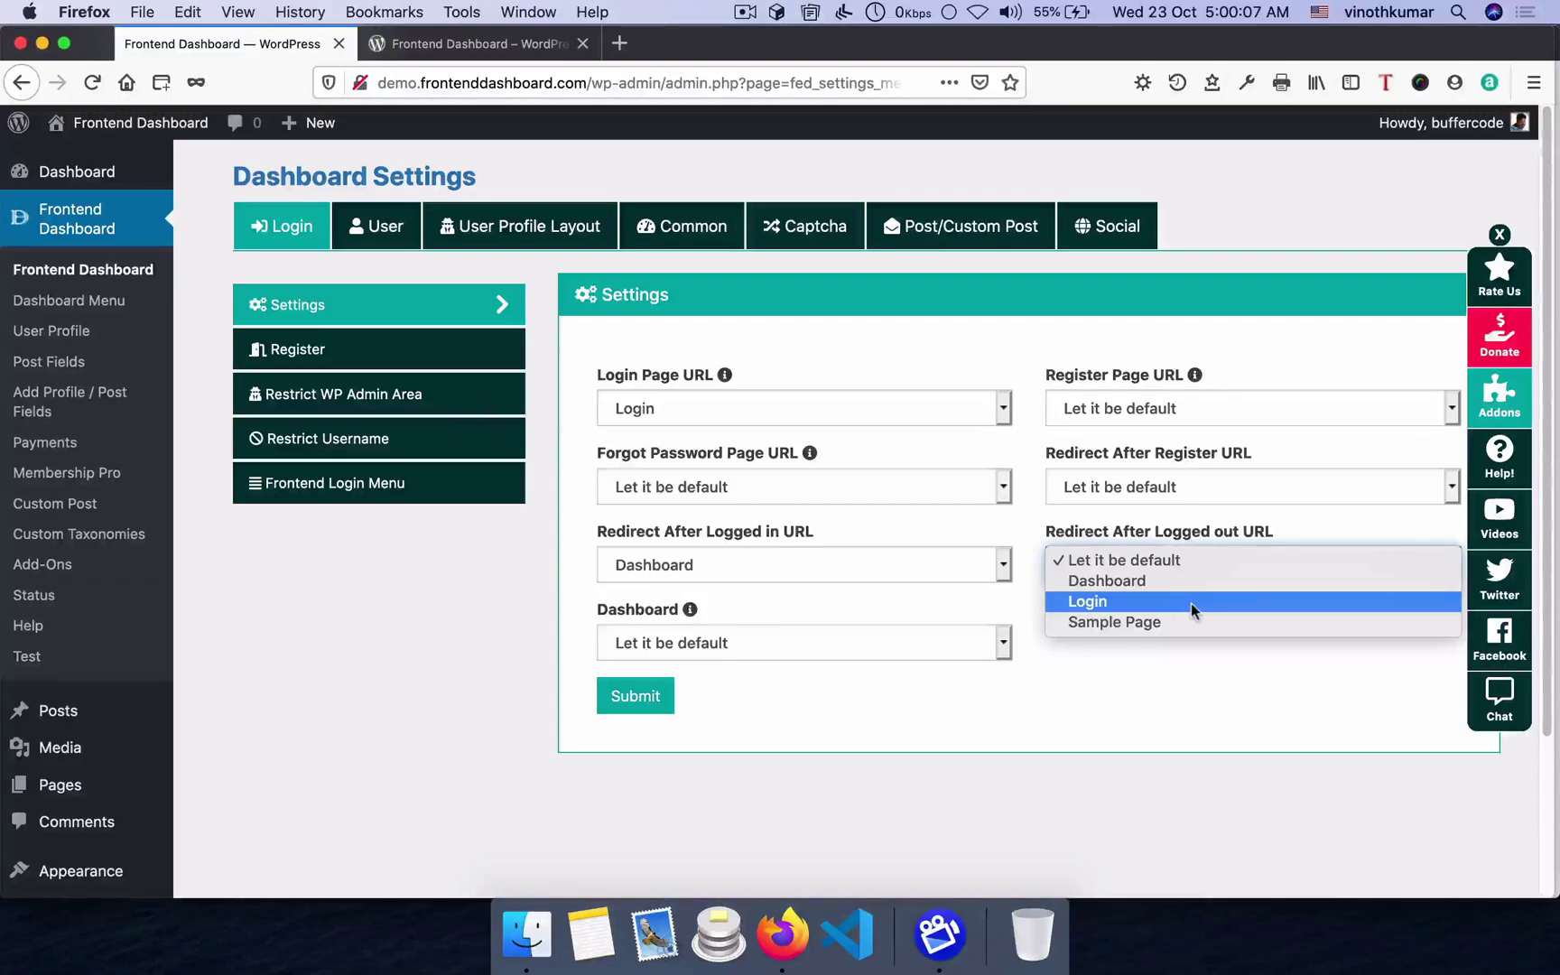
{"action": "left_click", "coordinate": [1191, 603]}
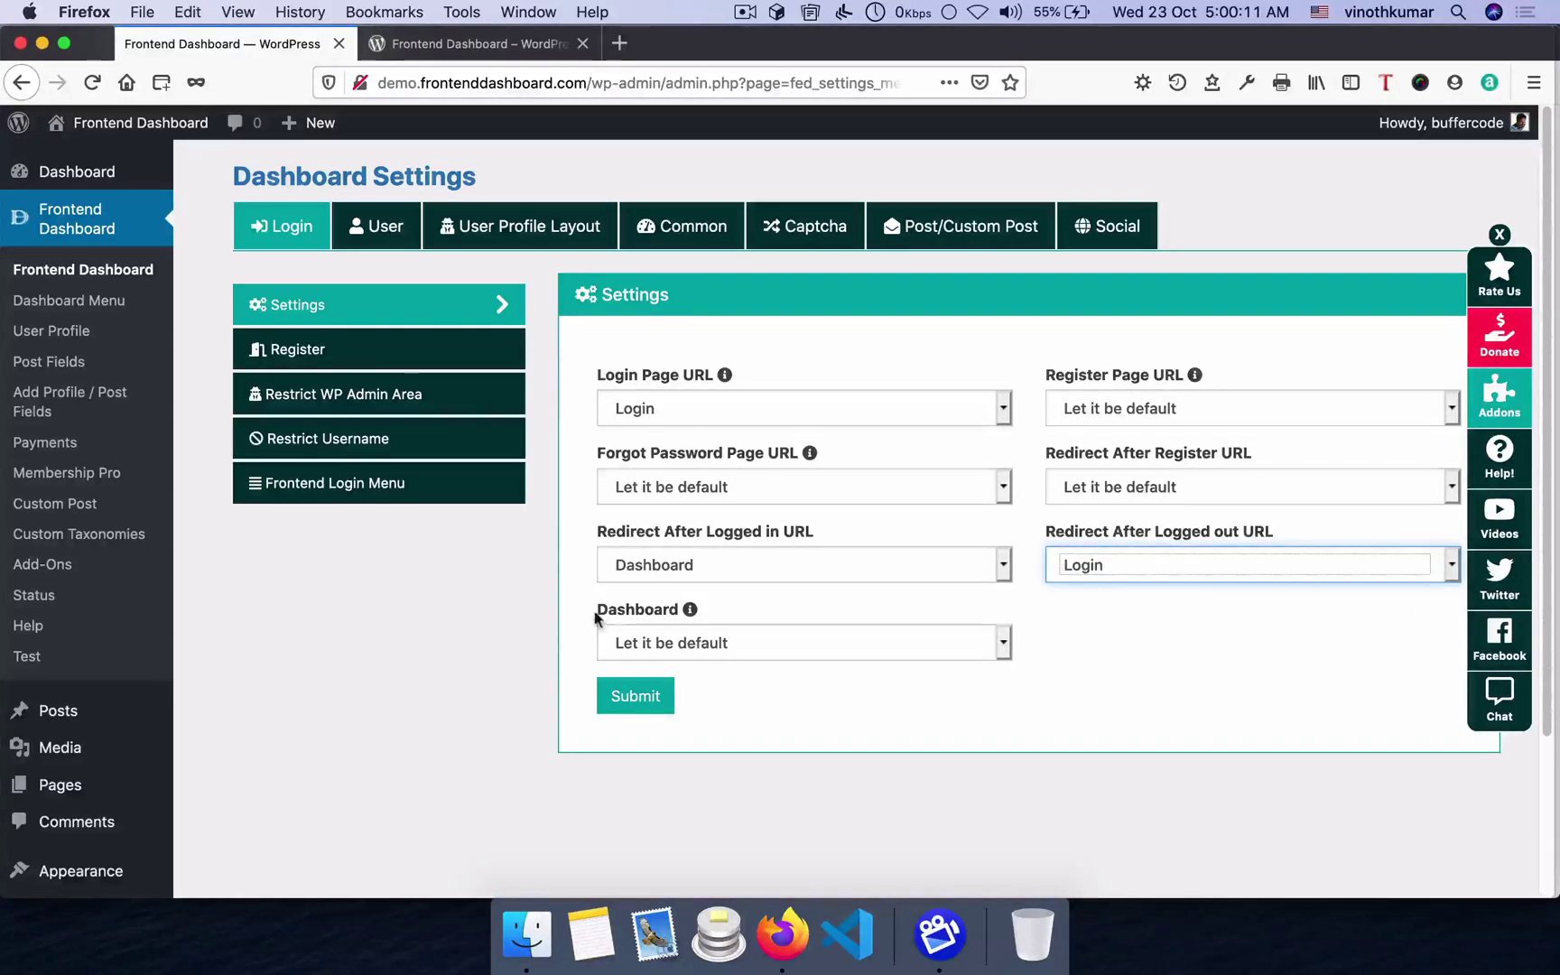
{"action": "left_click", "coordinate": [731, 647]}
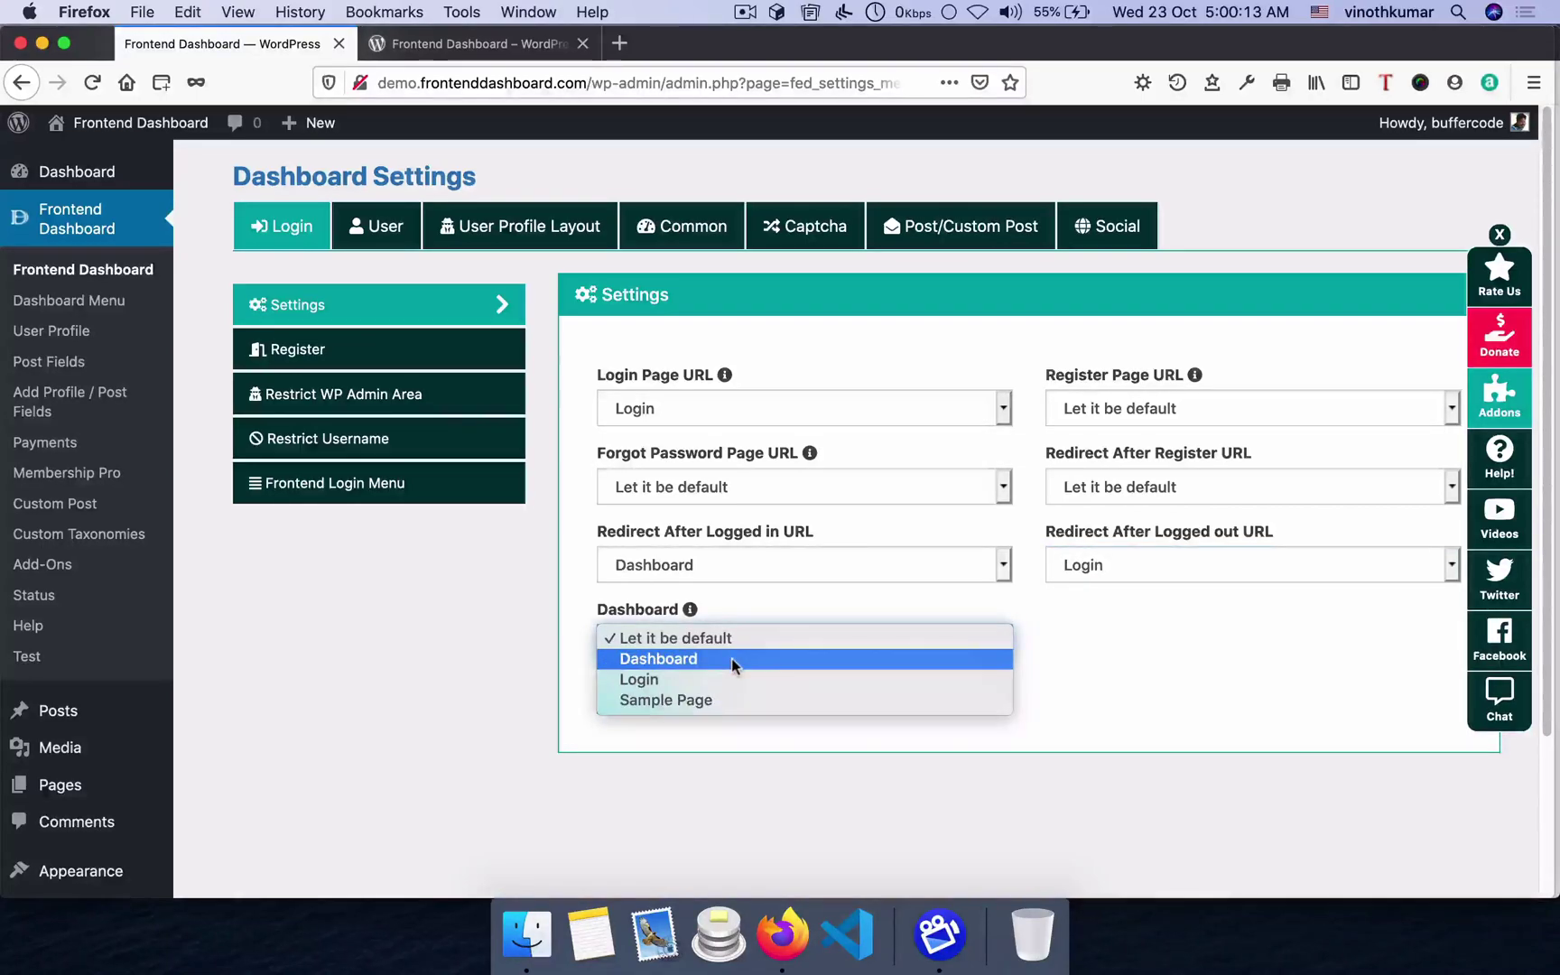
{"action": "left_click", "coordinate": [731, 658]}
{"action": "left_click", "coordinate": [638, 696]}
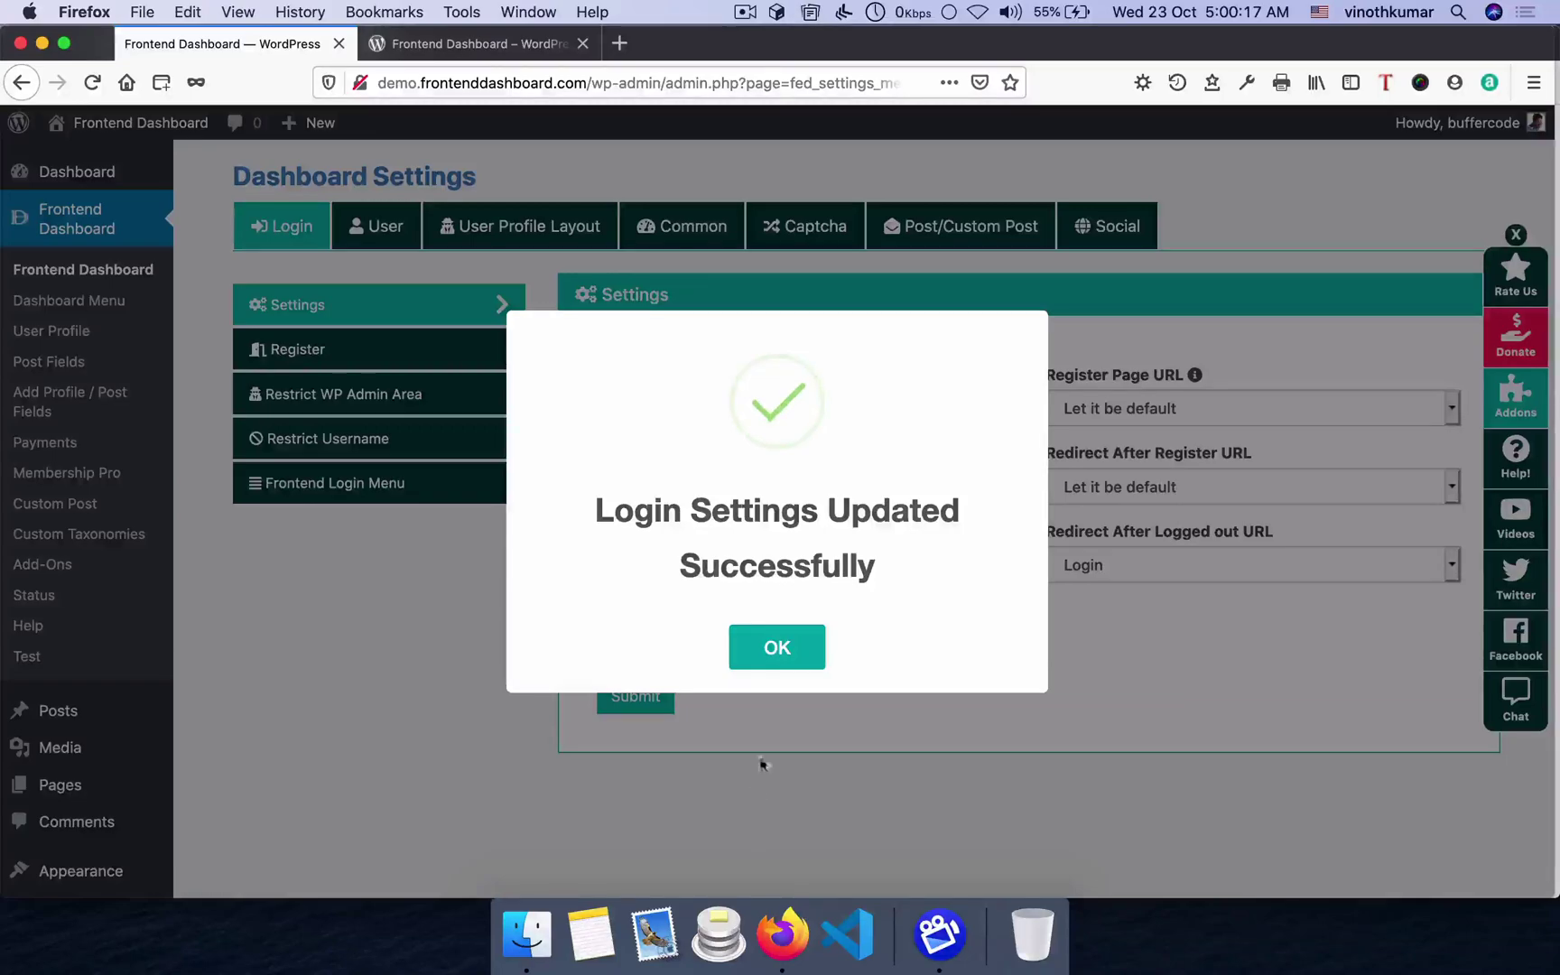
{"action": "left_click", "coordinate": [770, 648]}
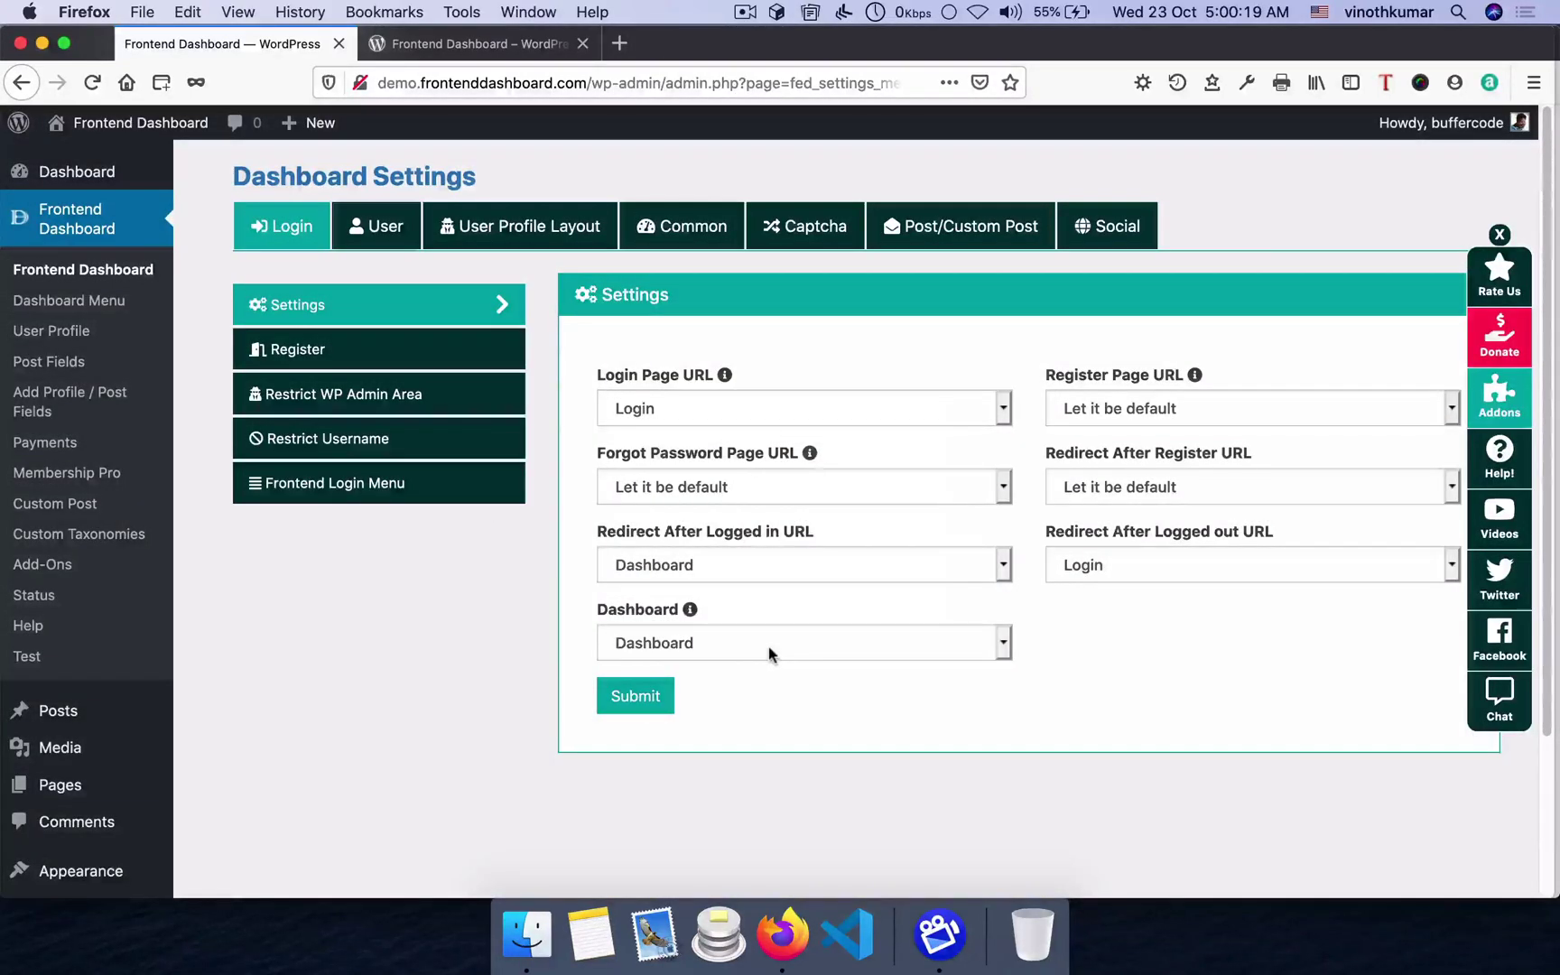
- Launch Google Chrome through Spotlight search
{"action": "key", "text": "super+space"}
{"action": "type", "text": "ch"}
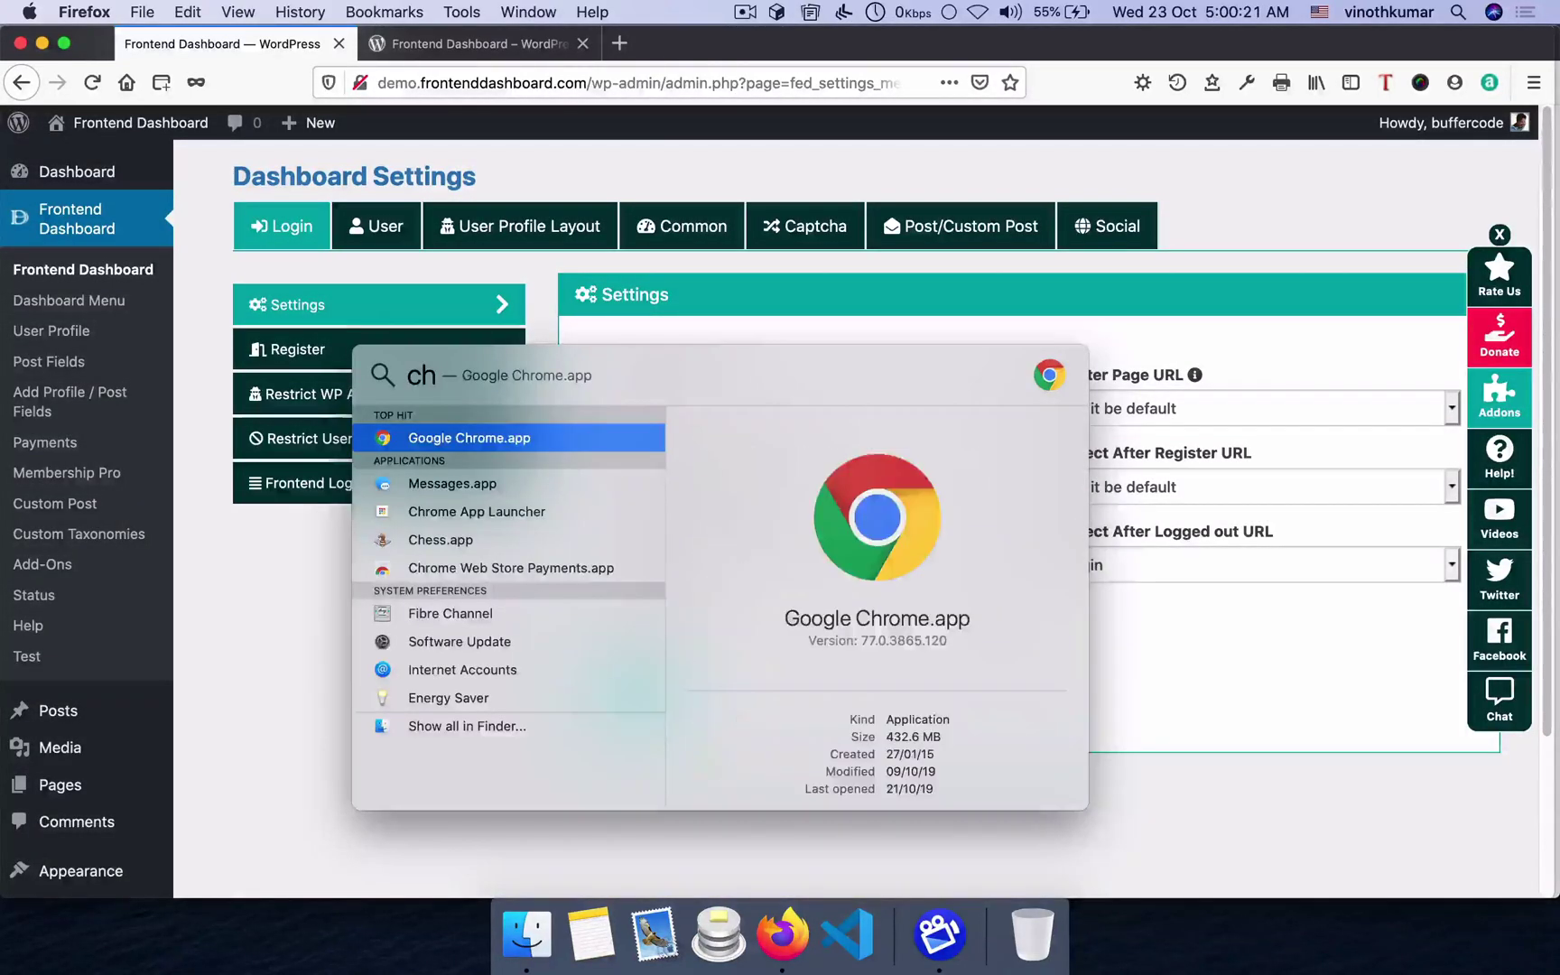
{"action": "key", "text": "Return"}
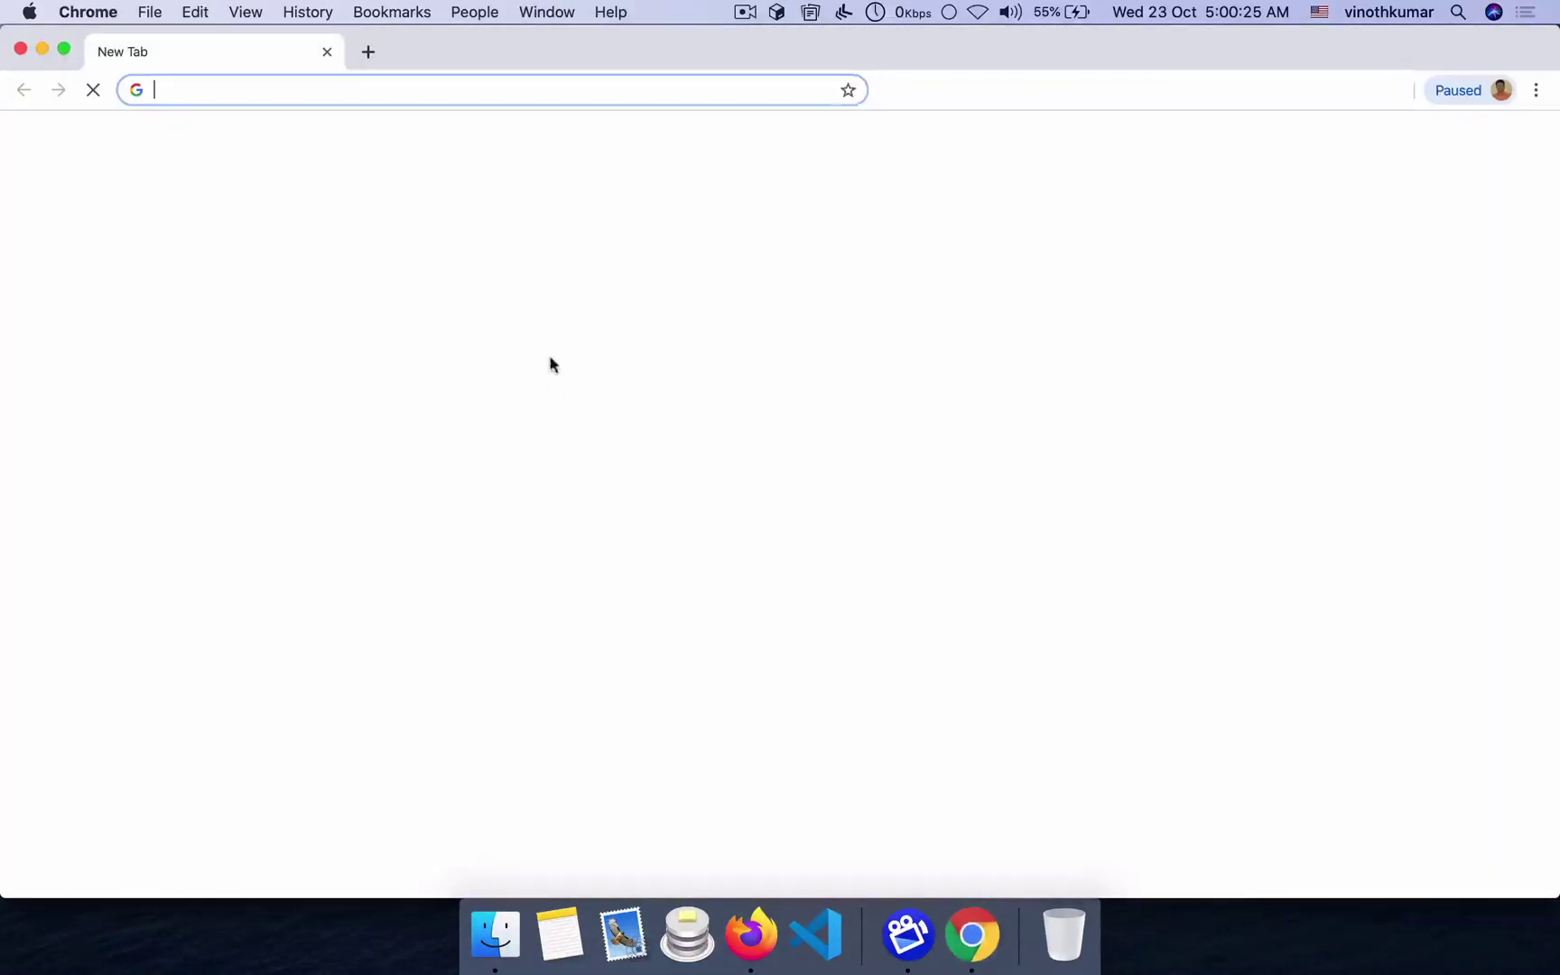
- Load demo.frontenddashboard.com/login in Chrome, then return to the WordPress admin in Firefox
{"action": "type", "text": "demo.dashboard."}
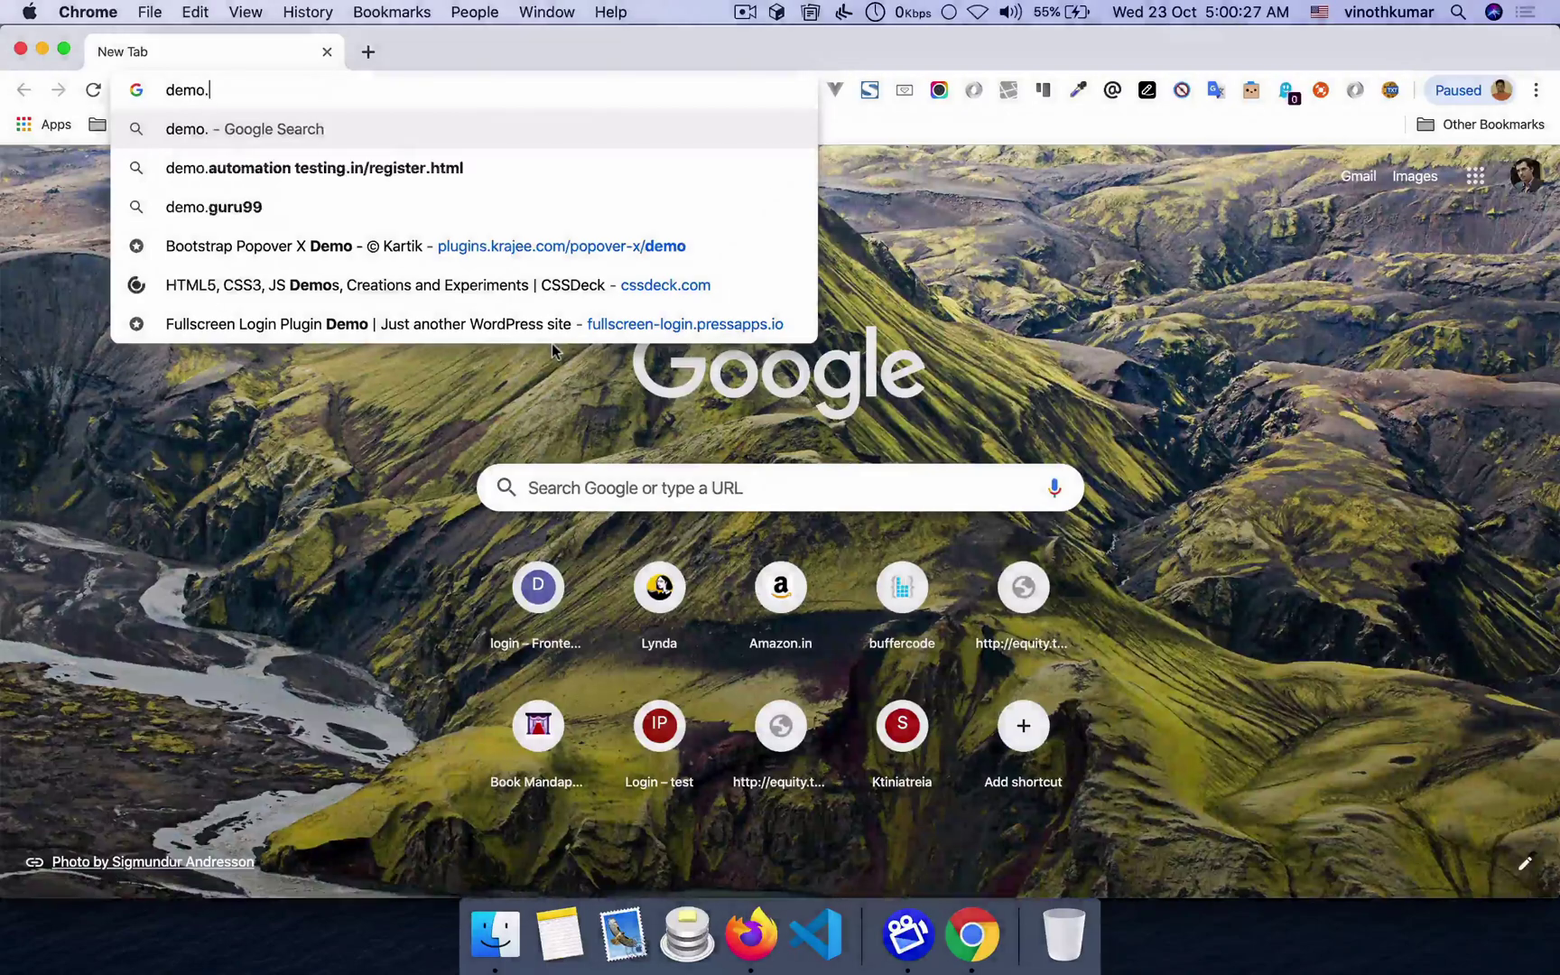
{"action": "key", "text": "BackSpace"}
{"action": "key", "text": "BackSpace"}
{"action": "key", "text": "BackSpace"}
{"action": "key", "text": "BackSpace"}
{"action": "key", "text": "BackSpace"}
{"action": "key", "text": "BackSpace"}
{"action": "key", "text": "BackSpace"}
{"action": "key", "text": "BackSpace"}
{"action": "key", "text": "BackSpace"}
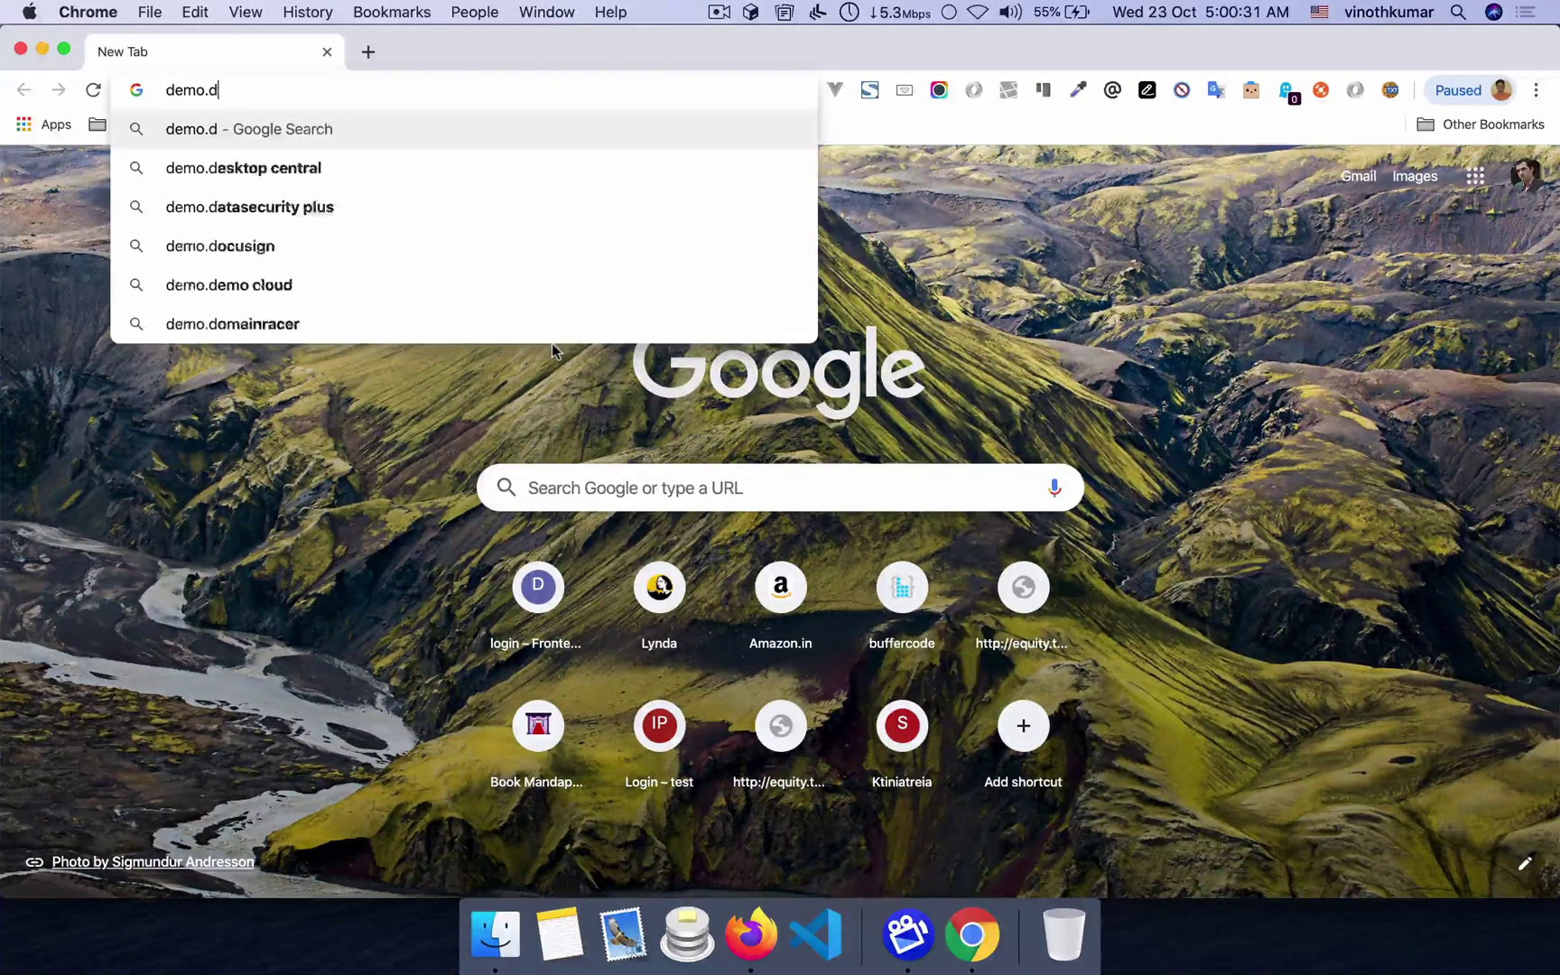
{"action": "key", "text": "BackSpace"}
{"action": "type", "text": "frontenddashboard.com"}
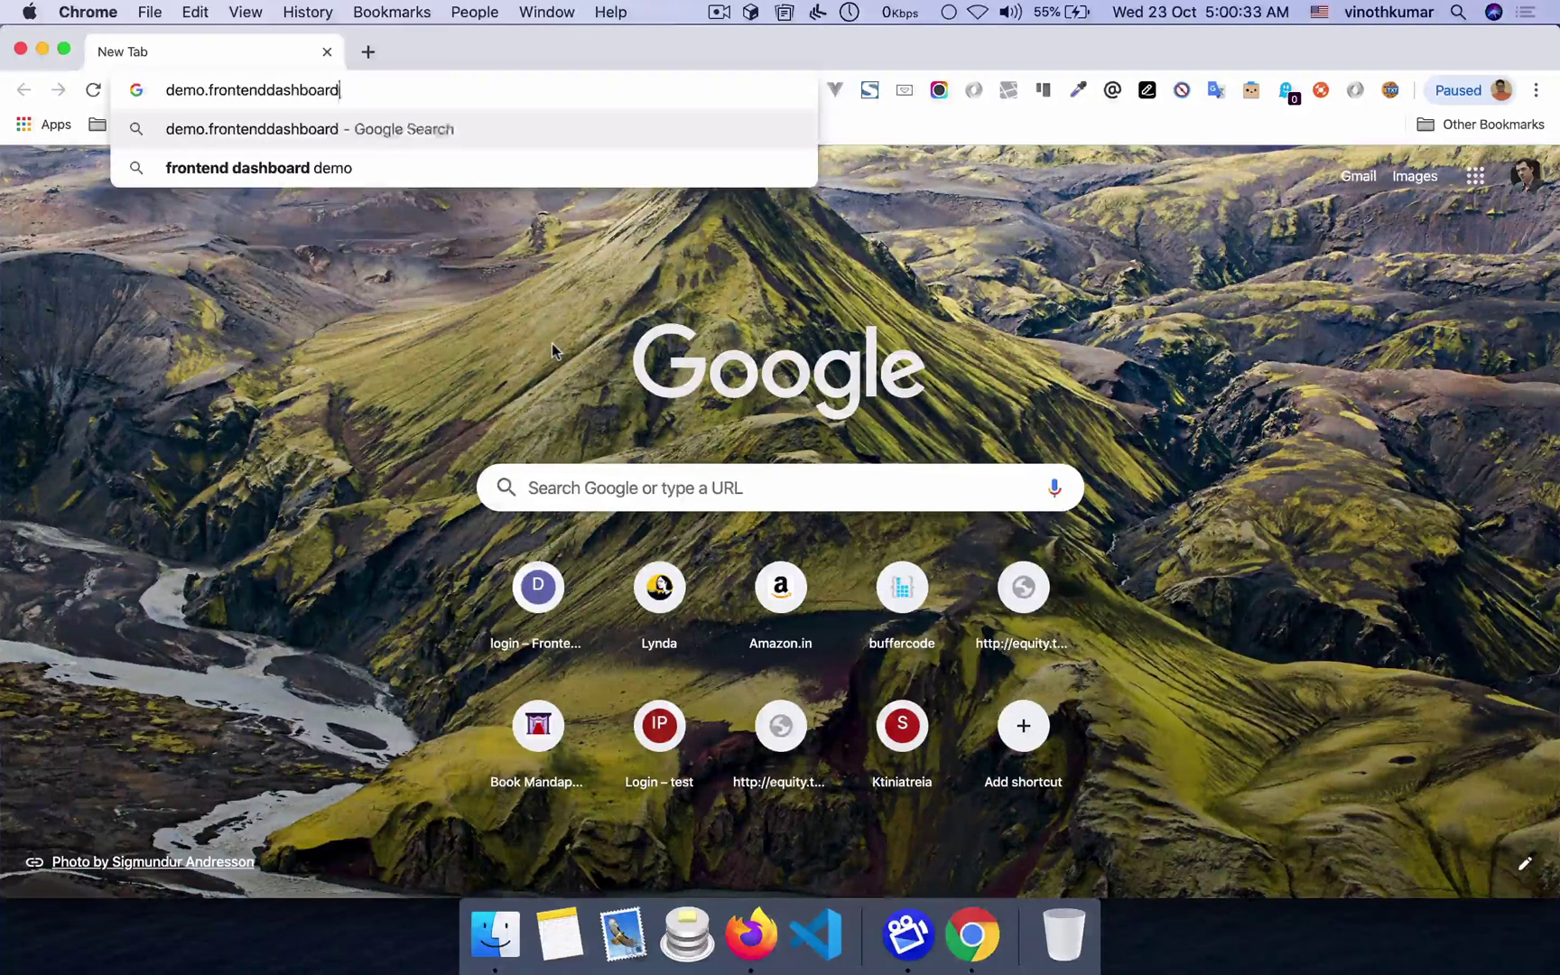
{"action": "key", "text": "BackSpace"}
{"action": "type", "text": "/login"}
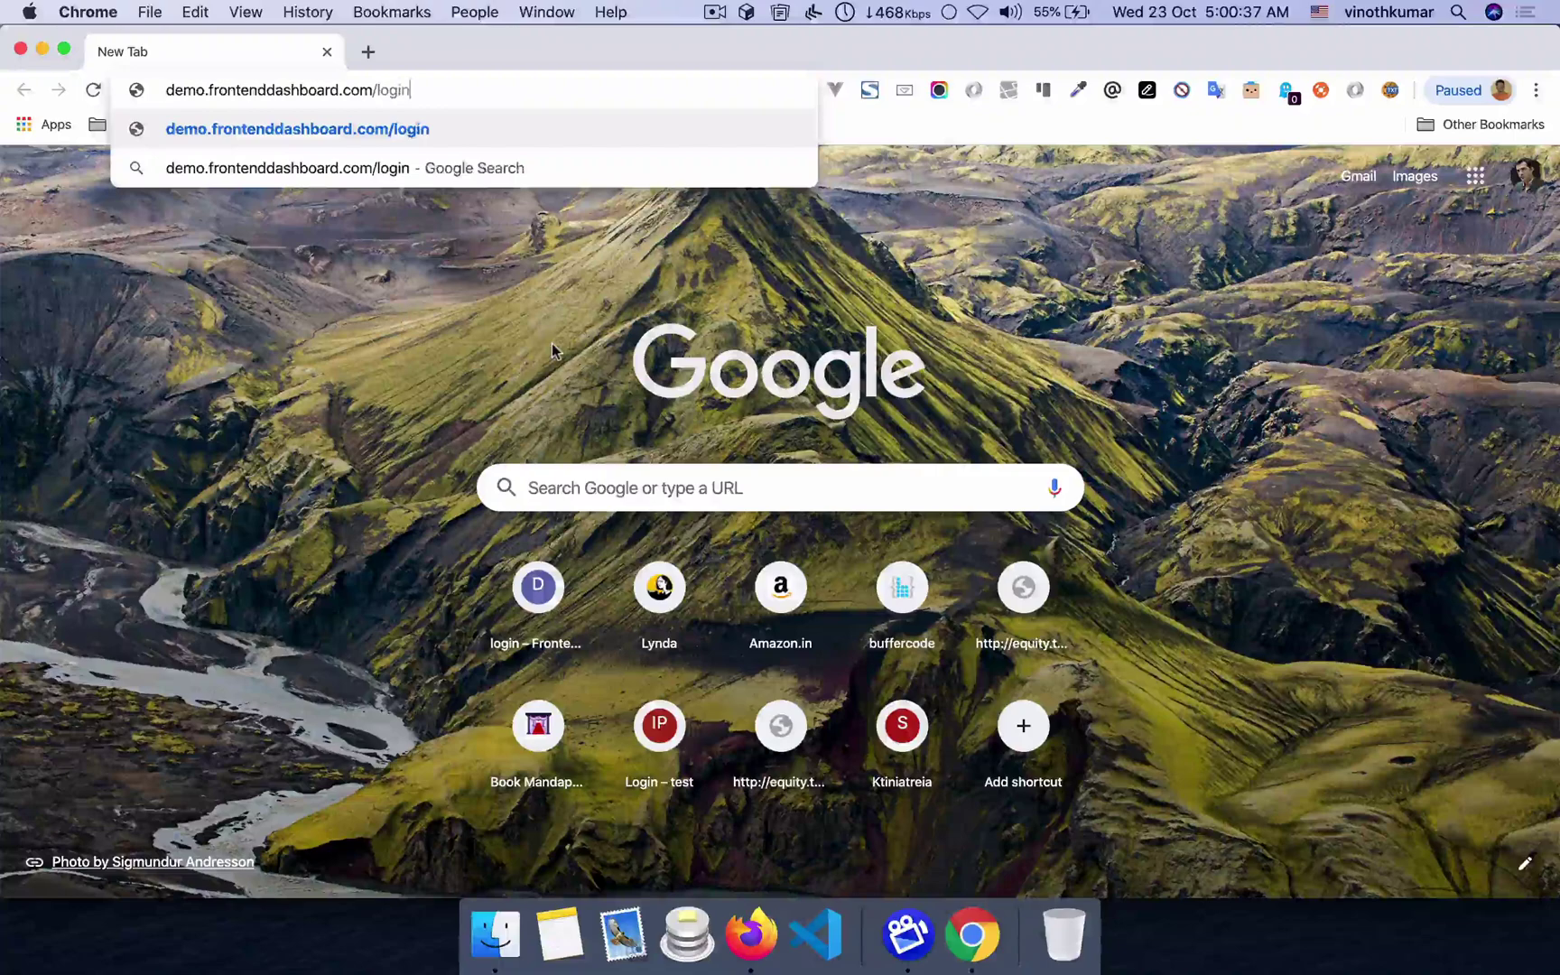
{"action": "key", "text": "Return"}
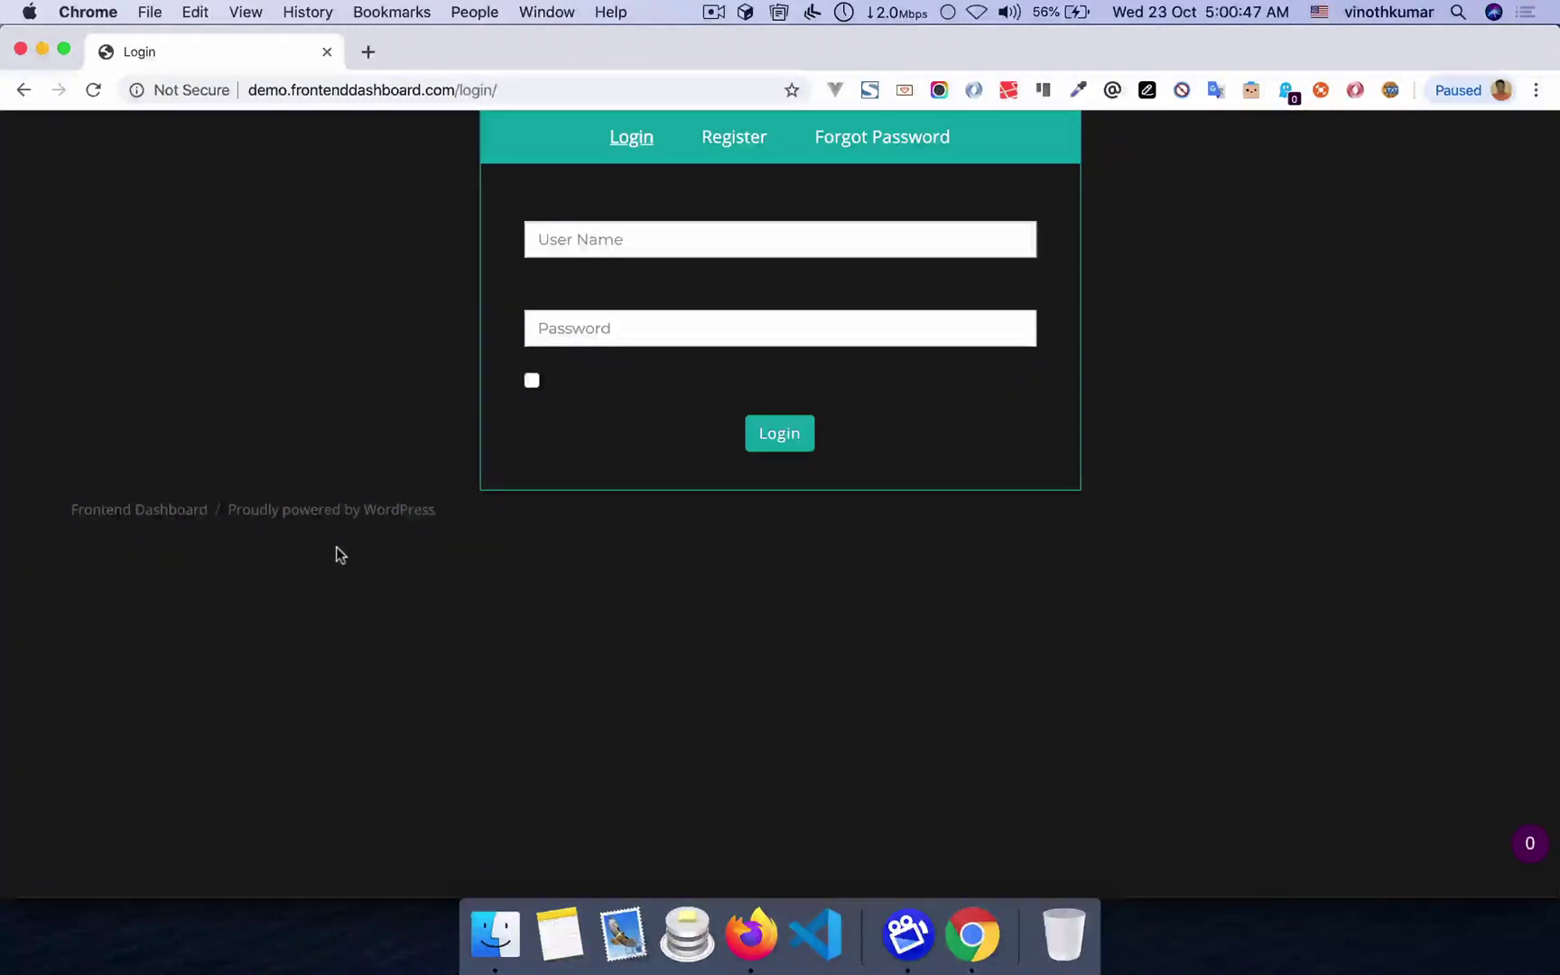
{"action": "left_click", "coordinate": [732, 941]}
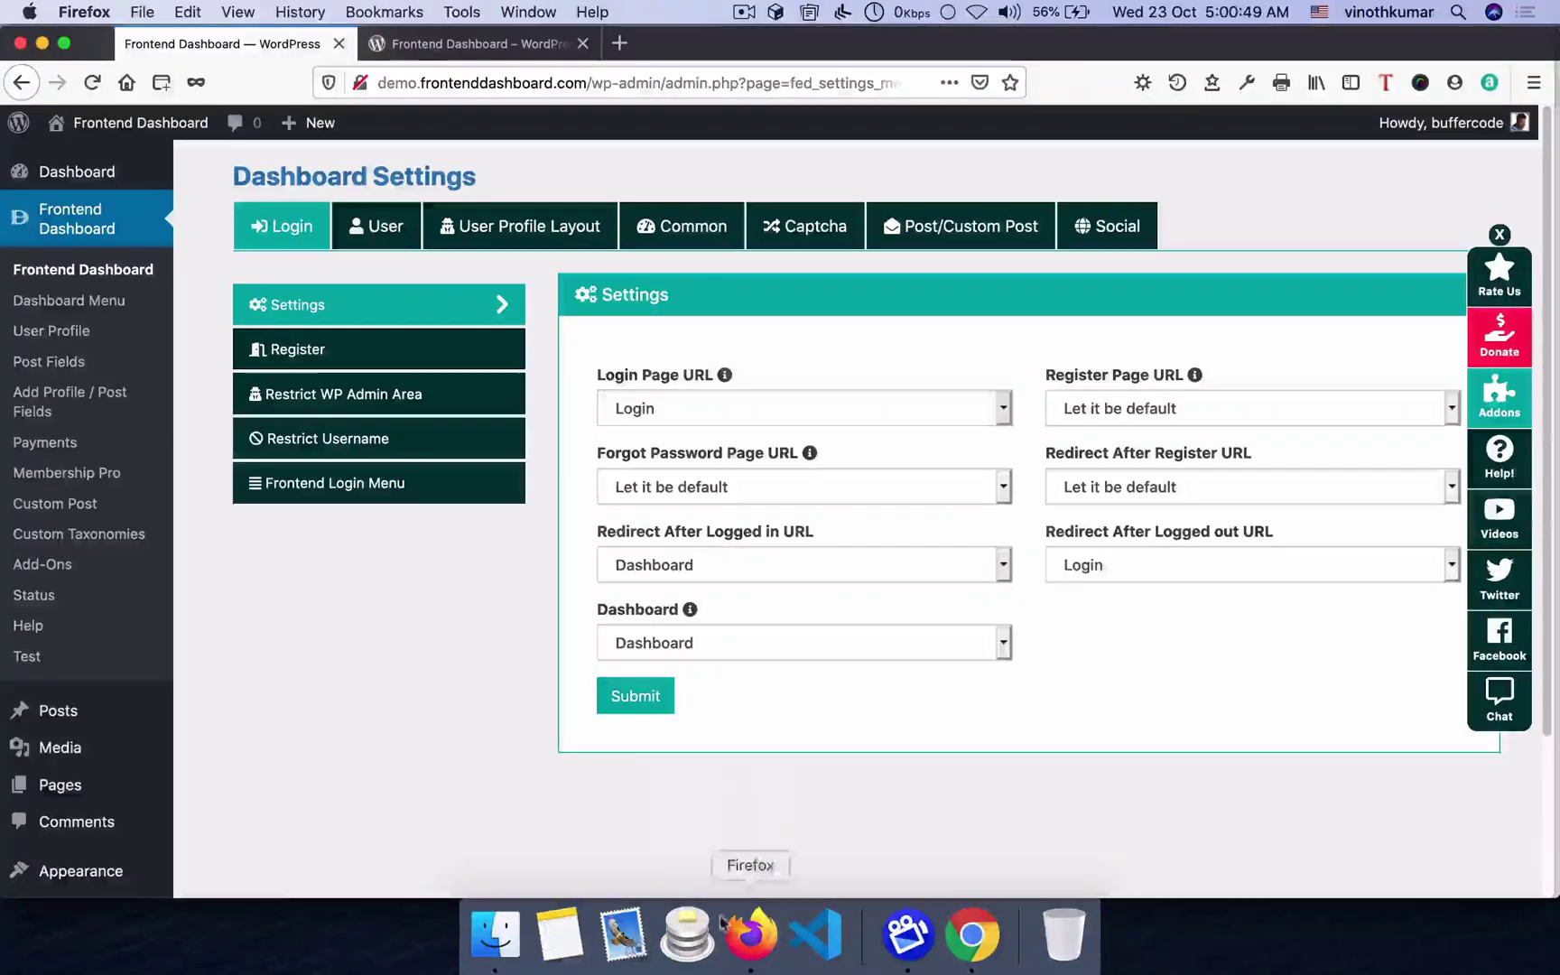
- Open the User Profile Layout colour settings, comparing them with the Chrome login page
{"action": "left_click", "coordinate": [971, 935]}
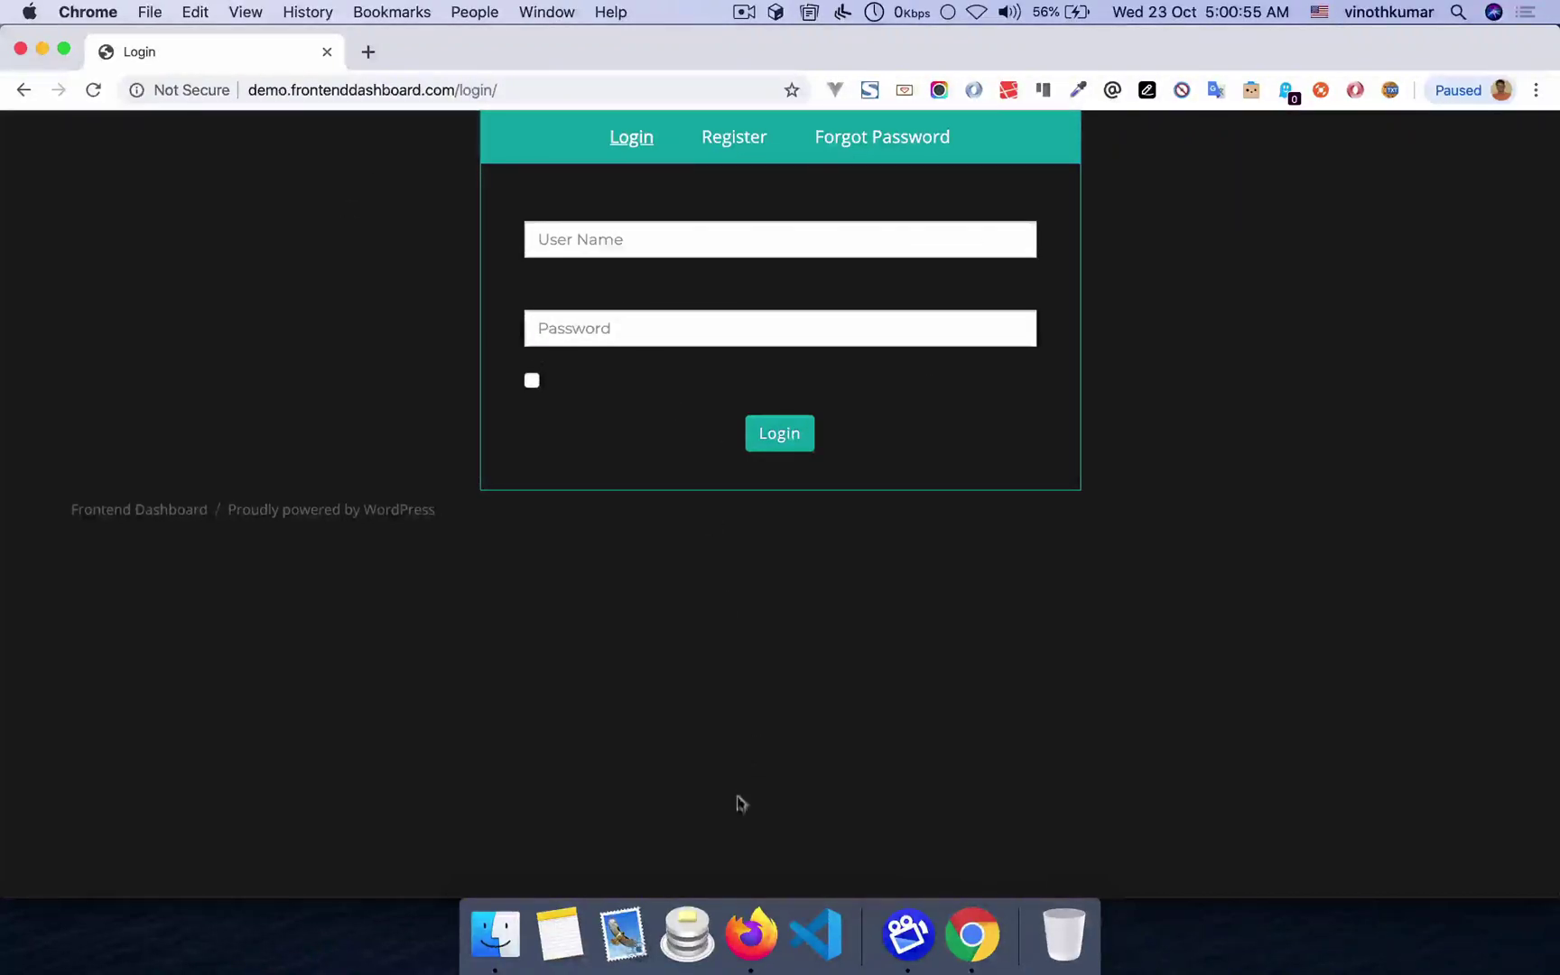
{"action": "left_click", "coordinate": [751, 957]}
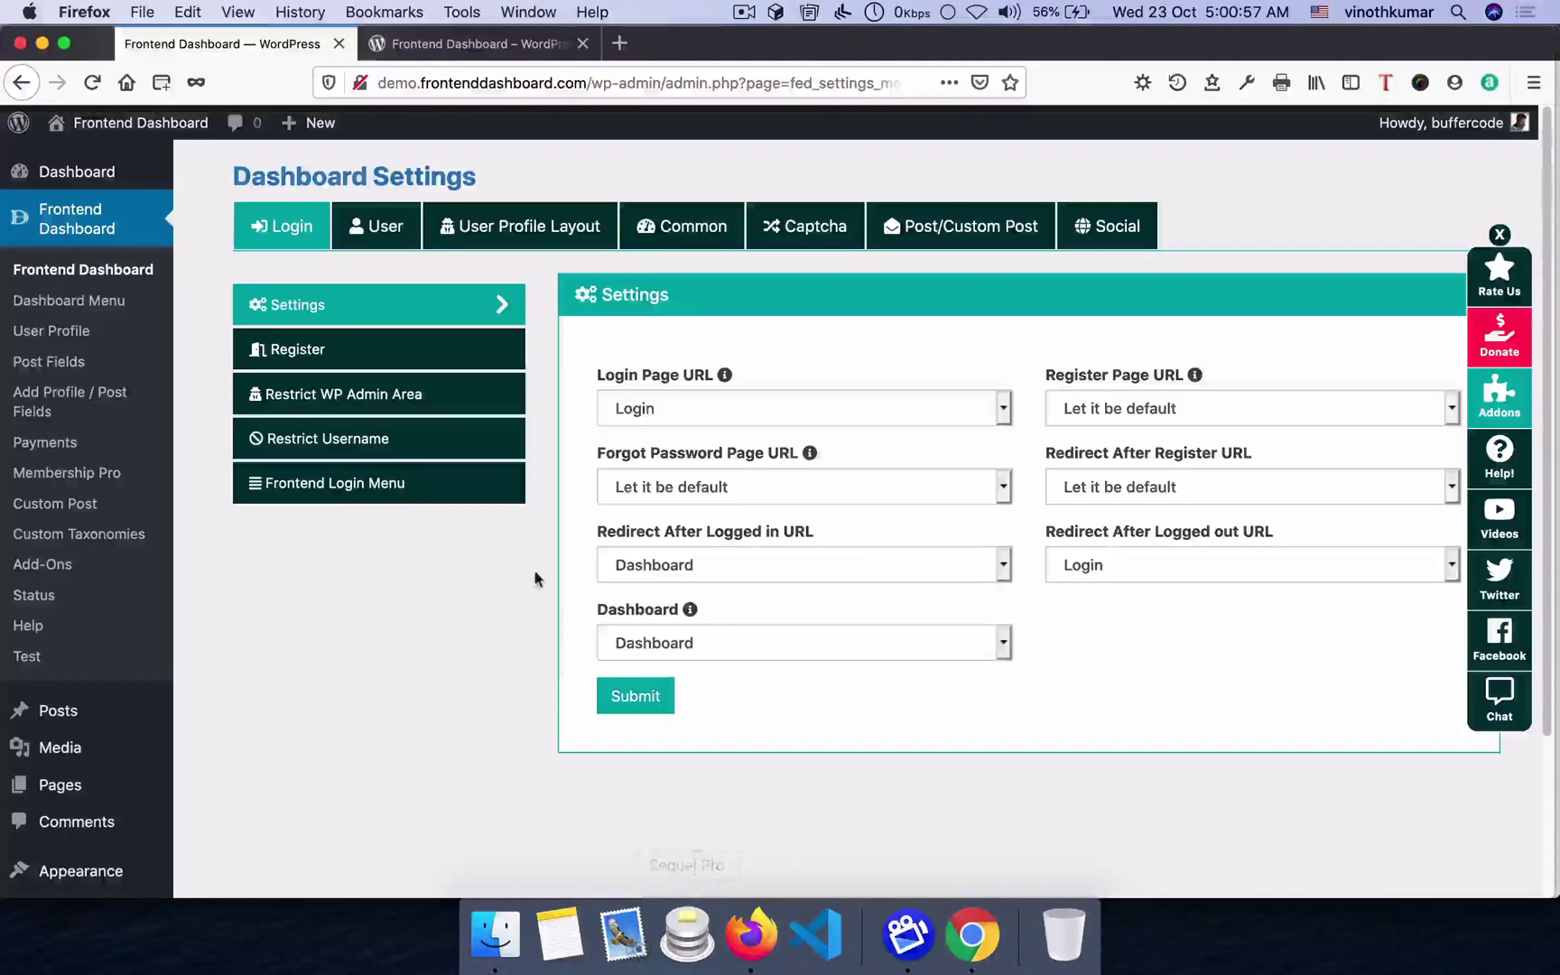
{"action": "left_click", "coordinate": [508, 228]}
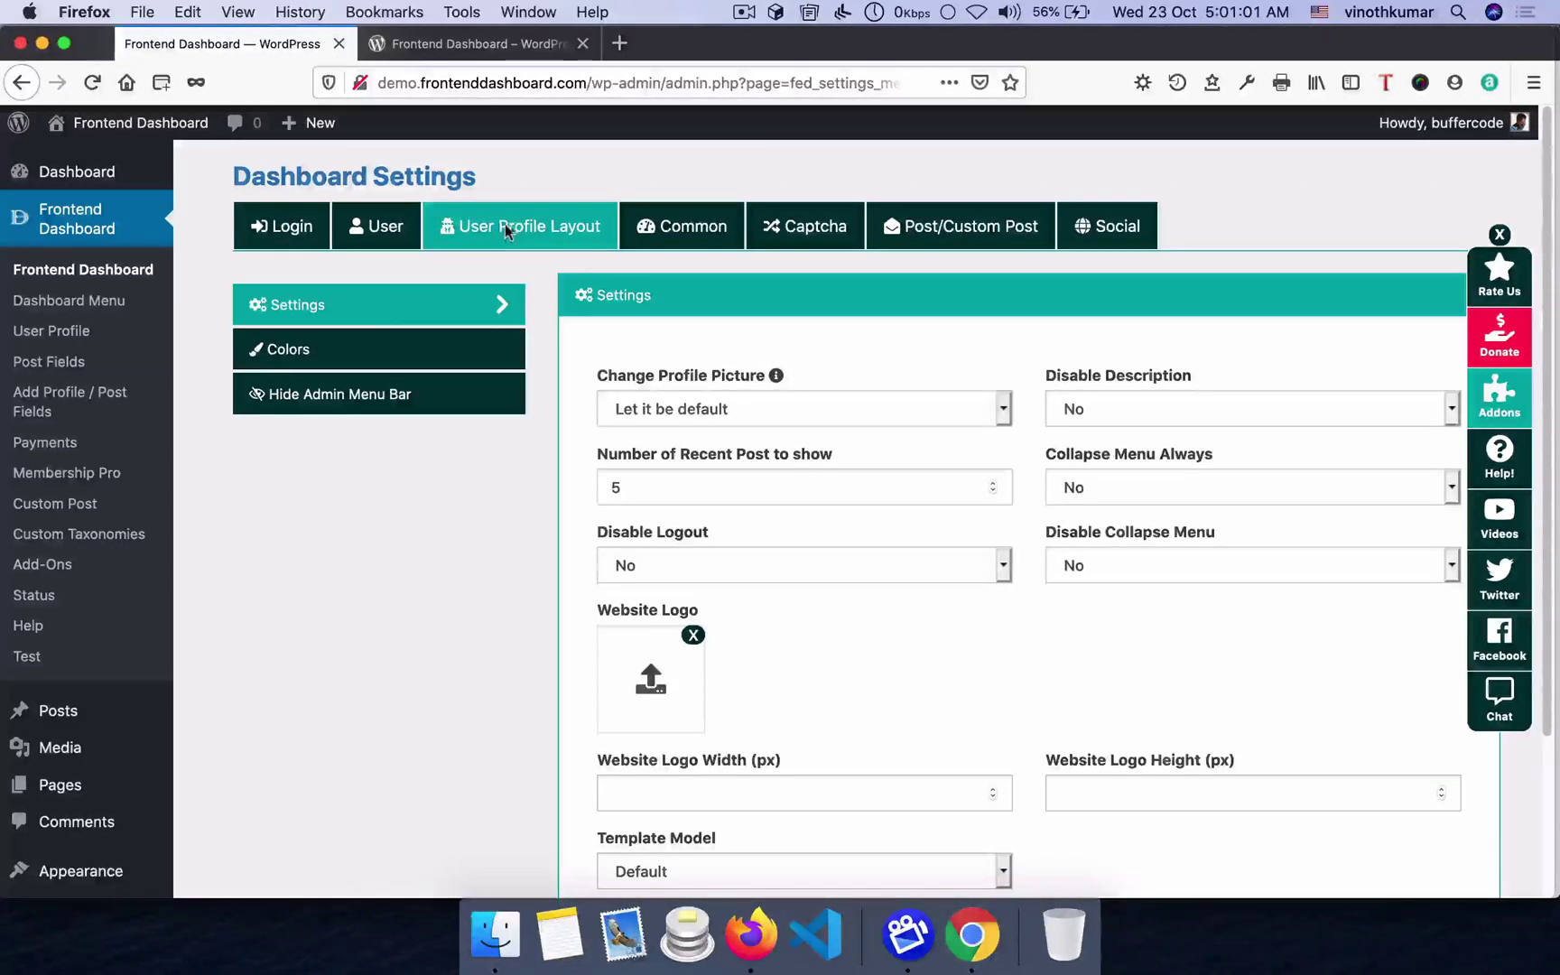
{"action": "left_click", "coordinate": [275, 348]}
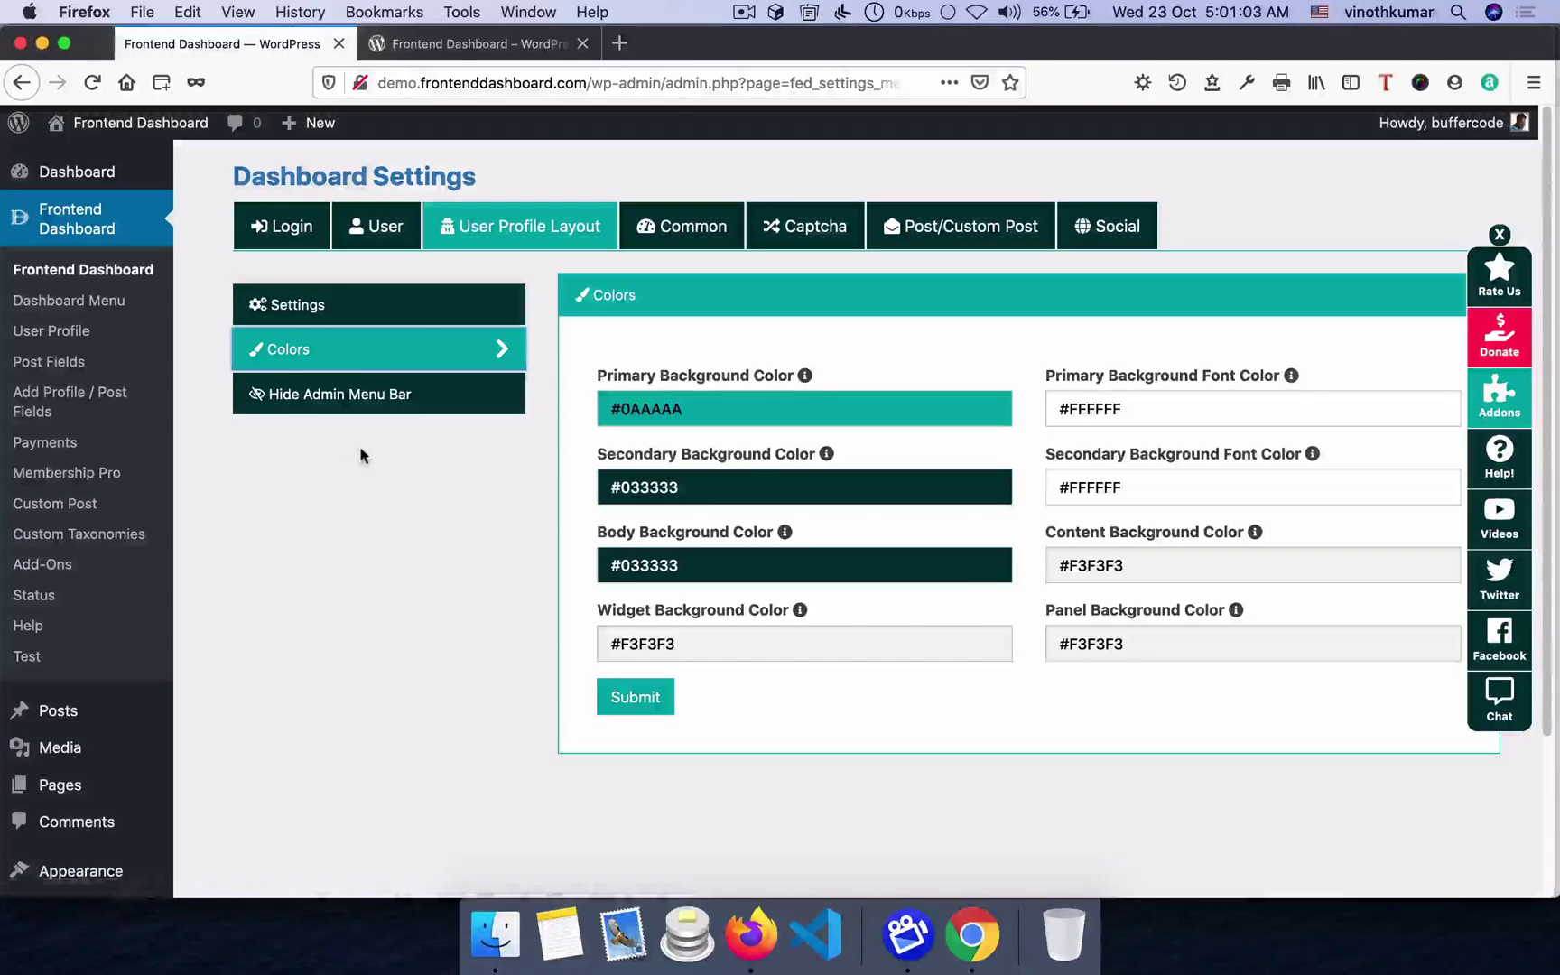
{"action": "key", "text": "super+Tab"}
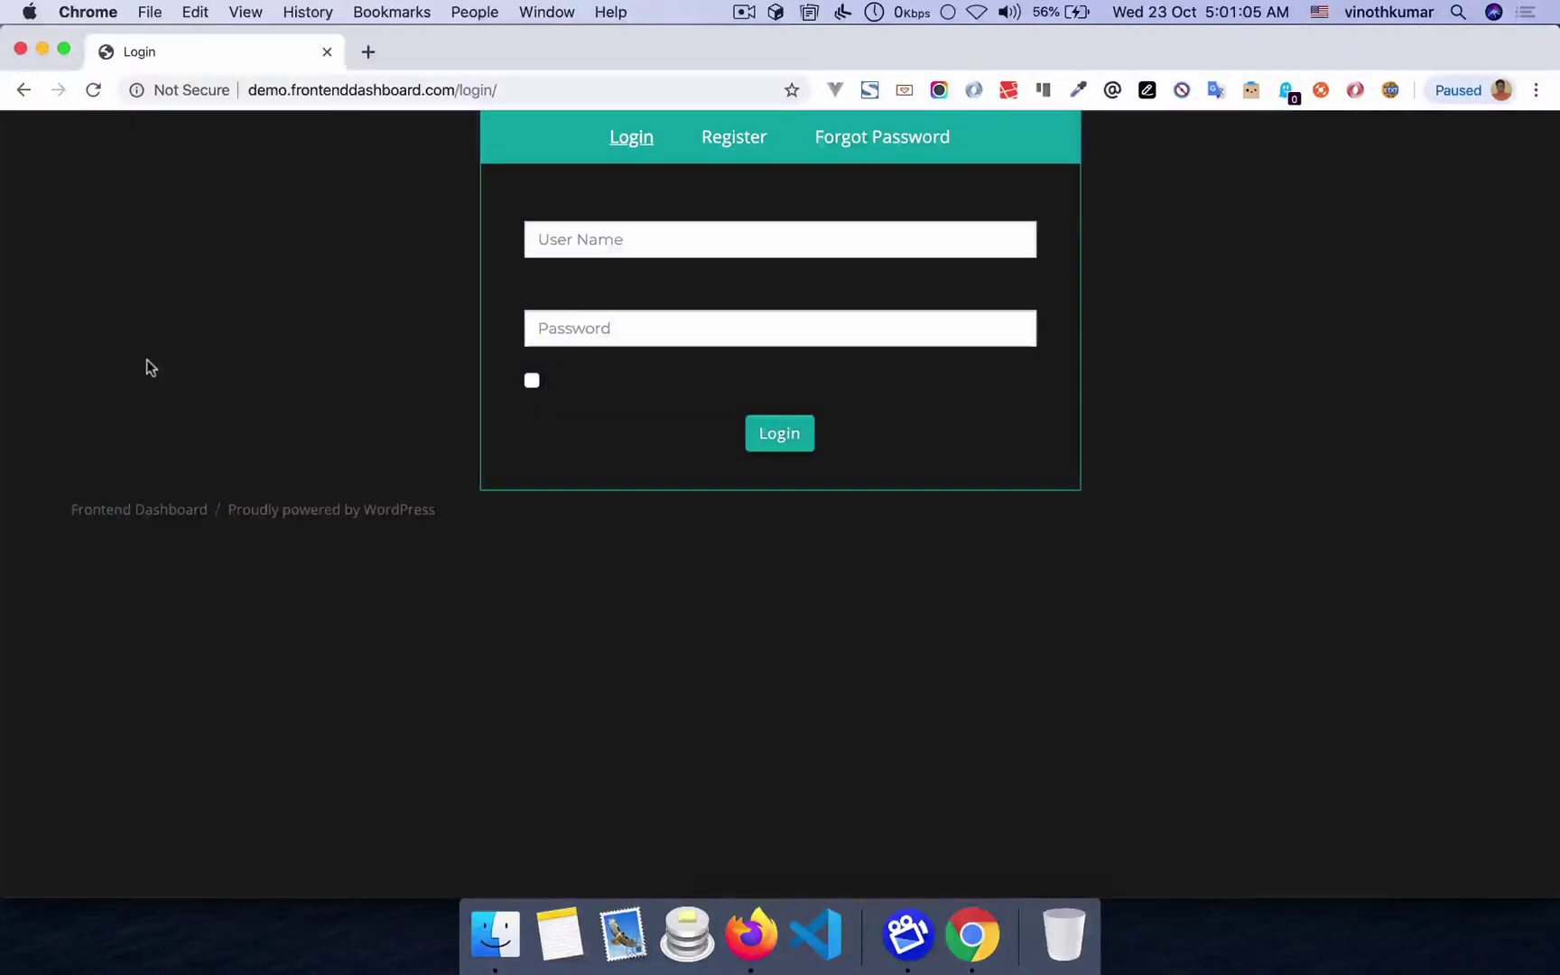
{"action": "key", "text": "super+Tab"}
- Change Body Background Color from #033333 to #FFFFFF, submit, and check the login page
{"action": "left_click", "coordinate": [681, 565]}
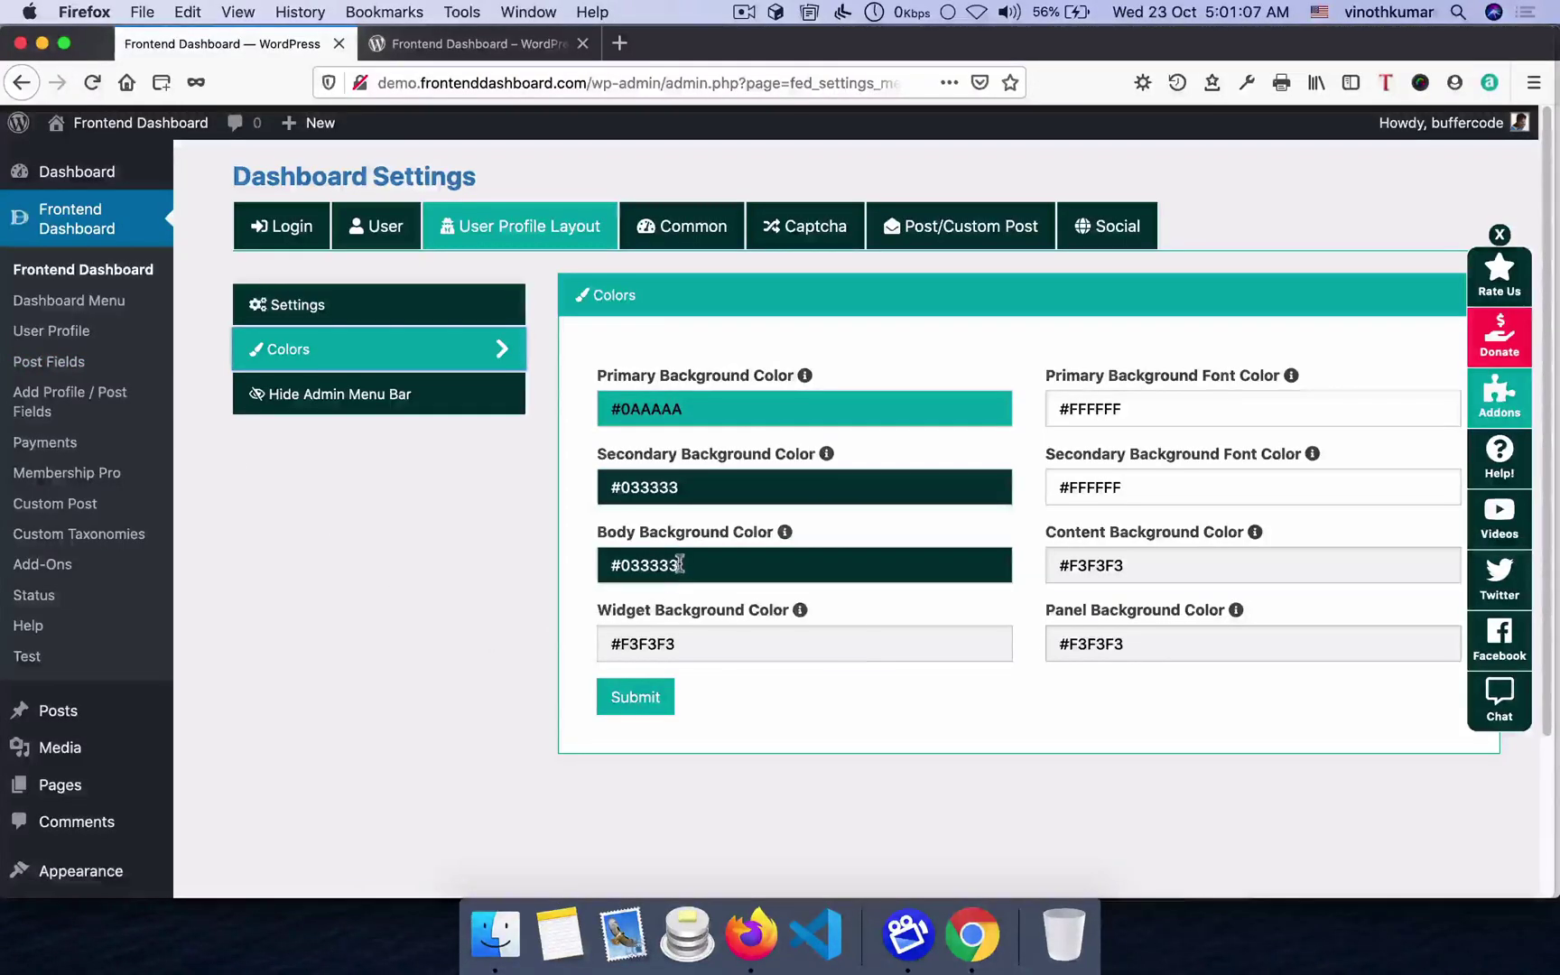
{"action": "mouse_move", "coordinate": [766, 682]}
{"action": "left_mouse_down"}
{"action": "mouse_move", "coordinate": [812, 707]}
{"action": "mouse_move", "coordinate": [846, 586]}
{"action": "mouse_move", "coordinate": [864, 587]}
{"action": "left_mouse_up"}
{"action": "left_click", "coordinate": [876, 598]}
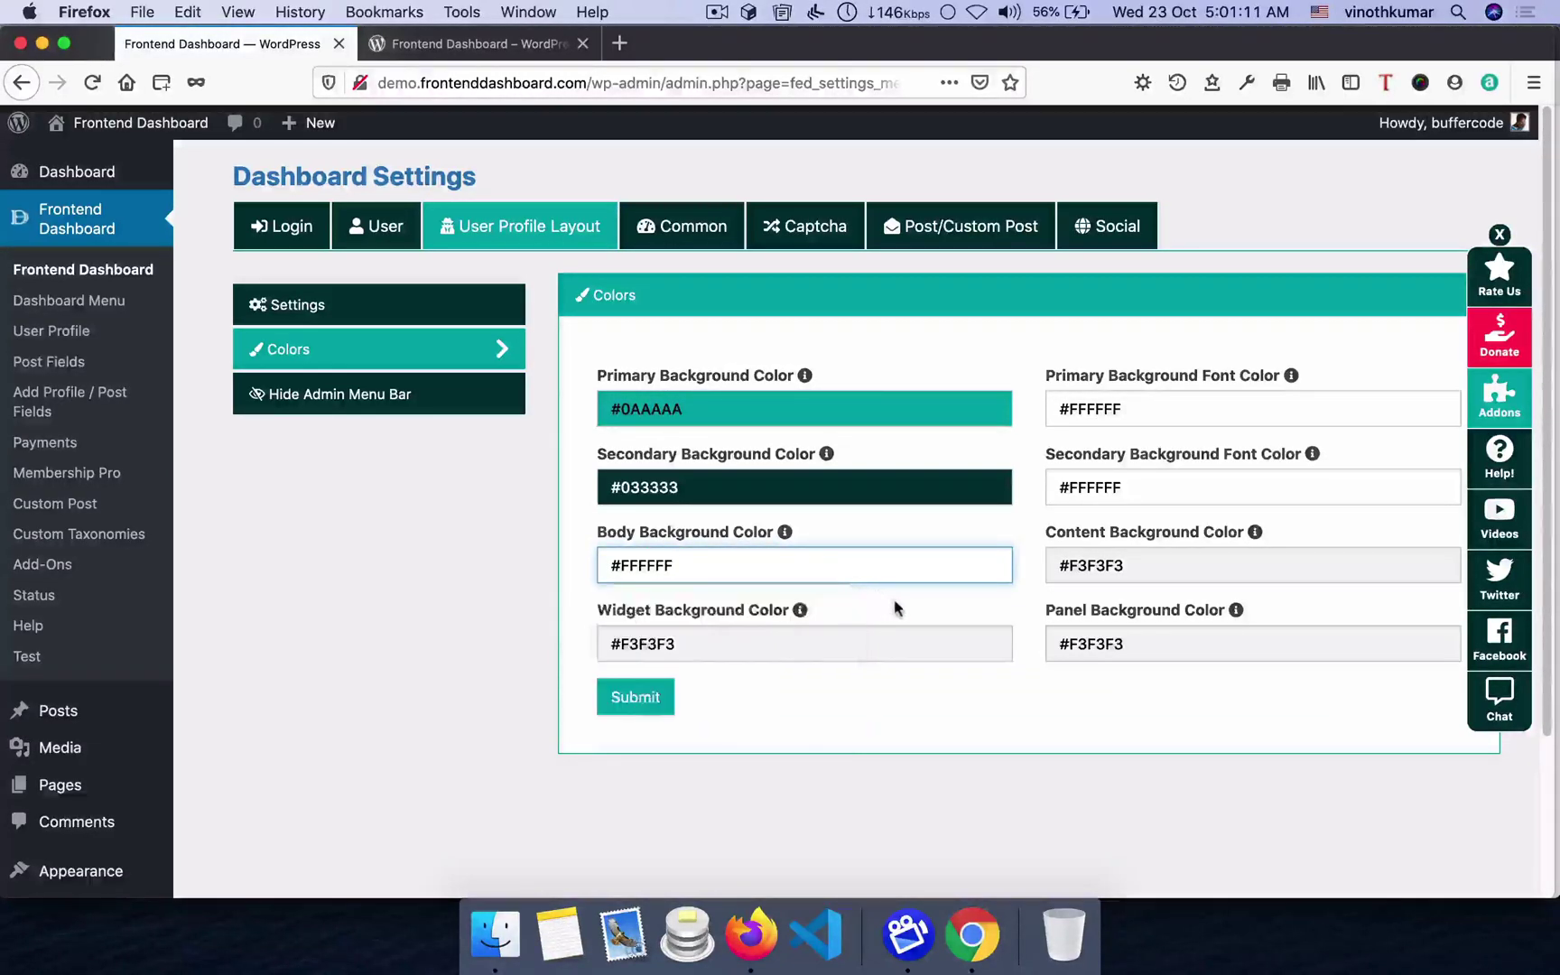
{"action": "left_click", "coordinate": [636, 697]}
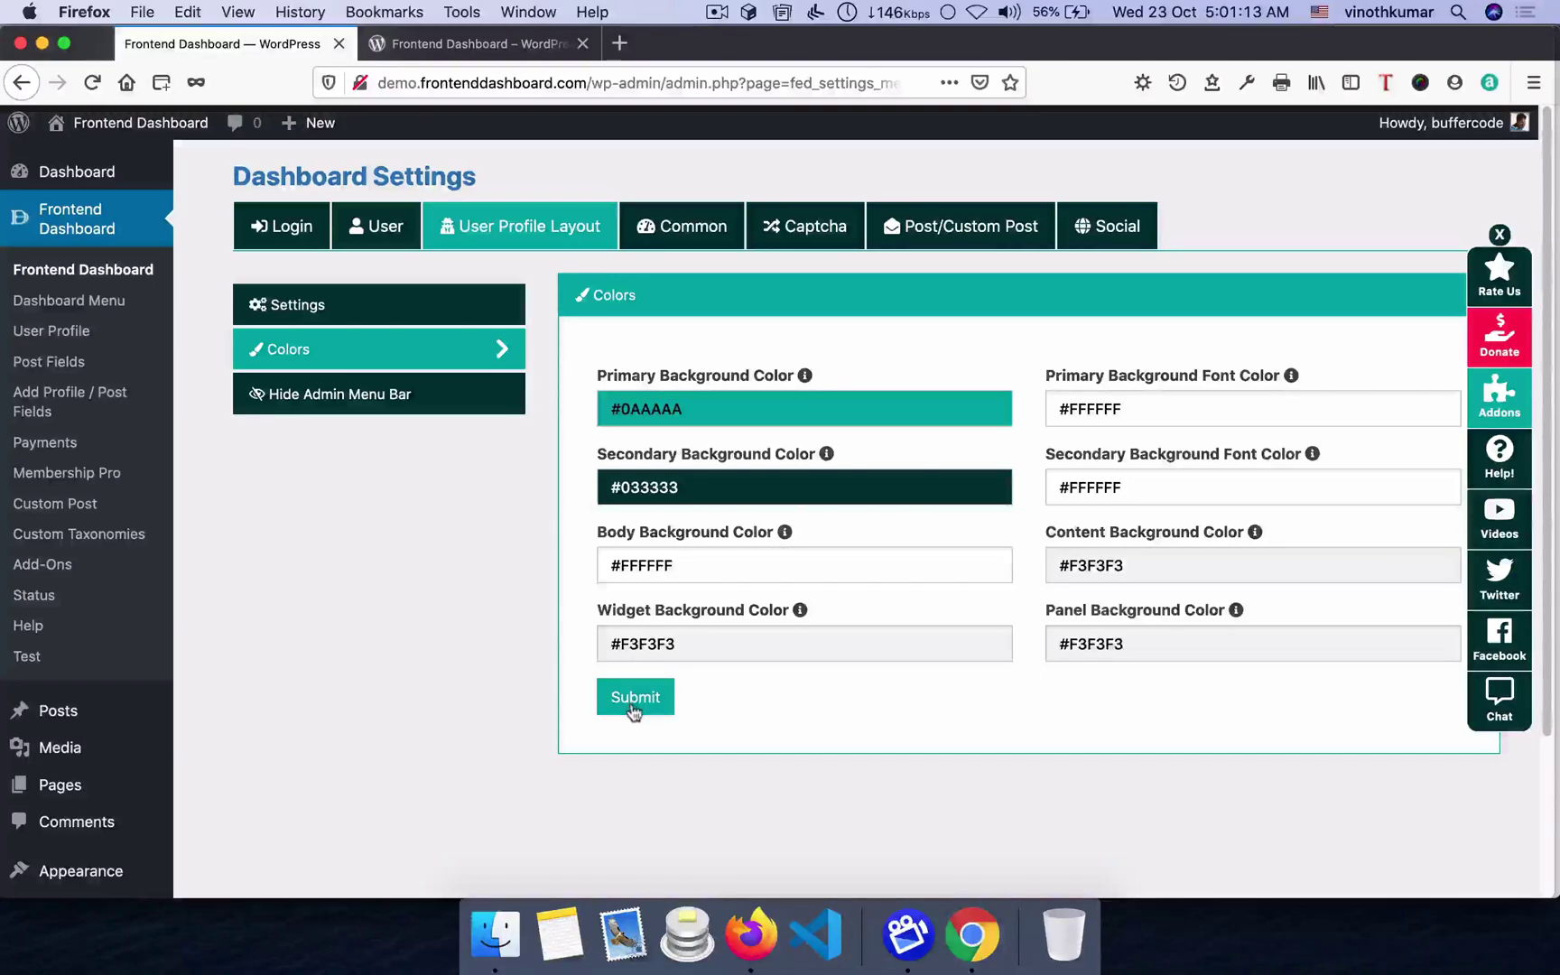
{"action": "left_click", "coordinate": [777, 647]}
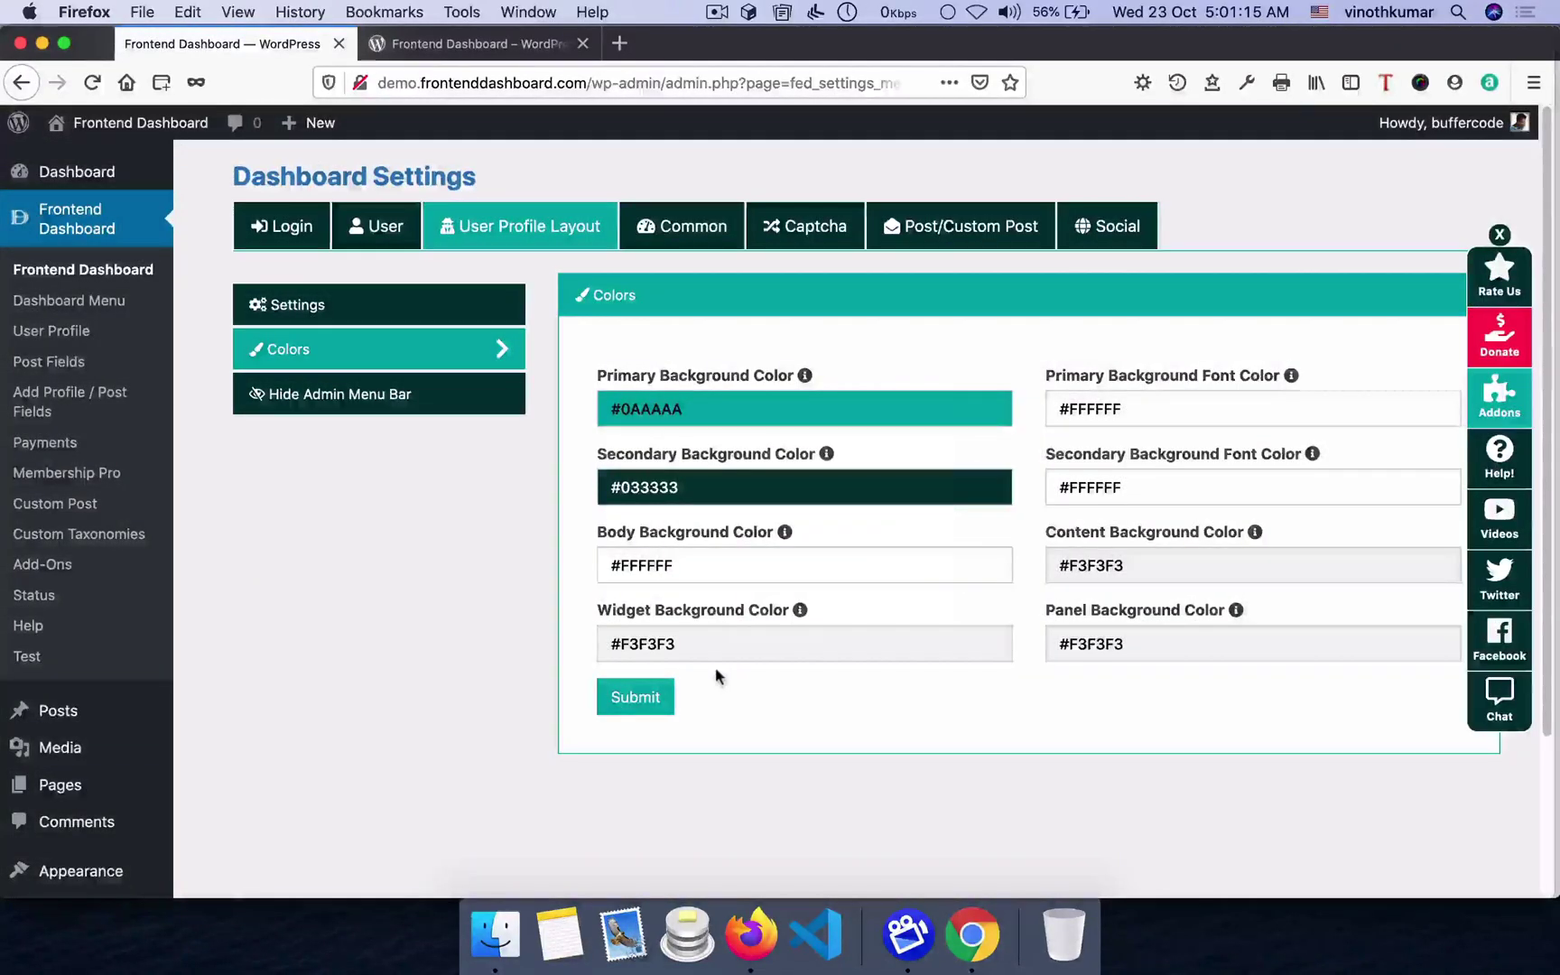
{"action": "key", "text": "super+Tab"}
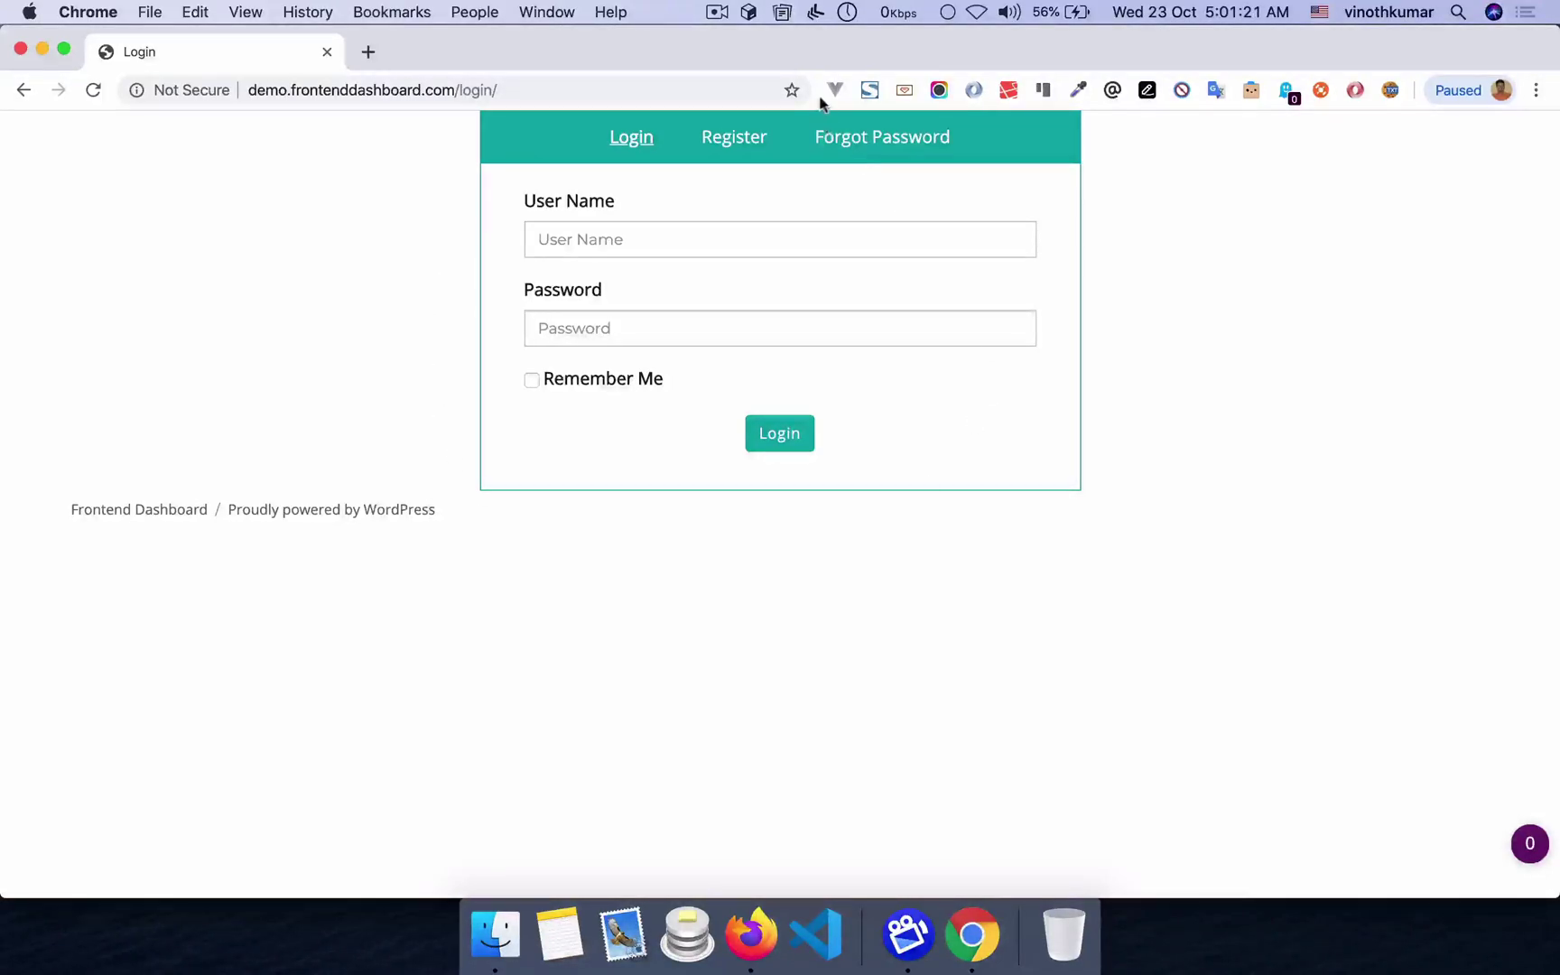
- Upload logo_500.png and use it as the Website Logo
{"action": "key", "text": "super+Tab"}
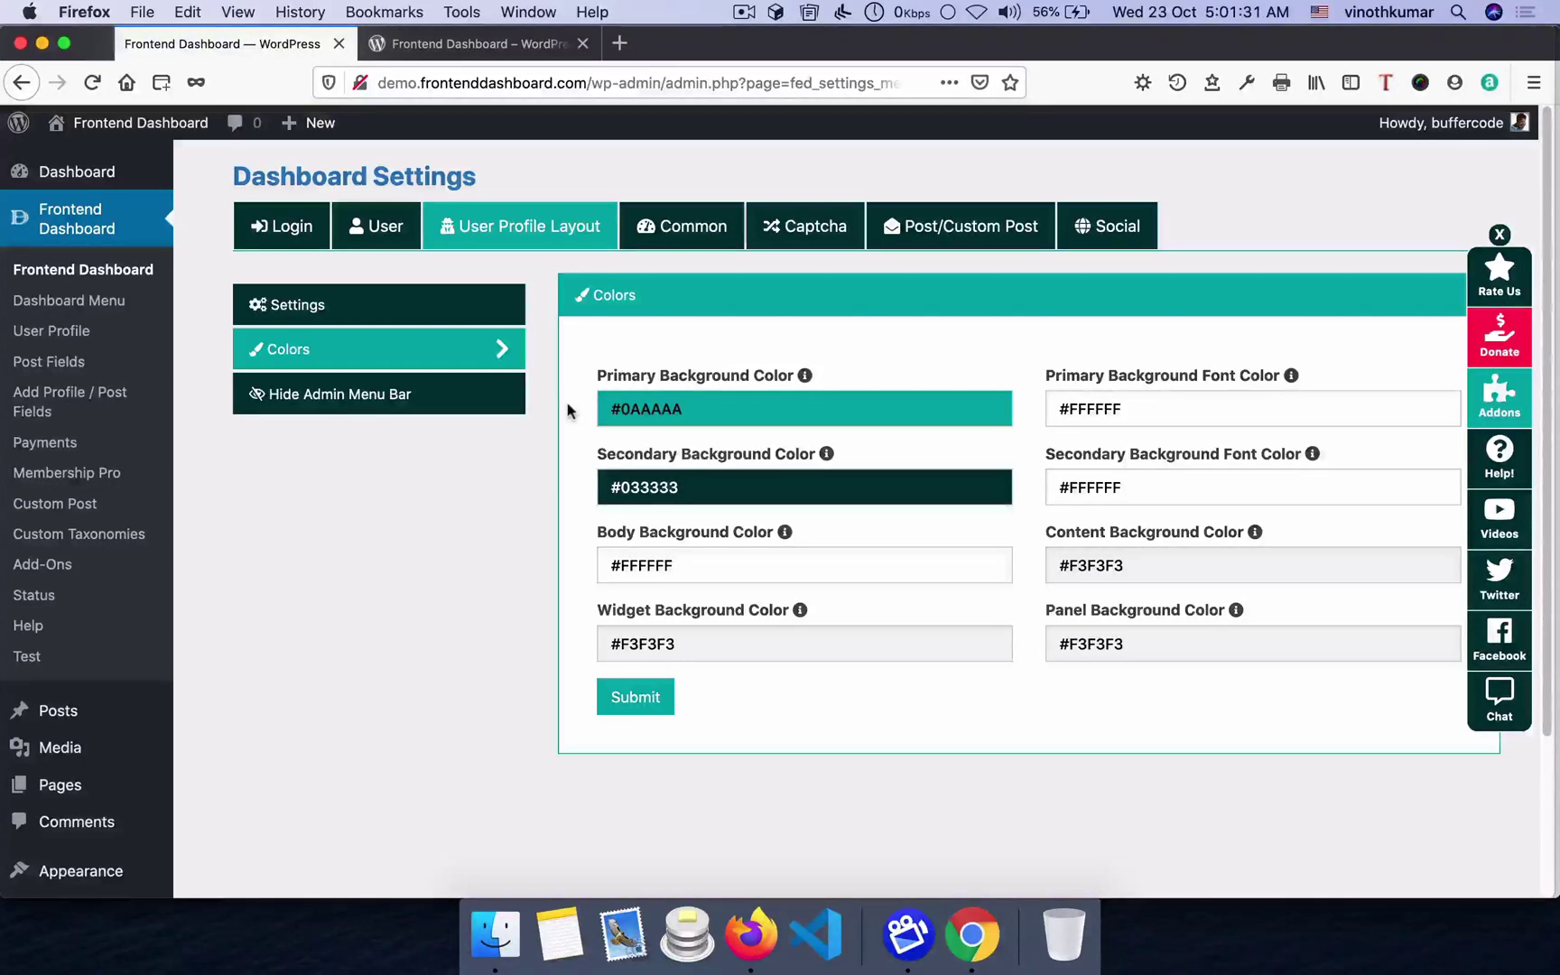
{"action": "left_click", "coordinate": [298, 305]}
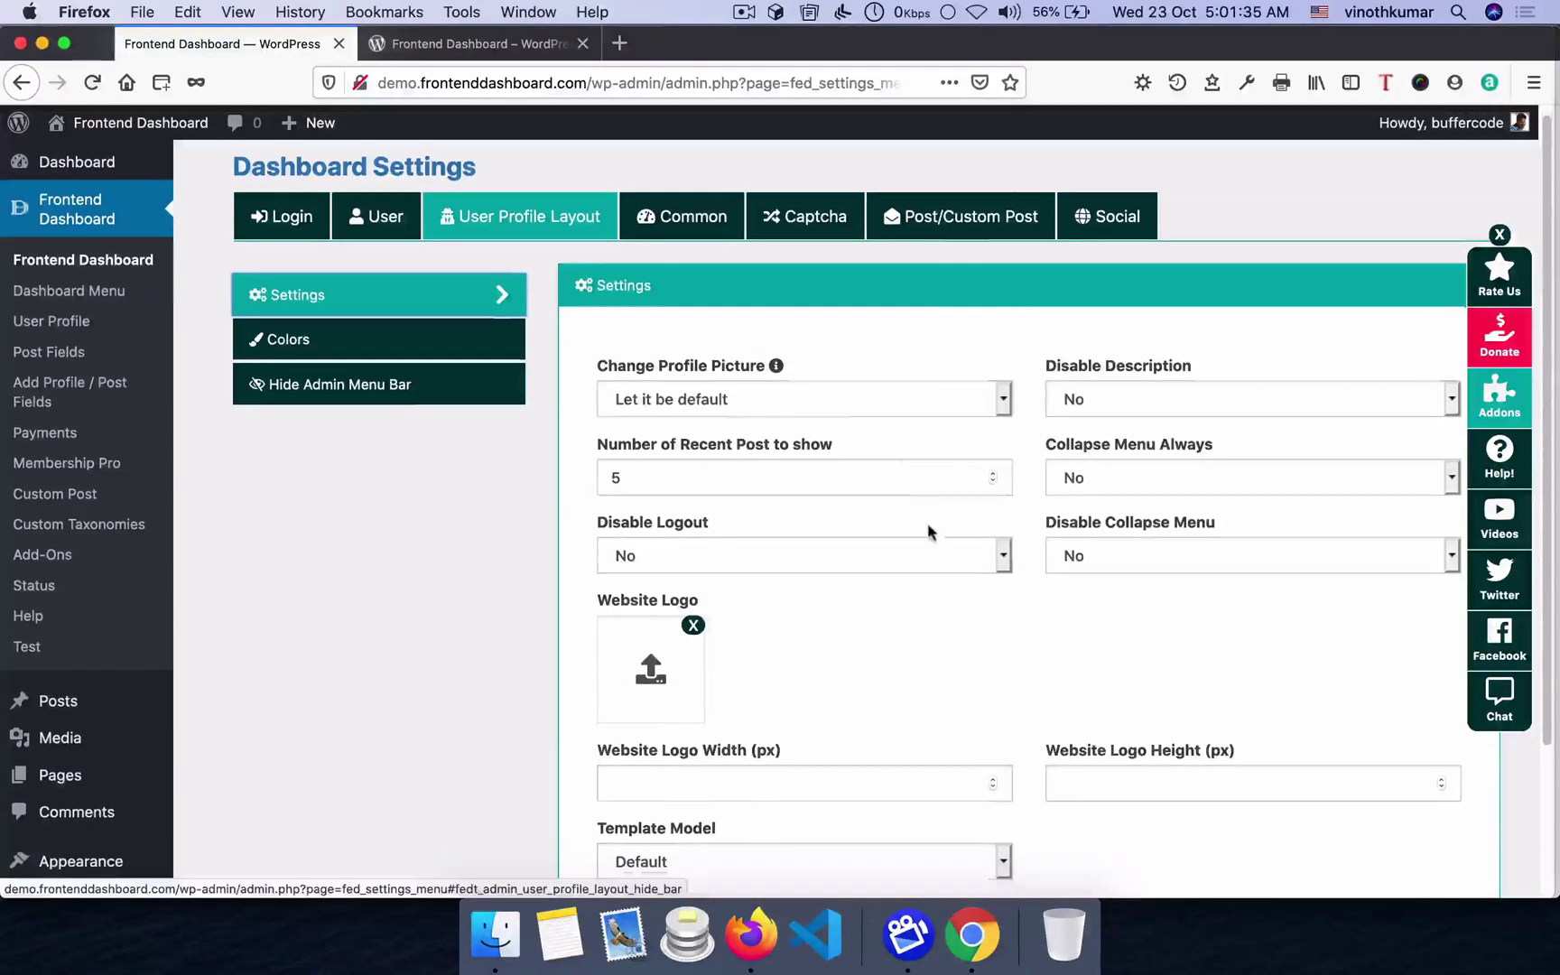
{"action": "scroll", "coordinate": [927, 523], "scroll_direction": "down", "scroll_amount": 3}
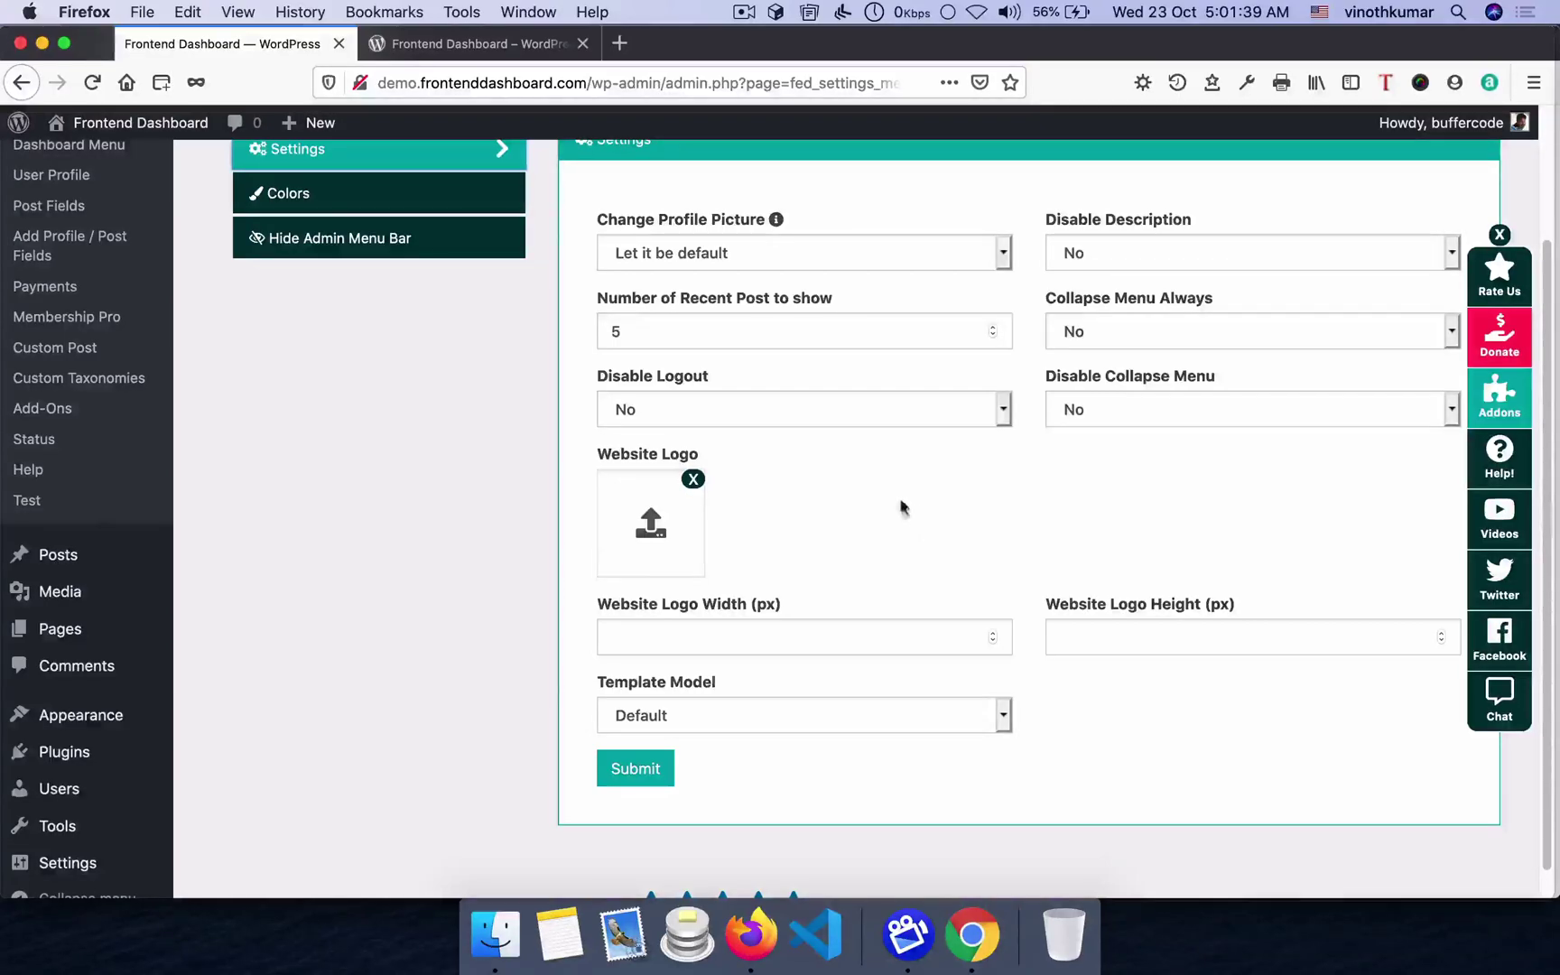
{"action": "left_click", "coordinate": [651, 523]}
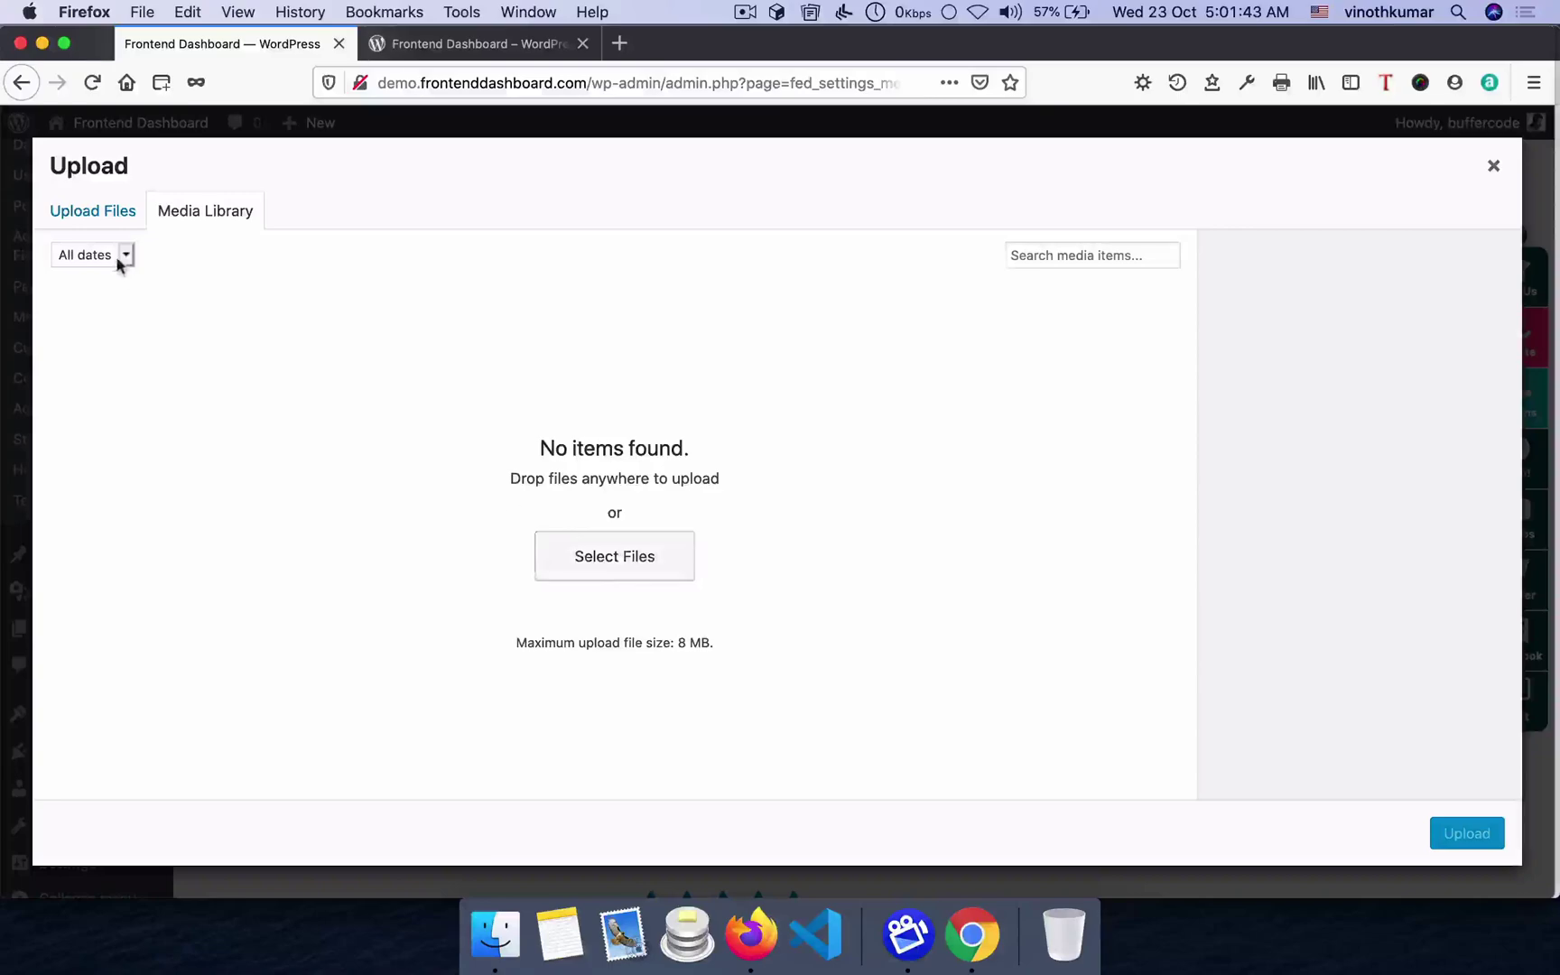
{"action": "left_click", "coordinate": [605, 558]}
{"action": "scroll", "coordinate": [359, 505], "scroll_direction": "down", "scroll_amount": 8}
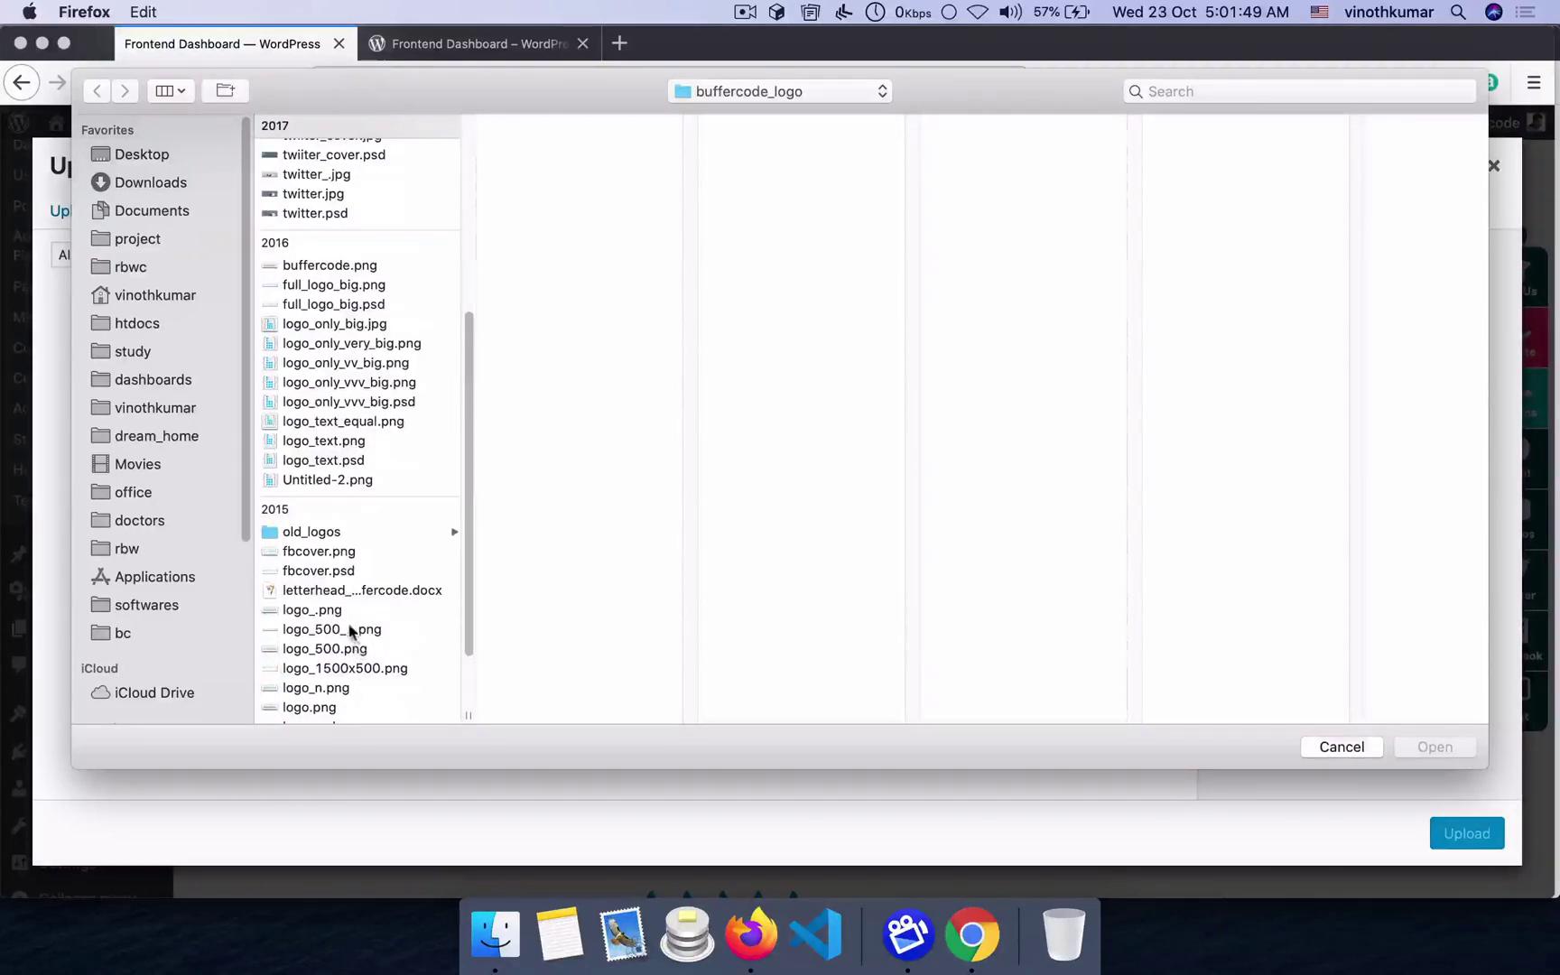
{"action": "double_click", "coordinate": [326, 649]}
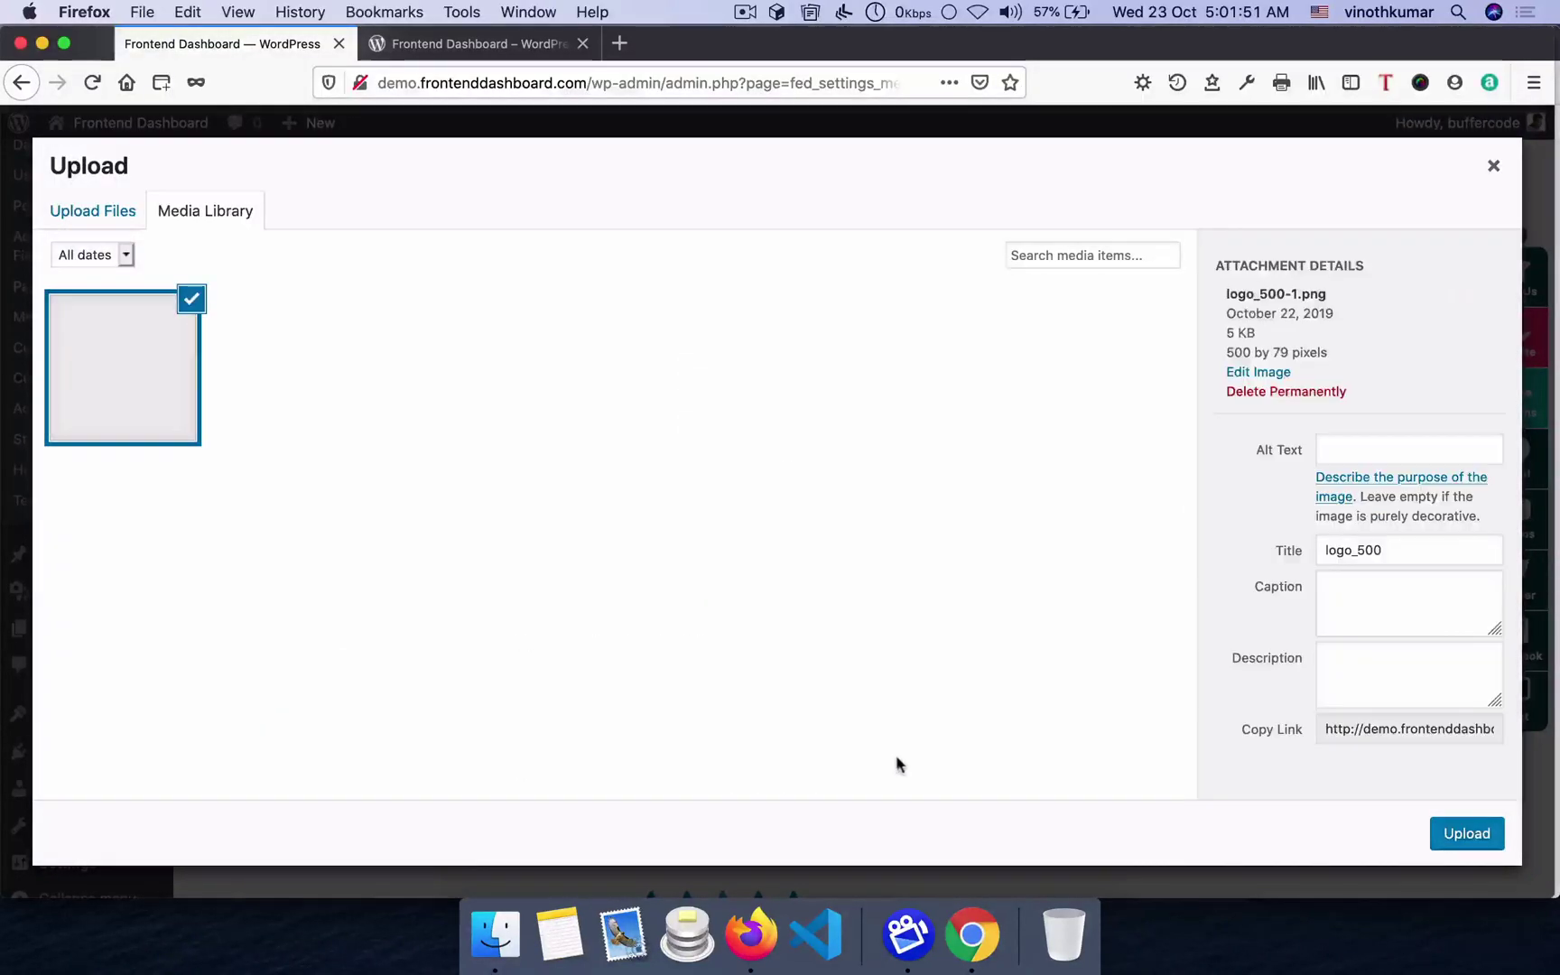
{"action": "left_click", "coordinate": [1452, 834]}
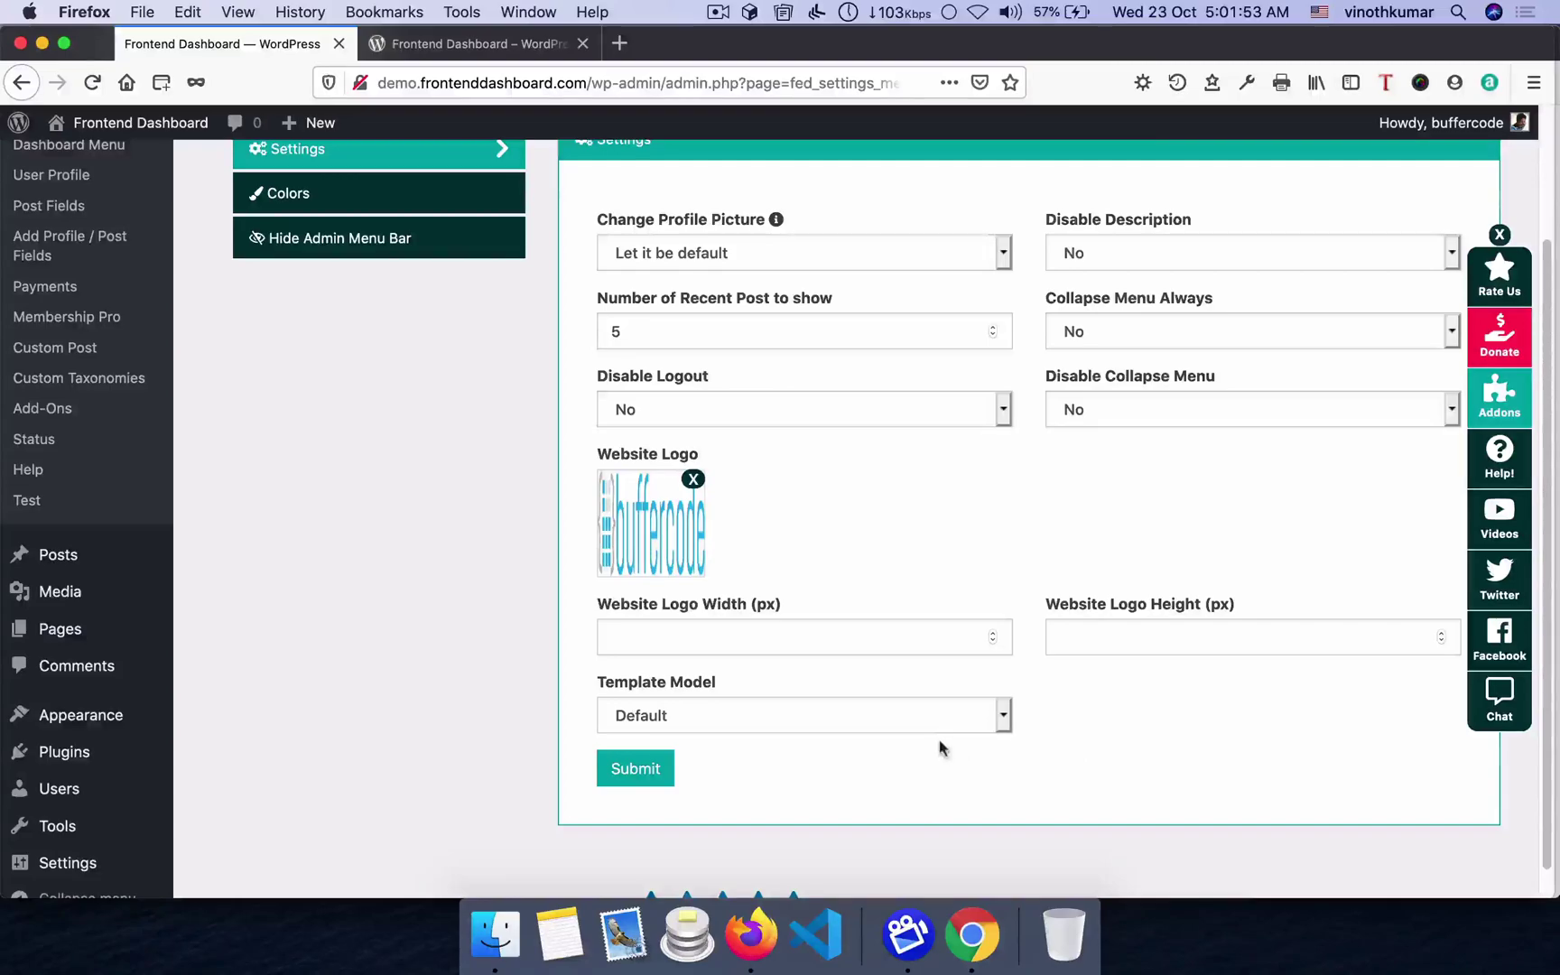
- Set Template Model to Template 1 and save the User Profile settings
{"action": "left_click", "coordinate": [696, 714]}
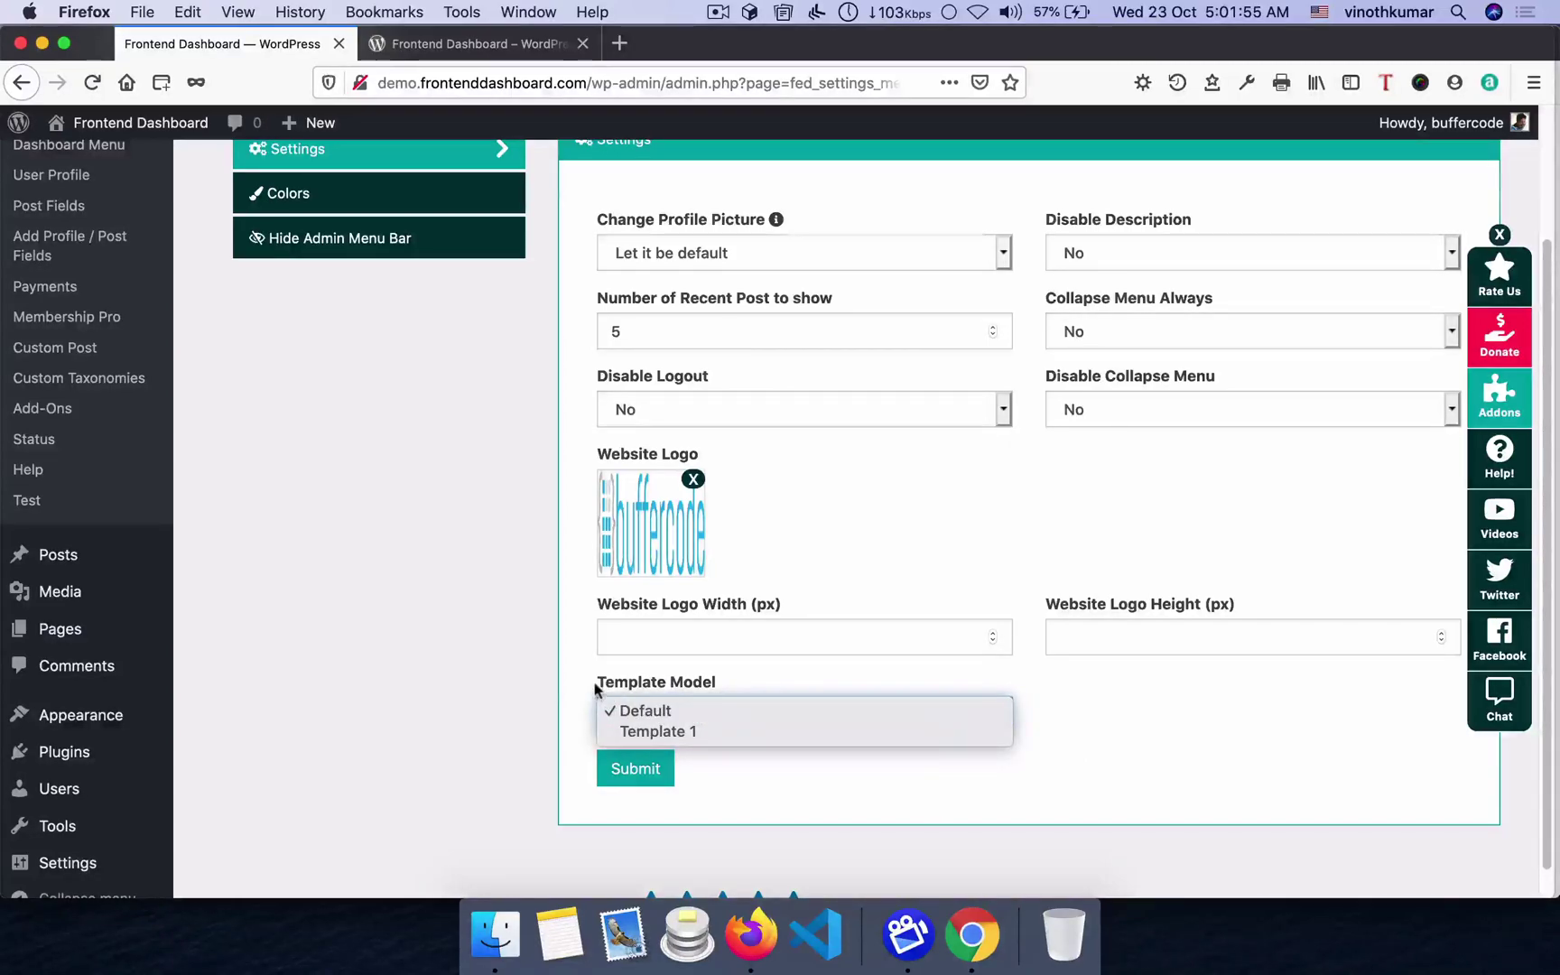
{"action": "left_click", "coordinate": [702, 731]}
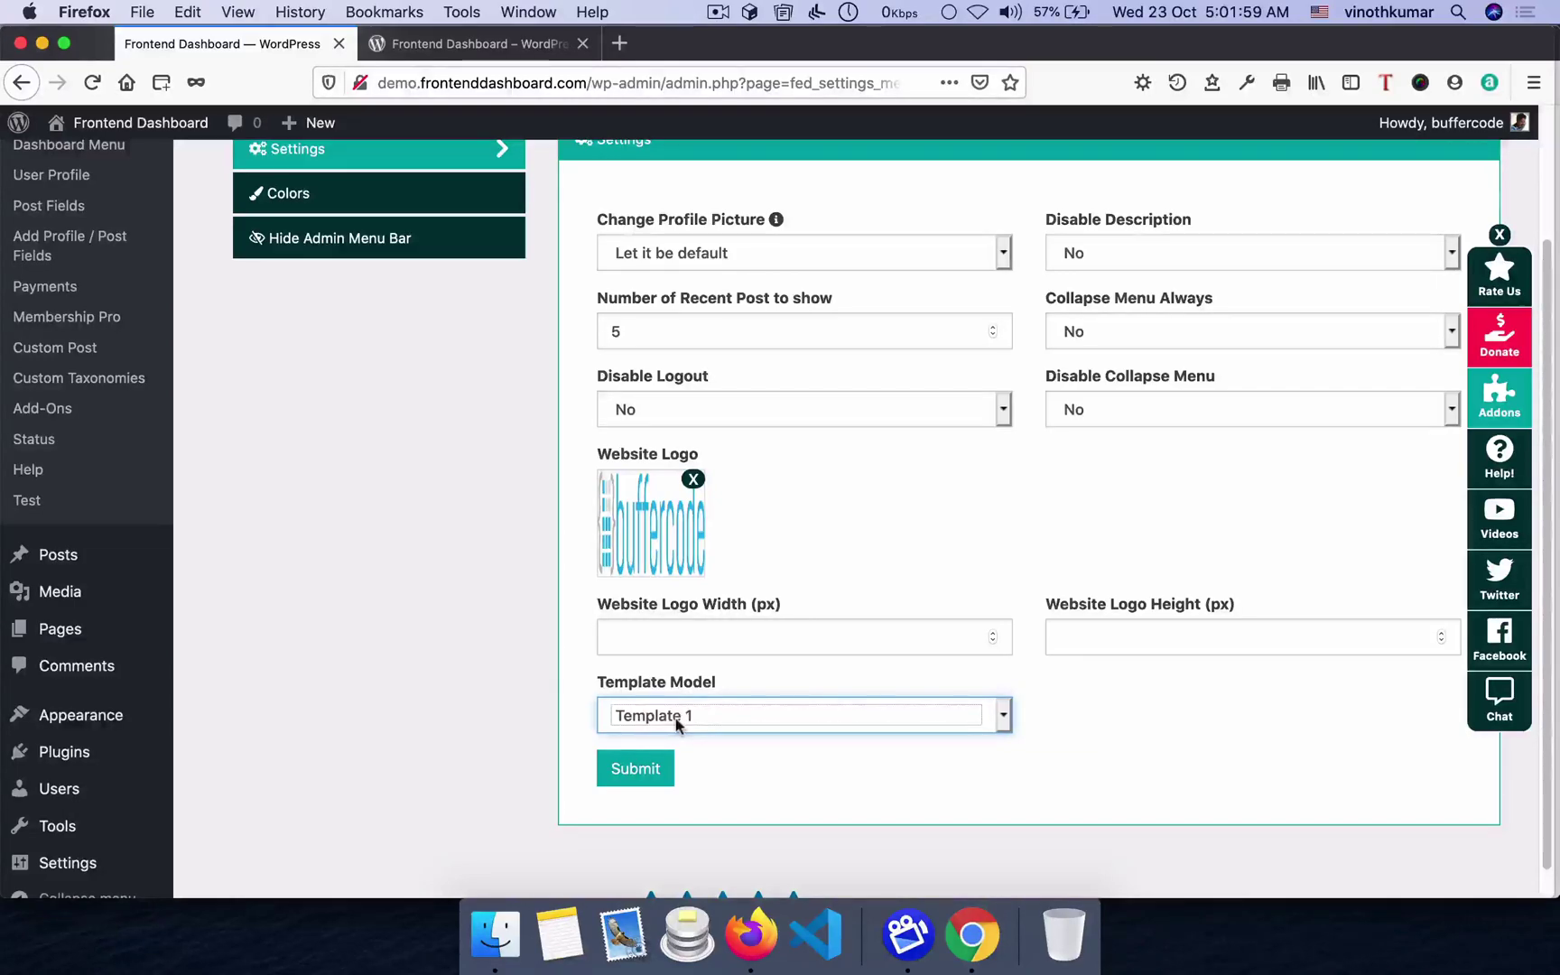
{"action": "left_click", "coordinate": [671, 758]}
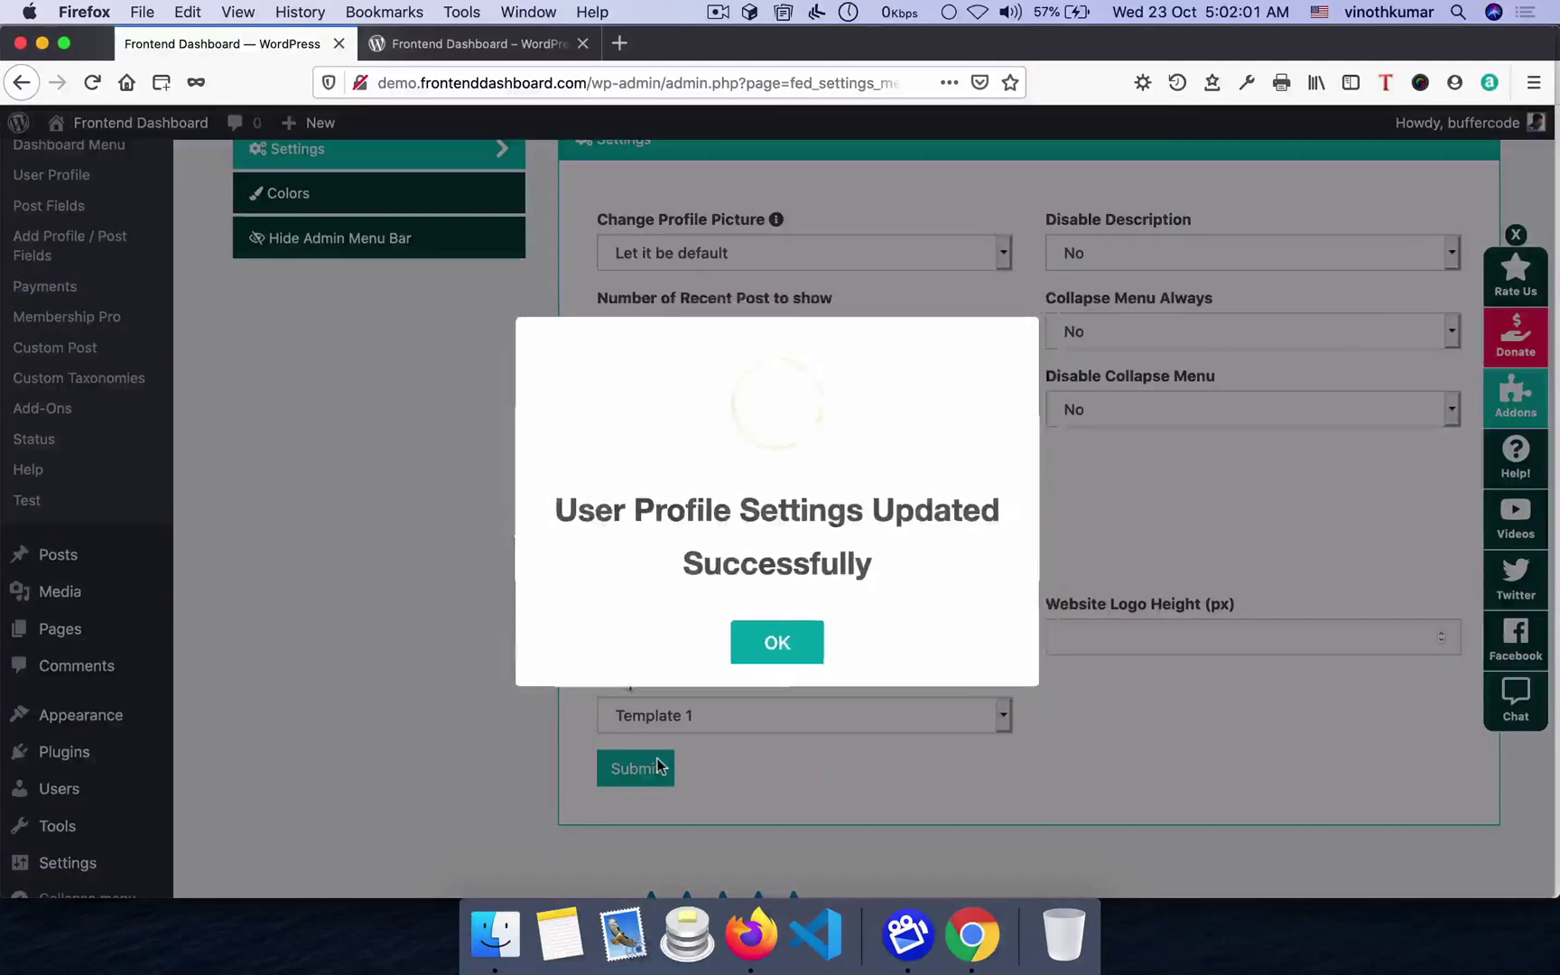
{"action": "left_click", "coordinate": [818, 643]}
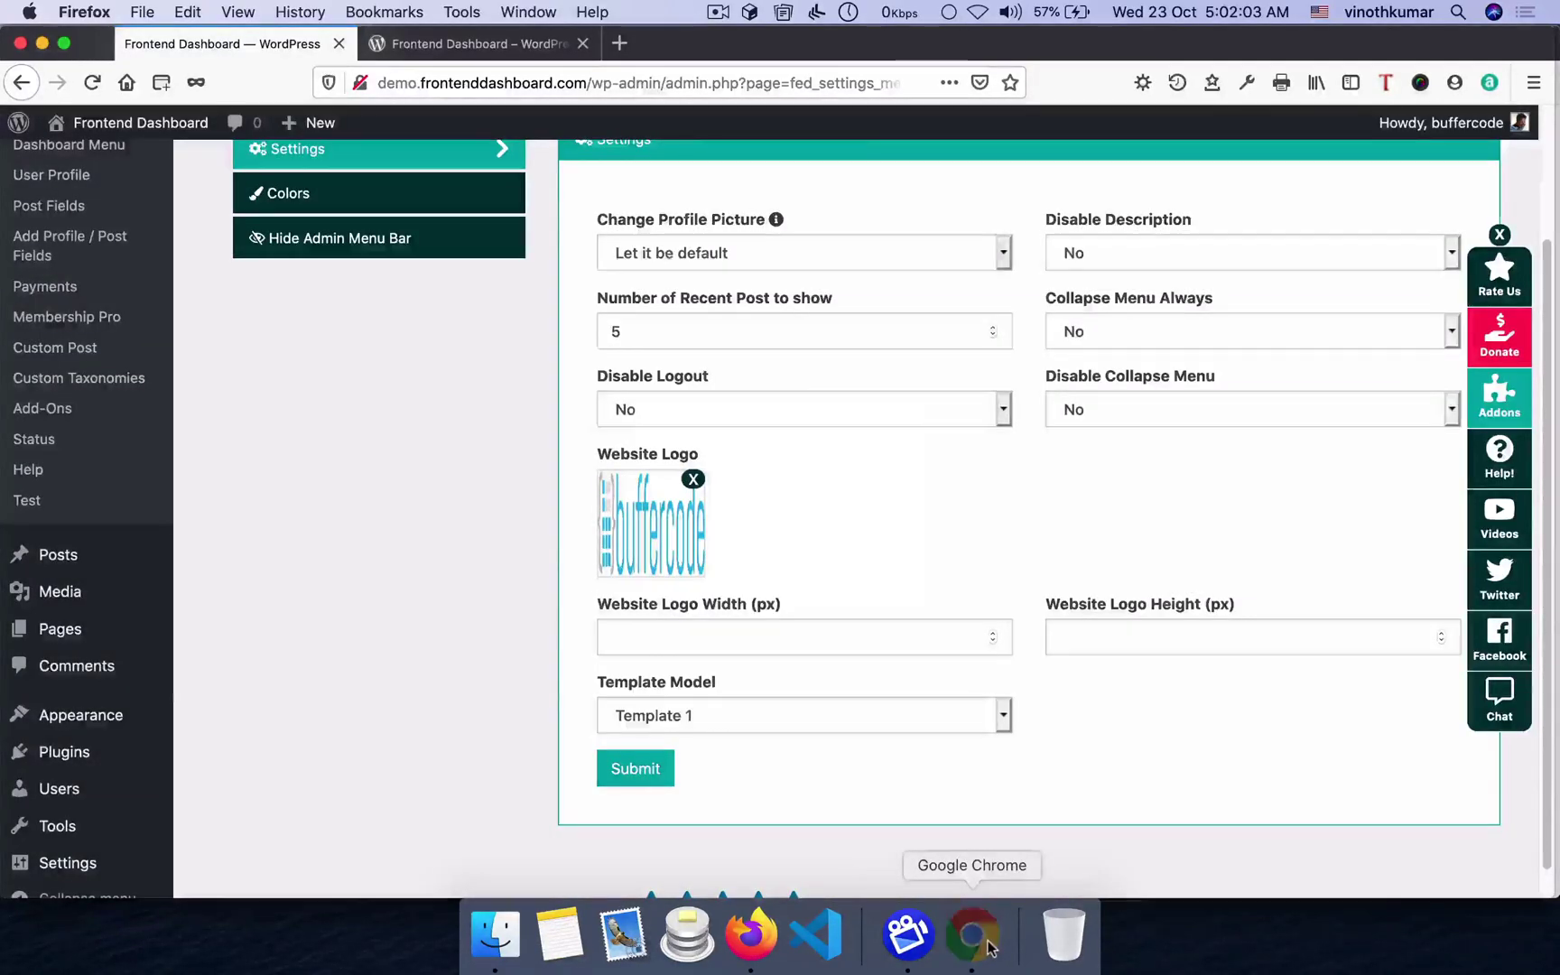
{"action": "left_click", "coordinate": [972, 934]}
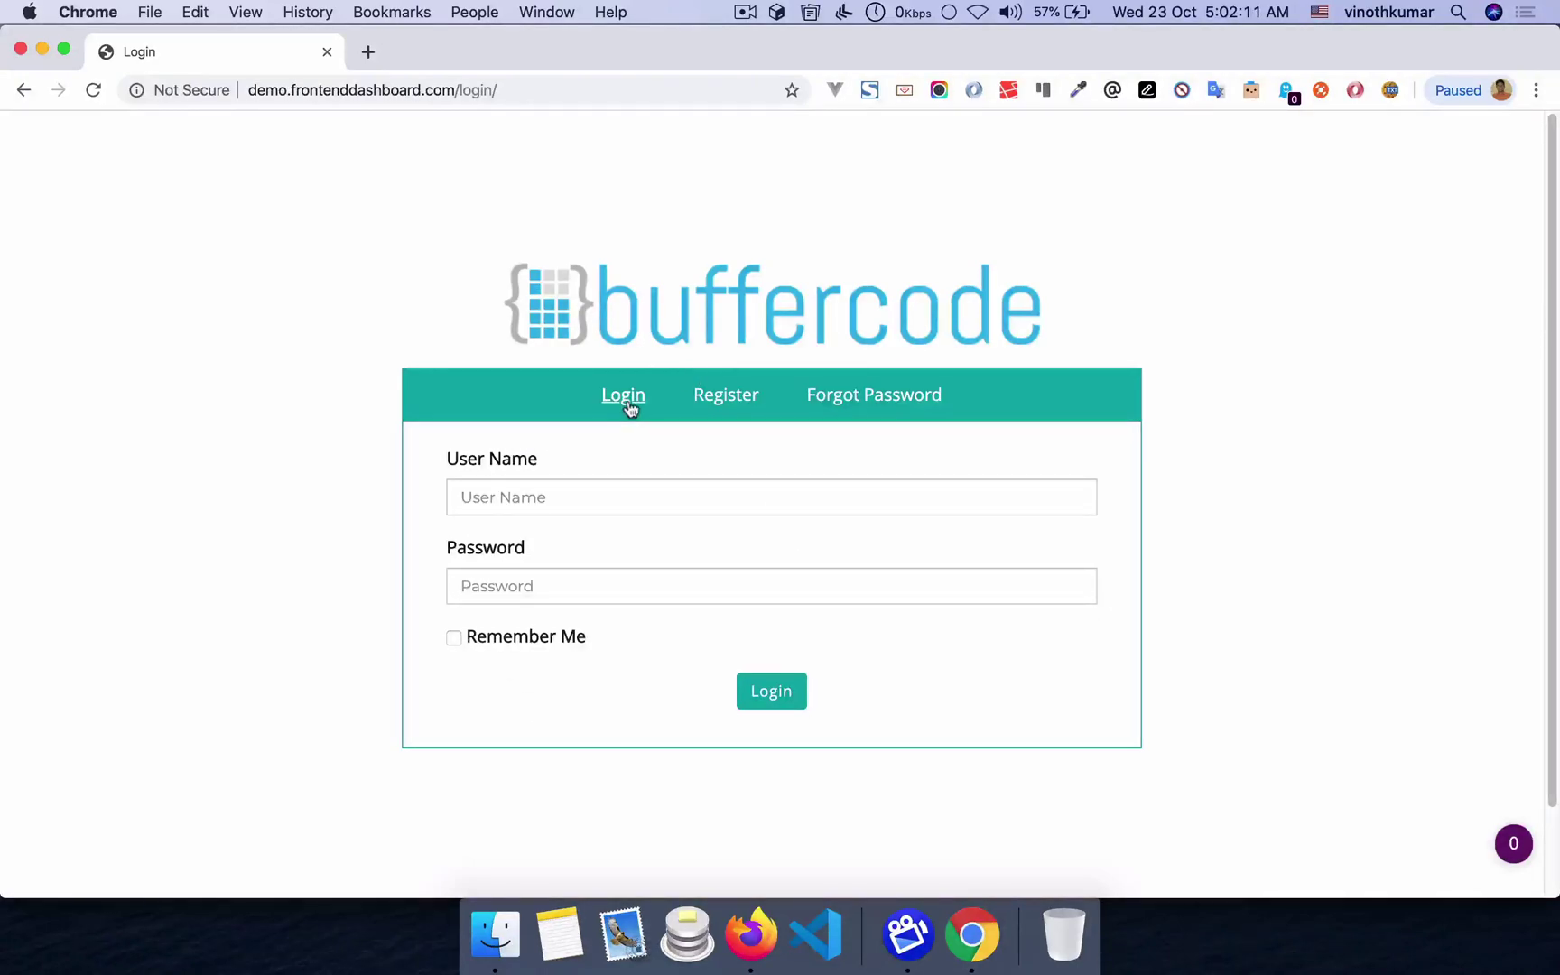
- Preview the Register and Forgot Password forms, then log in with the saved credentials
{"action": "left_click", "coordinate": [742, 395]}
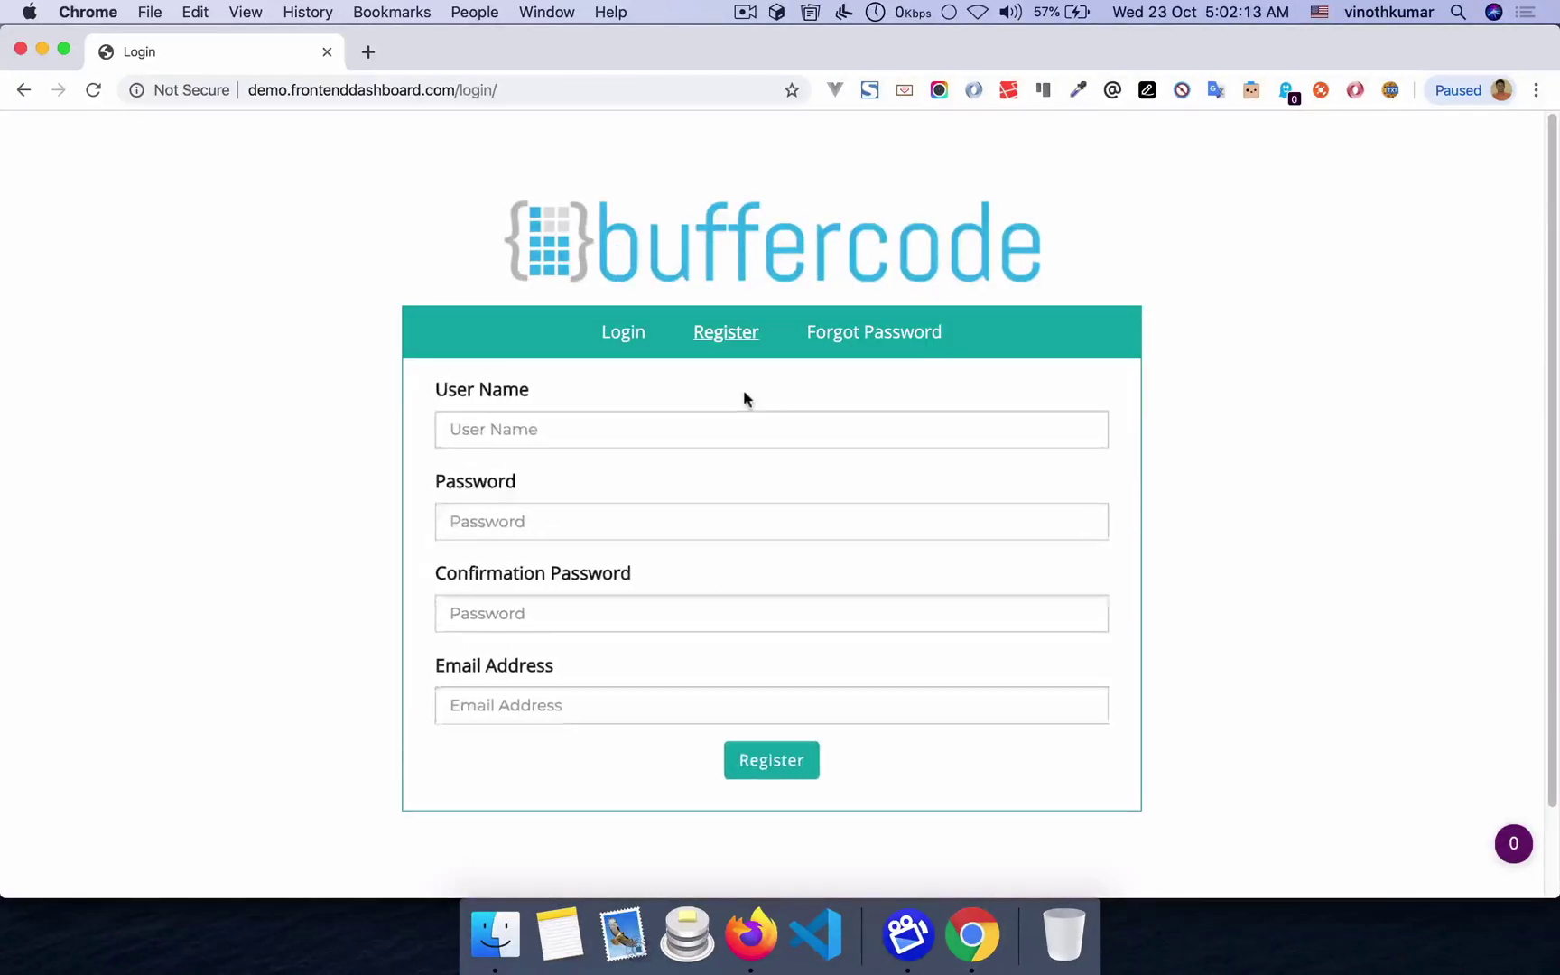
{"action": "left_click", "coordinate": [871, 343]}
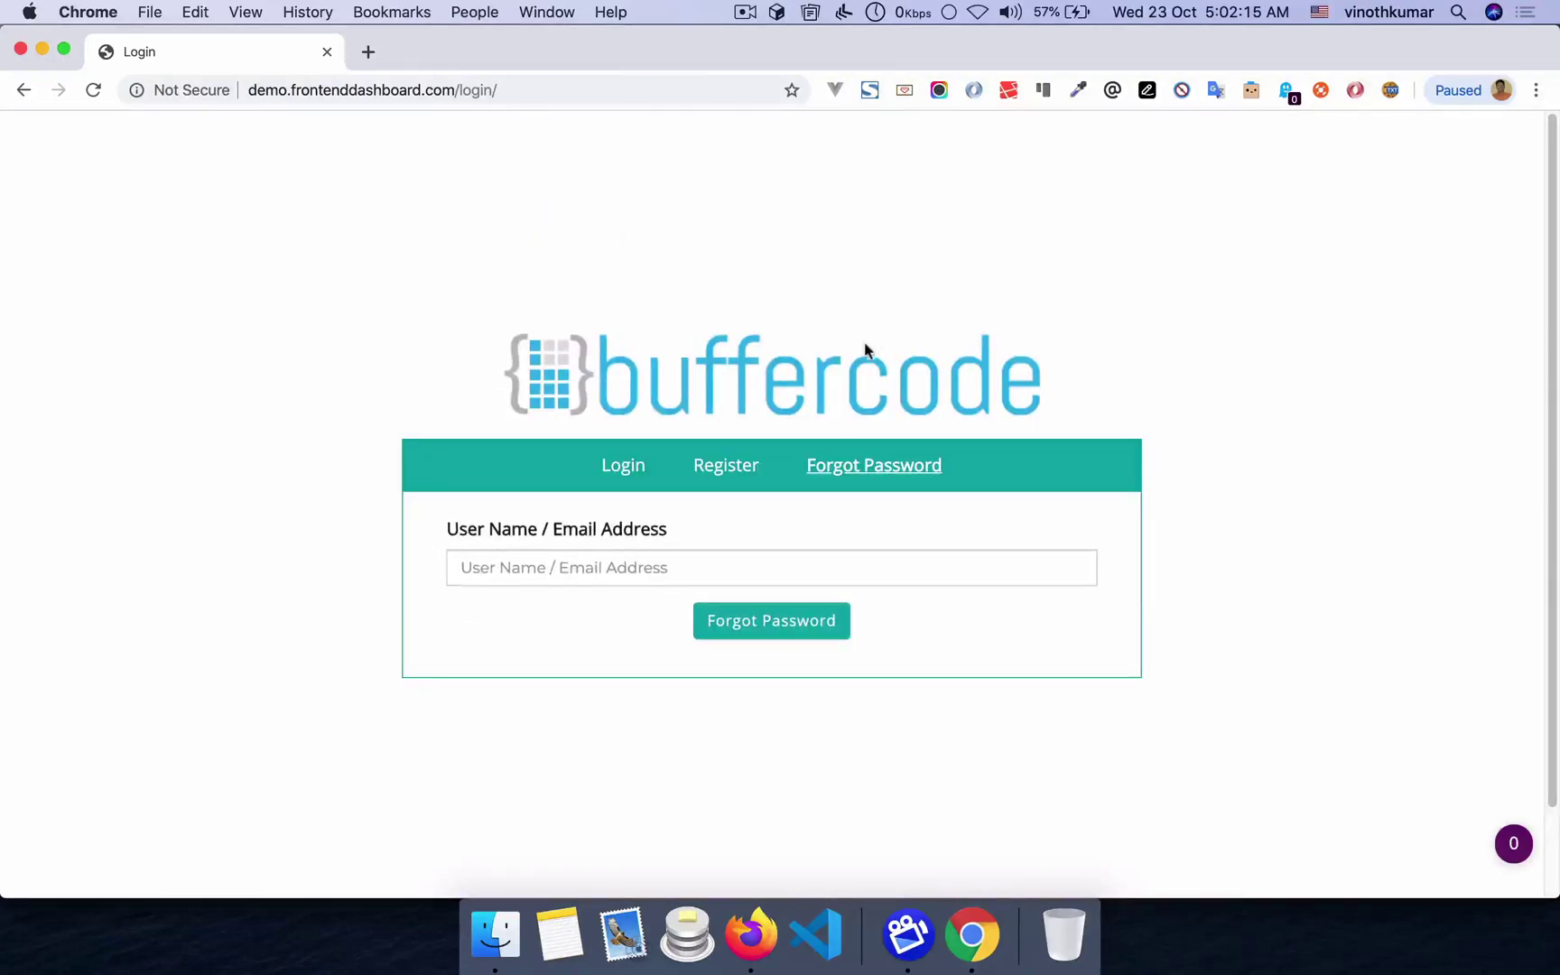
{"action": "left_click", "coordinate": [643, 474]}
{"action": "left_click", "coordinate": [637, 494]}
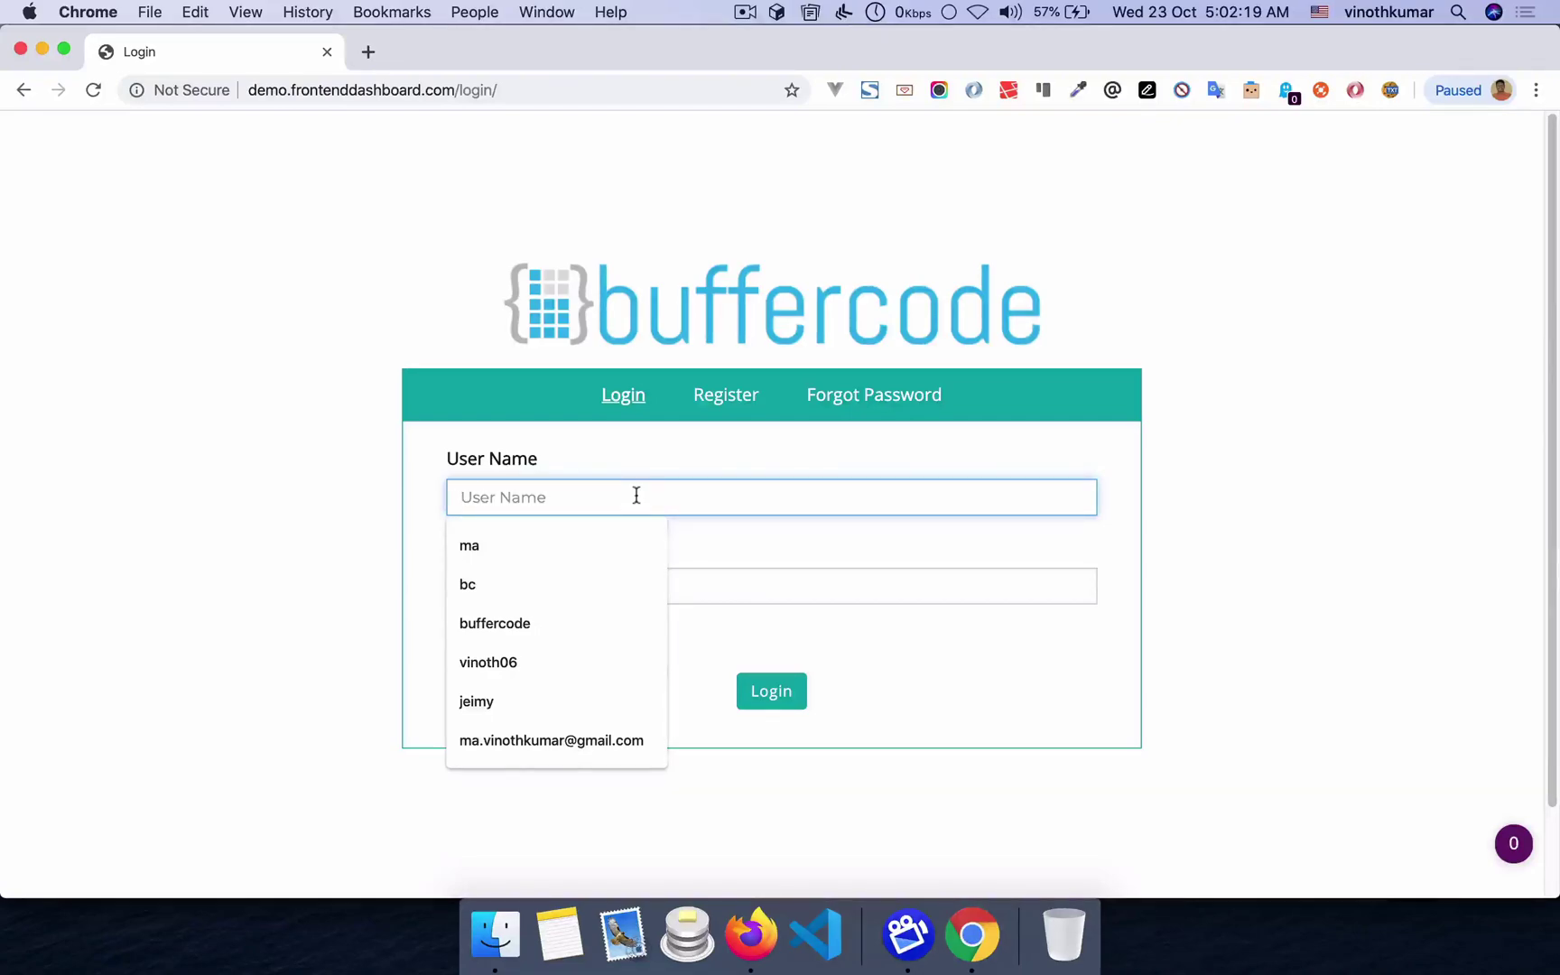
{"action": "type", "text": "buffercode"}
{"action": "key", "text": "Tab"}
{"action": "type", "text": "b"}
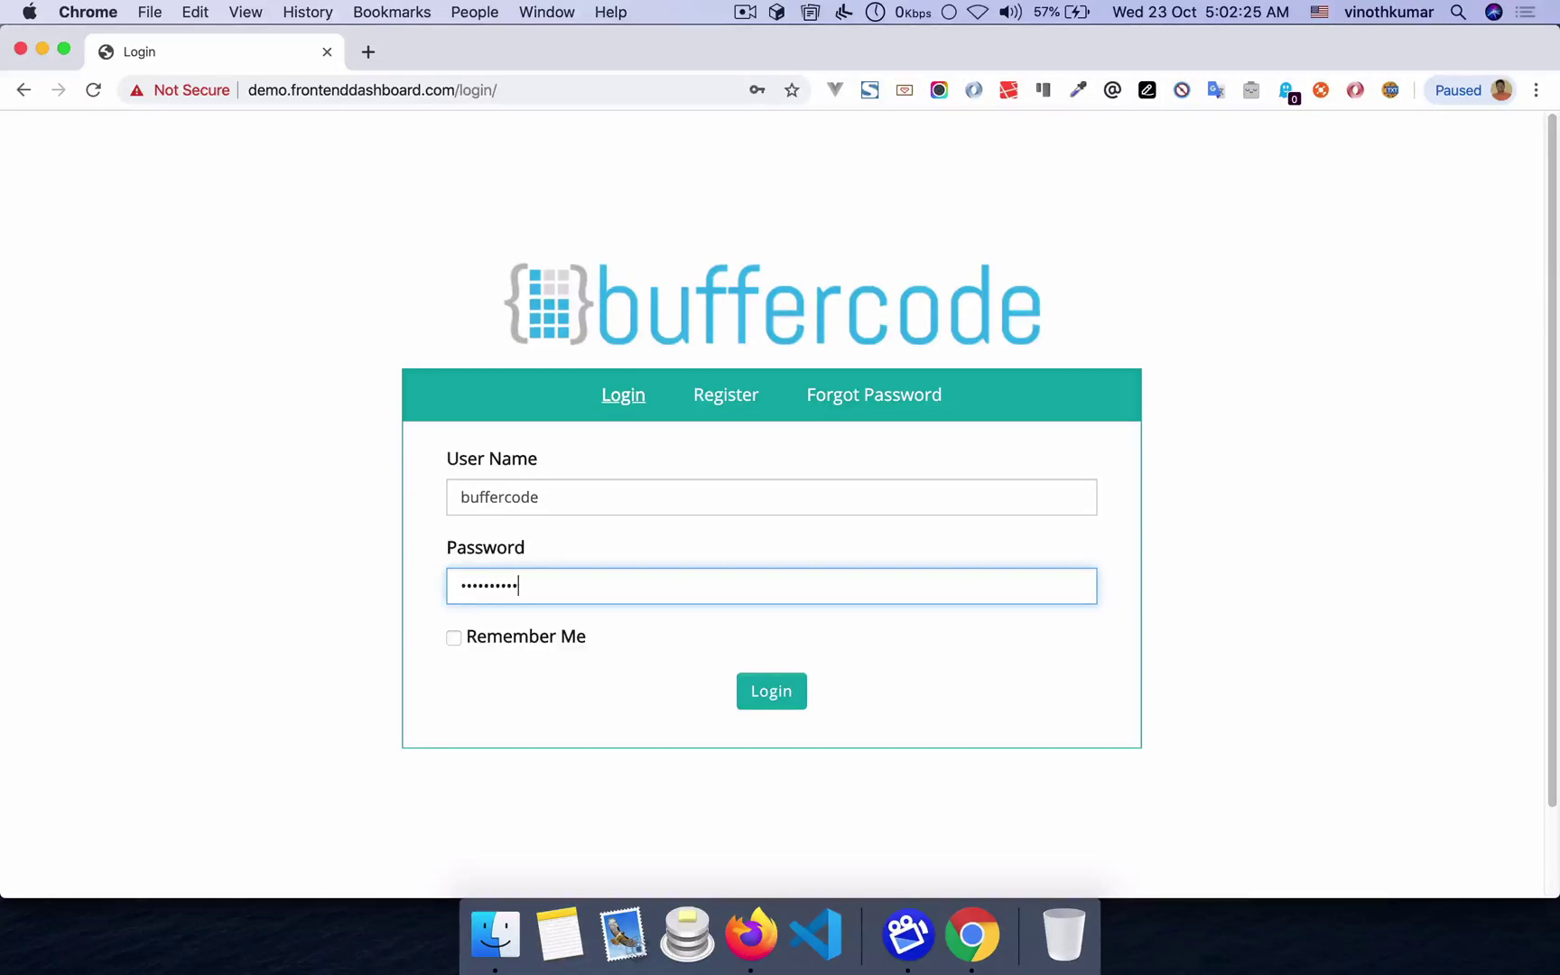
{"action": "left_click", "coordinate": [772, 693]}
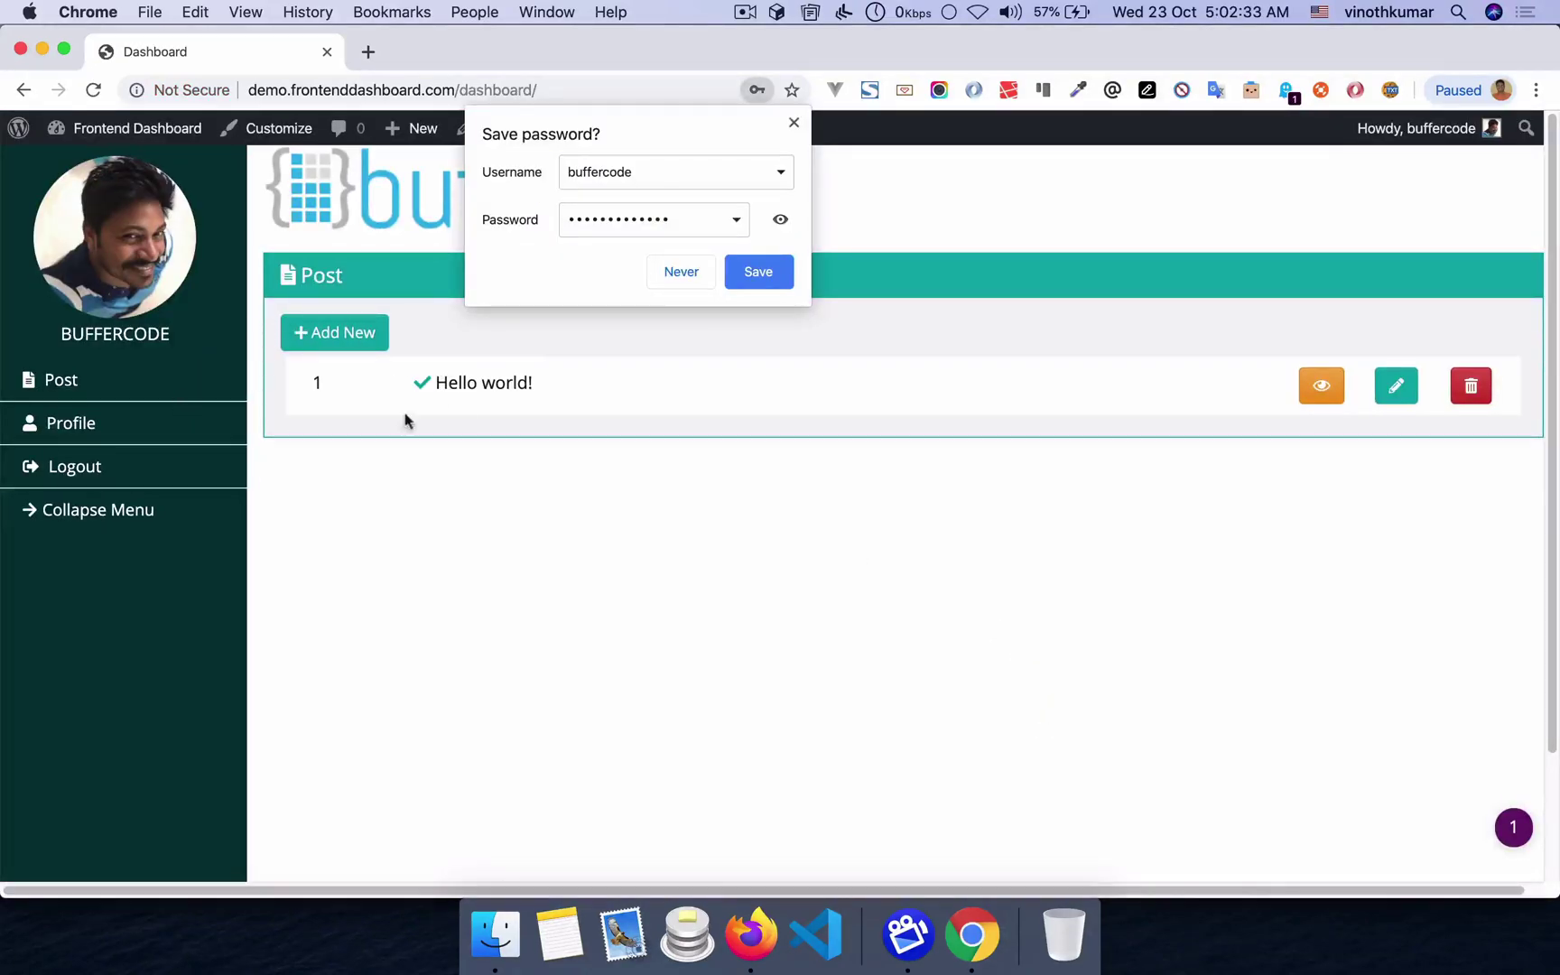
{"action": "left_click", "coordinate": [777, 272]}
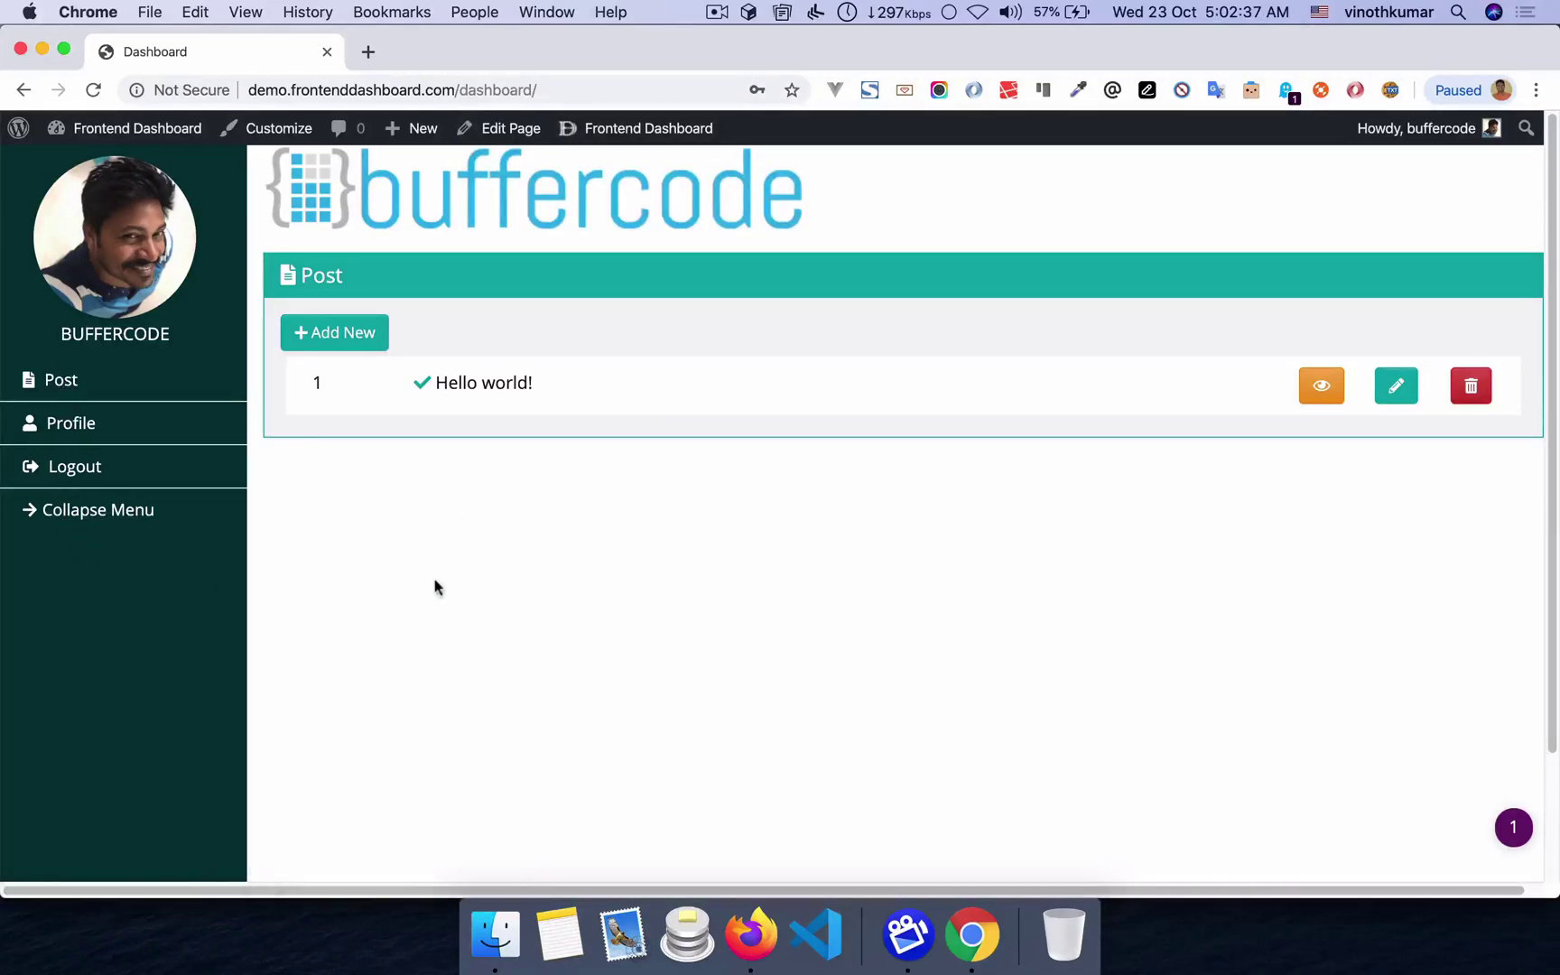
- Check the dashboard's Profile and Post pages showing the new logo, then return to WordPress
{"action": "left_click", "coordinate": [86, 426]}
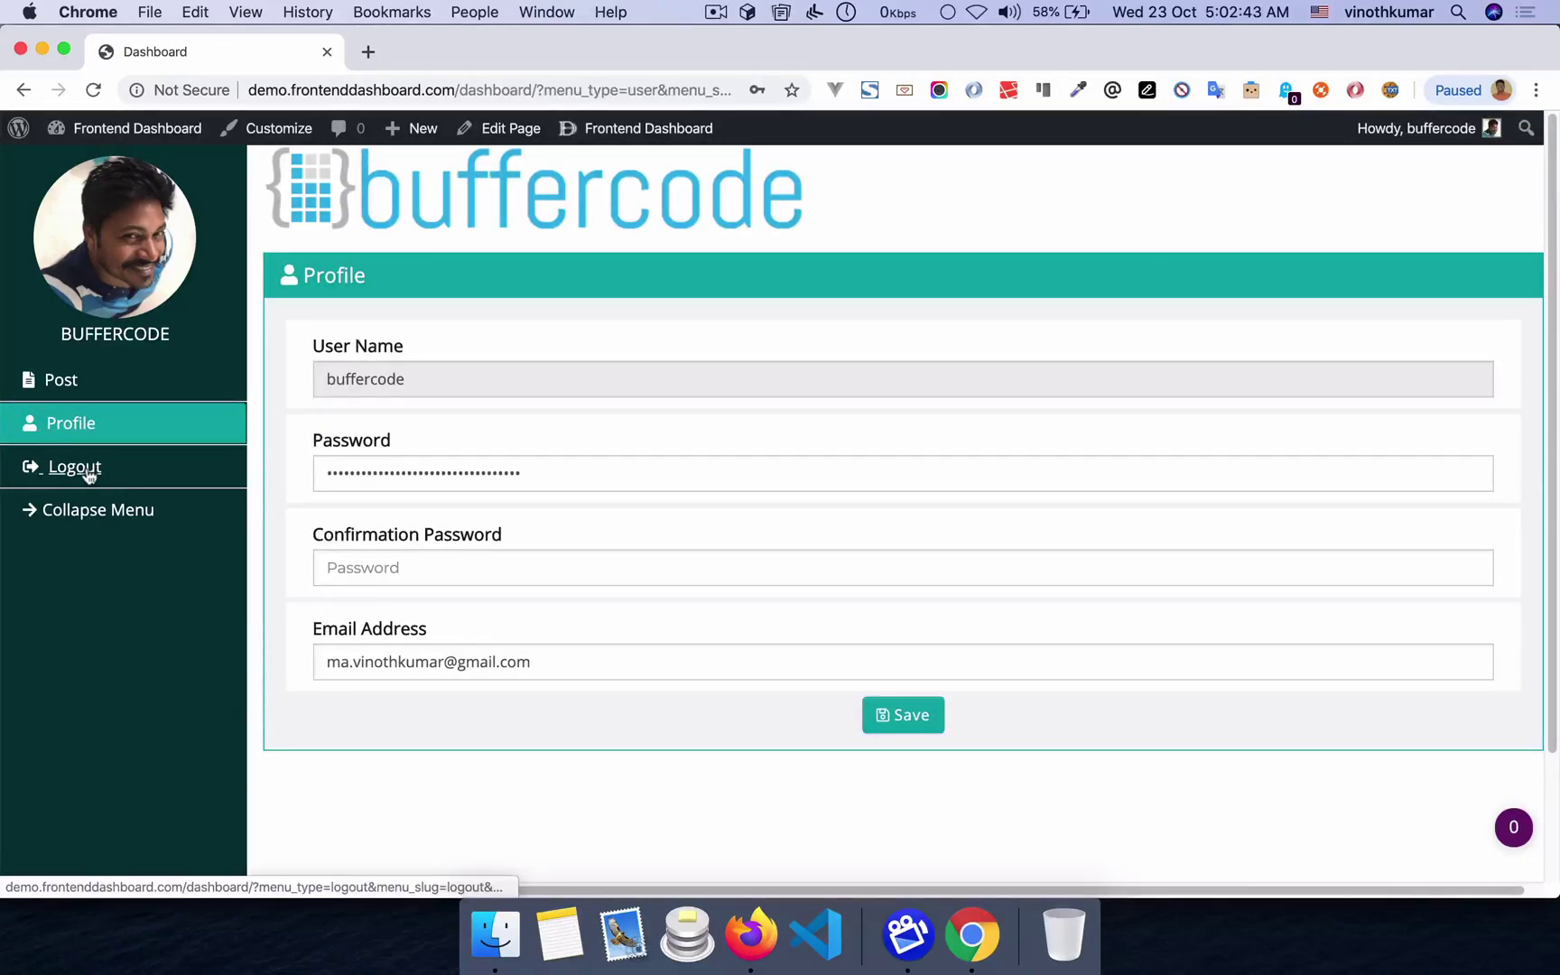
{"action": "left_click", "coordinate": [62, 380]}
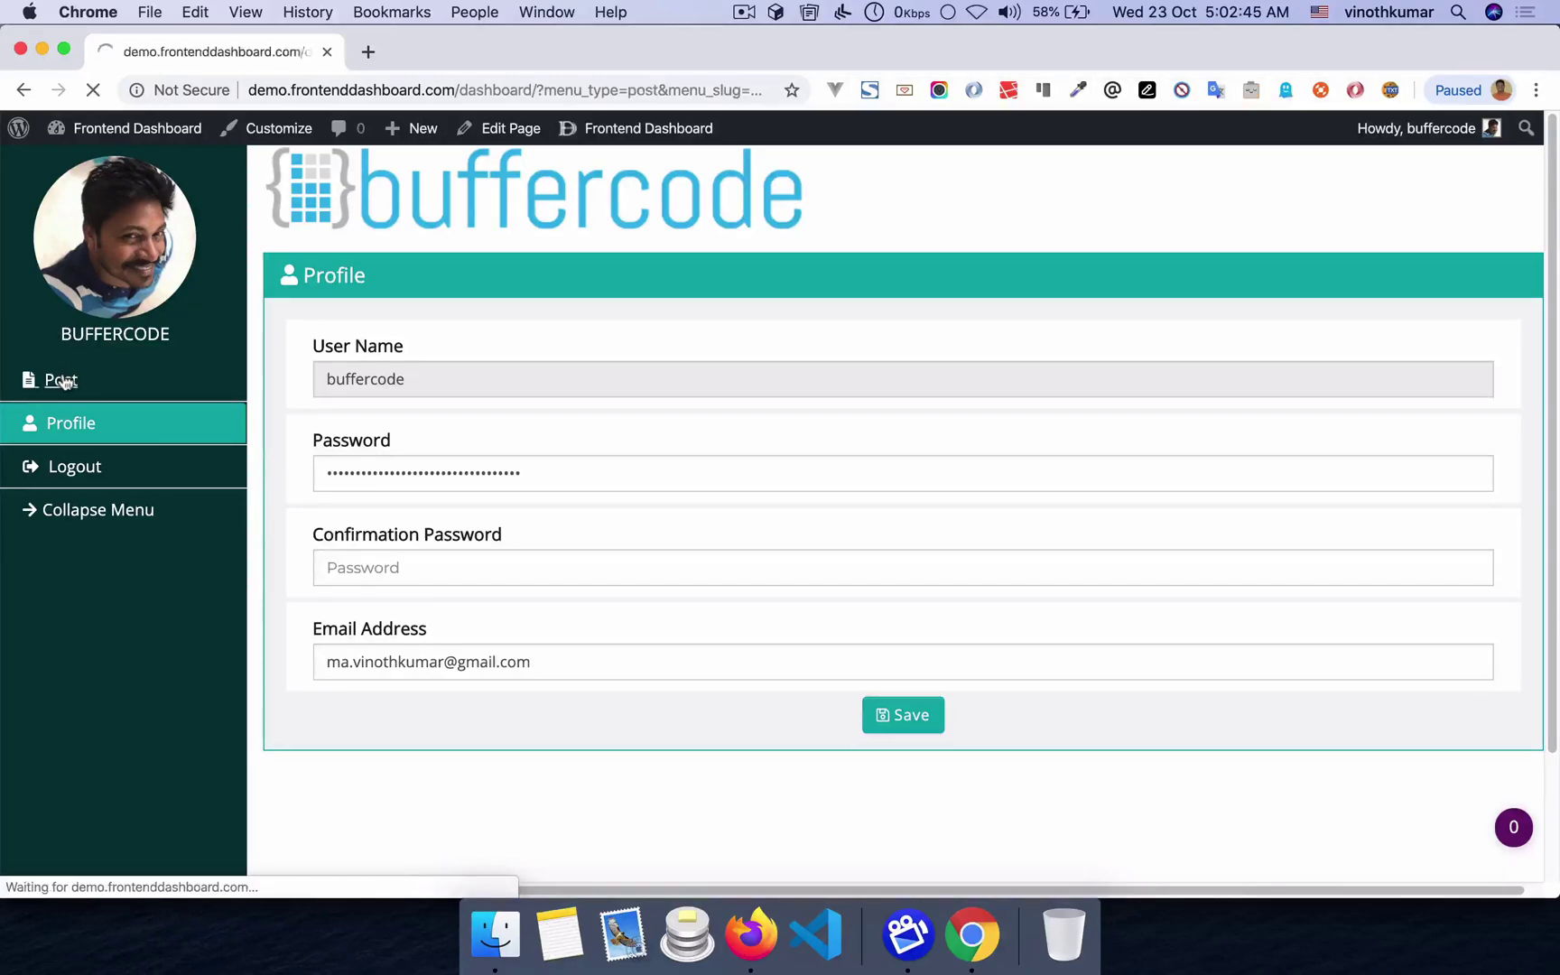
{"action": "left_click", "coordinate": [758, 943]}
{"action": "scroll", "coordinate": [453, 505], "scroll_direction": "up", "scroll_amount": 3}
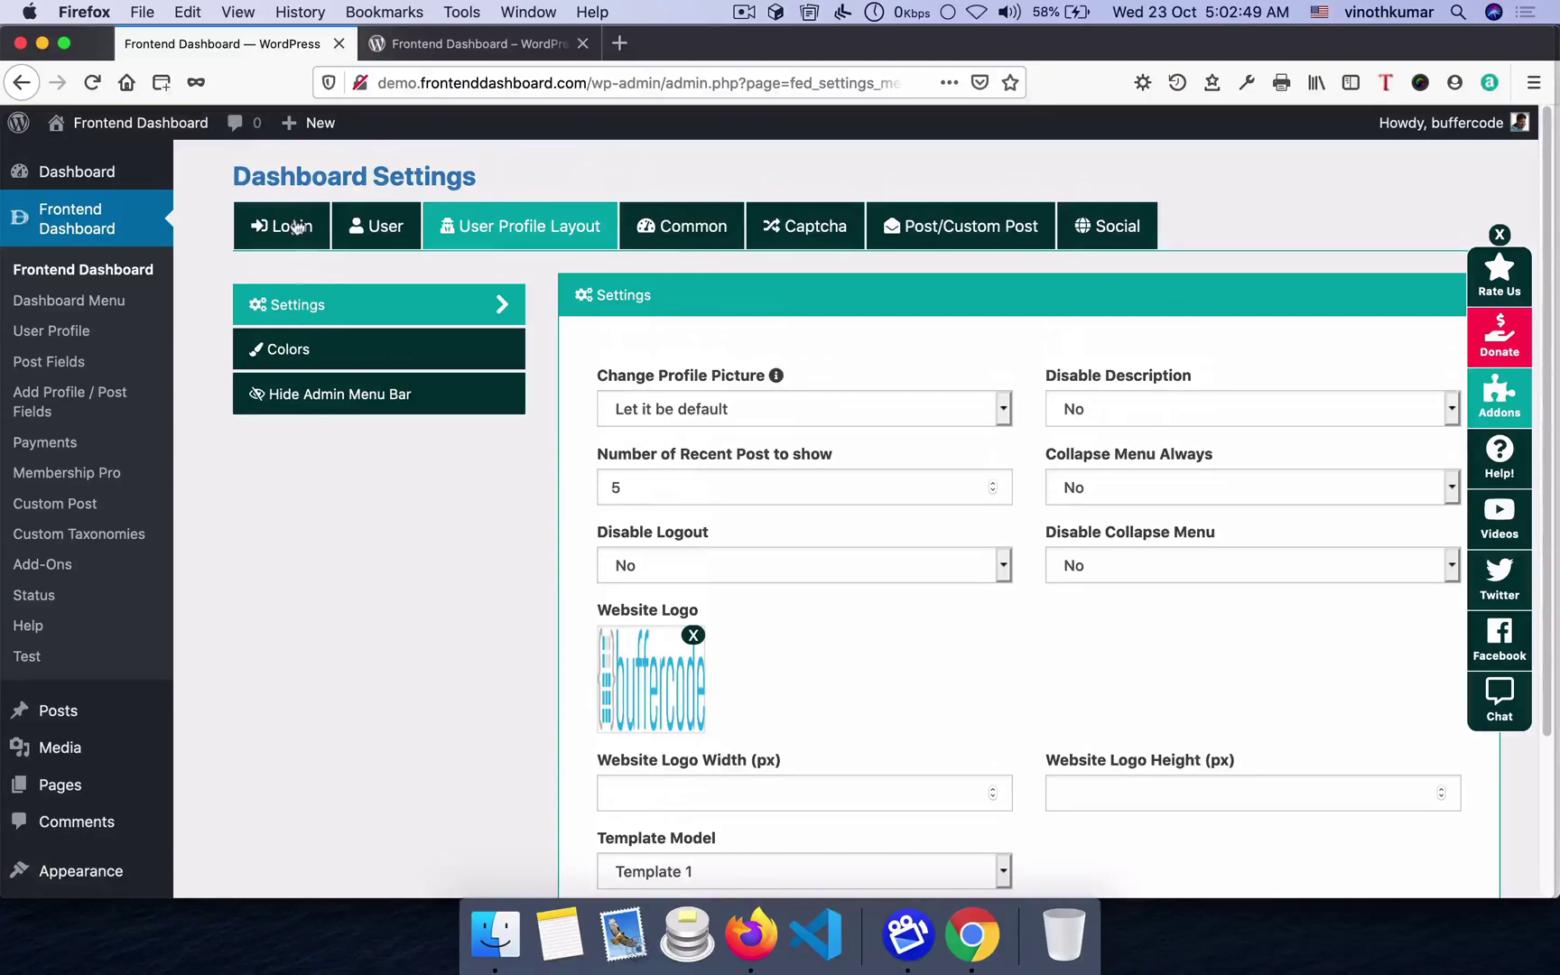
- Open Login > Register settings and log out of the frontend dashboard via the Howdy menu
{"action": "left_click", "coordinate": [297, 226]}
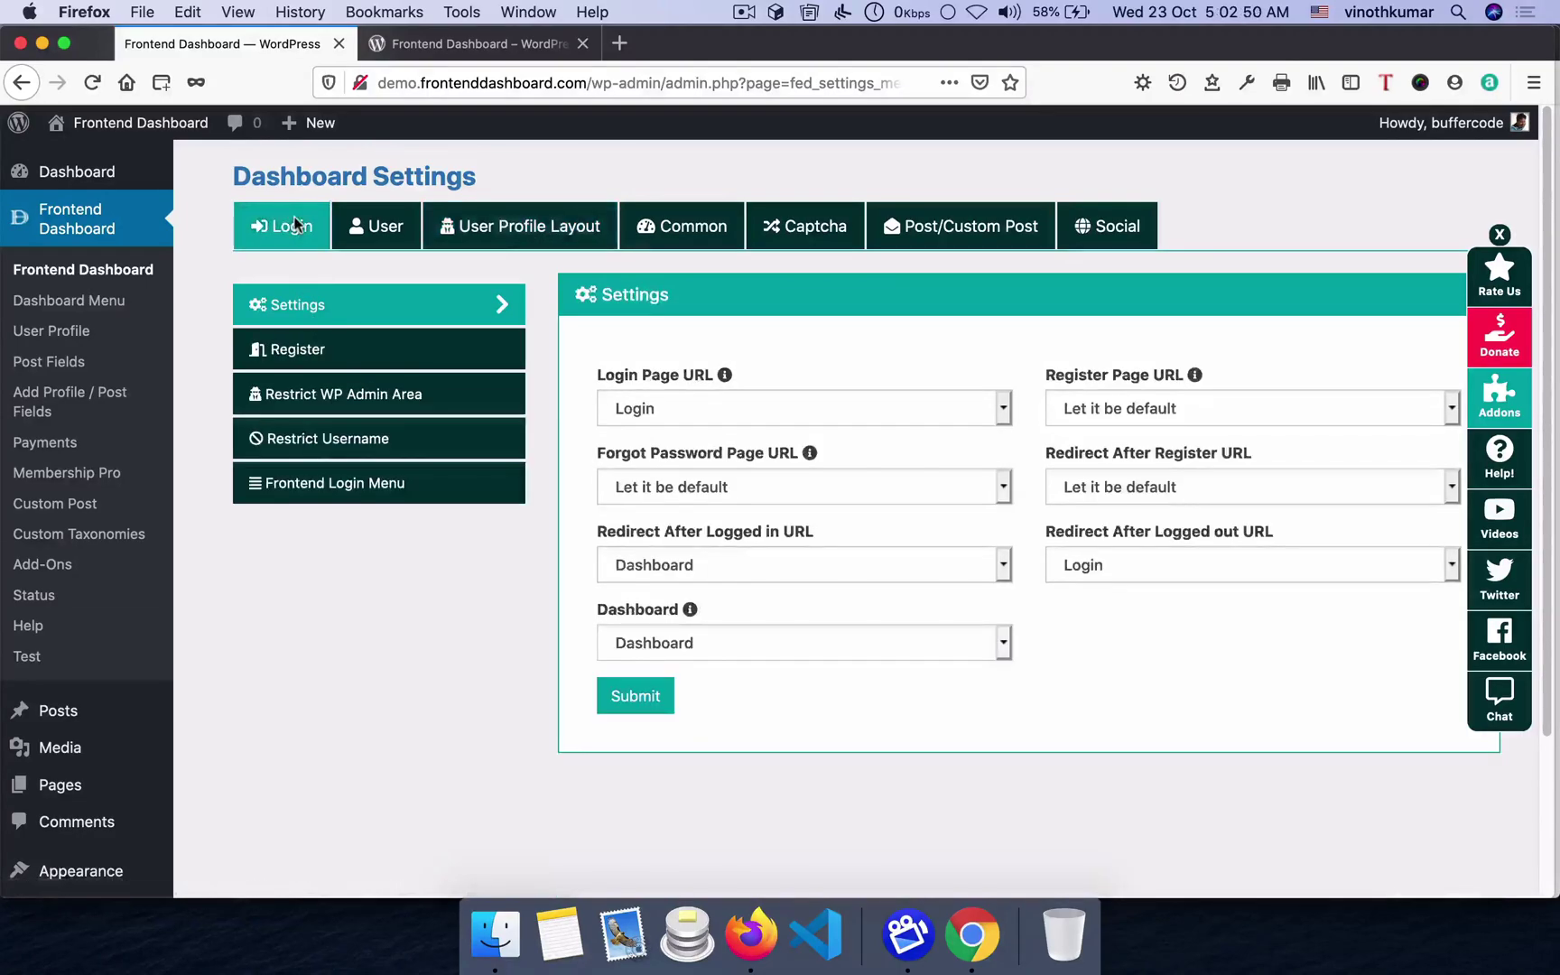
{"action": "left_click", "coordinate": [308, 353]}
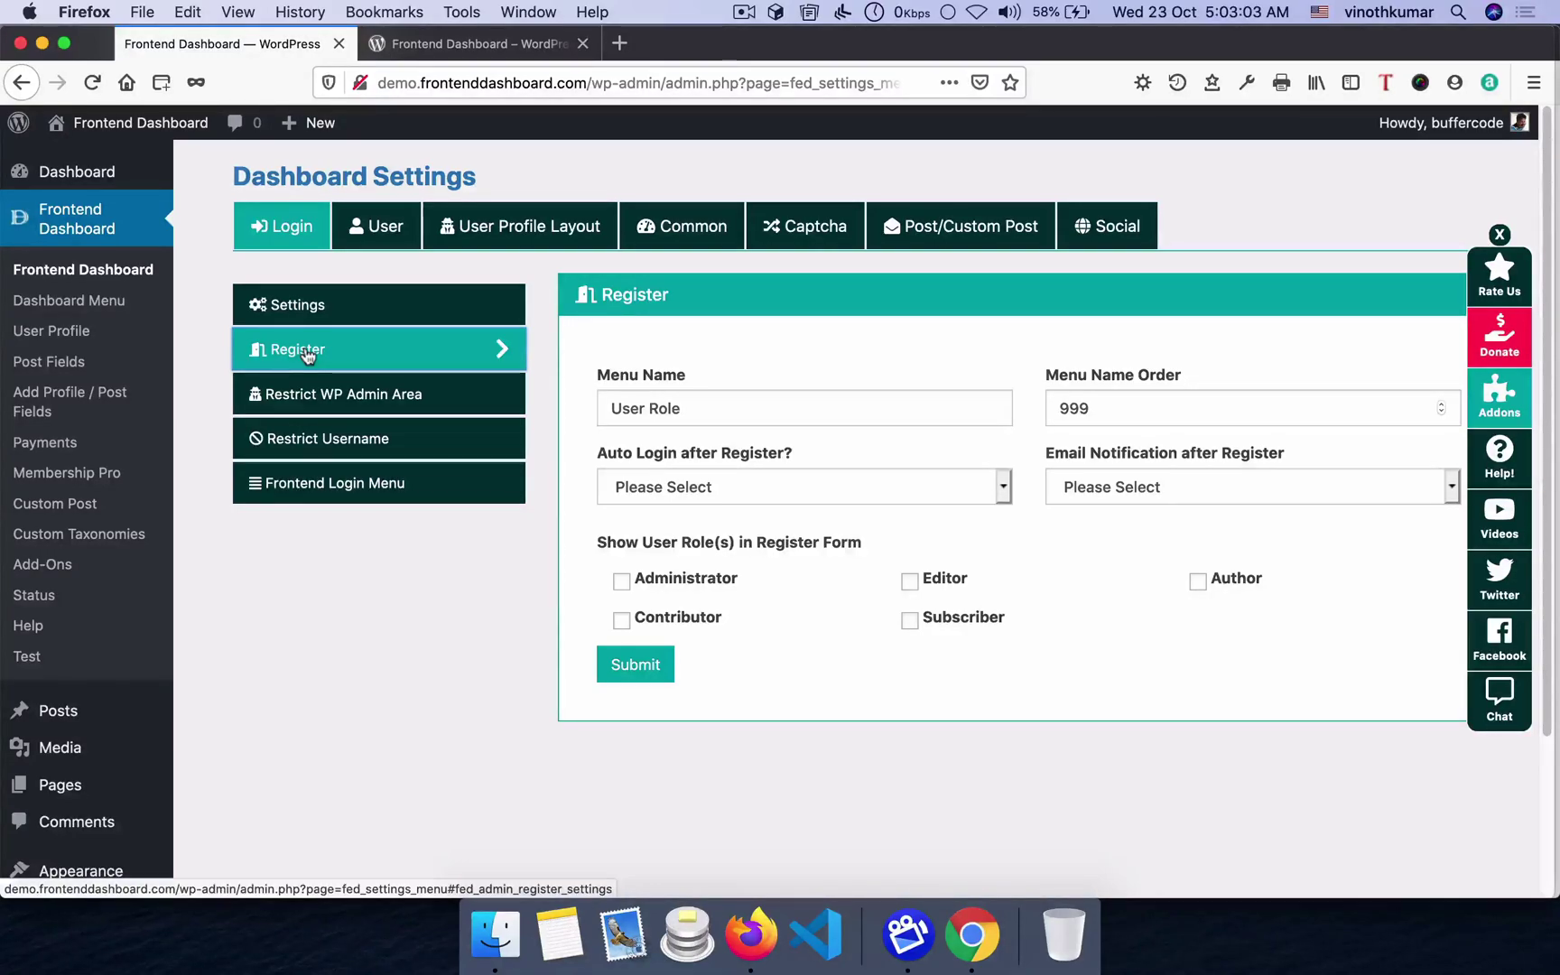
{"action": "left_click", "coordinate": [993, 939]}
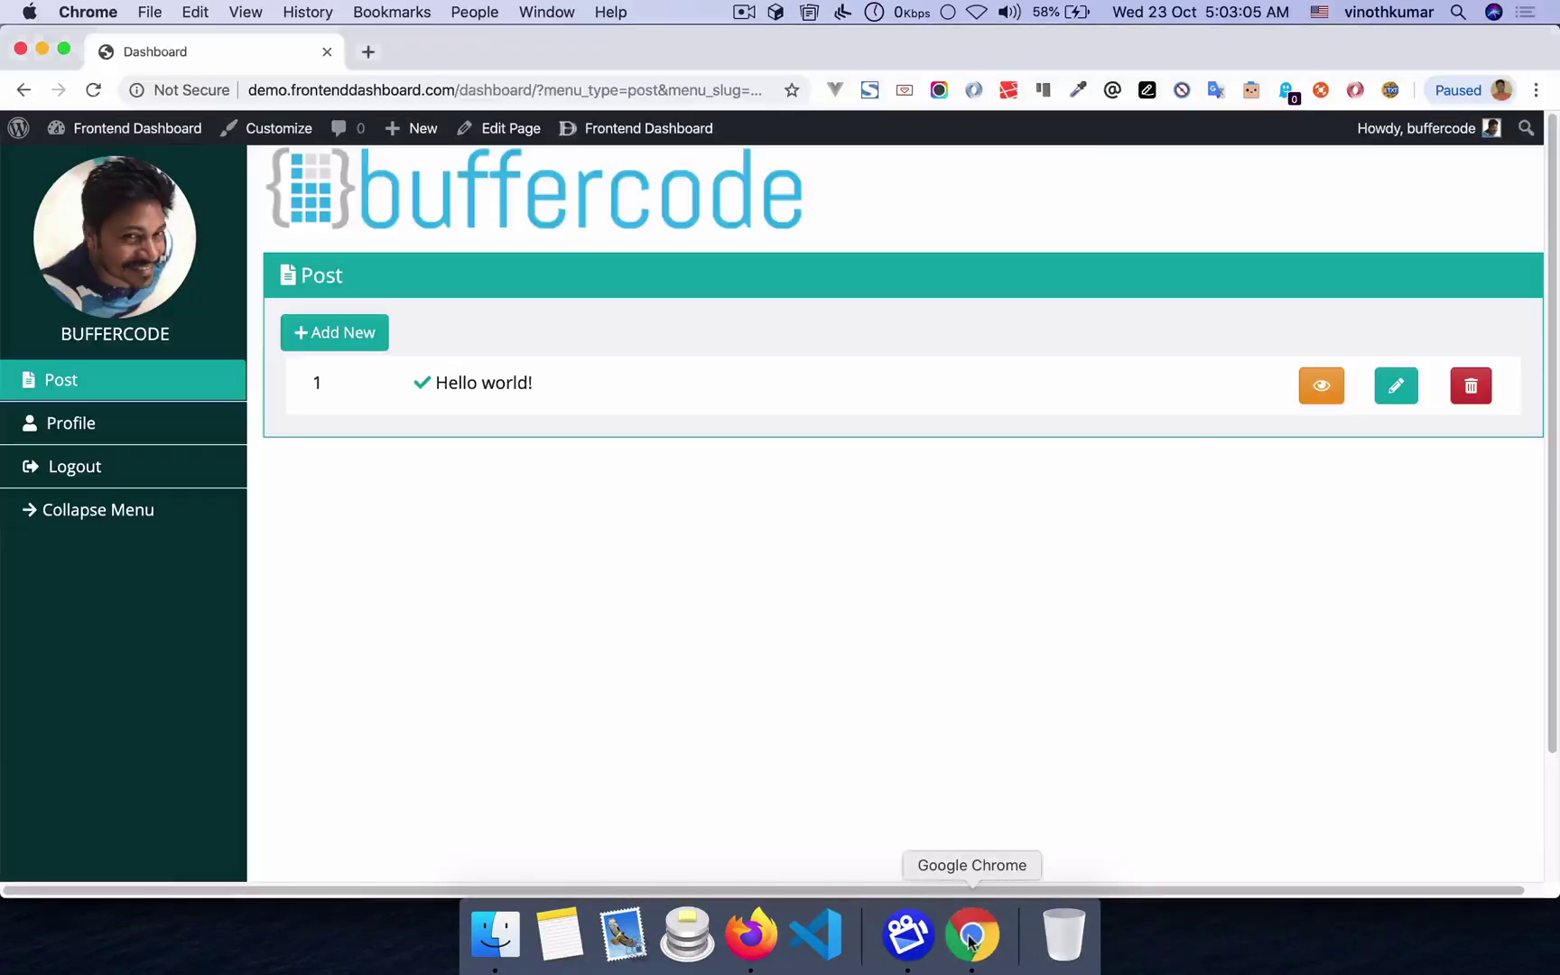
{"action": "mouse_move", "coordinate": [1415, 128]}
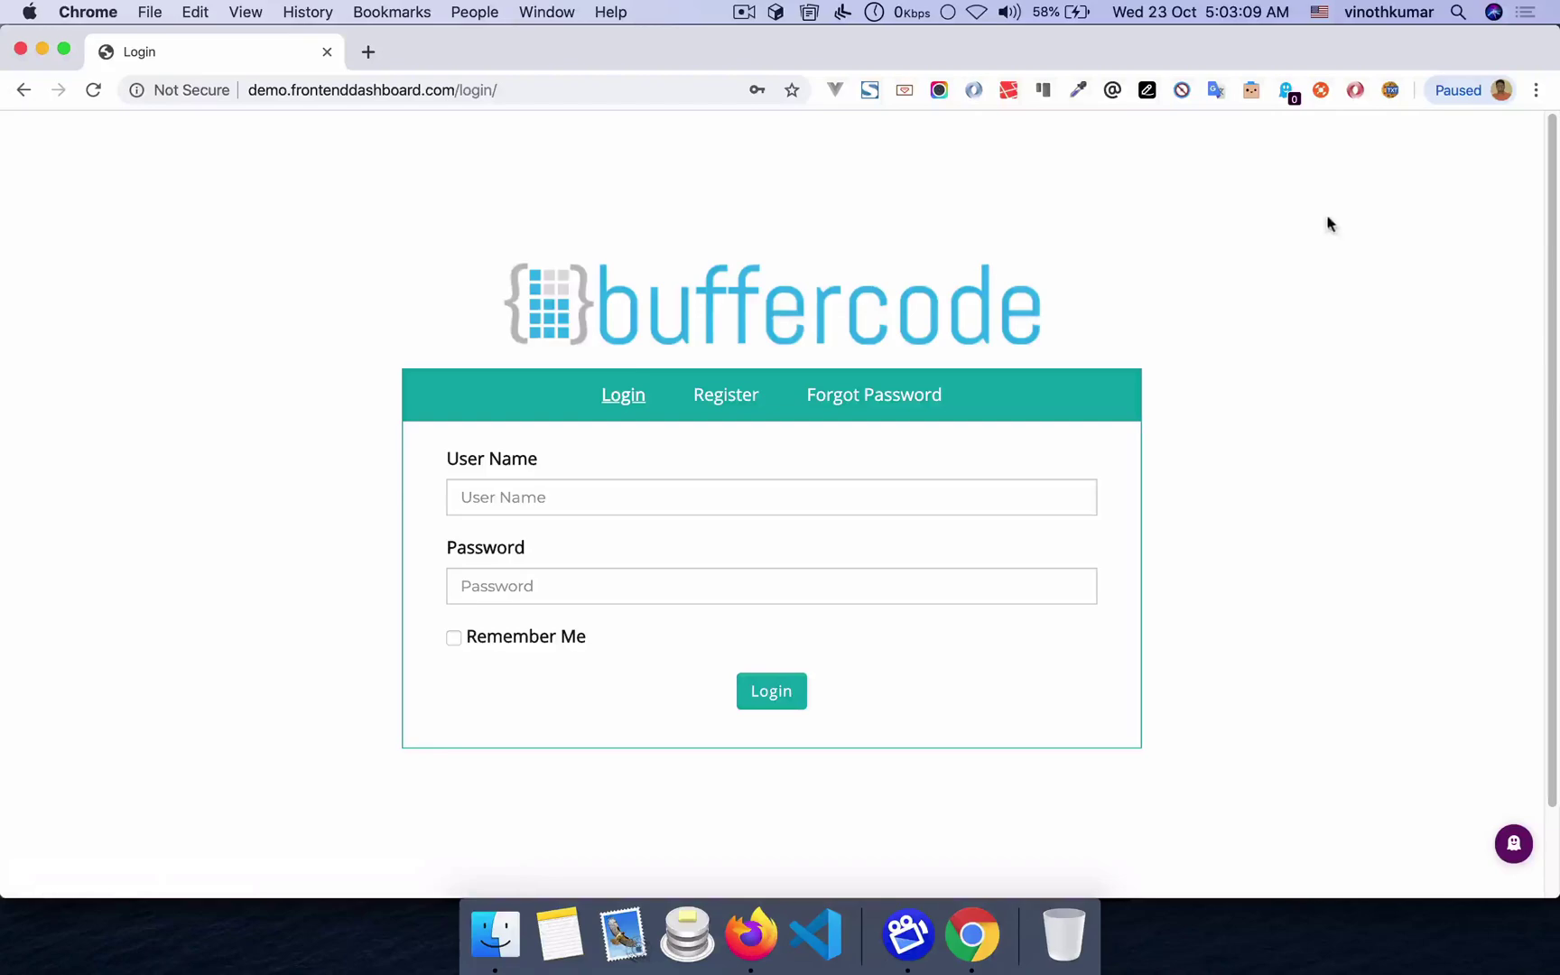
{"action": "key", "text": "super+Tab"}
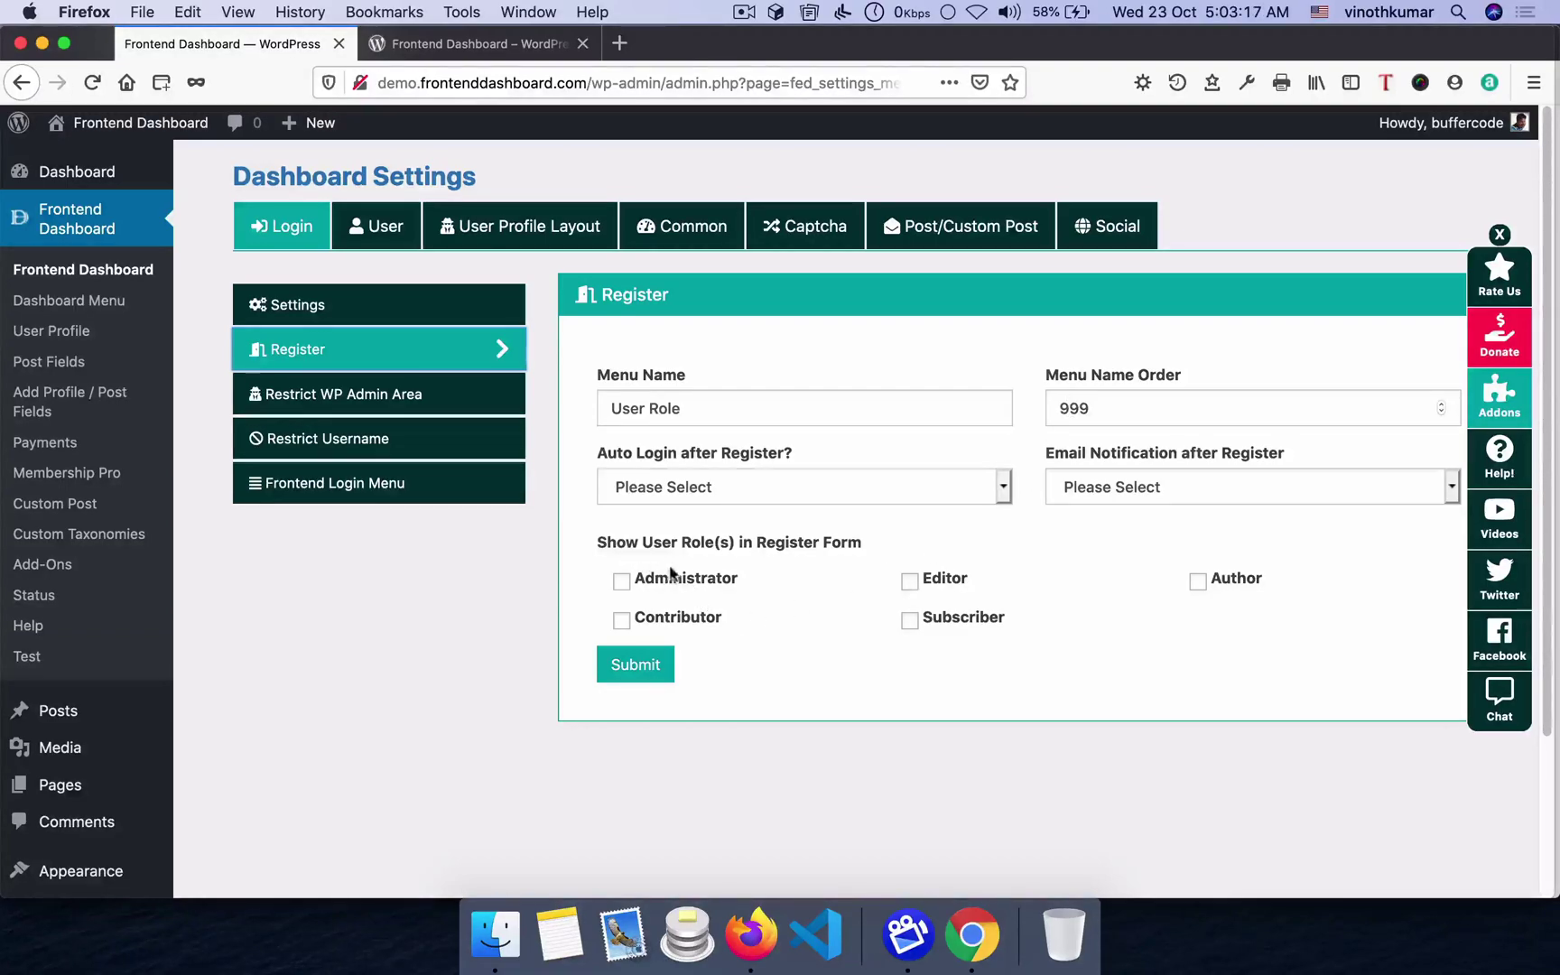
- Review the registration form, then tick Author, Subscriber and Contributor for the register form and save
{"action": "left_click", "coordinate": [968, 939]}
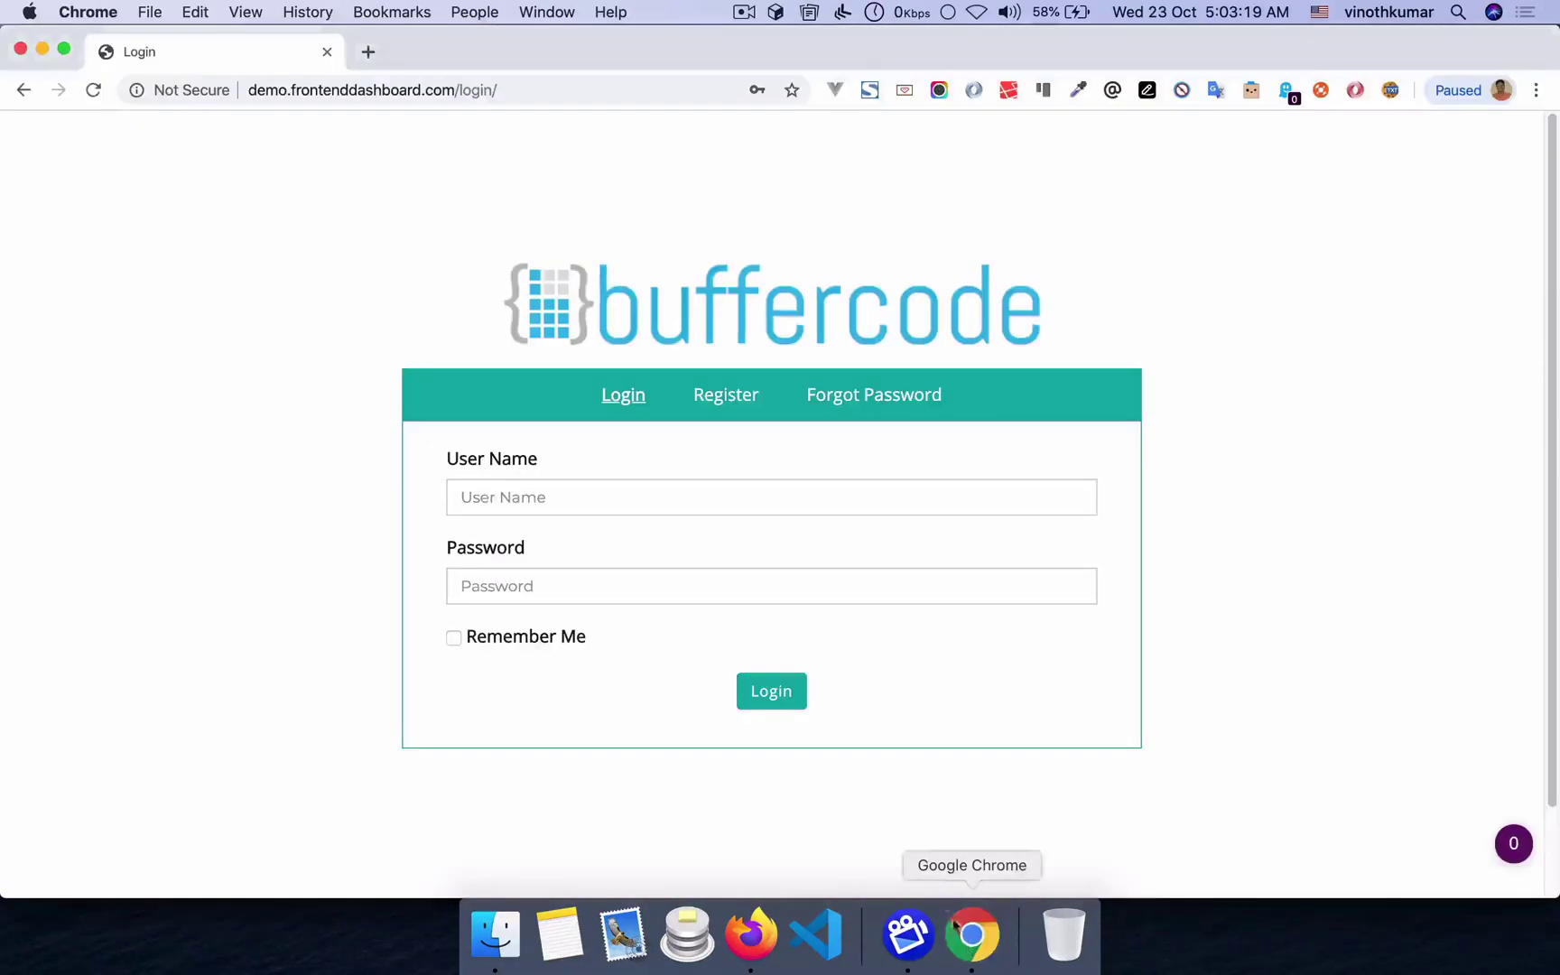
{"action": "left_click", "coordinate": [722, 400]}
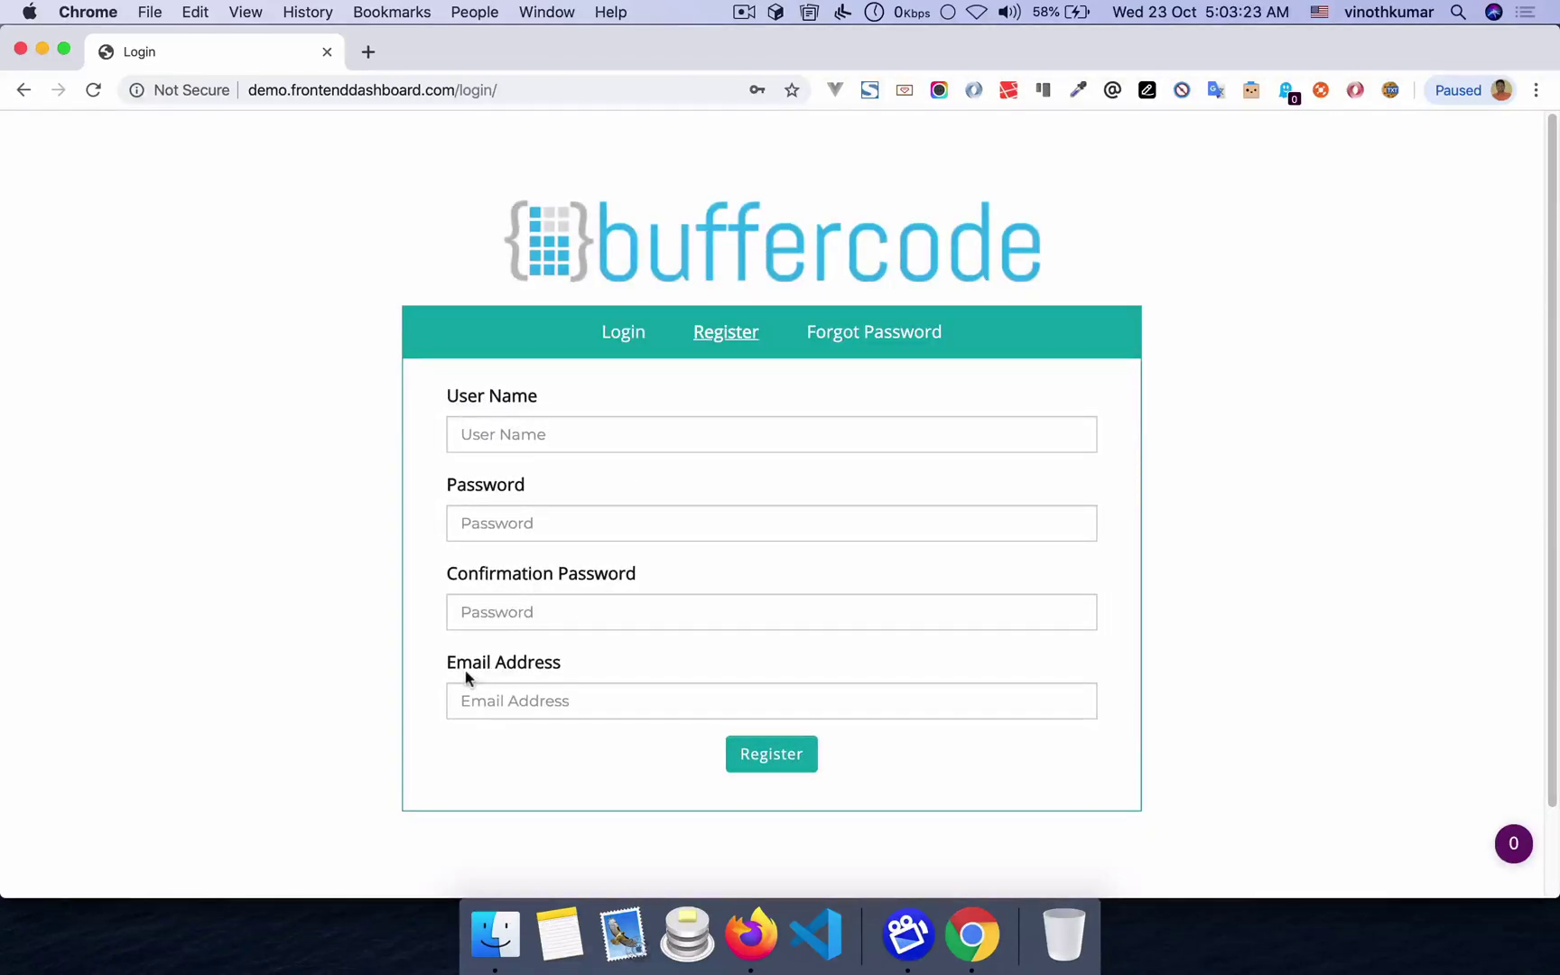
{"action": "key", "text": "super+Tab"}
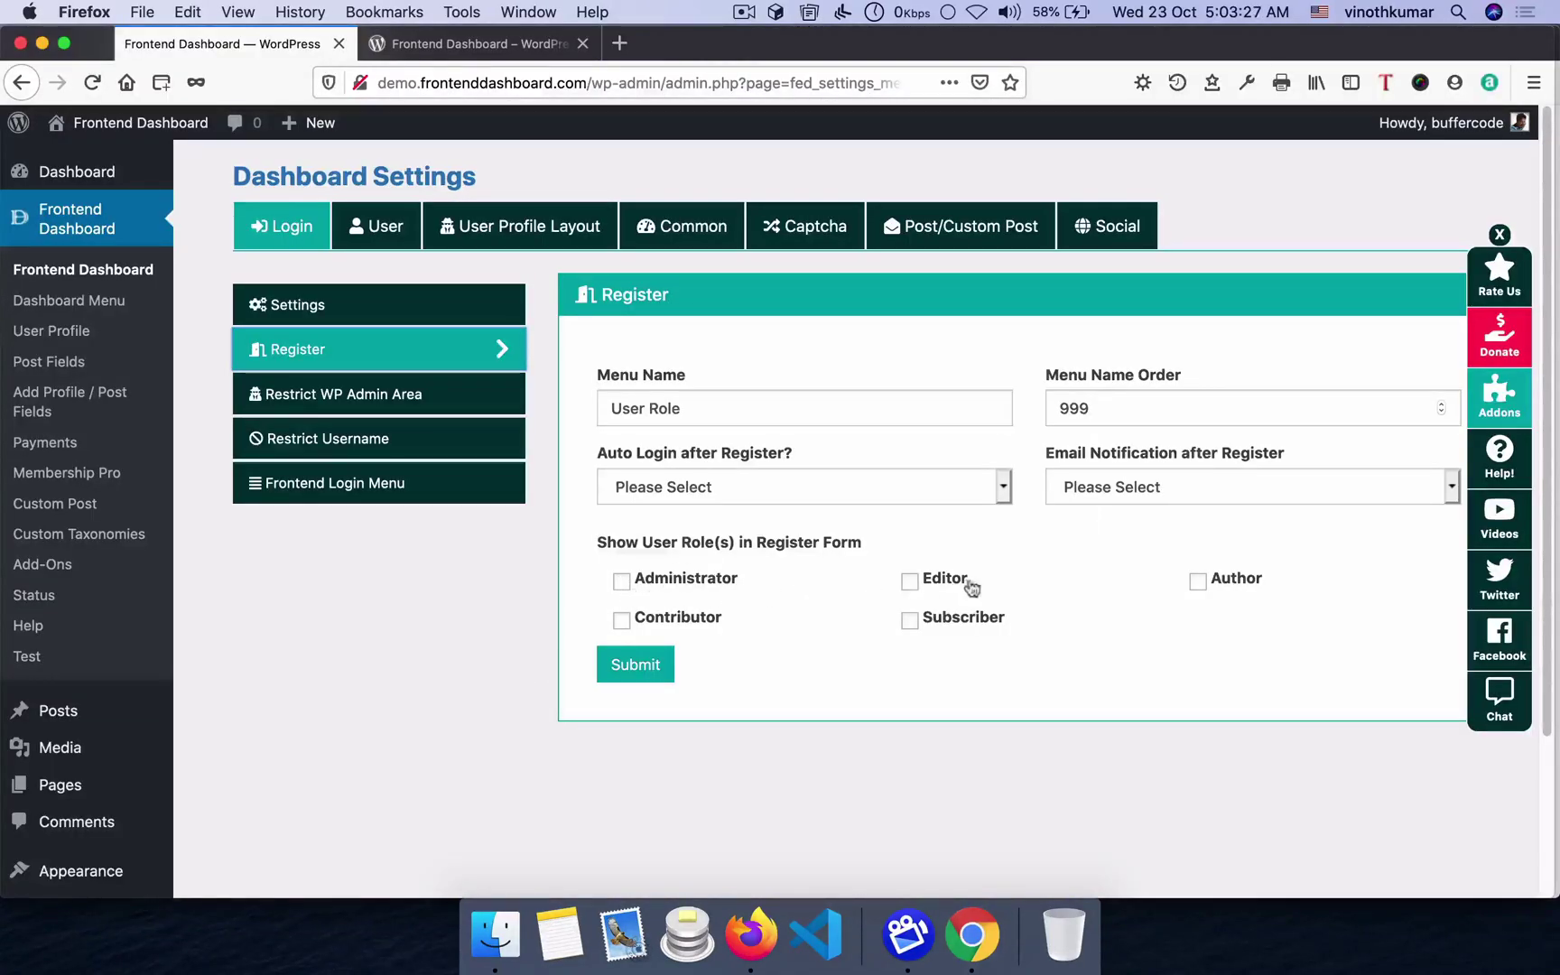
{"action": "left_click", "coordinate": [1199, 582]}
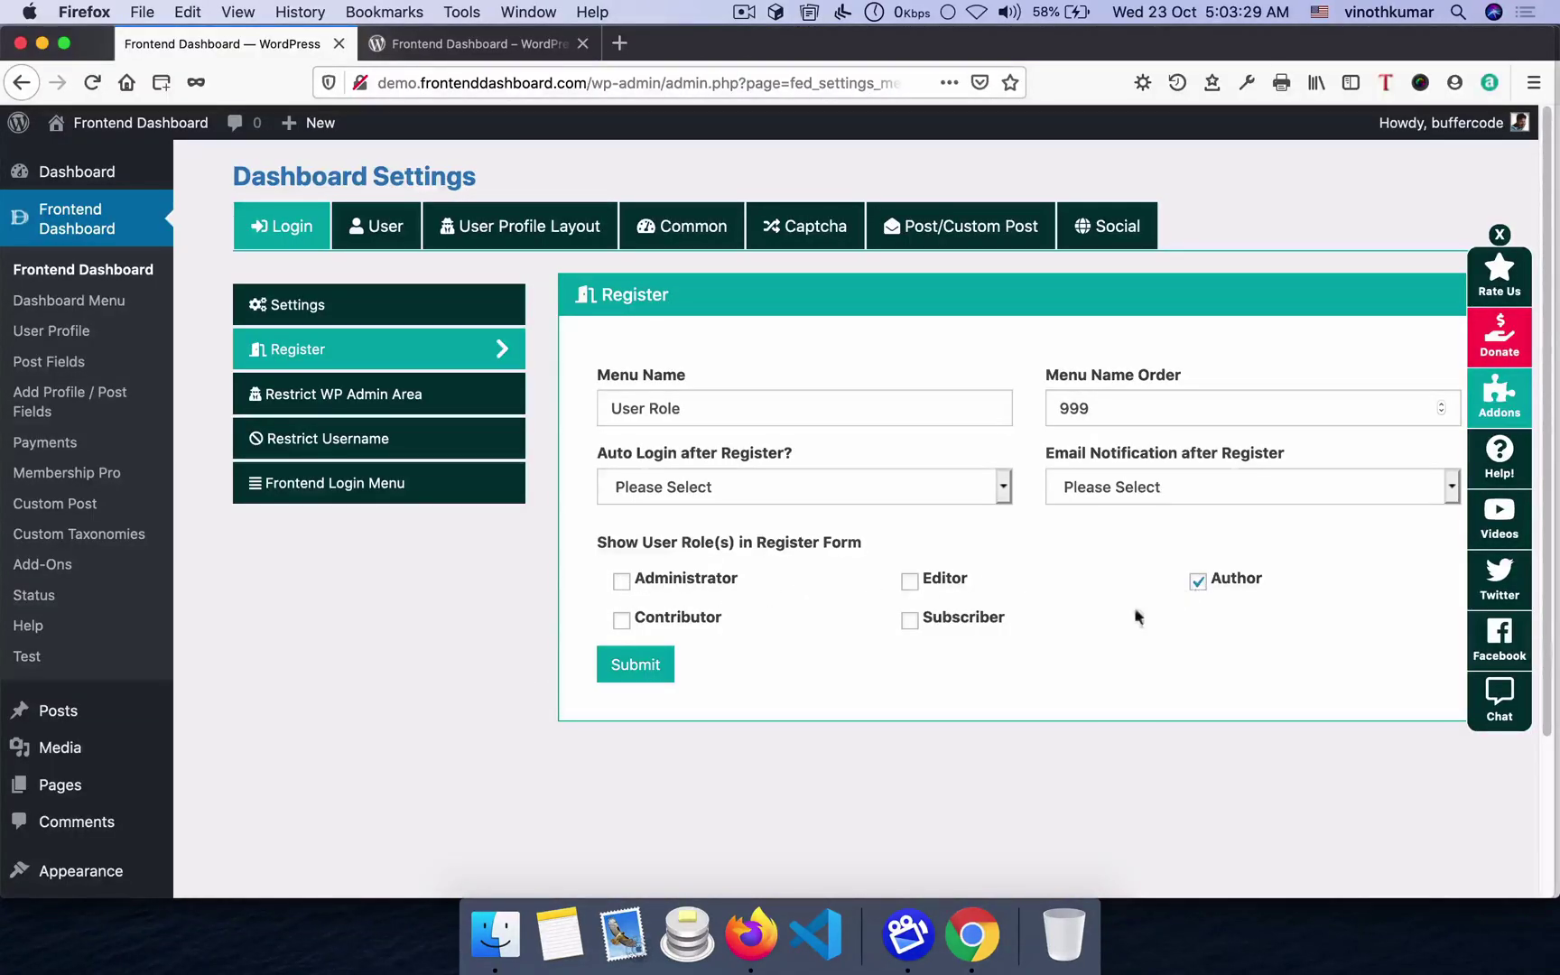
{"action": "left_click", "coordinate": [911, 623]}
{"action": "left_click", "coordinate": [622, 621]}
{"action": "left_click", "coordinate": [649, 668]}
{"action": "left_click", "coordinate": [791, 659]}
- Reload the registration form to check its User Role choices, then untick Contributor
{"action": "key", "text": "super+Tab"}
{"action": "key", "text": "super+r"}
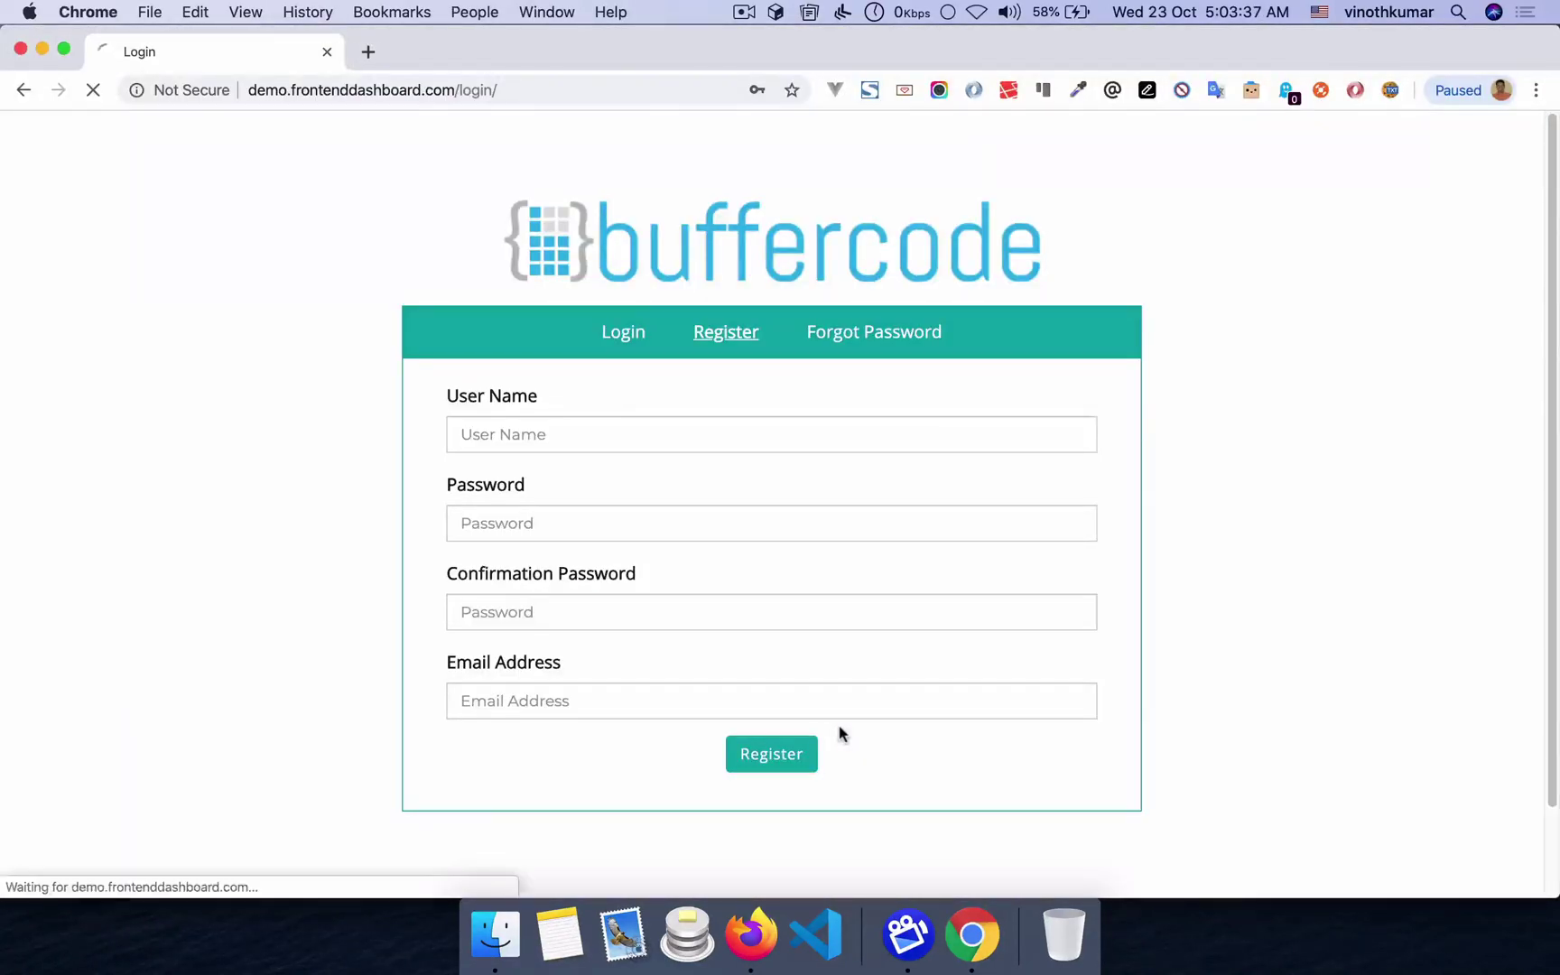
{"action": "left_click", "coordinate": [736, 397]}
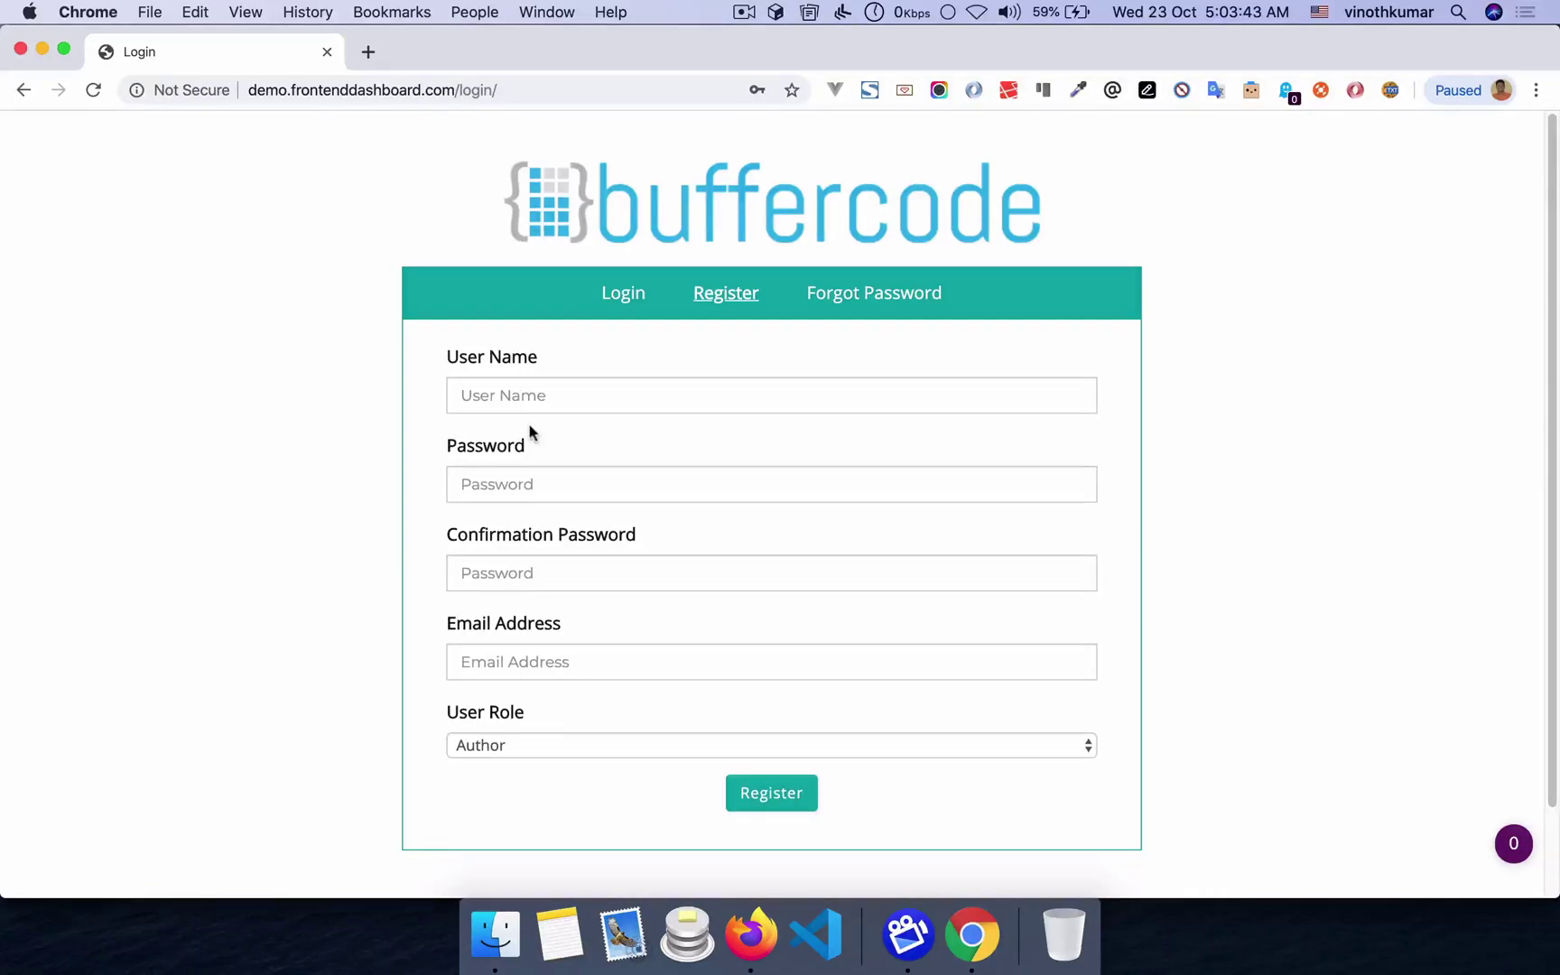
{"action": "left_click", "coordinate": [534, 753]}
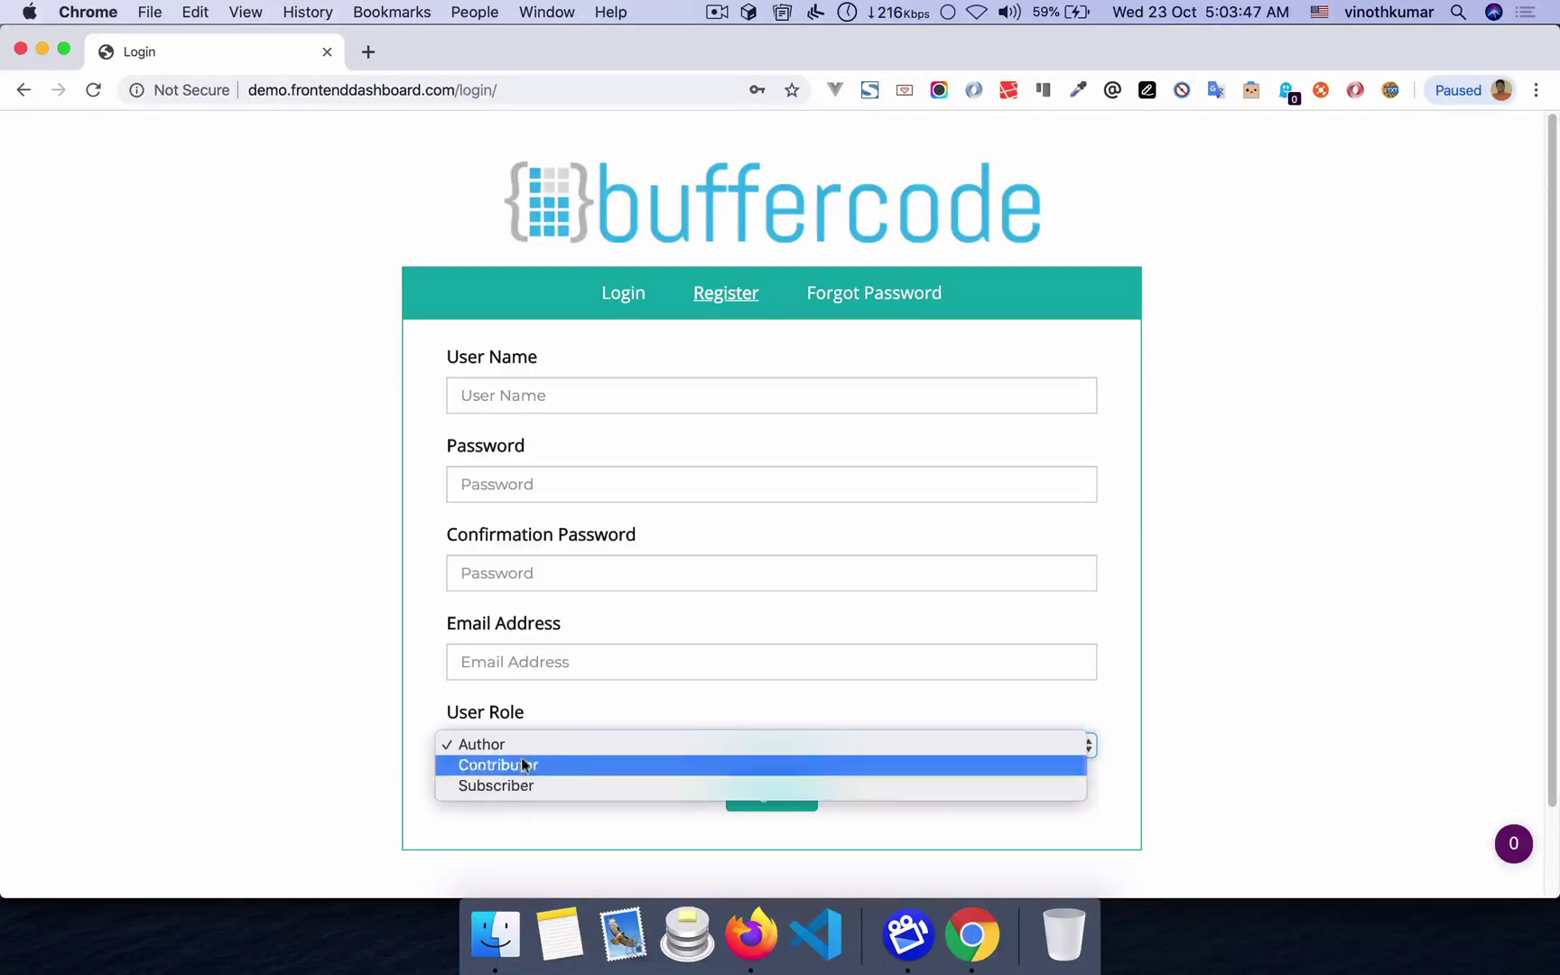
{"action": "left_click", "coordinate": [353, 654]}
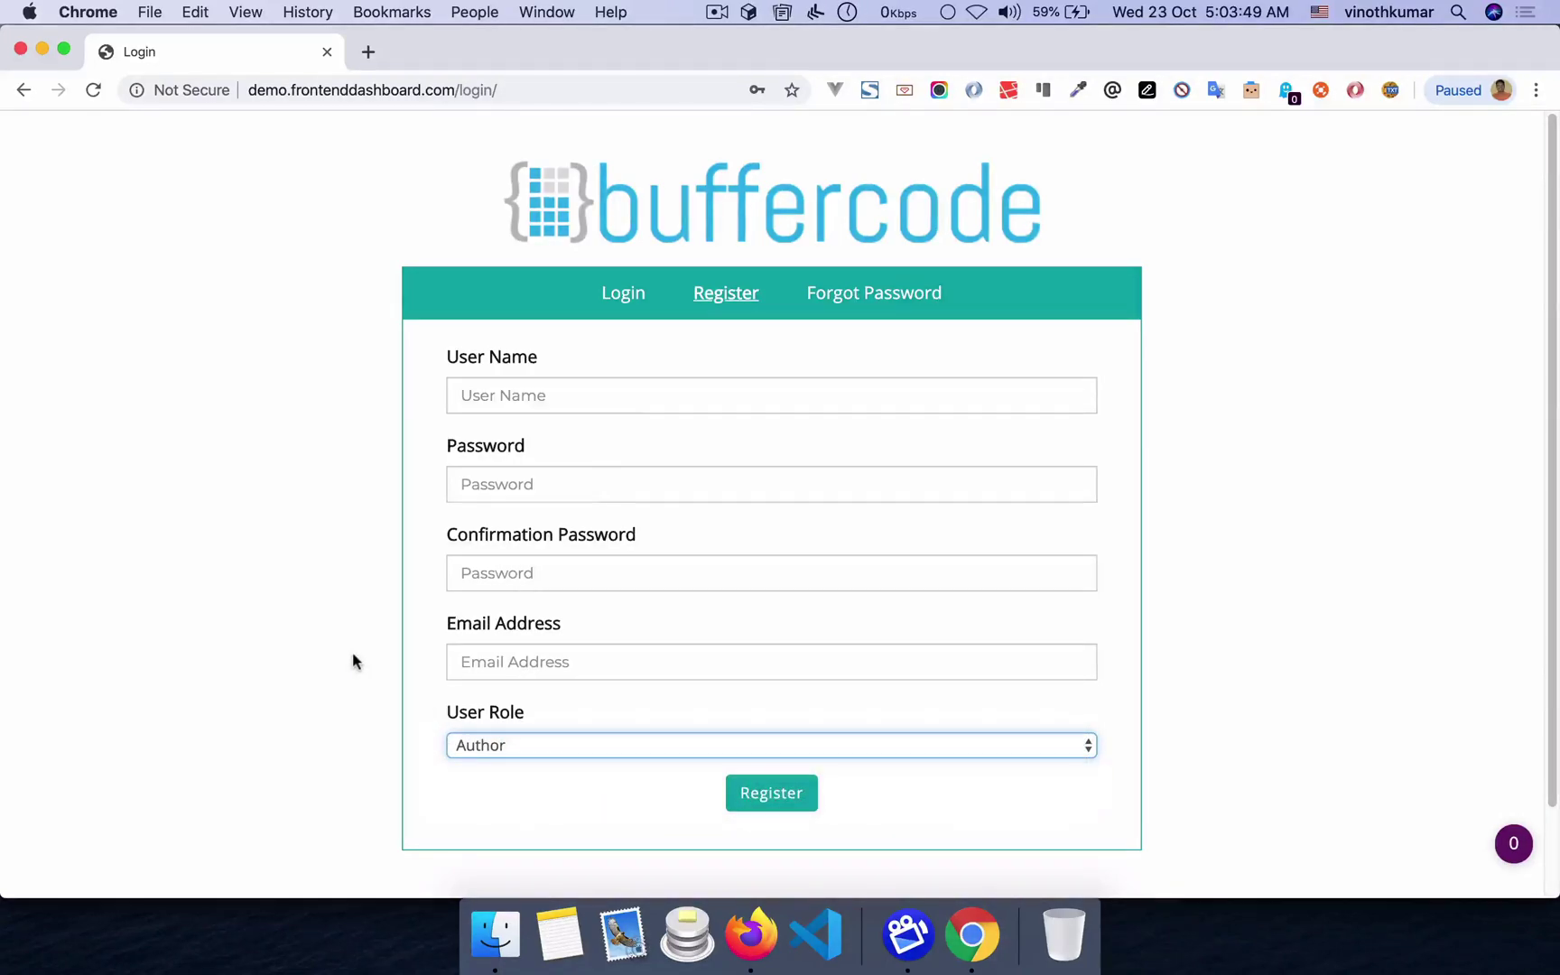
{"action": "key", "text": "super+Tab"}
{"action": "left_click", "coordinate": [707, 623]}
- Untick Subscriber and Author, comparing the User Role menu name with the register page label
{"action": "left_click", "coordinate": [959, 623]}
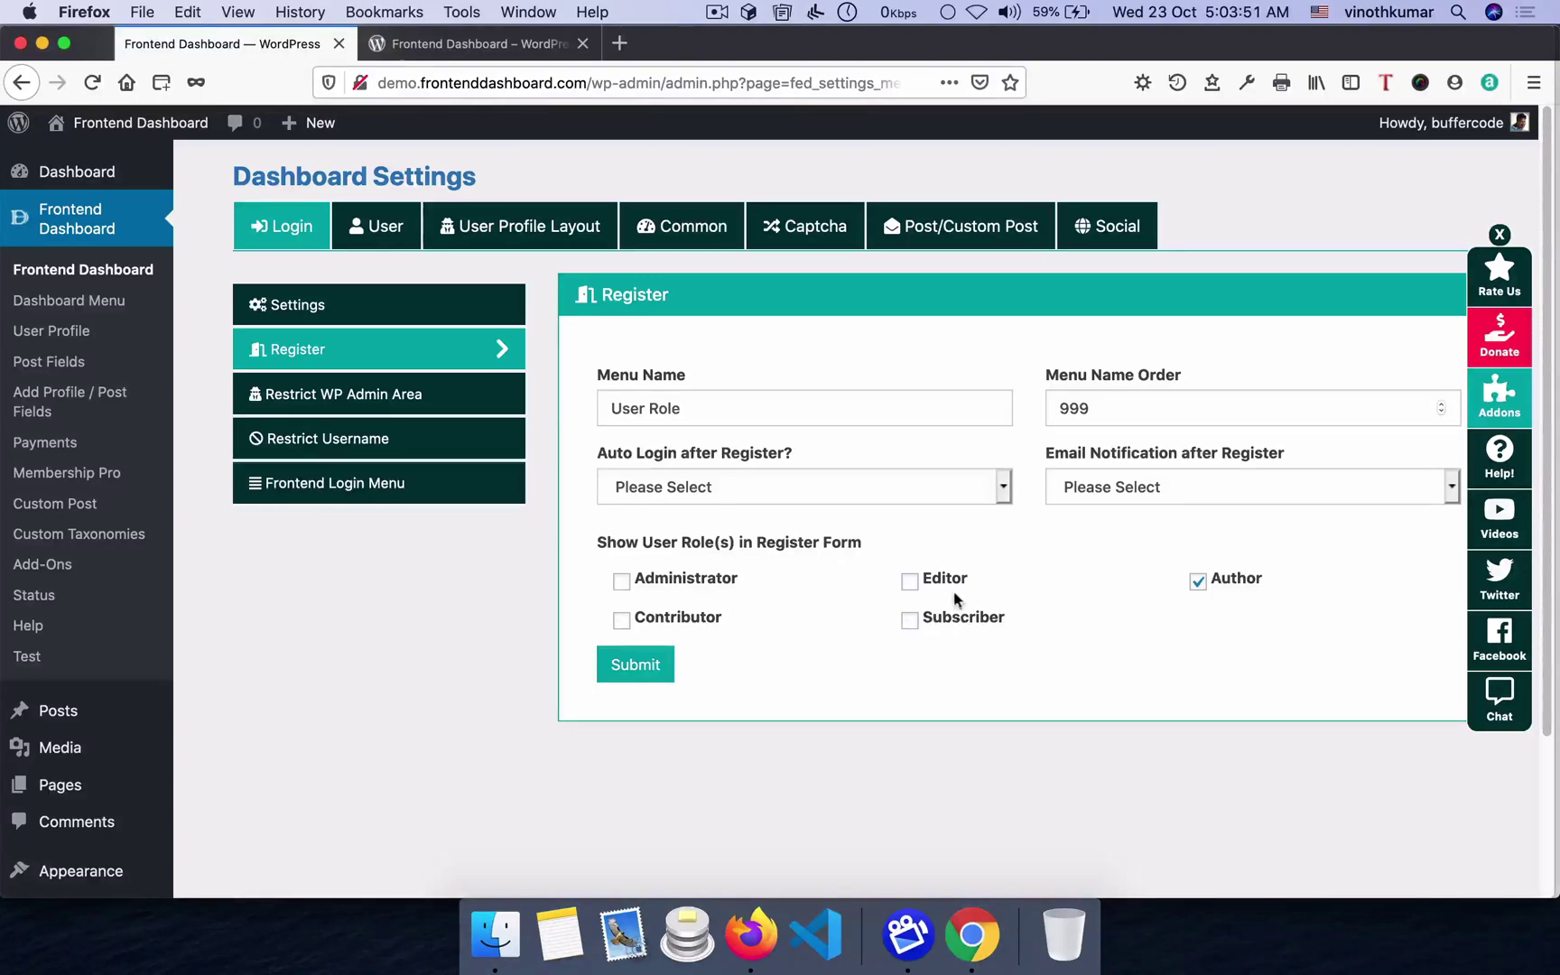
{"action": "left_click", "coordinate": [1218, 583]}
{"action": "left_click_drag", "start_coordinate": [706, 416], "coordinate": [559, 409]}
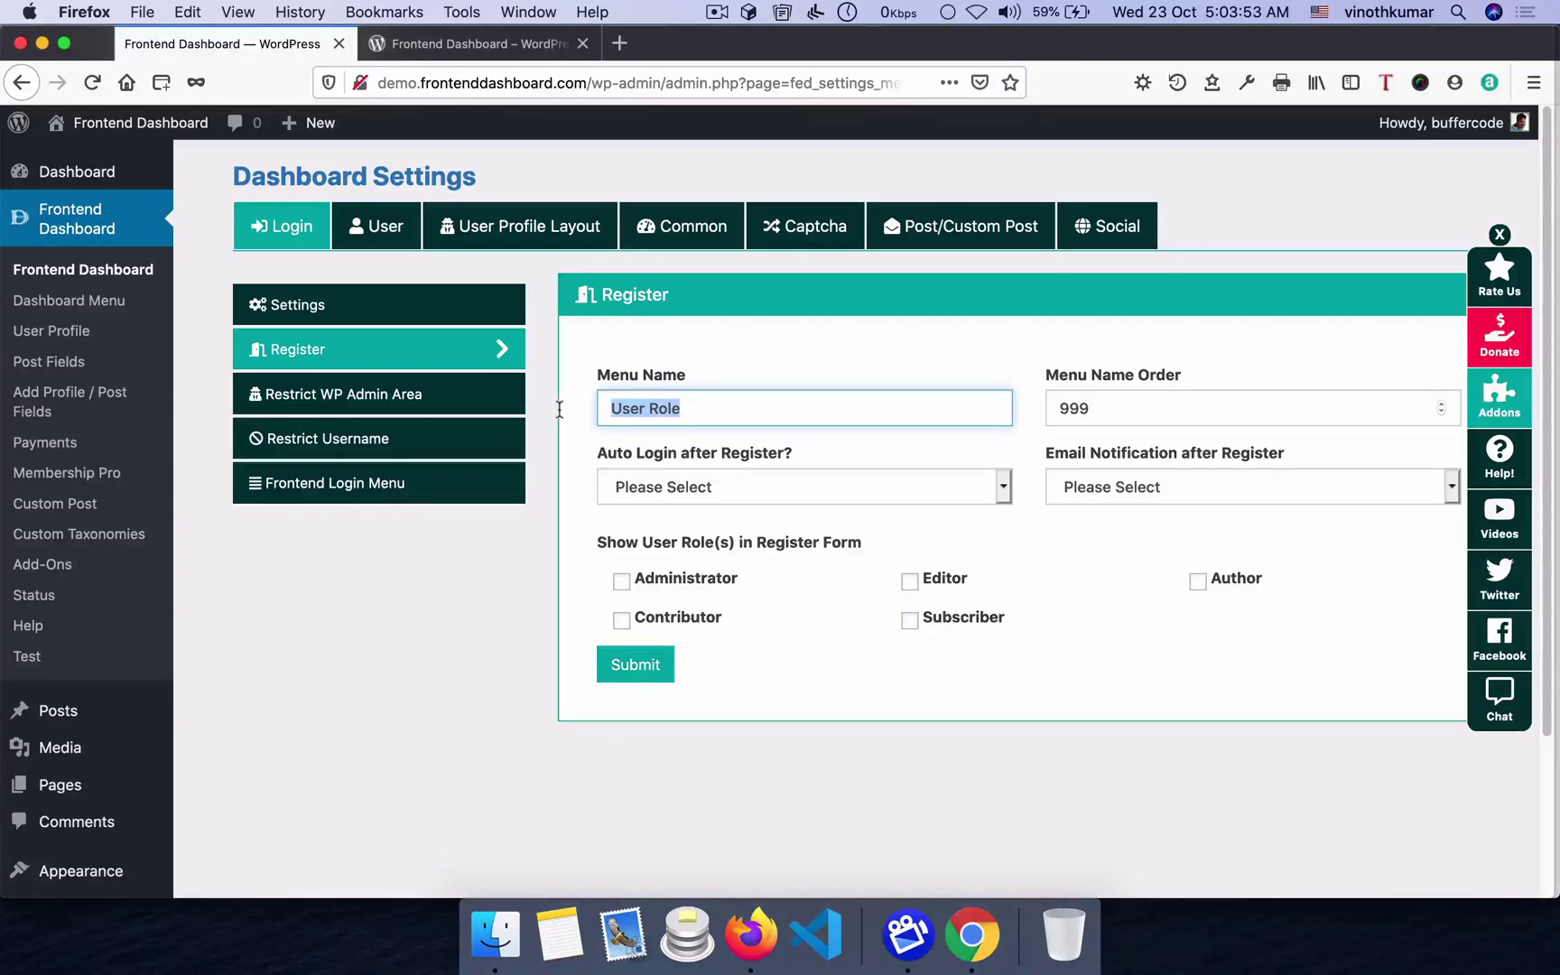
{"action": "key", "text": "super+Tab"}
{"action": "left_click_drag", "start_coordinate": [456, 715], "coordinate": [585, 700]}
{"action": "key", "text": "super+Tab"}
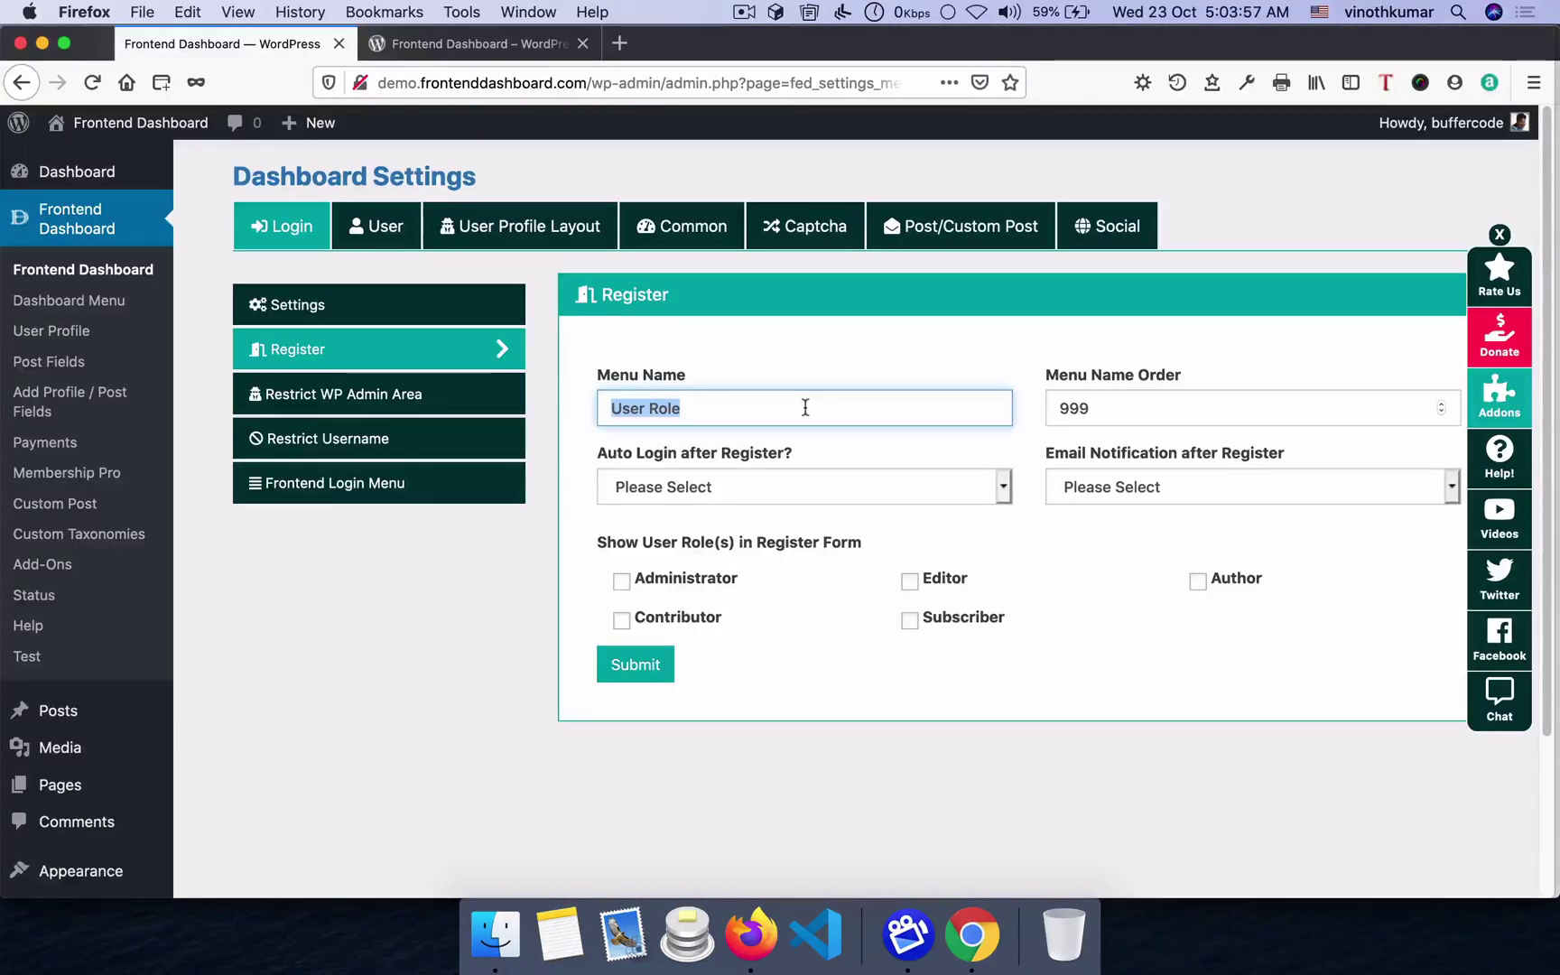
- Inspect the Auto Login and Email Notification options unchanged, then go to Restrict WP Admin Area
{"action": "left_click", "coordinate": [765, 499]}
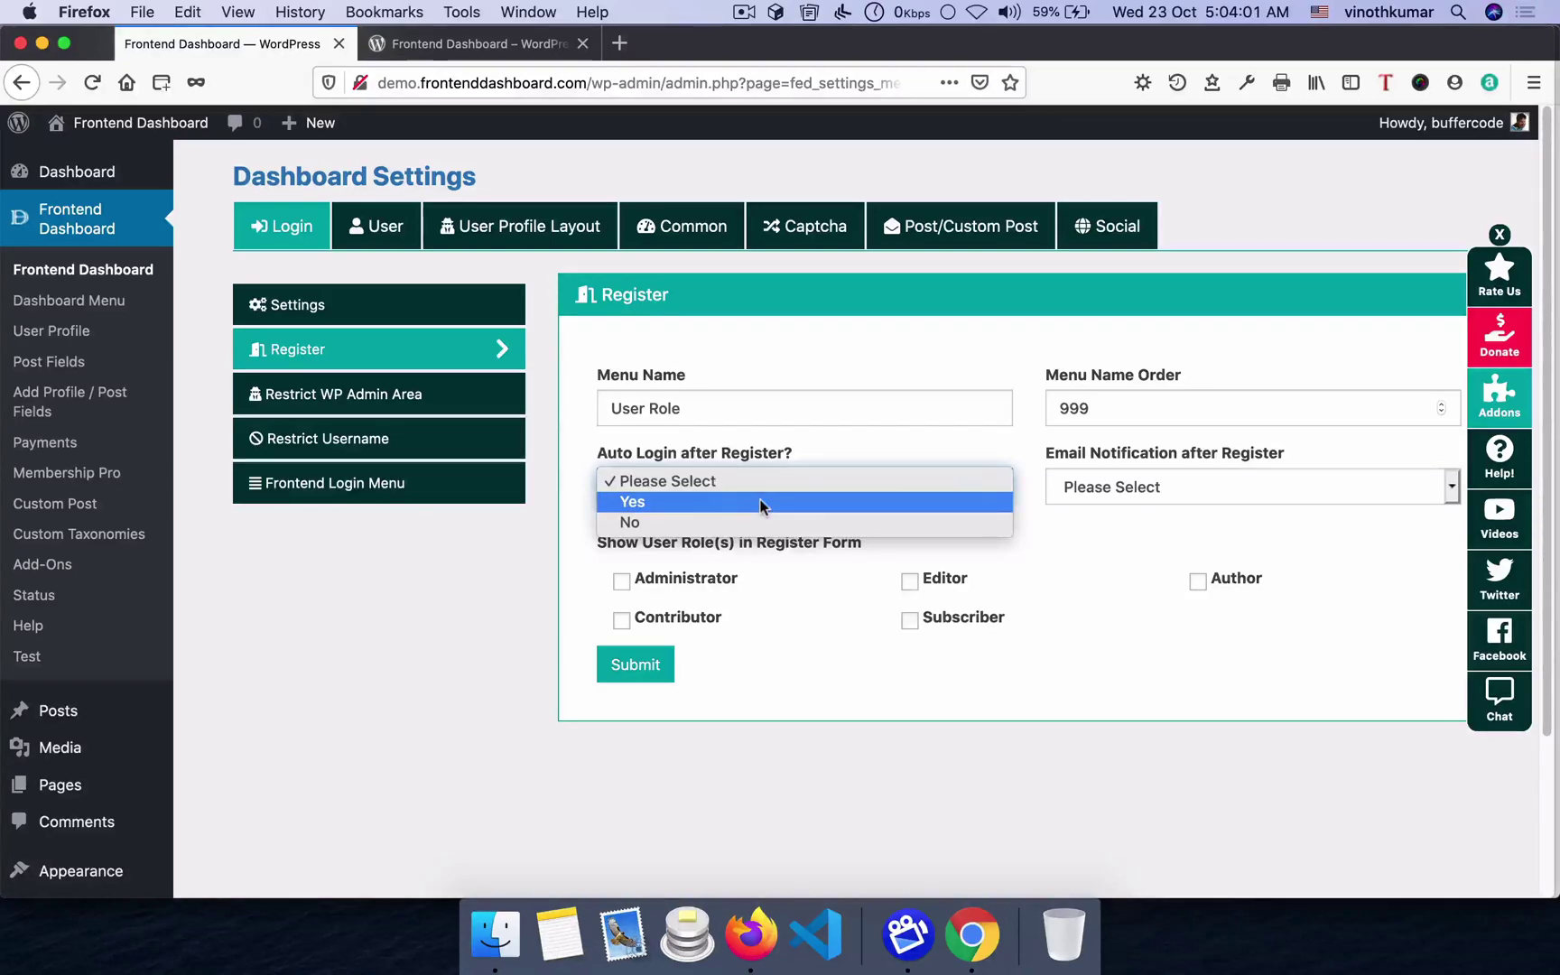
{"action": "left_click", "coordinate": [810, 441]}
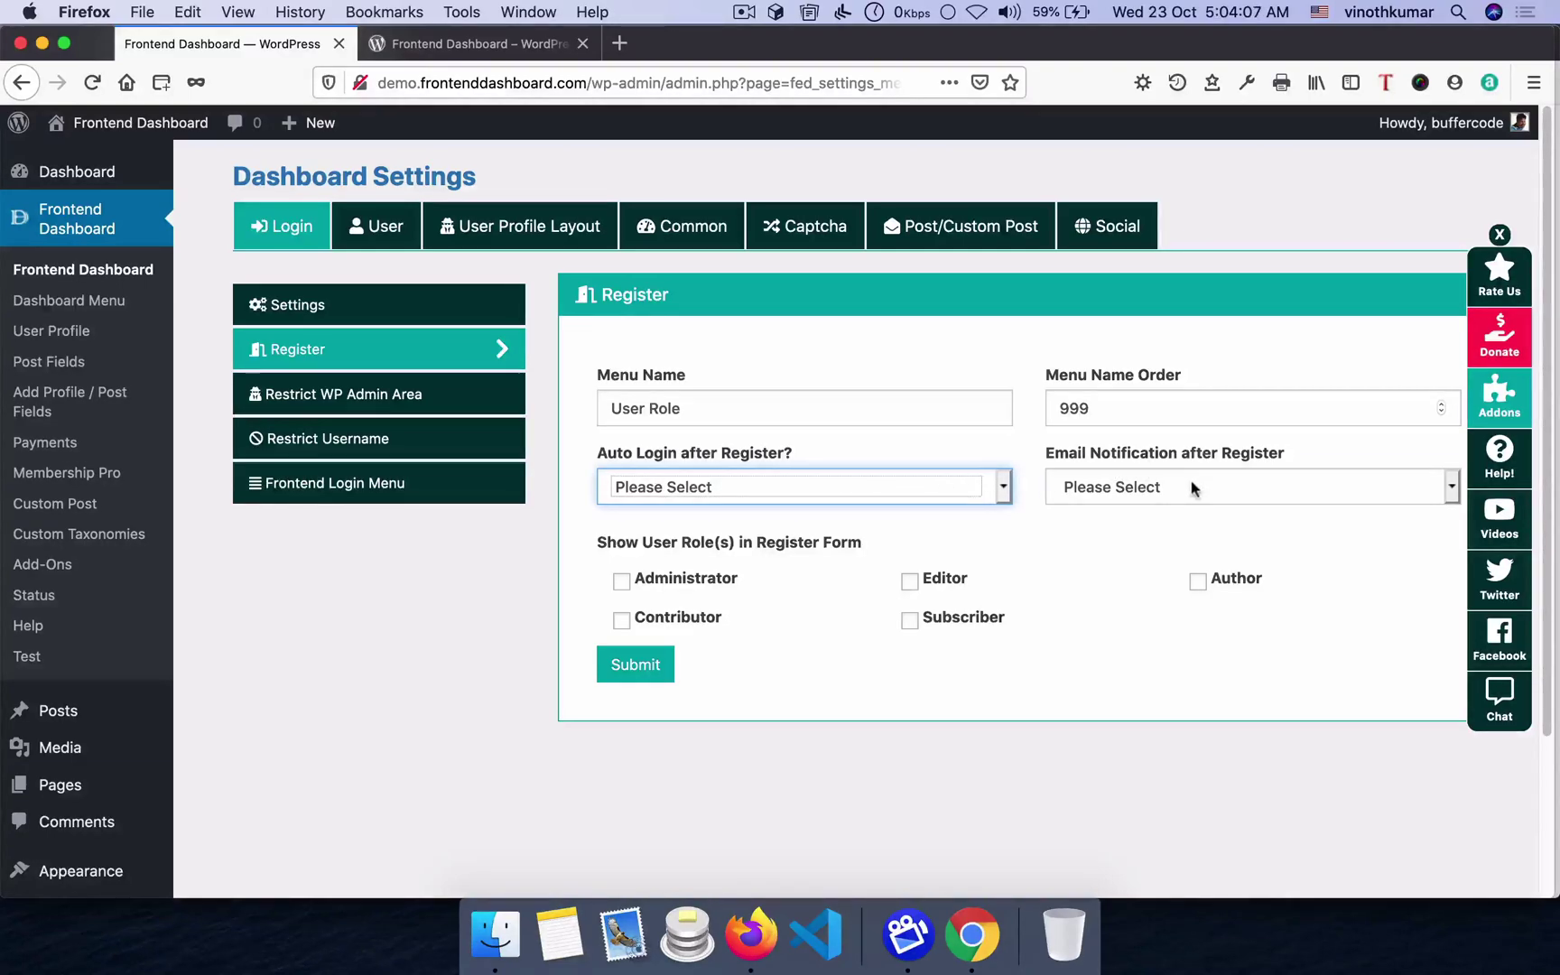
{"action": "left_click", "coordinate": [1099, 488]}
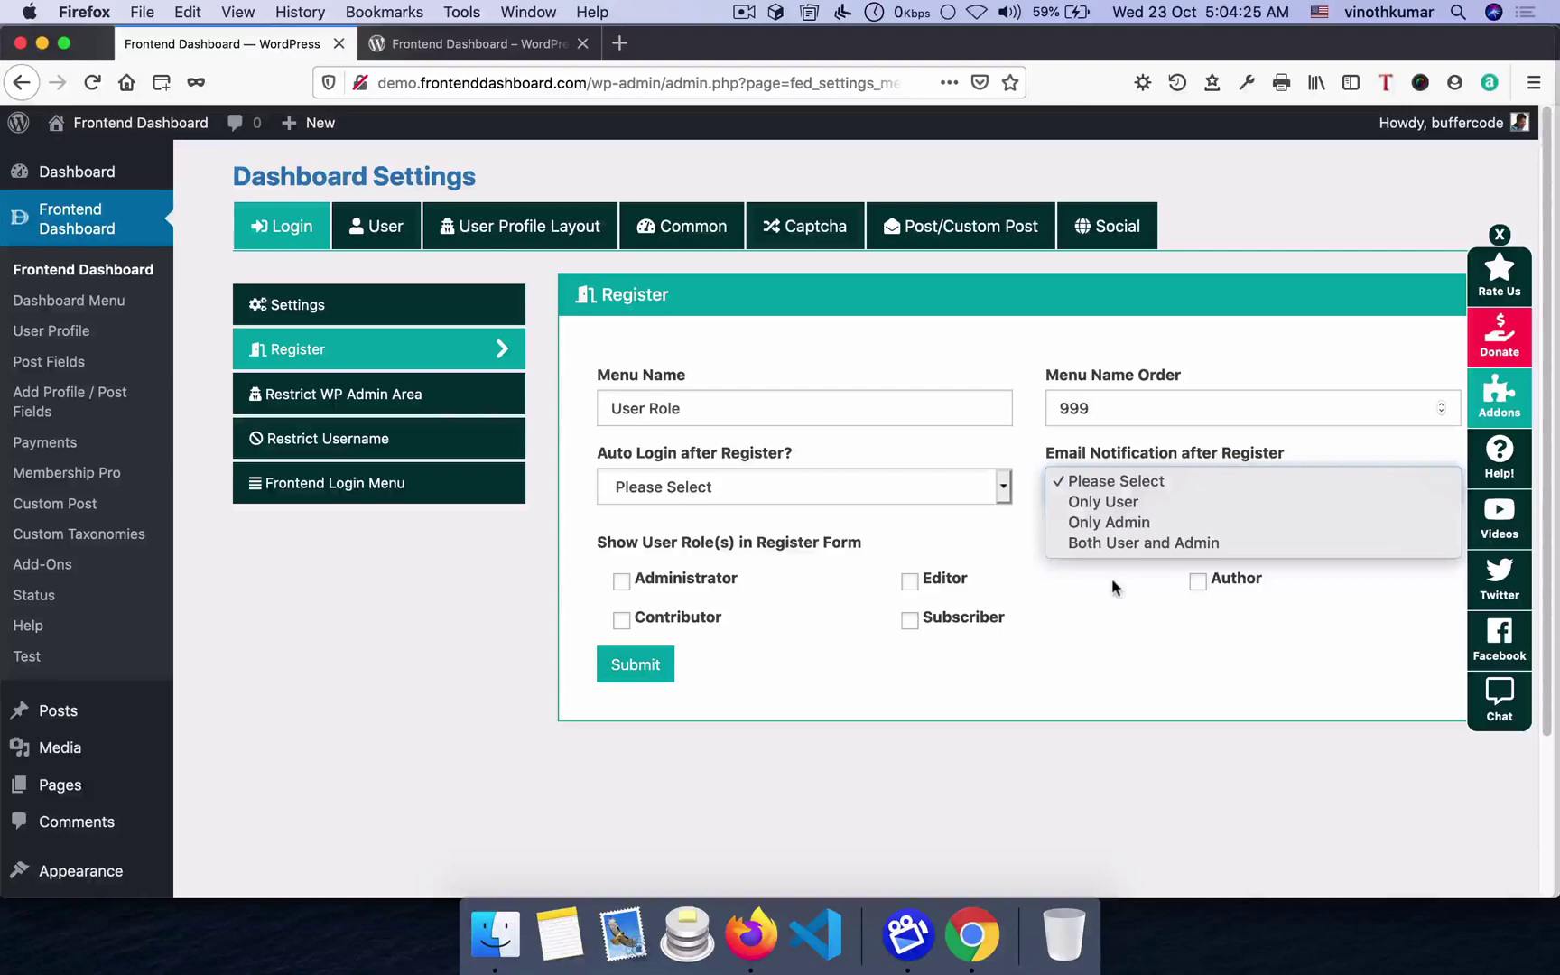
{"action": "left_click", "coordinate": [1112, 578]}
{"action": "left_click", "coordinate": [322, 398]}
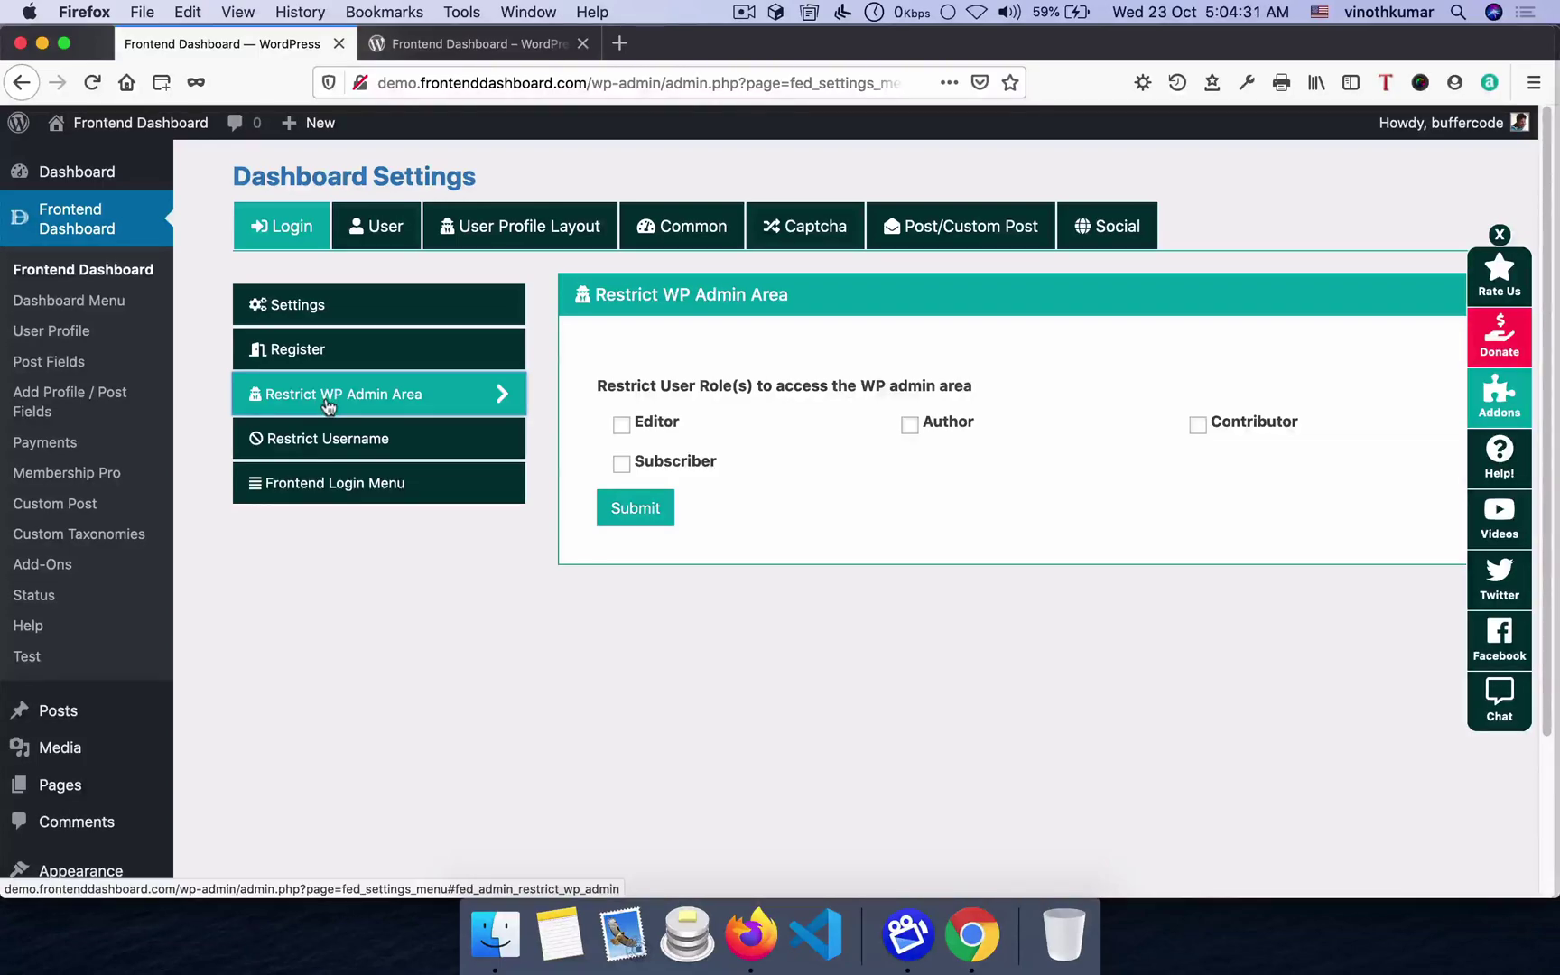
- Log in to the demo site in Chrome with the saved credentials
{"action": "left_click", "coordinate": [984, 951]}
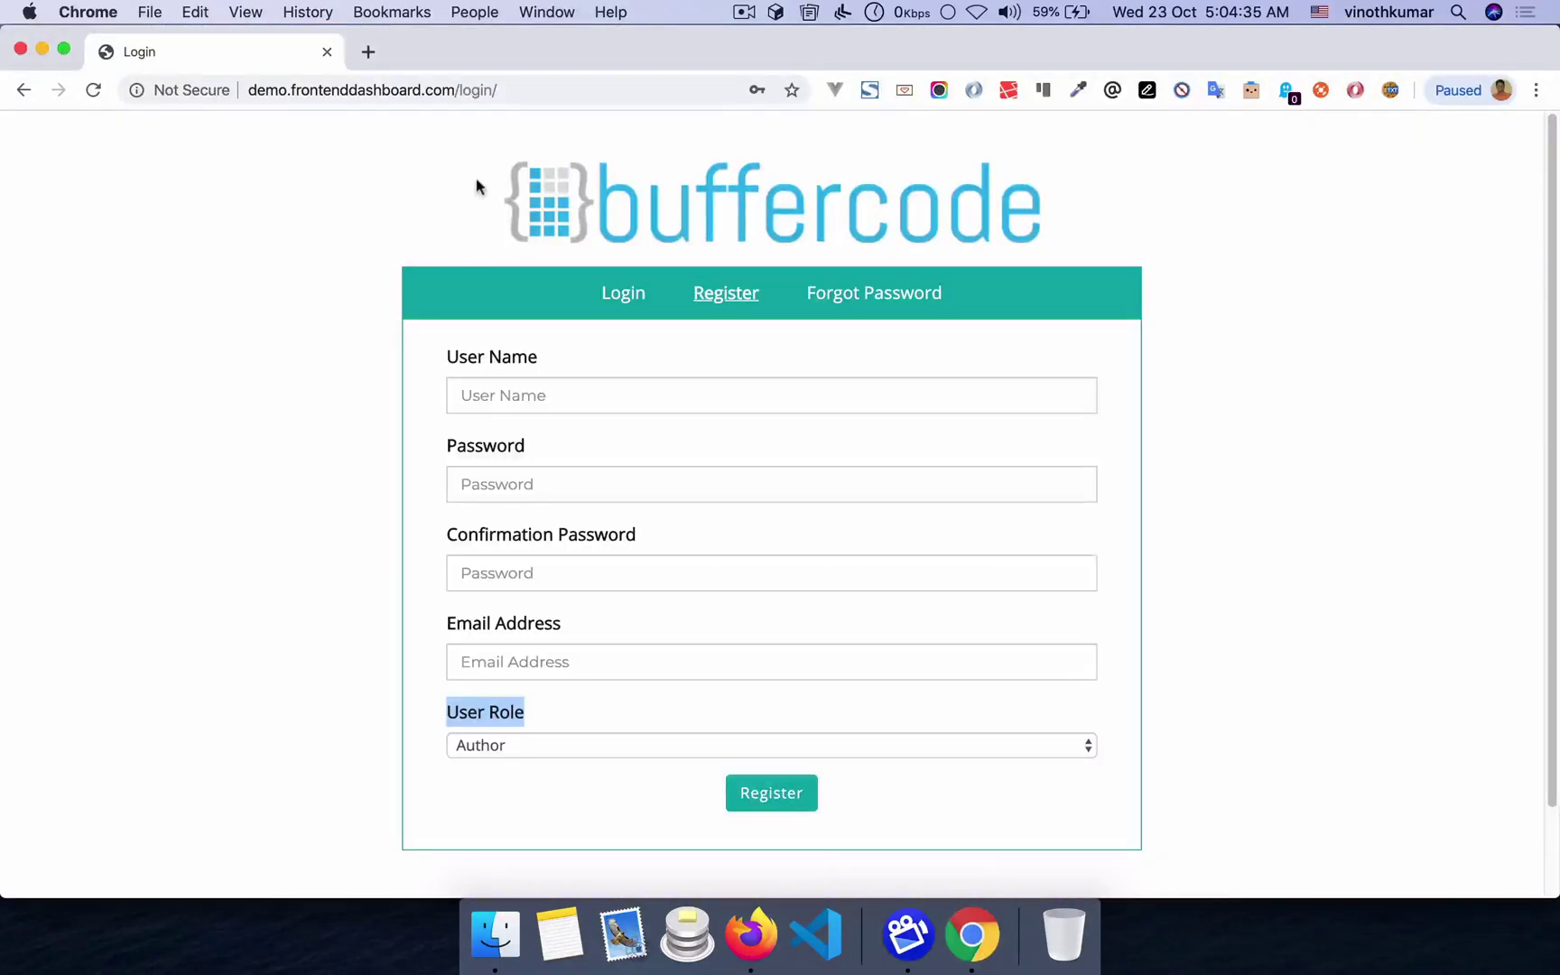
{"action": "left_click", "coordinate": [623, 294]}
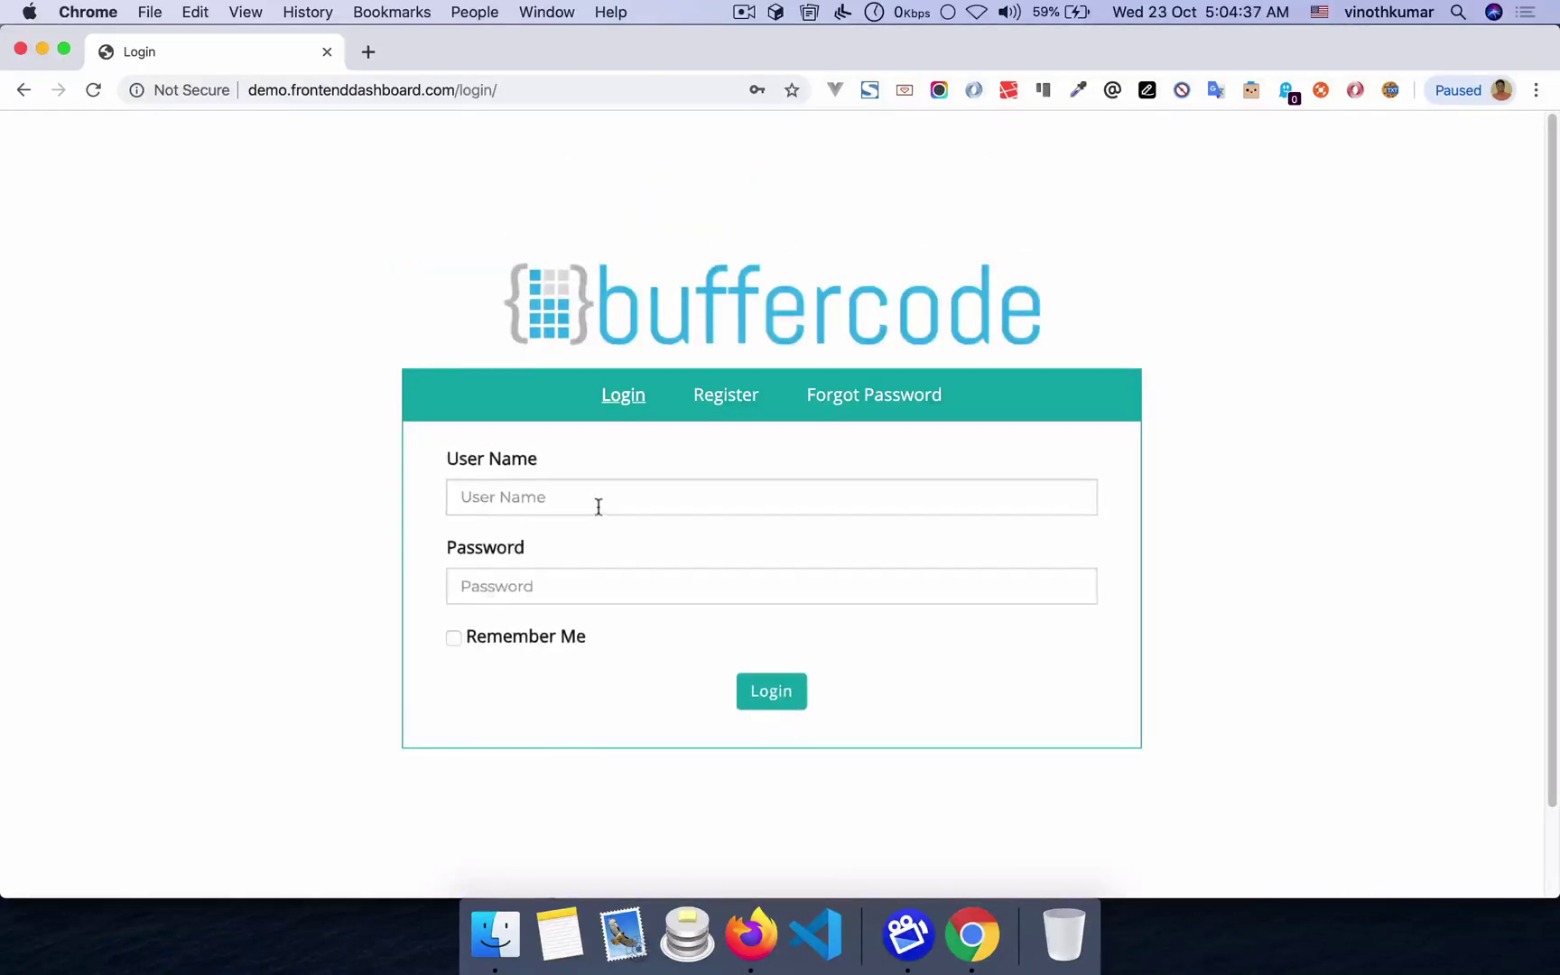
{"action": "left_click", "coordinate": [598, 508]}
{"action": "left_click", "coordinate": [578, 535]}
{"action": "left_click", "coordinate": [772, 694]}
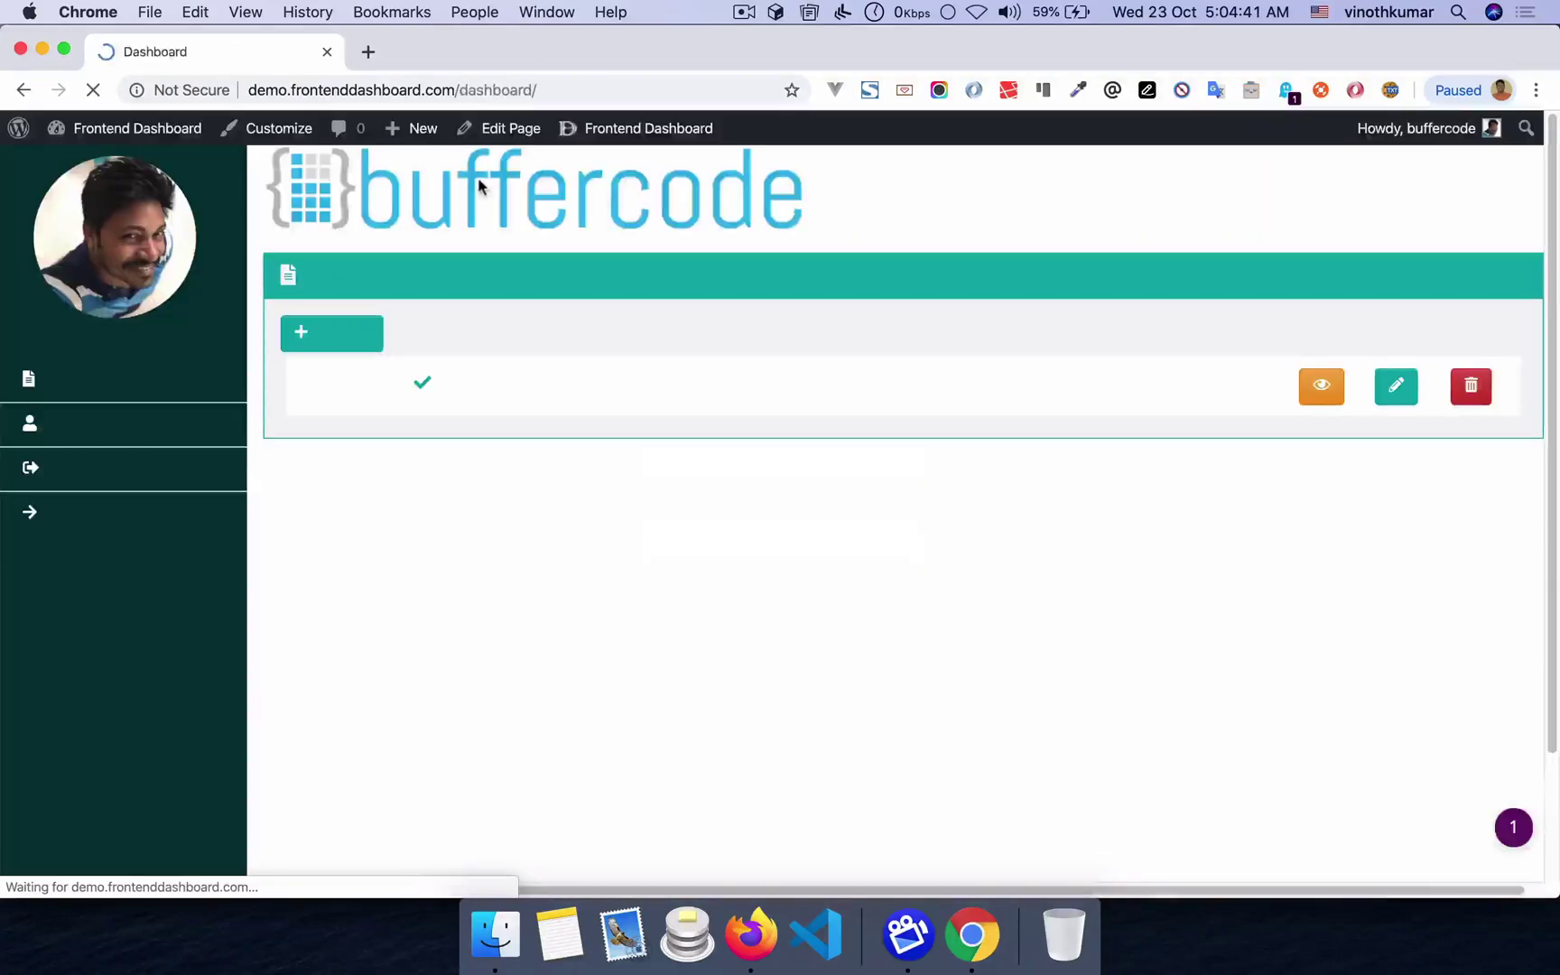
- Load /wp-admin, log out from the Howdy menu, then open the Restrict Username settings
{"action": "left_click_drag", "start_coordinate": [457, 89], "coordinate": [612, 86]}
{"action": "type", "text": "d"}
{"action": "key", "text": "BackSpace"}
{"action": "type", "text": "wp-admin"}
{"action": "key", "text": "Return"}
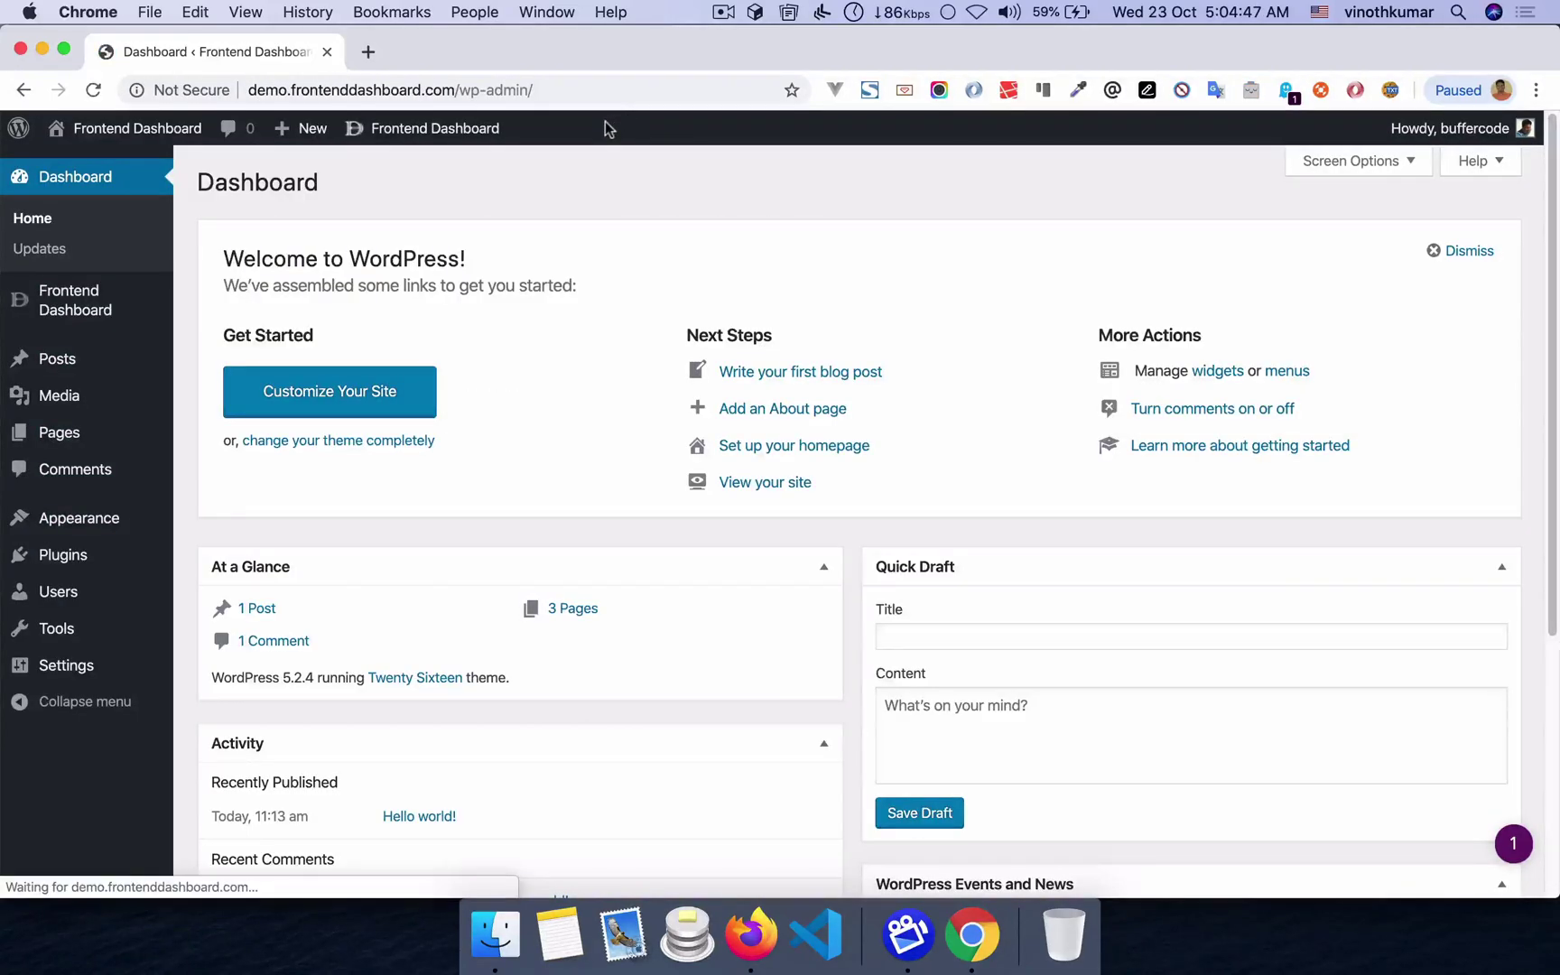
{"action": "mouse_move", "coordinate": [1444, 131]}
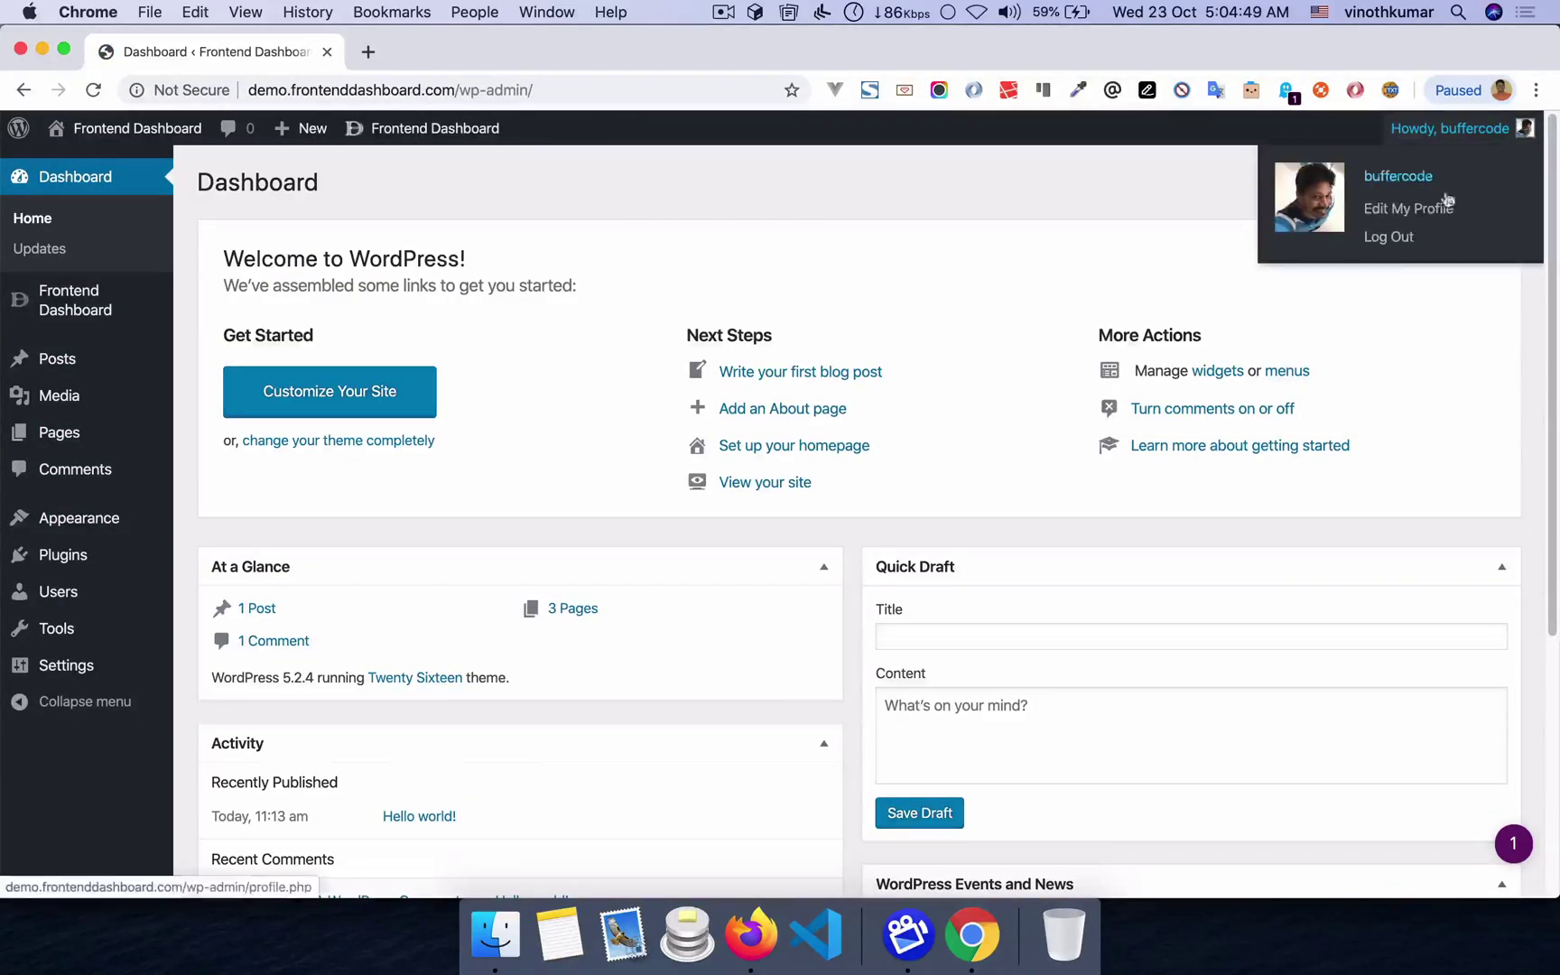
{"action": "left_click", "coordinate": [1369, 242]}
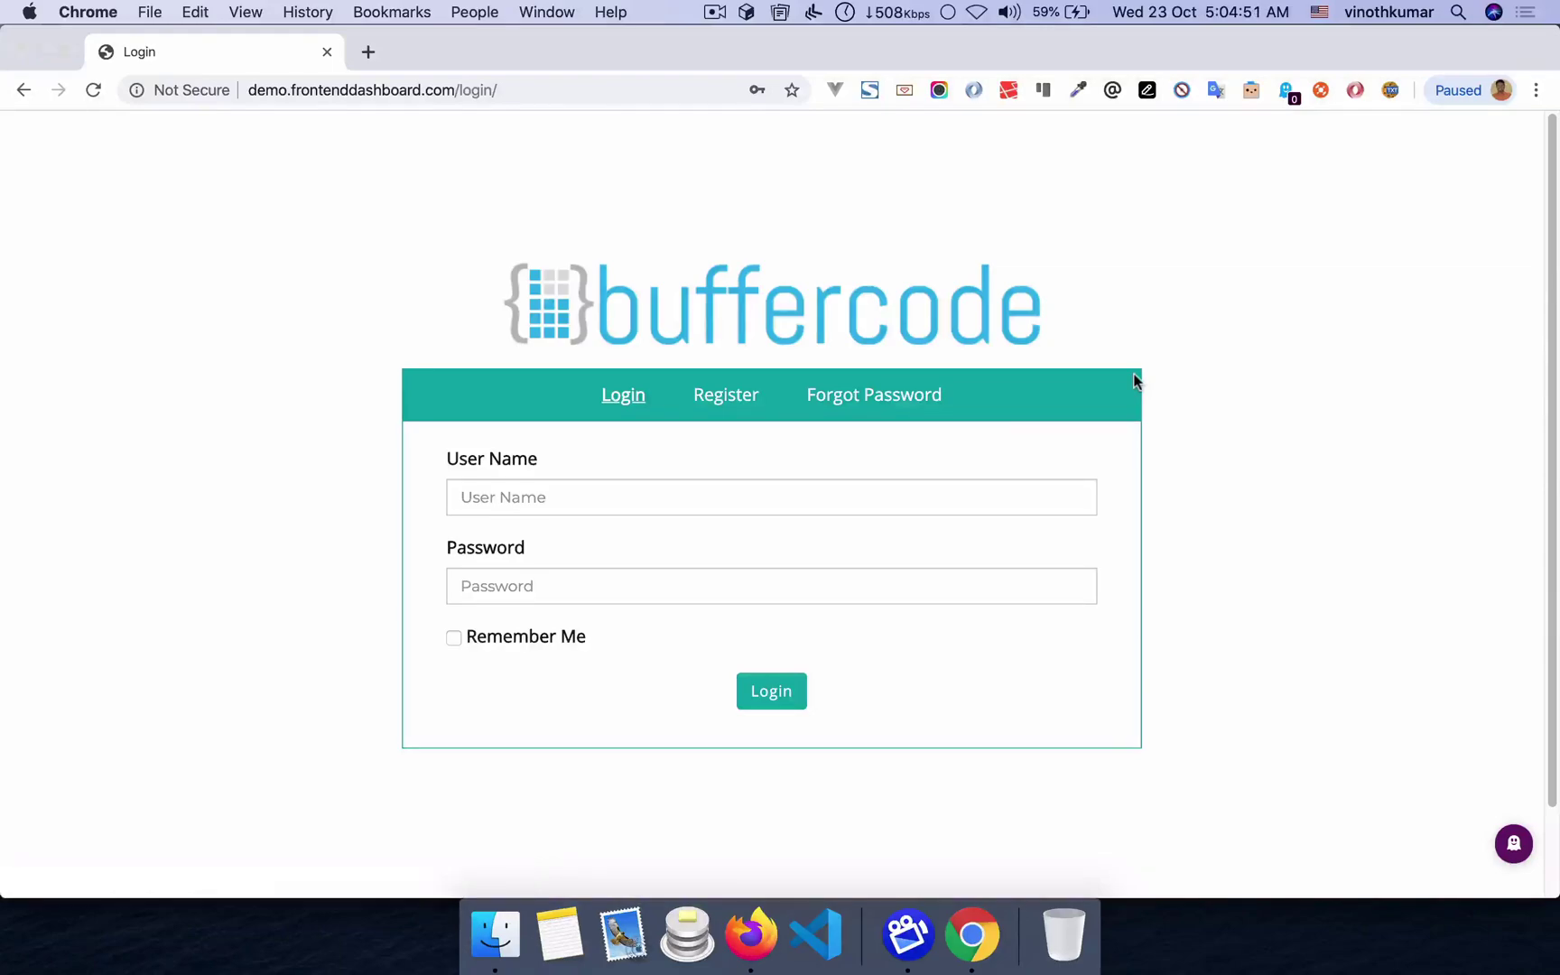
{"action": "key", "text": "super+Tab"}
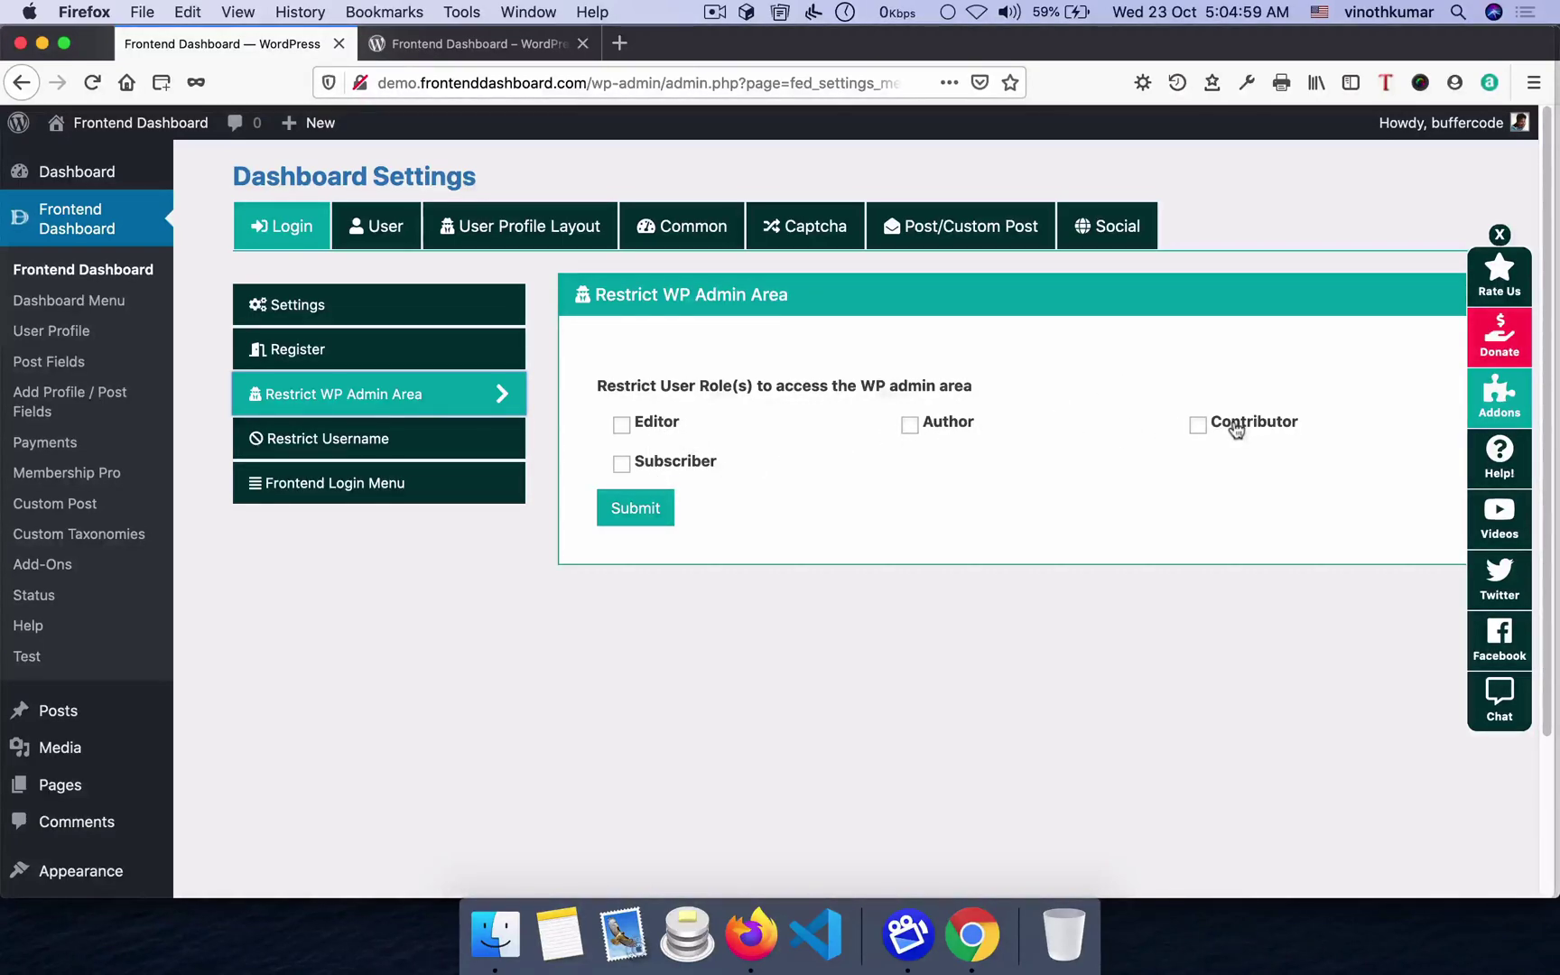
{"action": "left_click", "coordinate": [330, 442]}
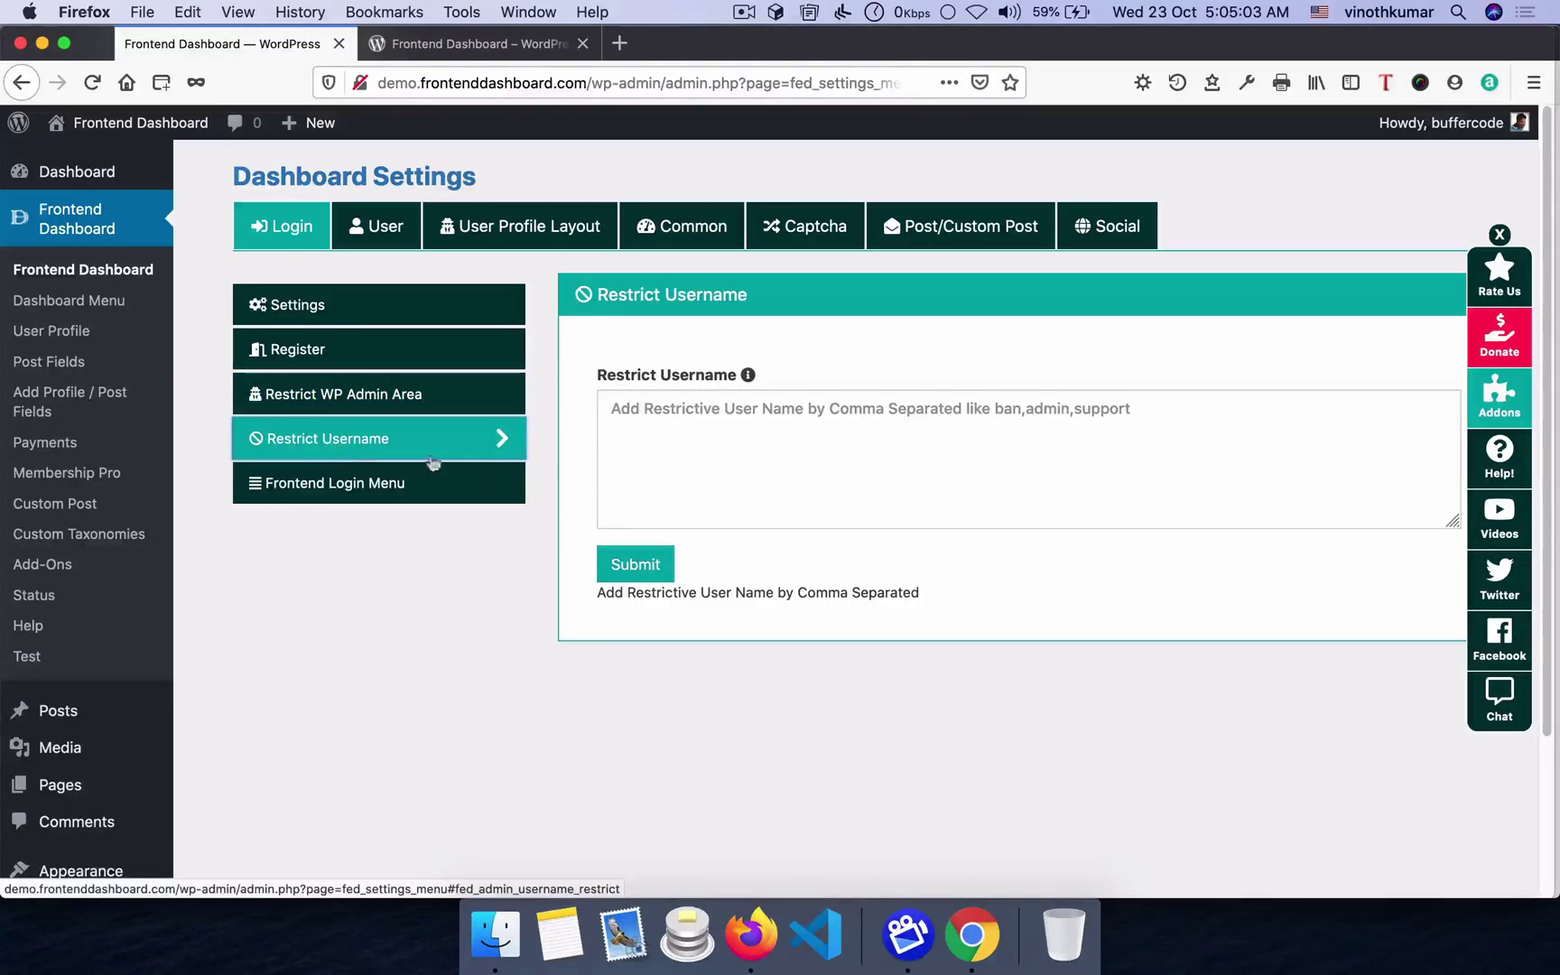
- Enter admin,support,help as restricted usernames, remove admin, and submit the list as support,help
{"action": "left_click", "coordinate": [797, 453]}
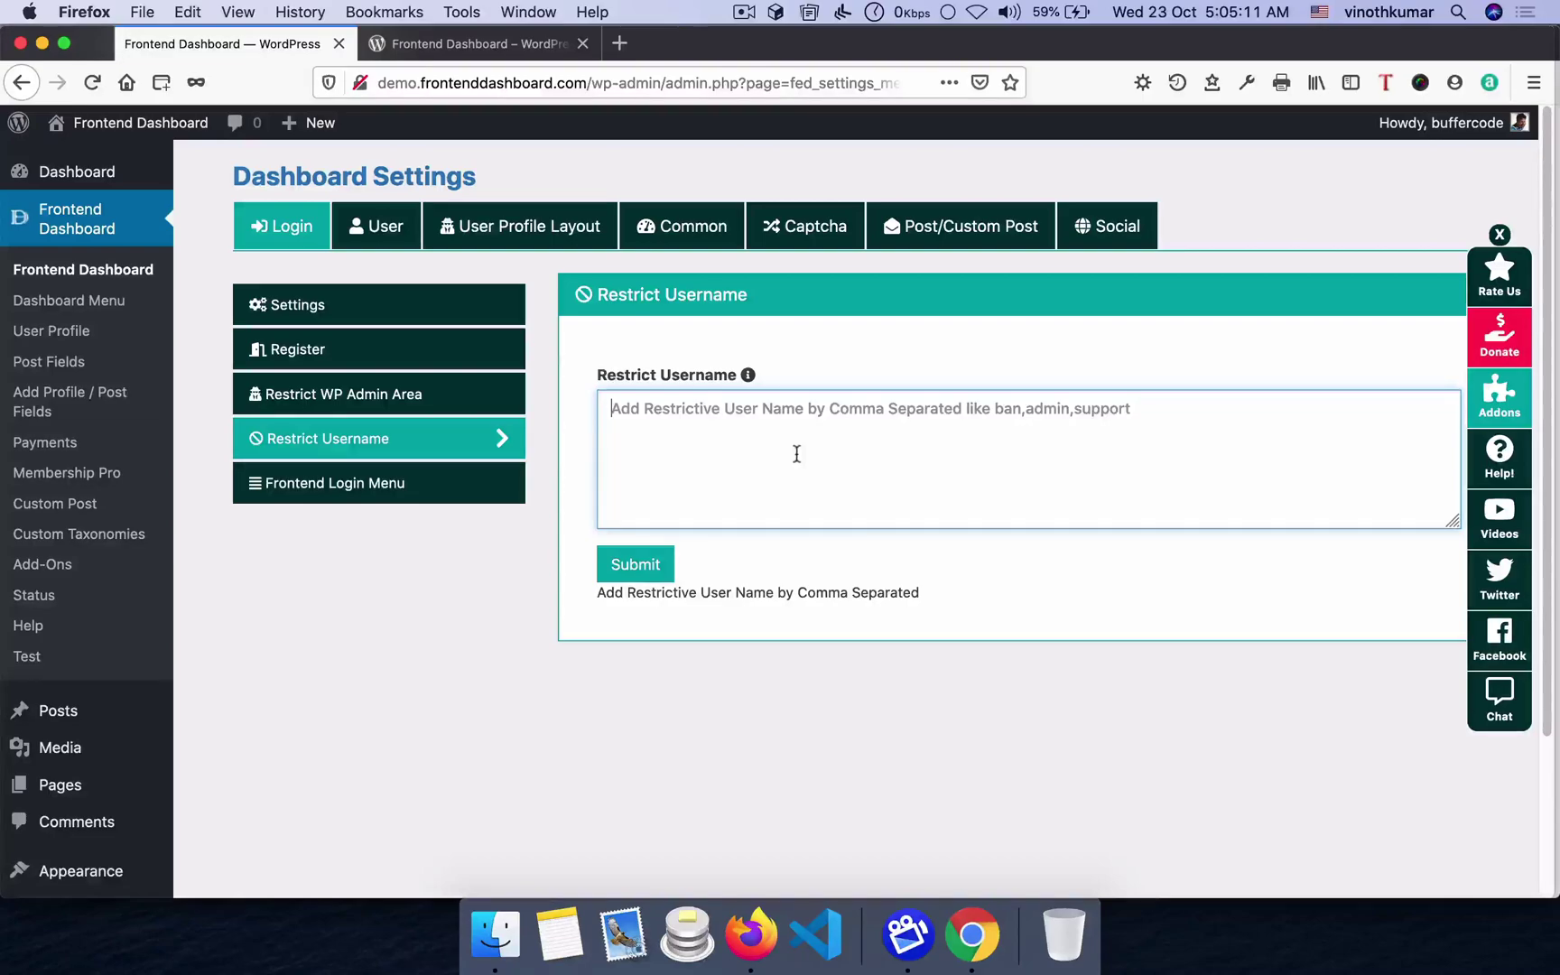
{"action": "type", "text": "admin"}
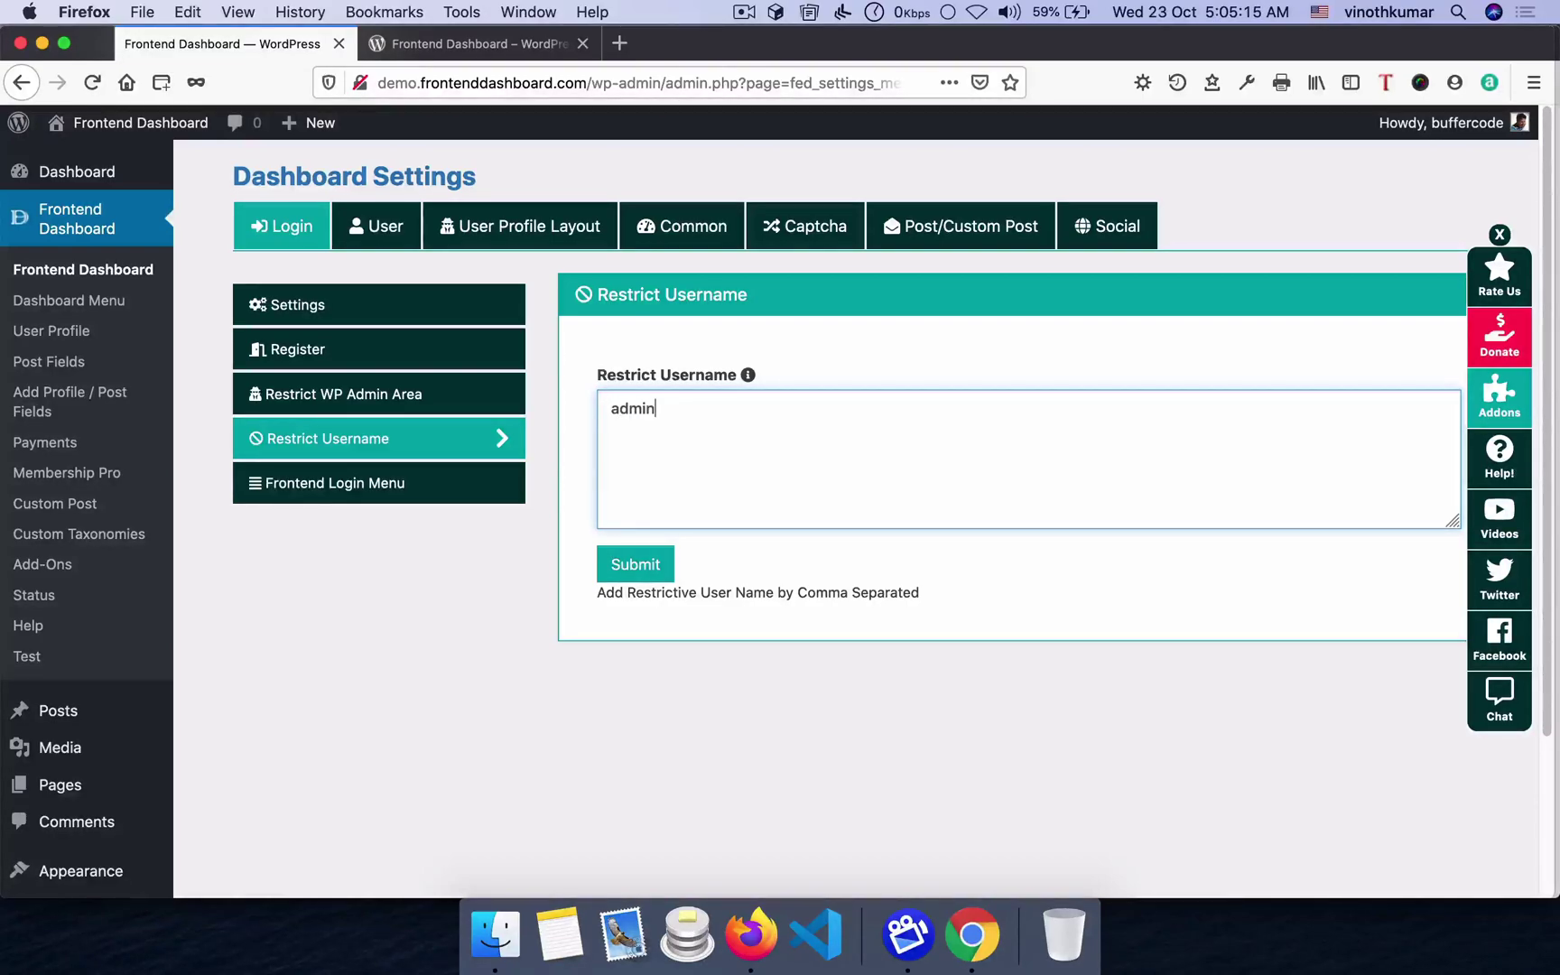
{"action": "type", "text": ",support,help"}
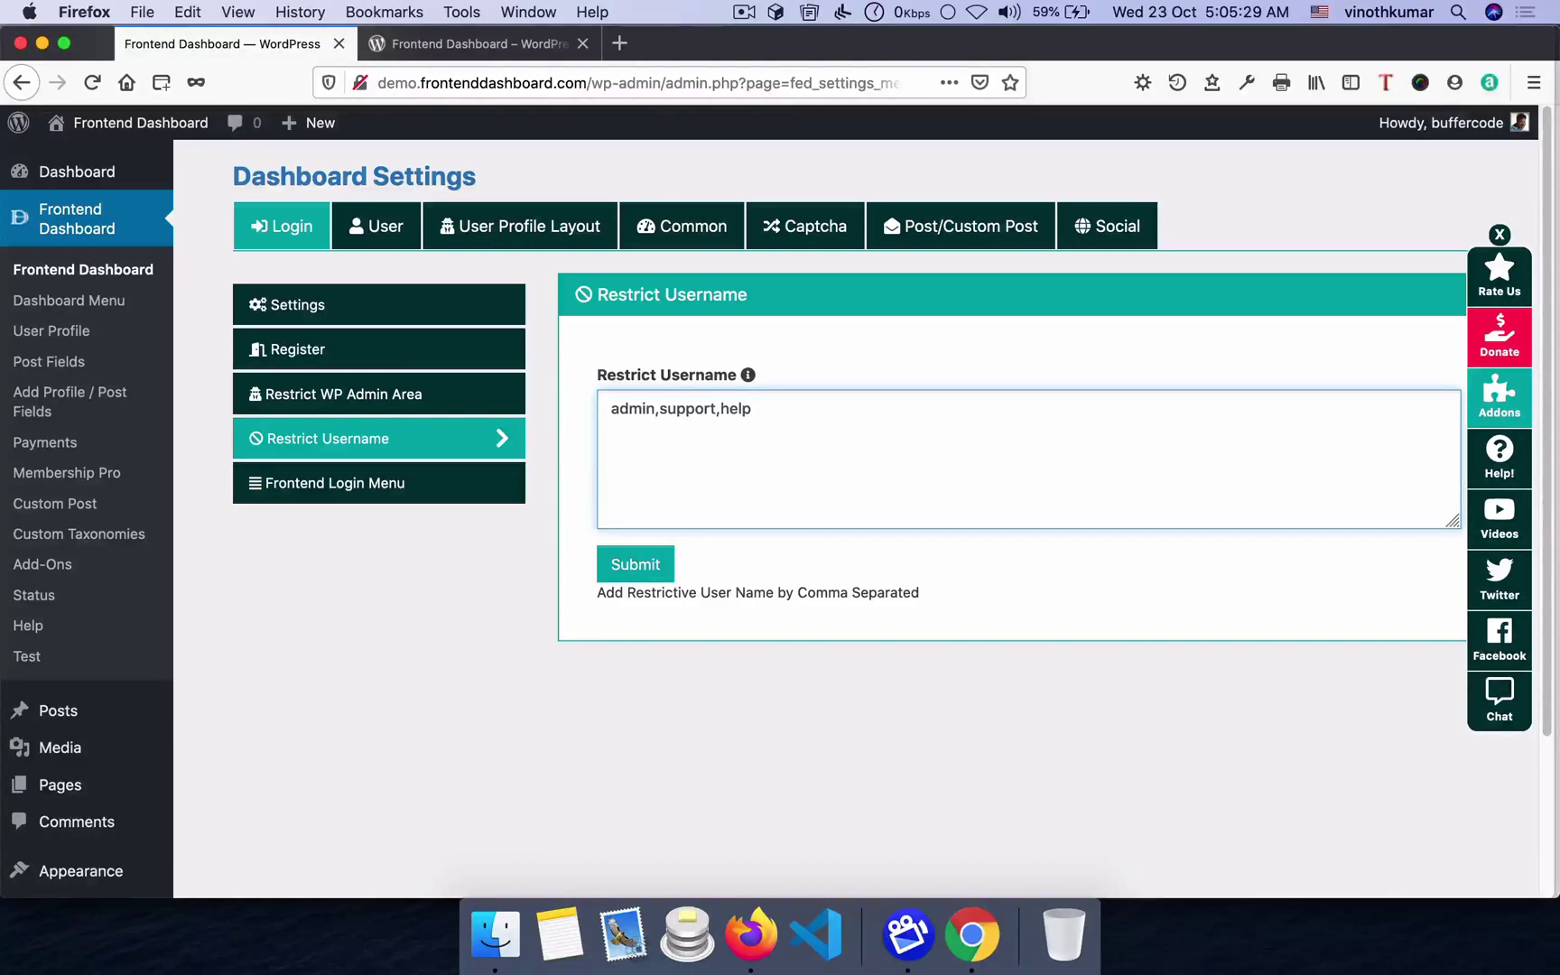
{"action": "left_click_drag", "start_coordinate": [659, 408], "coordinate": [381, 404]}
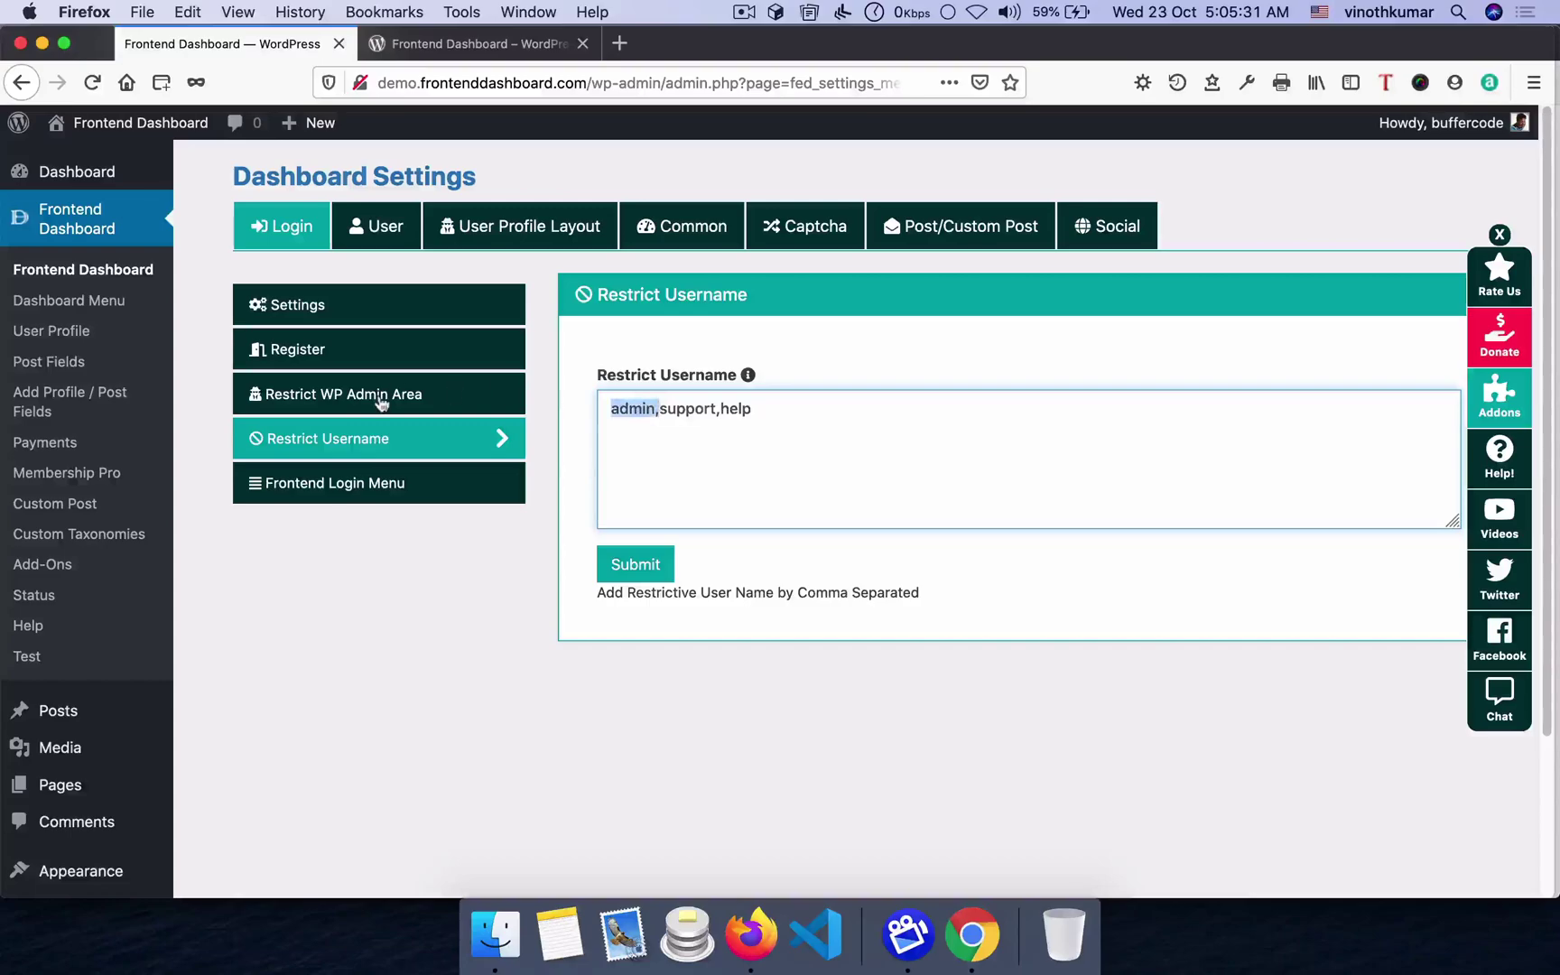
{"action": "key", "text": "BackSpace"}
{"action": "left_click", "coordinate": [628, 566]}
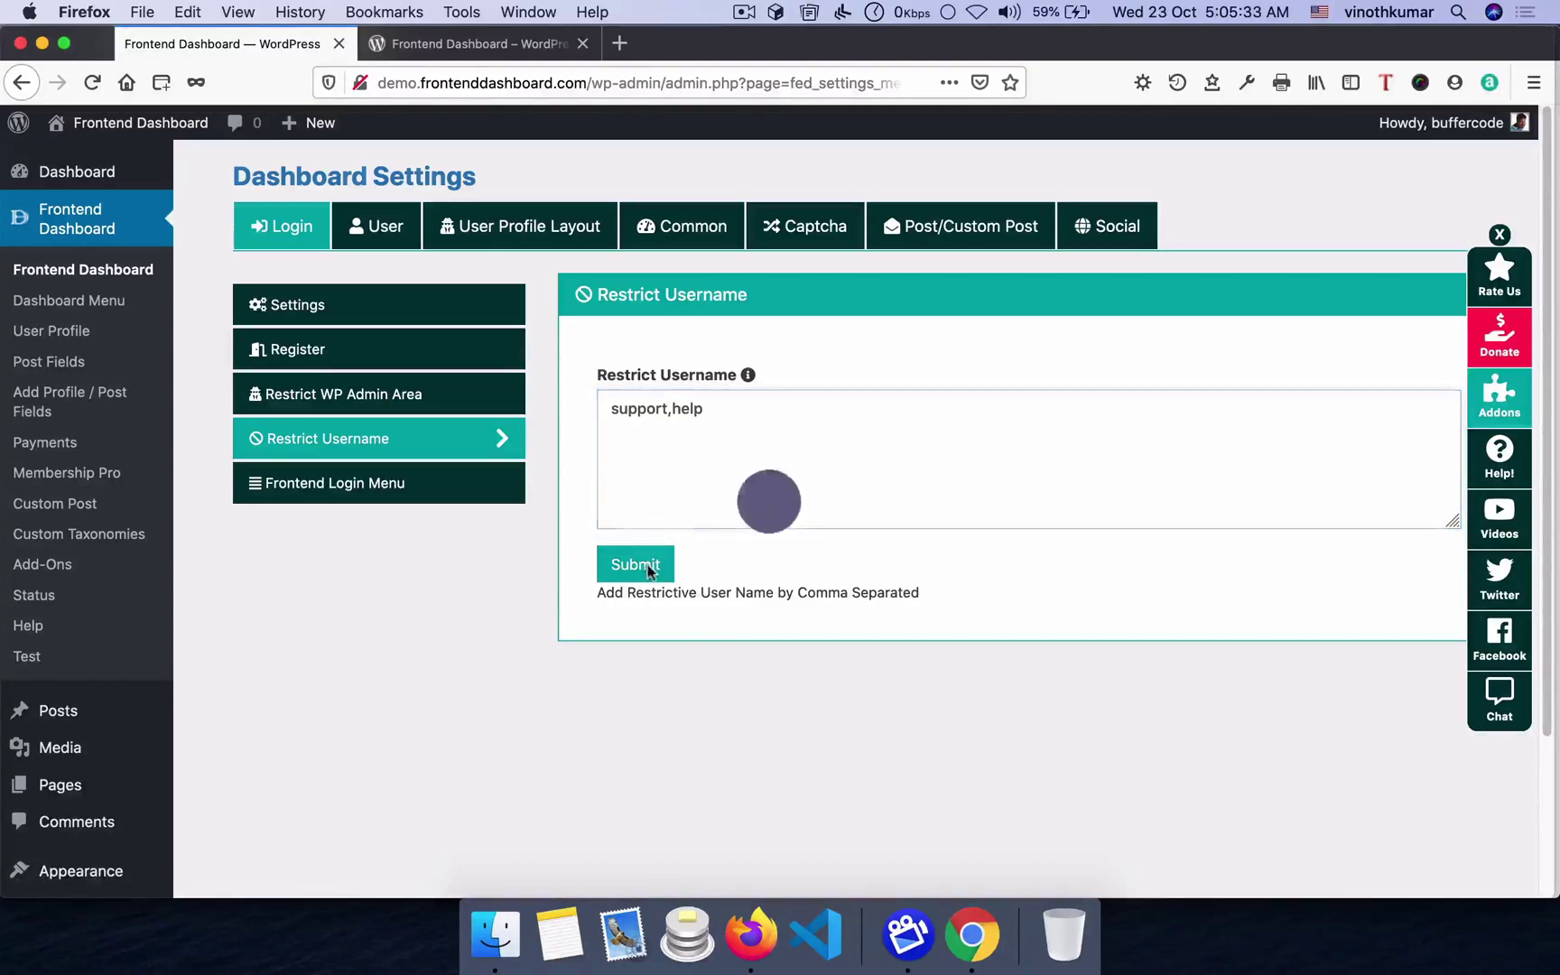
{"action": "left_click", "coordinate": [973, 934]}
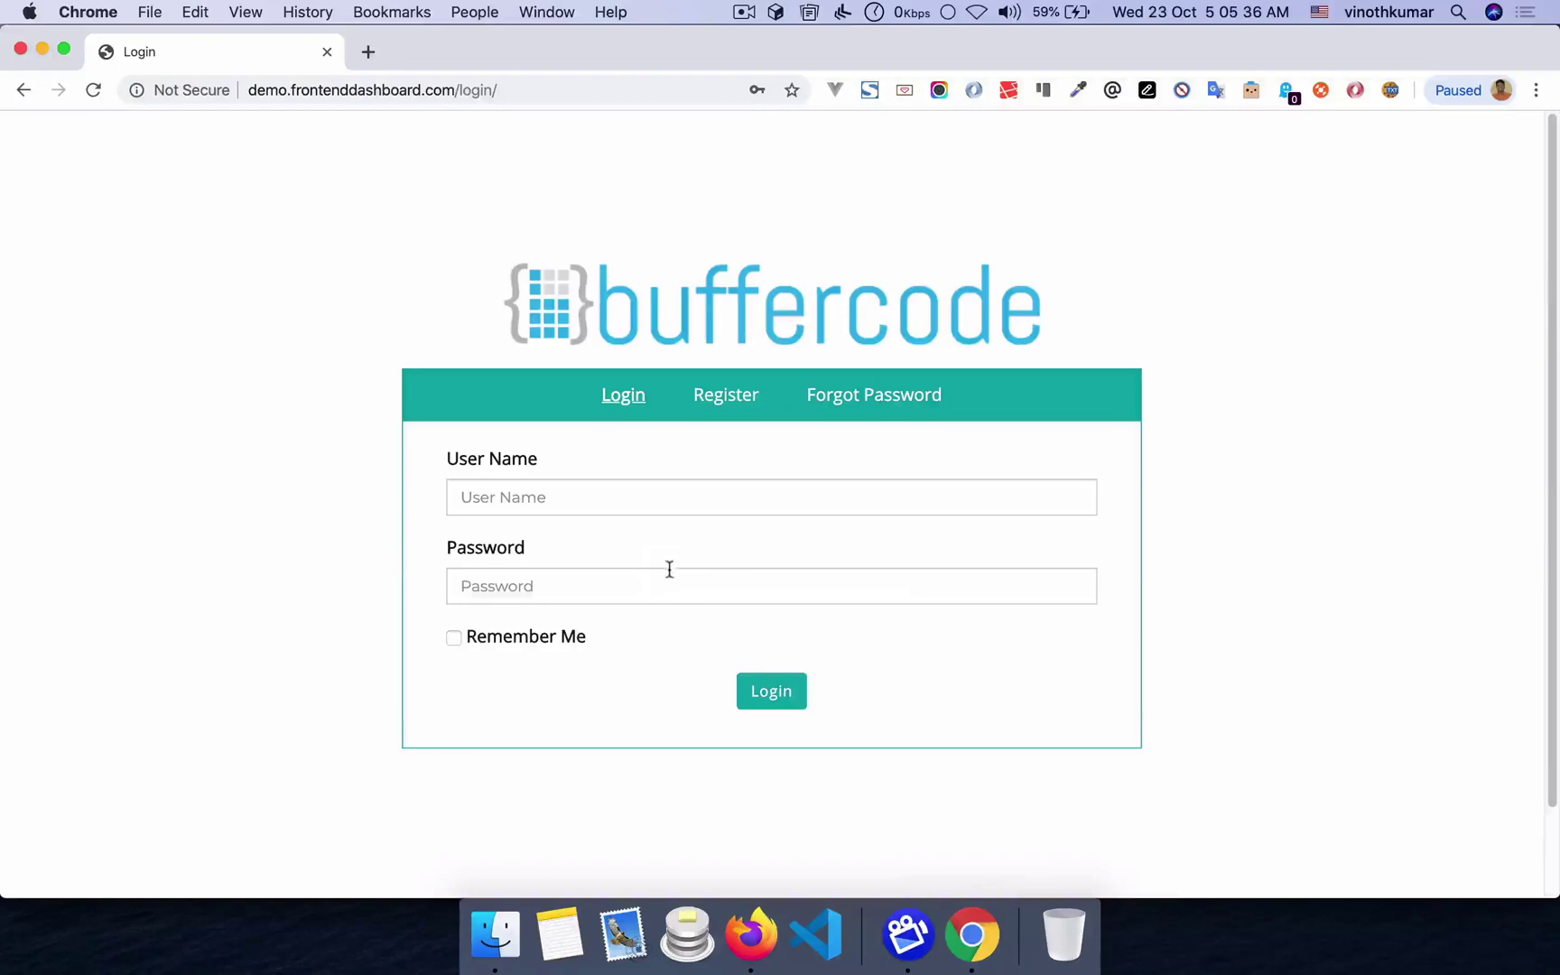
- Try registering the username 'support' on the frontend form with a password and e-mail
{"action": "left_click", "coordinate": [726, 395]}
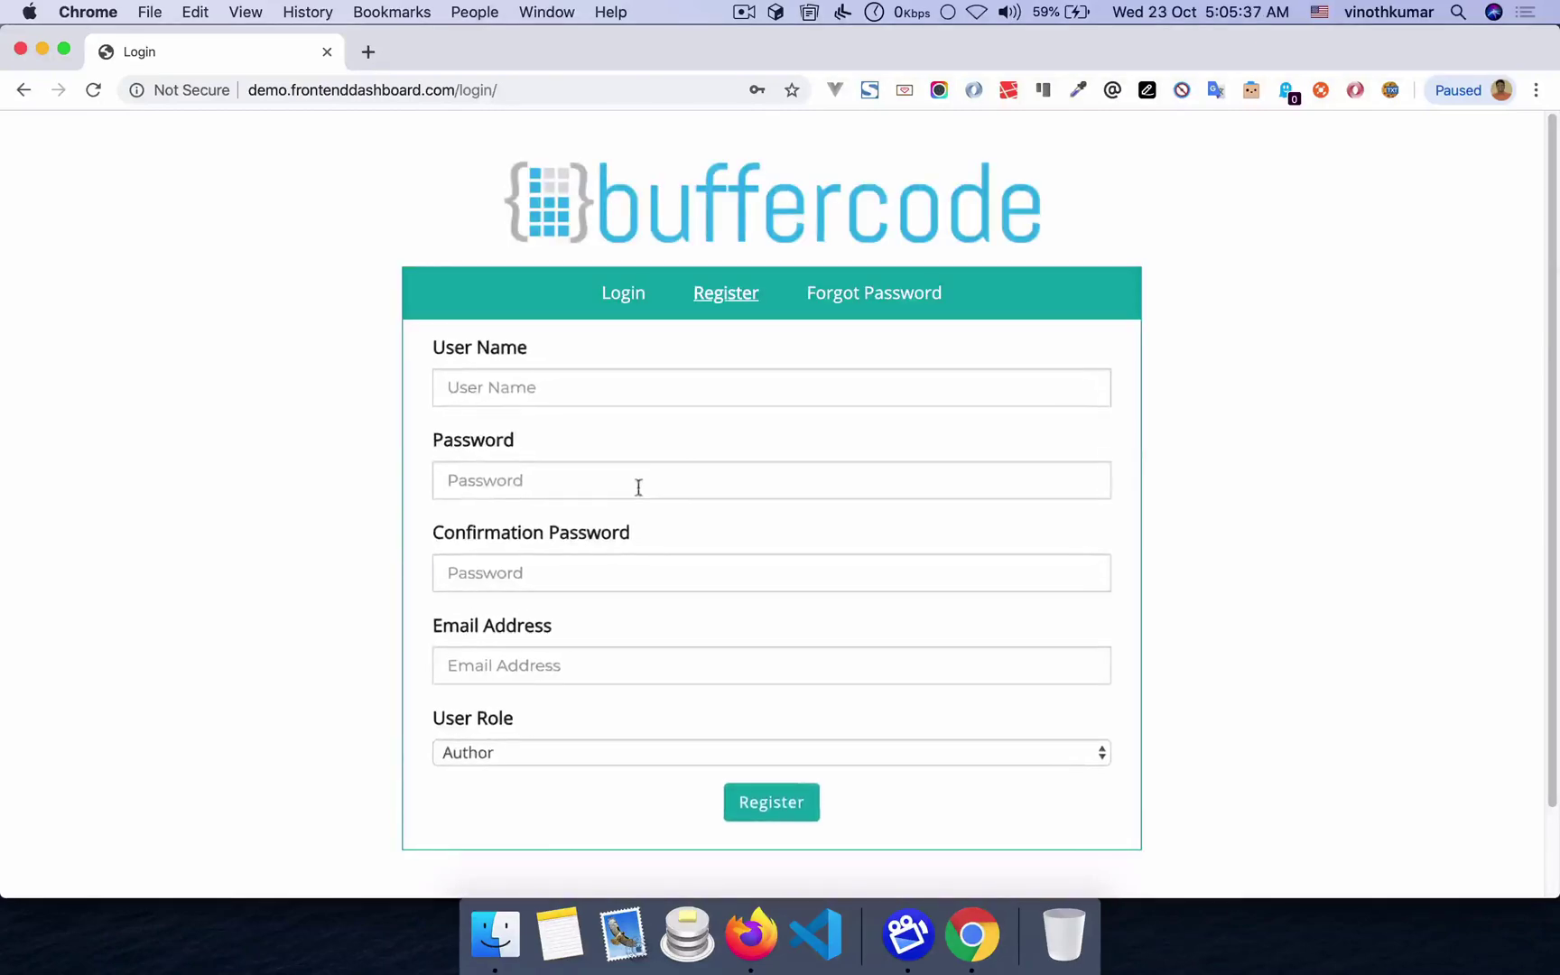
{"action": "left_click", "coordinate": [587, 381]}
{"action": "type", "text": "support"}
{"action": "key", "text": "Tab"}
{"action": "type", "text": "123456789"}
{"action": "key", "text": "Tab"}
{"action": "type", "text": "123456"}
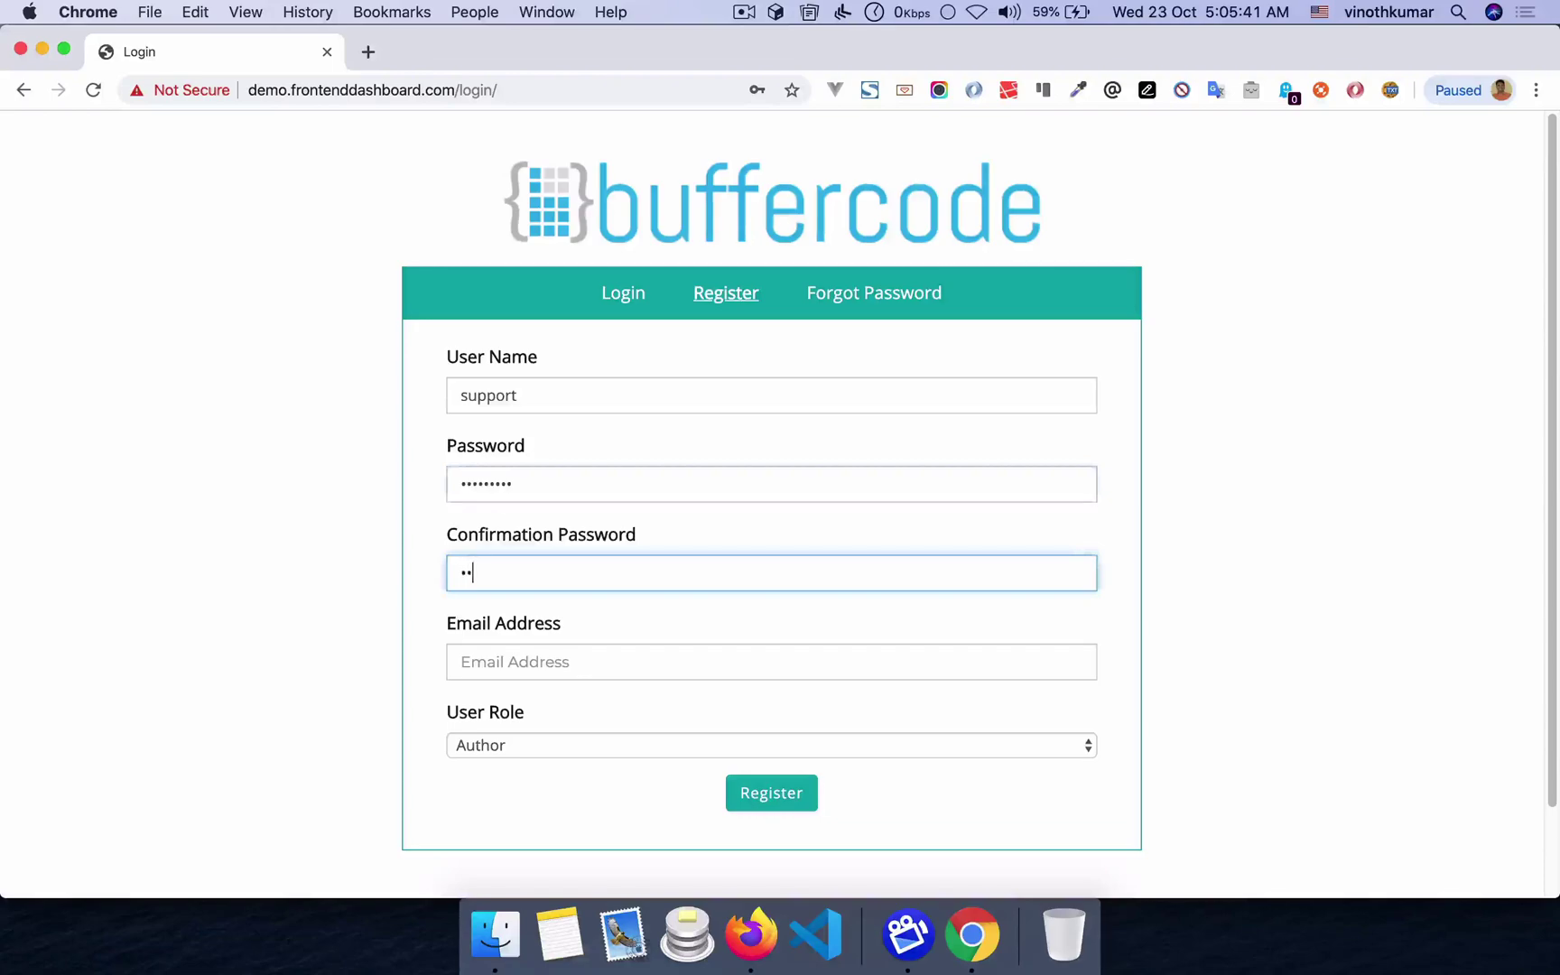
{"action": "key", "text": "Tab"}
{"action": "type", "text": "ma."}
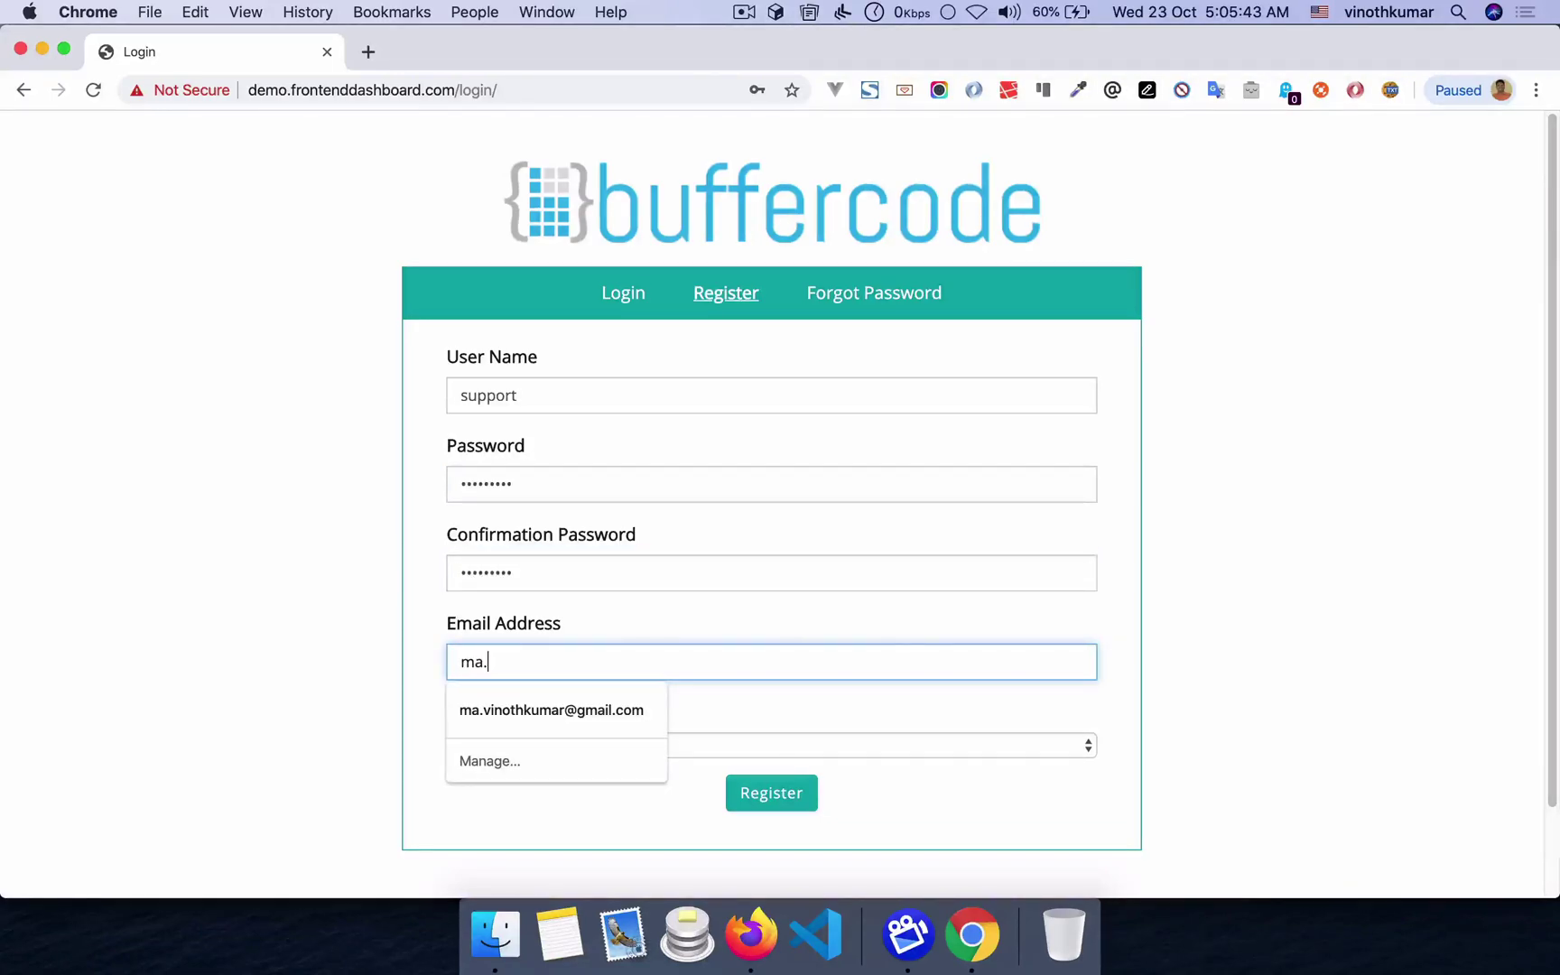
{"action": "key", "text": "Return"}
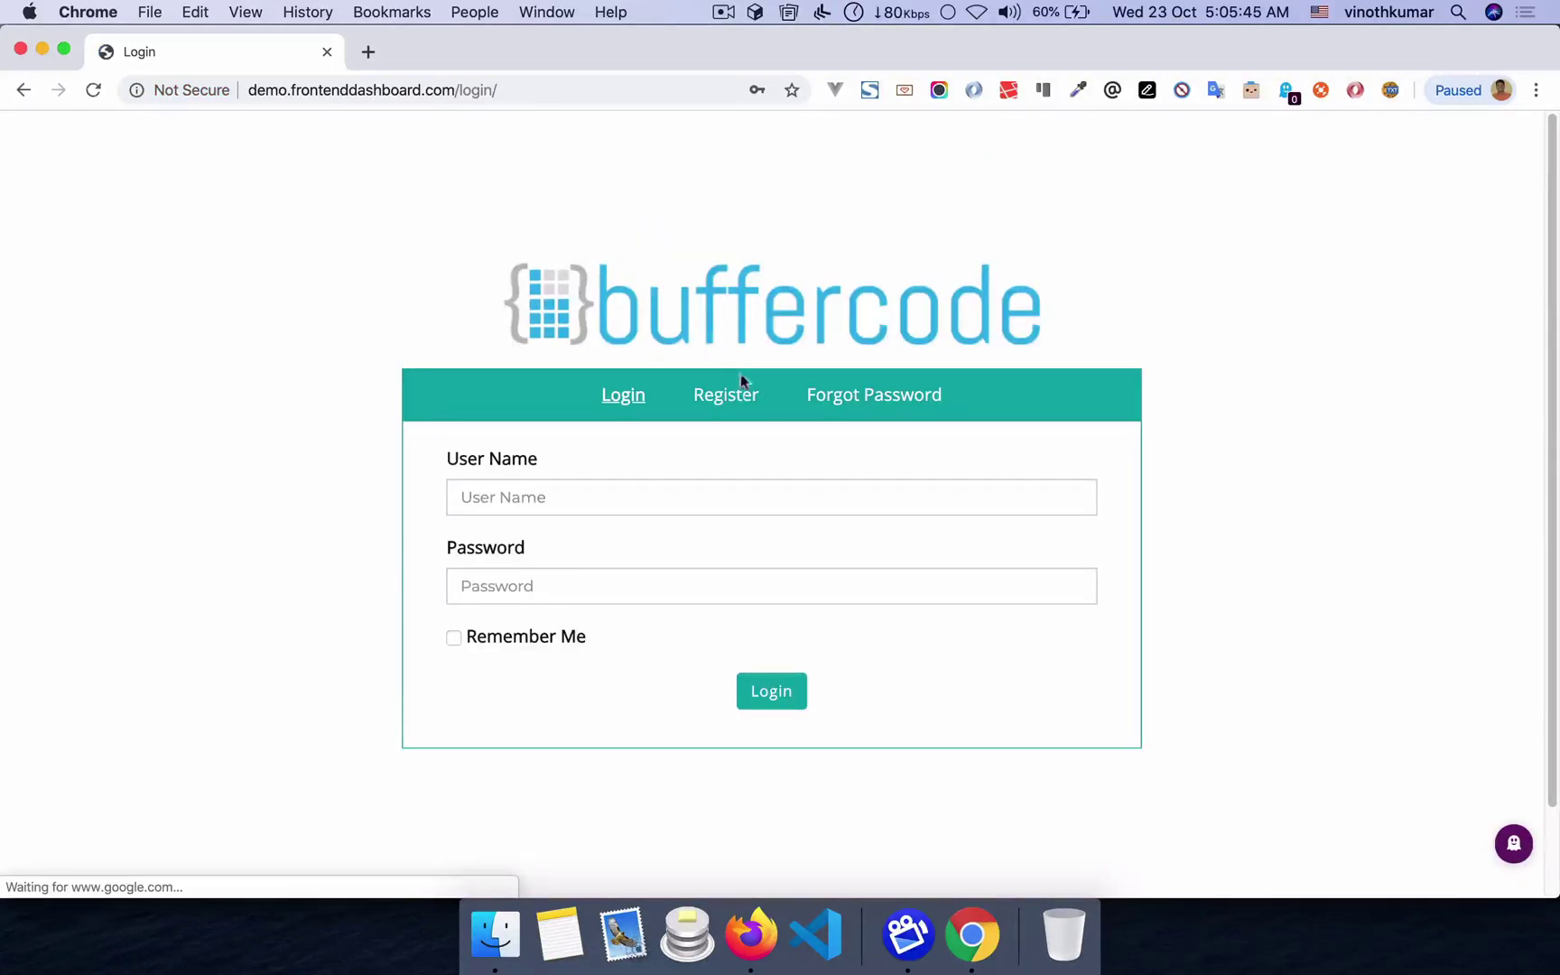
- Re-submit registration as 'support' with new password and e-mail, and dismiss the illegal-username error
{"action": "left_click", "coordinate": [596, 398]}
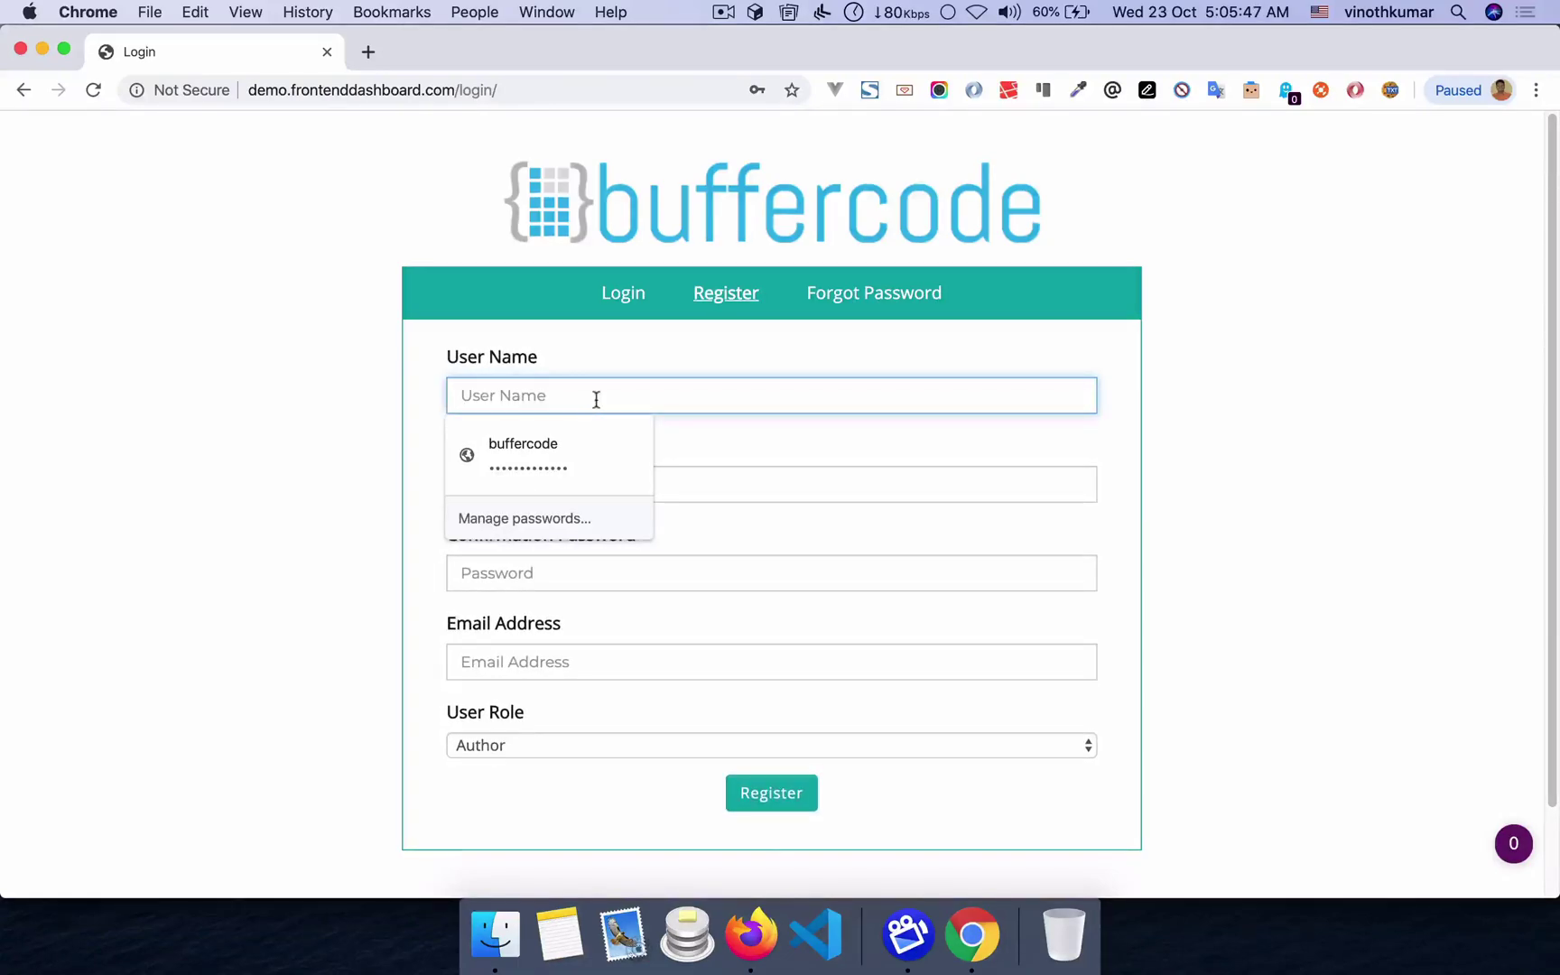
{"action": "type", "text": "support"}
{"action": "key", "text": "Tab"}
{"action": "type", "text": "support12"}
{"action": "key", "text": "Tab"}
{"action": "type", "text": "suppo"}
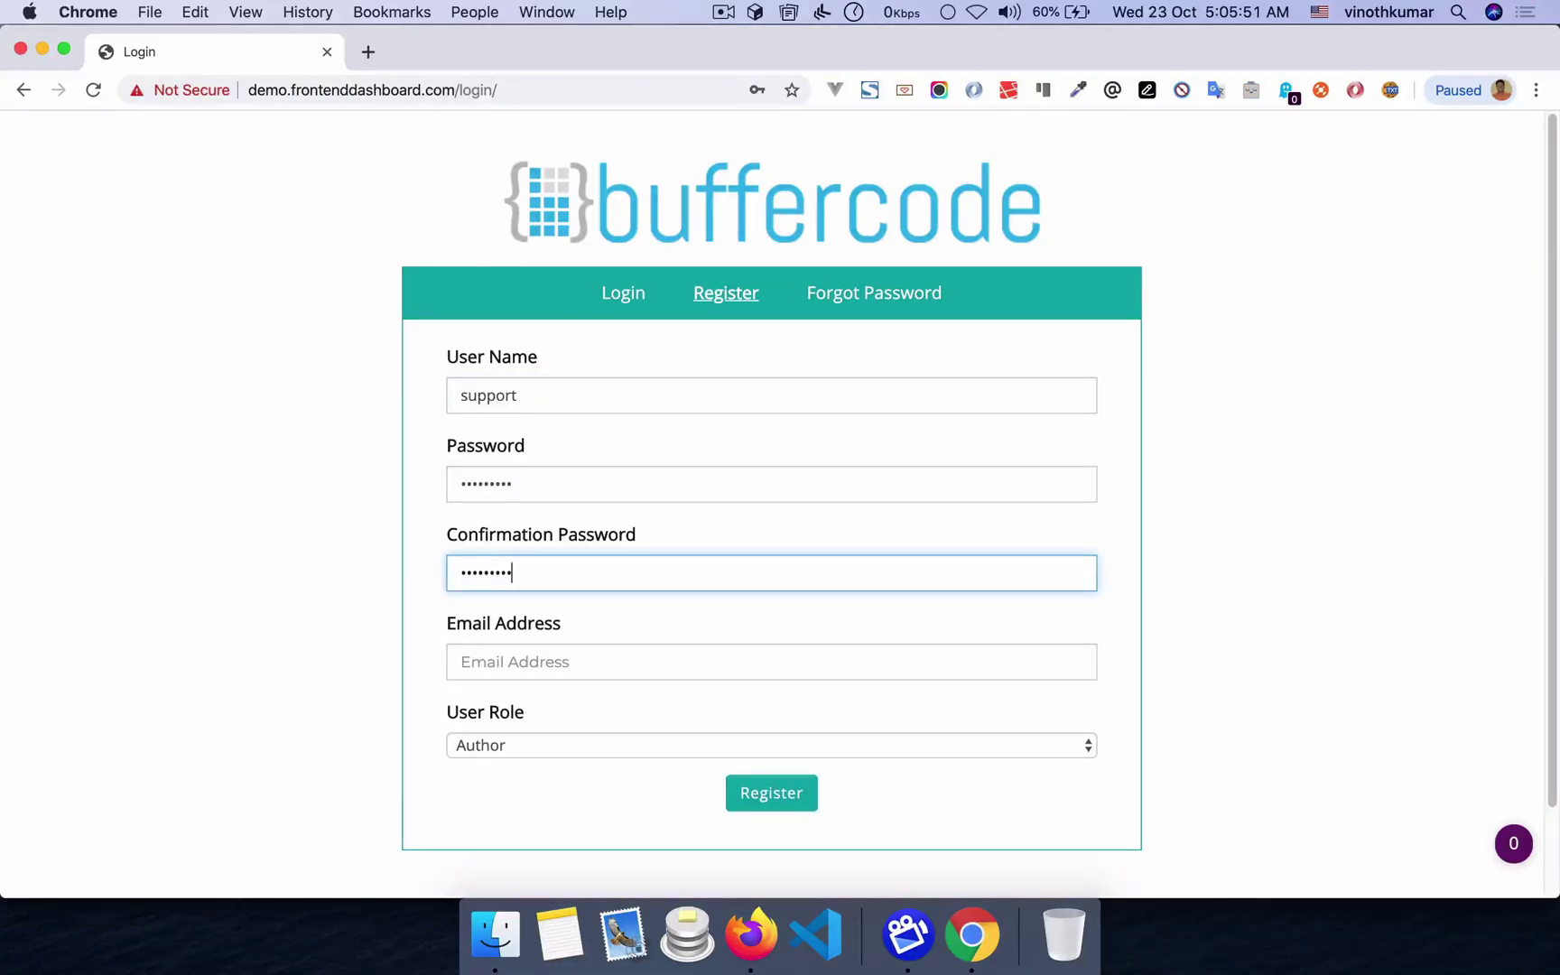
{"action": "key", "text": "Tab"}
{"action": "type", "text": "m"}
{"action": "key", "text": "BackSpace"}
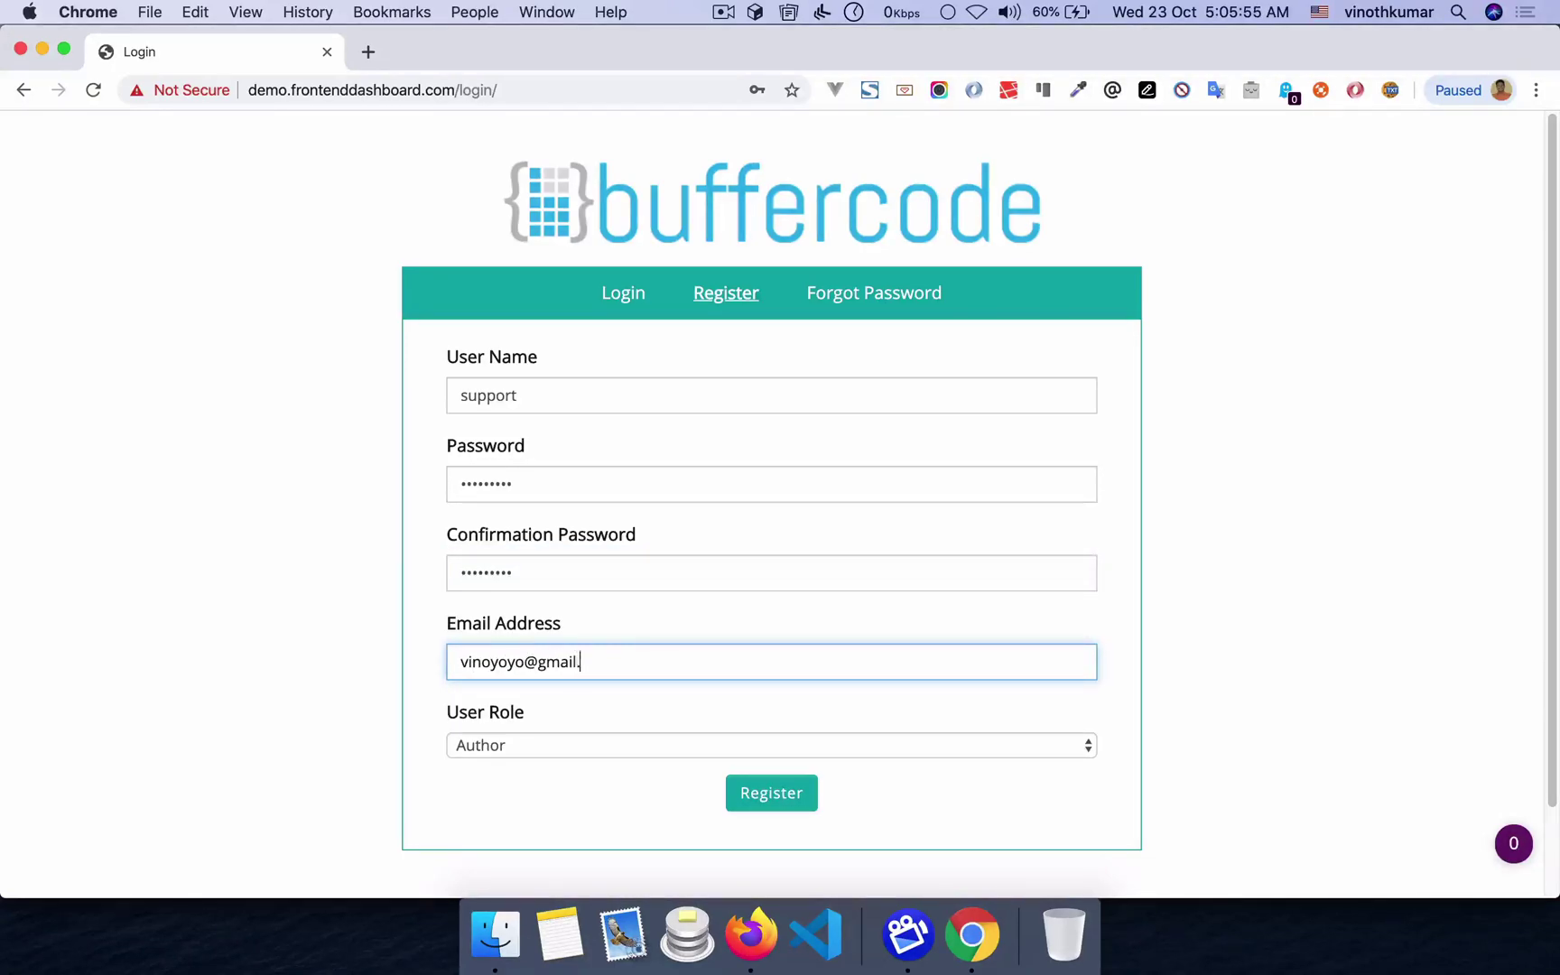
{"action": "left_click", "coordinate": [782, 799]}
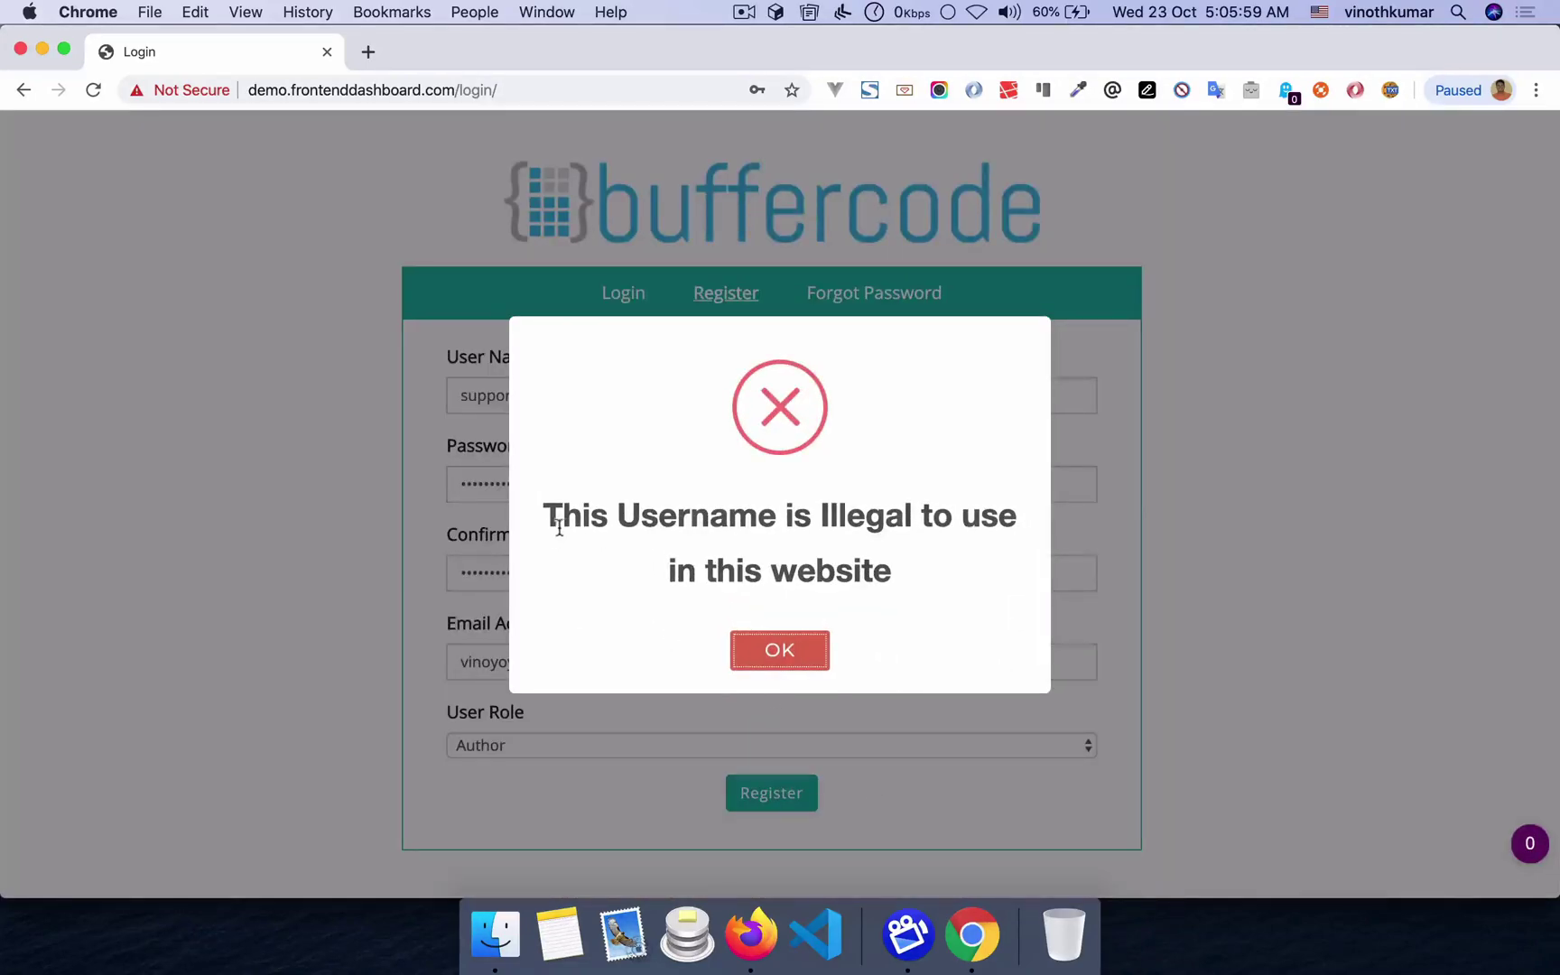
{"action": "left_click", "coordinate": [774, 641]}
{"action": "key", "text": "super+Tab"}
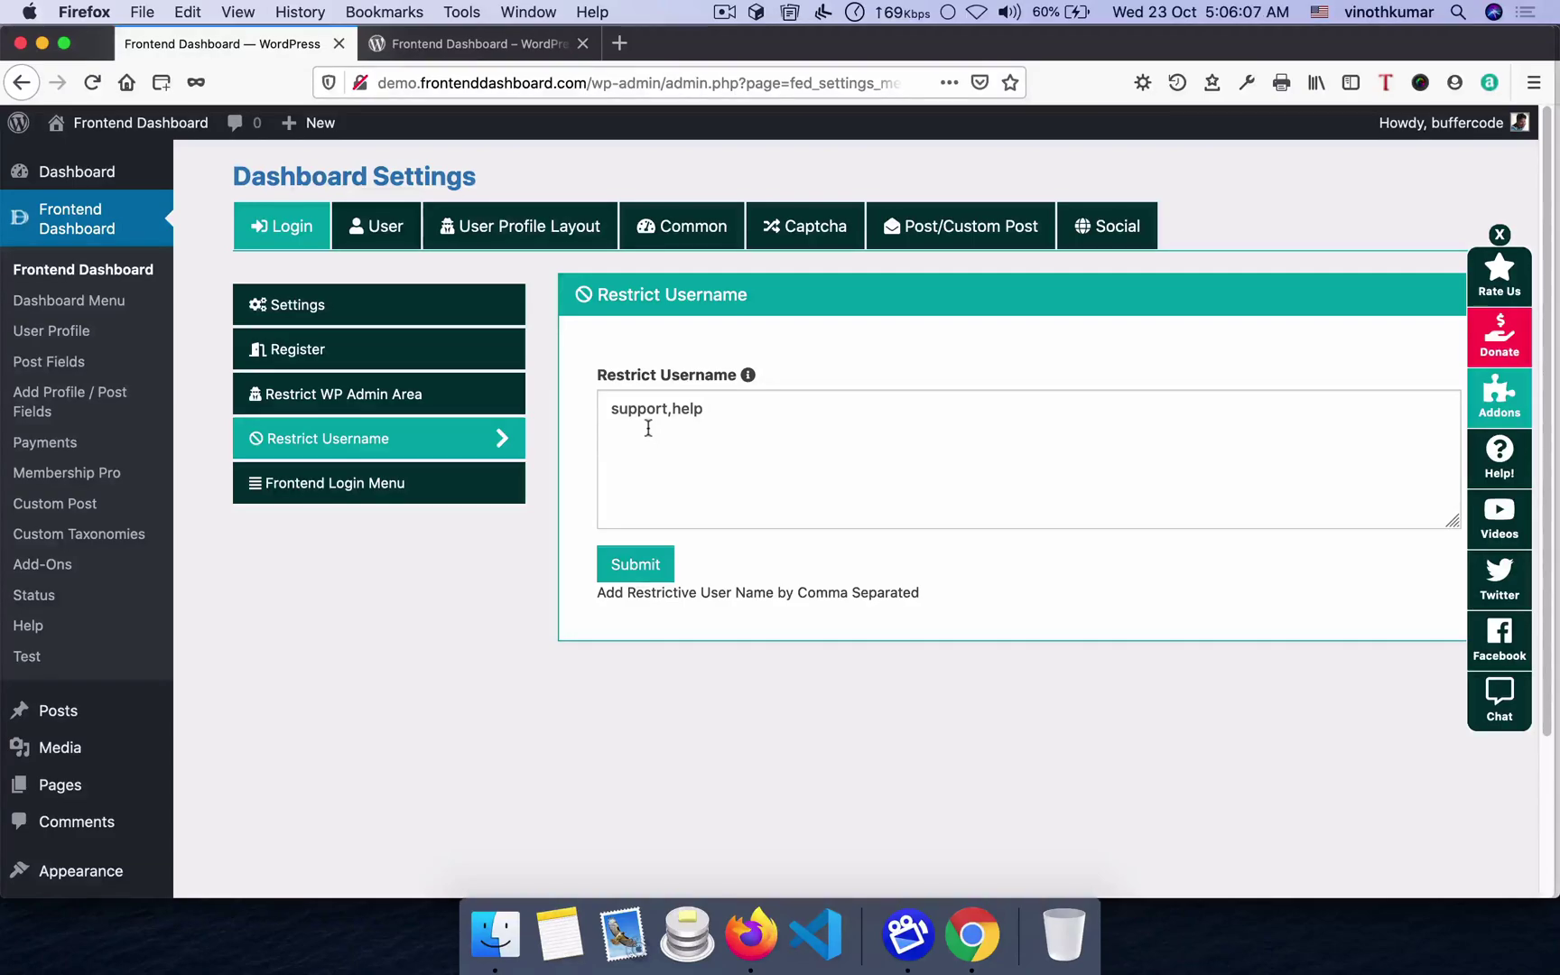
- Clear the Restrict Username list and save the empty setting
{"action": "triple_click", "coordinate": [648, 428]}
{"action": "key", "text": "BackSpace"}
{"action": "left_click", "coordinate": [654, 571]}
{"action": "left_click", "coordinate": [799, 649]}
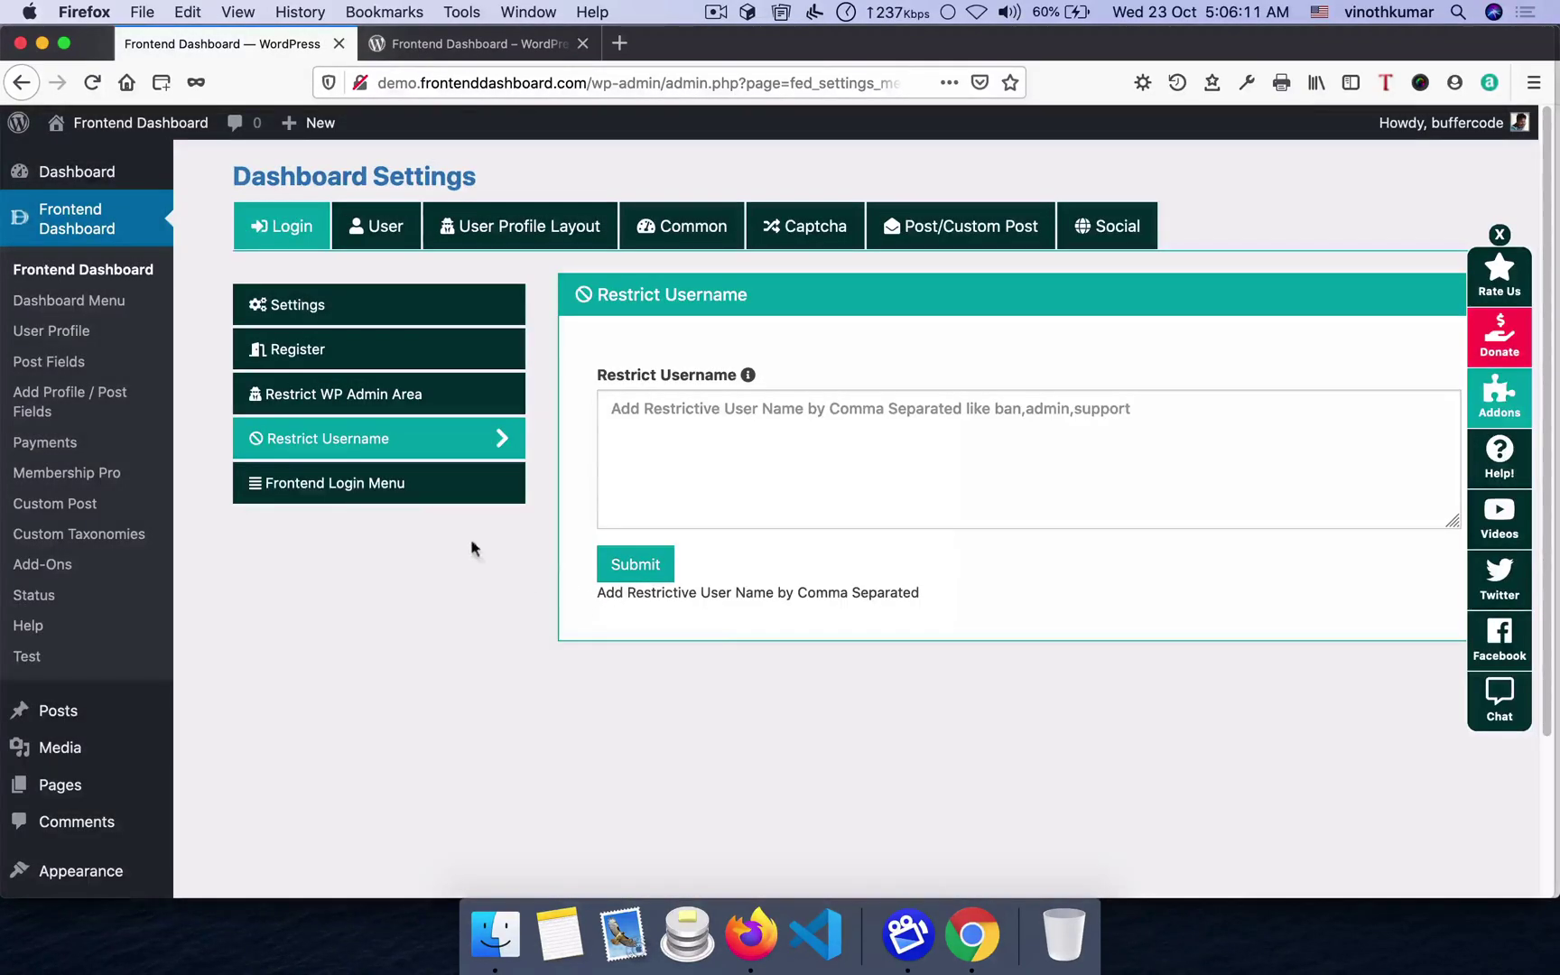
- Open the Frontend Login Menu settings and view the site's front page in Chrome
{"action": "left_click", "coordinate": [331, 485]}
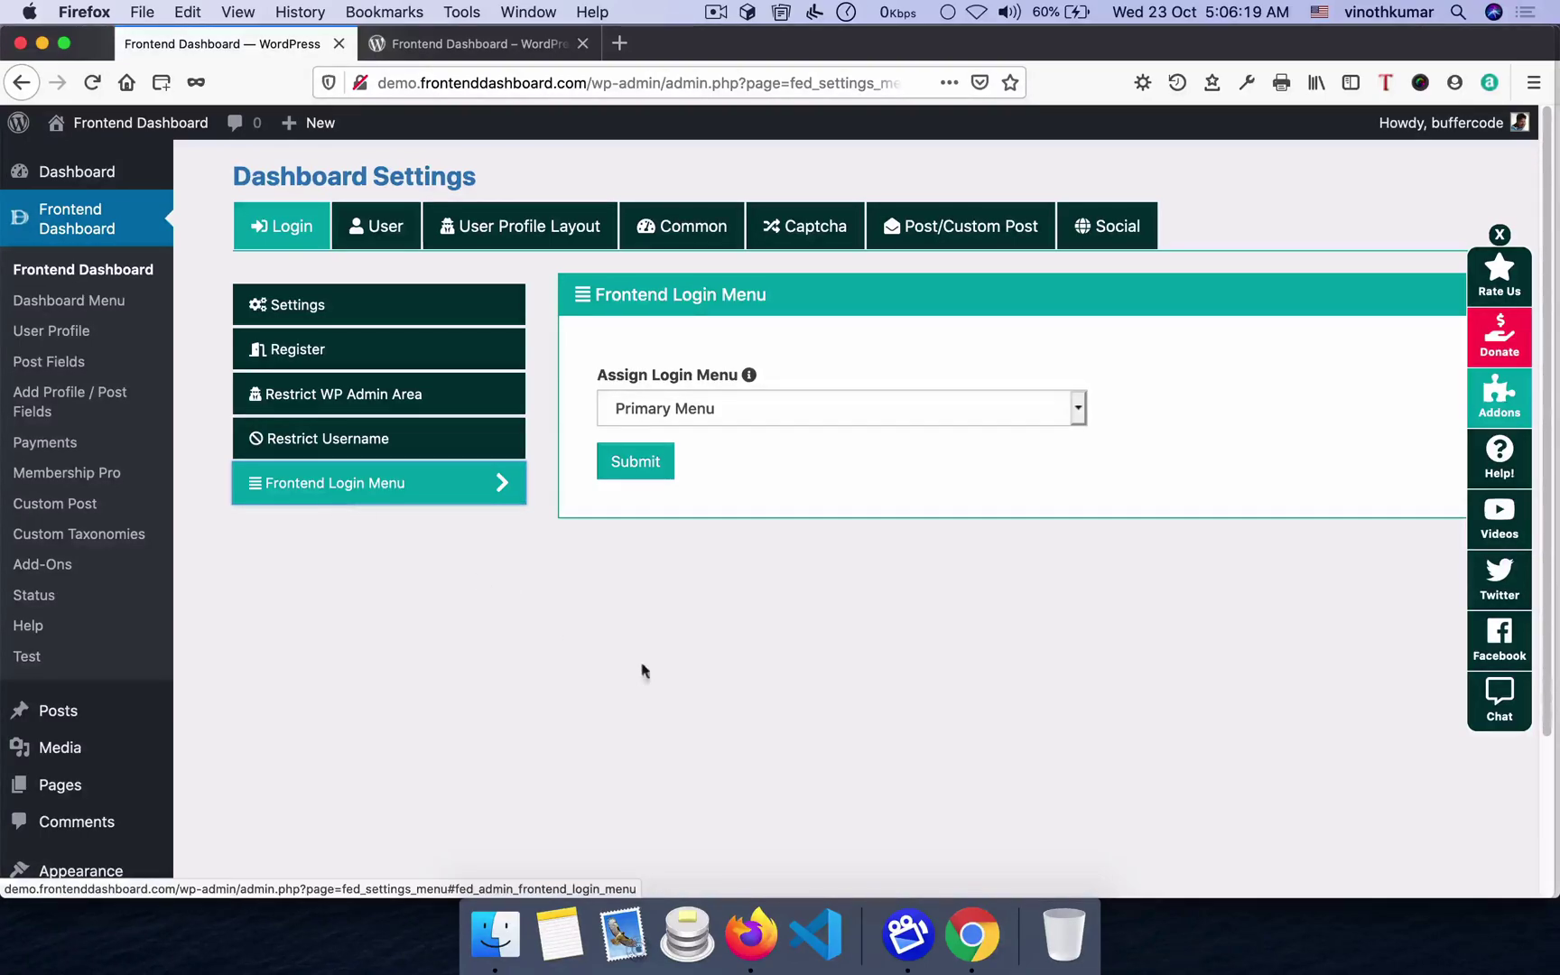
{"action": "left_click", "coordinate": [971, 934]}
{"action": "left_click_drag", "start_coordinate": [459, 91], "coordinate": [634, 112]}
{"action": "key", "text": "BackSpace"}
{"action": "key", "text": "Return"}
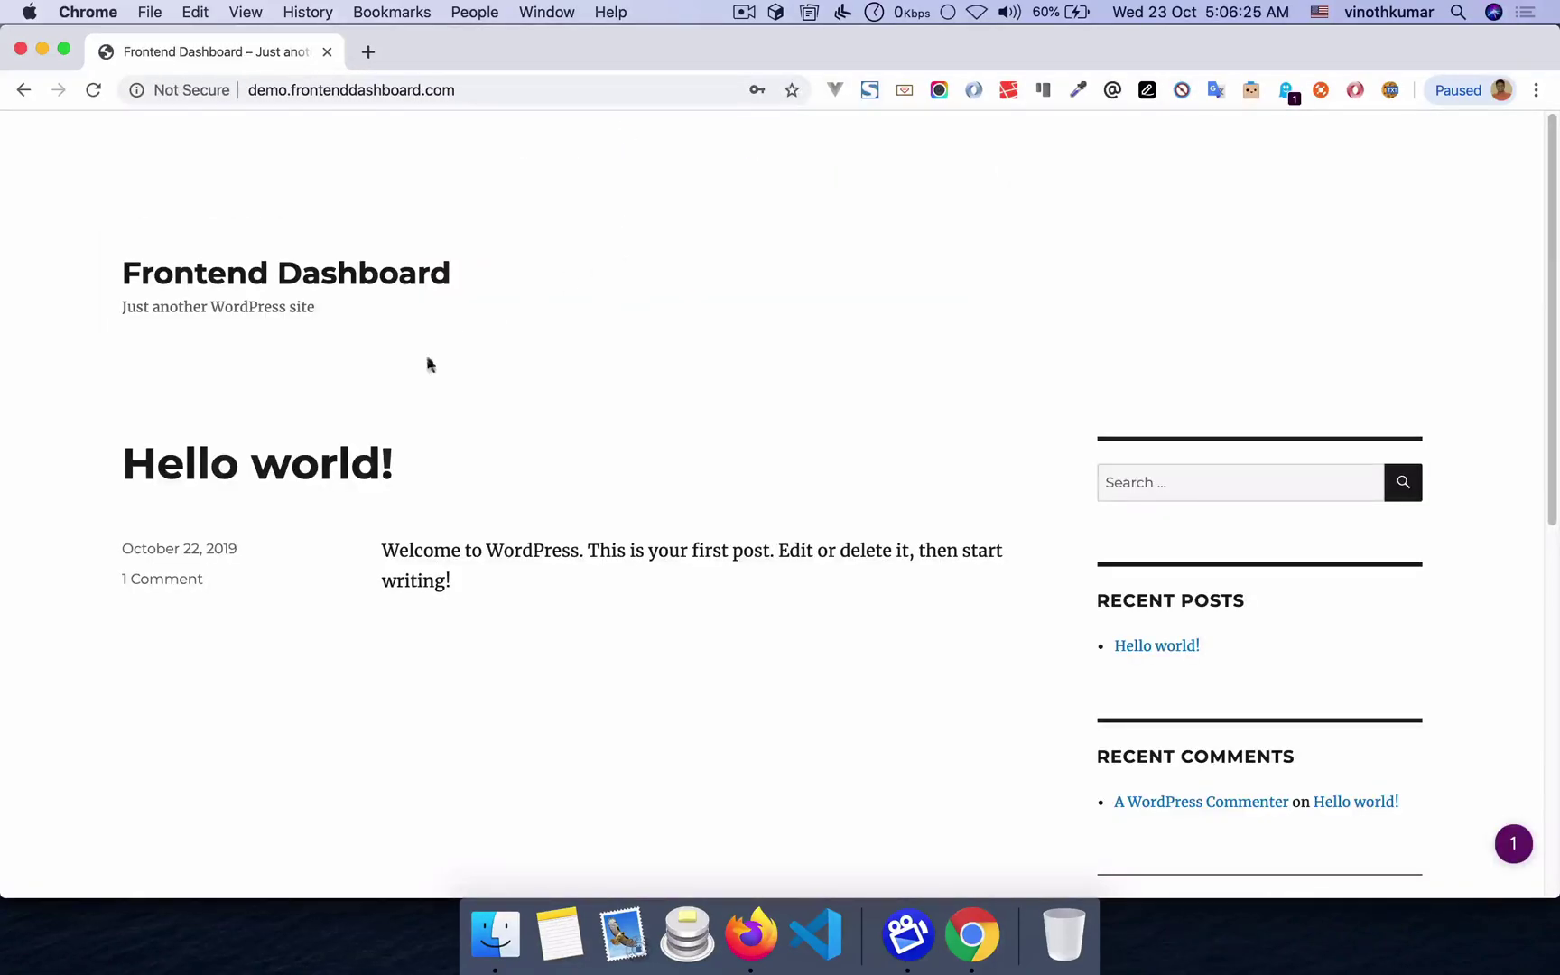
{"action": "scroll", "coordinate": [508, 519], "scroll_direction": "down", "scroll_amount": 3}
{"action": "scroll", "coordinate": [512, 523], "scroll_direction": "up", "scroll_amount": 3}
- Open Appearance > Menus in a new tab and switch to it
{"action": "left_click", "coordinate": [750, 934]}
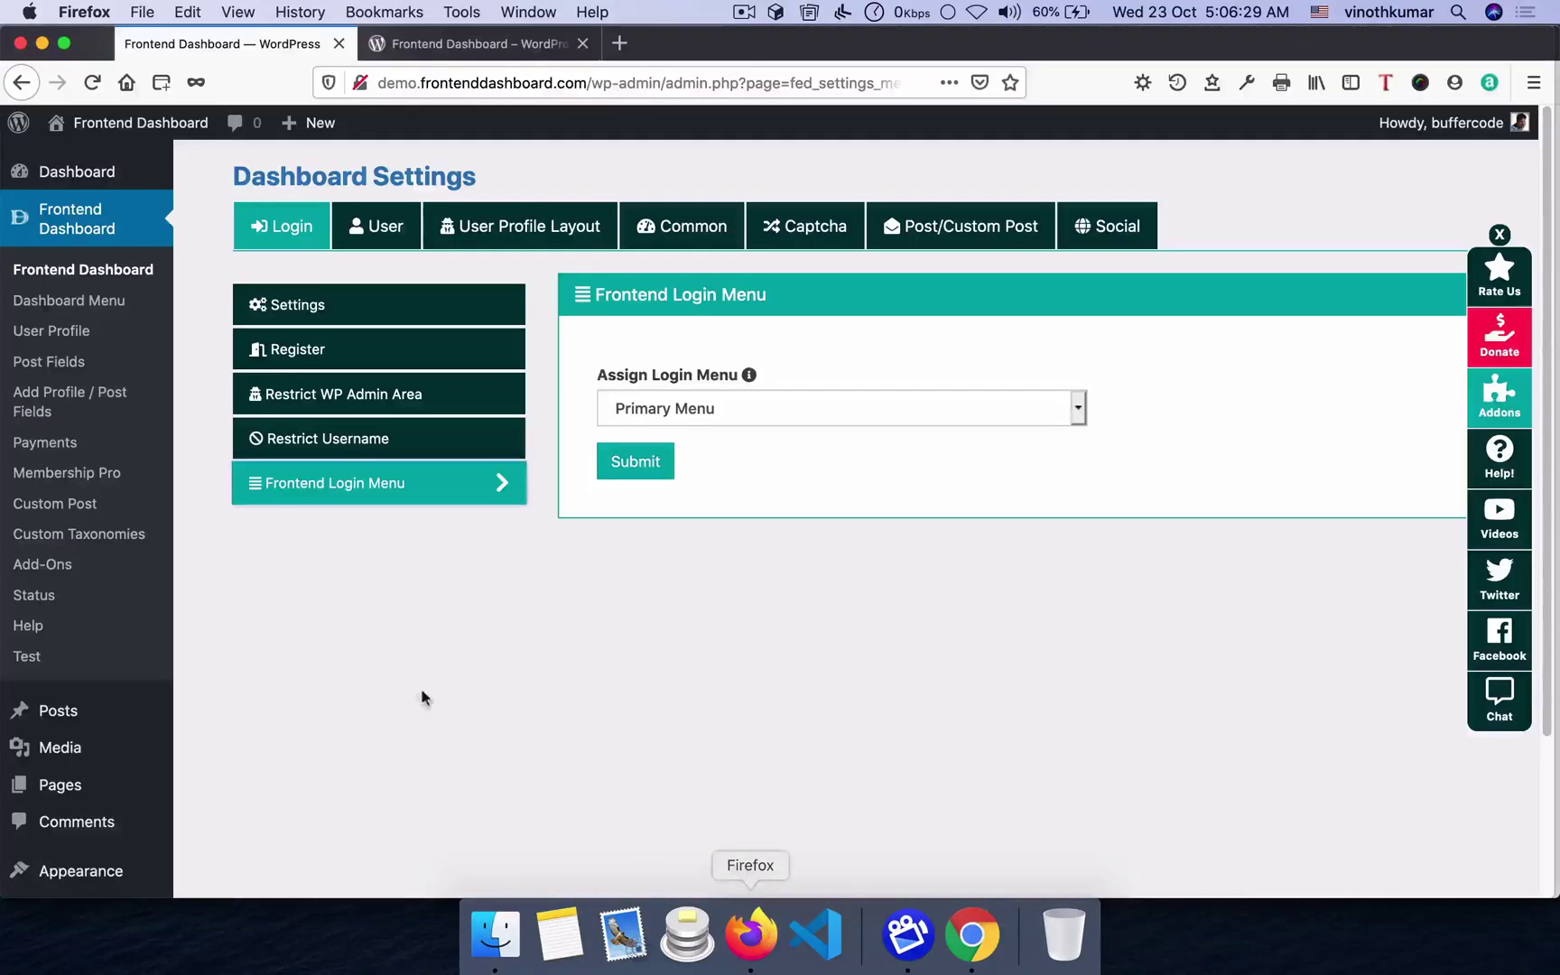
{"action": "scroll", "coordinate": [127, 566], "scroll_direction": "down", "scroll_amount": 3}
{"action": "mouse_move", "coordinate": [105, 683]}
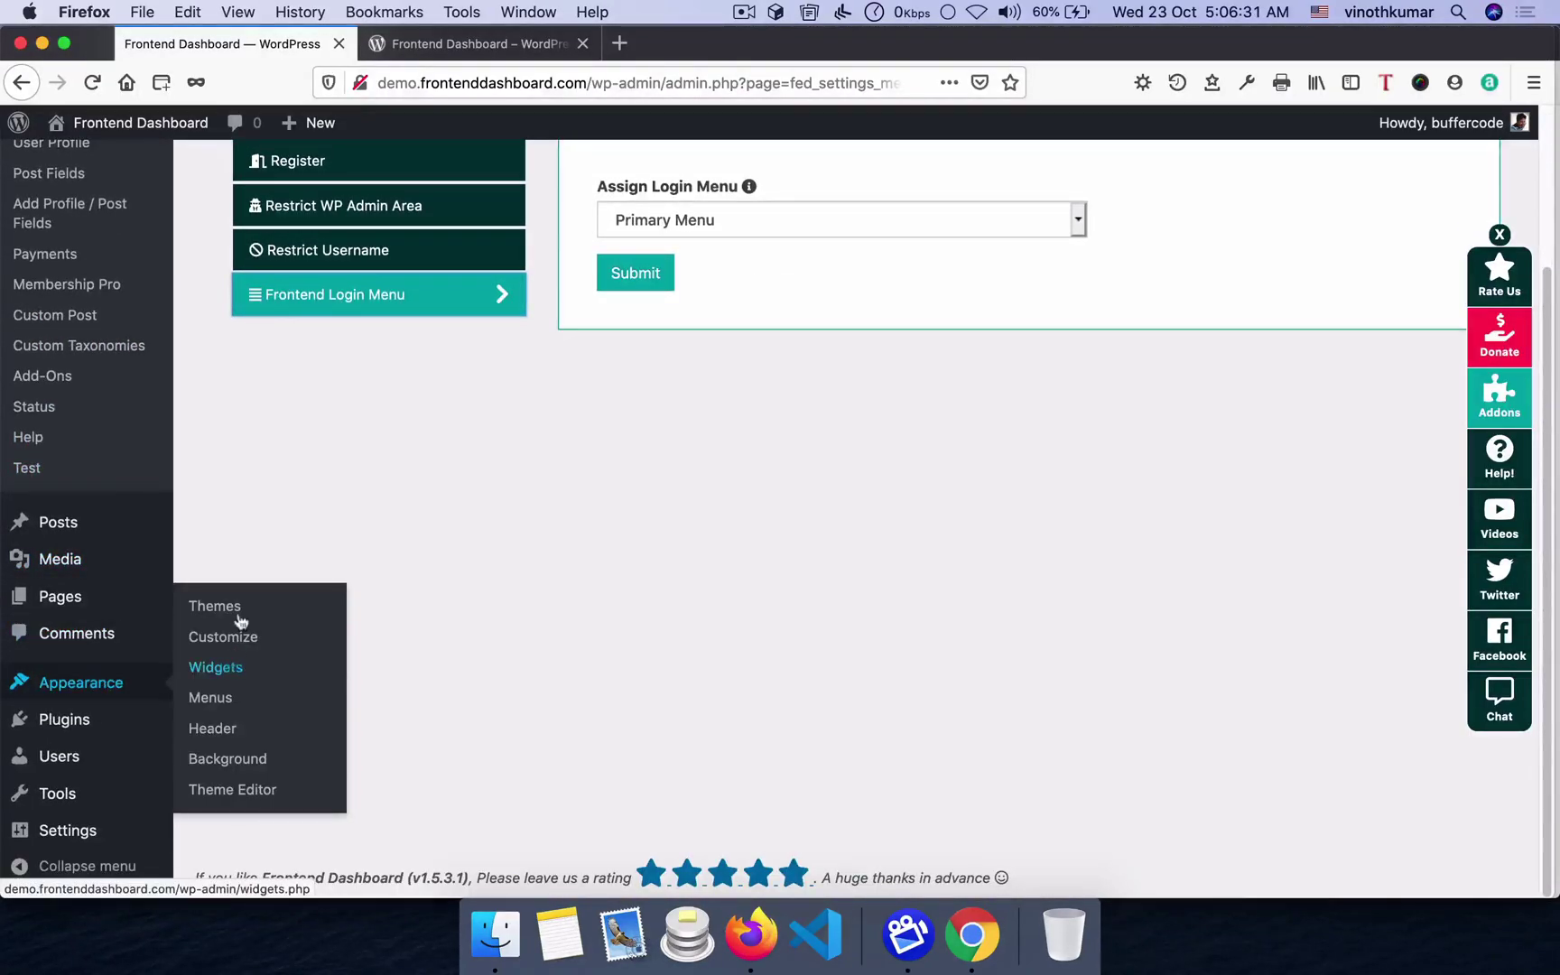
{"action": "right_click", "coordinate": [210, 697]}
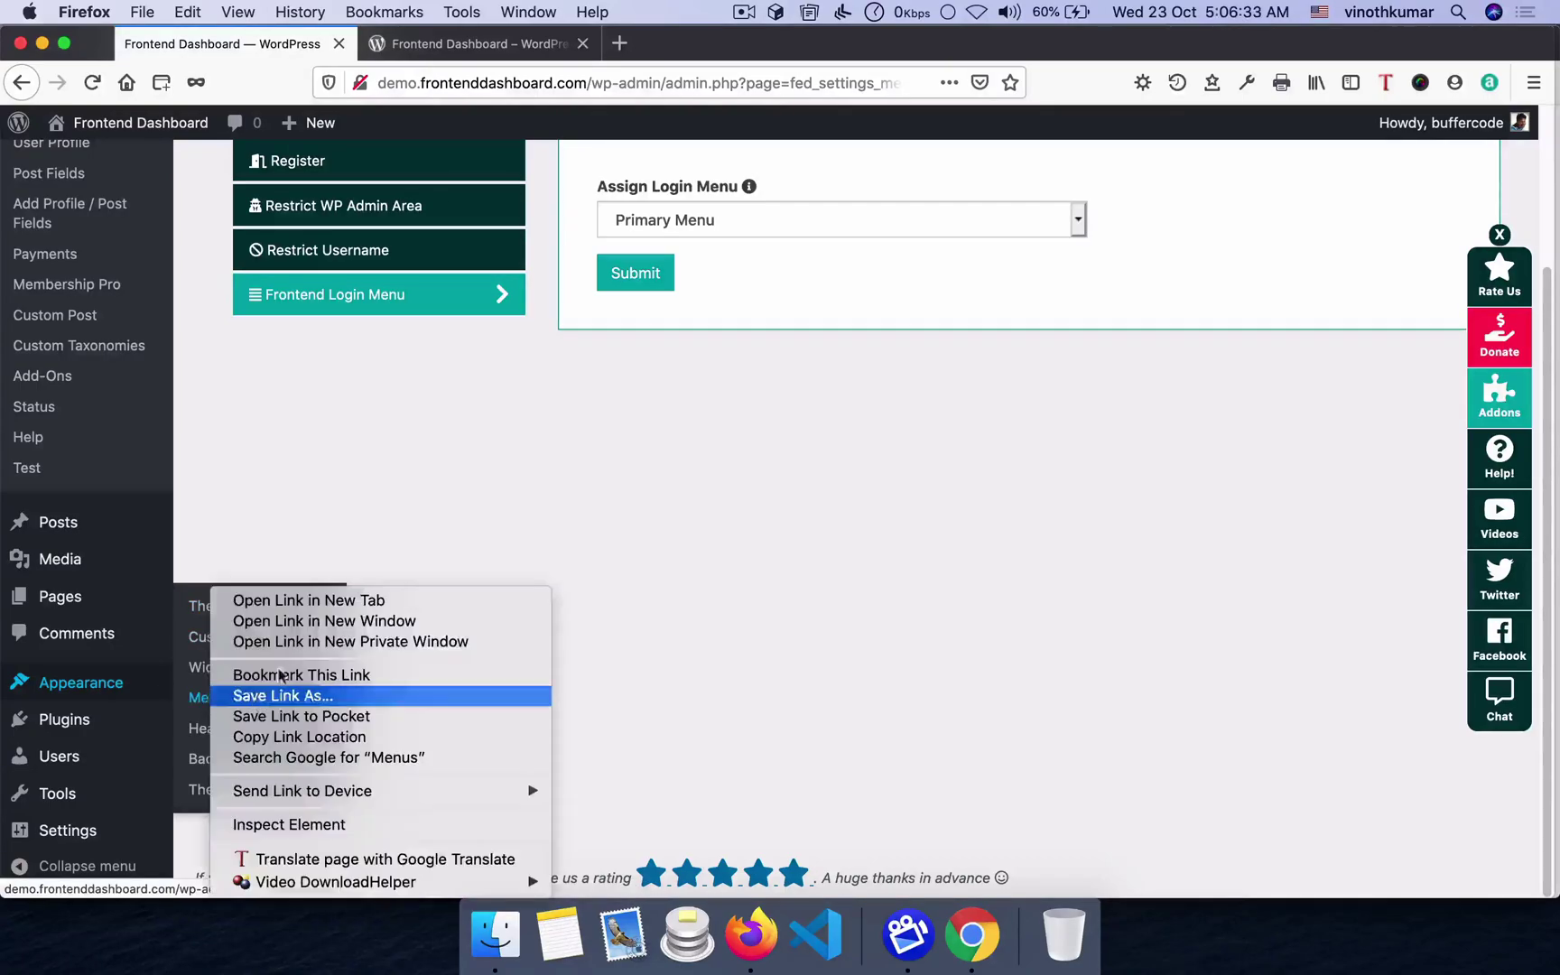
{"action": "left_click", "coordinate": [300, 601]}
{"action": "left_click", "coordinate": [434, 41]}
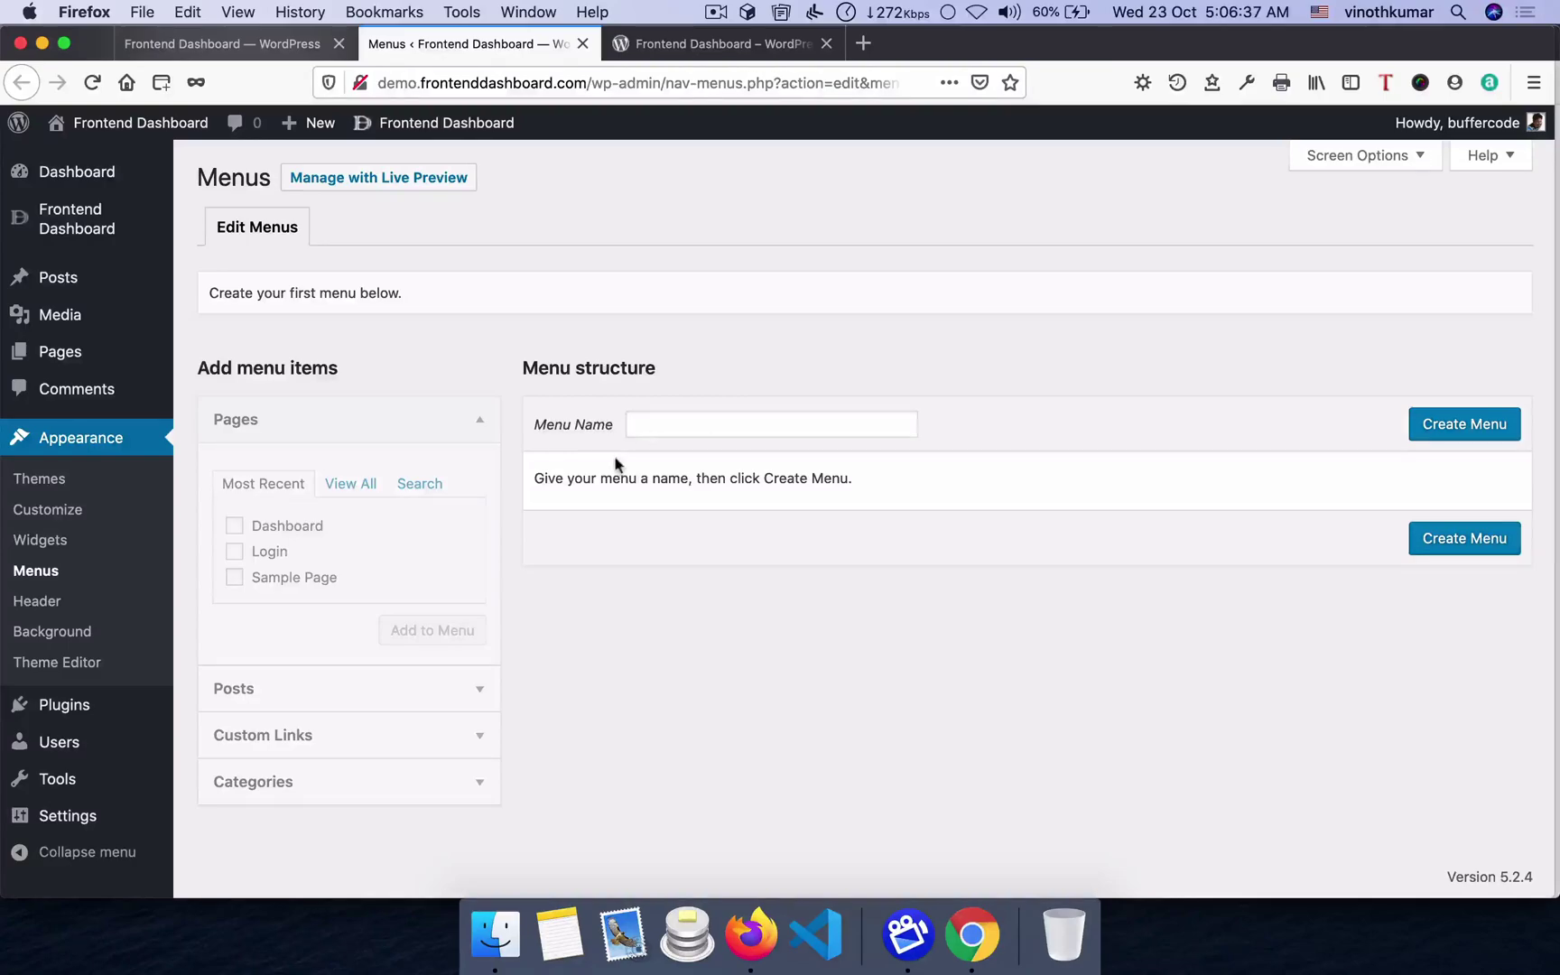
- Create and save a new menu named 'Primary'
{"action": "left_click", "coordinate": [683, 418]}
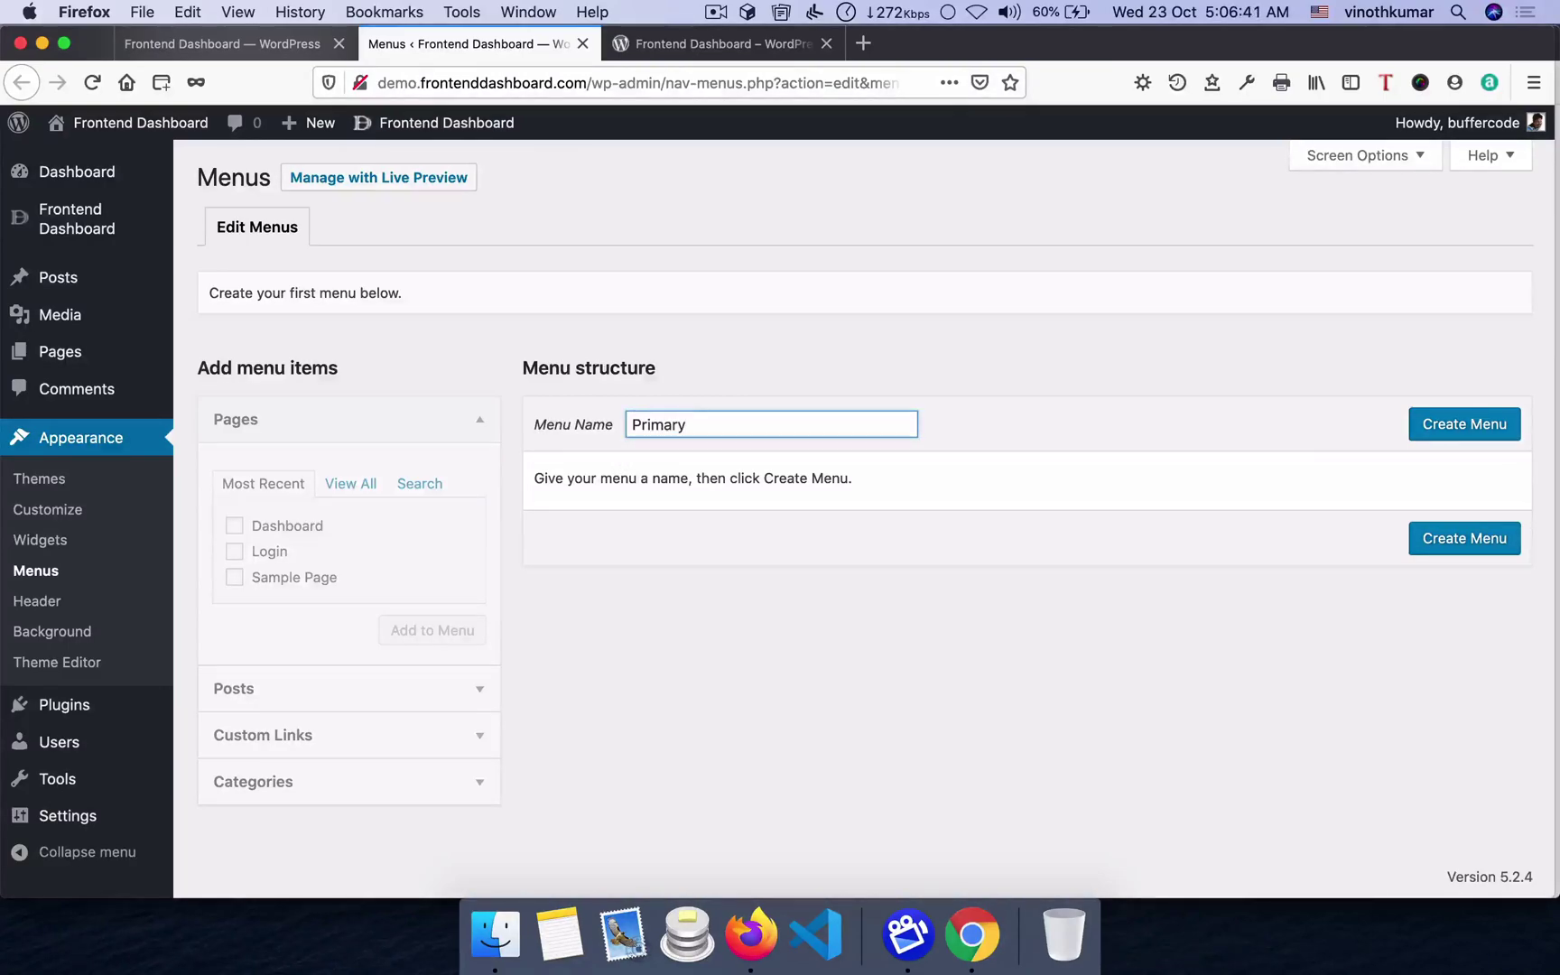
{"action": "left_click", "coordinate": [1464, 423]}
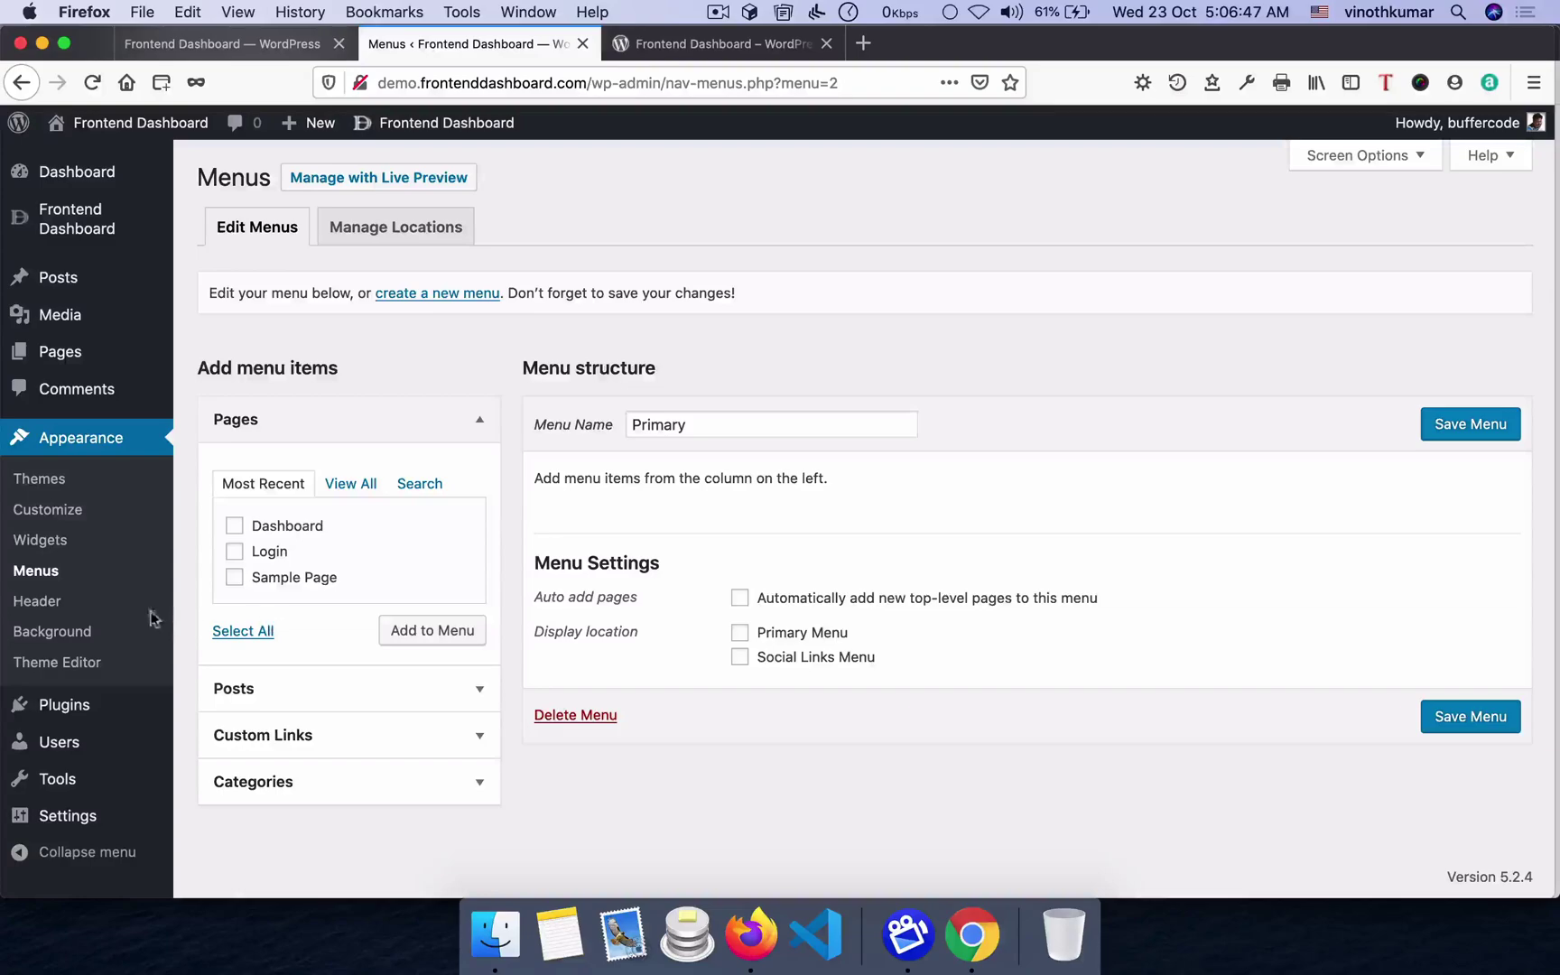
{"action": "left_click", "coordinate": [1481, 436]}
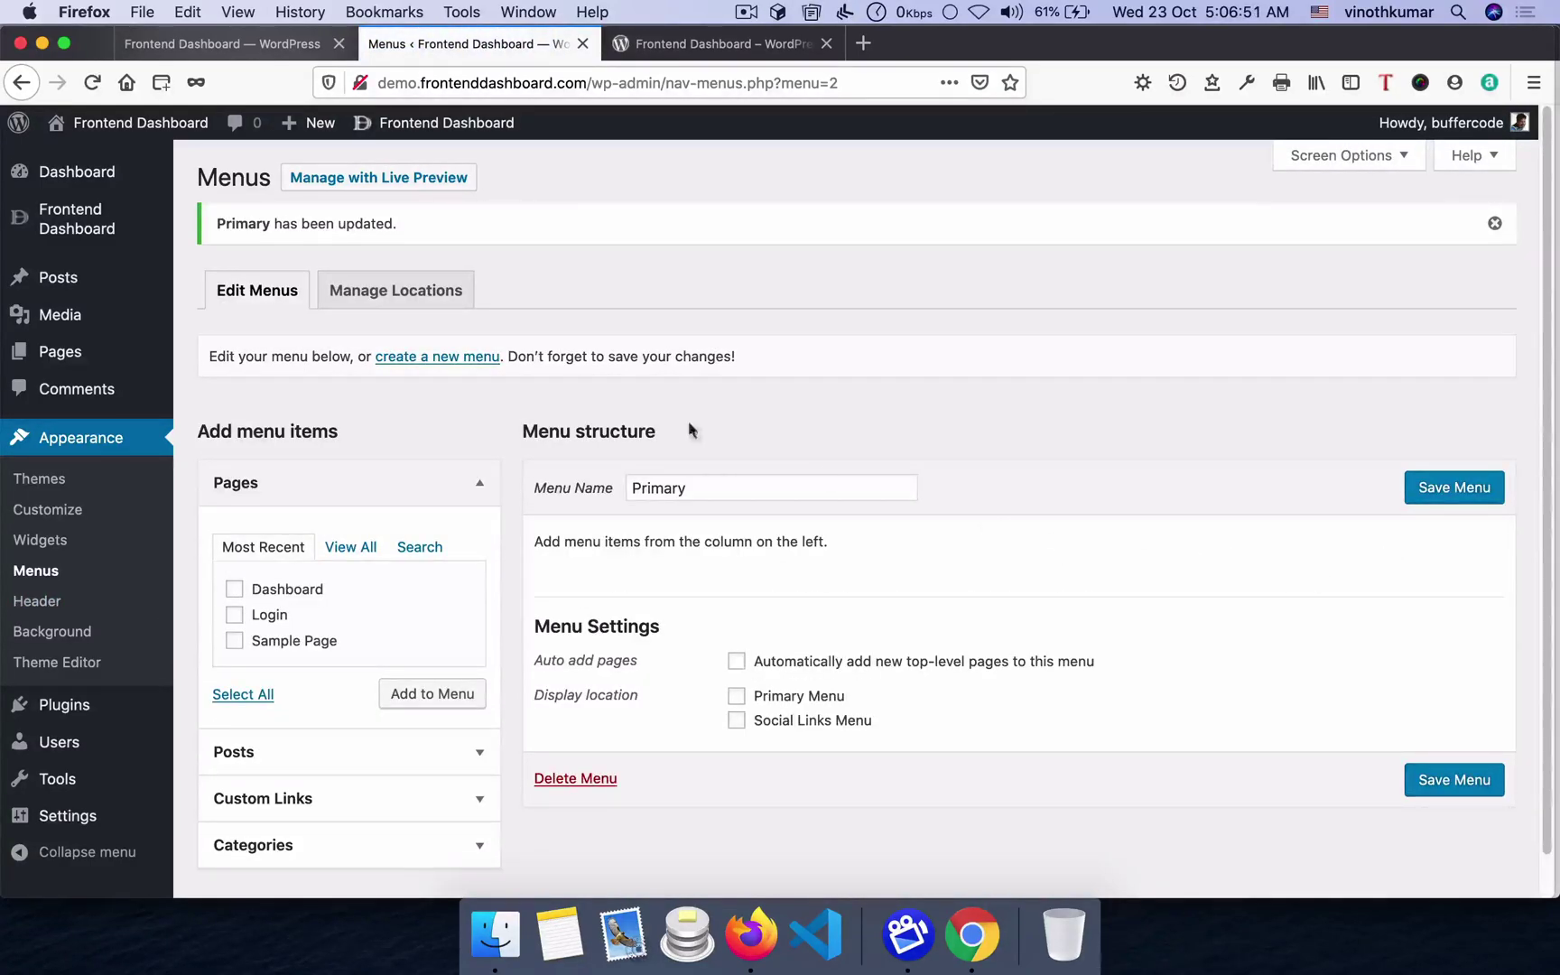
{"action": "key", "text": "super+Tab"}
{"action": "key", "text": "super+Tab"}
{"action": "scroll", "coordinate": [411, 592], "scroll_direction": "down", "scroll_amount": 1}
- Enter a custom link to buffercode.com with the link text 'Terms'
{"action": "left_click", "coordinate": [301, 723]}
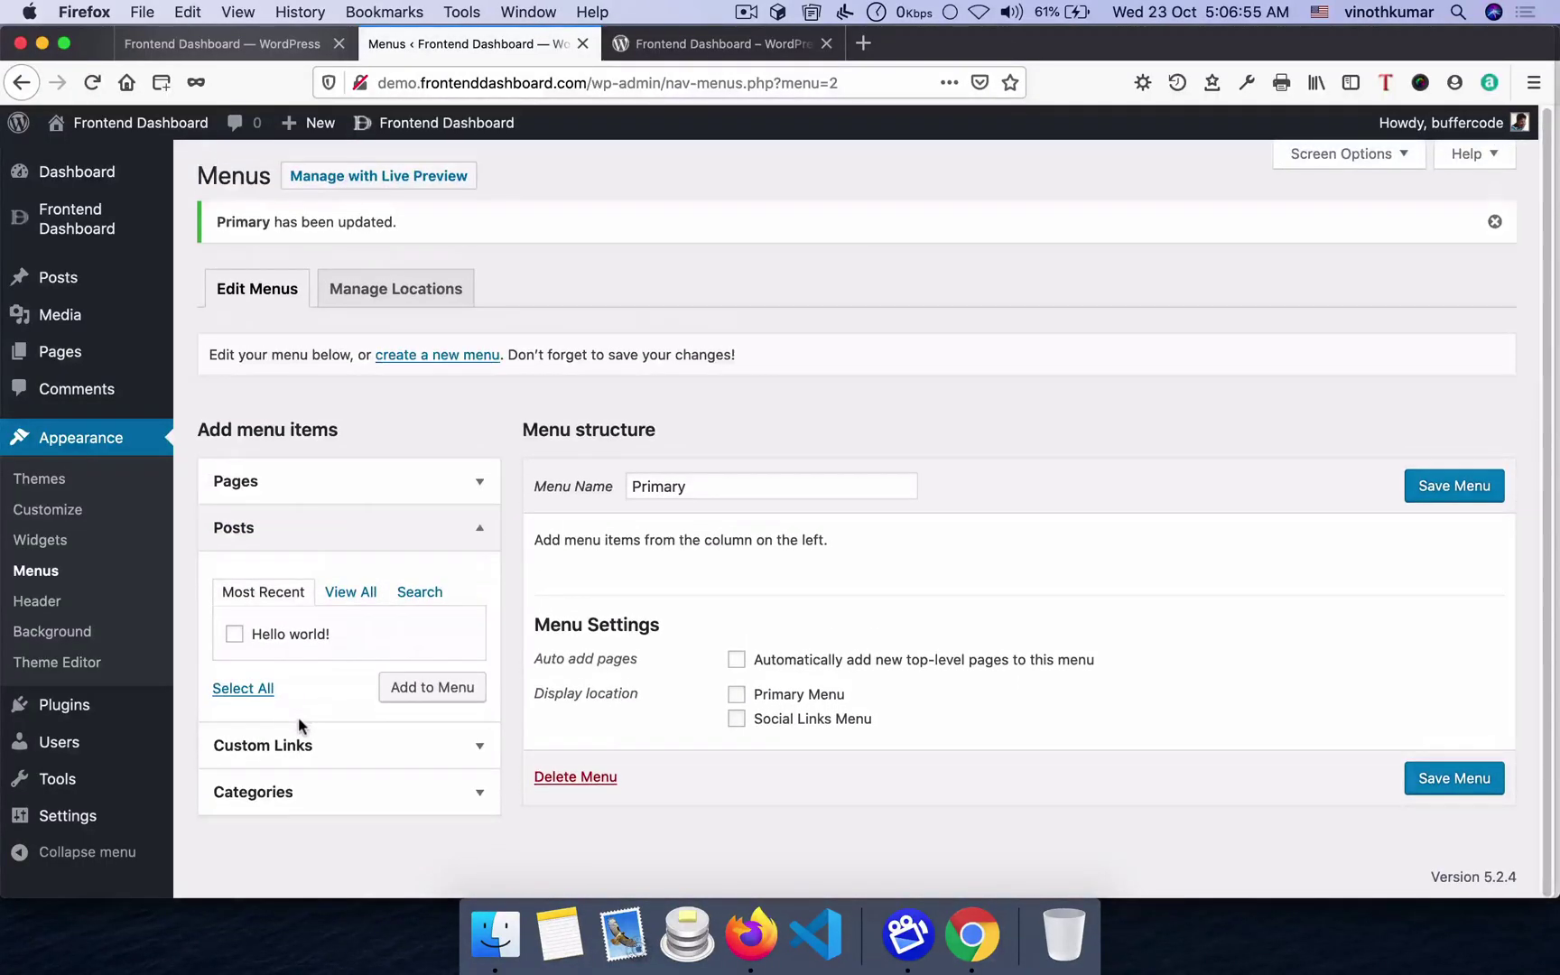
{"action": "left_click", "coordinate": [299, 741]}
{"action": "left_click", "coordinate": [368, 646]}
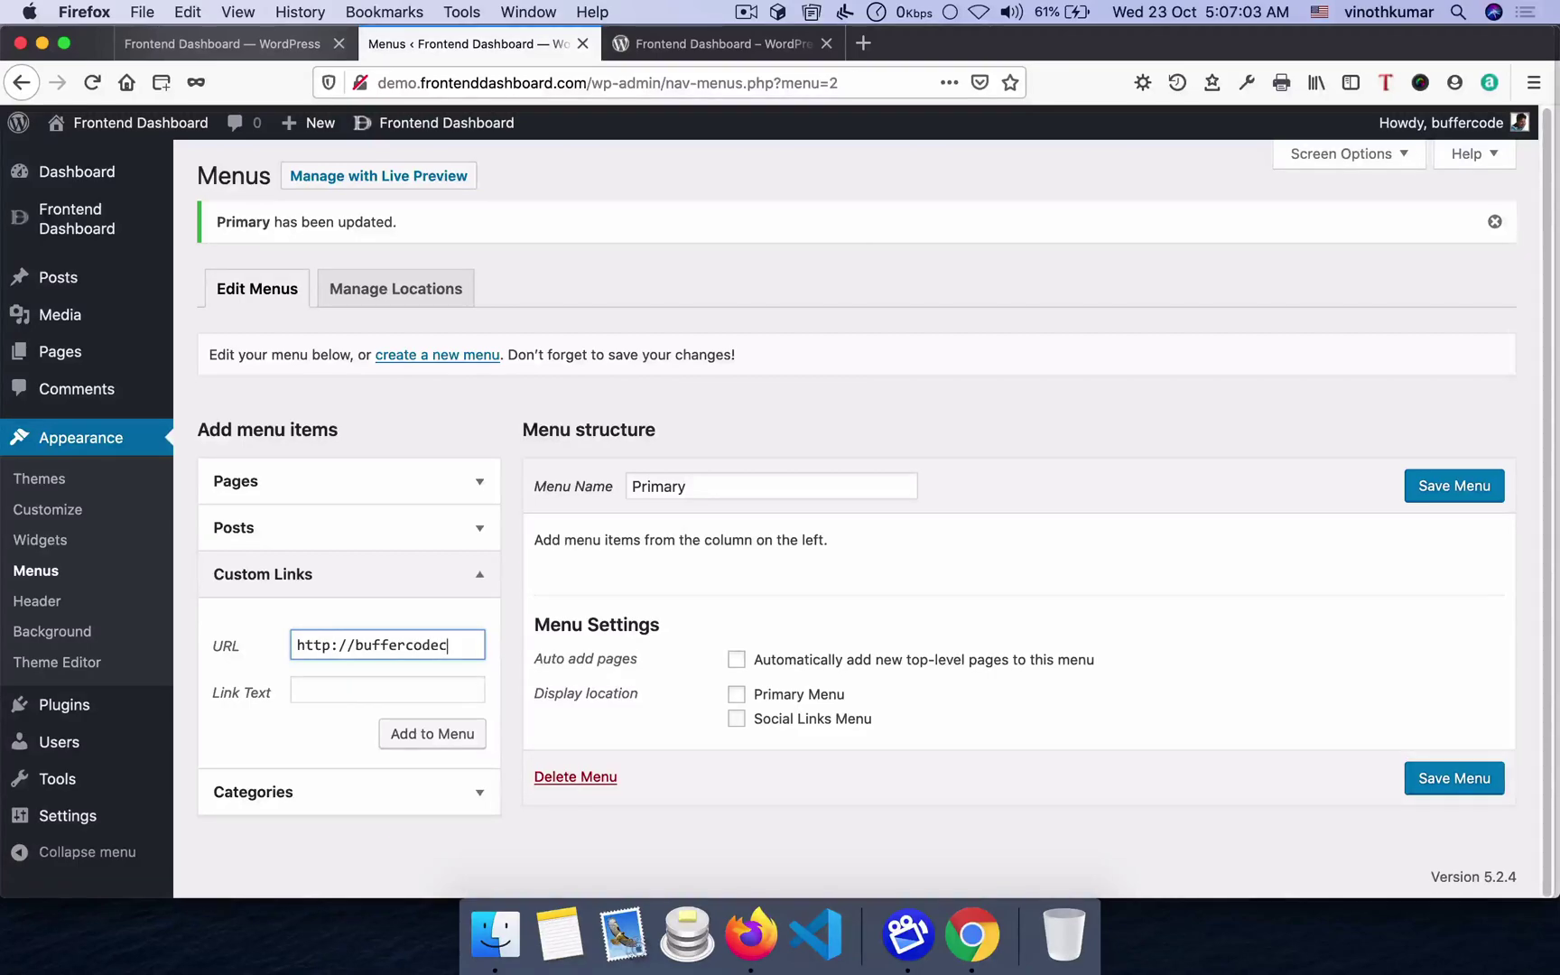
{"action": "type", "text": "buffercode.com"}
{"action": "key", "text": "Tab"}
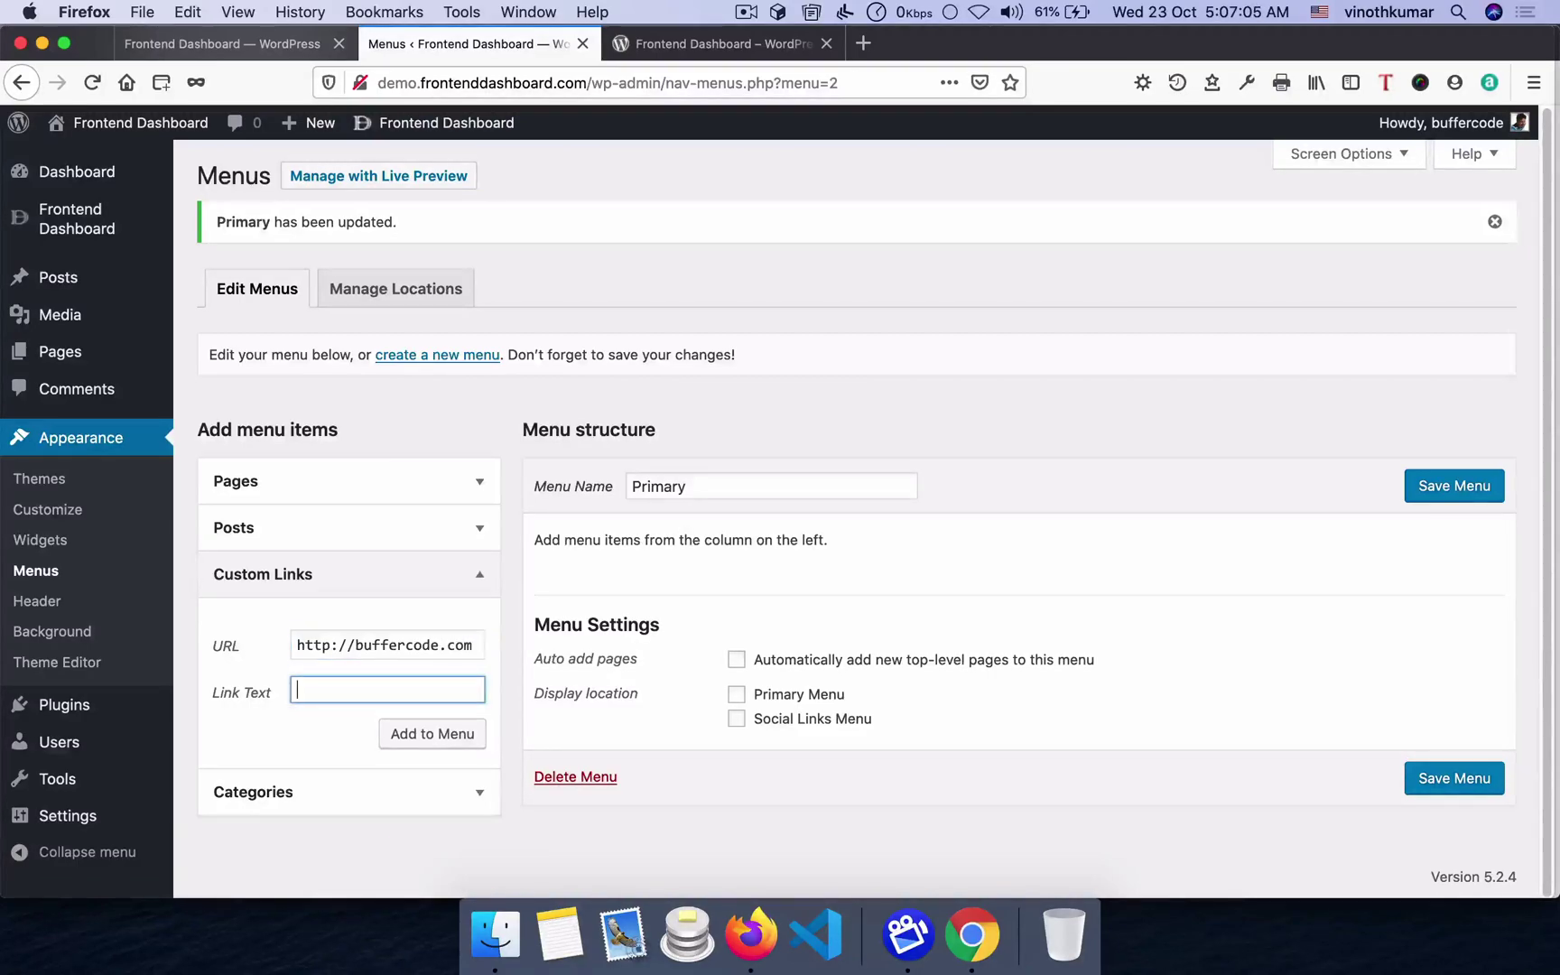
{"action": "type", "text": "Terms"}
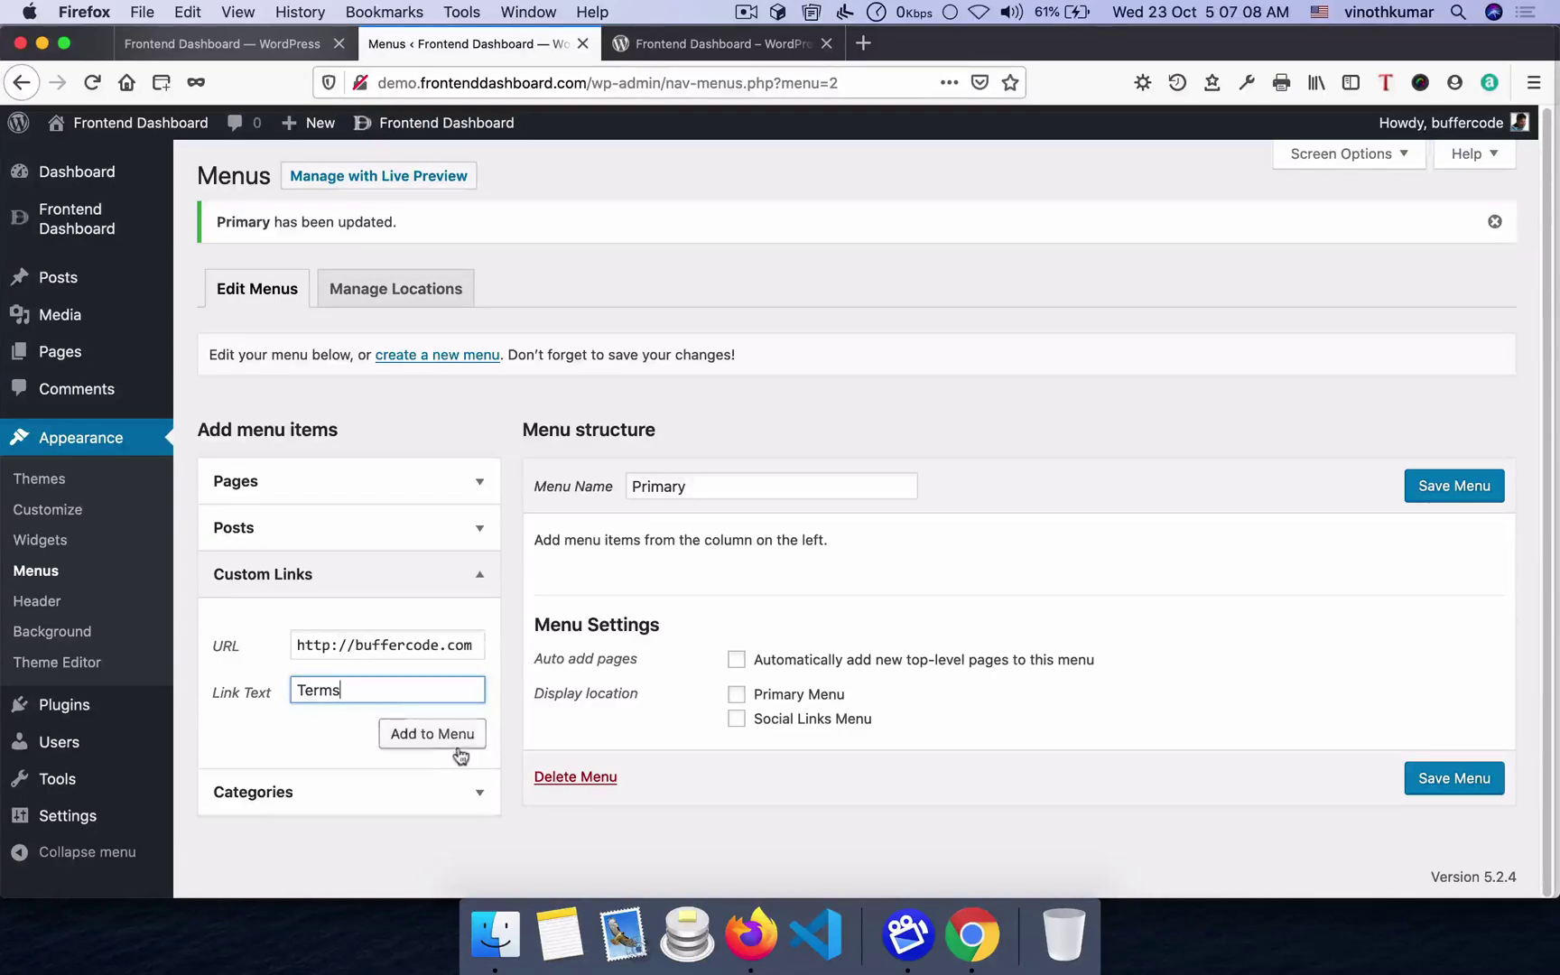
- Add the Terms custom link to the Primary menu, save it, and reload the front page
{"action": "left_click", "coordinate": [461, 486]}
{"action": "left_click", "coordinate": [370, 545]}
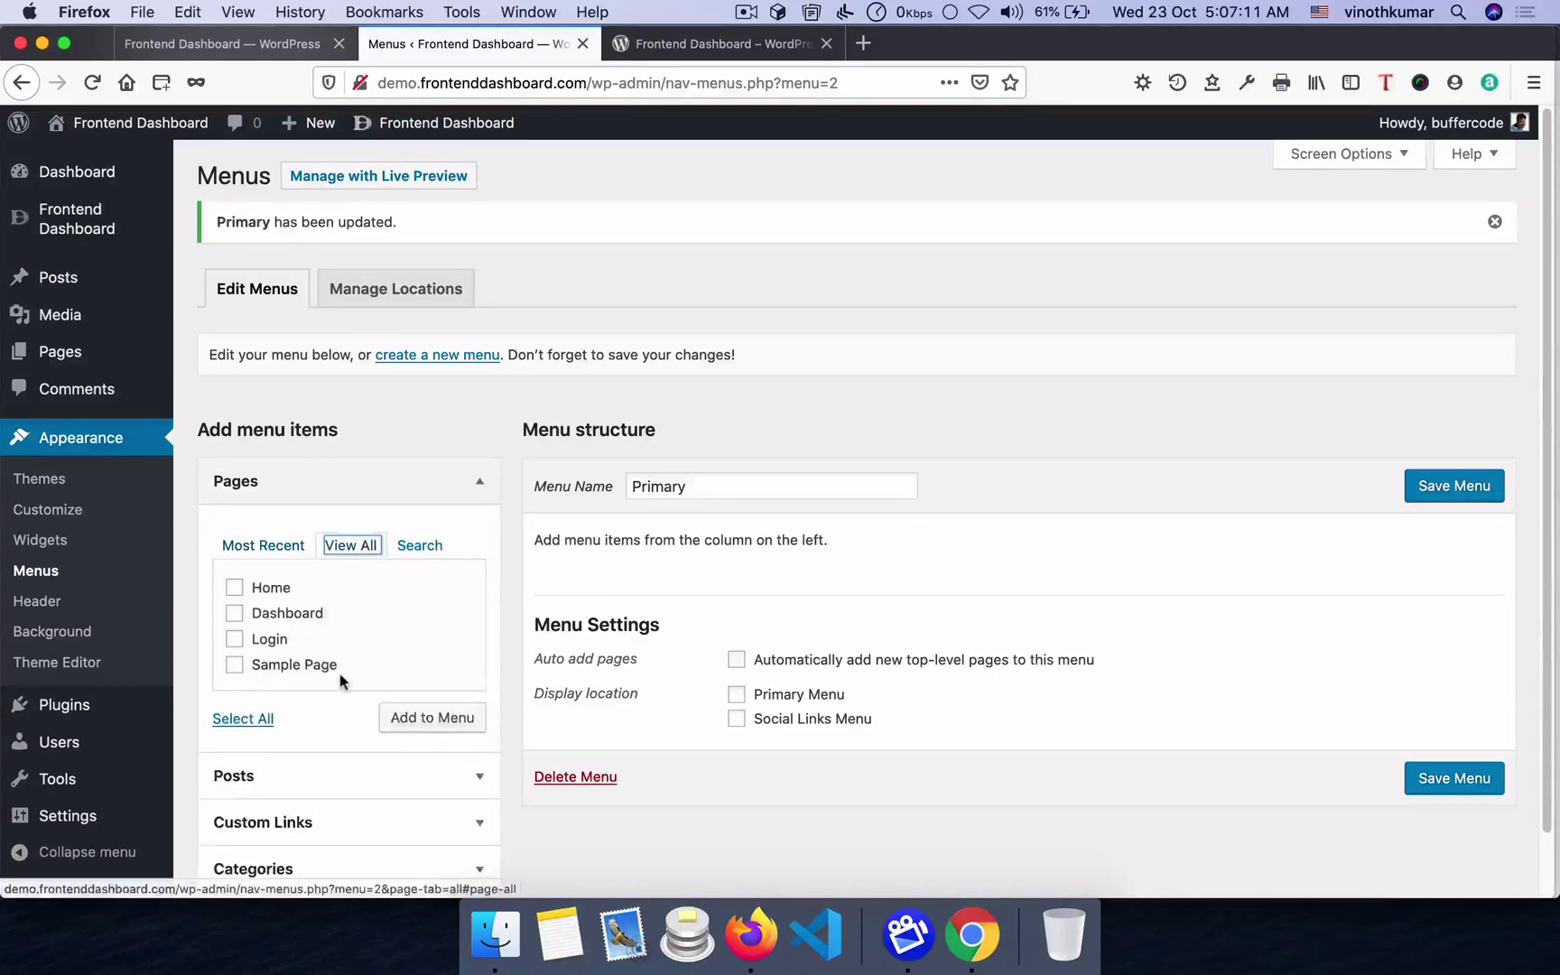
{"action": "scroll", "coordinate": [398, 632], "scroll_direction": "down", "scroll_amount": 2}
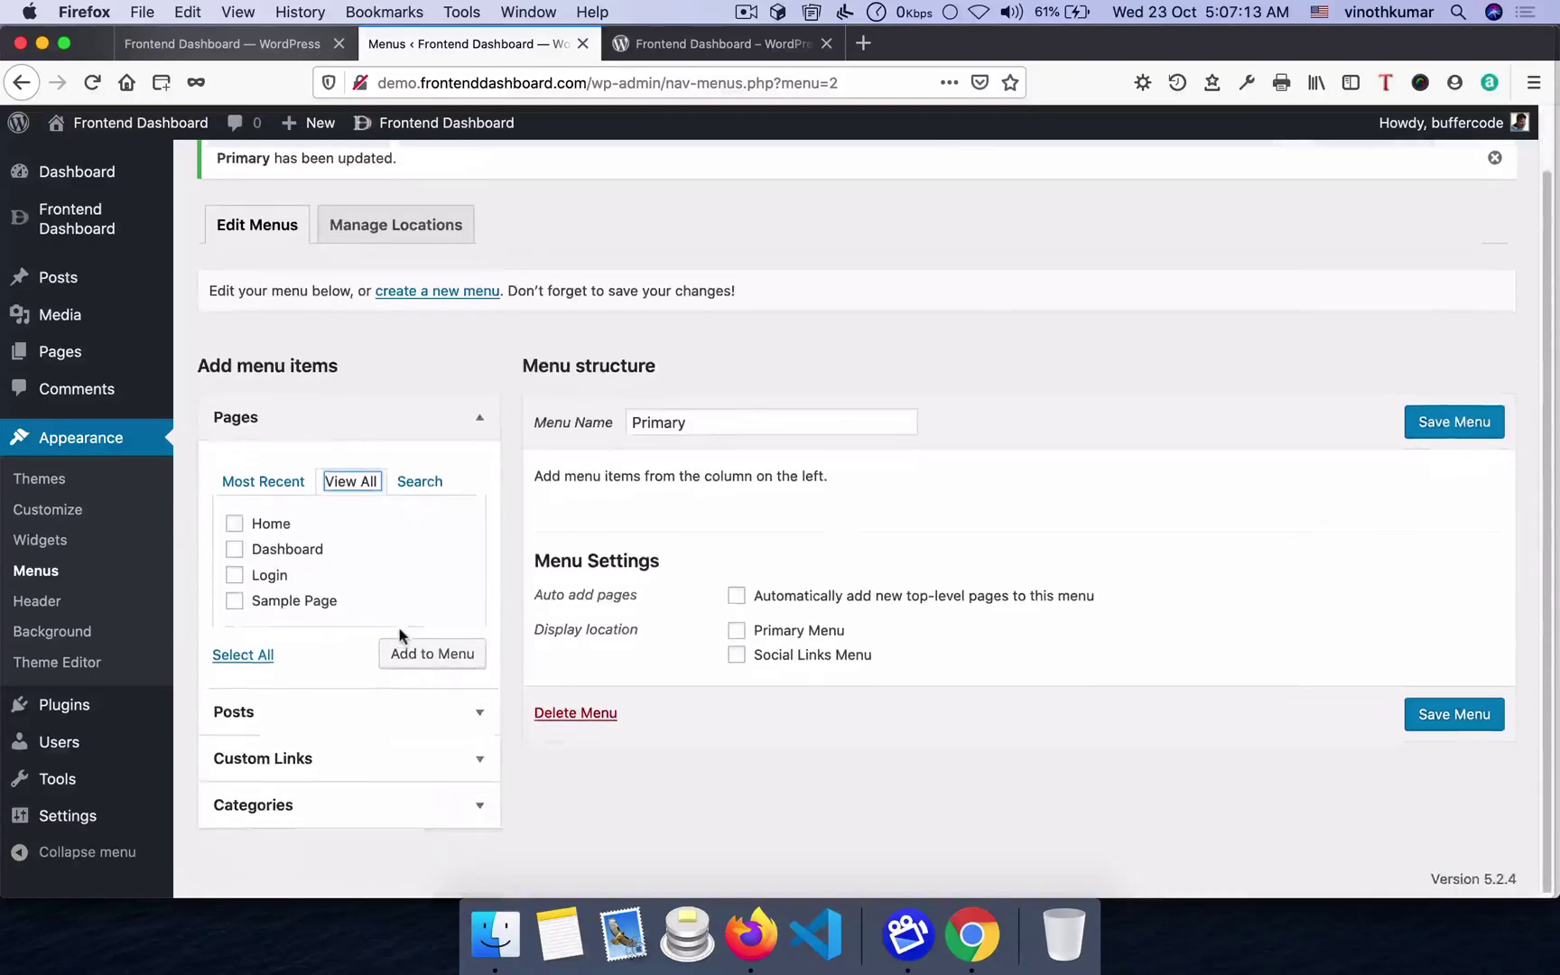
{"action": "left_click", "coordinate": [474, 710]}
{"action": "left_click", "coordinate": [370, 745]}
{"action": "left_click", "coordinate": [426, 733]}
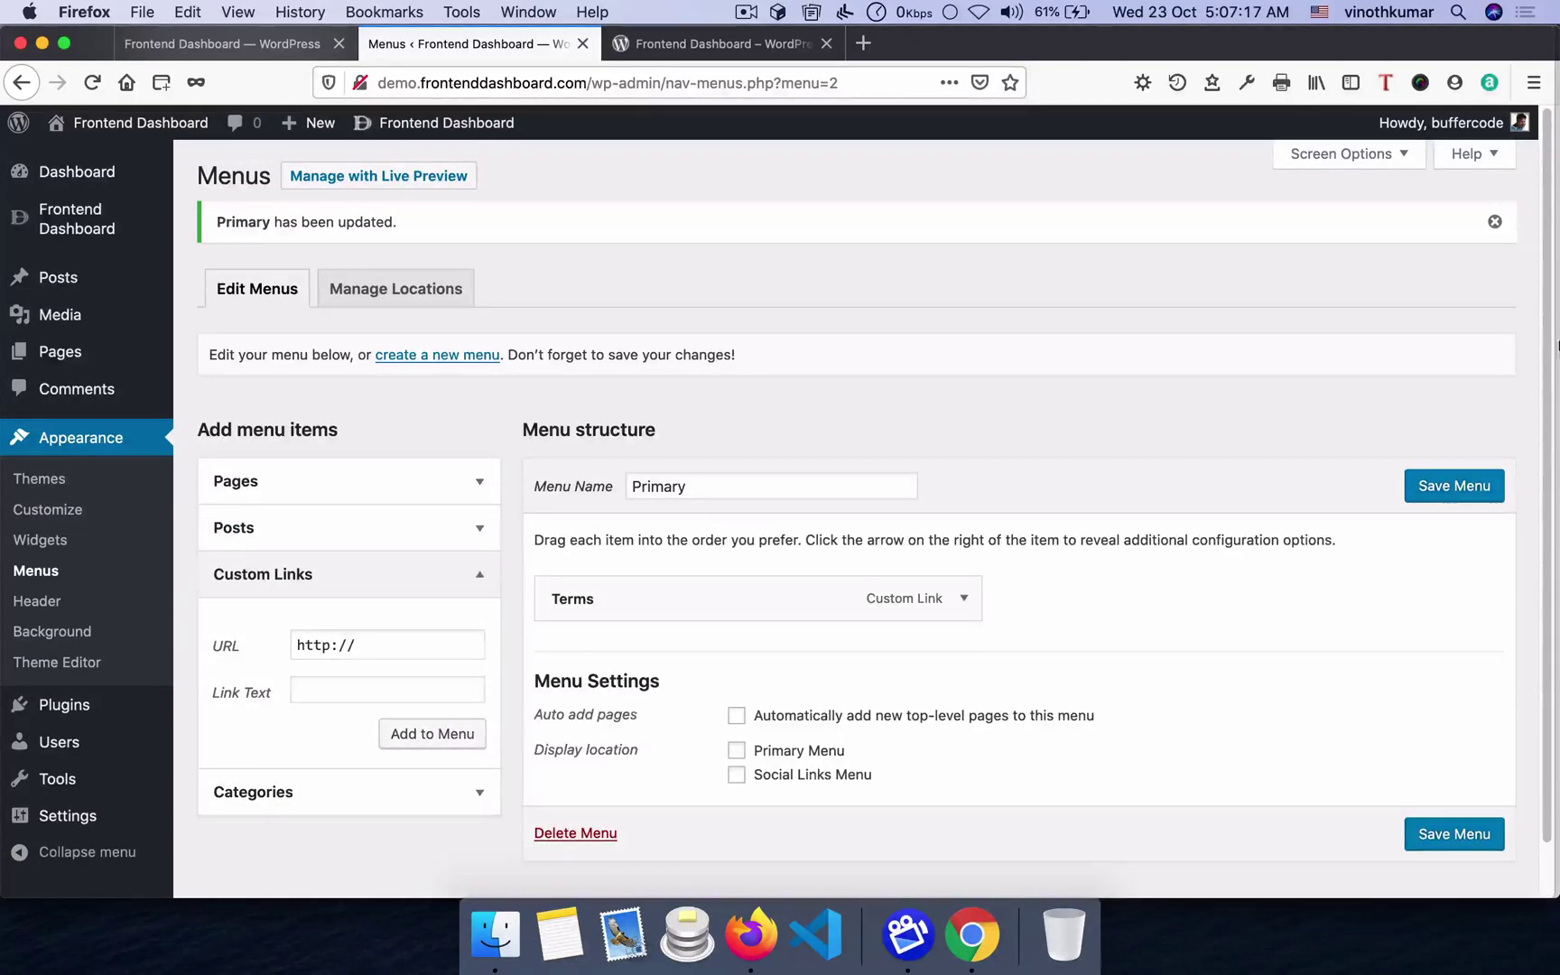
{"action": "left_click", "coordinate": [1451, 492]}
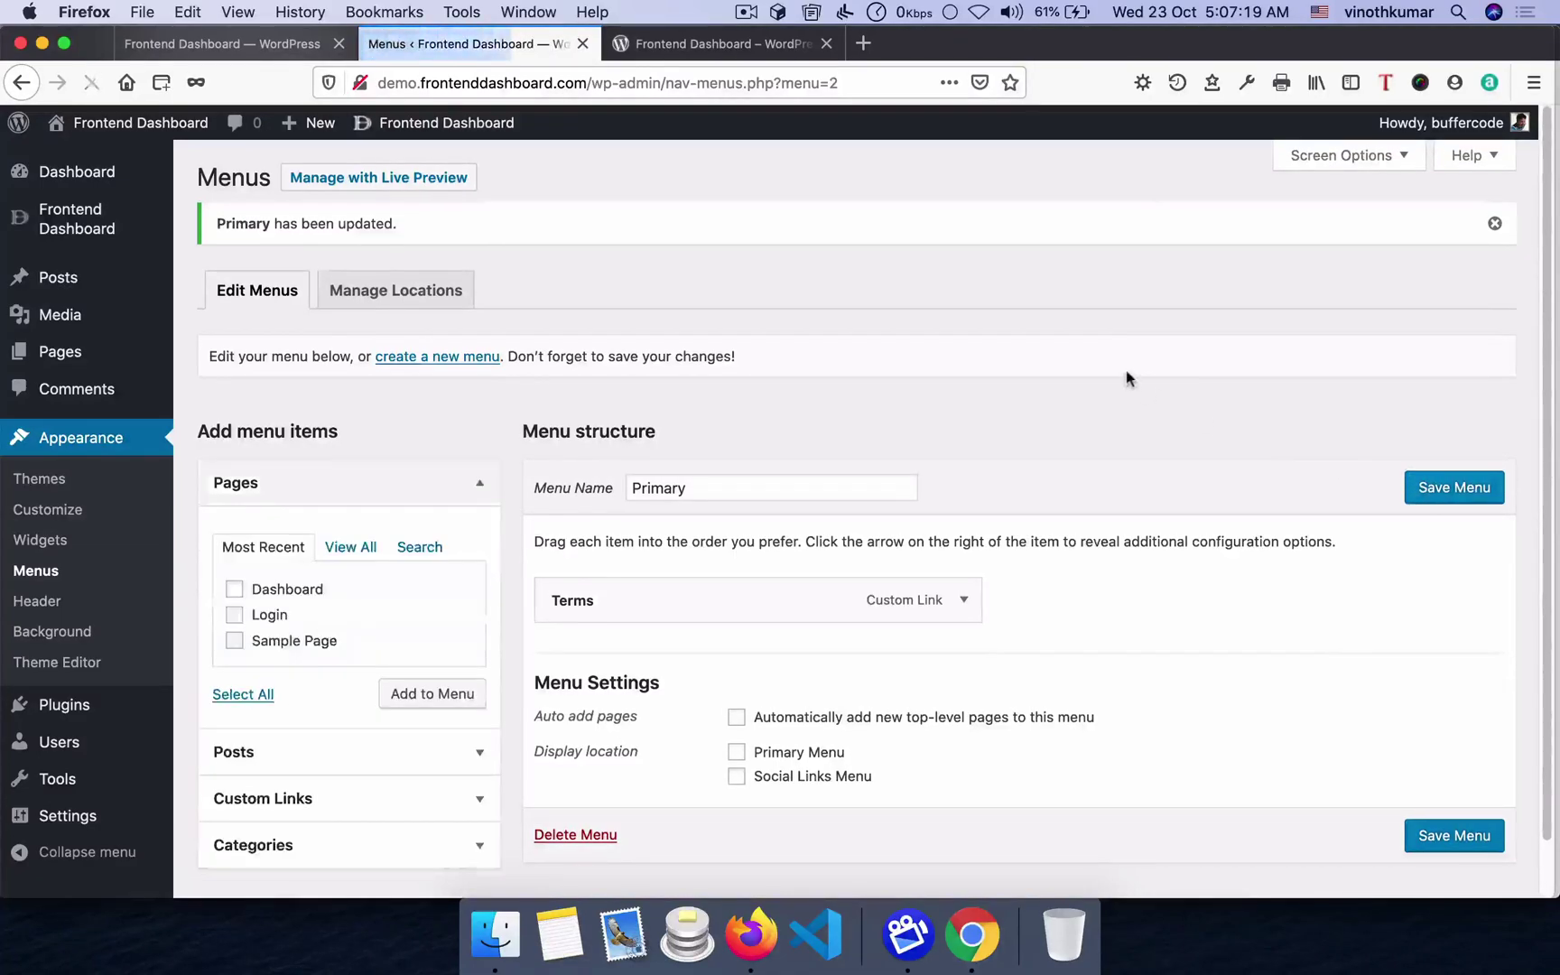
{"action": "key", "text": "super+Tab"}
{"action": "key", "text": "super+r"}
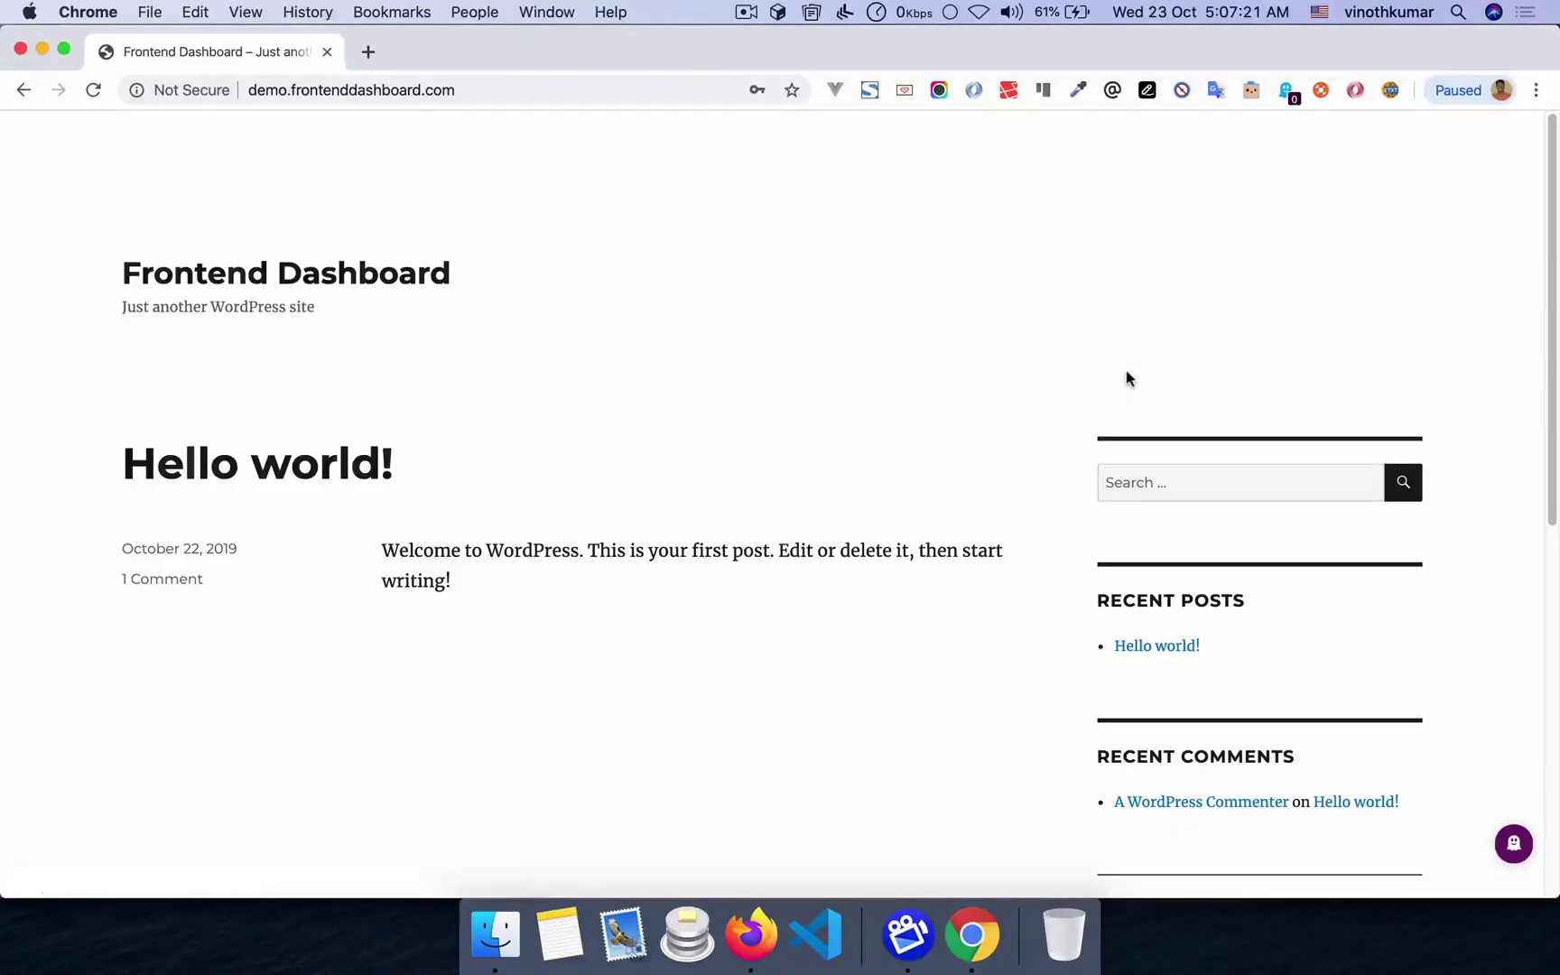
- Set the Primary Menu theme location to the Primary menu, save, and check the site header
{"action": "scroll", "coordinate": [924, 356], "scroll_direction": "down", "scroll_amount": 2}
{"action": "scroll", "coordinate": [923, 356], "scroll_direction": "down", "scroll_amount": 10}
{"action": "scroll", "coordinate": [922, 356], "scroll_direction": "up", "scroll_amount": 12}
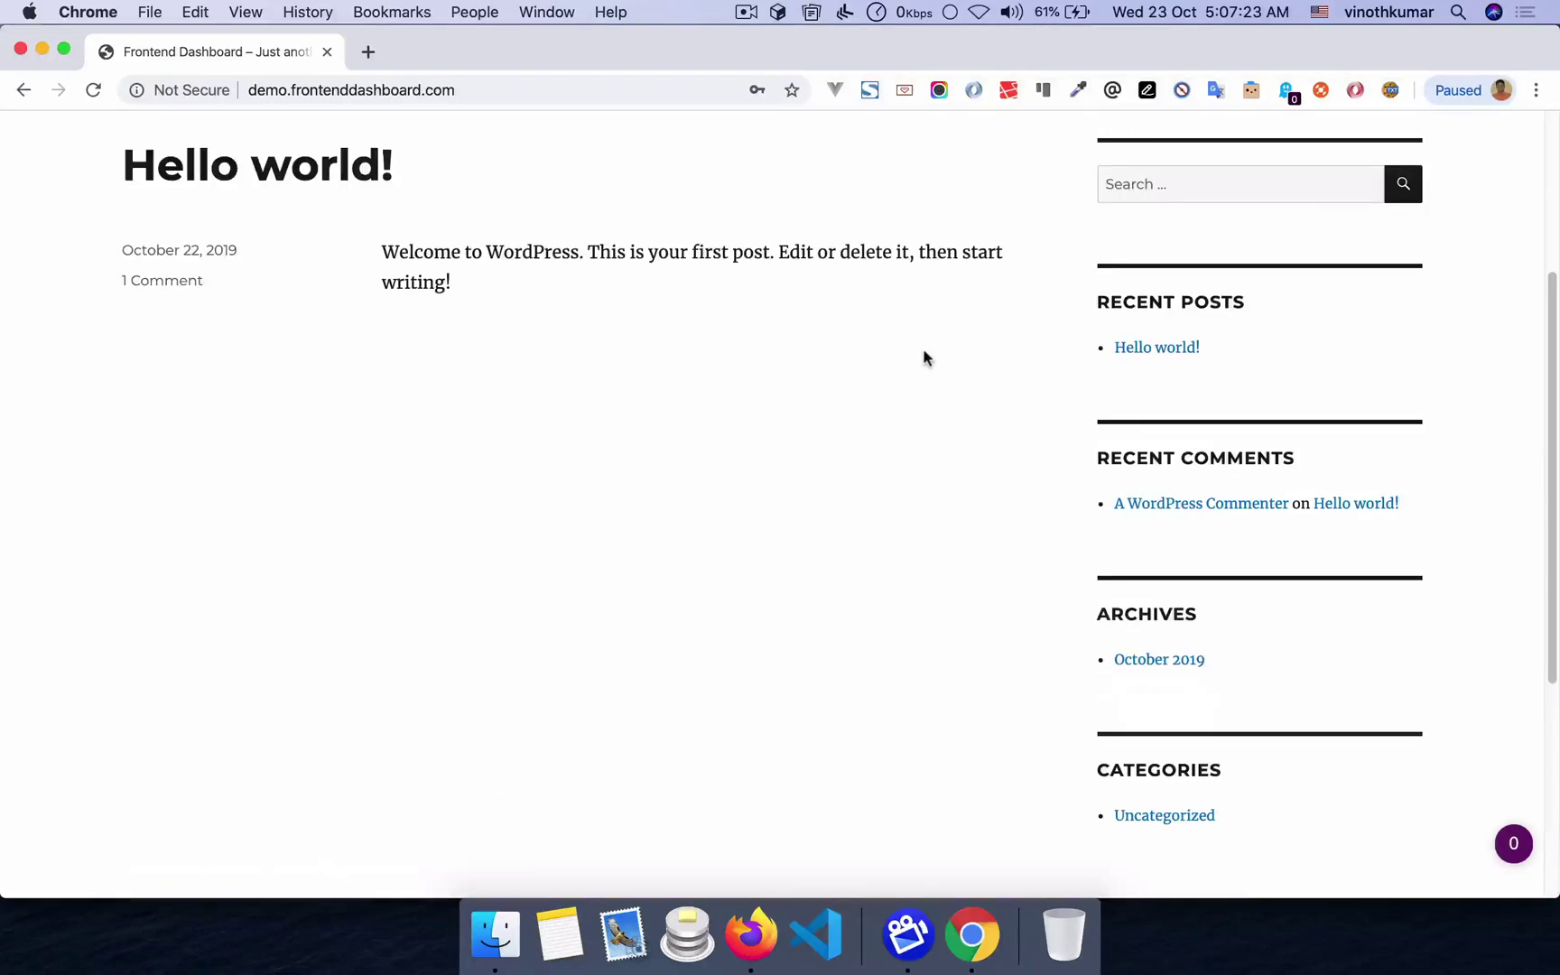
{"action": "key", "text": "super+Tab"}
{"action": "left_click", "coordinate": [402, 296]}
{"action": "left_click", "coordinate": [610, 363]}
{"action": "left_click", "coordinate": [578, 383]}
{"action": "left_click", "coordinate": [236, 464]}
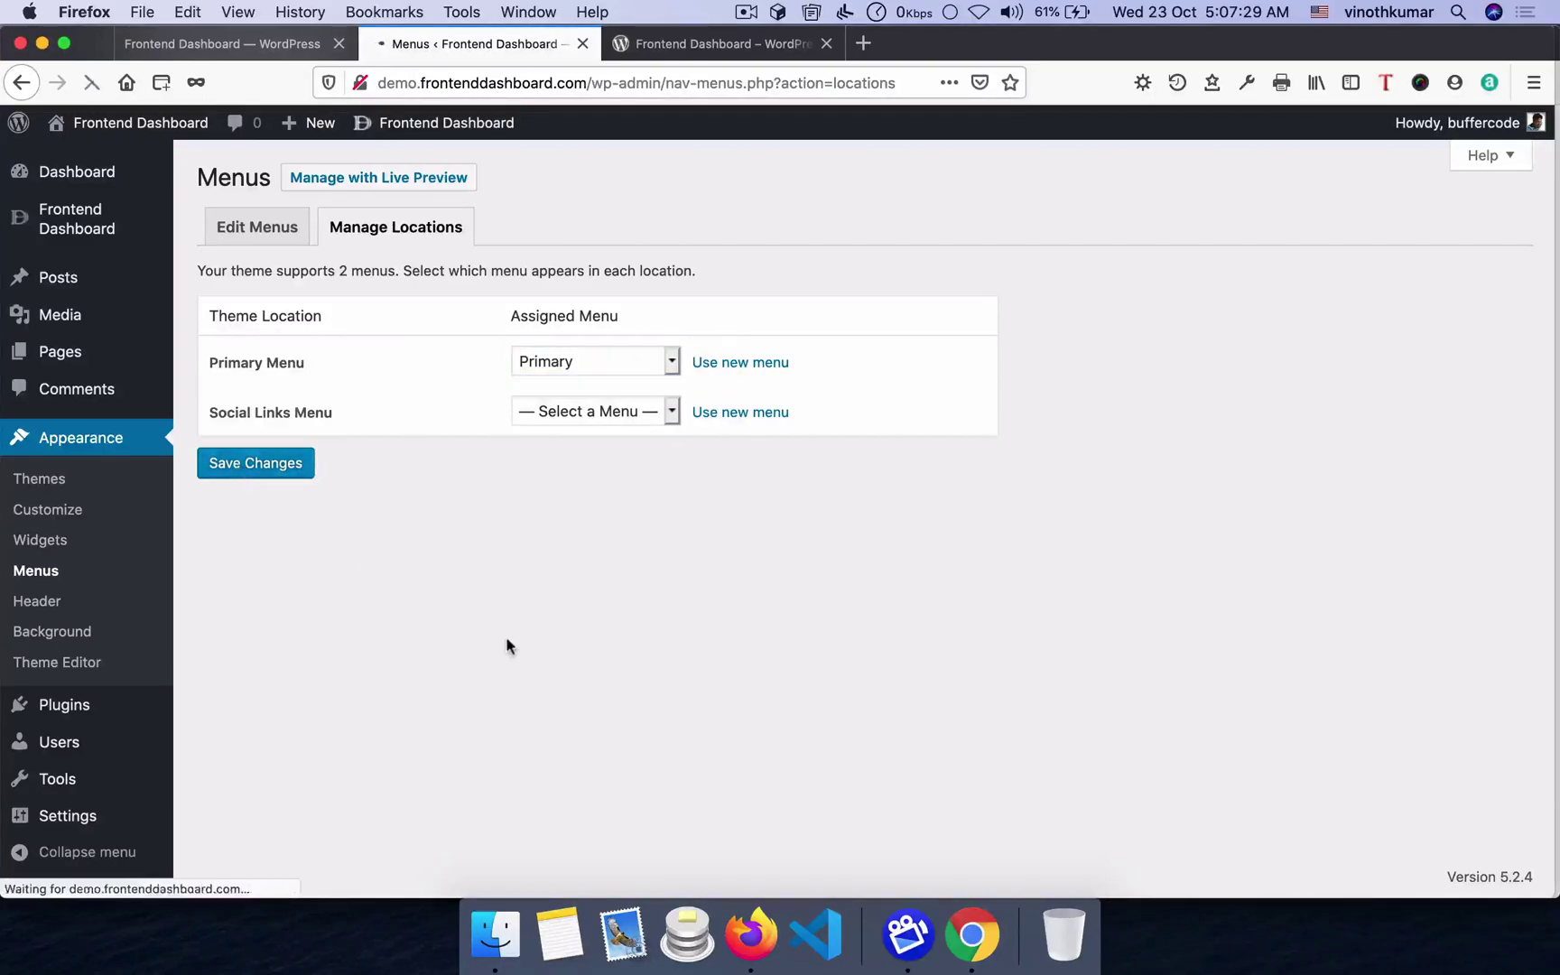
{"action": "key", "text": "super+Tab"}
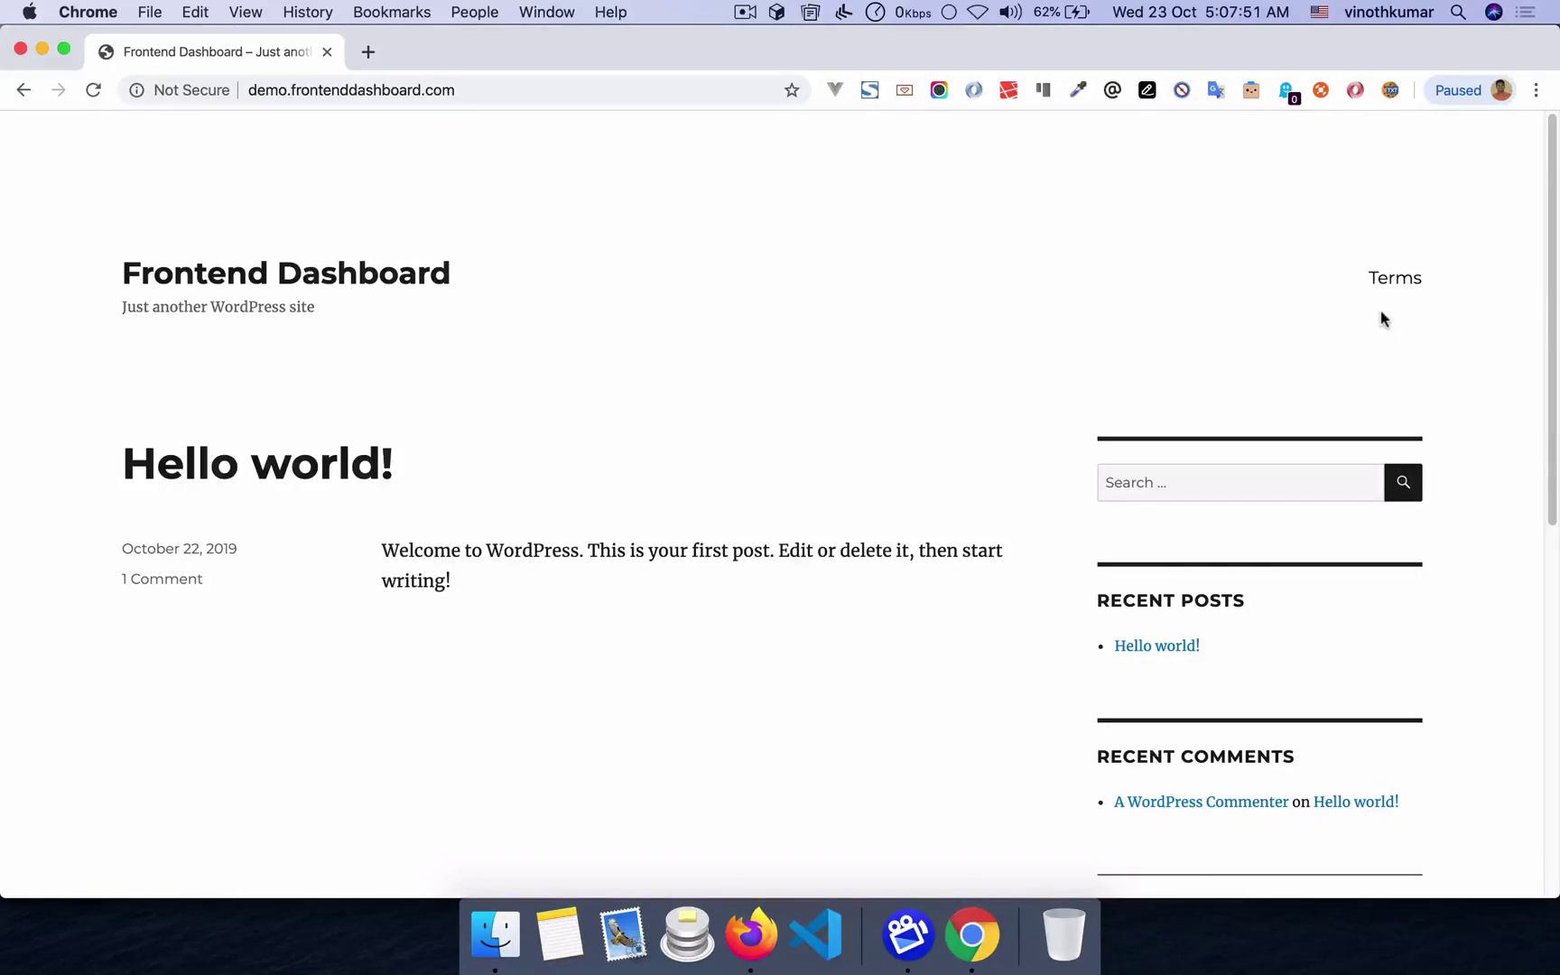
{"action": "key", "text": "super+Tab"}
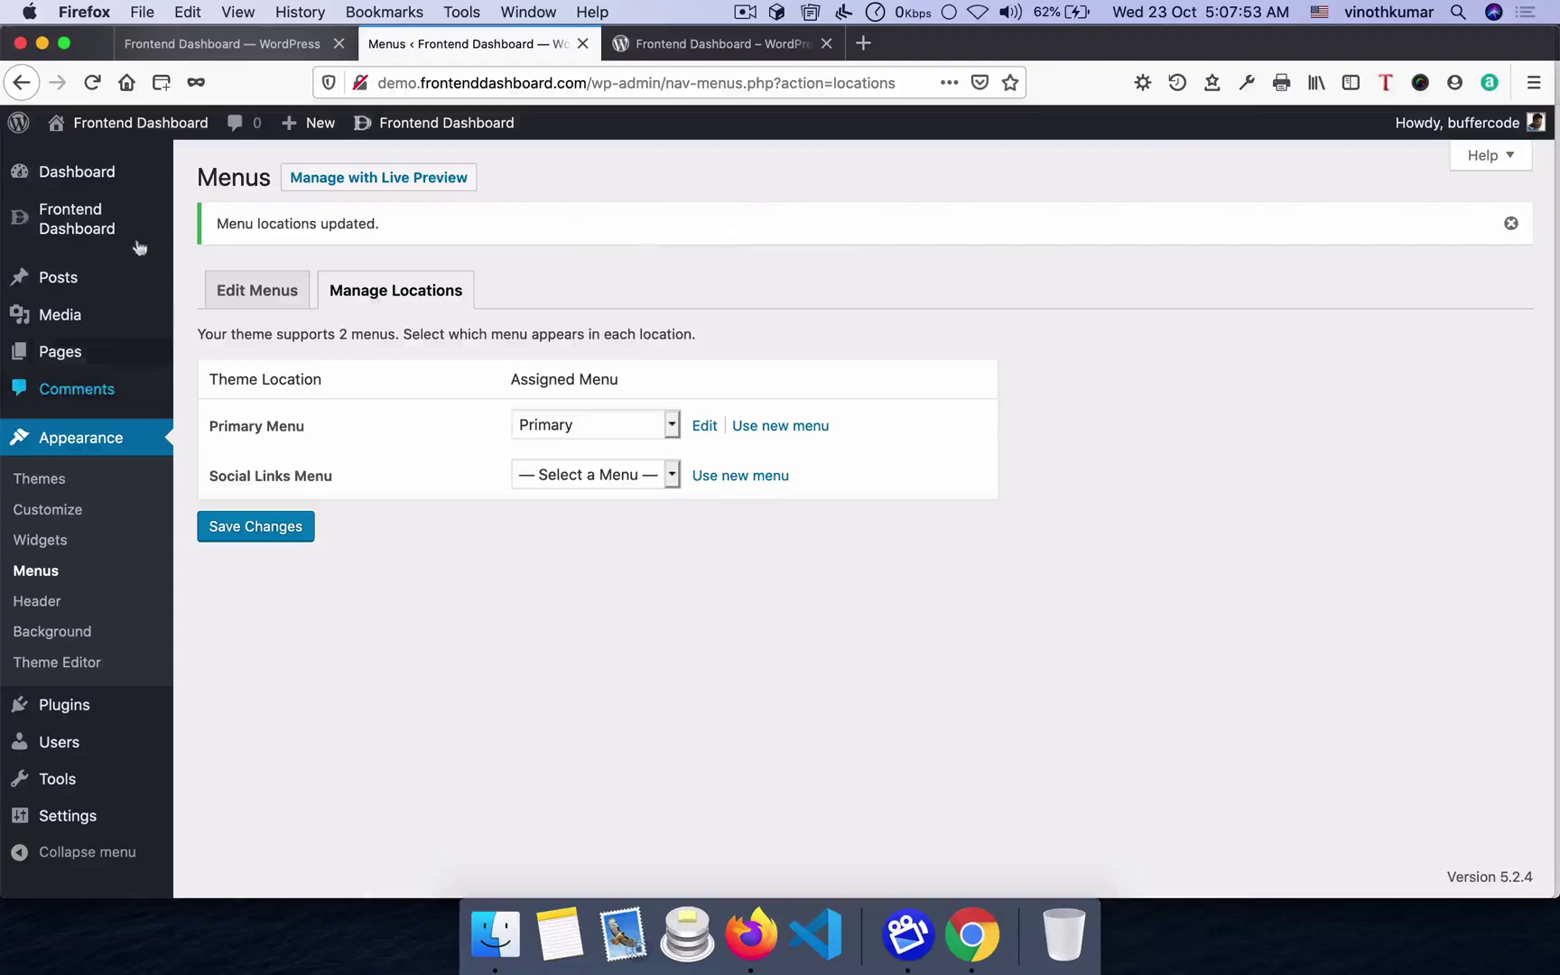
- Set Primary Menu as the Frontend Login Menu in the plugin settings and submit
{"action": "left_click", "coordinate": [252, 40]}
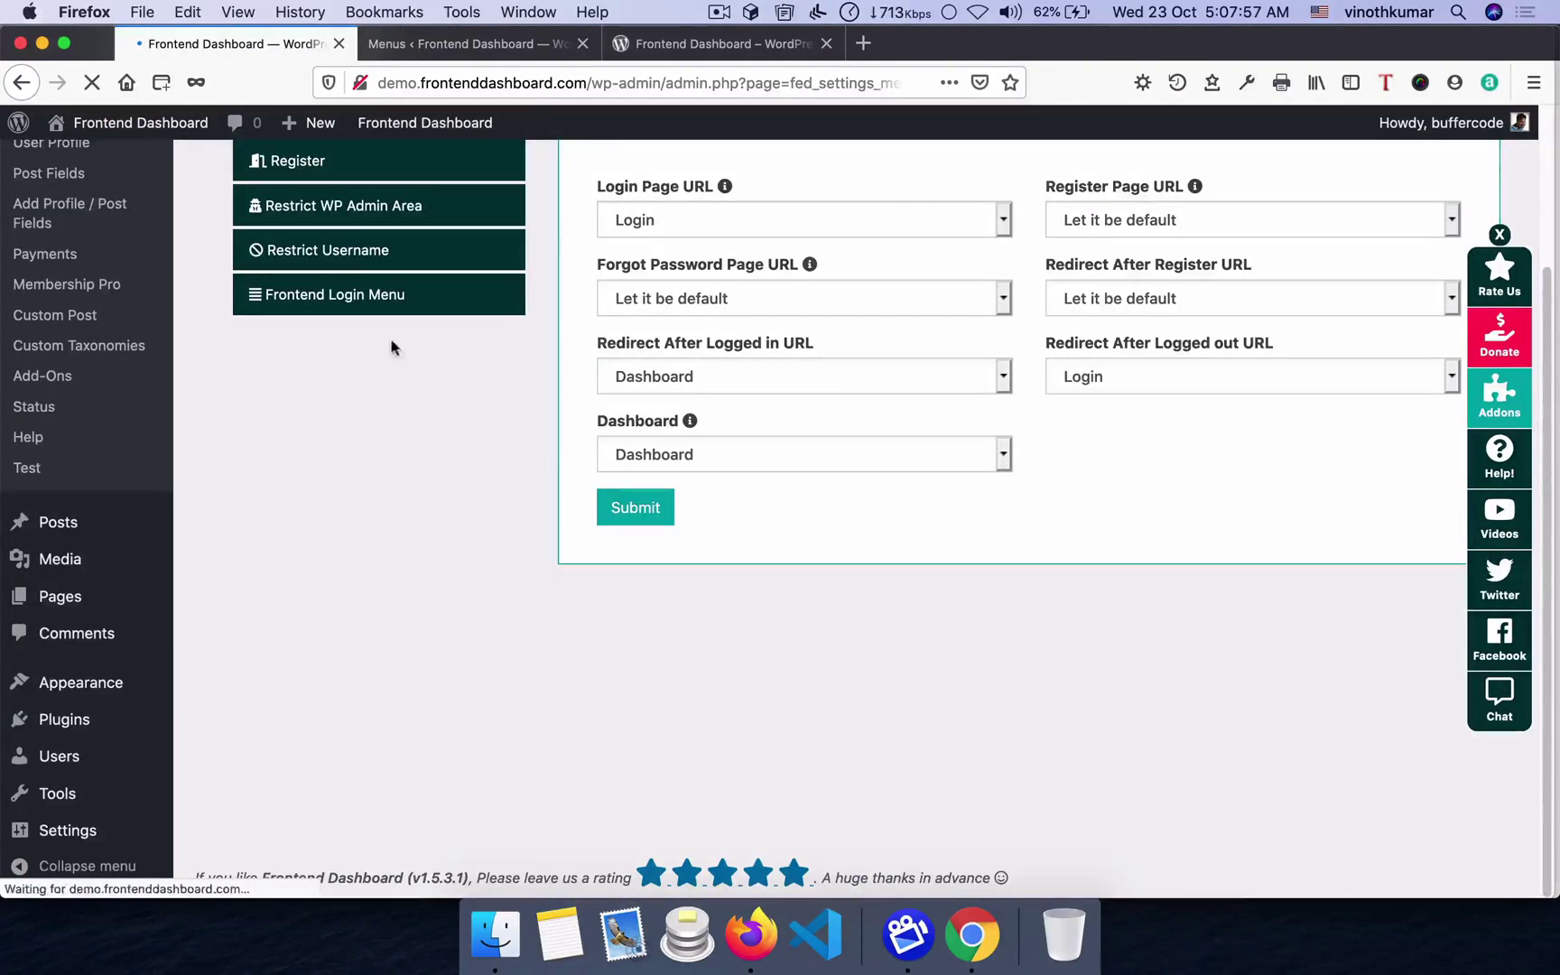
{"action": "left_click", "coordinate": [352, 252]}
{"action": "left_click", "coordinate": [320, 341]}
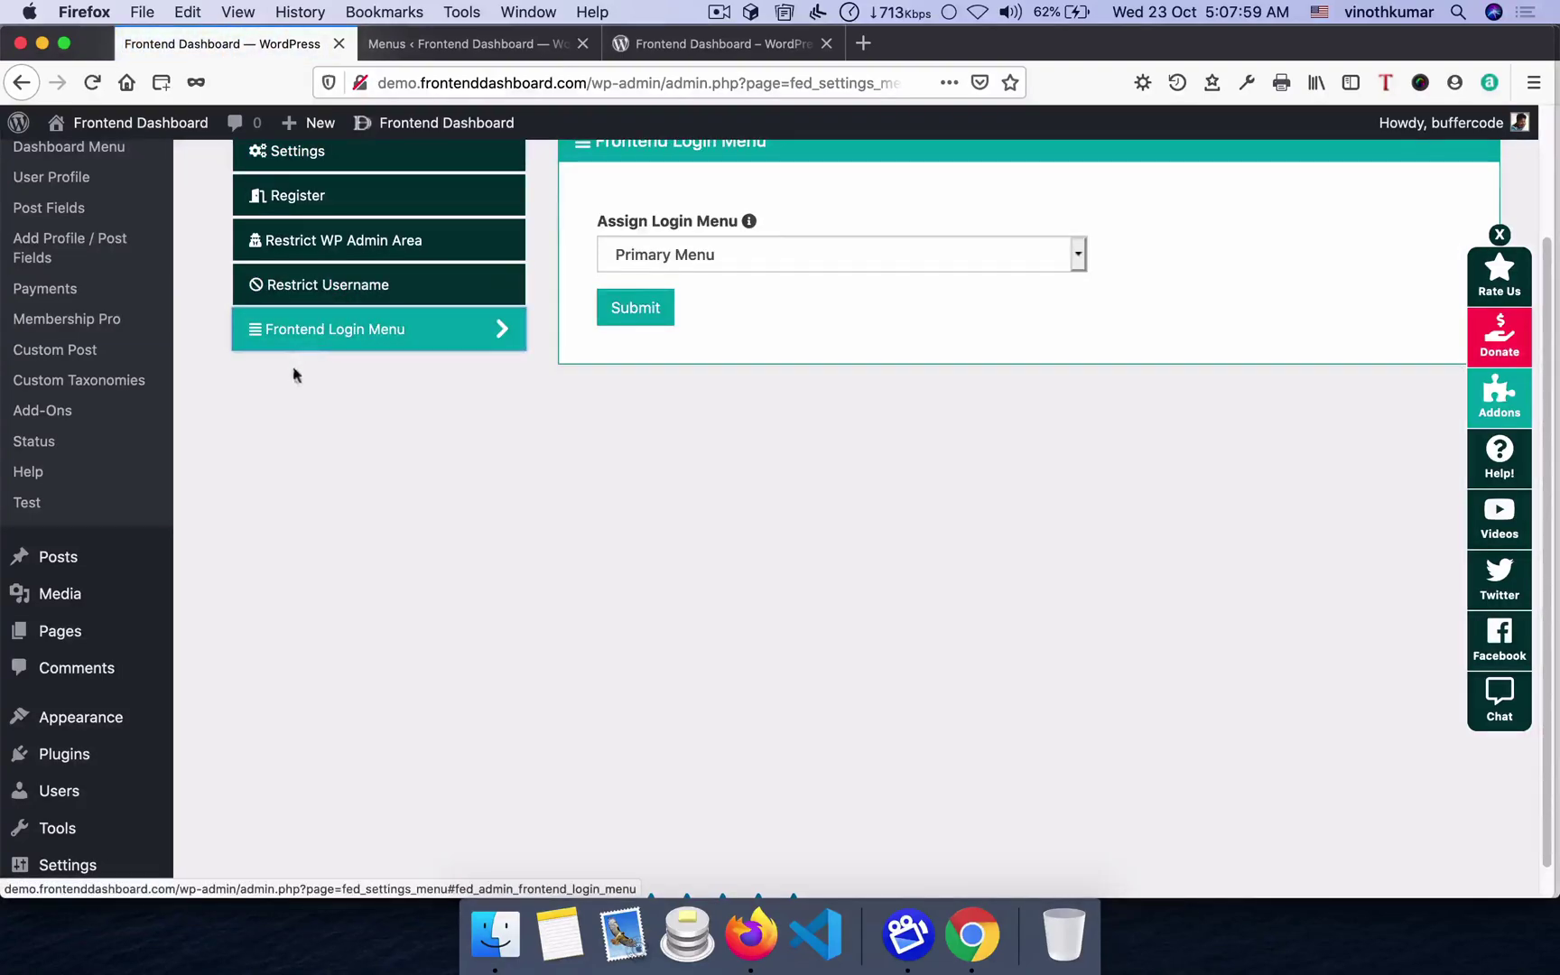
{"action": "left_click", "coordinate": [688, 249]}
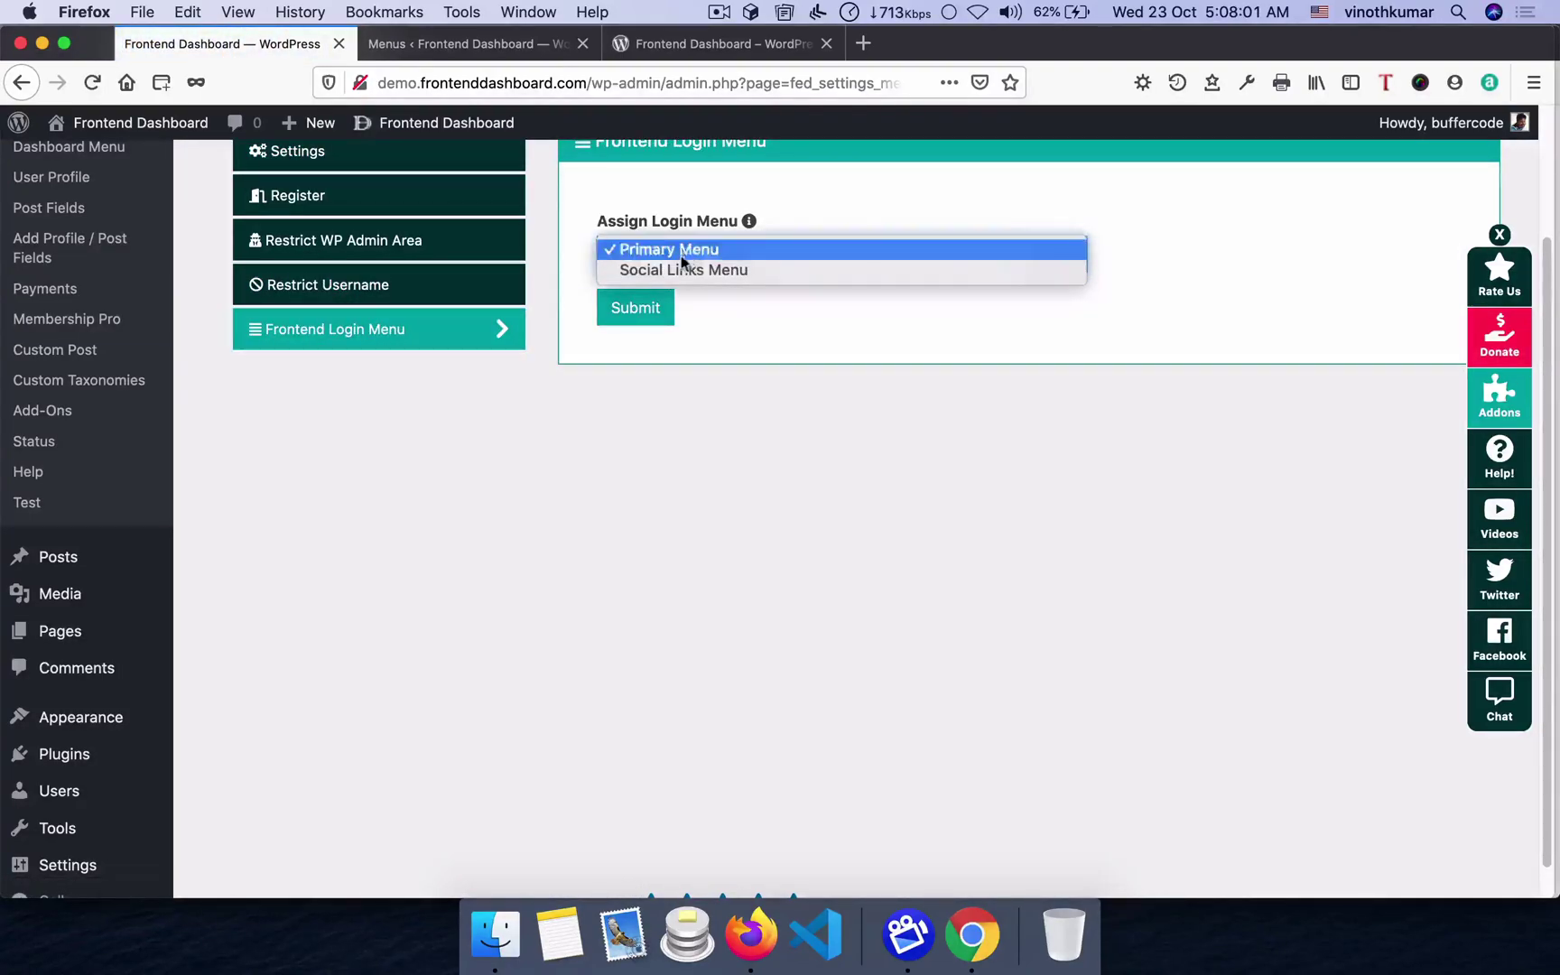
{"action": "left_click", "coordinate": [691, 249]}
{"action": "left_click", "coordinate": [450, 41]}
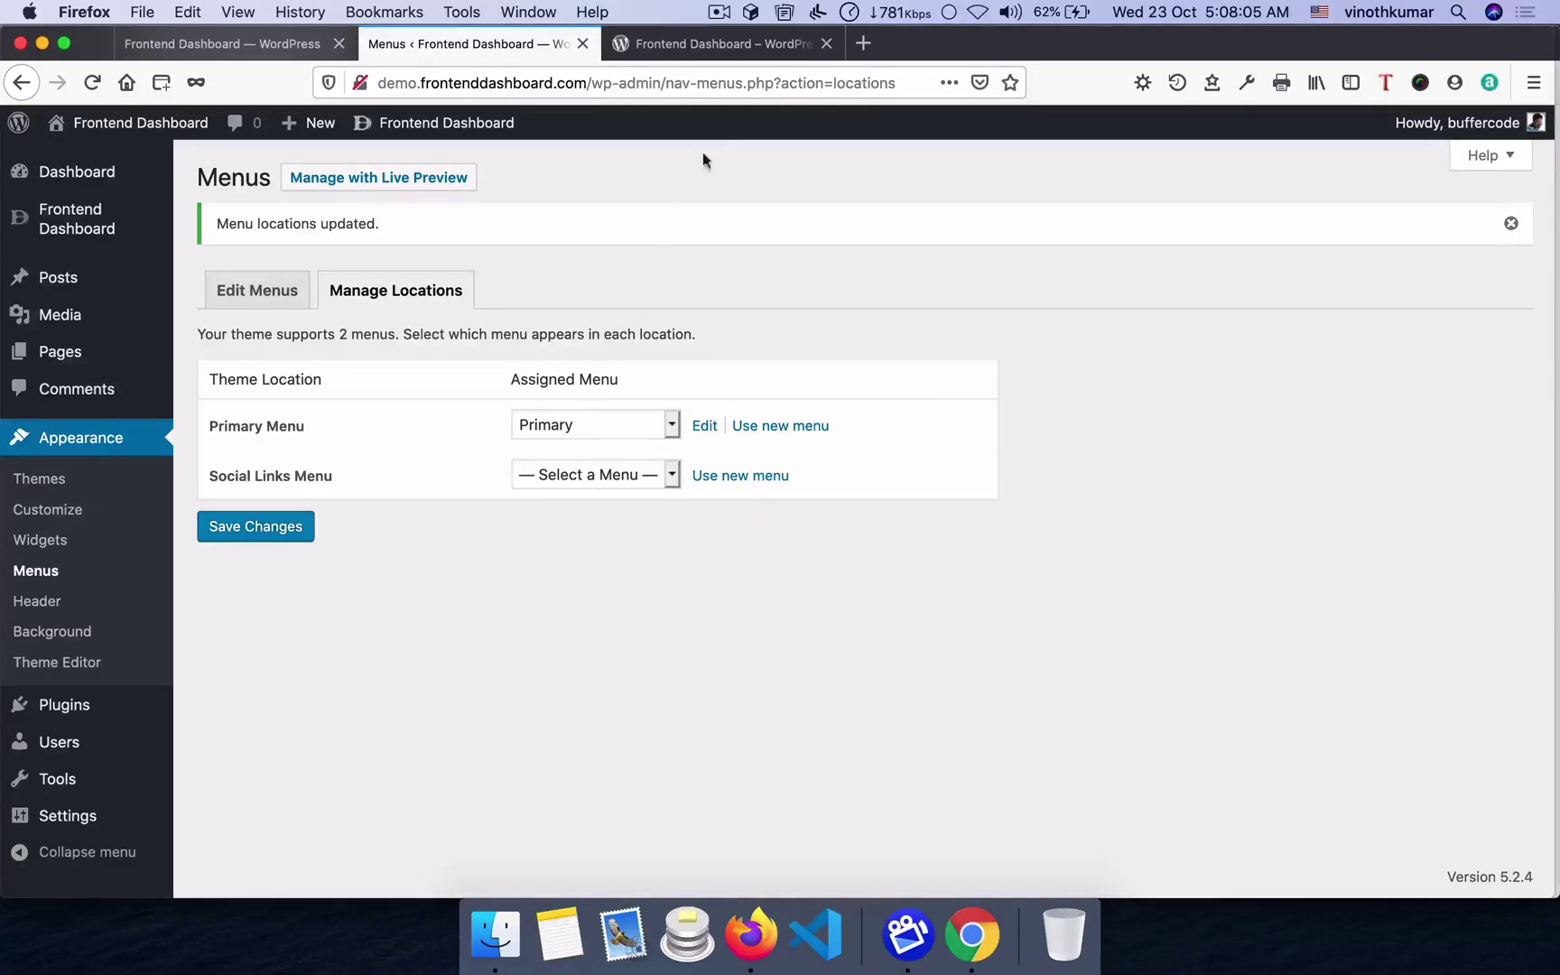
{"action": "key", "text": "super+Tab"}
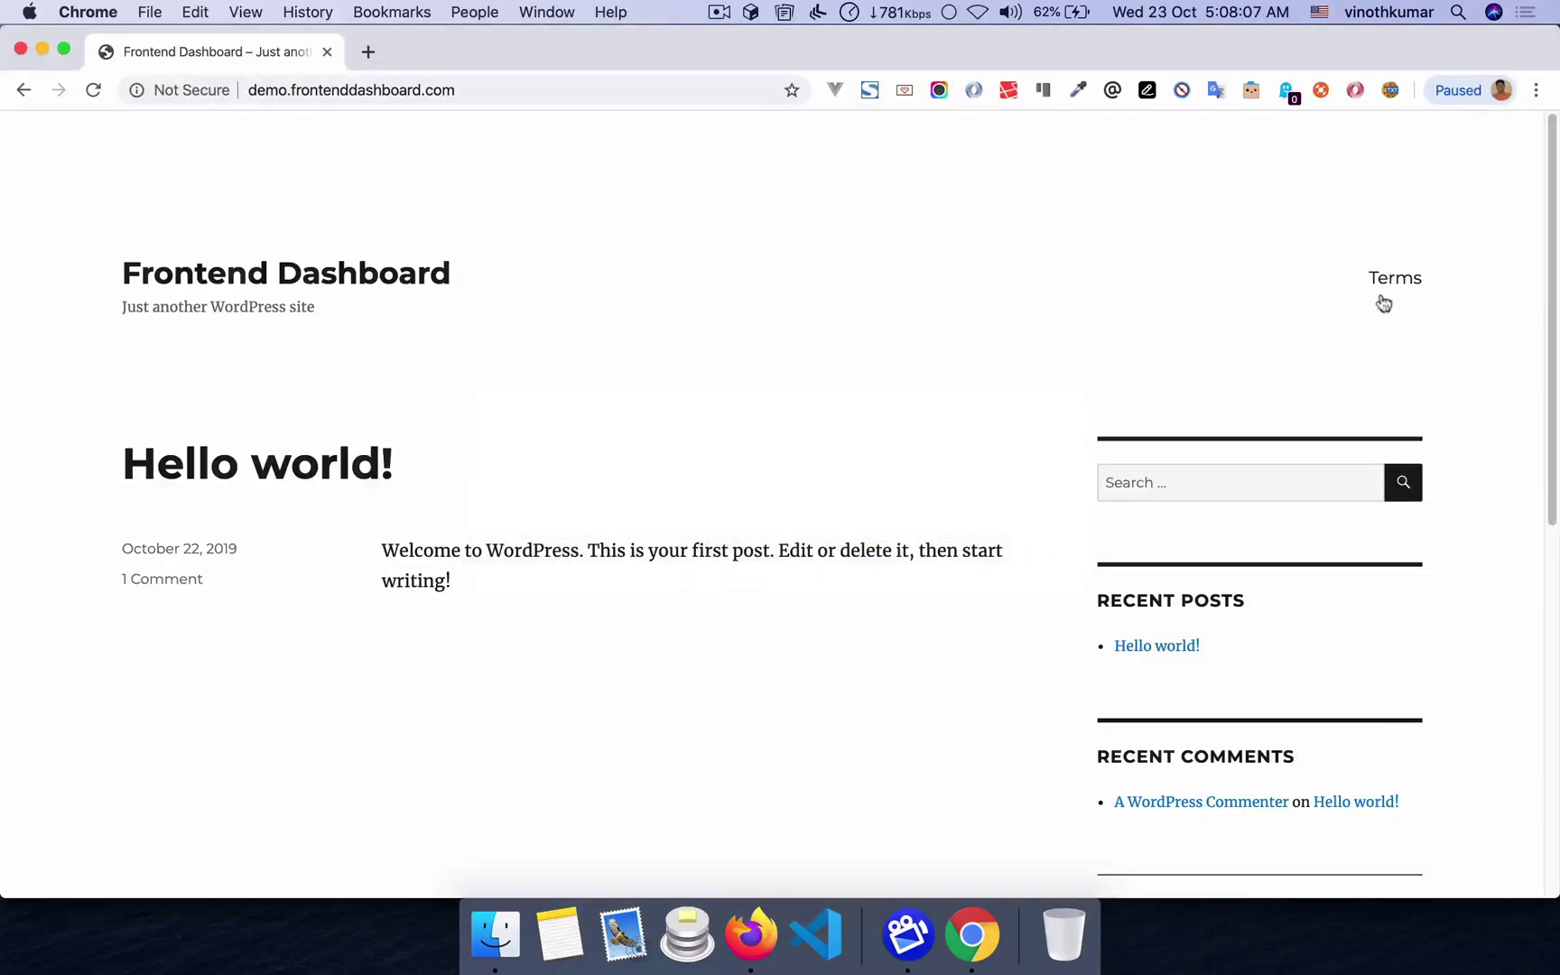
{"action": "key", "text": "super+Tab"}
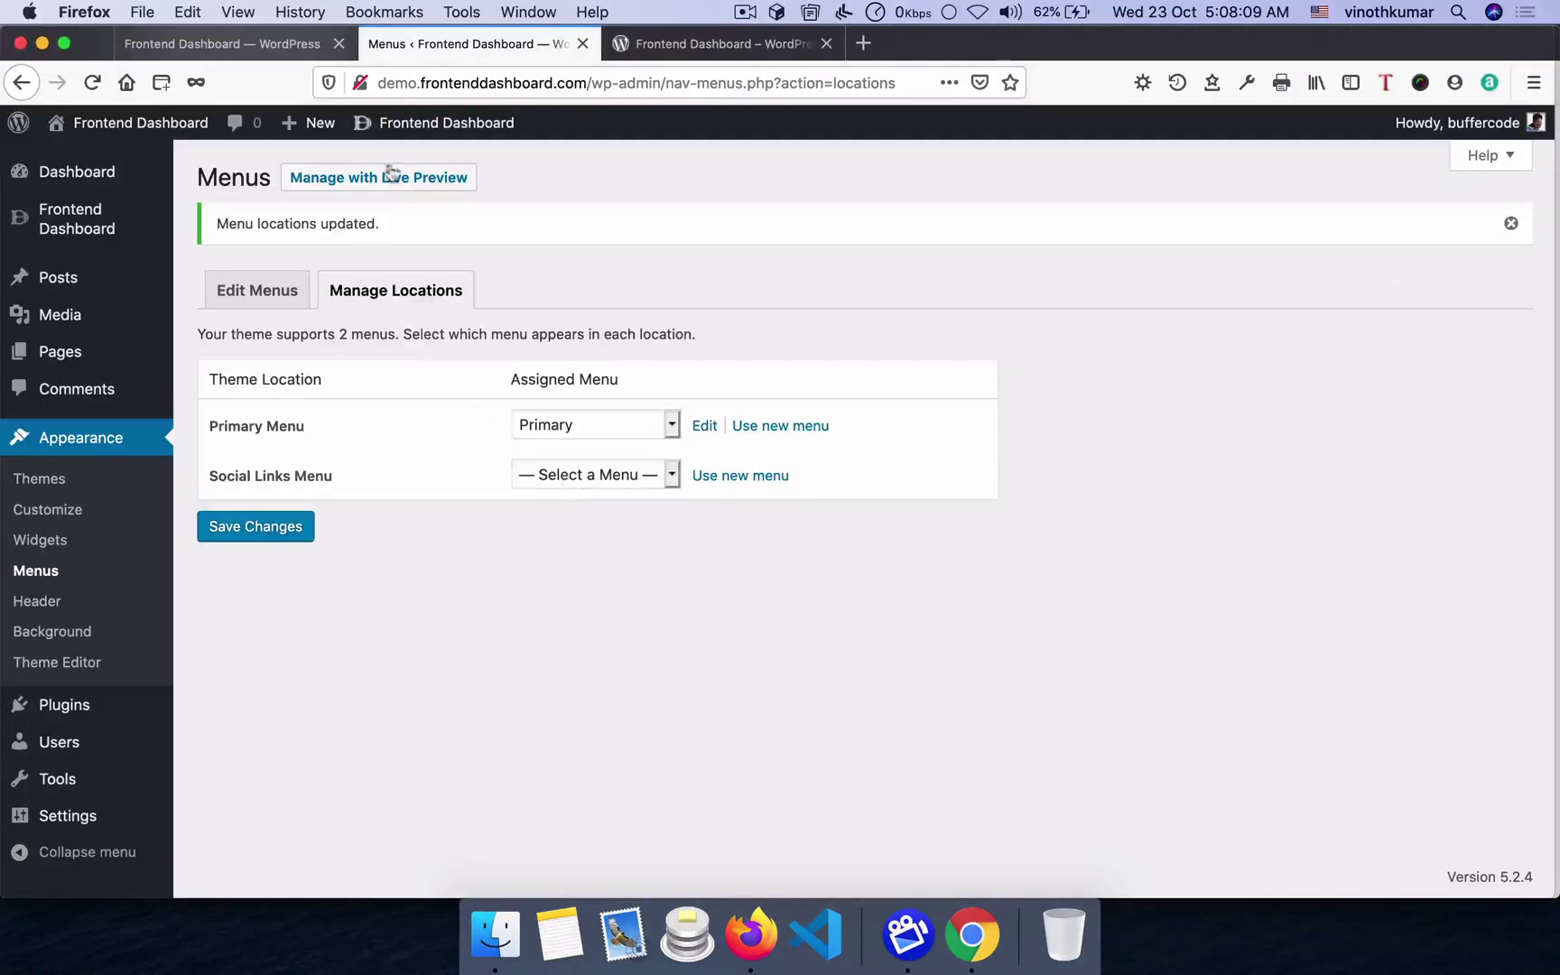
{"action": "left_click", "coordinate": [304, 43]}
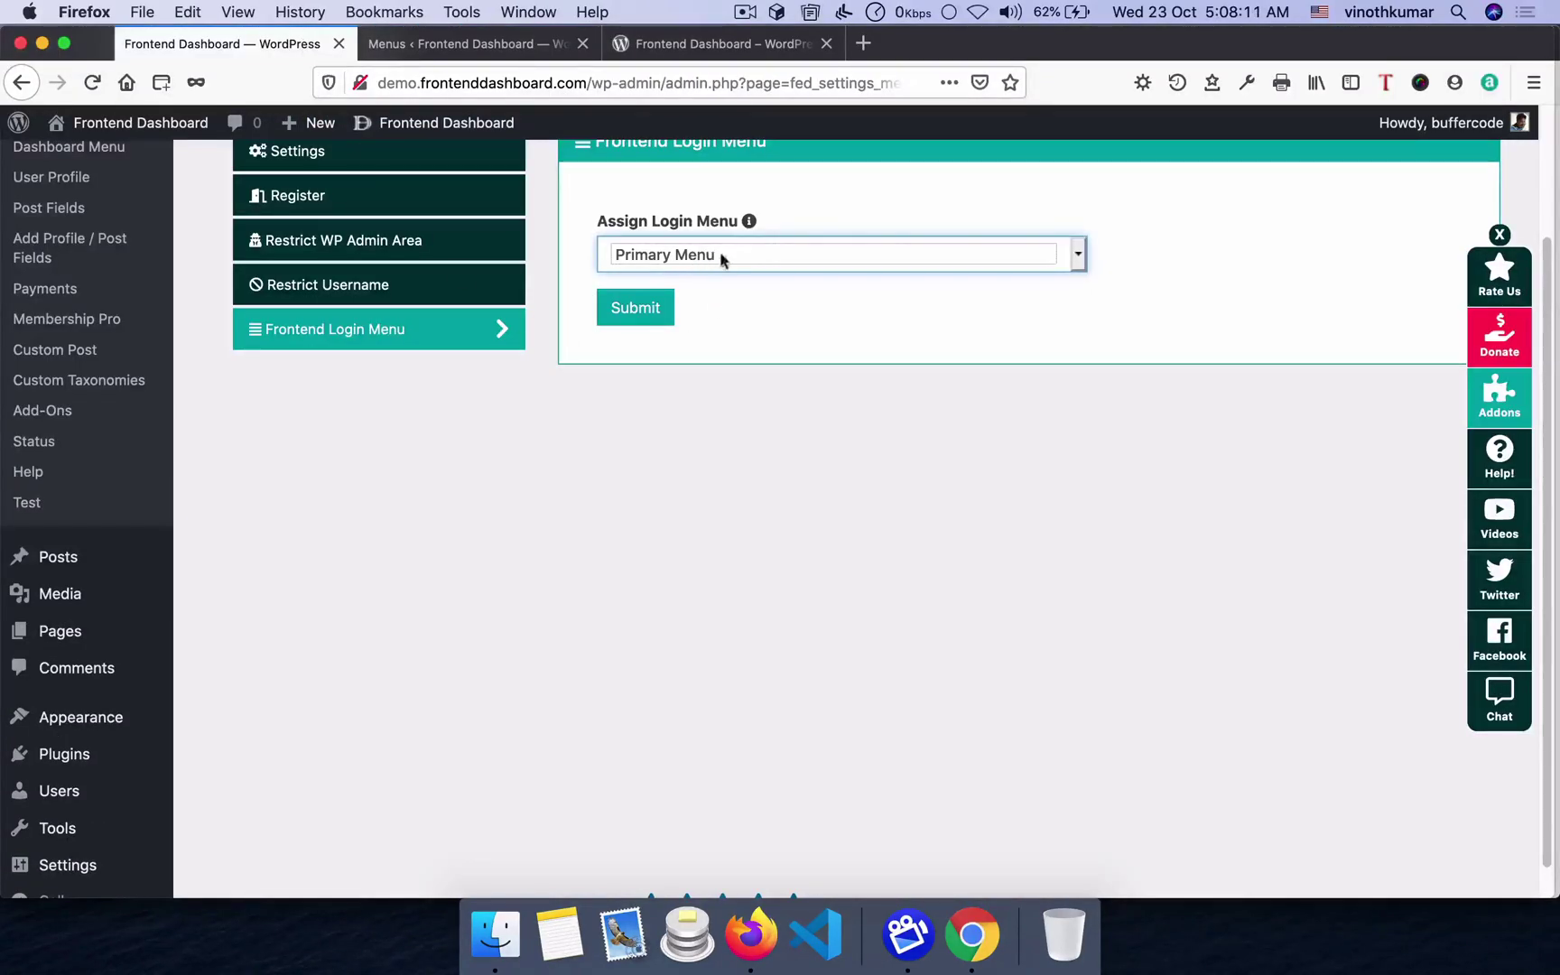
{"action": "left_click", "coordinate": [622, 318]}
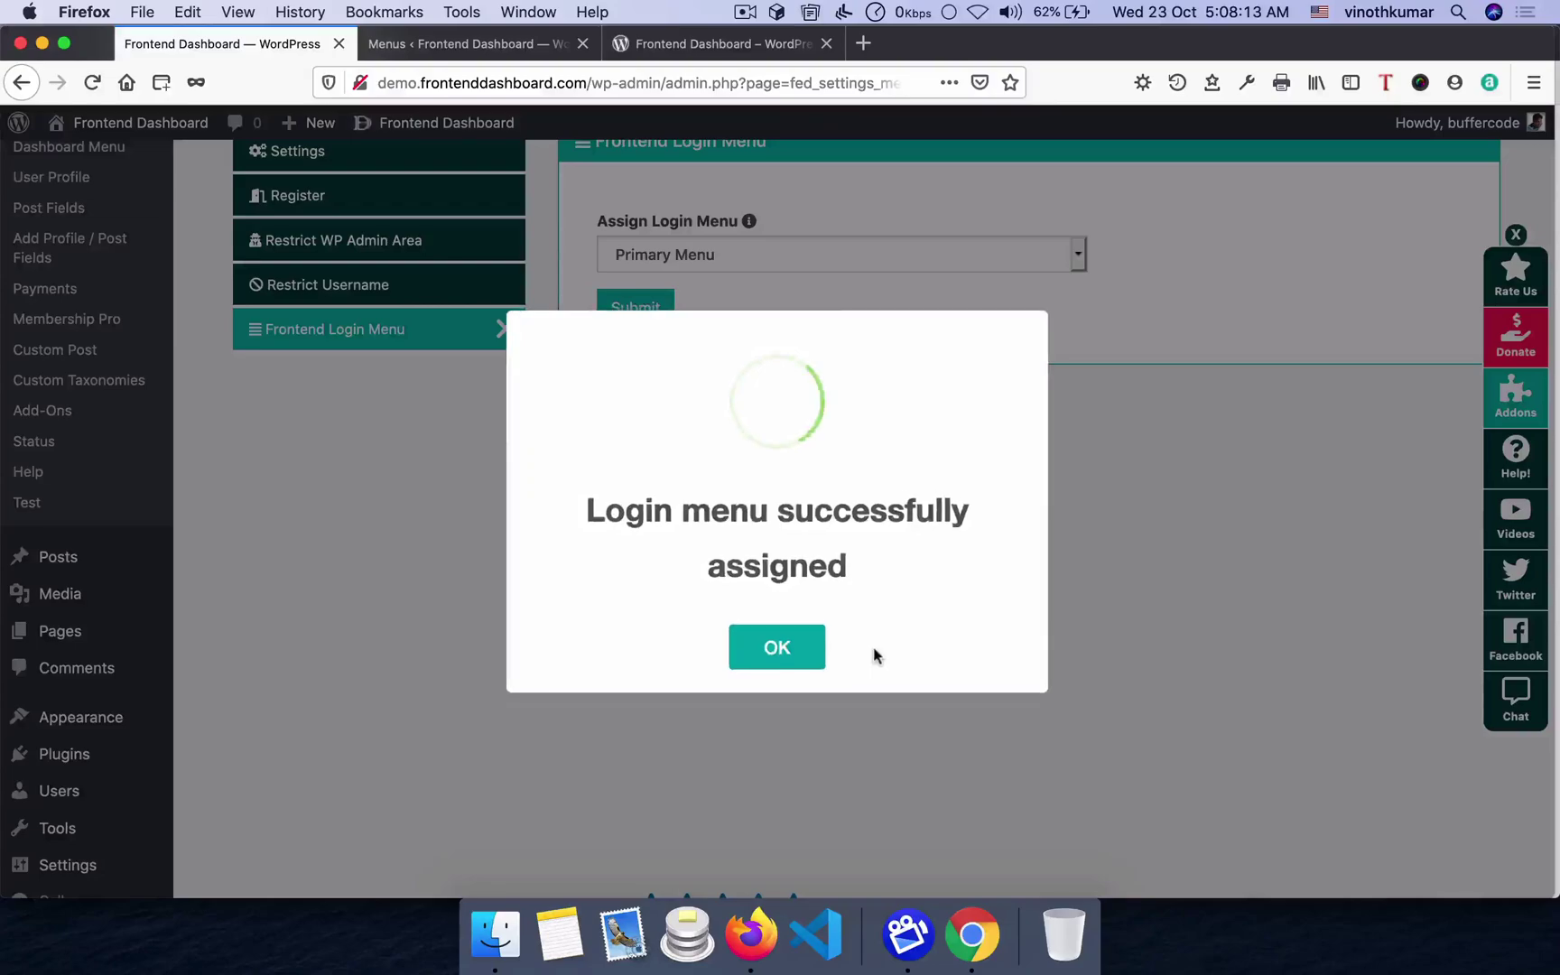
{"action": "left_click", "coordinate": [775, 647]}
- Reload the site, log in with the saved account, and check the header's Dashboard and Log Out links
{"action": "key", "text": "super+Tab"}
{"action": "key", "text": "super+r"}
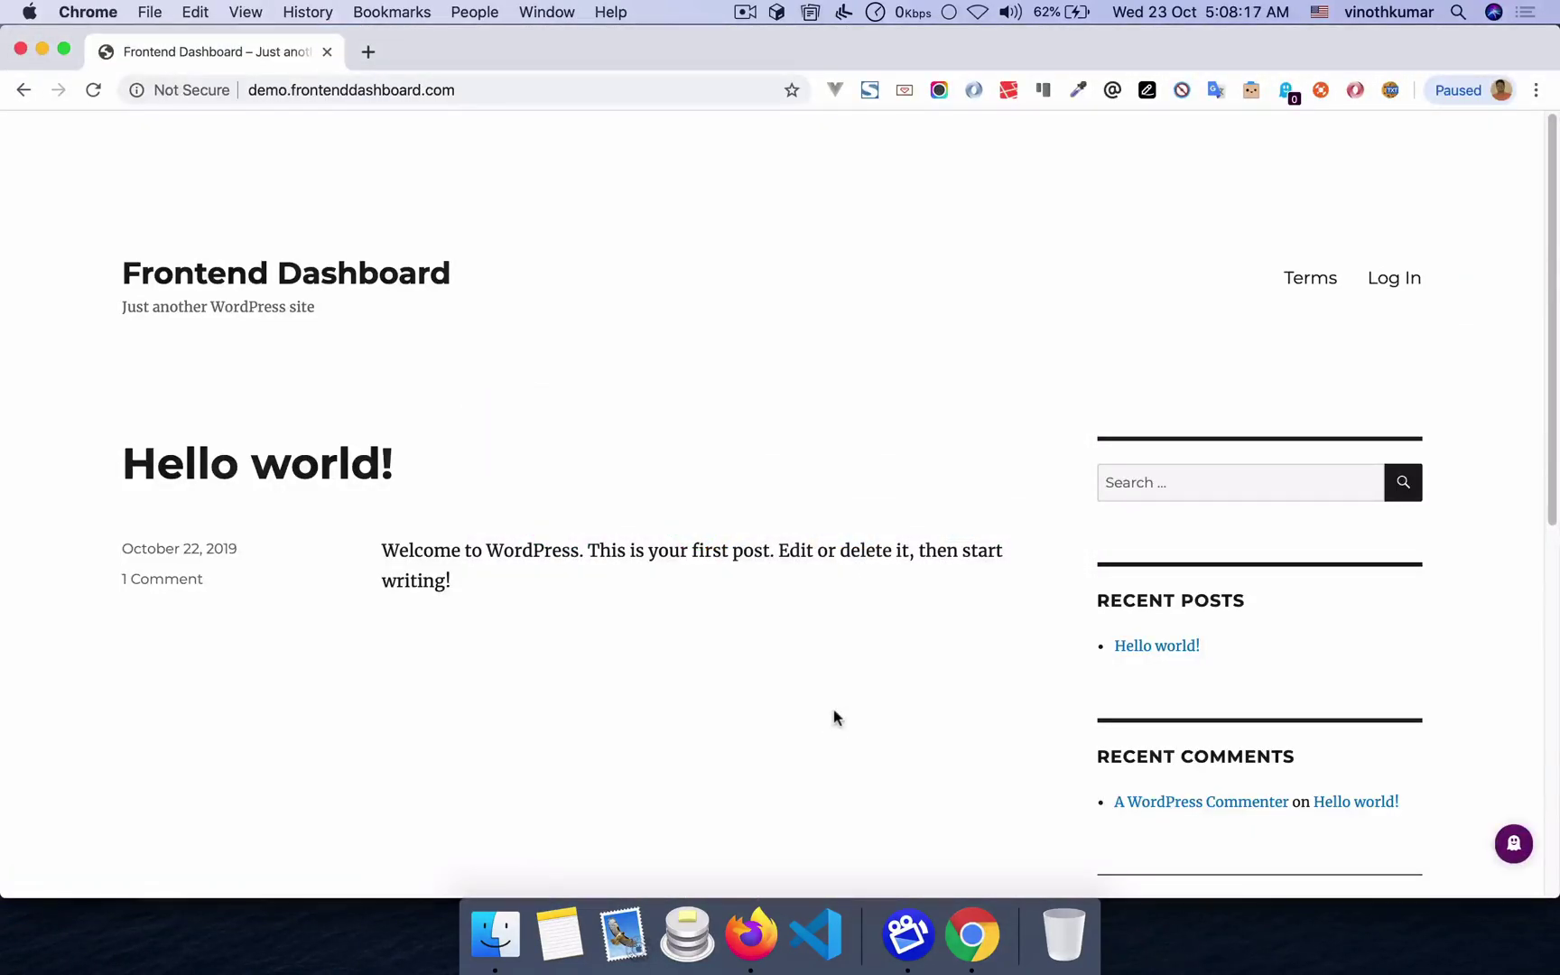
{"action": "left_click", "coordinate": [1385, 282]}
{"action": "left_click", "coordinate": [857, 498]}
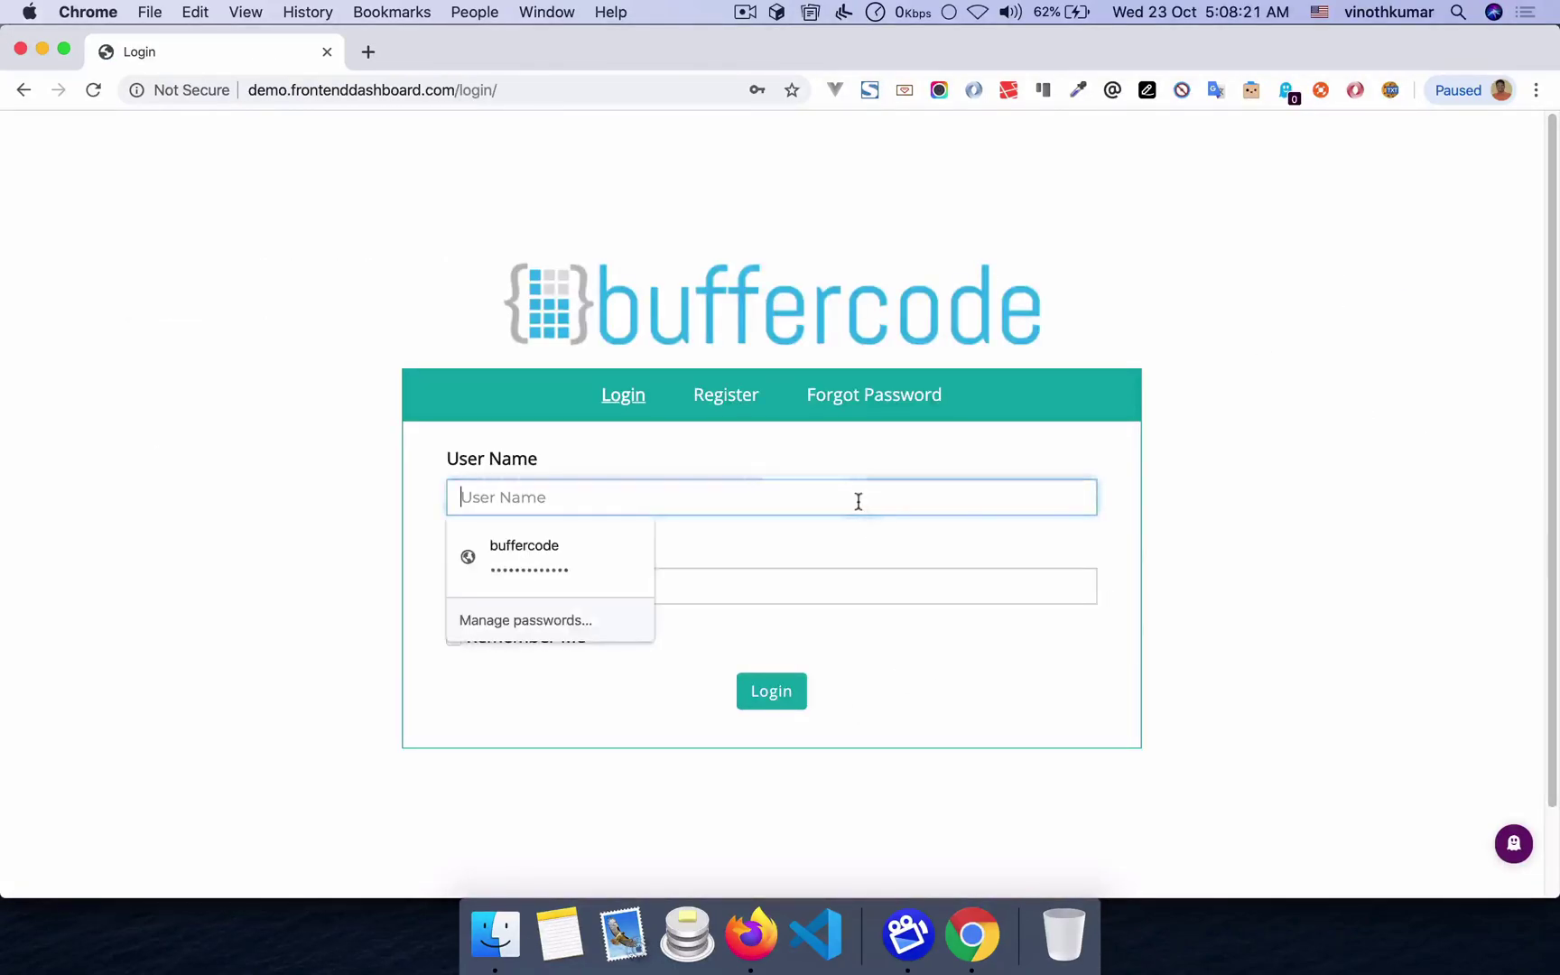
{"action": "left_click", "coordinate": [551, 547]}
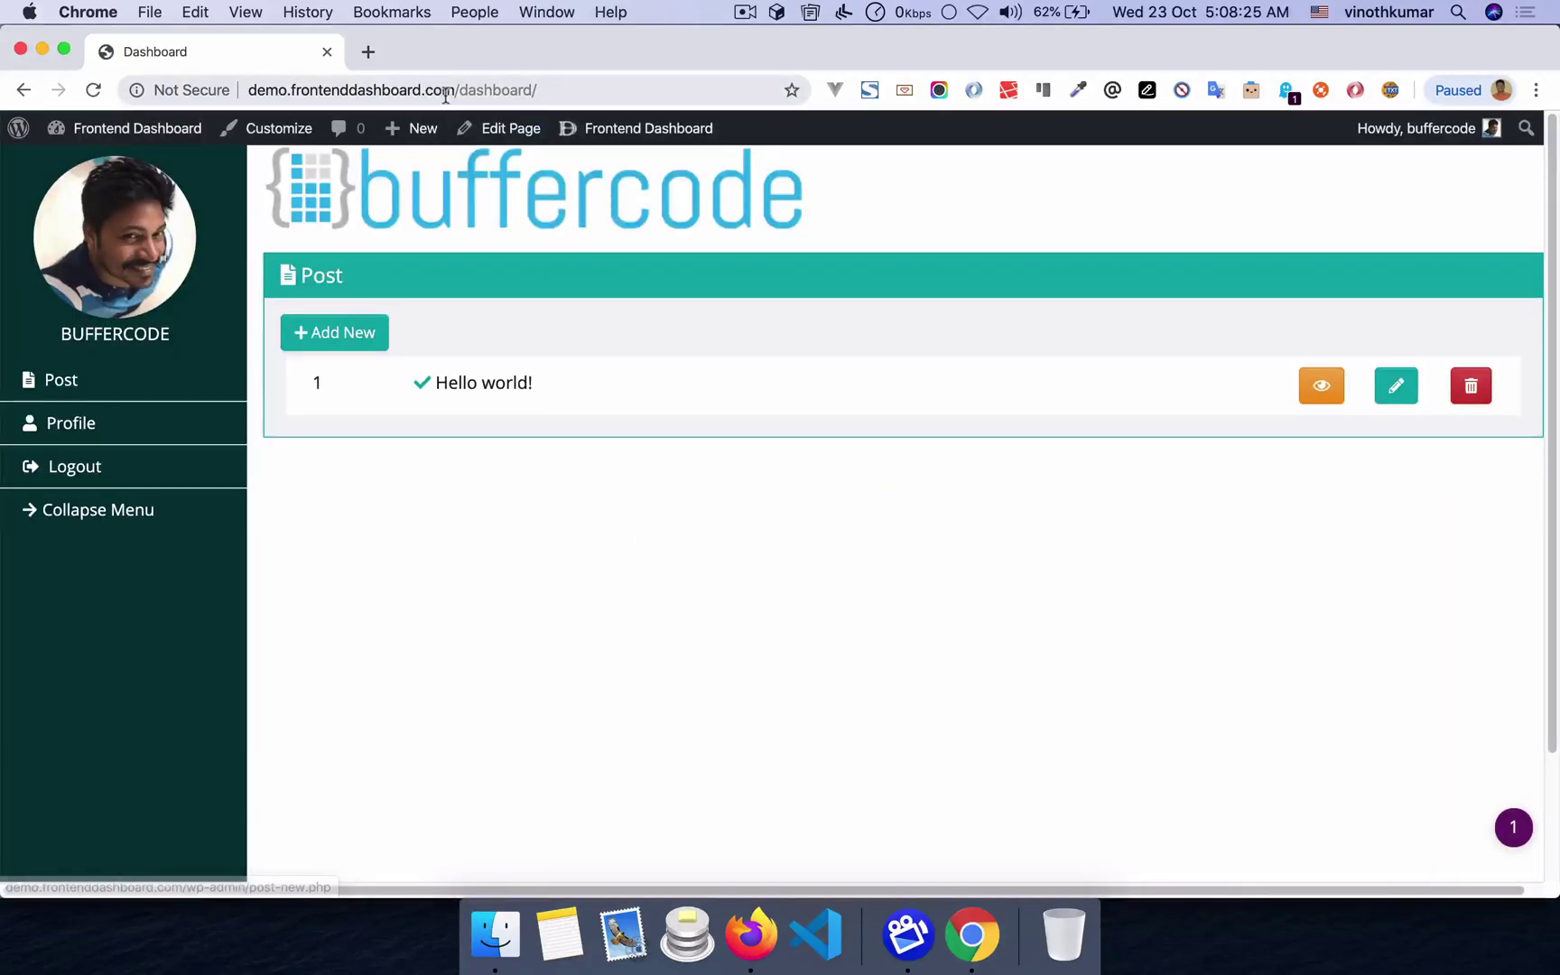
{"action": "left_click_drag", "start_coordinate": [457, 91], "coordinate": [752, 94]}
{"action": "key", "text": "BackSpace"}
{"action": "key", "text": "Return"}
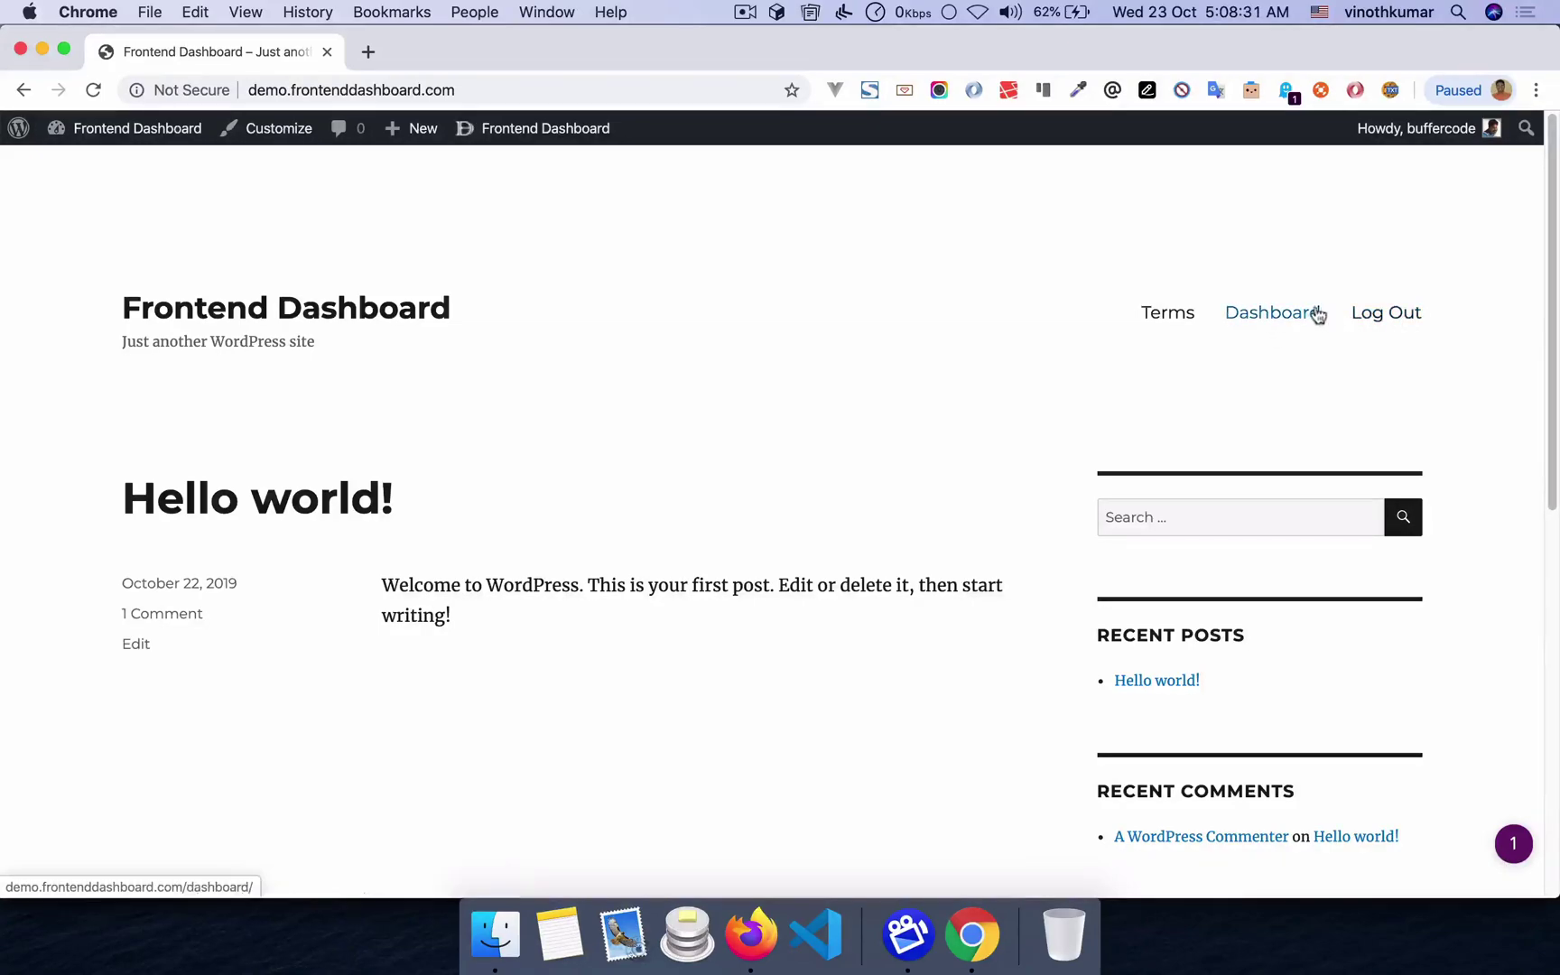
{"action": "key", "text": "super+Tab"}
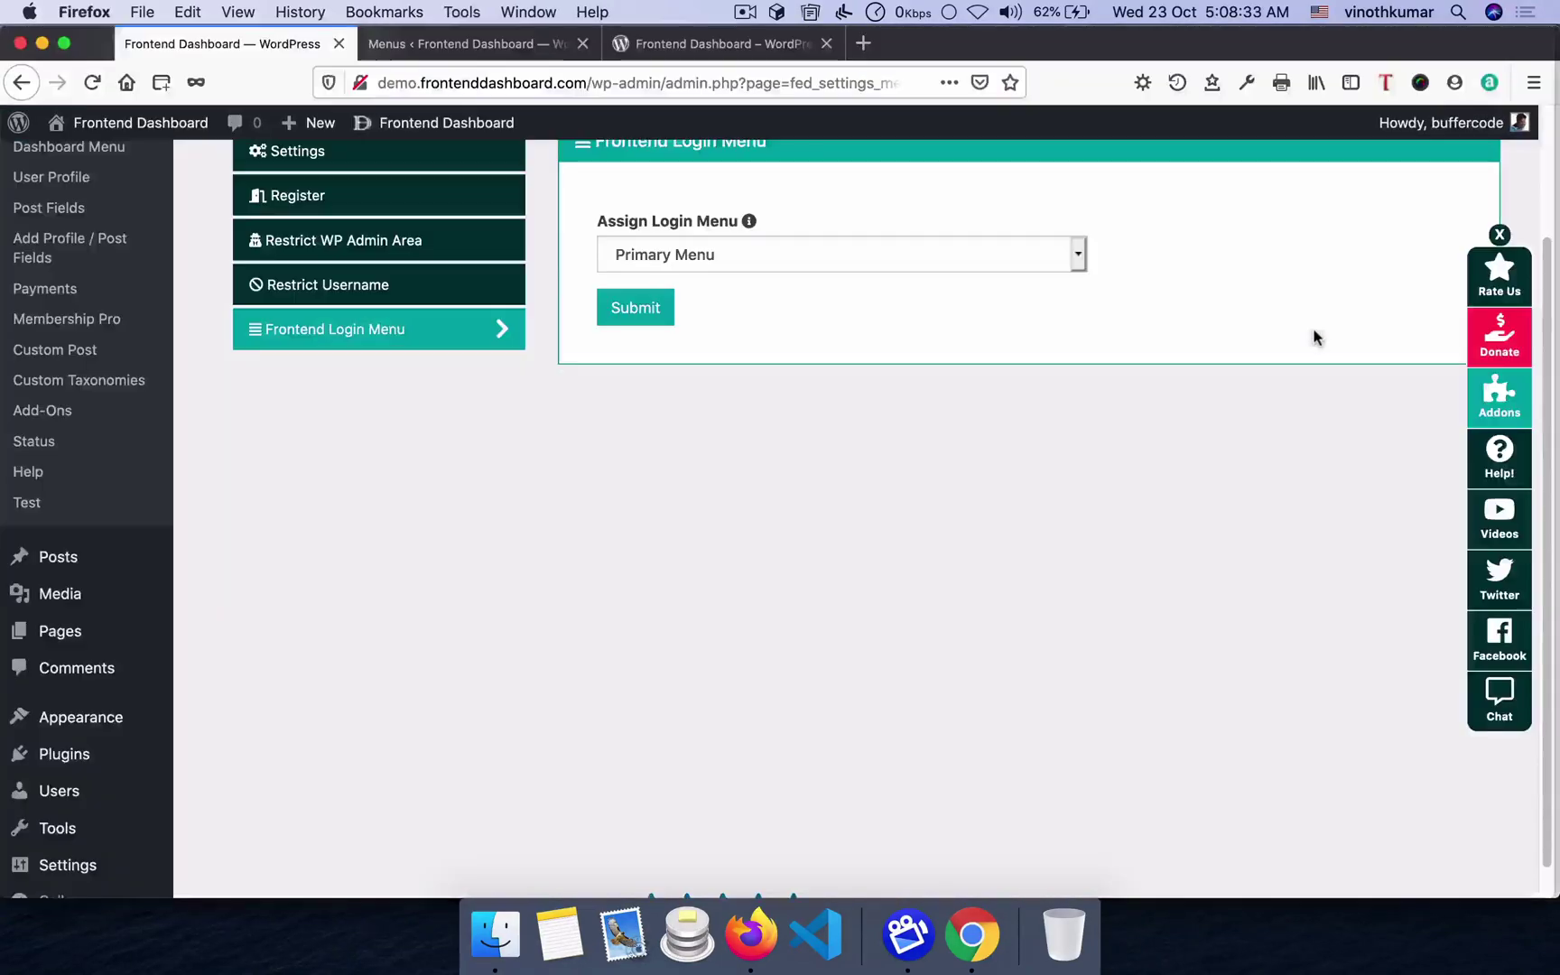
{"action": "scroll", "coordinate": [714, 480], "scroll_direction": "up", "scroll_amount": 3}
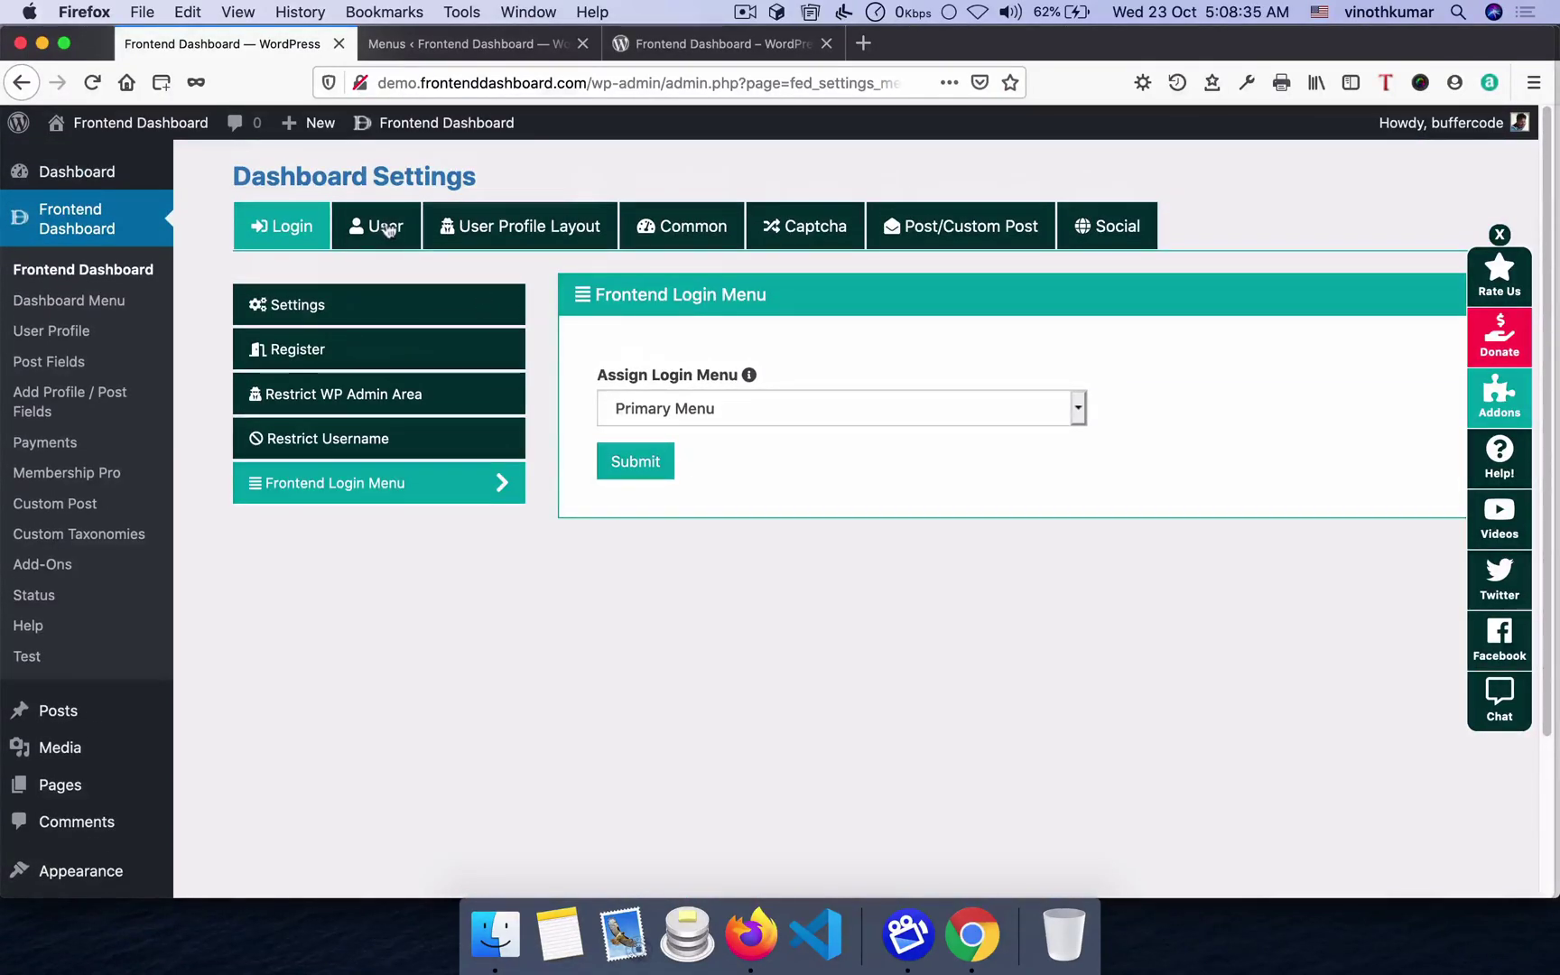
- Look over Add/Delete Custom Role and User Upload Permission, then open User Profile Layout
{"action": "left_click", "coordinate": [383, 228]}
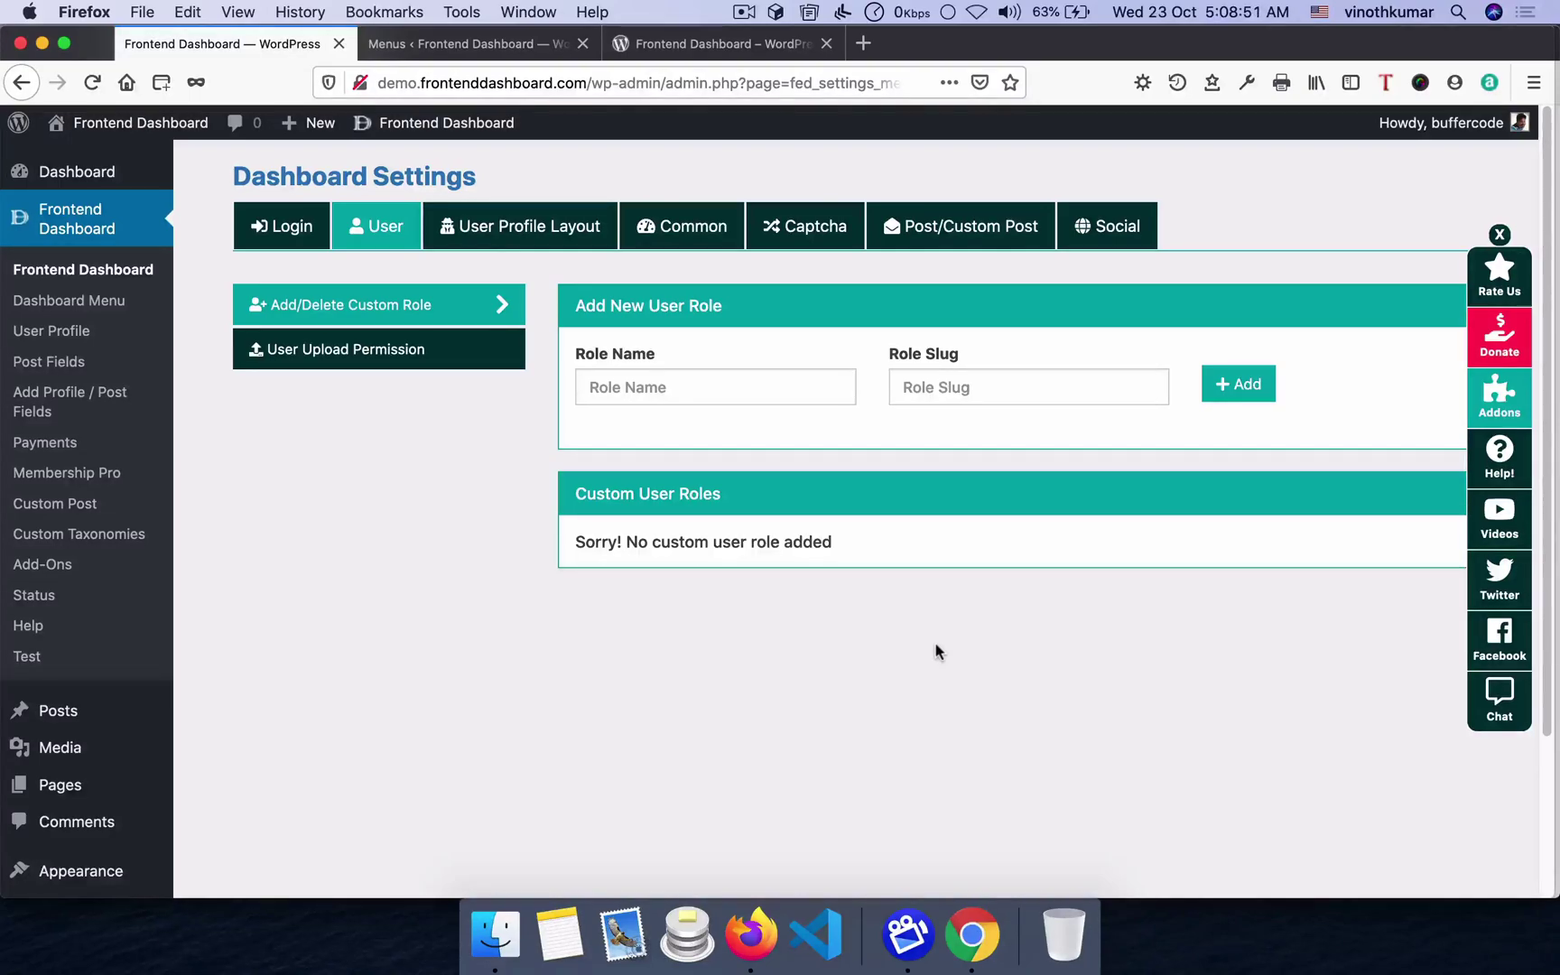
{"action": "left_click", "coordinate": [394, 364]}
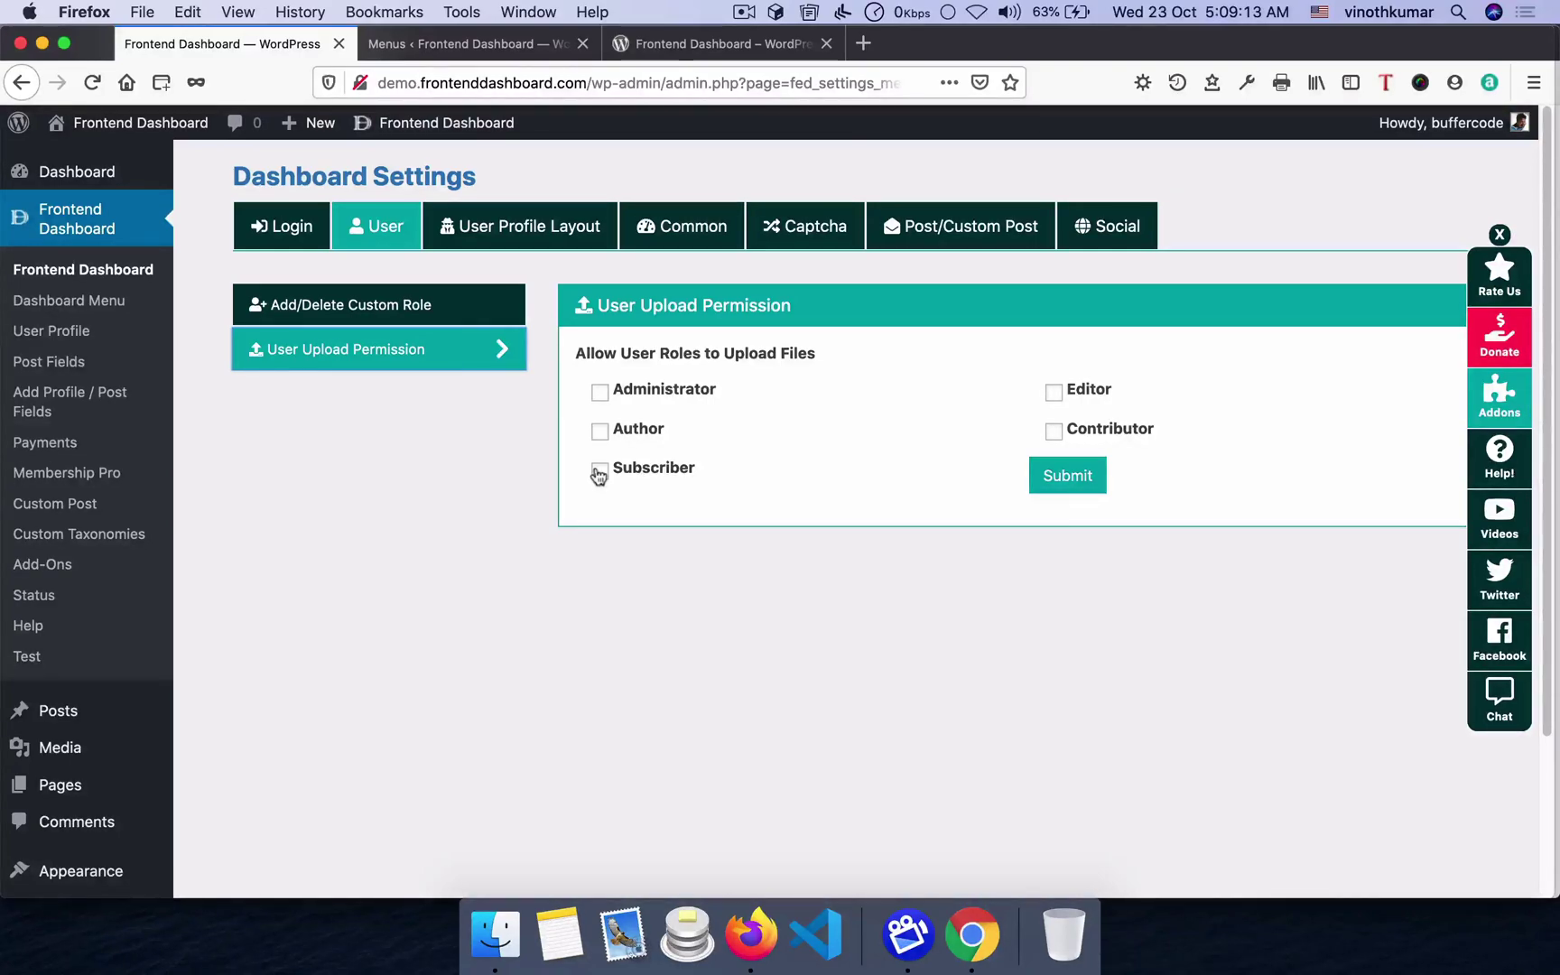
{"action": "left_click", "coordinate": [537, 227]}
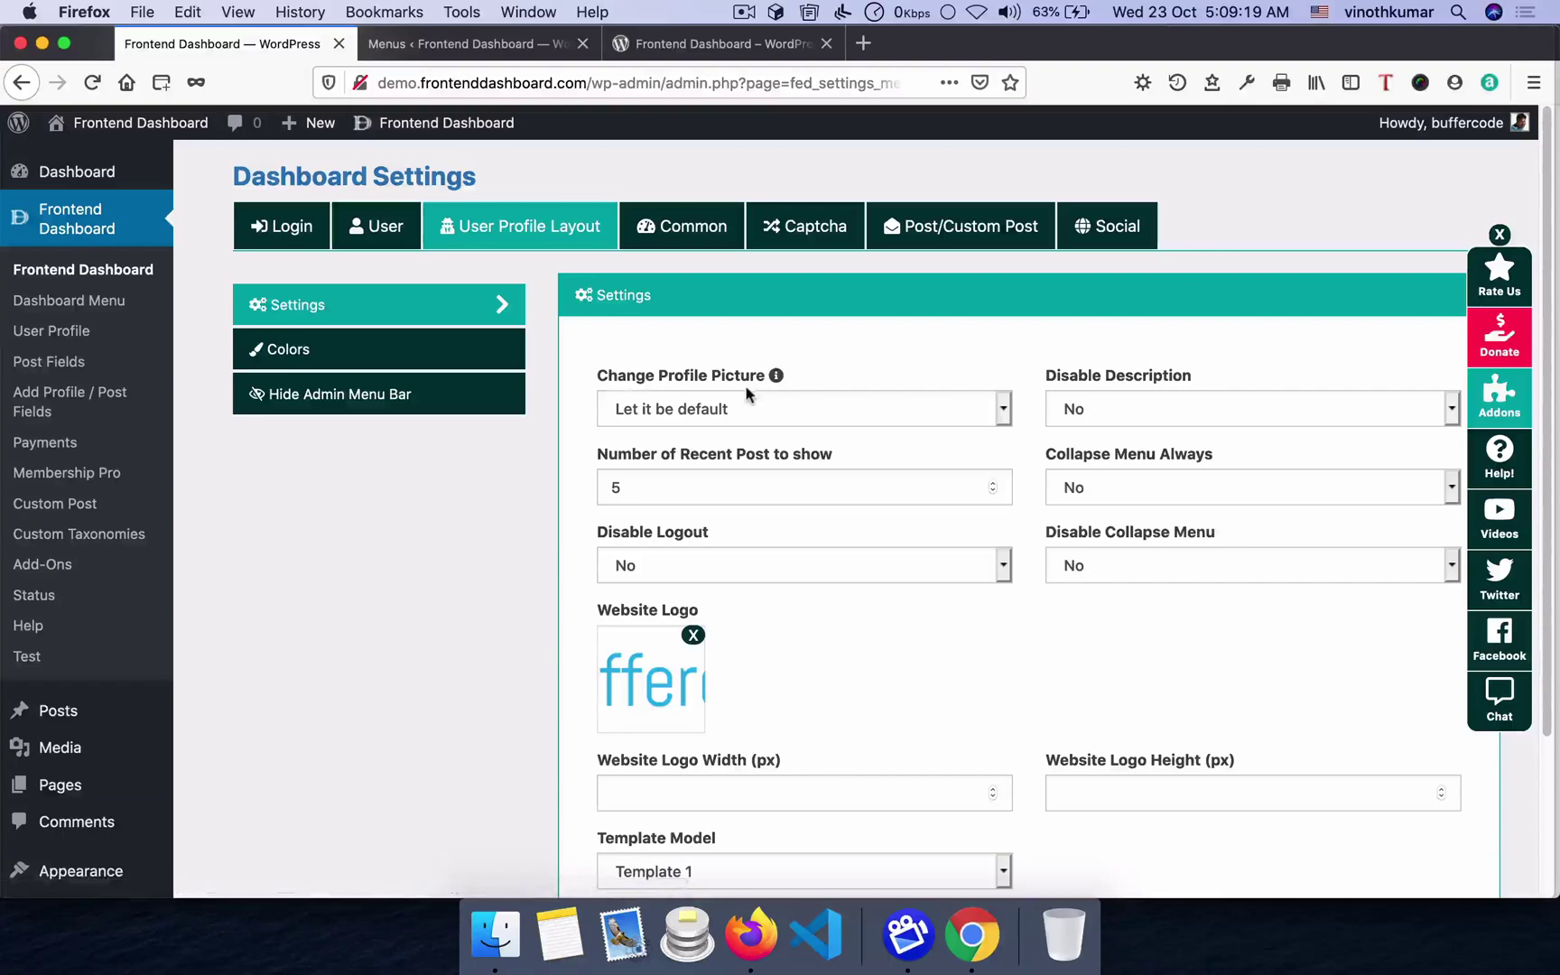
- View the frontend dashboard, then bring up the Hide Admin Menu Bar role options
{"action": "scroll", "coordinate": [763, 487], "scroll_direction": "down", "scroll_amount": 5}
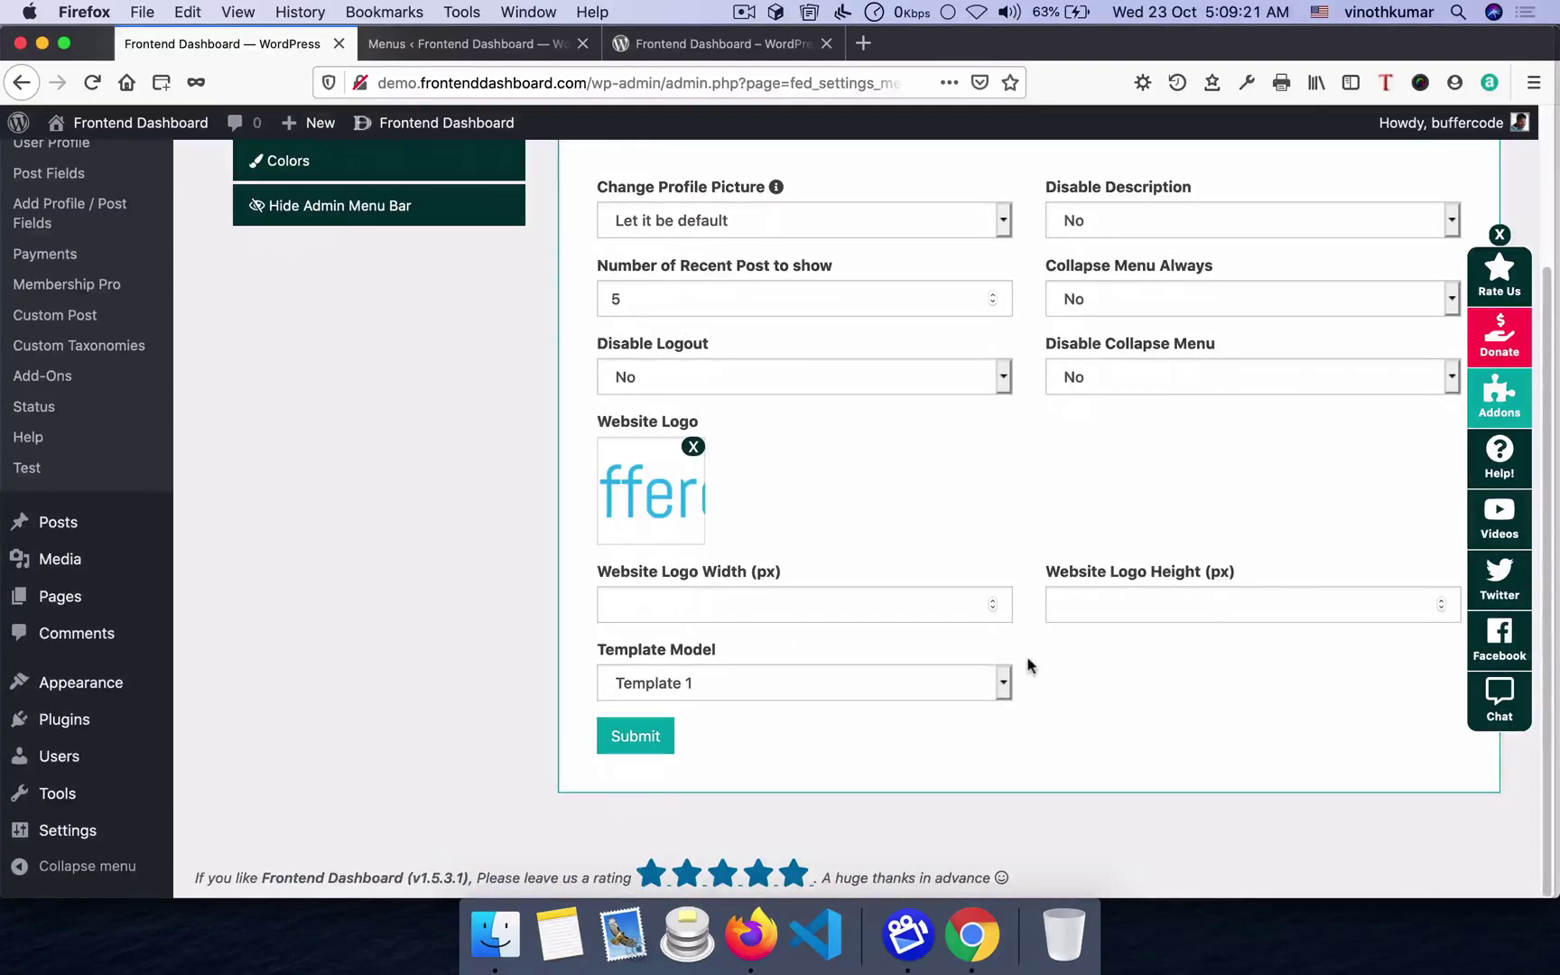
{"action": "left_click", "coordinate": [971, 935]}
{"action": "key", "text": "super+Tab"}
{"action": "scroll", "coordinate": [714, 561], "scroll_direction": "up", "scroll_amount": 5}
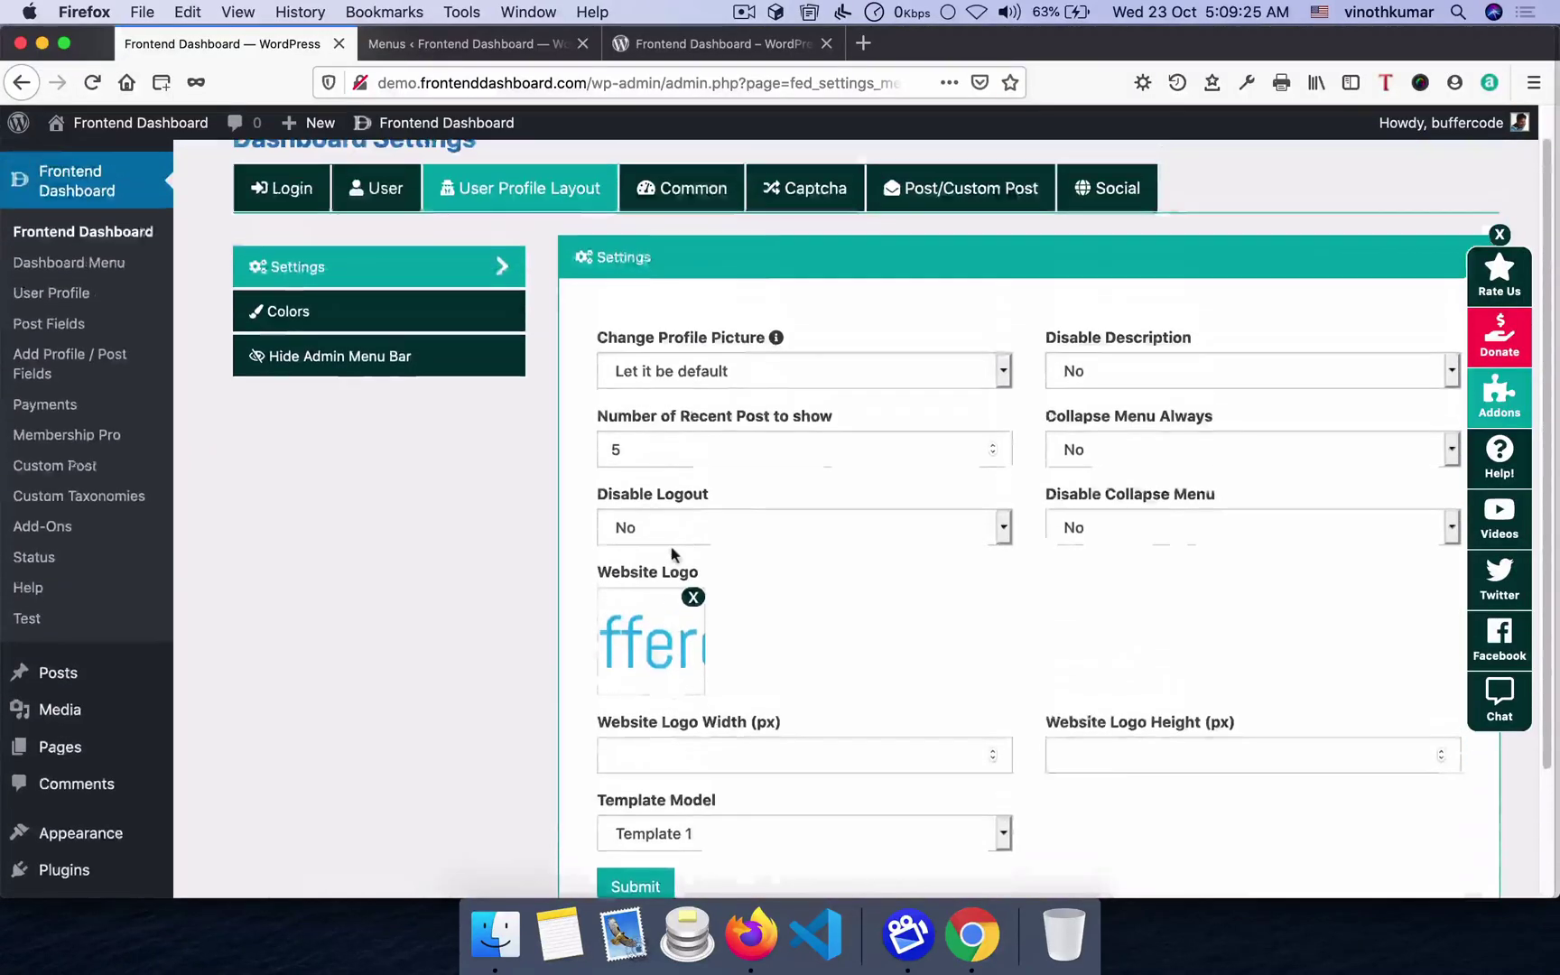
{"action": "left_click", "coordinate": [256, 358]}
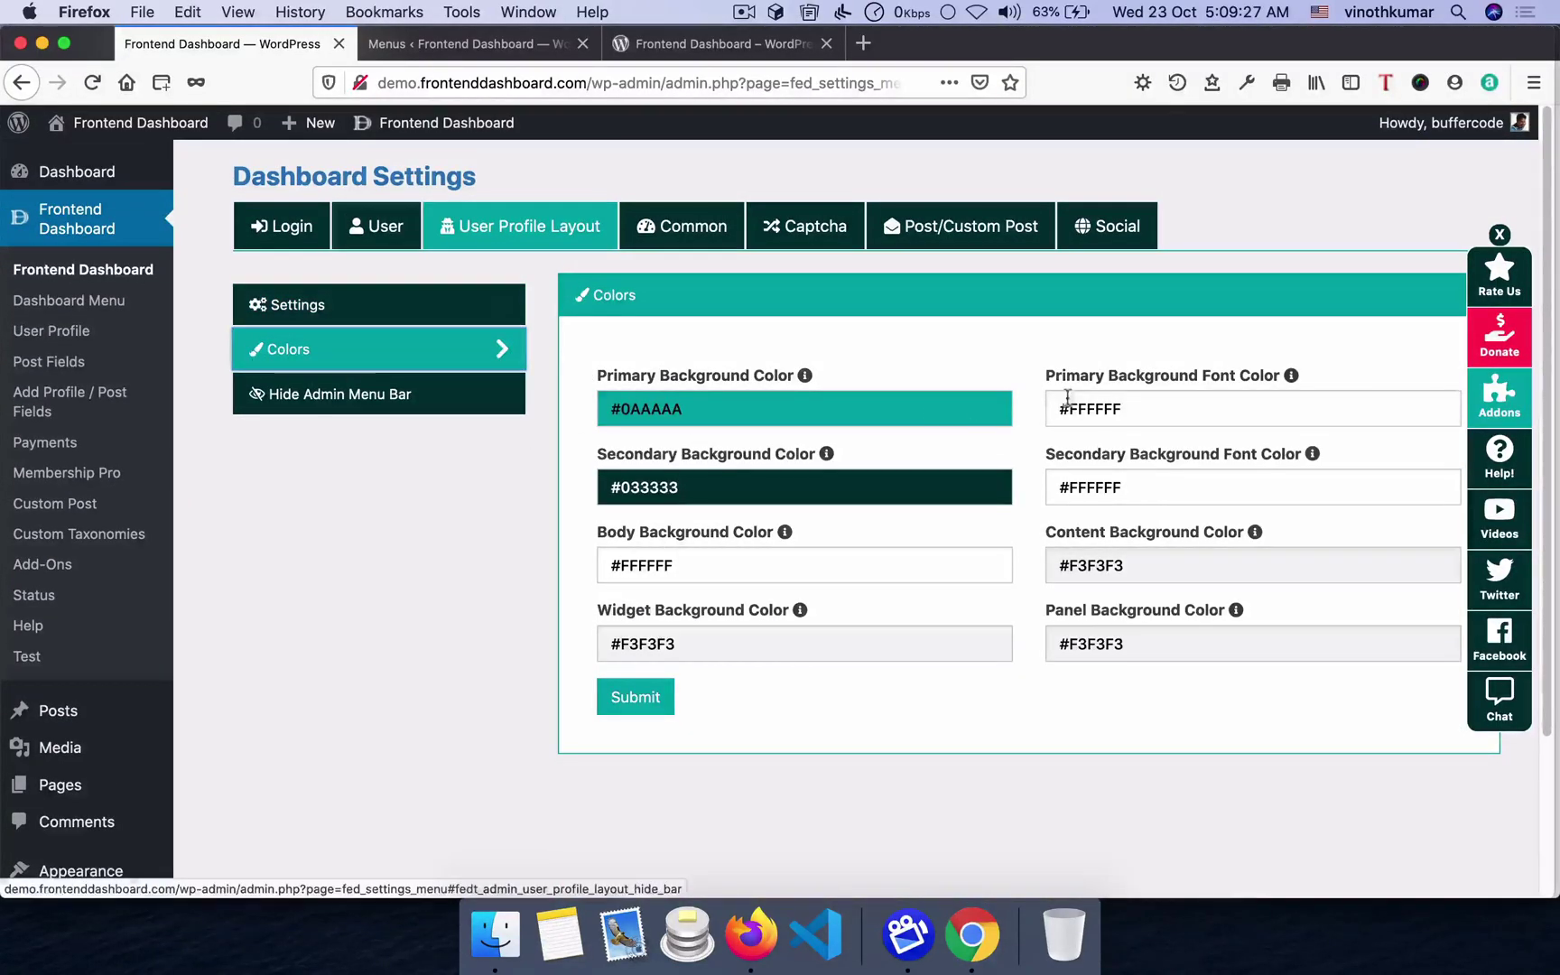
{"action": "left_click", "coordinate": [415, 396]}
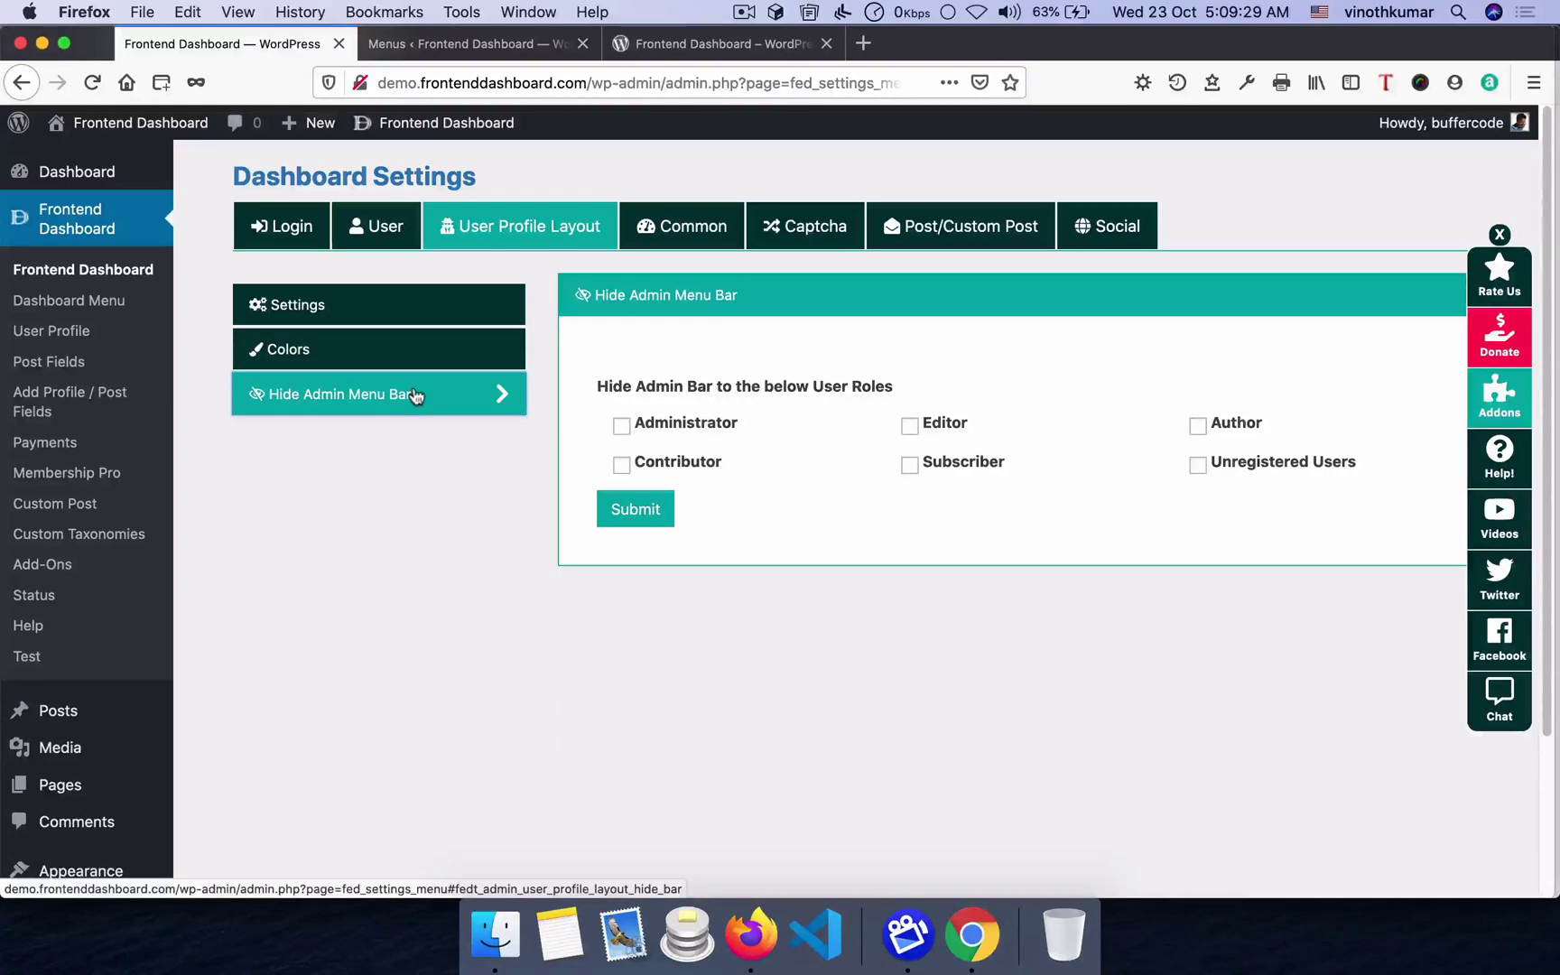
{"action": "key", "text": "super+Tab"}
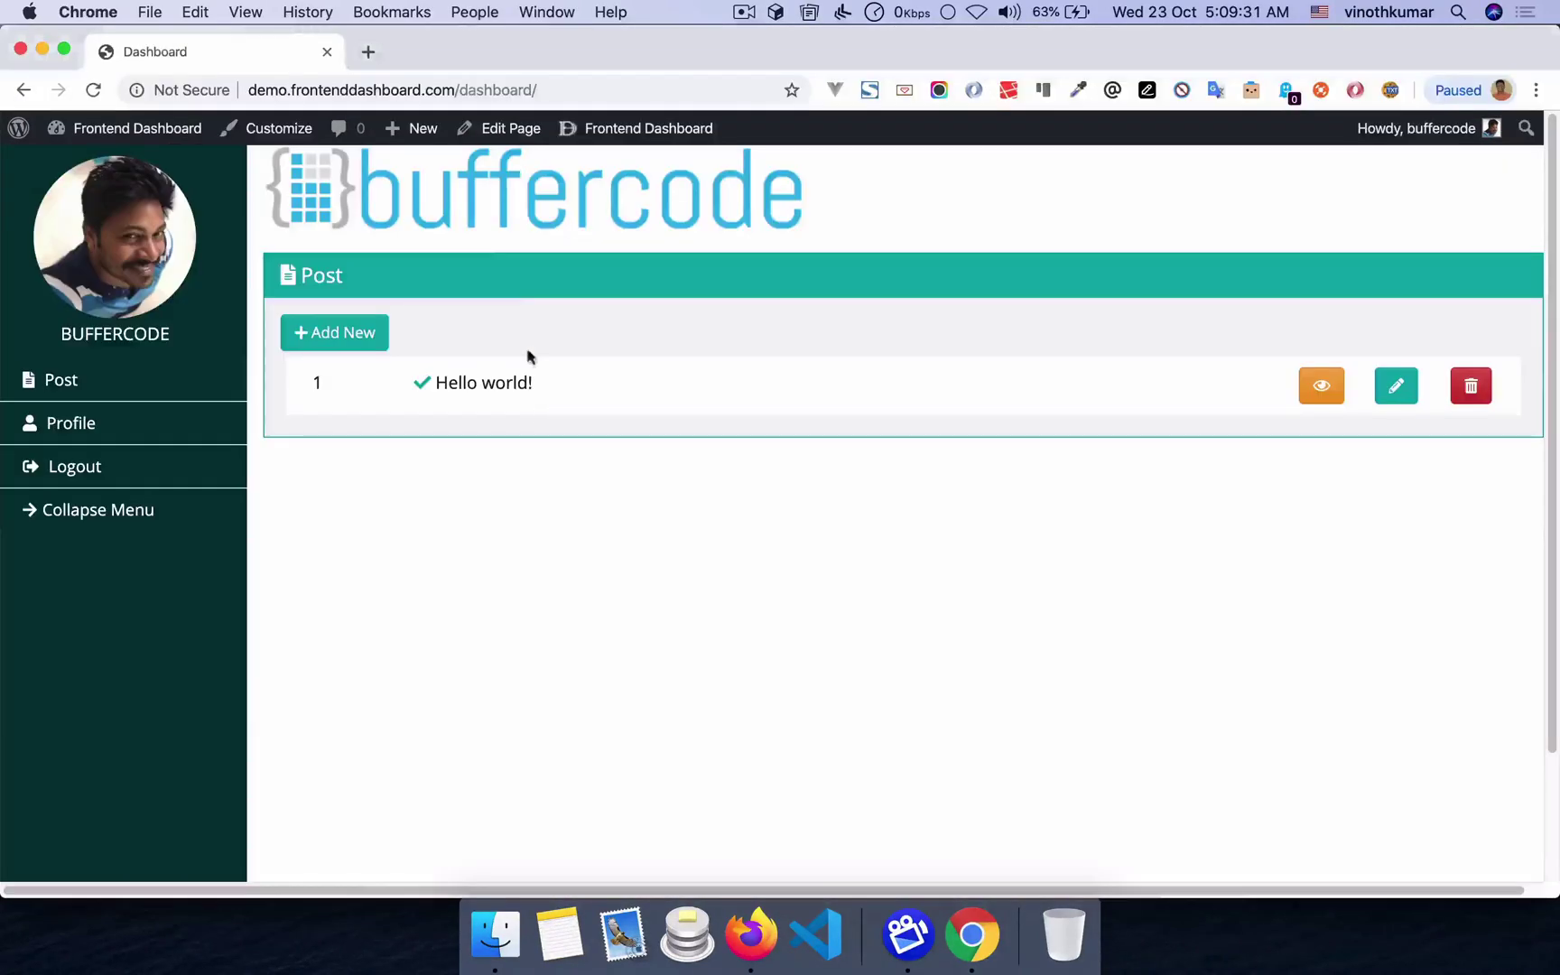
{"action": "key", "text": "super+Tab"}
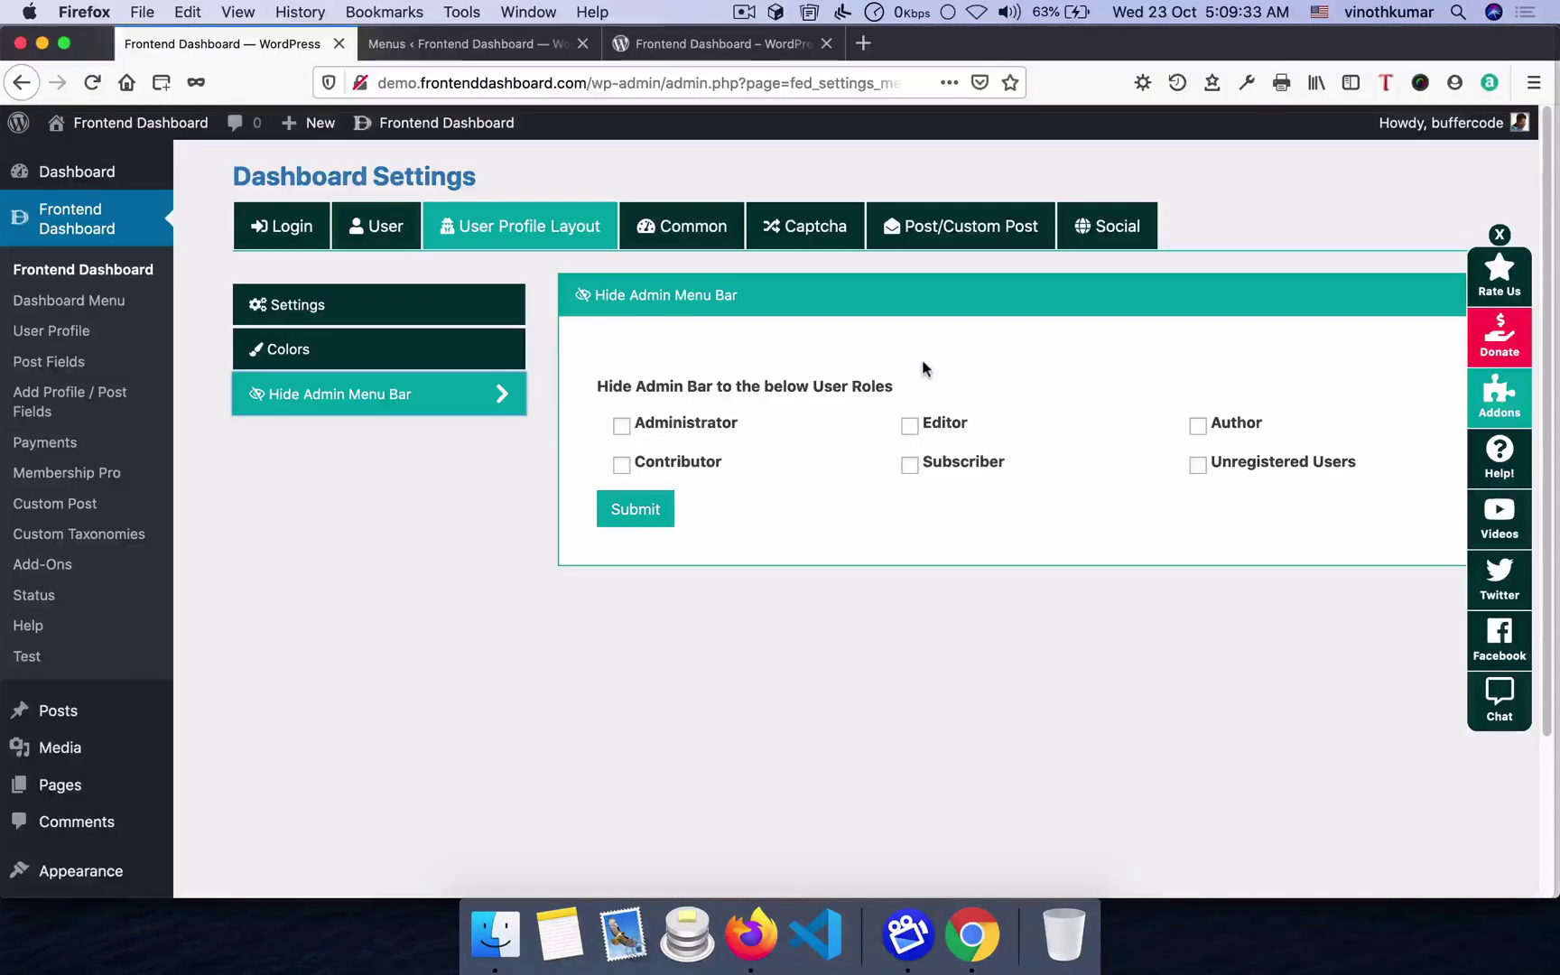
- Hide the admin bar for Administrators, submit, and reload the frontend dashboard to verify
{"action": "left_click", "coordinate": [688, 424]}
{"action": "left_click", "coordinate": [647, 511]}
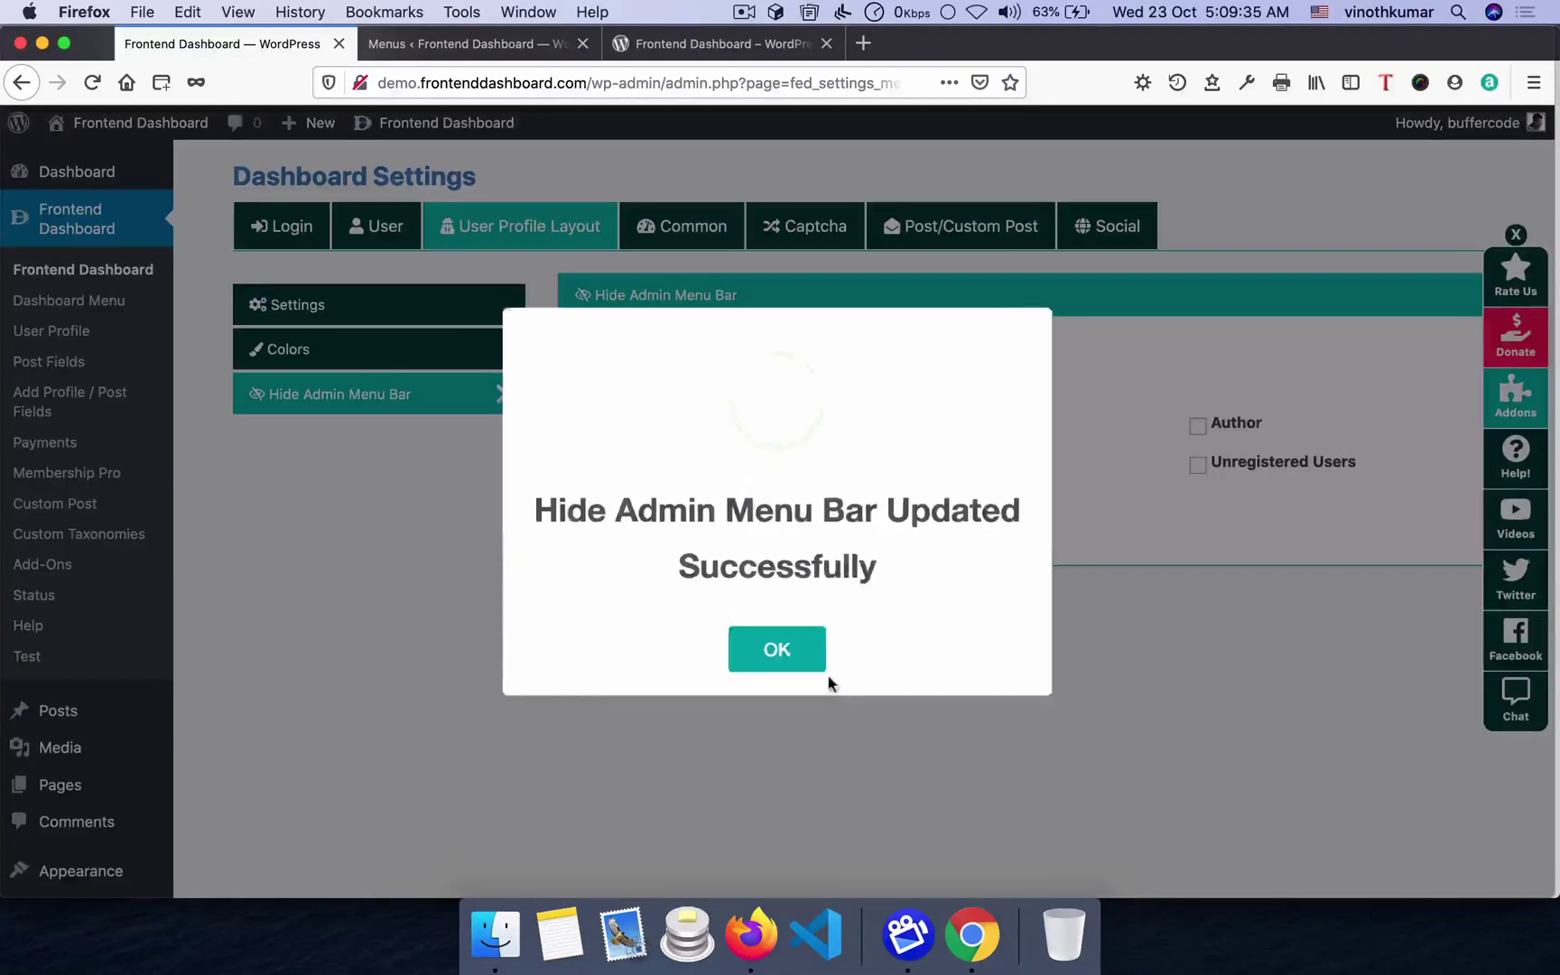
{"action": "left_click", "coordinate": [790, 650]}
{"action": "key", "text": "super+Tab"}
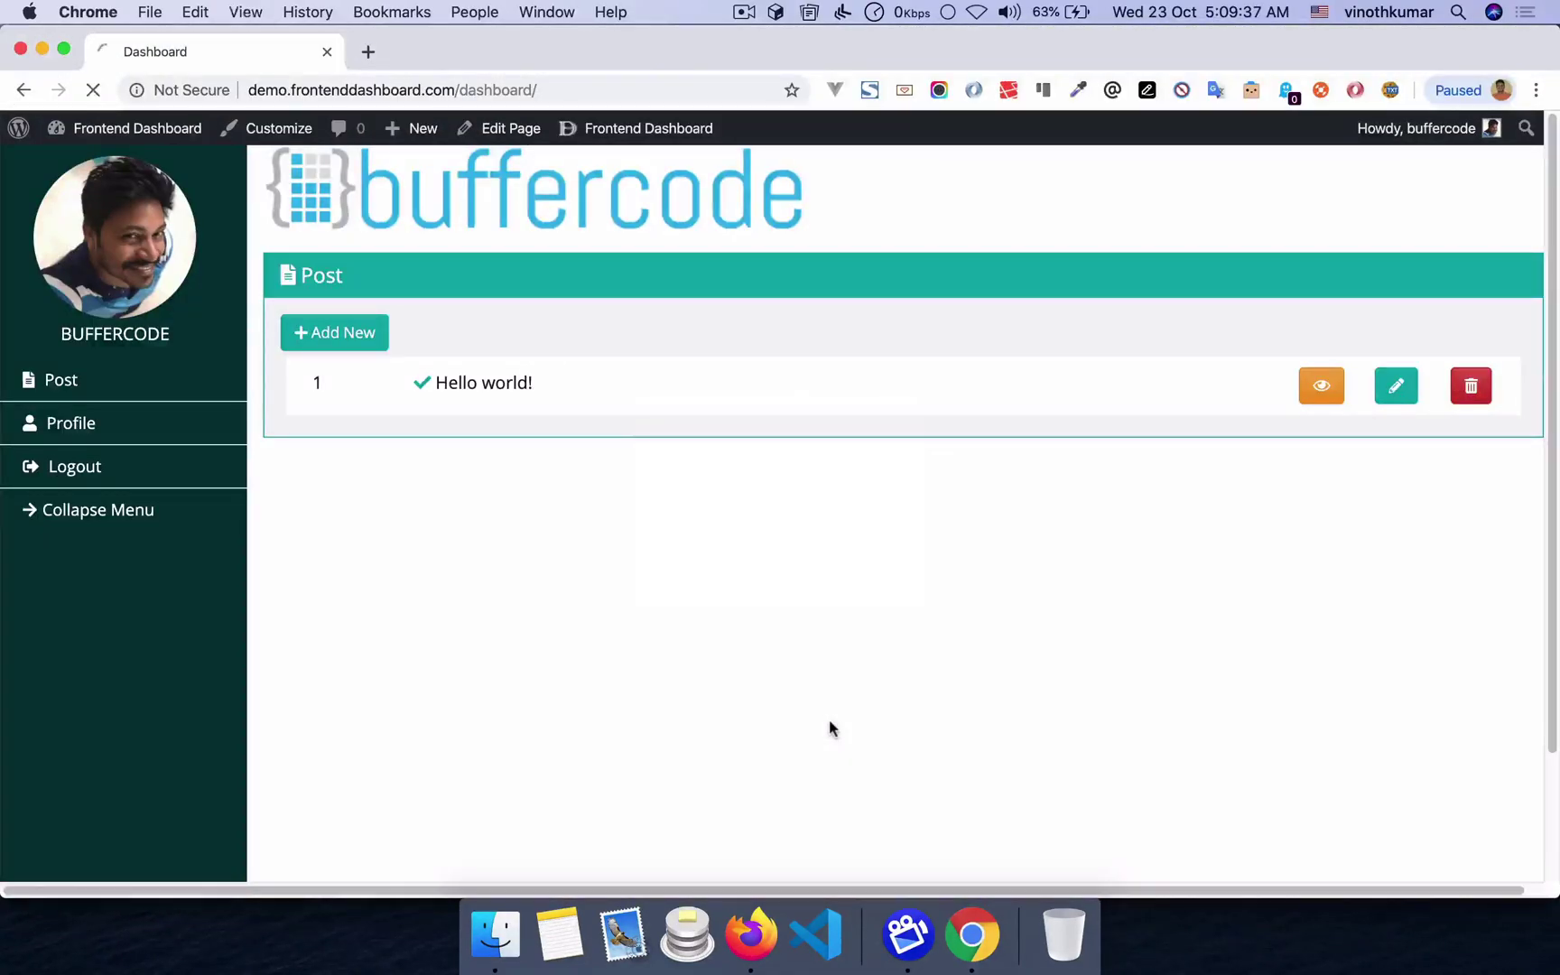
{"action": "key", "text": "super+r"}
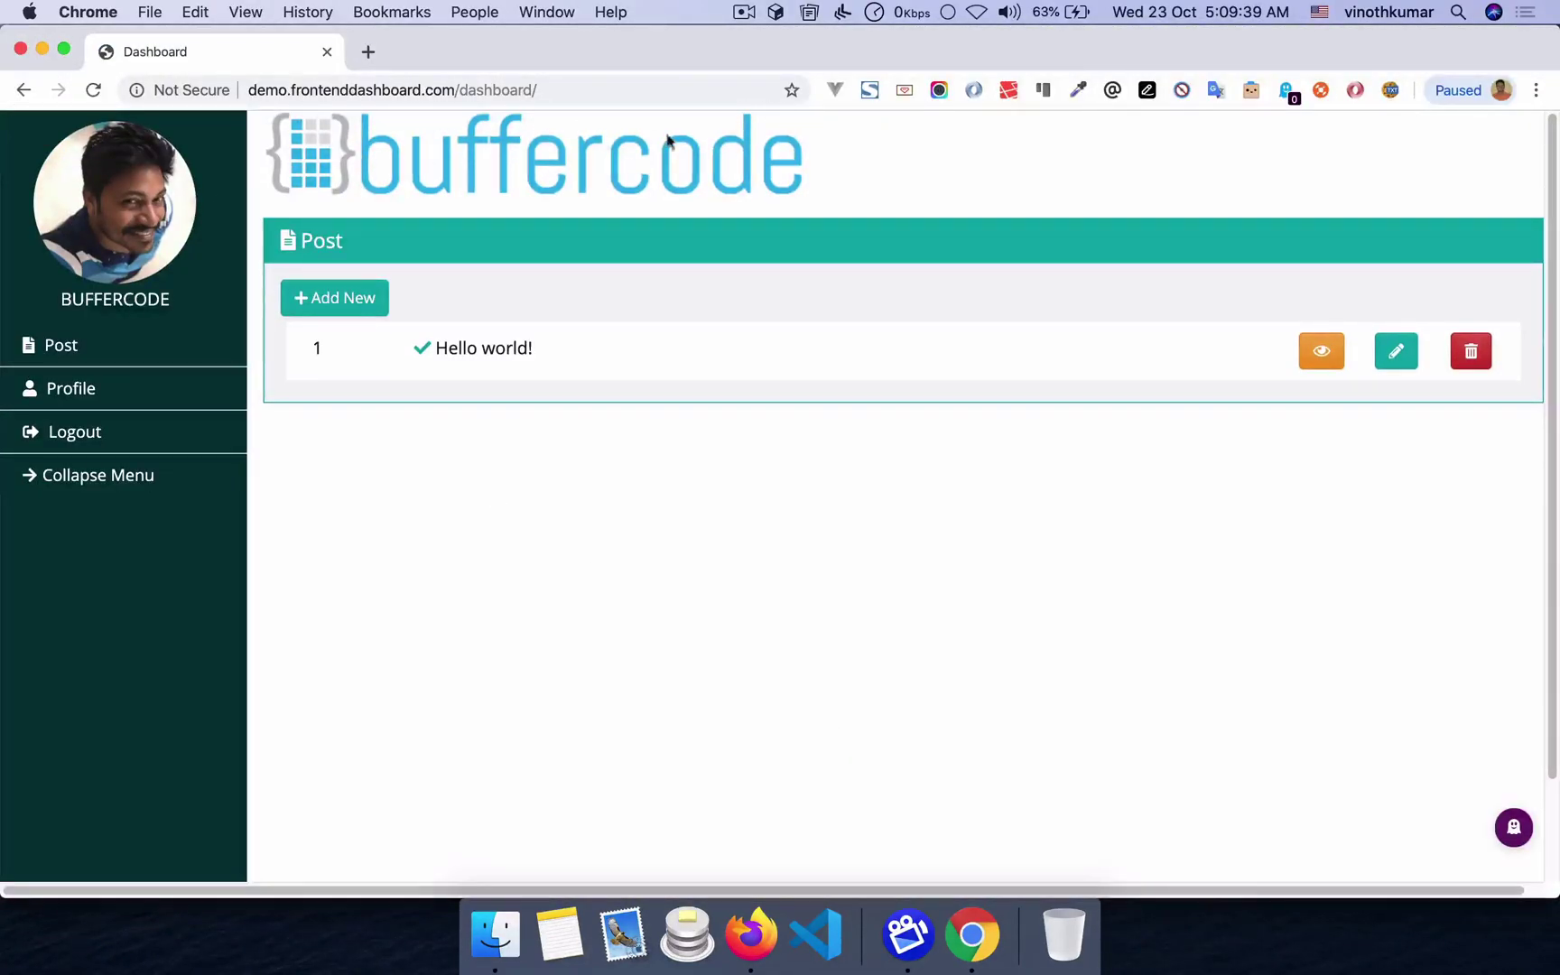
{"action": "key", "text": "super+Tab"}
- Untick Administrator under Hide Admin Menu Bar, submit, and reopen the Common settings
{"action": "left_click", "coordinate": [665, 426]}
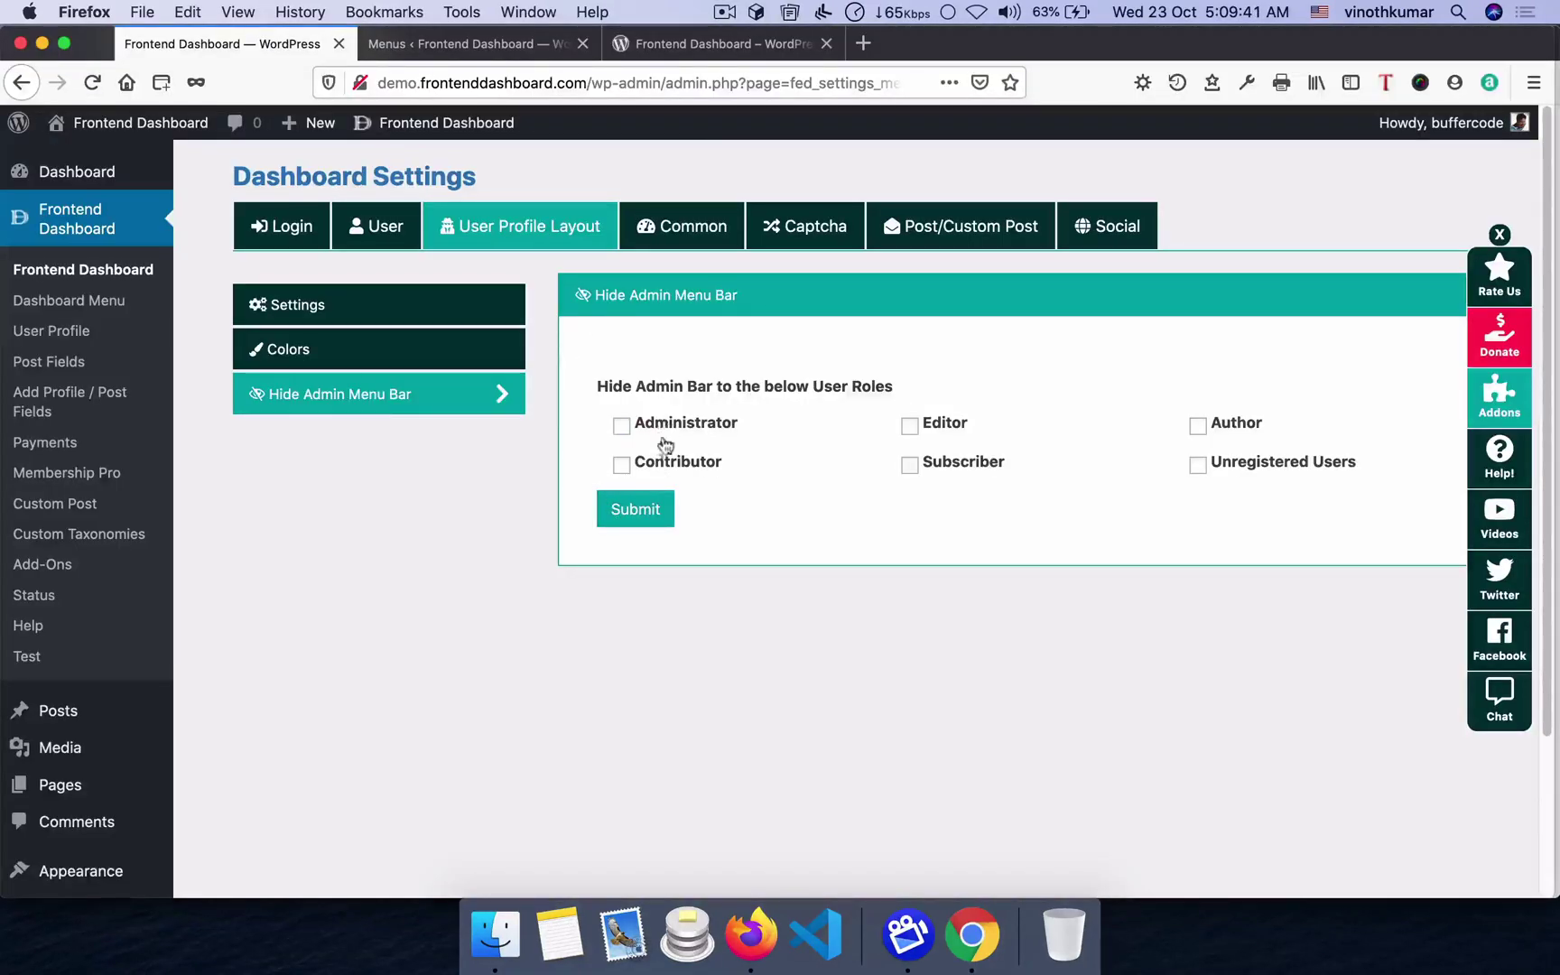
{"action": "left_click", "coordinate": [647, 508]}
{"action": "left_click", "coordinate": [809, 646]}
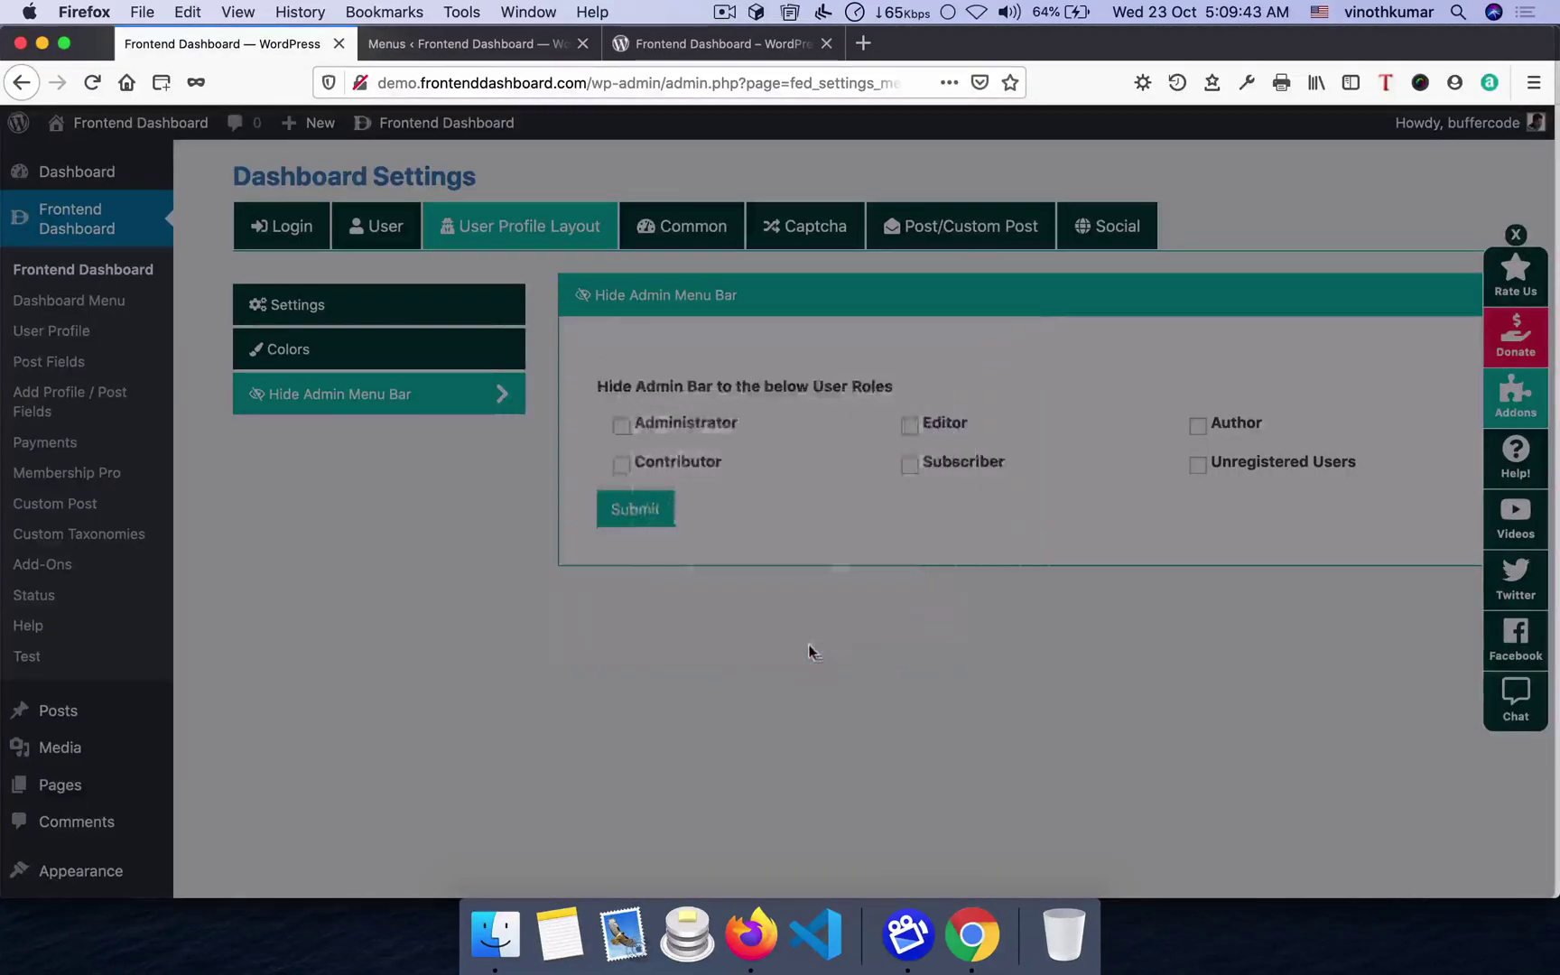
{"action": "key", "text": "super+Tab"}
{"action": "key", "text": "super+r"}
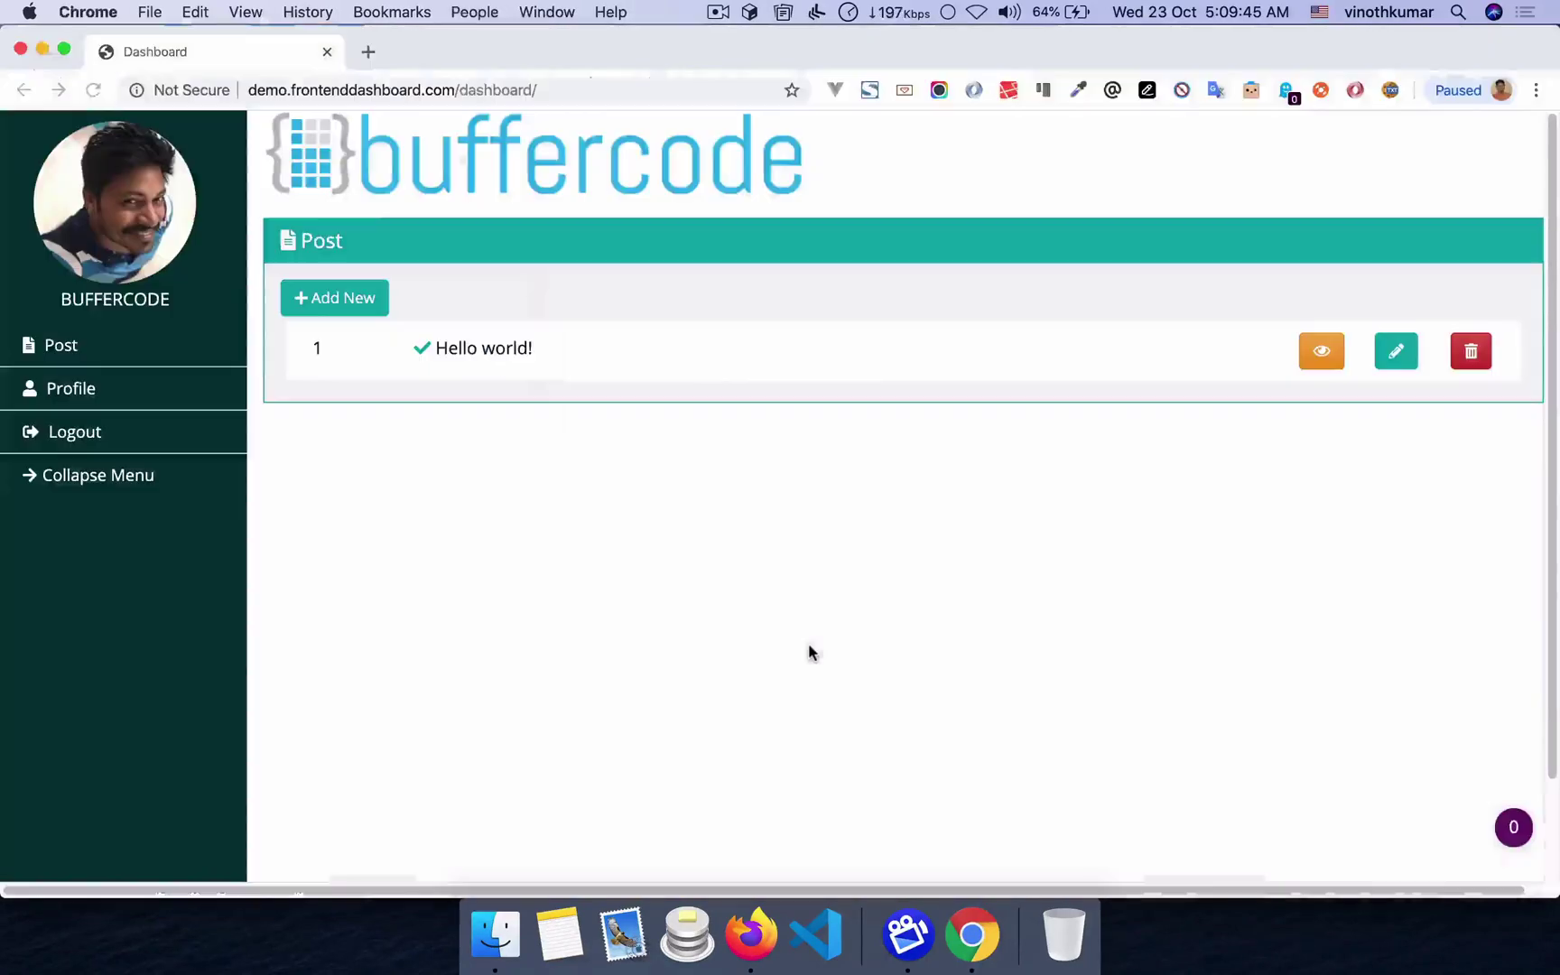
{"action": "key", "text": "super+Tab"}
{"action": "left_click", "coordinate": [528, 224]}
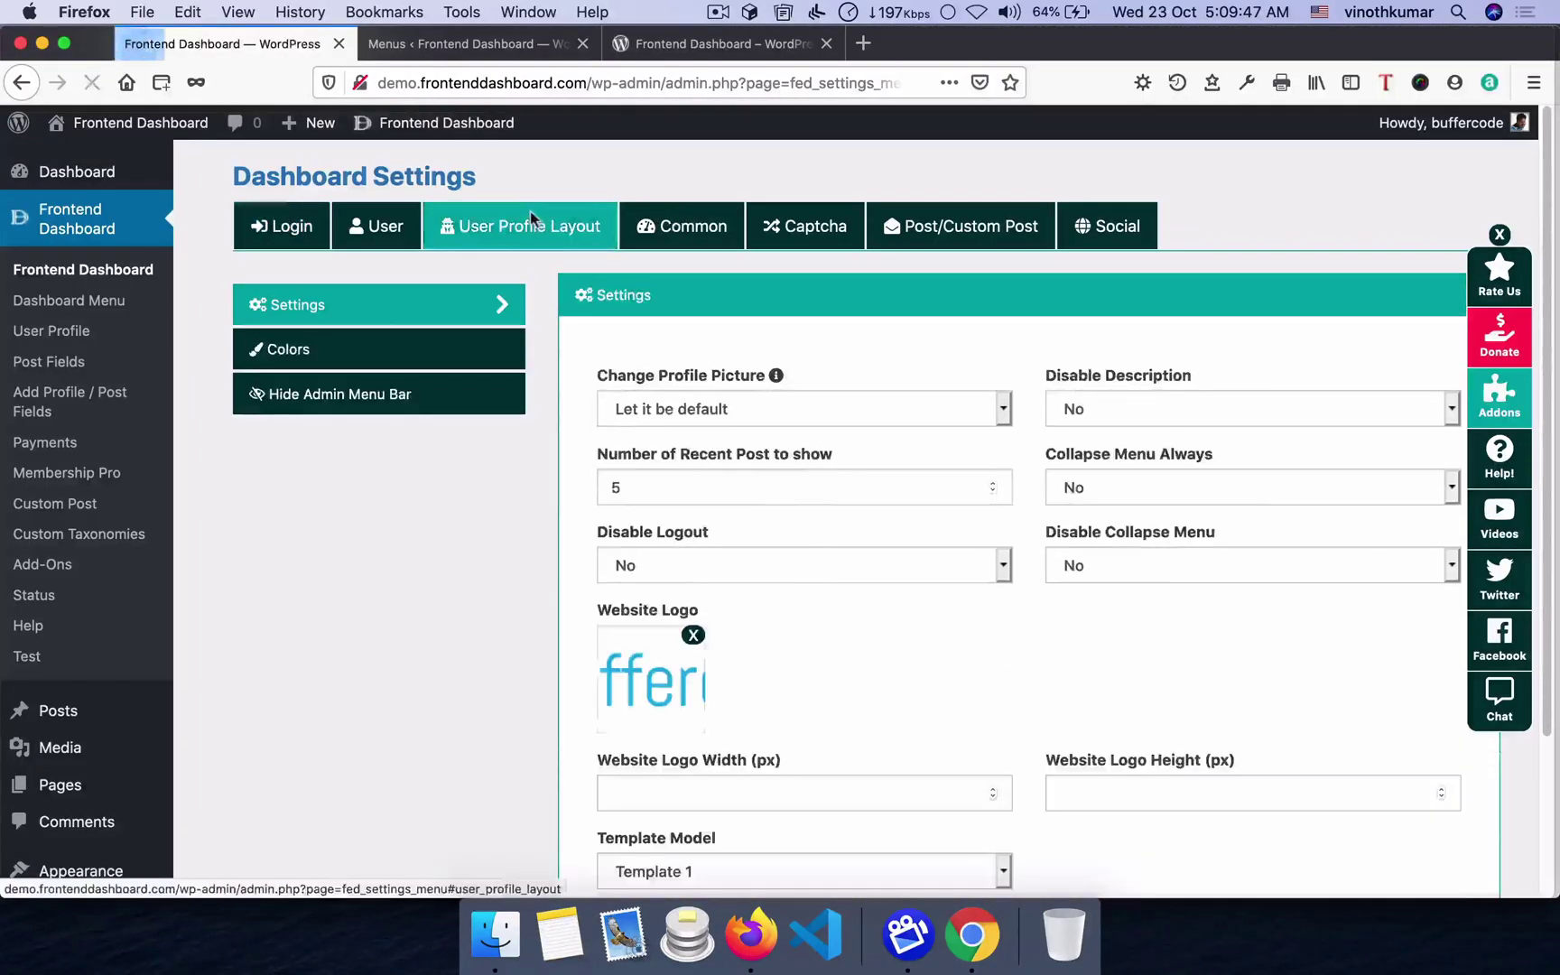
{"action": "left_click", "coordinate": [705, 240]}
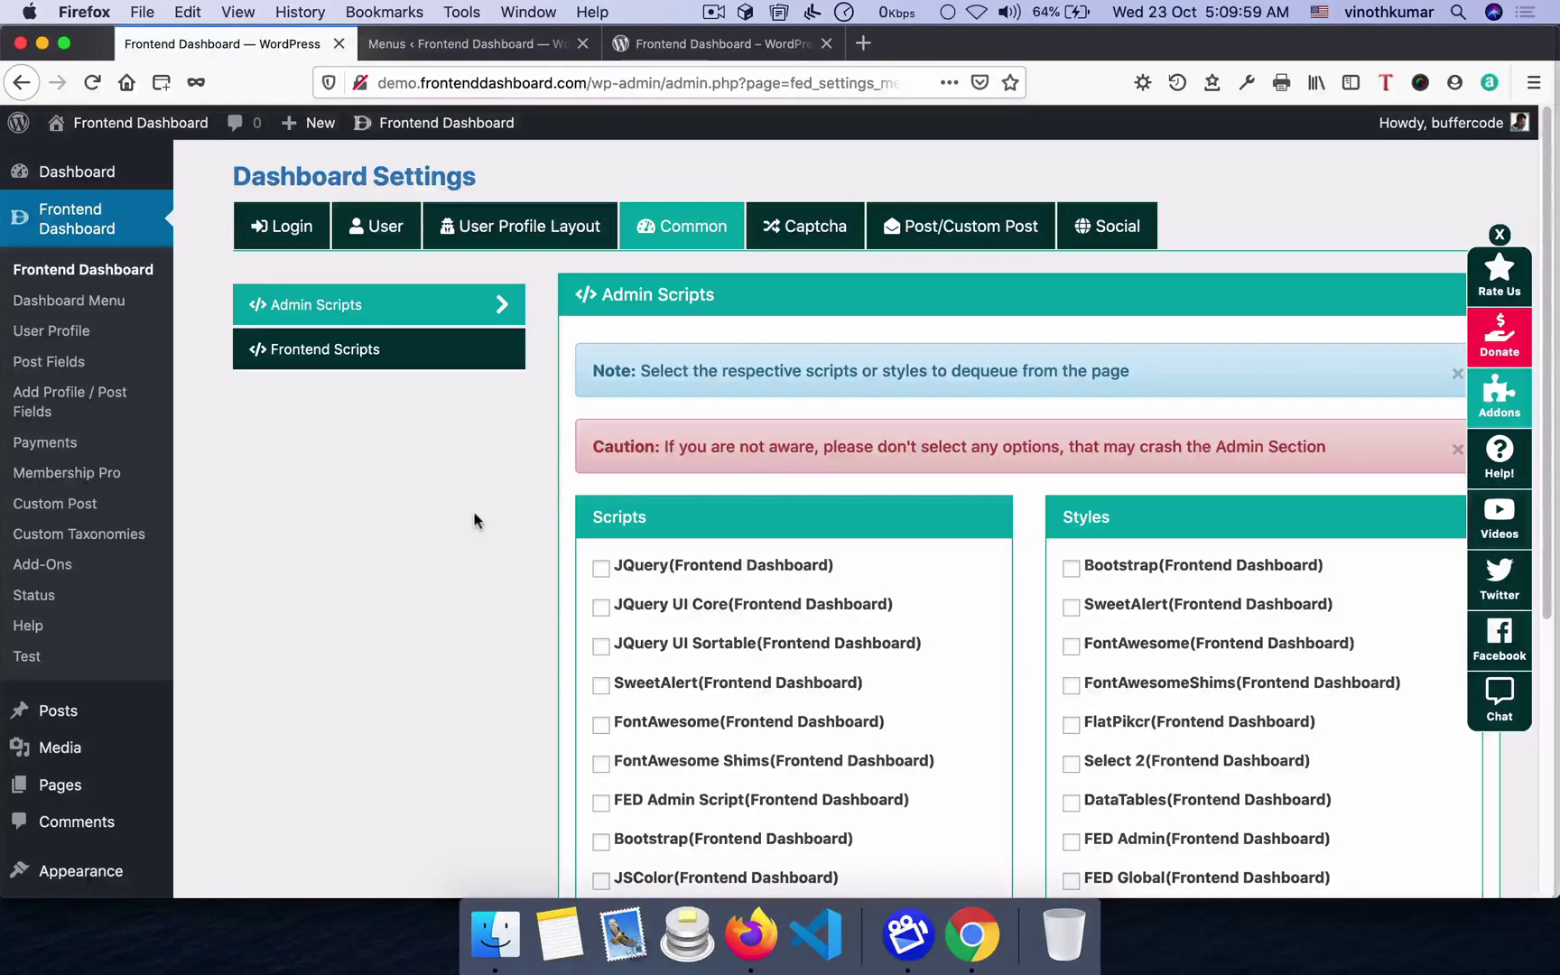
- Scroll through the Admin Scripts list, view Frontend Scripts, then open the Captcha settings
{"action": "scroll", "coordinate": [532, 589], "scroll_direction": "down", "scroll_amount": 5}
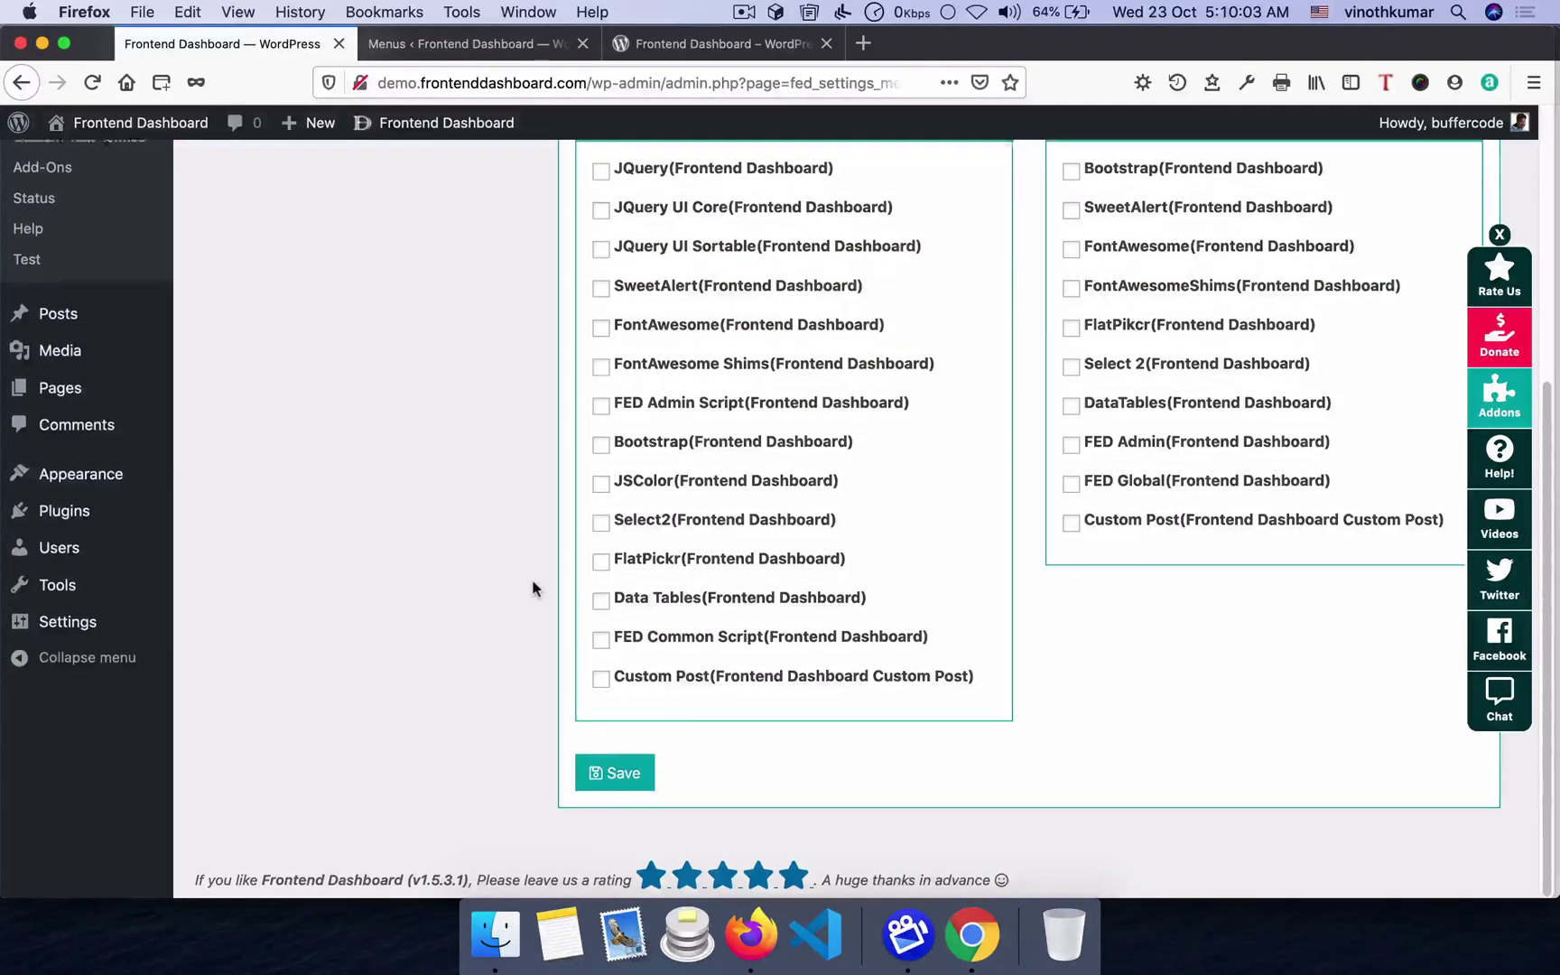
{"action": "scroll", "coordinate": [533, 589], "scroll_direction": "up", "scroll_amount": 4}
{"action": "scroll", "coordinate": [532, 582], "scroll_direction": "up", "scroll_amount": 1}
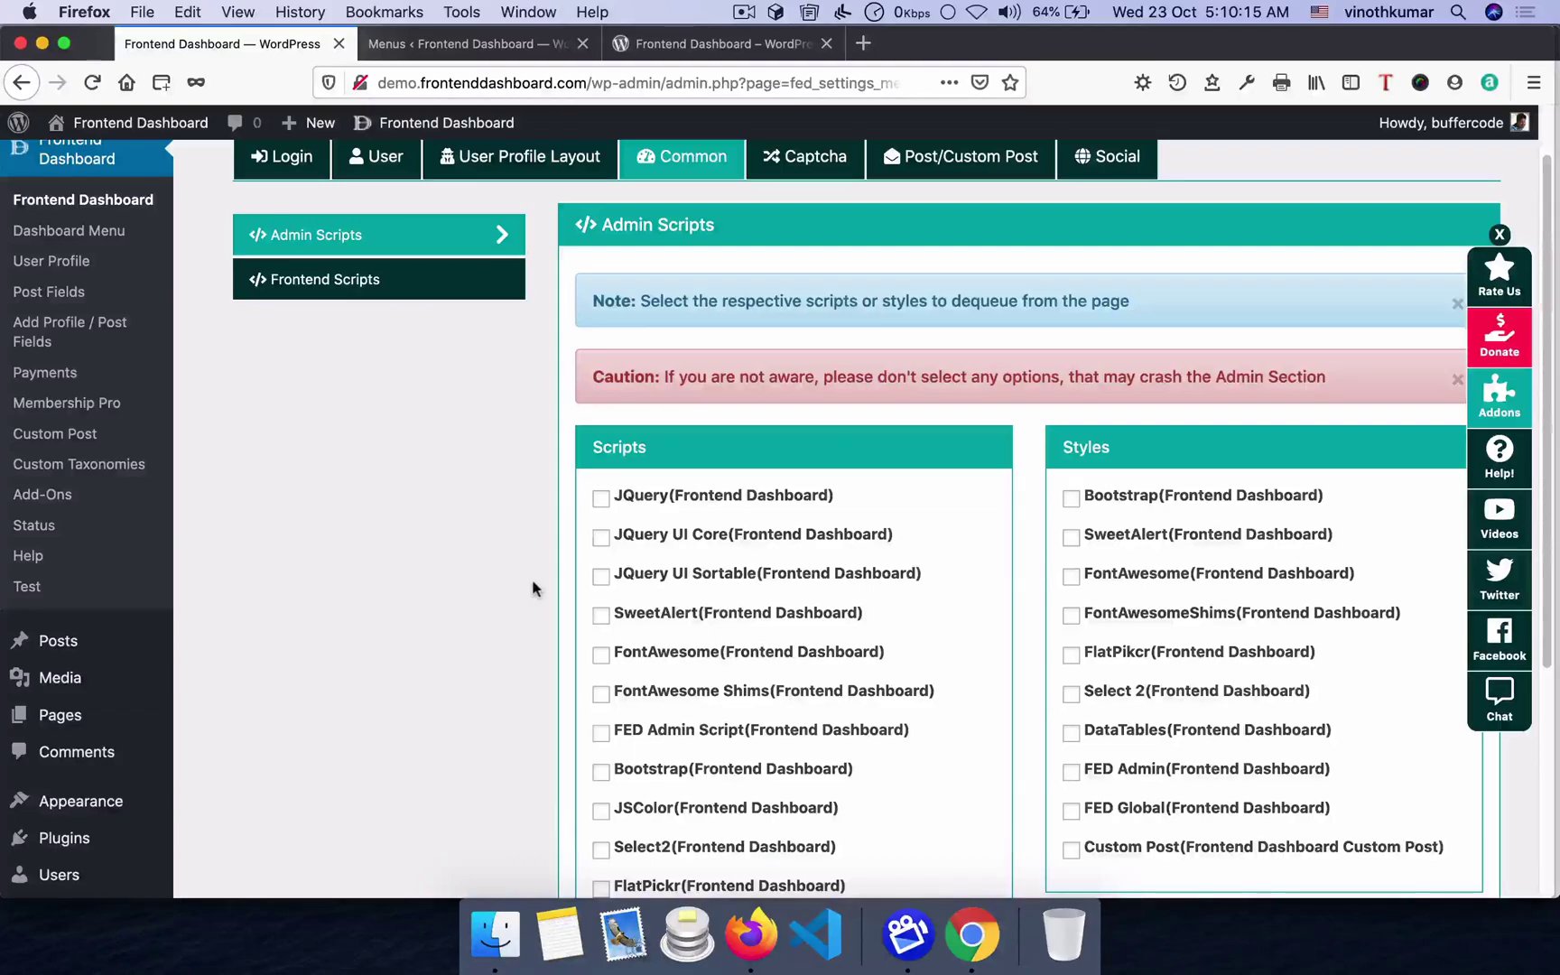
{"action": "left_click", "coordinate": [361, 296]}
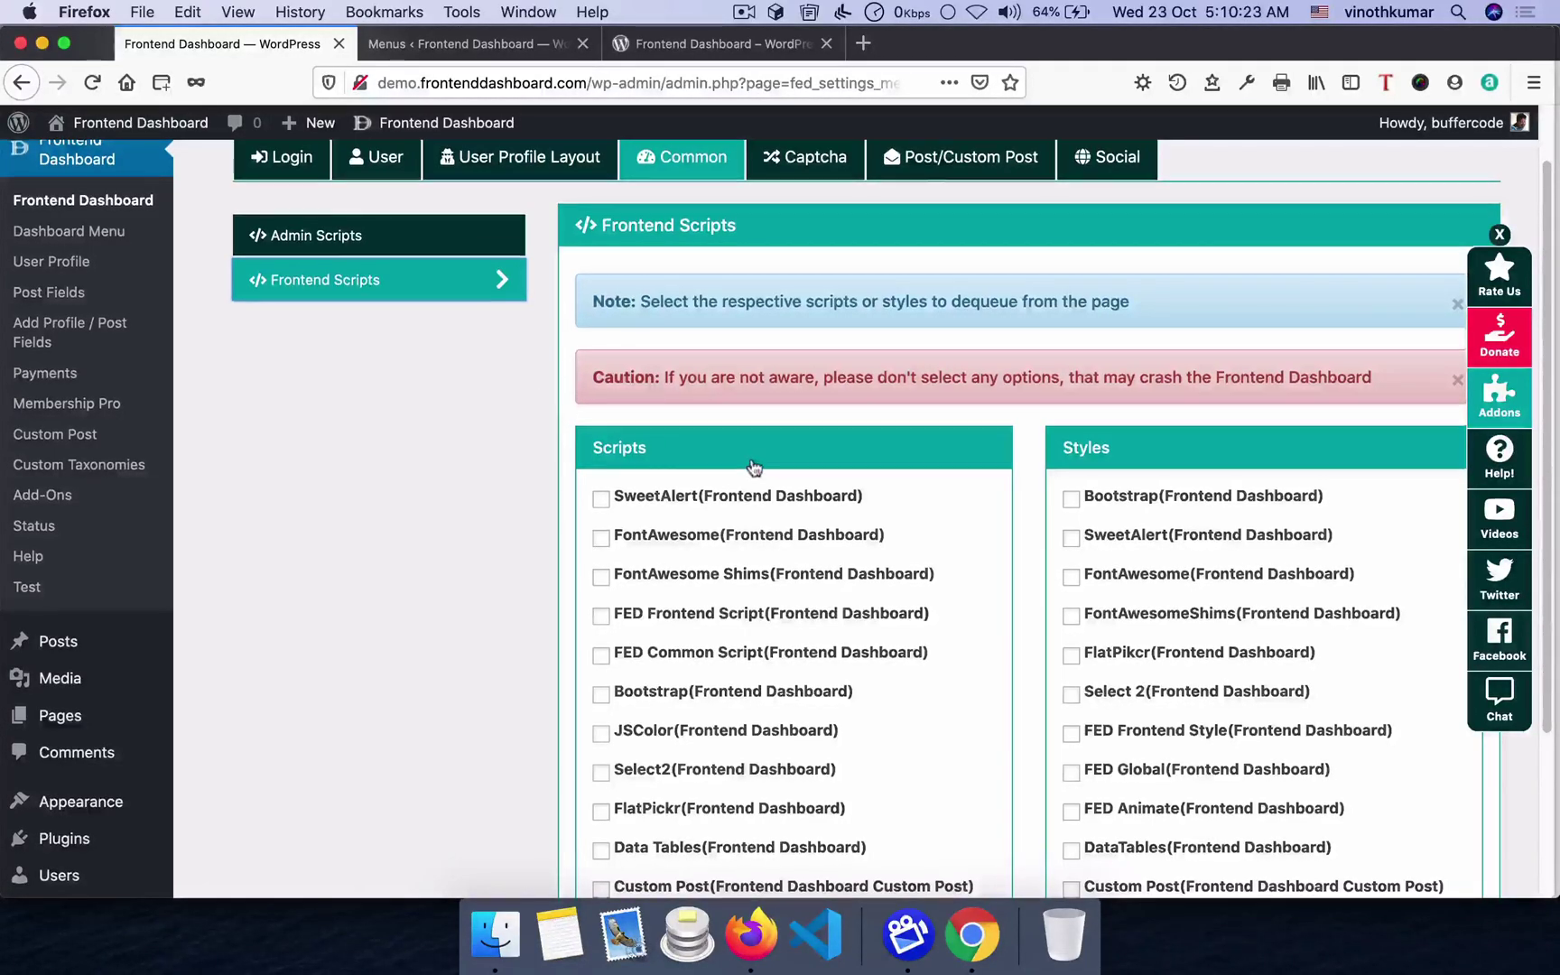
{"action": "scroll", "coordinate": [749, 461], "scroll_direction": "up", "scroll_amount": 2}
{"action": "left_click", "coordinate": [810, 227]}
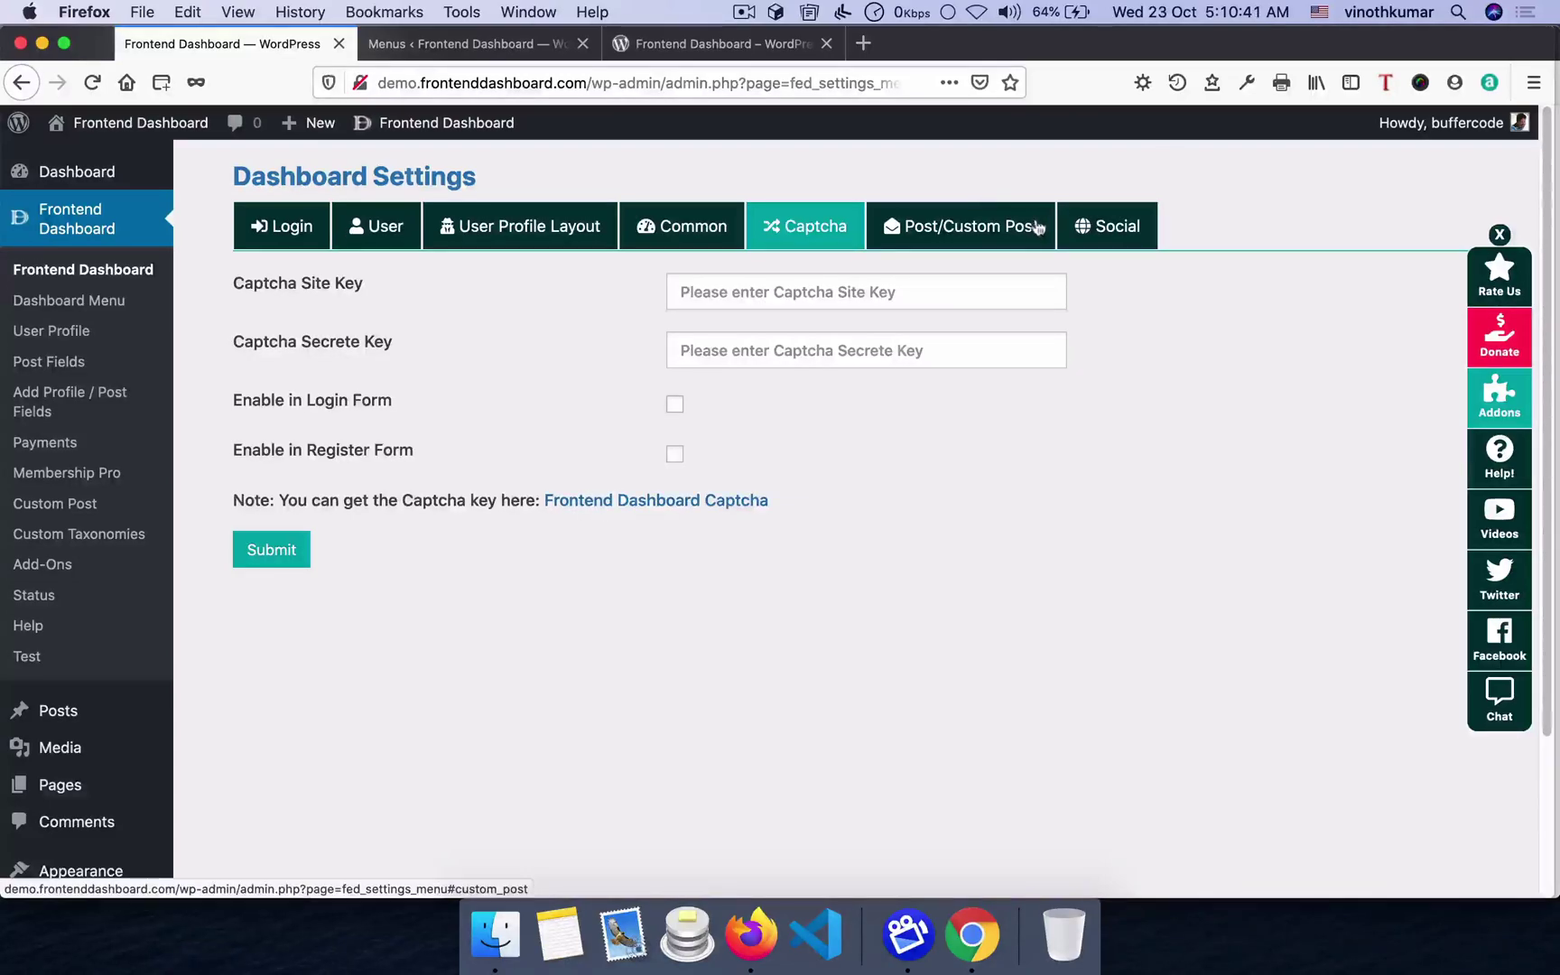
- Open the Post/Custom Post settings and view the frontend Post page in Chrome
{"action": "left_click", "coordinate": [950, 224]}
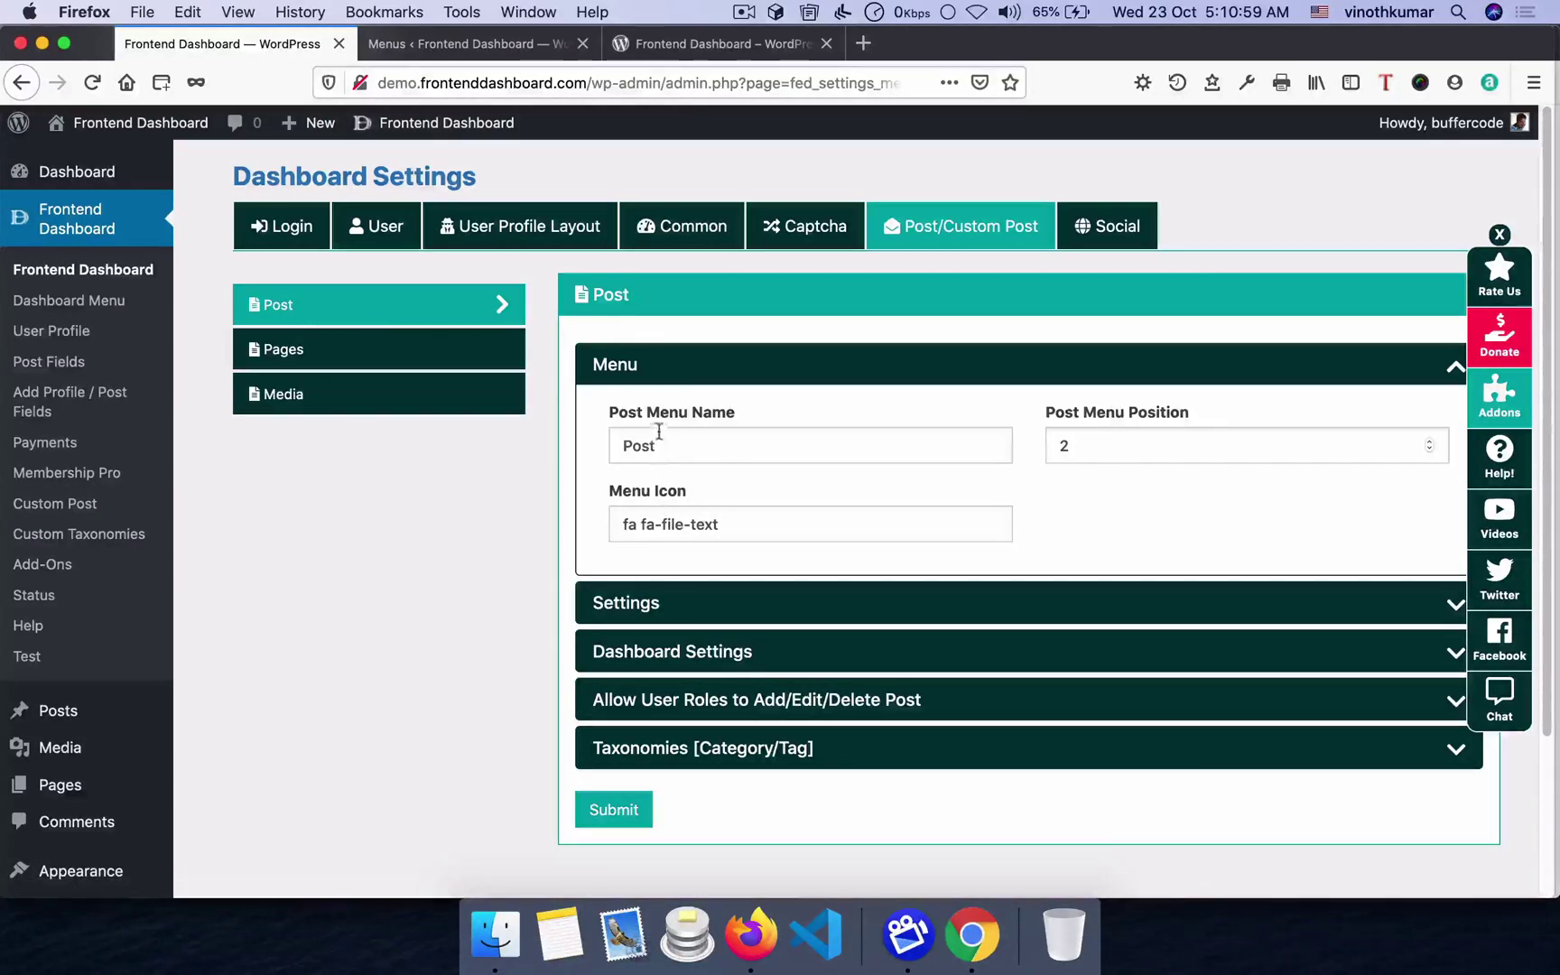
{"action": "left_click", "coordinate": [972, 935]}
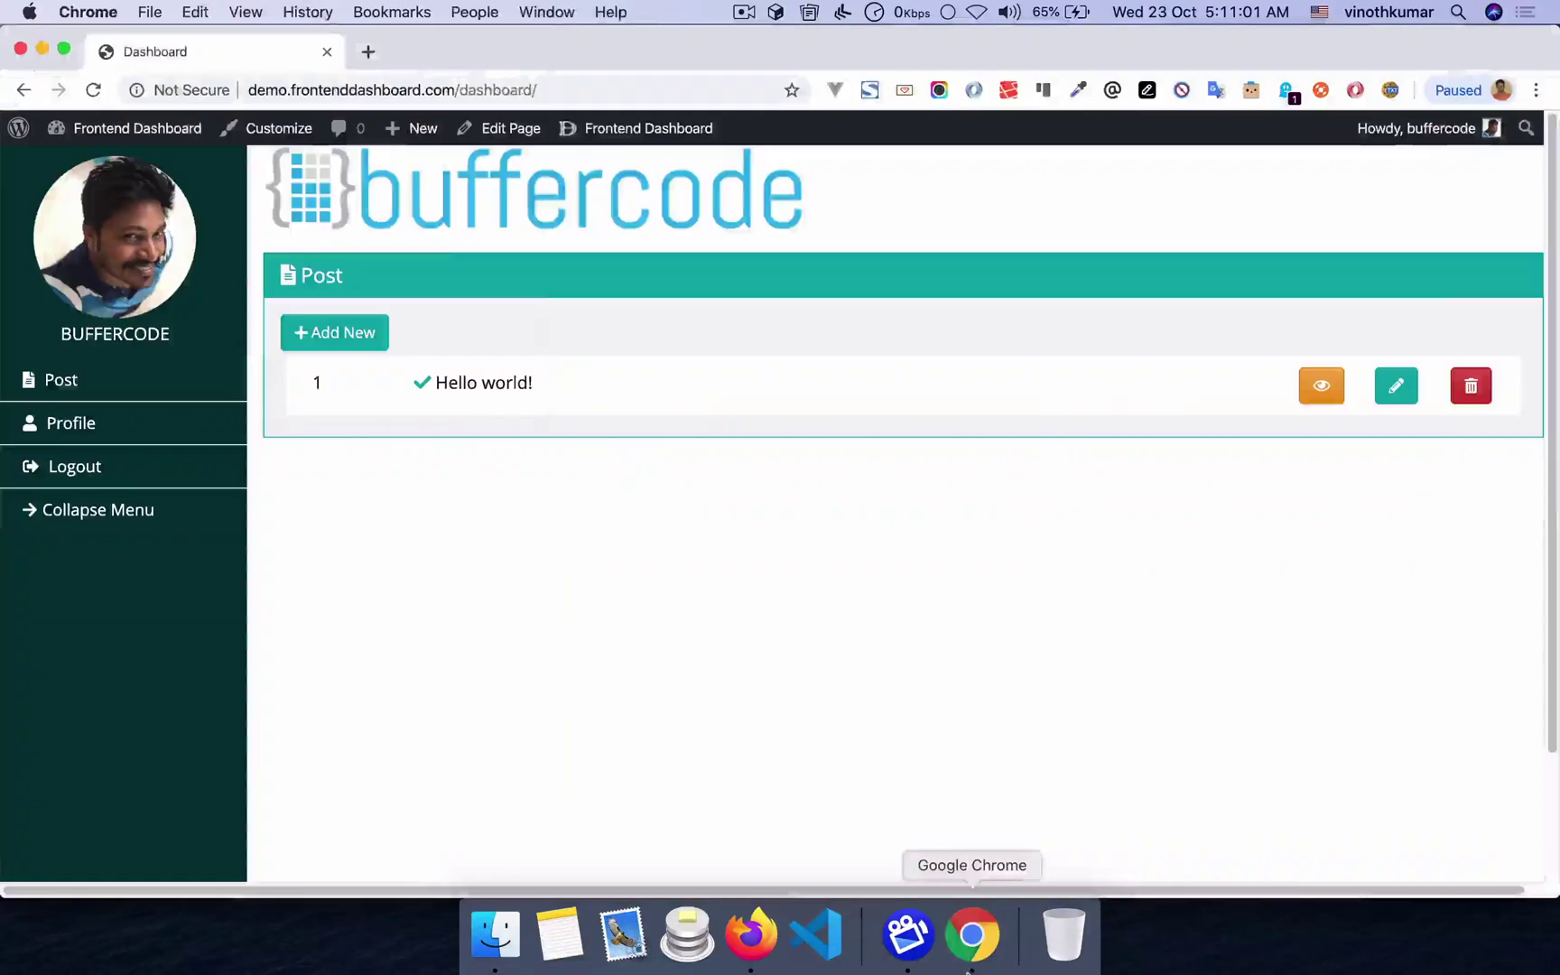
{"action": "left_click", "coordinate": [64, 381]}
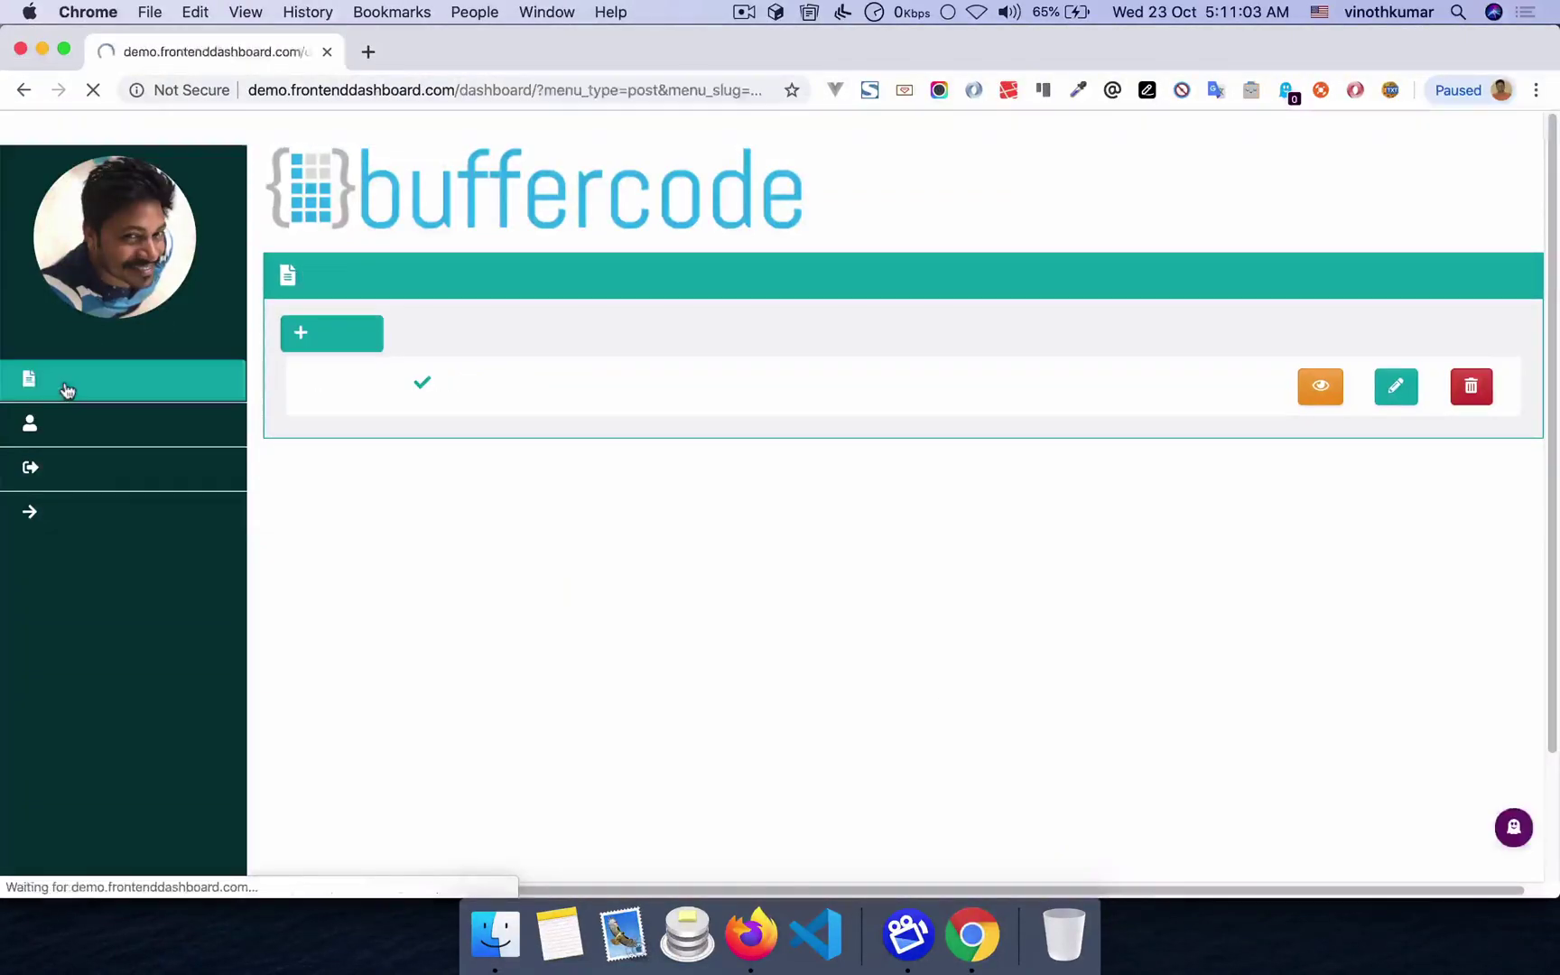
{"action": "key", "text": "super+Tab"}
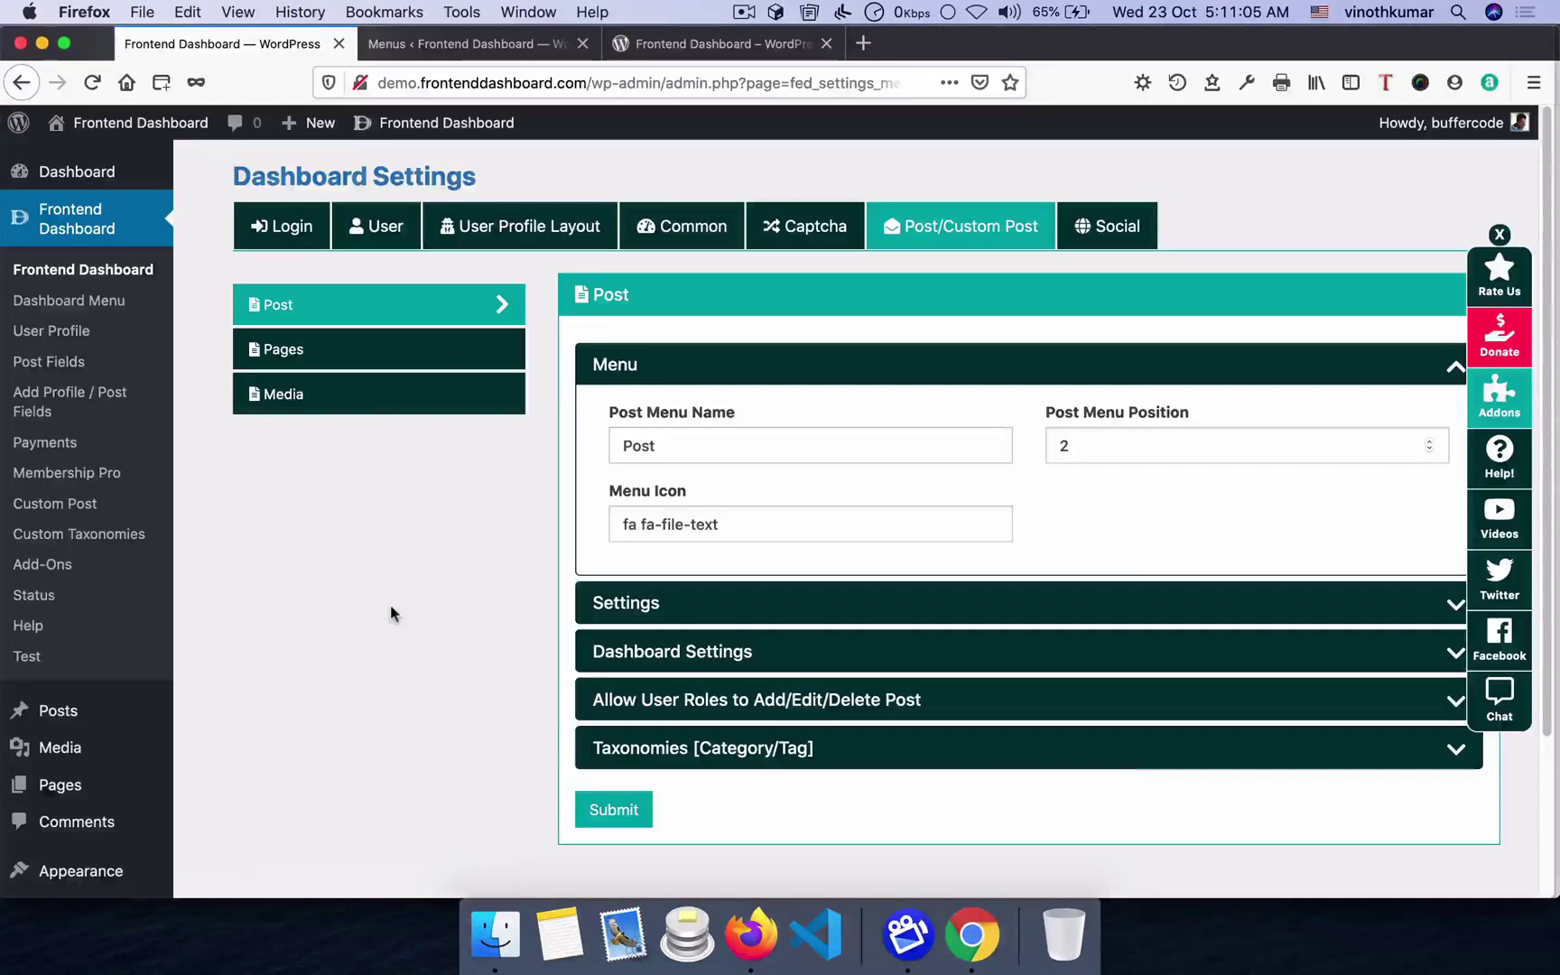
- Untick all five Allow User Roles, submit, and confirm the frontend Post page is blocked
{"action": "left_click", "coordinate": [684, 713]}
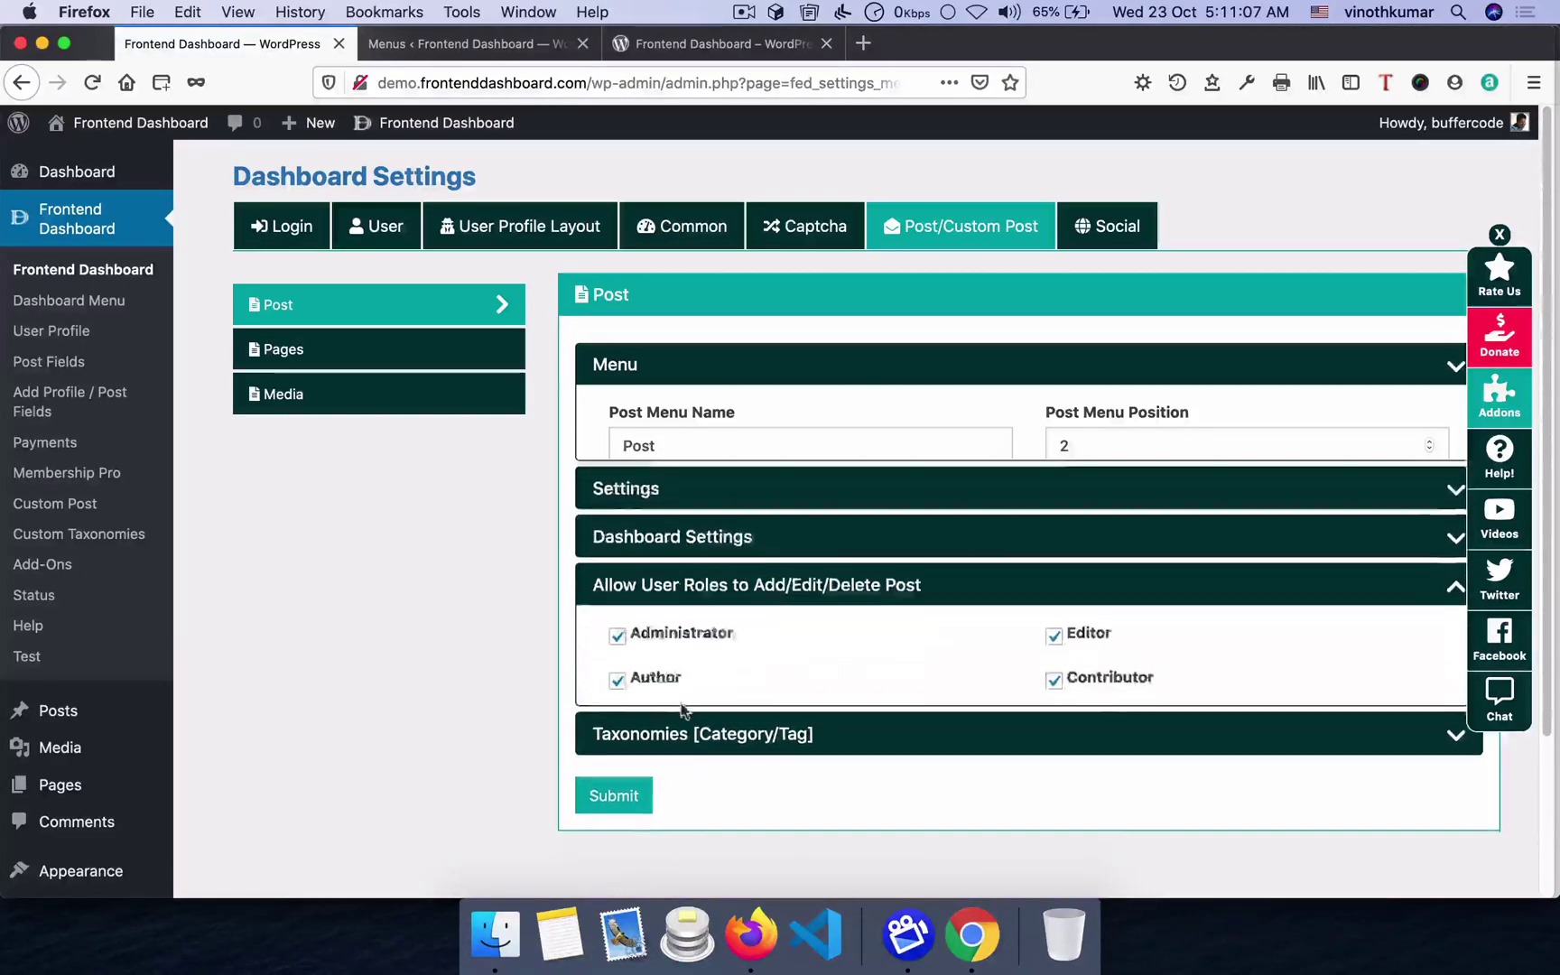
{"action": "left_click", "coordinate": [654, 560]}
{"action": "left_click", "coordinate": [650, 615]}
{"action": "left_click", "coordinate": [699, 648]}
{"action": "left_click", "coordinate": [1093, 602]}
{"action": "left_click", "coordinate": [1090, 560]}
{"action": "left_click", "coordinate": [610, 788]}
{"action": "left_click", "coordinate": [803, 653]}
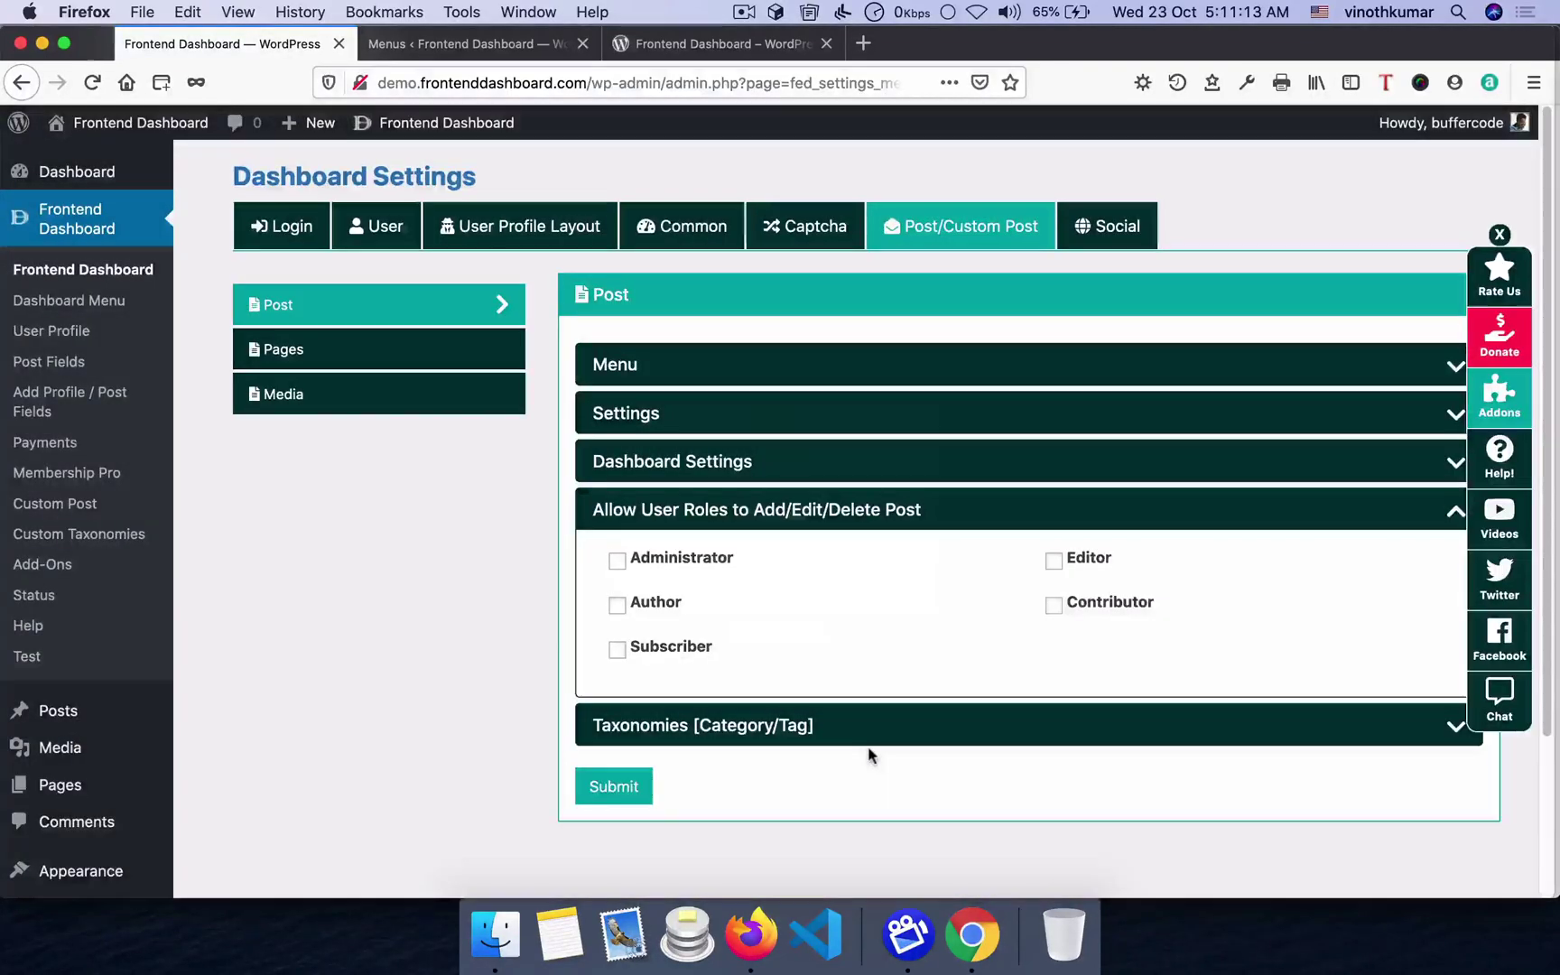
{"action": "key", "text": "super+Tab"}
{"action": "key", "text": "super+r"}
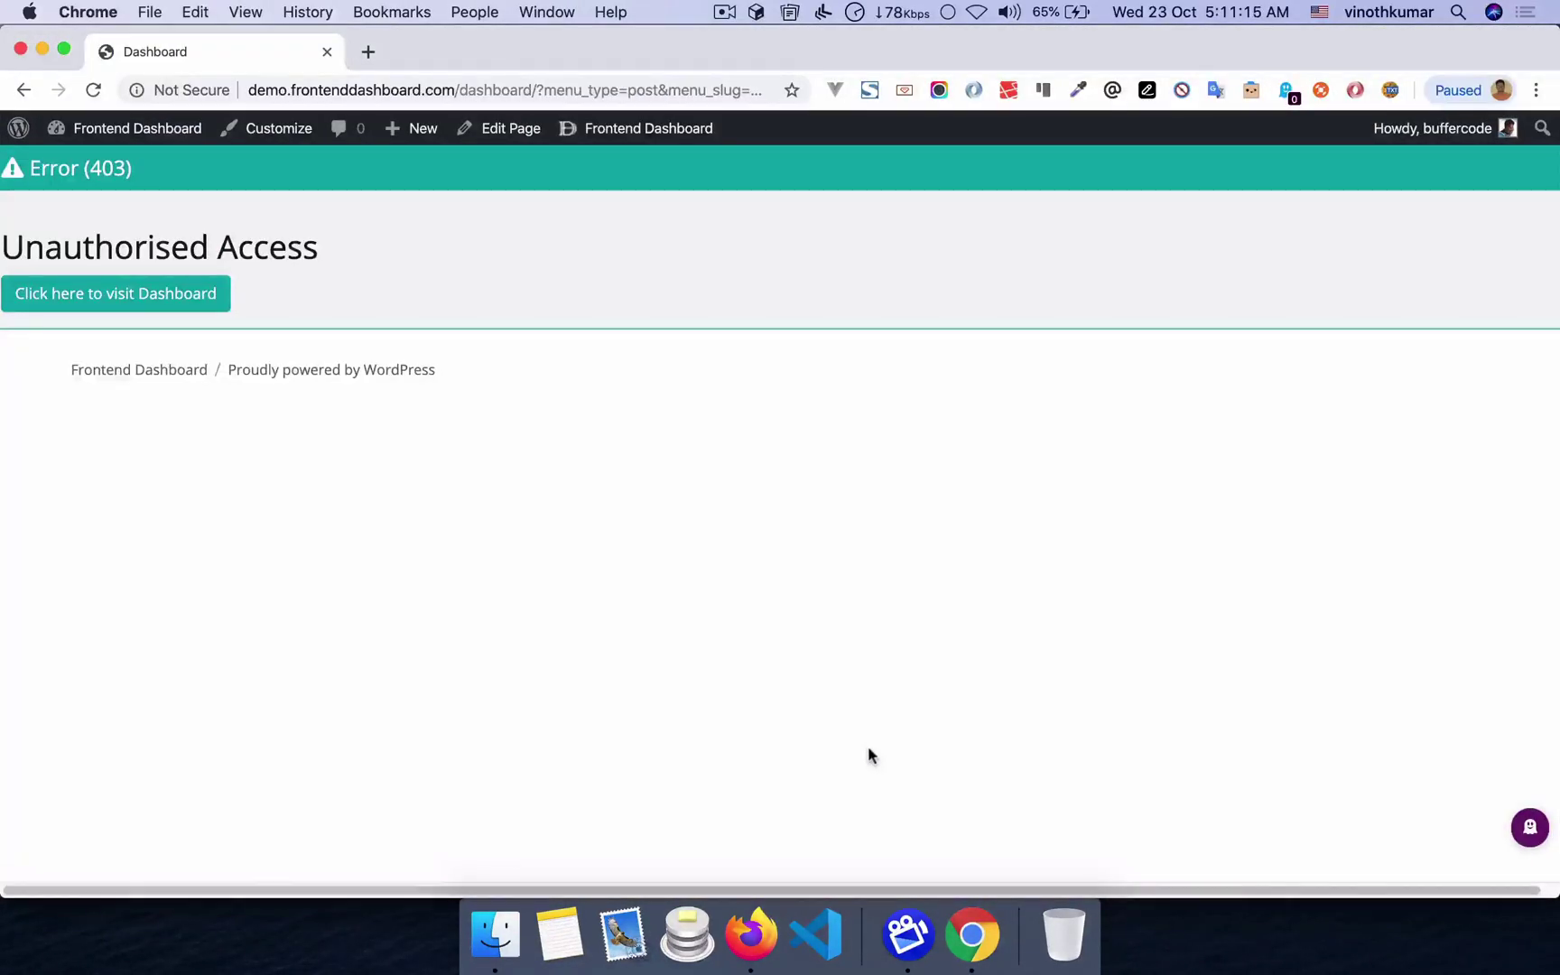
{"action": "left_click", "coordinate": [163, 302]}
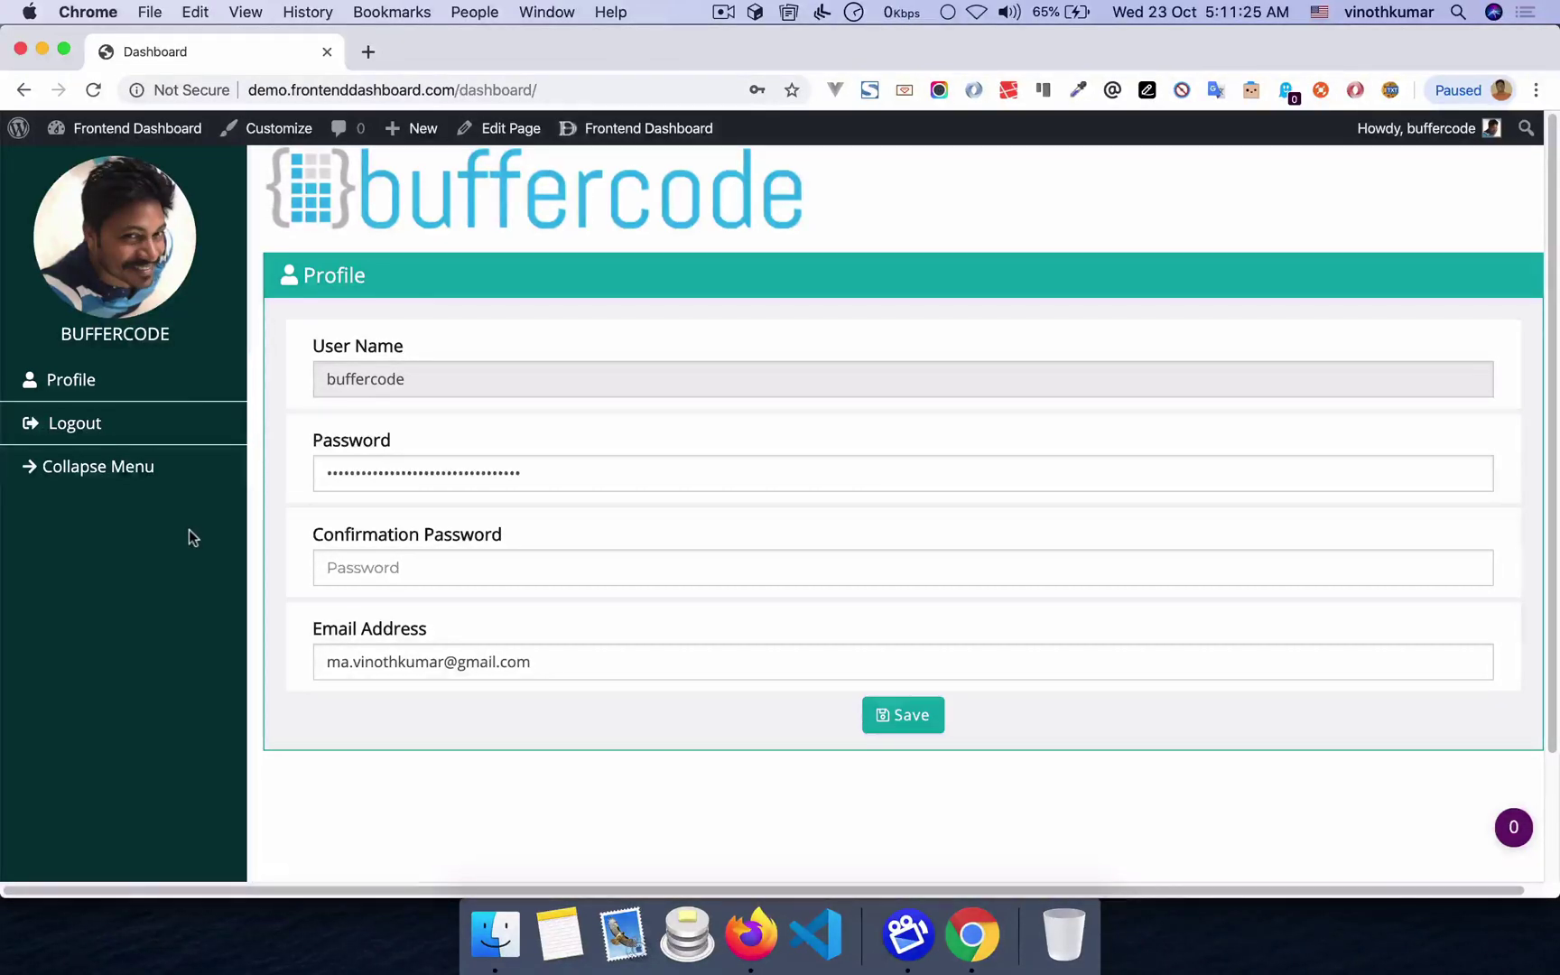
- Re-allow Administrator, Editor, Author, Contributor and Subscriber to manage posts and submit
{"action": "key", "text": "super+Tab"}
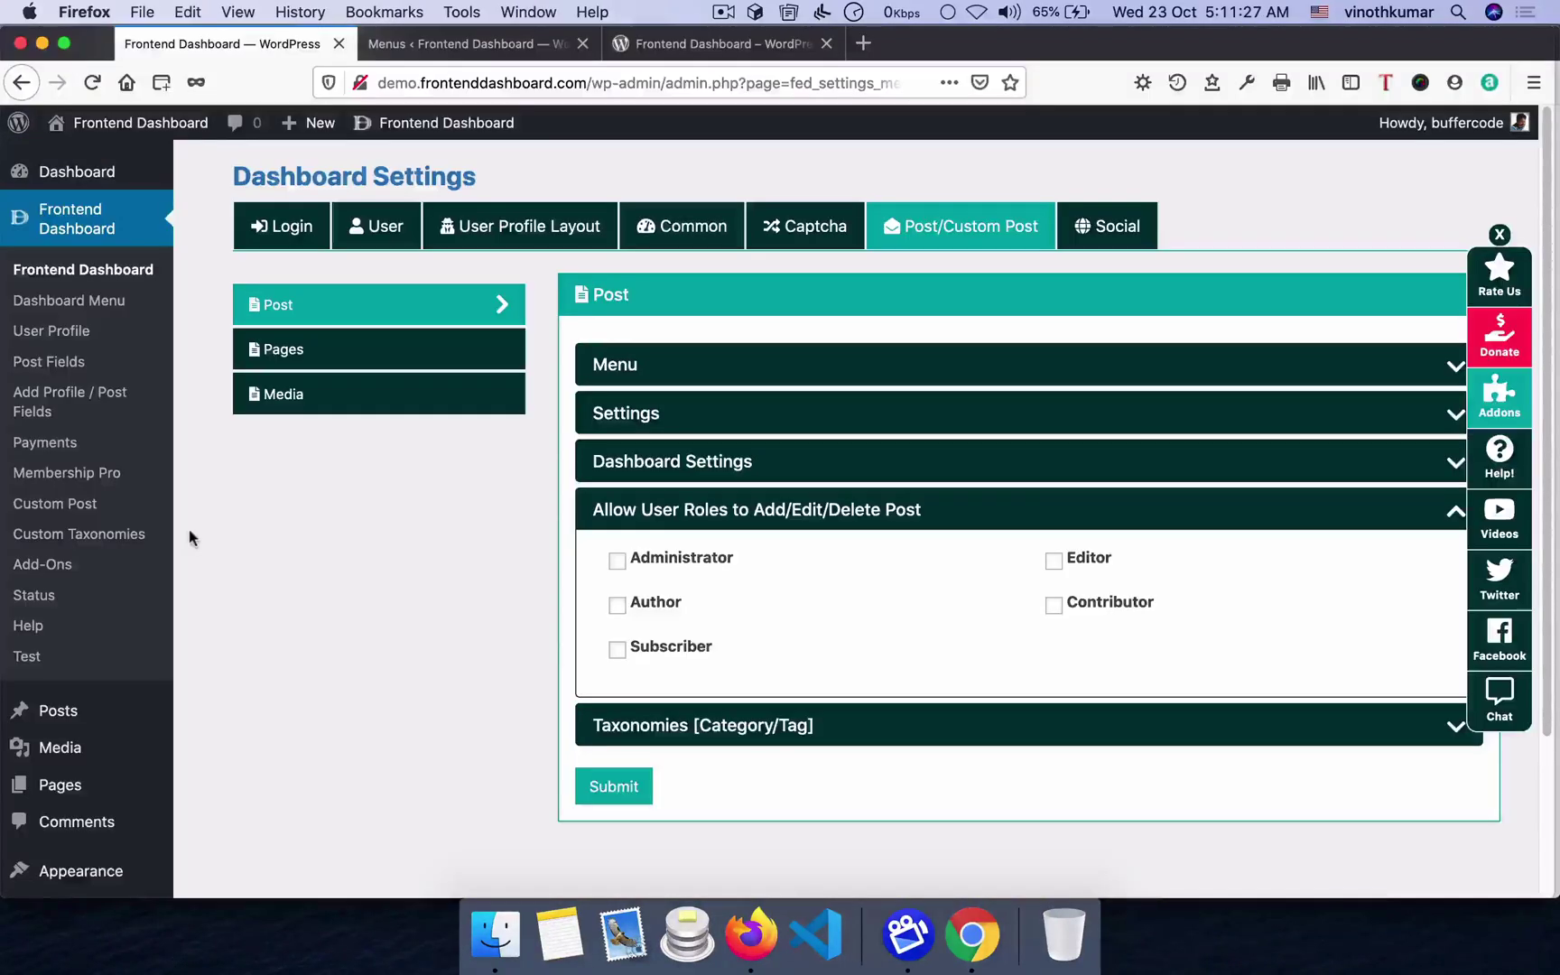
{"action": "left_click", "coordinate": [616, 562]}
{"action": "left_click", "coordinate": [617, 649]}
{"action": "left_click", "coordinate": [617, 606]}
{"action": "left_click", "coordinate": [1053, 561]}
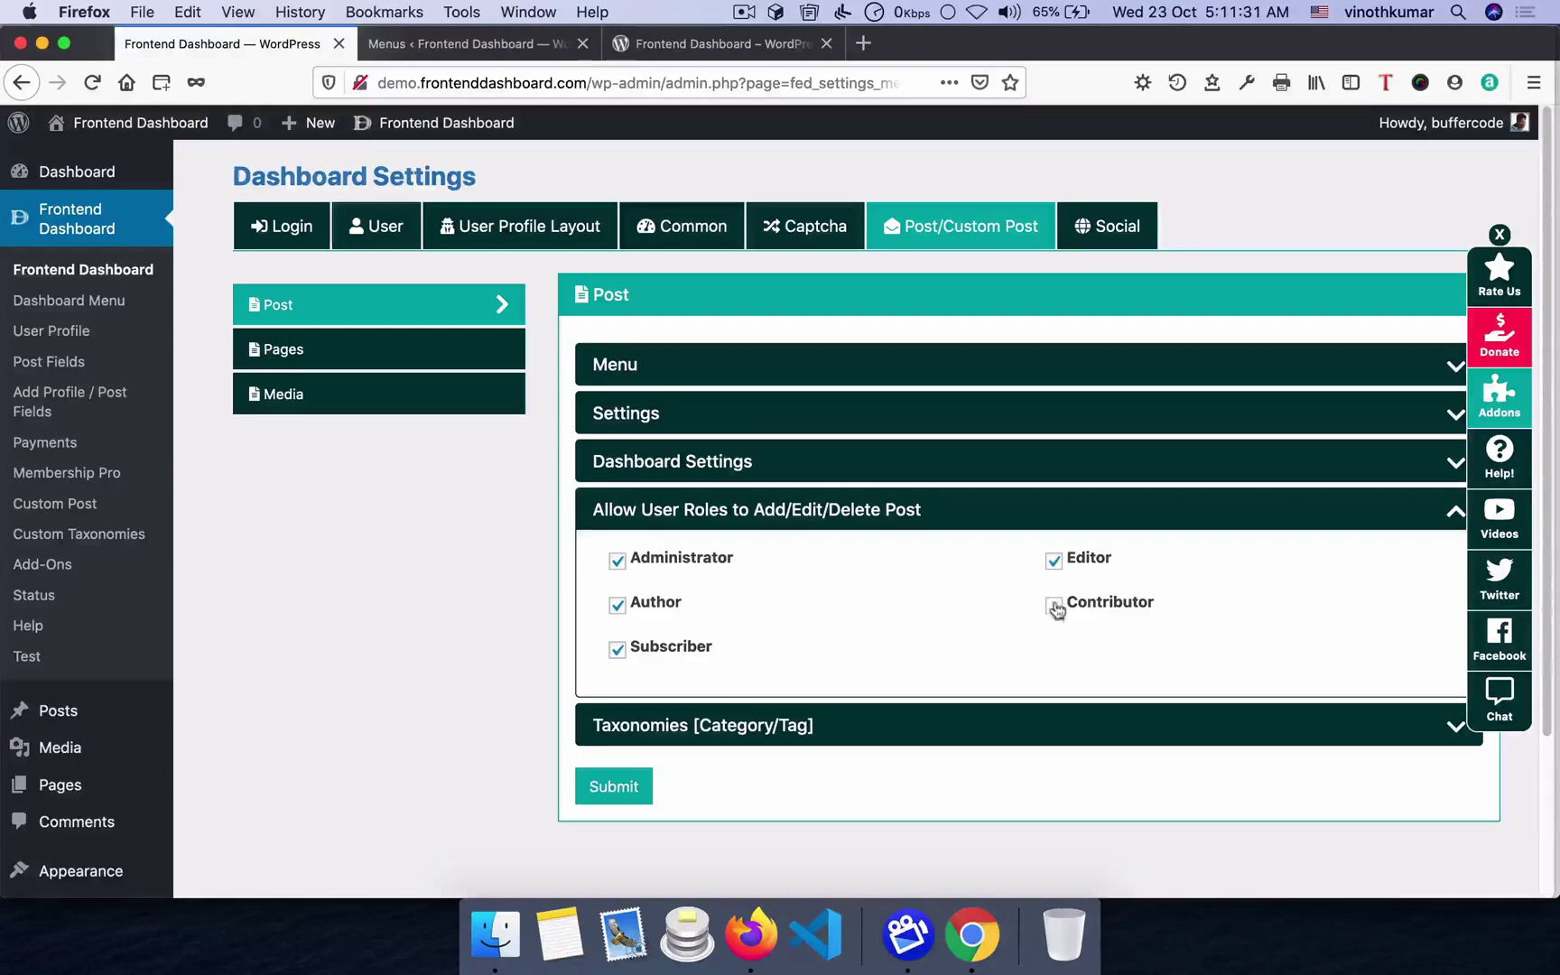
{"action": "left_click", "coordinate": [1054, 605]}
{"action": "left_click", "coordinate": [600, 791]}
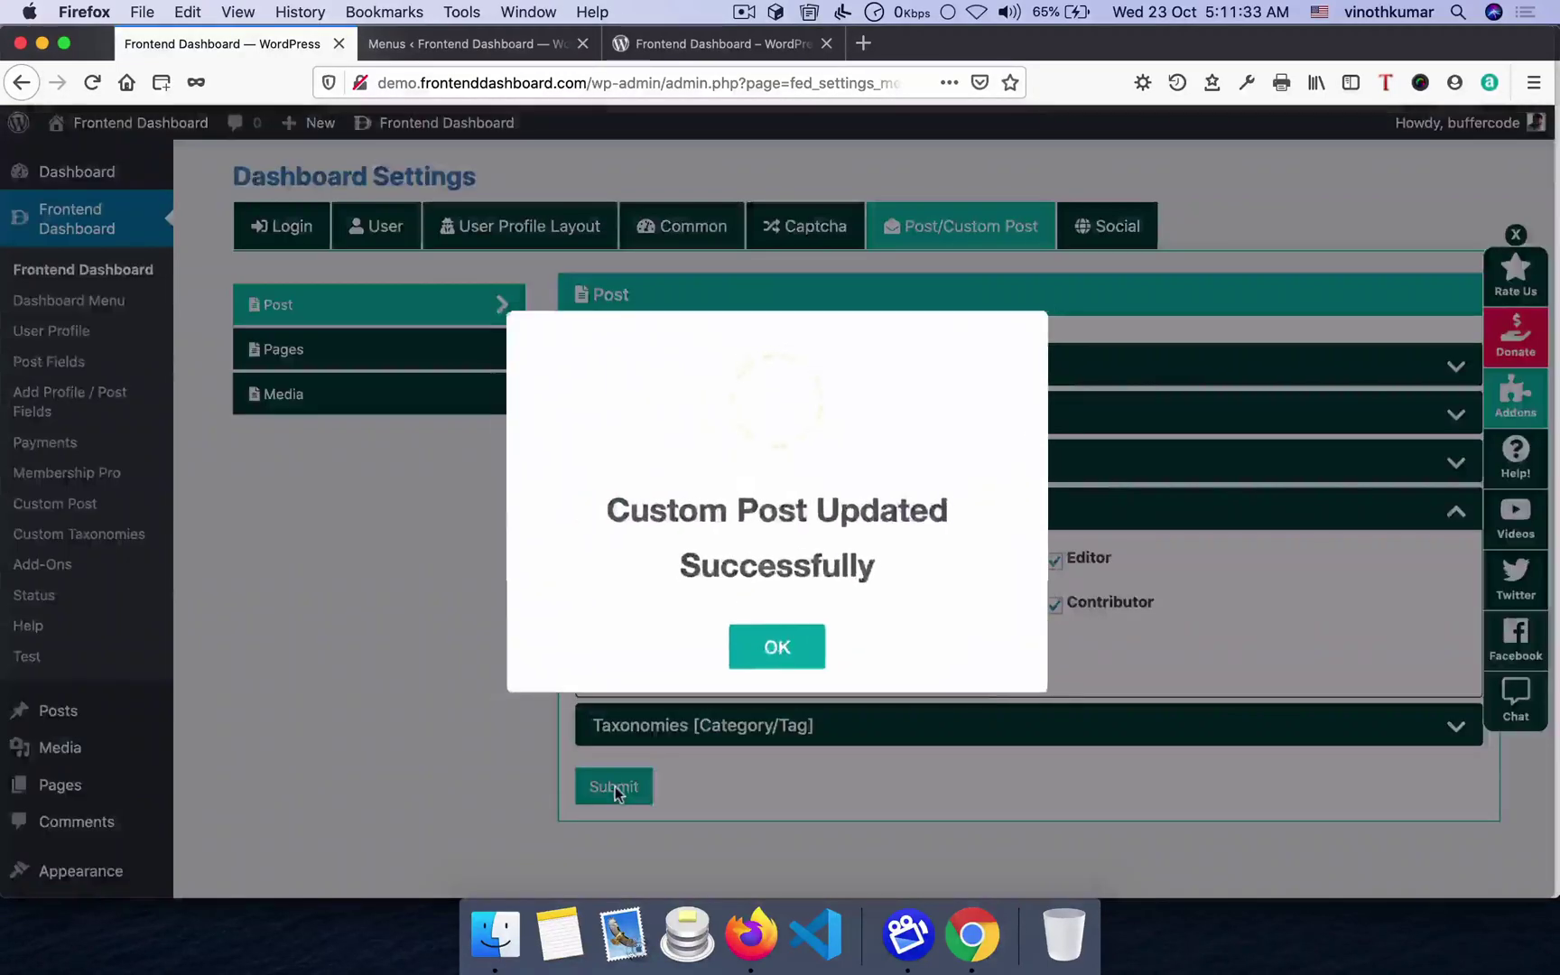
{"action": "left_click", "coordinate": [773, 648]}
{"action": "left_click", "coordinate": [766, 723]}
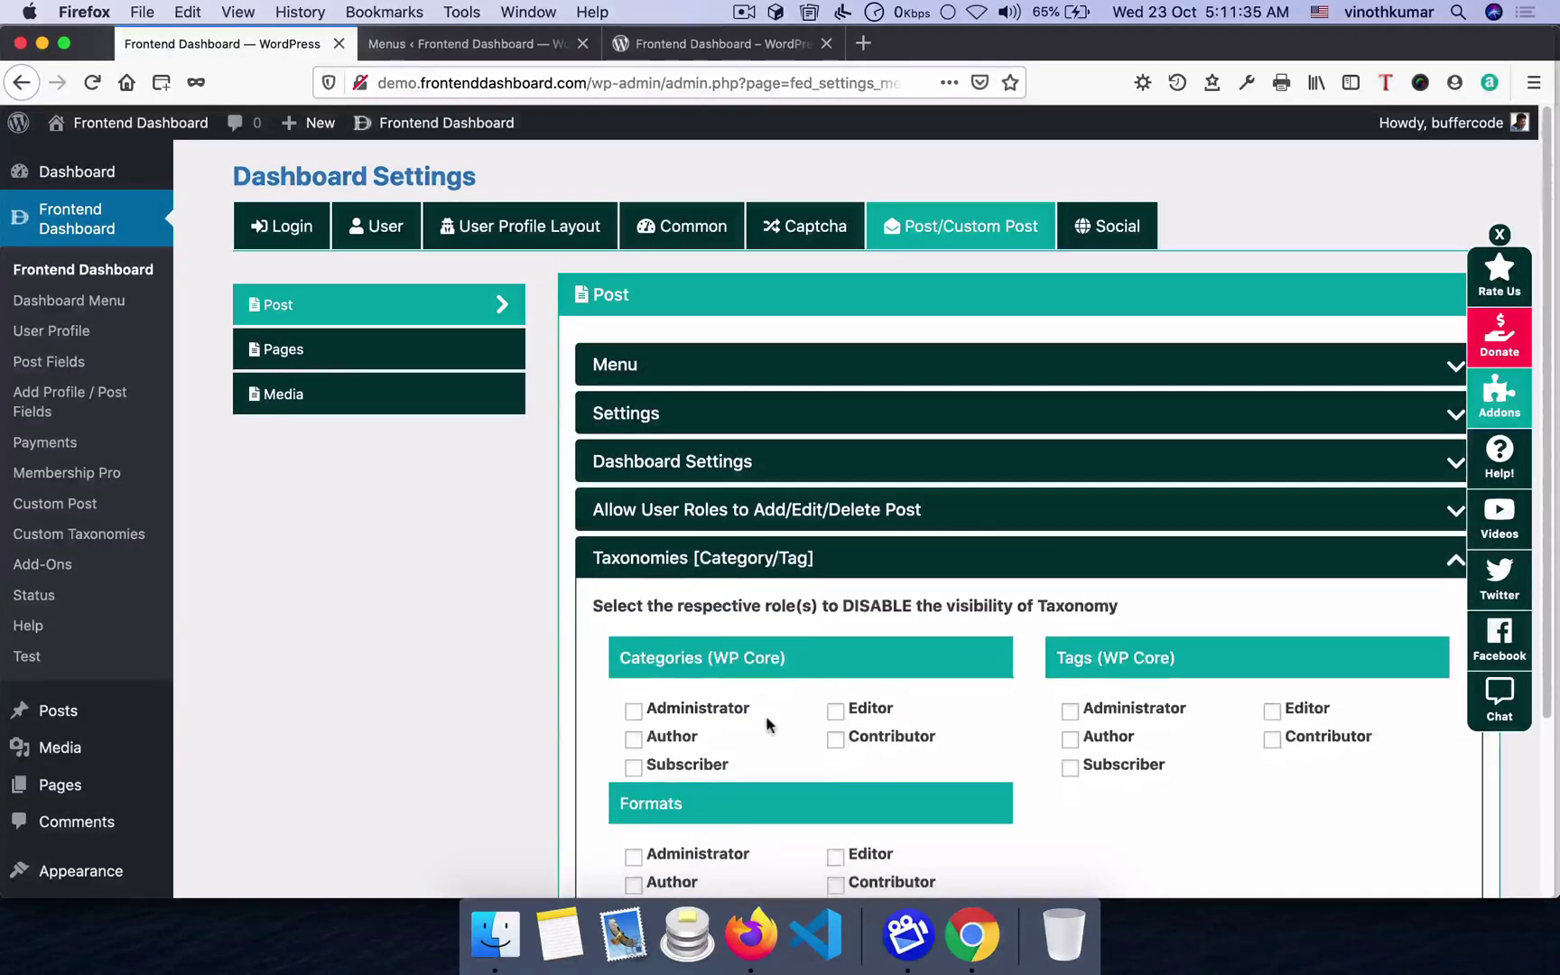
- Expand the post Dashboard Settings accordion and switch to the frontend dashboard in Chrome
{"action": "scroll", "coordinate": [708, 733], "scroll_direction": "down", "scroll_amount": 5}
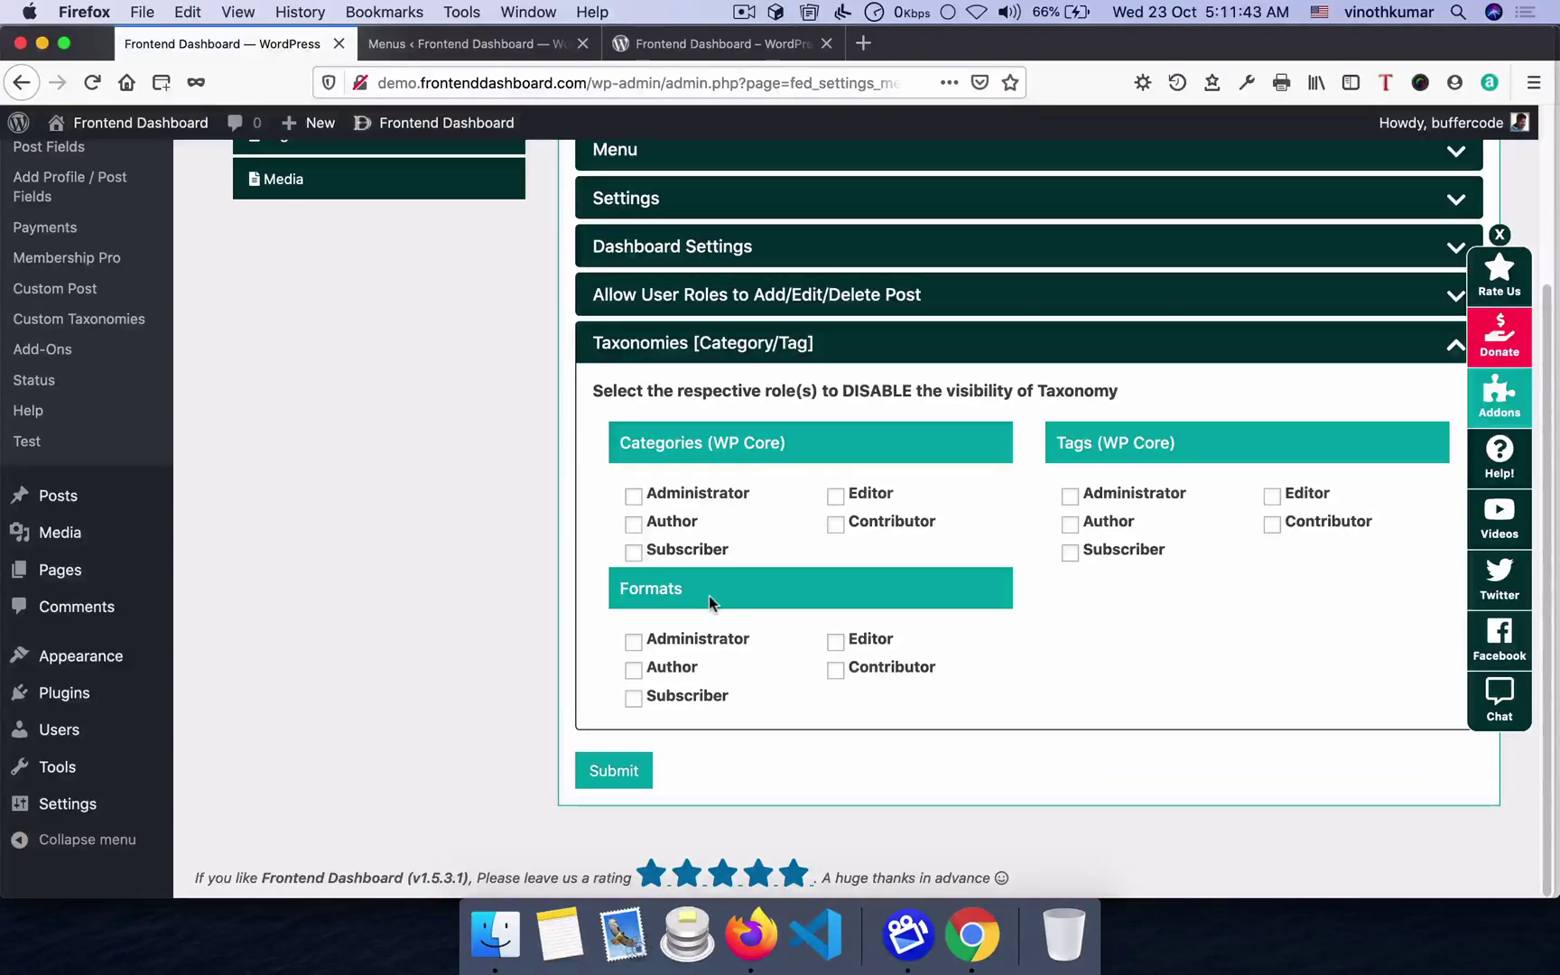
{"action": "scroll", "coordinate": [693, 564], "scroll_direction": "up", "scroll_amount": 1}
{"action": "left_click", "coordinate": [674, 268]}
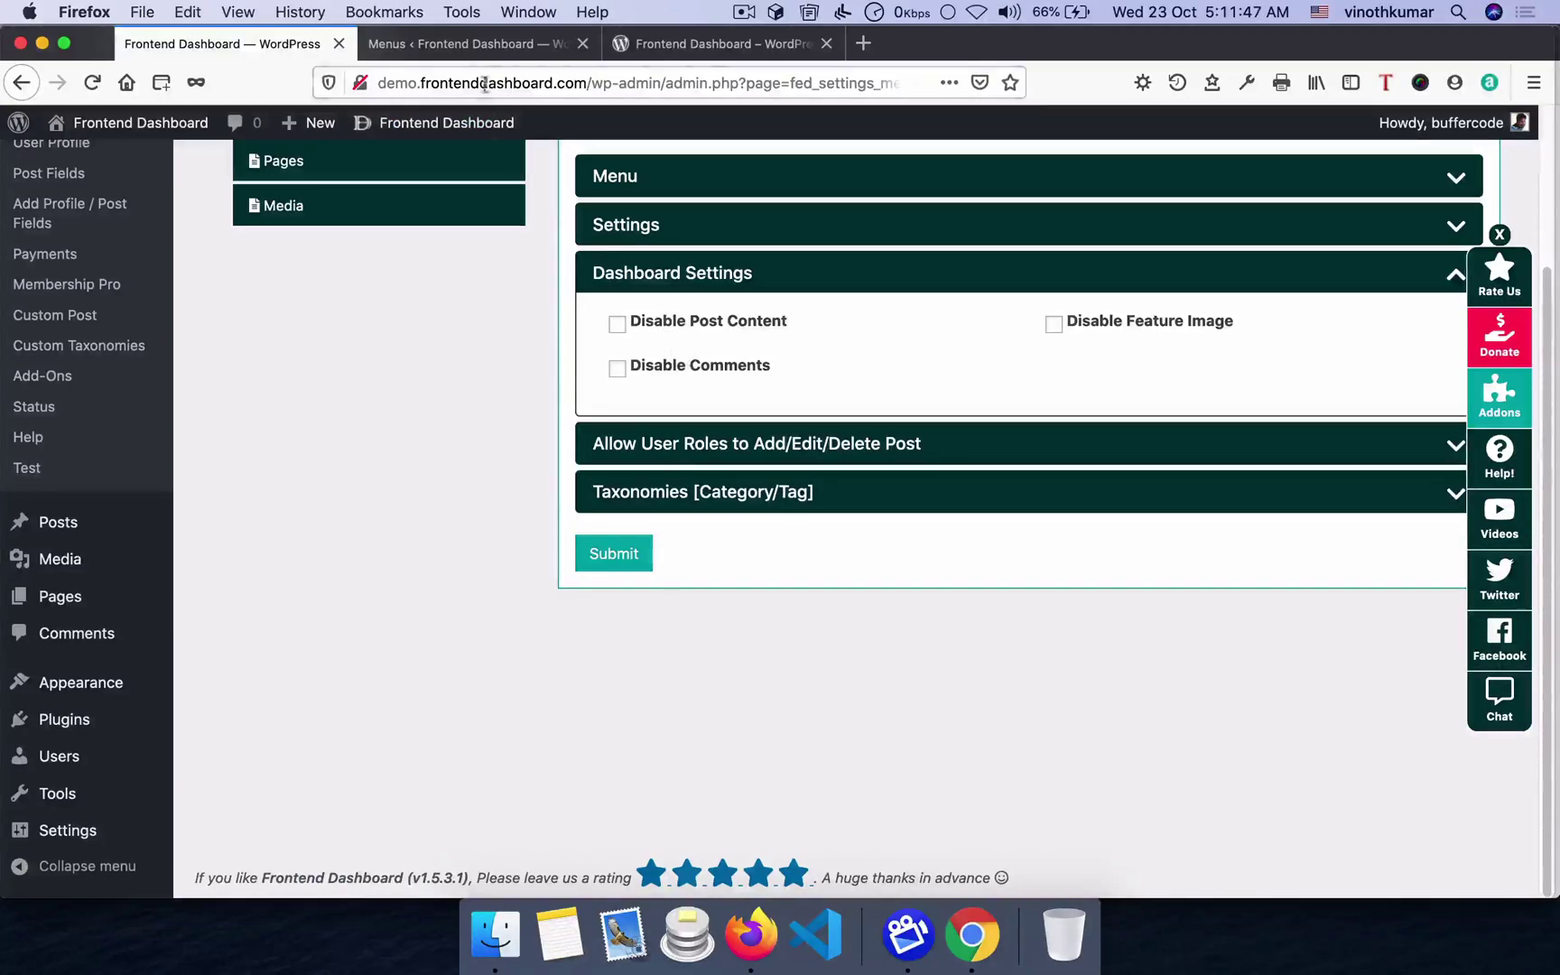
{"action": "left_click", "coordinate": [973, 934]}
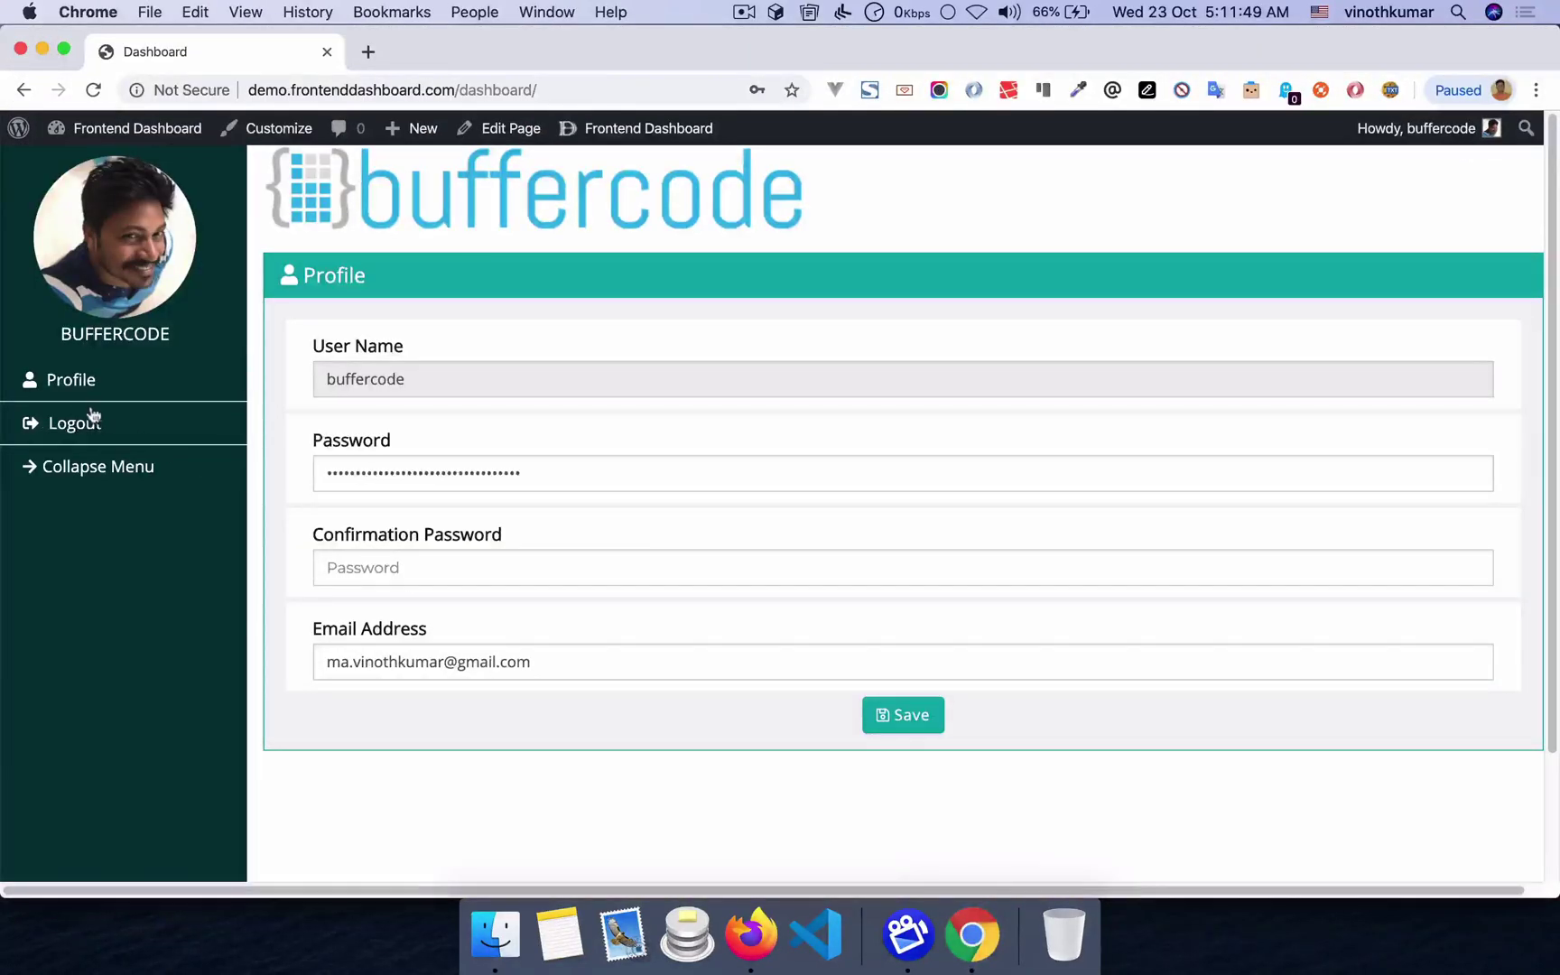
- Open the Hello world! post's frontend edit form and scroll to its Featured Image and Allow Comments fields
{"action": "left_click", "coordinate": [96, 93]}
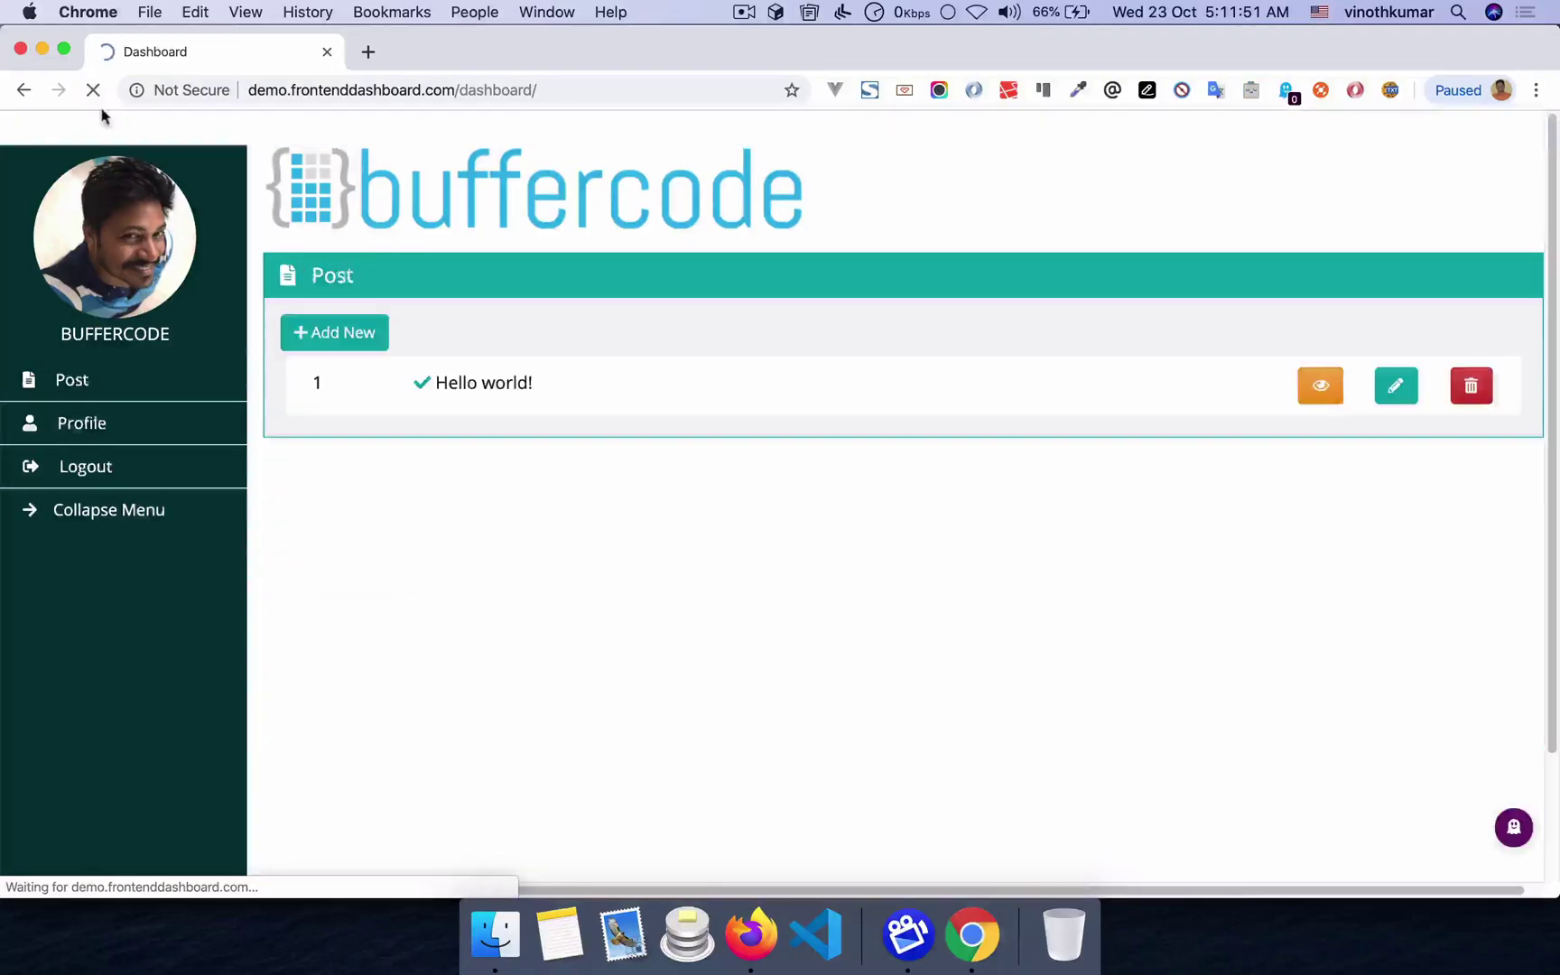
{"action": "left_click", "coordinate": [65, 387]}
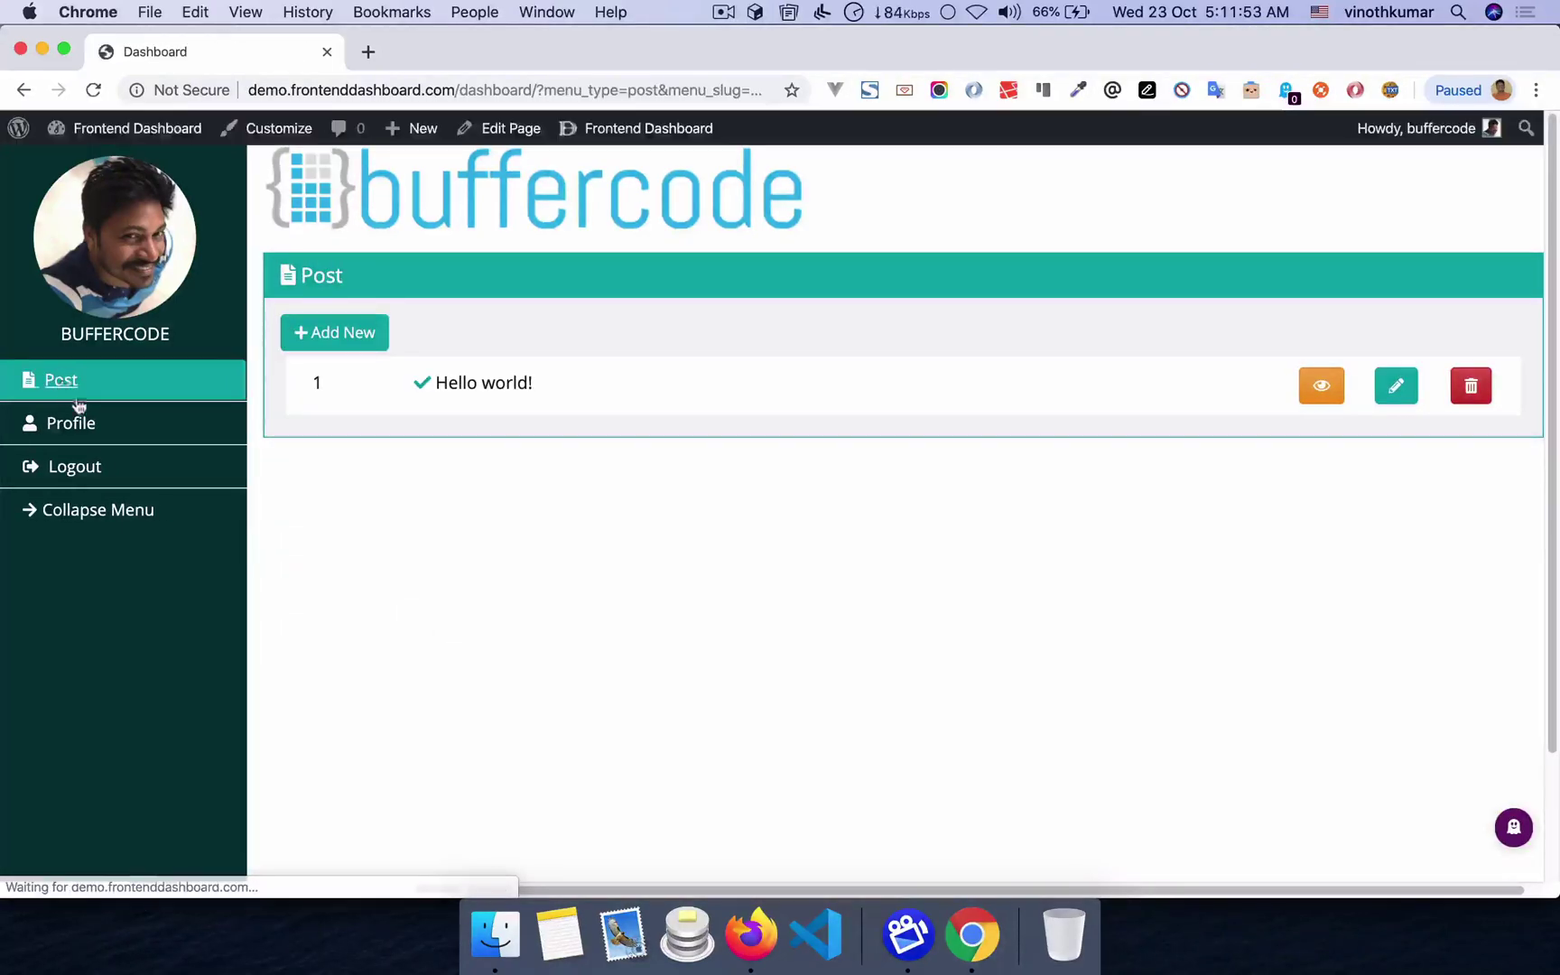
{"action": "left_click", "coordinate": [1398, 390]}
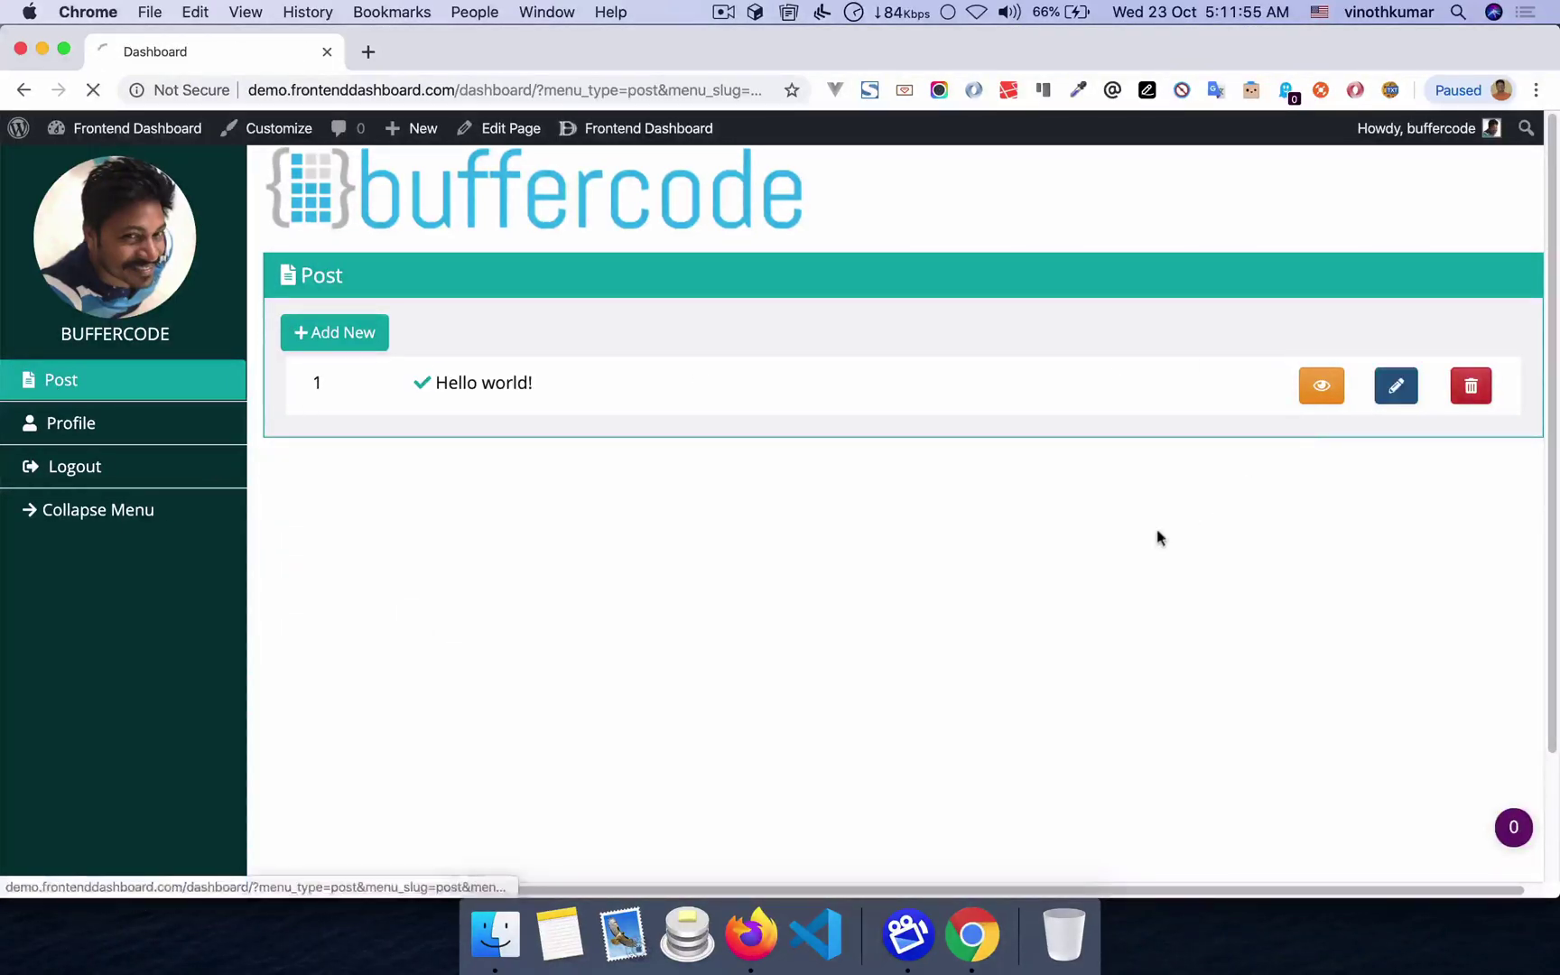
{"action": "scroll", "coordinate": [1005, 587], "scroll_direction": "down", "scroll_amount": 15}
{"action": "scroll", "coordinate": [1008, 642], "scroll_direction": "up", "scroll_amount": 12}
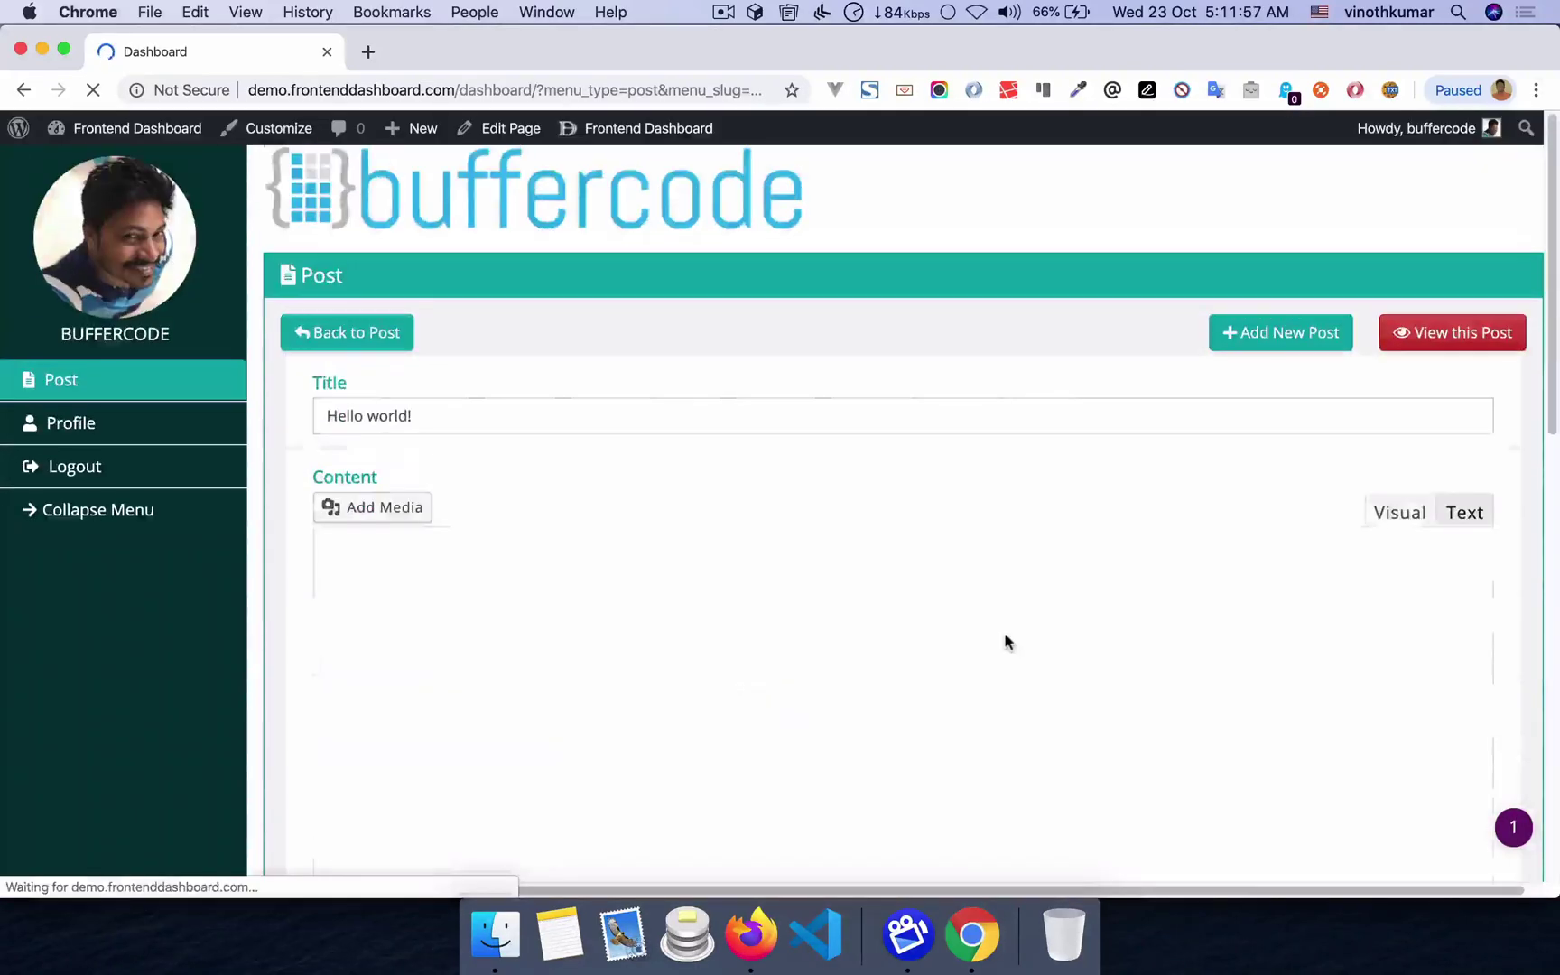
{"action": "scroll", "coordinate": [372, 573], "scroll_direction": "down", "scroll_amount": 10}
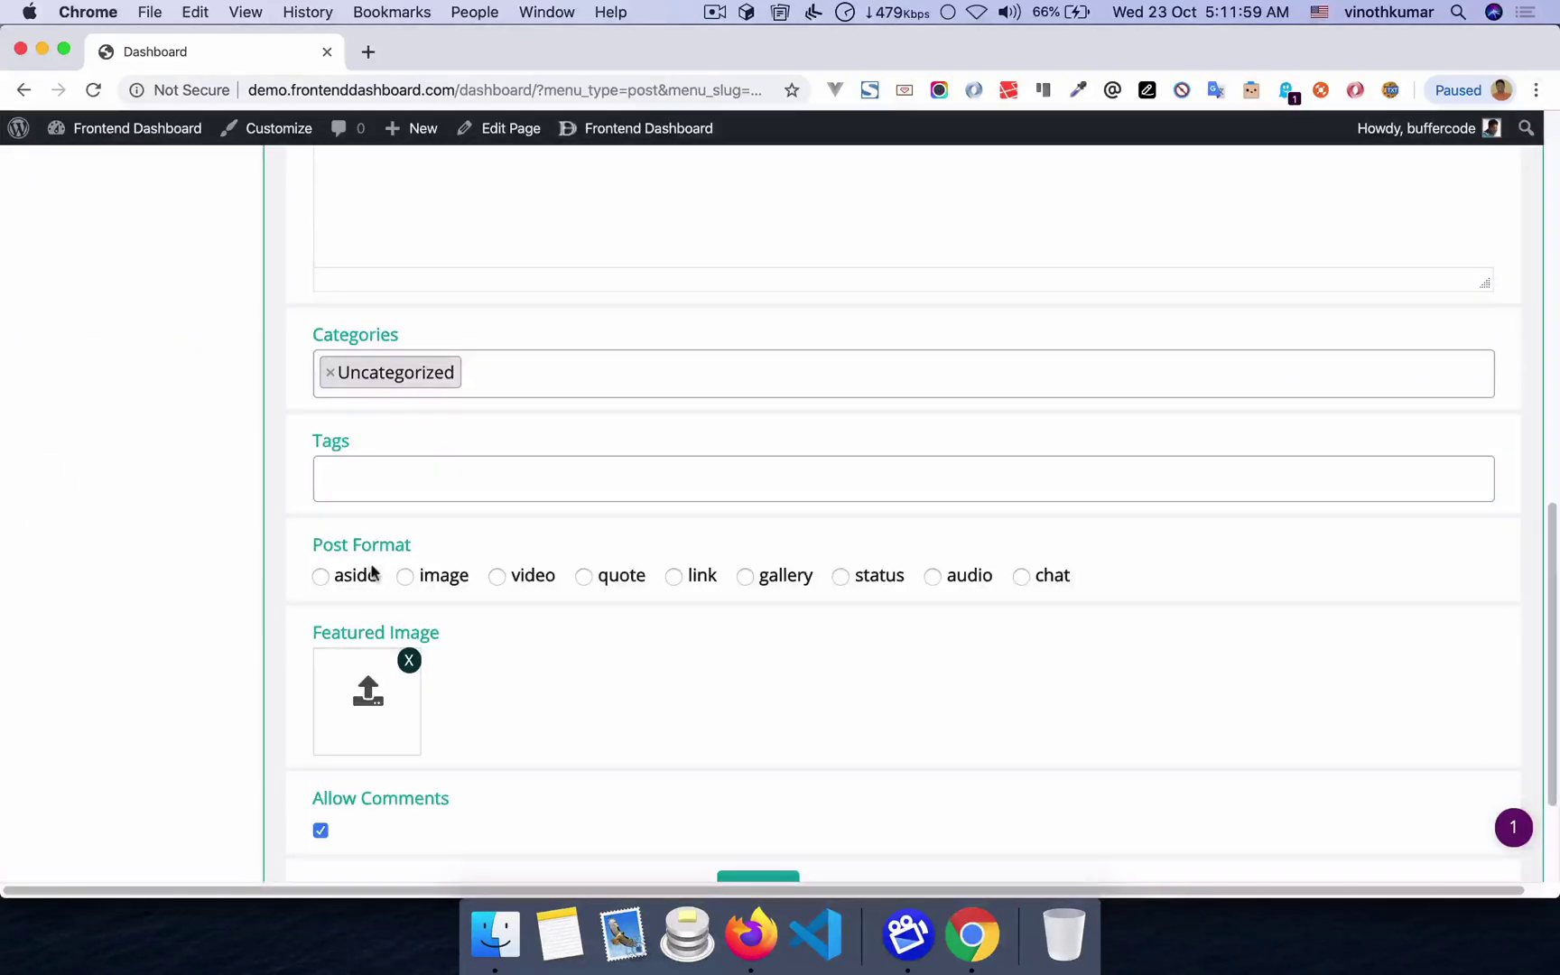
{"action": "scroll", "coordinate": [415, 686], "scroll_direction": "down", "scroll_amount": 3}
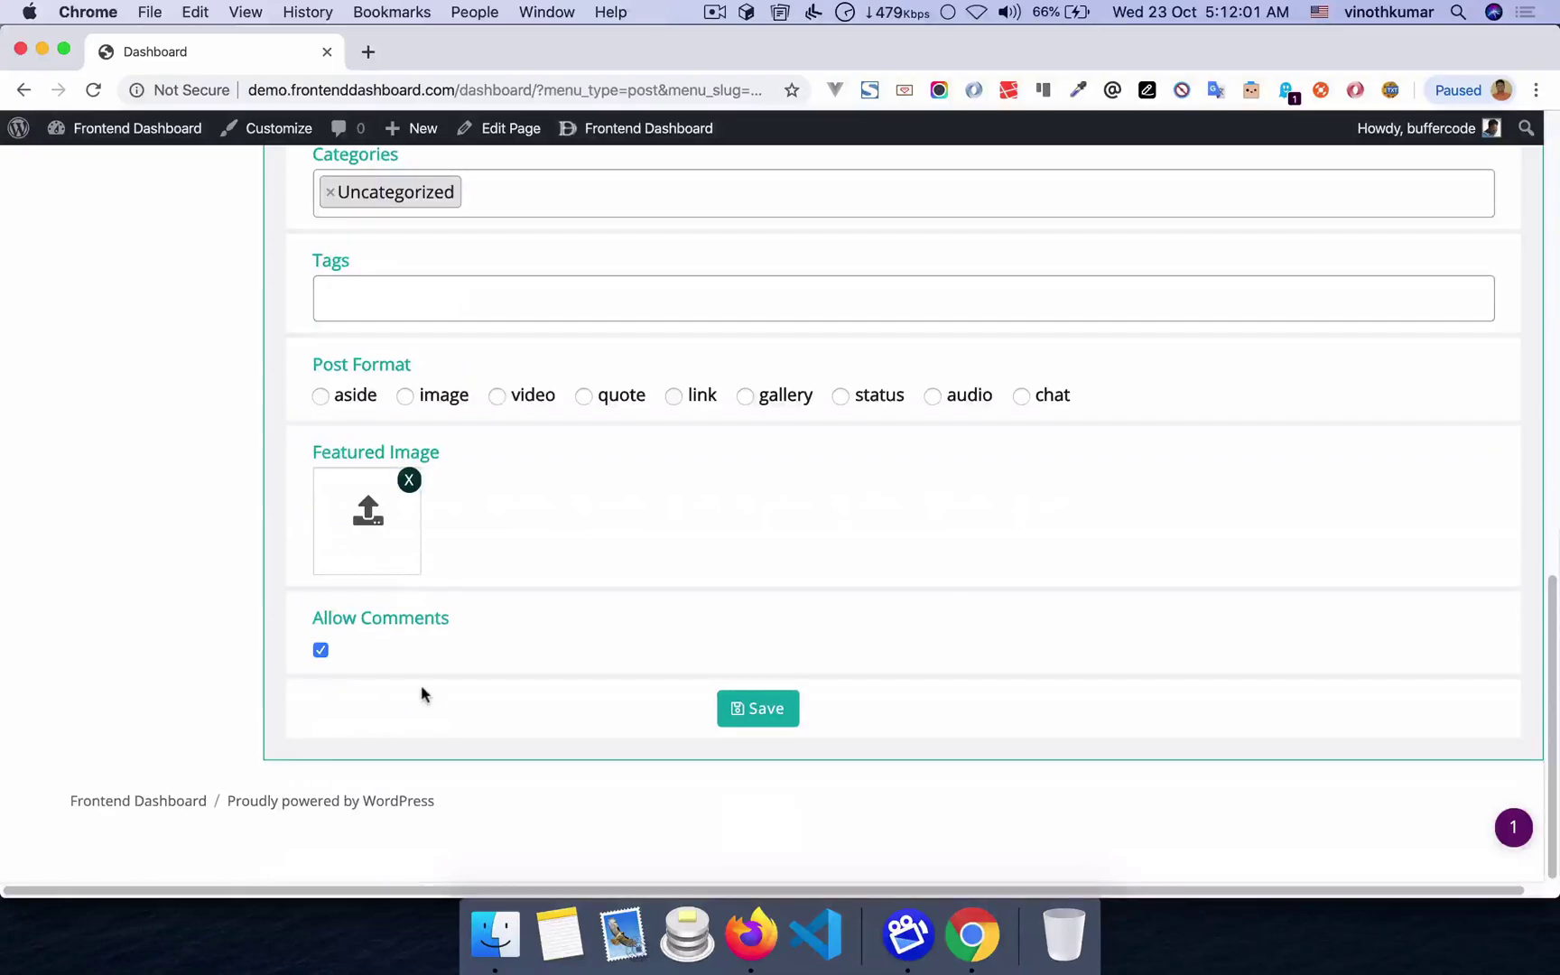
{"action": "key", "text": "super+Tab"}
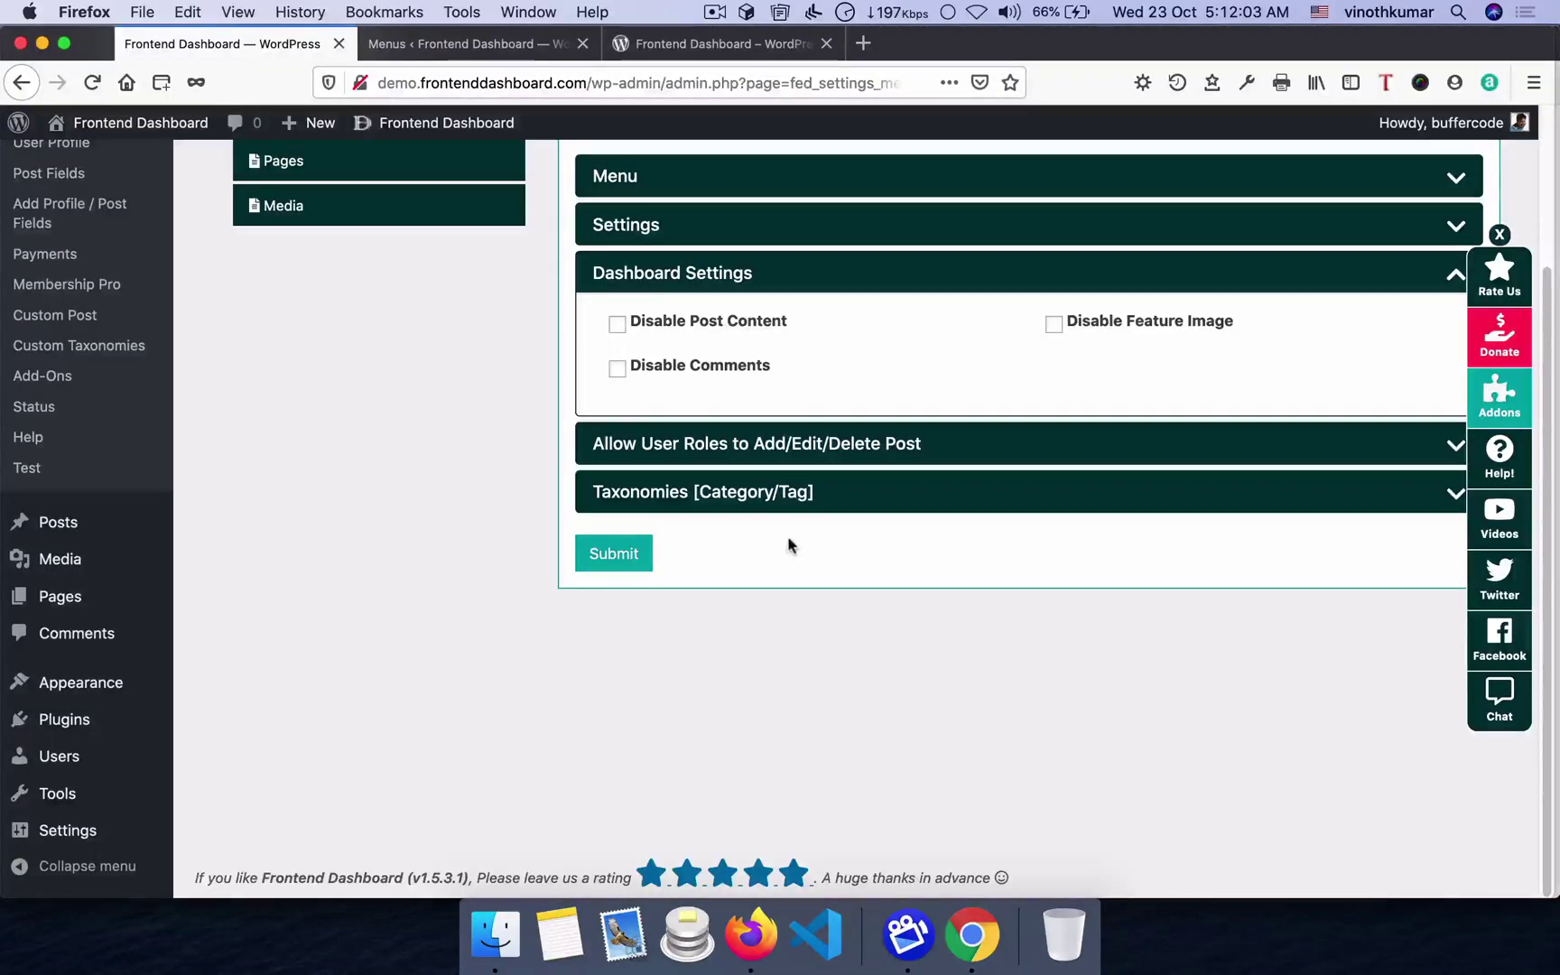
- Disable comments and the featured image on the post form, submit, and reload the frontend edit form
{"action": "left_click", "coordinate": [734, 366]}
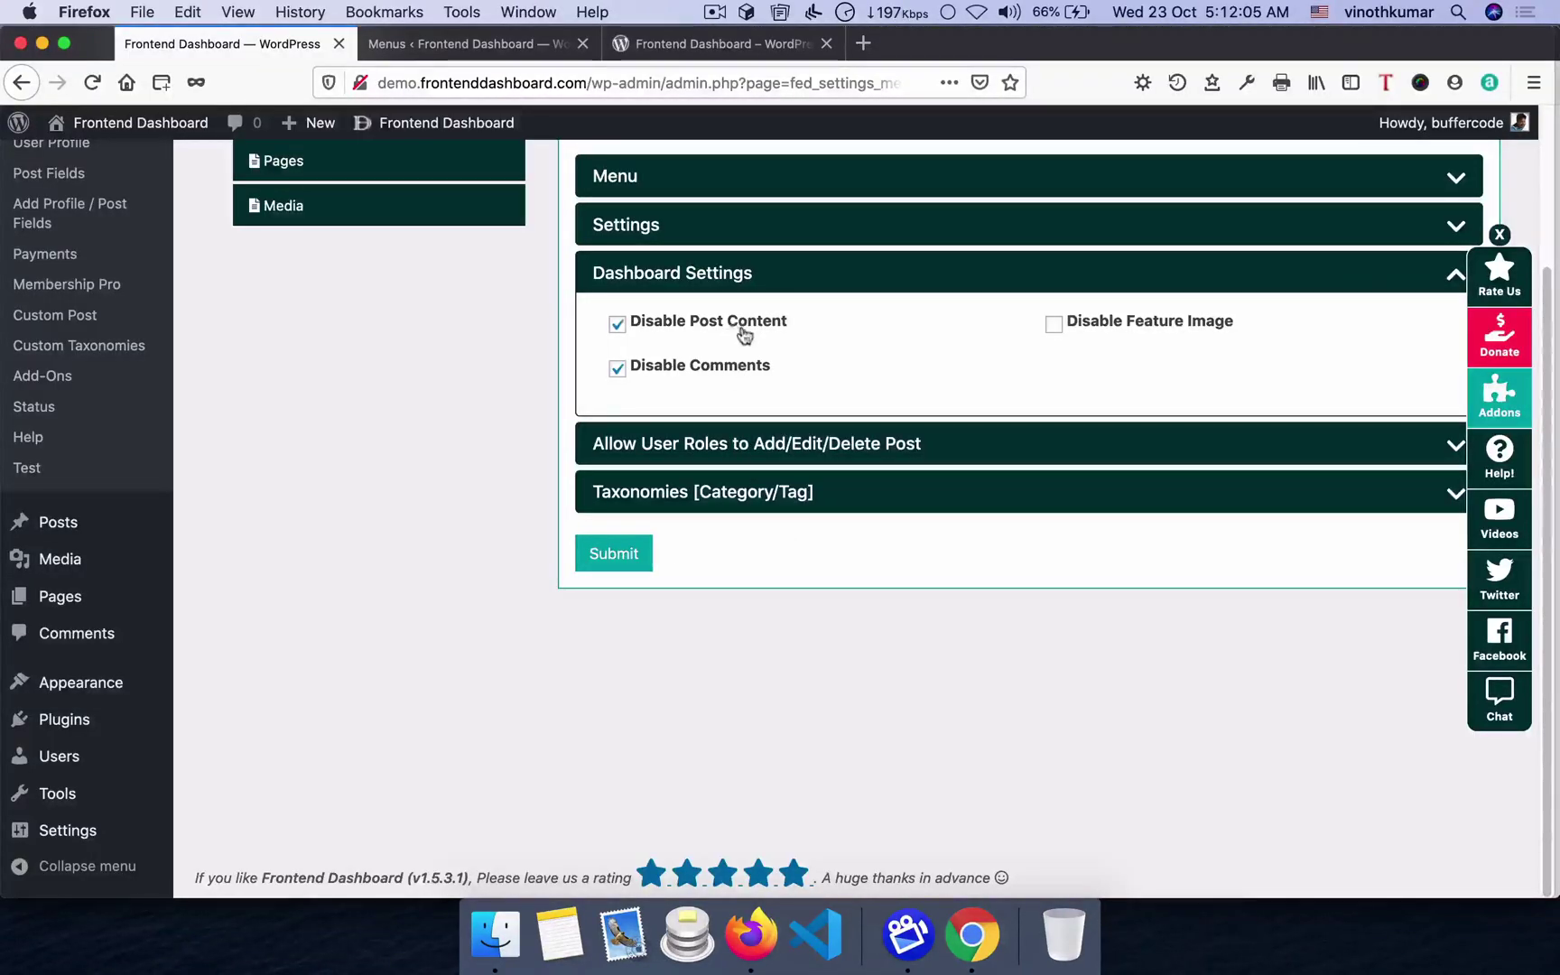
{"action": "left_click", "coordinate": [1137, 323]}
{"action": "left_click", "coordinate": [610, 557]}
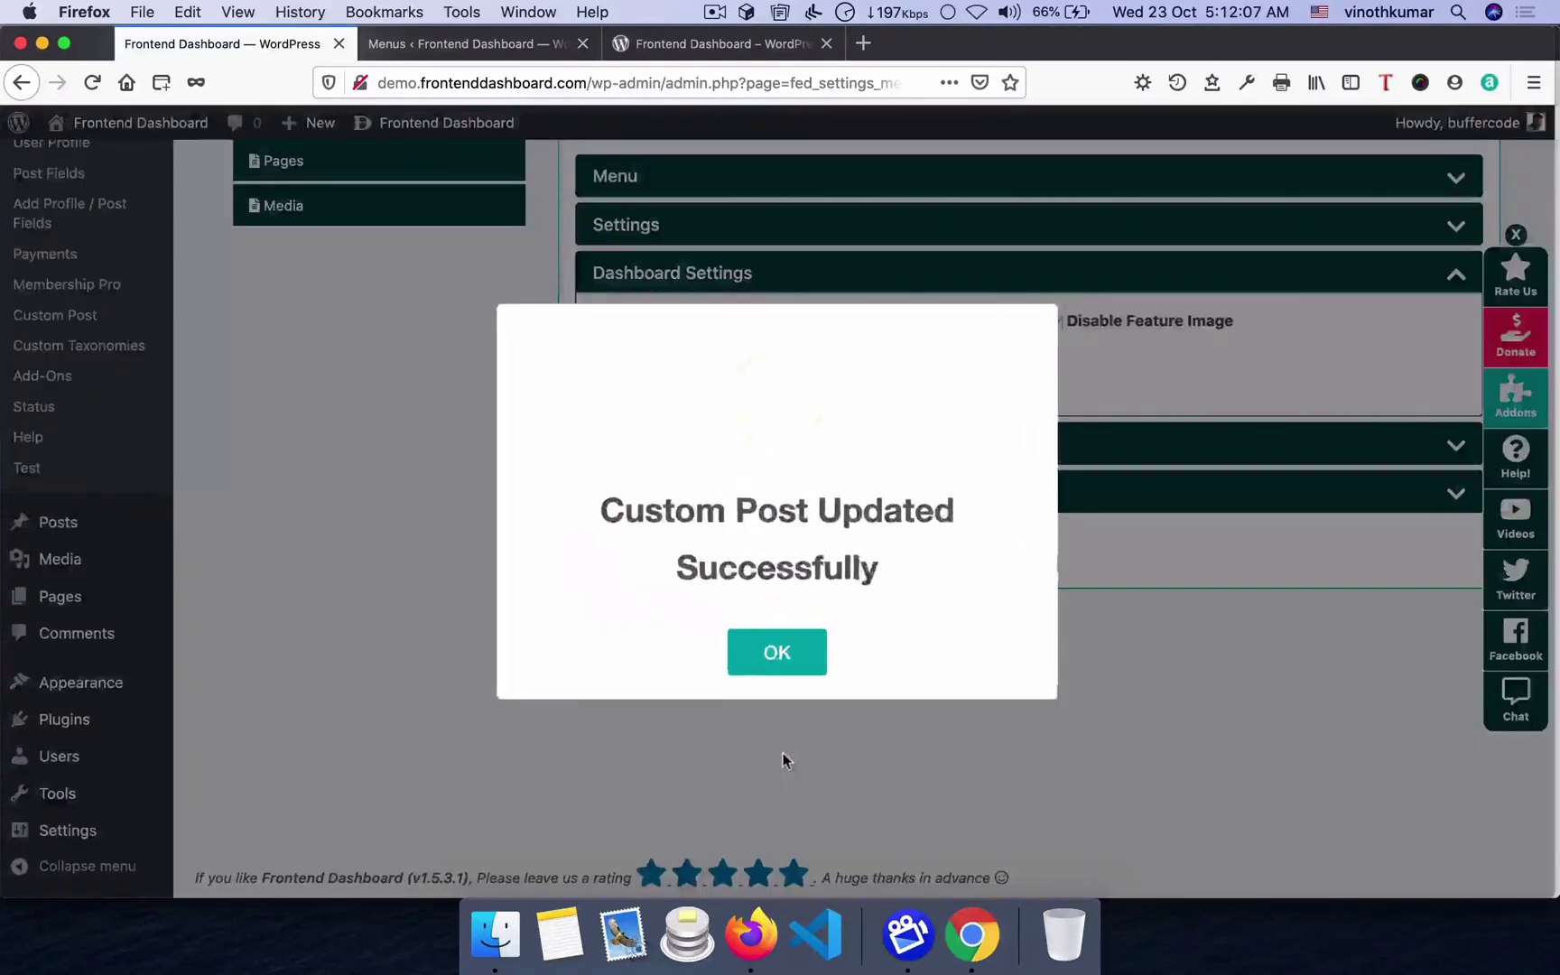
{"action": "left_click", "coordinate": [777, 646]}
{"action": "scroll", "coordinate": [802, 727], "scroll_direction": "up", "scroll_amount": 3}
{"action": "key", "text": "super+Tab"}
{"action": "key", "text": "super+r"}
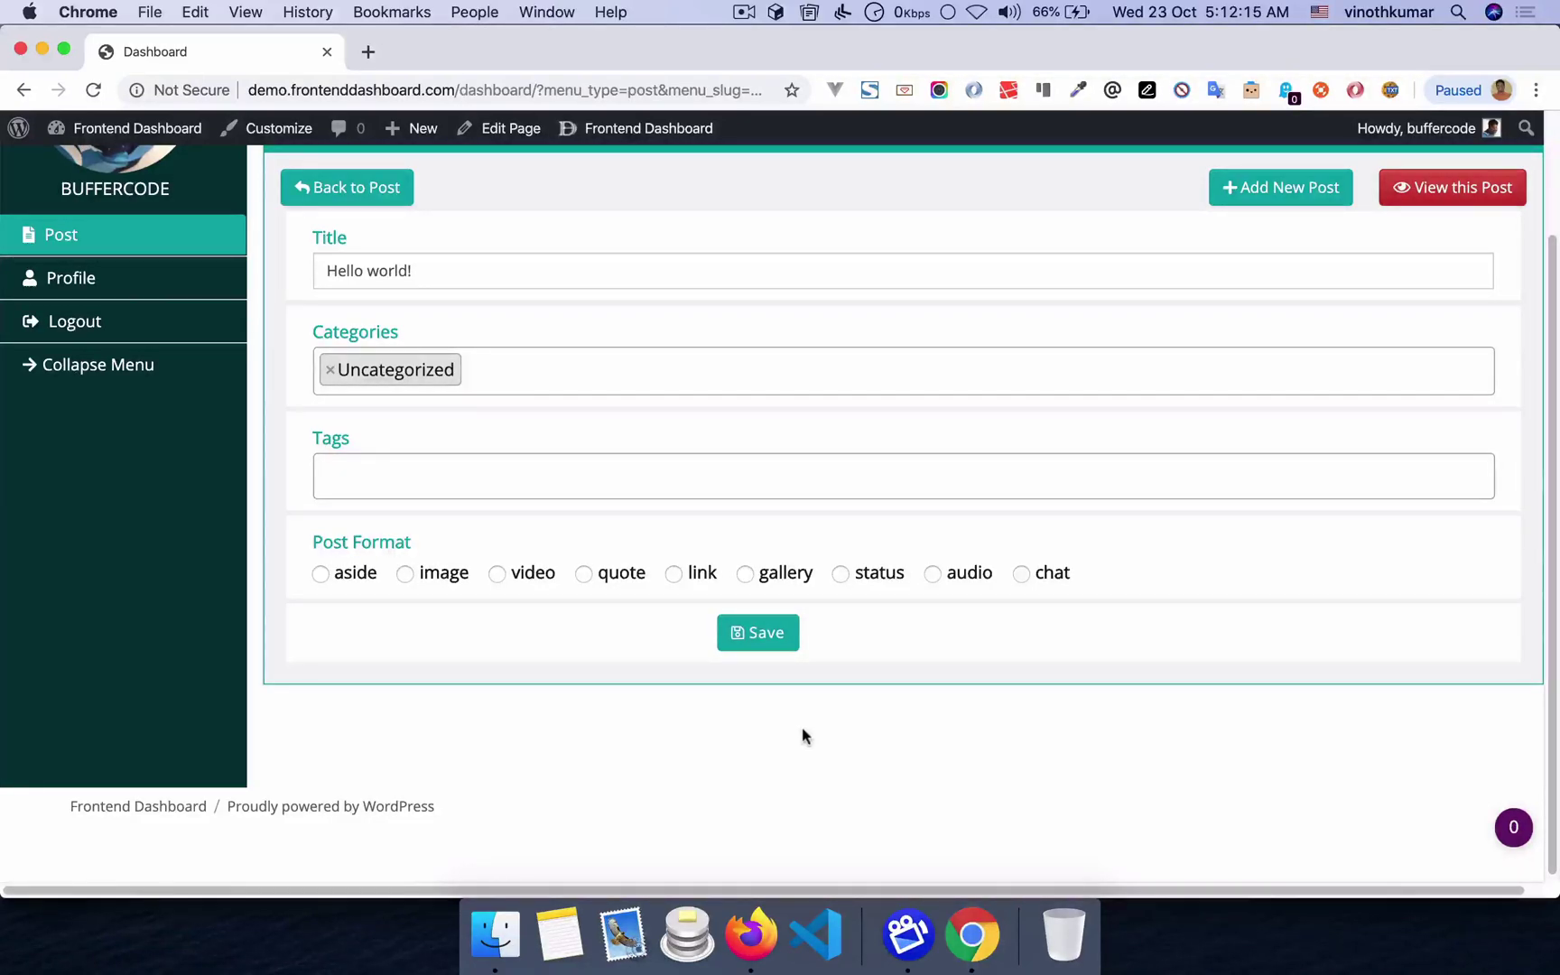
{"action": "key", "text": "super+Tab"}
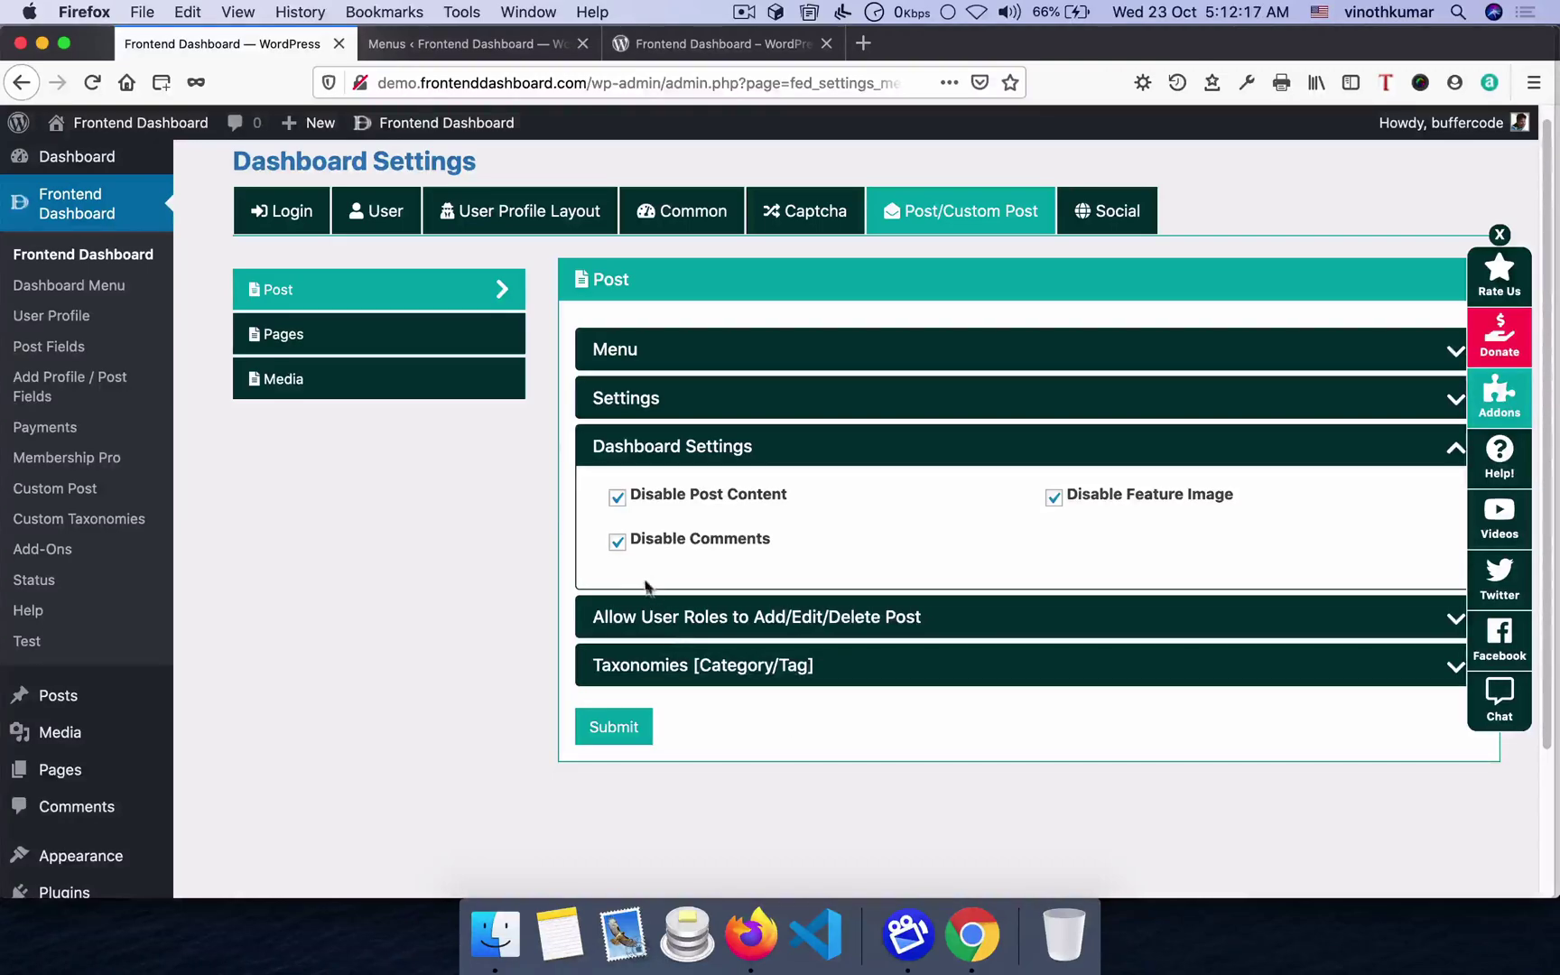
- Untick Disable Post Content, Disable Feature Image and Disable Comments, then submit
{"action": "left_click", "coordinate": [664, 542]}
{"action": "left_click", "coordinate": [673, 499]}
{"action": "left_click", "coordinate": [1218, 498]}
{"action": "left_click", "coordinate": [641, 741]}
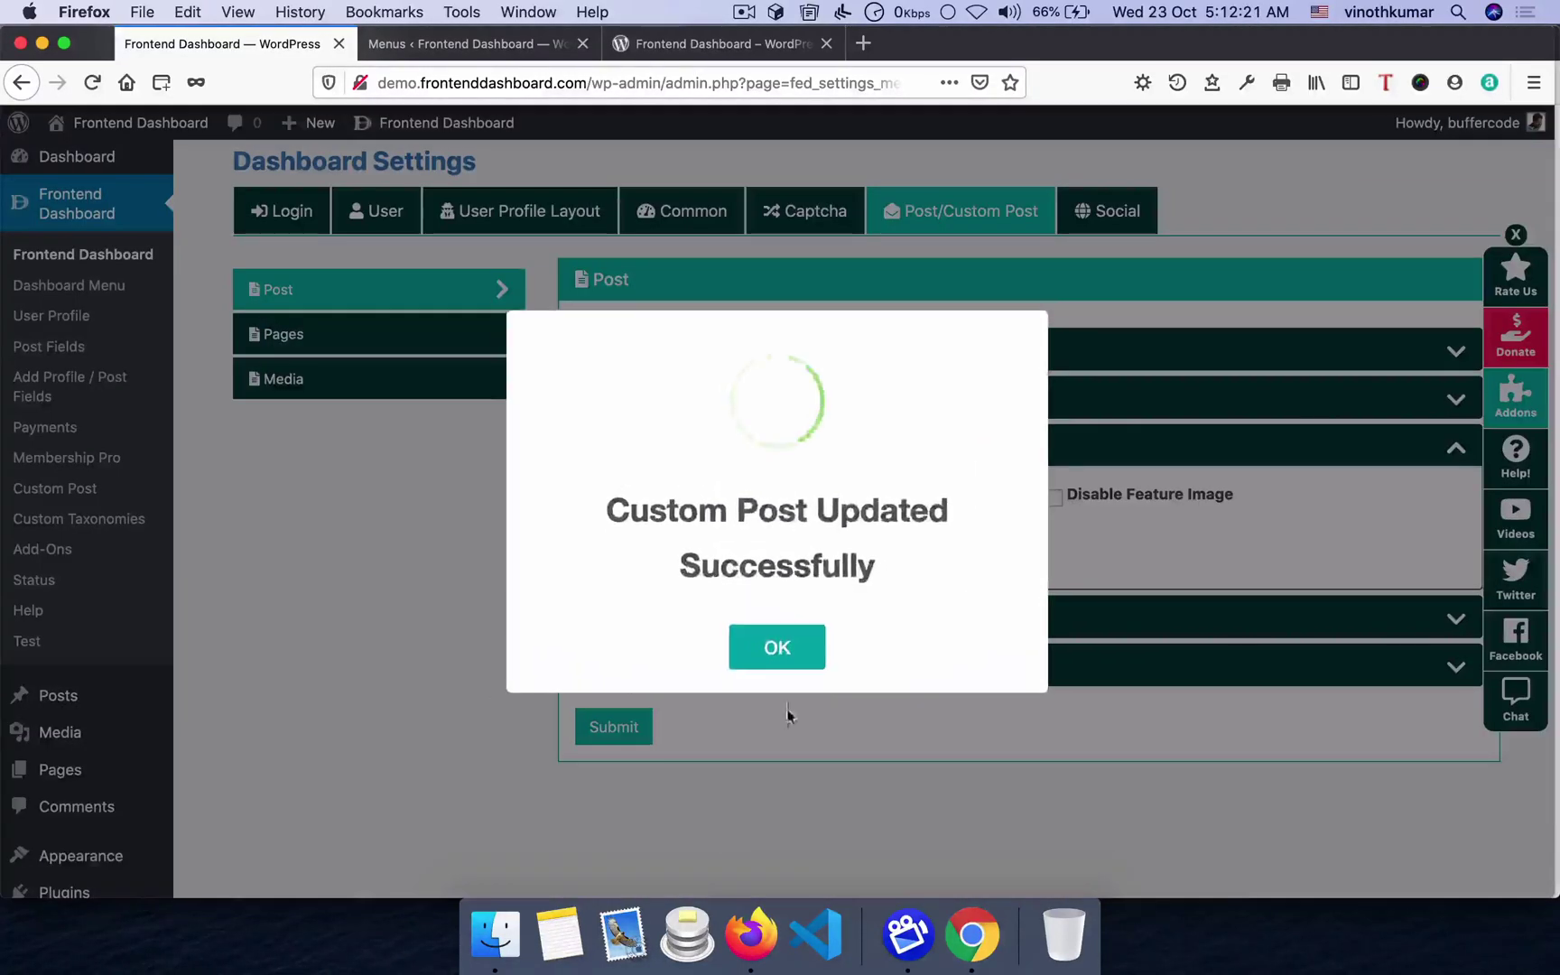
{"action": "left_click", "coordinate": [782, 647]}
- Keep New Post Status as Publish and set Disable Post Add New to No
{"action": "left_click", "coordinate": [649, 402]}
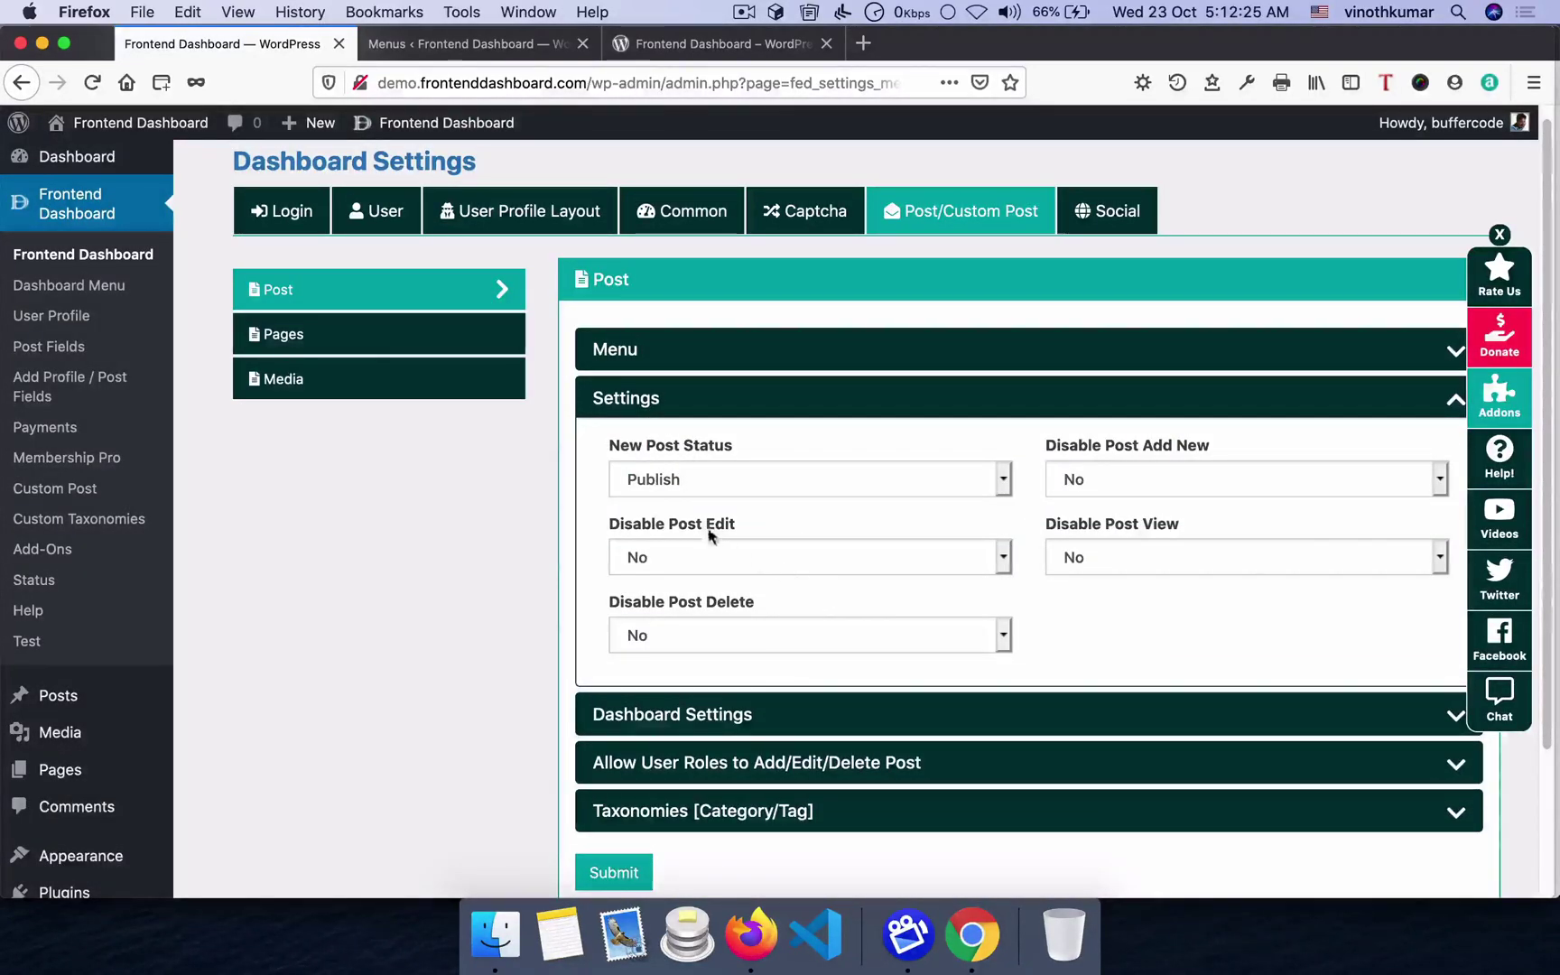
{"action": "left_click", "coordinate": [759, 479]}
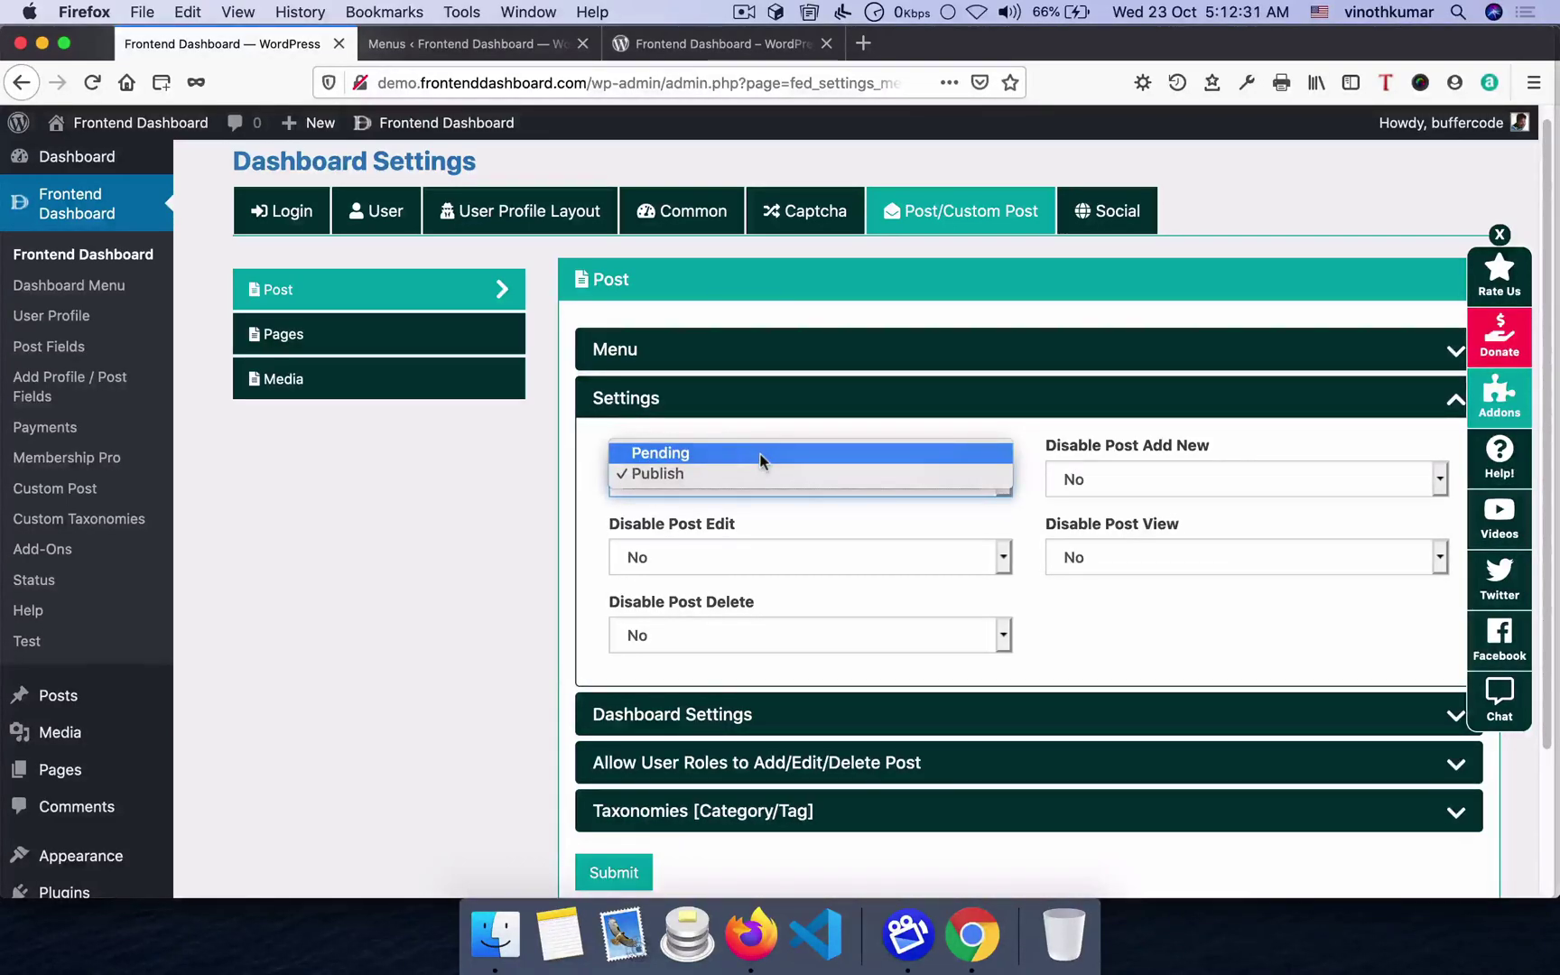
{"action": "left_click", "coordinate": [498, 508]}
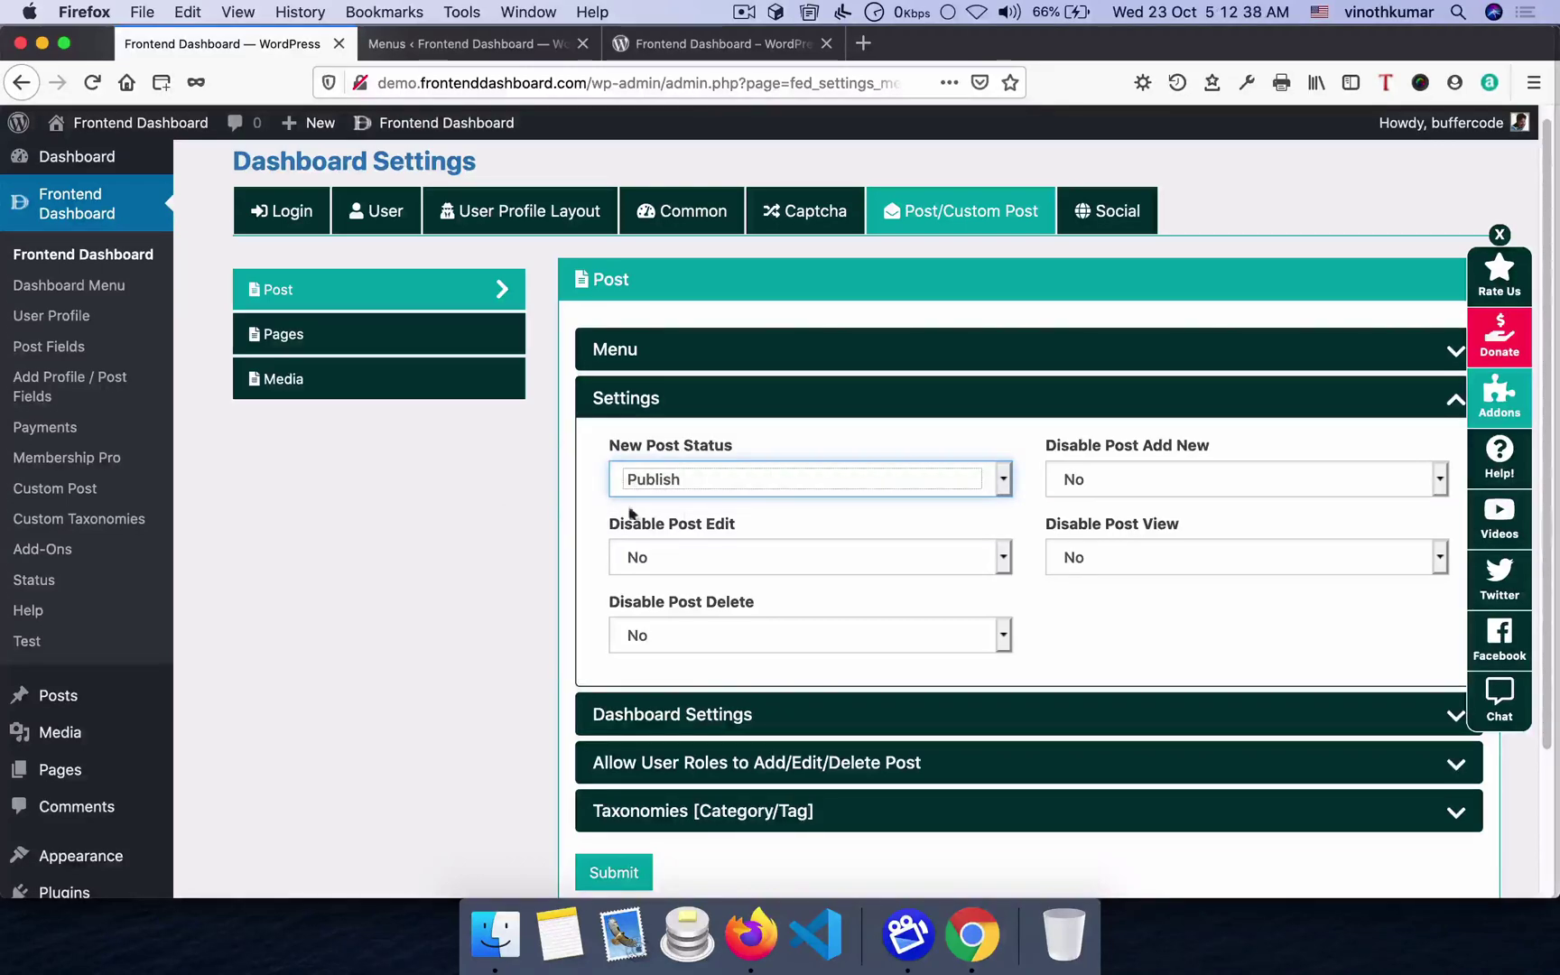
{"action": "left_click", "coordinate": [1096, 474]}
{"action": "left_click", "coordinate": [1092, 490]}
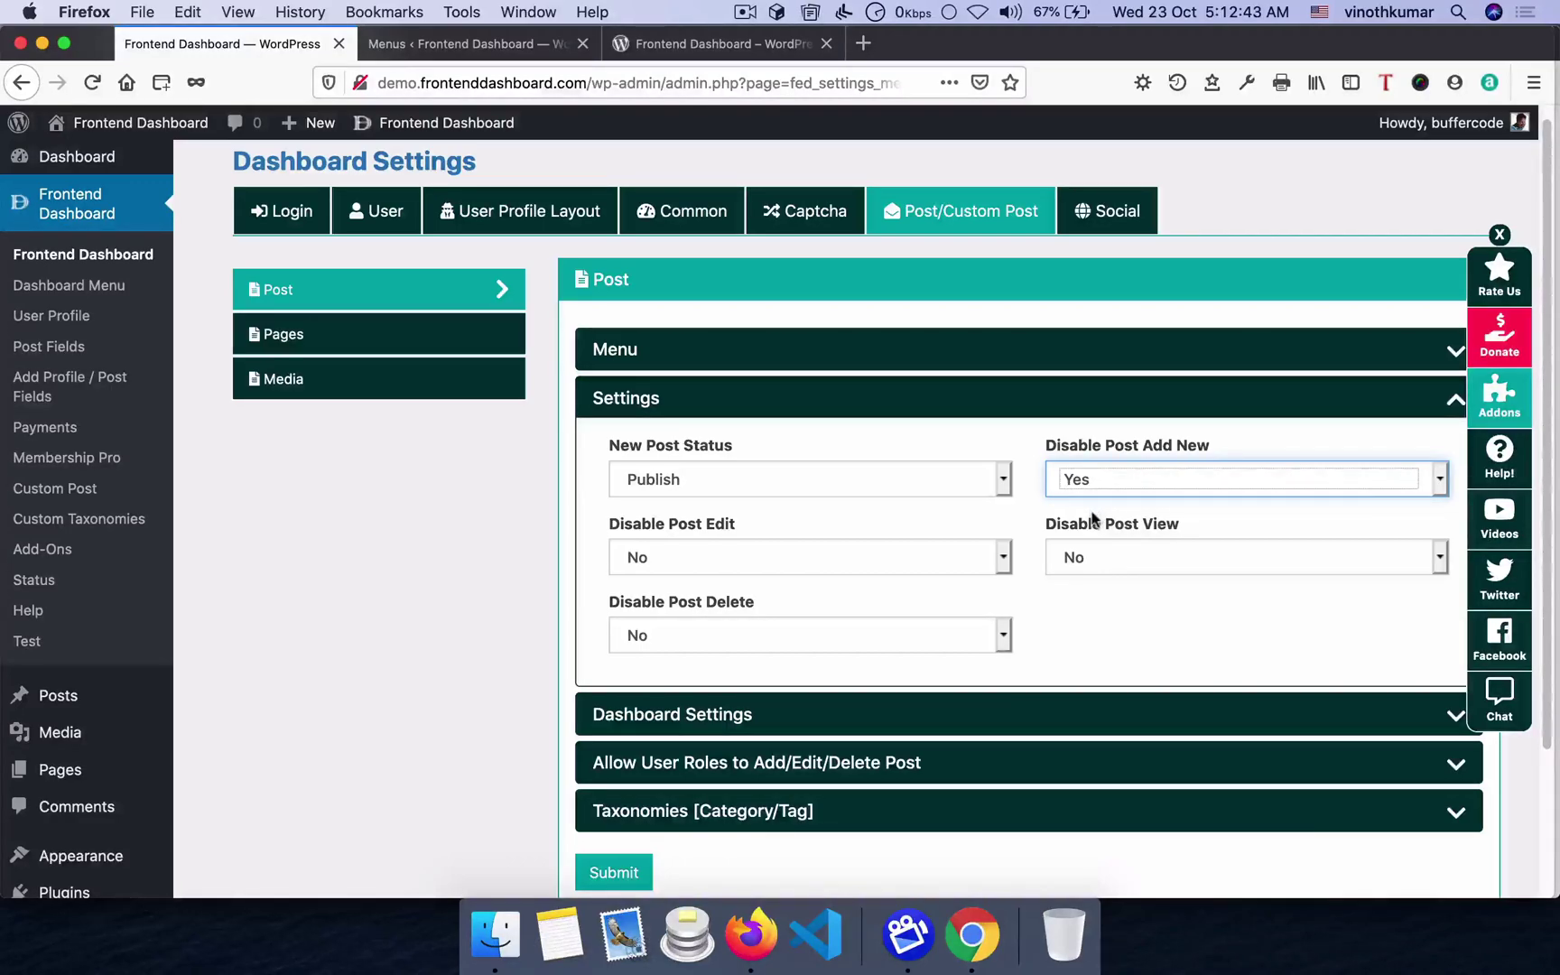
{"action": "left_click", "coordinate": [1097, 478]}
{"action": "left_click", "coordinate": [1098, 455]}
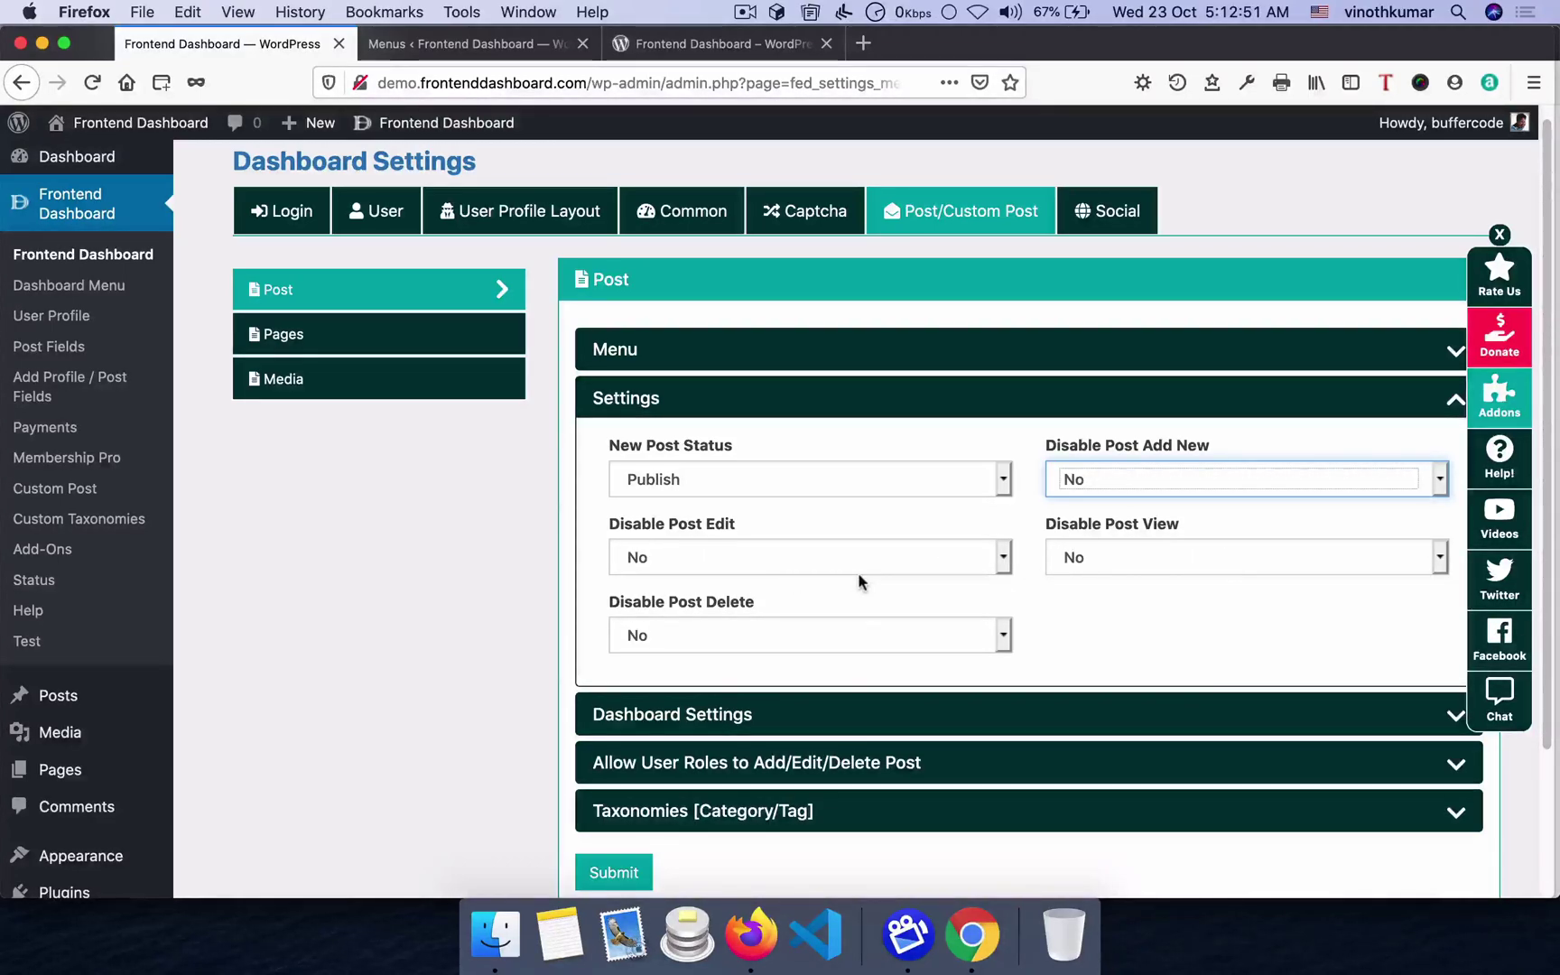
- Show the frontend dashboard's Post list with the Hello world! post
{"action": "key", "text": "super+Tab"}
{"action": "scroll", "coordinate": [1029, 519], "scroll_direction": "up", "scroll_amount": 3}
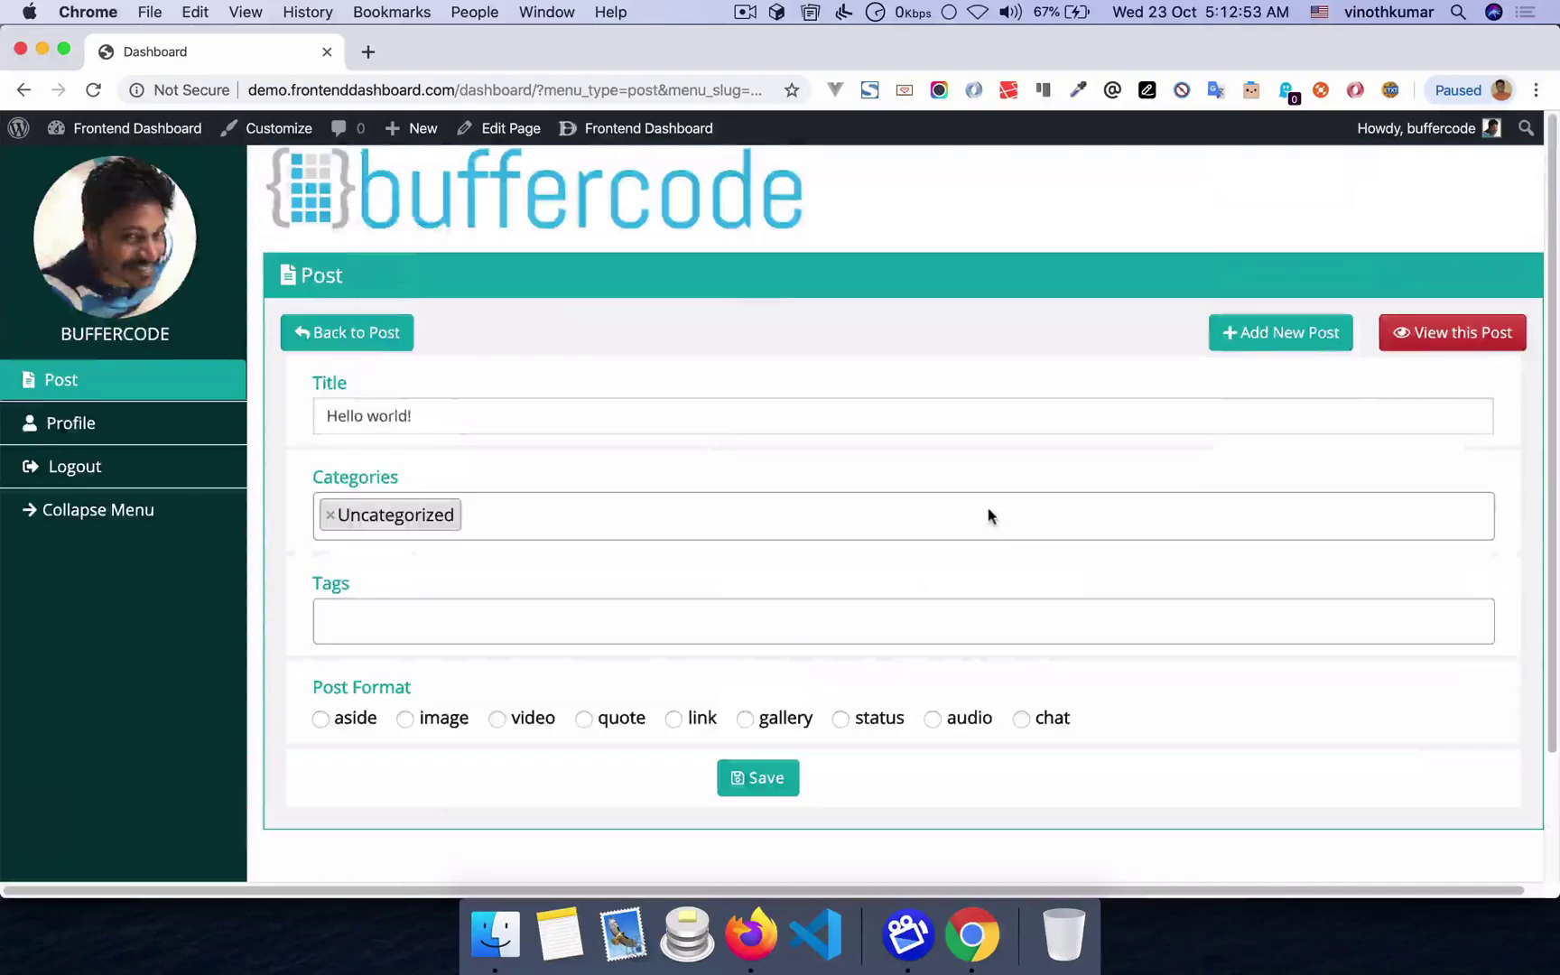
{"action": "left_click", "coordinate": [56, 384]}
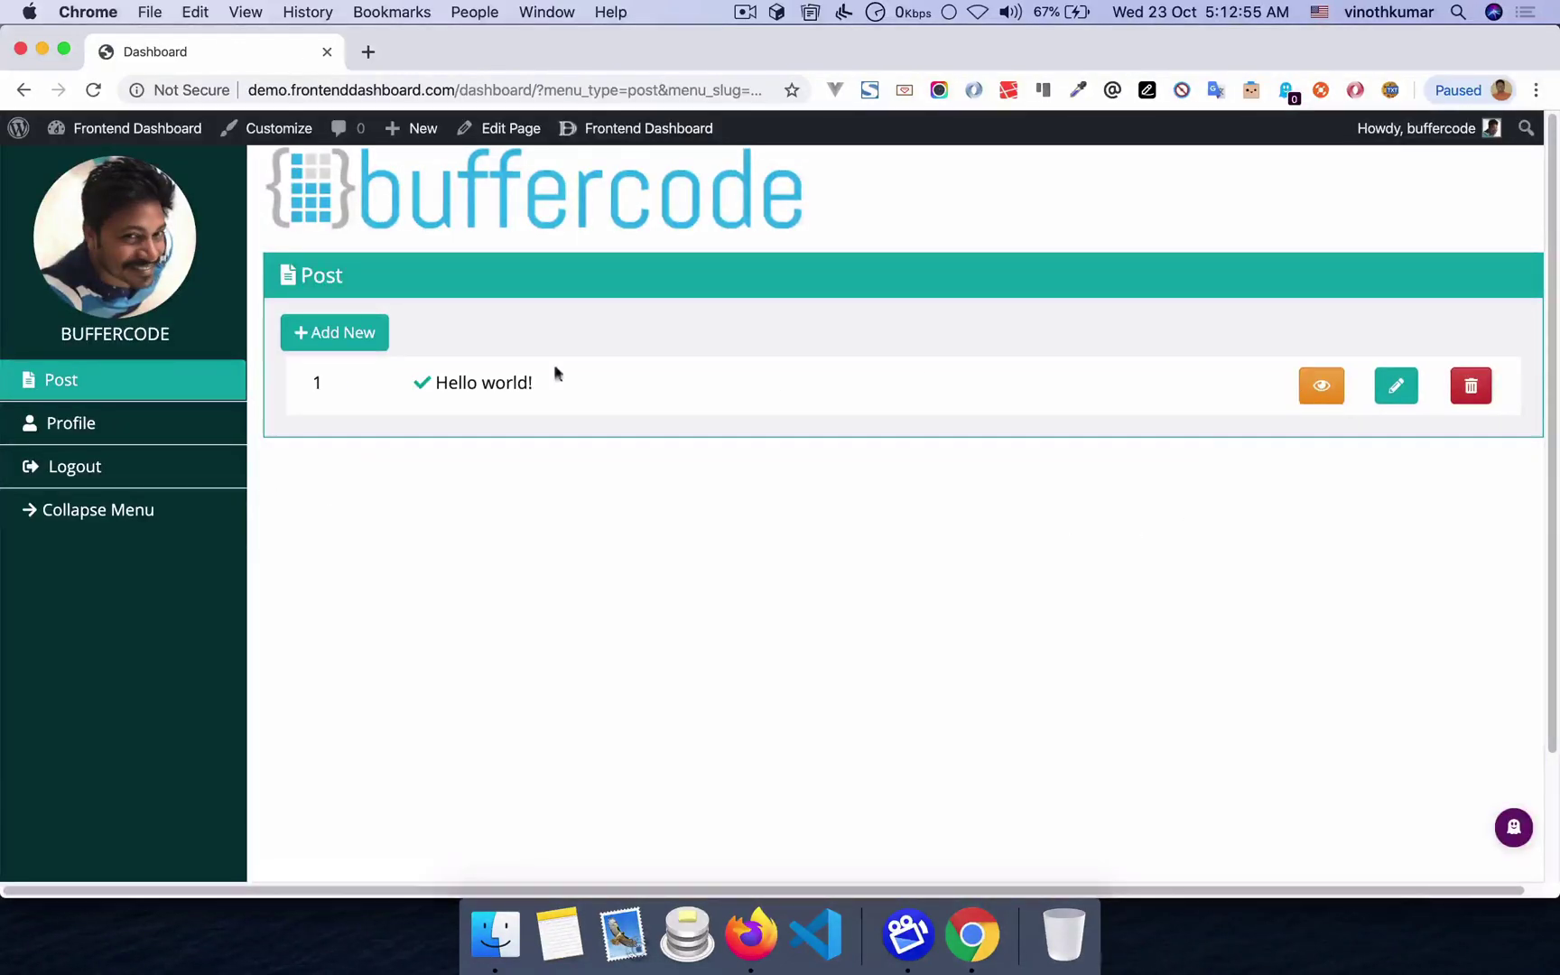
- Set Disable Post Add New, Edit, View and Delete all to Yes and save
{"action": "key", "text": "super+Tab"}
{"action": "left_click", "coordinate": [1125, 480]}
{"action": "left_click", "coordinate": [1125, 497]}
{"action": "left_click", "coordinate": [906, 559]}
{"action": "left_click", "coordinate": [866, 574]}
{"action": "left_click", "coordinate": [1132, 561]}
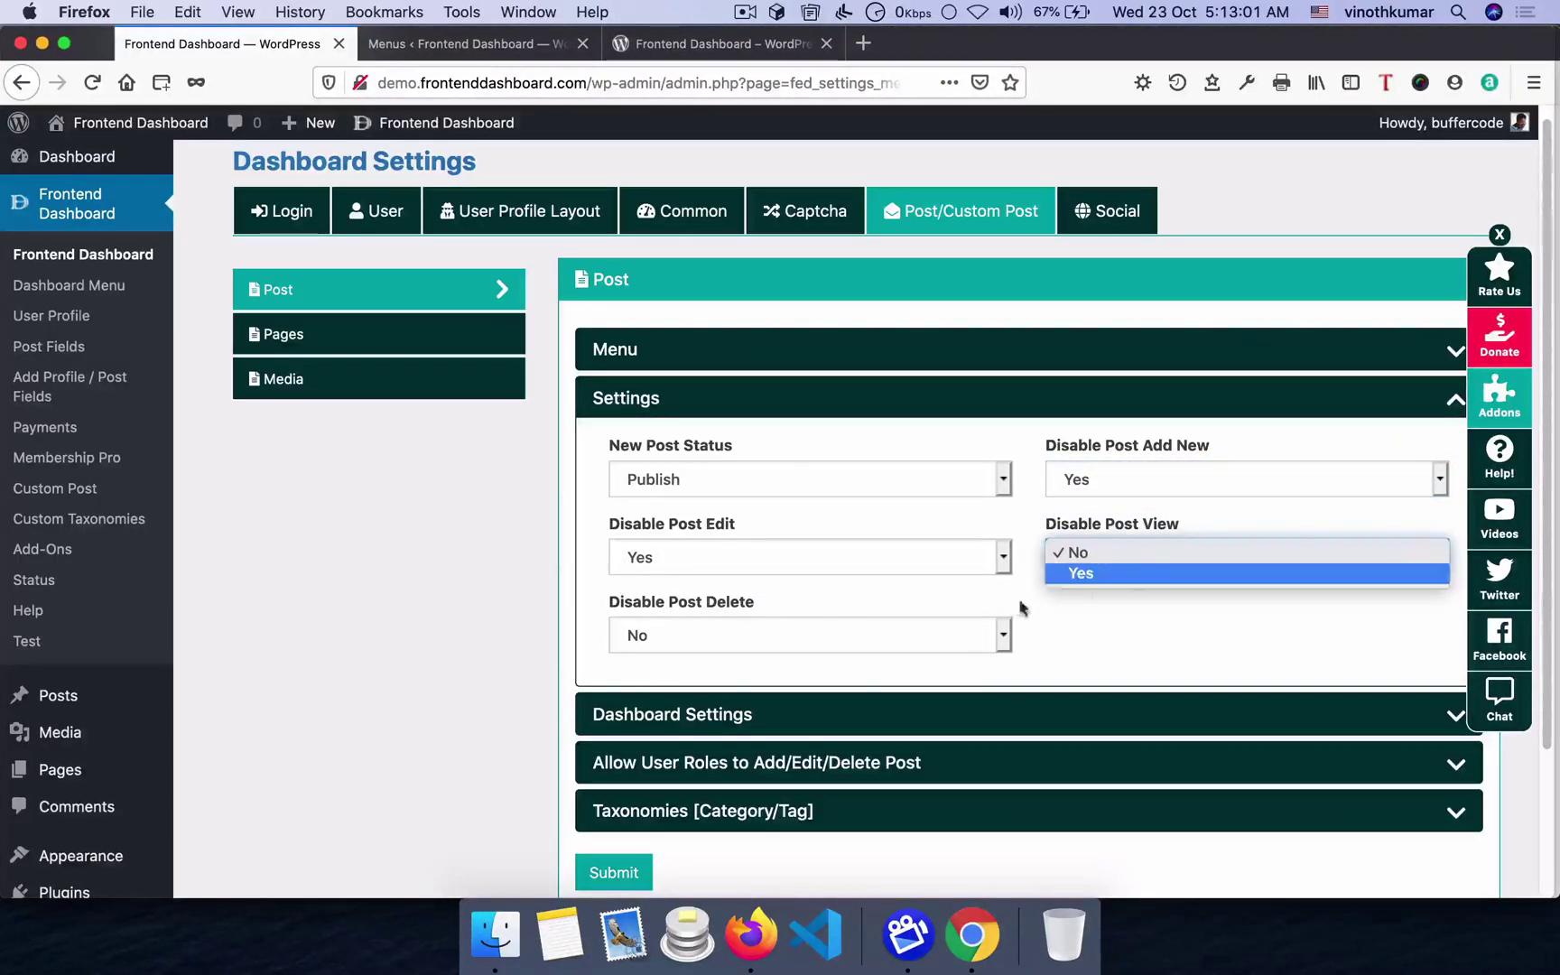
{"action": "left_click", "coordinate": [1057, 576]}
{"action": "left_click", "coordinate": [785, 646]}
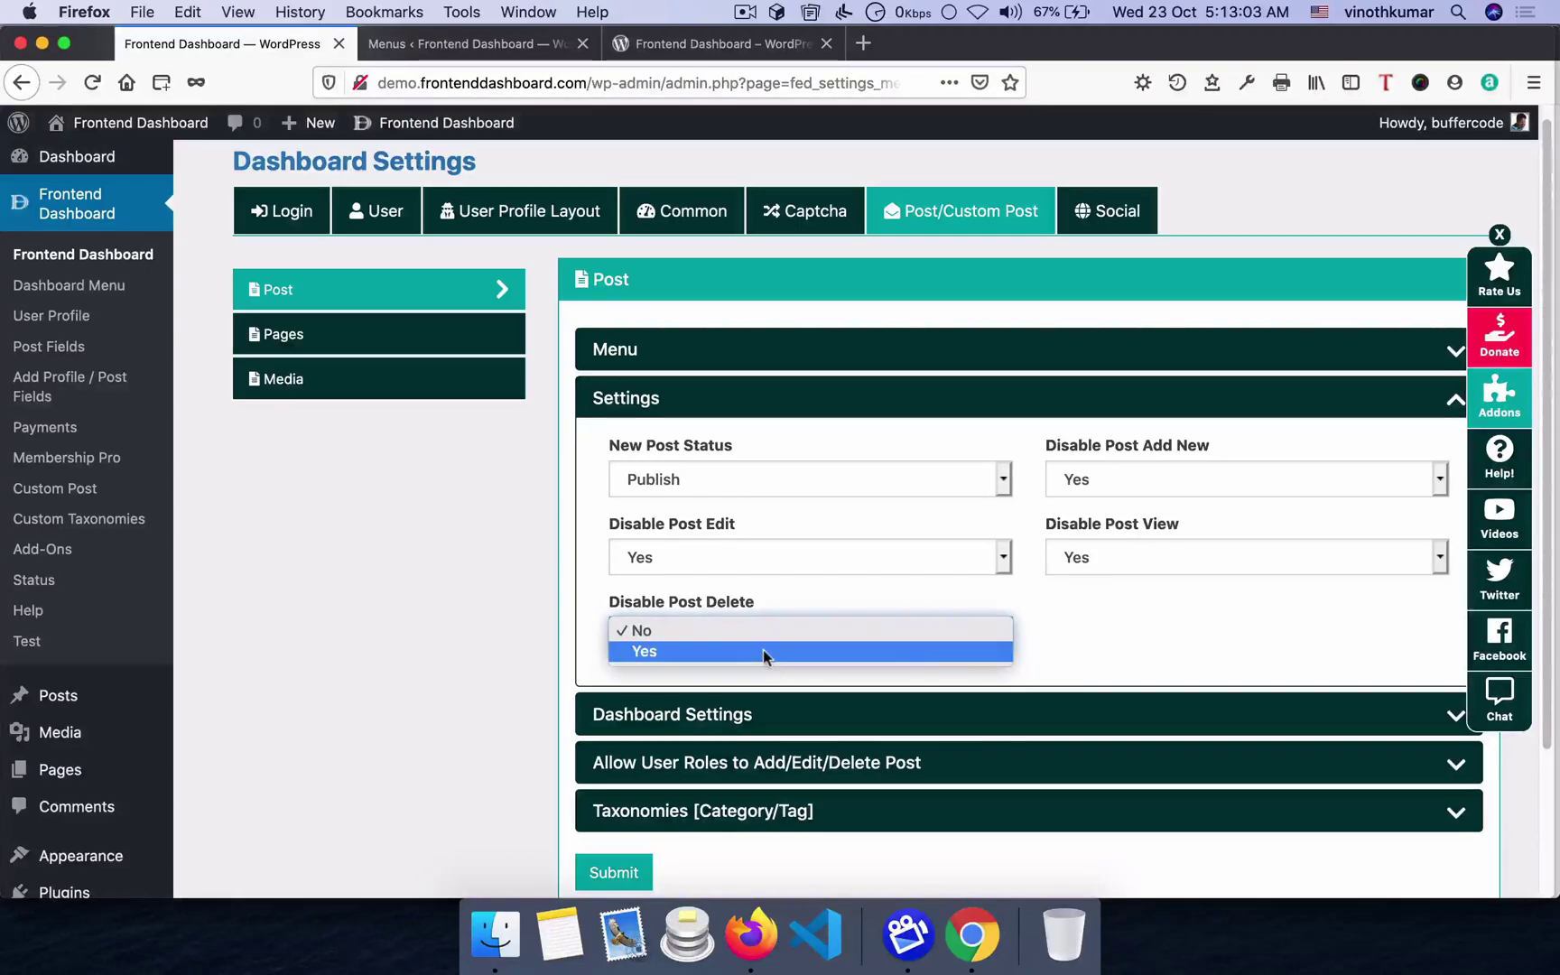
{"action": "left_click", "coordinate": [763, 651]}
{"action": "left_click", "coordinate": [600, 872]}
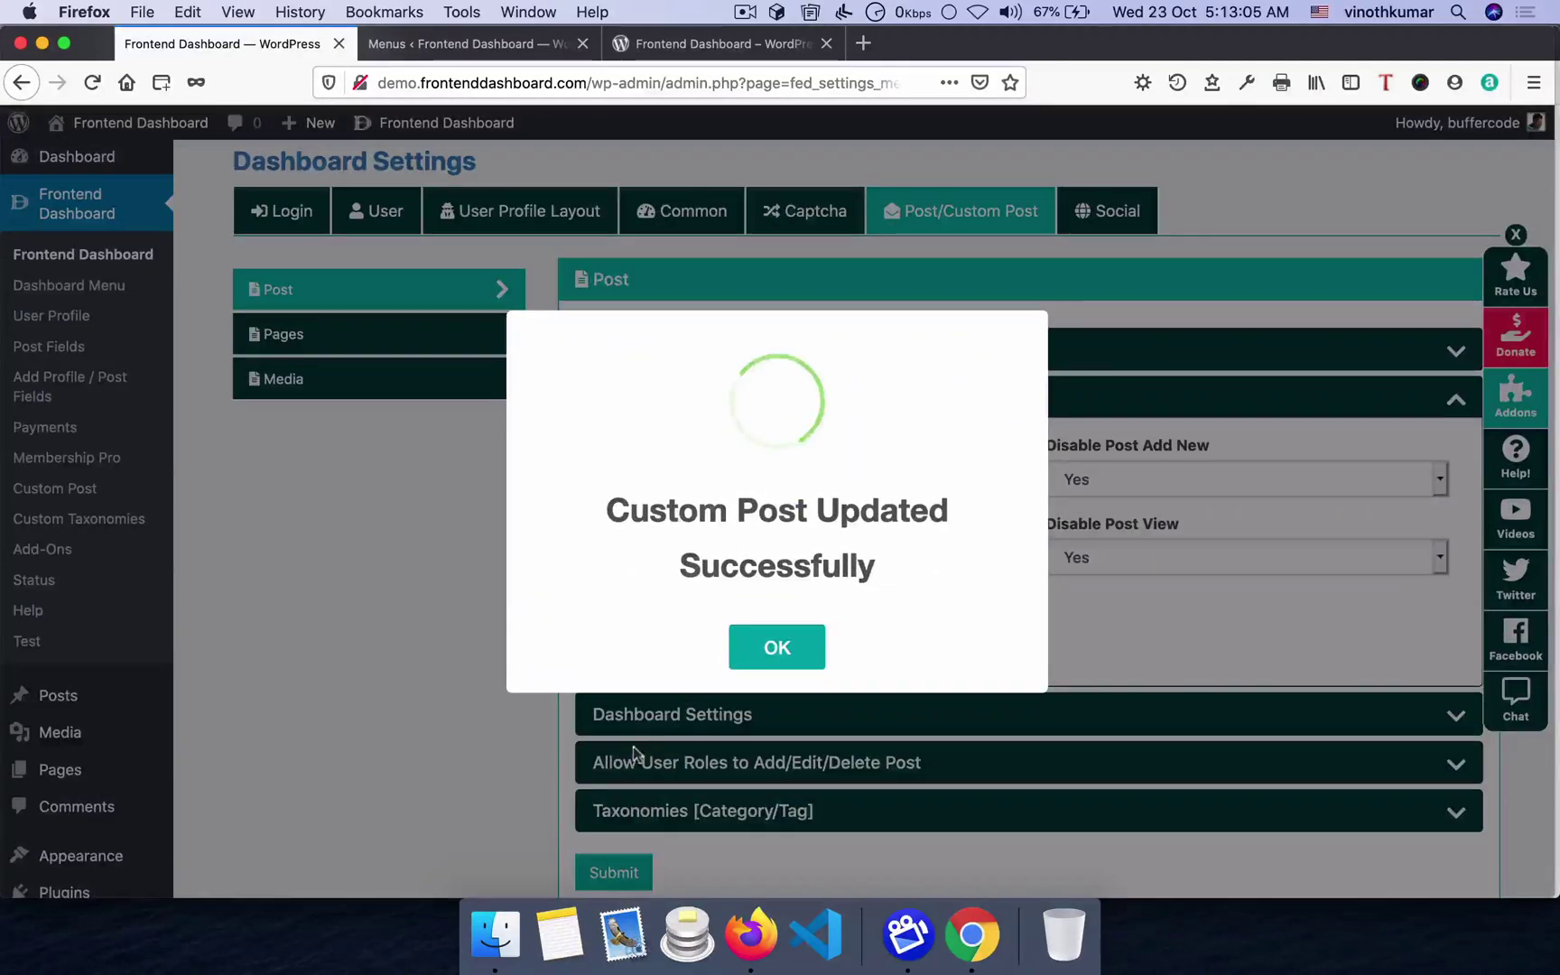
{"action": "left_click", "coordinate": [744, 657]}
- Reload the frontend dashboard to confirm the post actions are gone
{"action": "key", "text": "super+Tab"}
{"action": "key", "text": "super+r"}
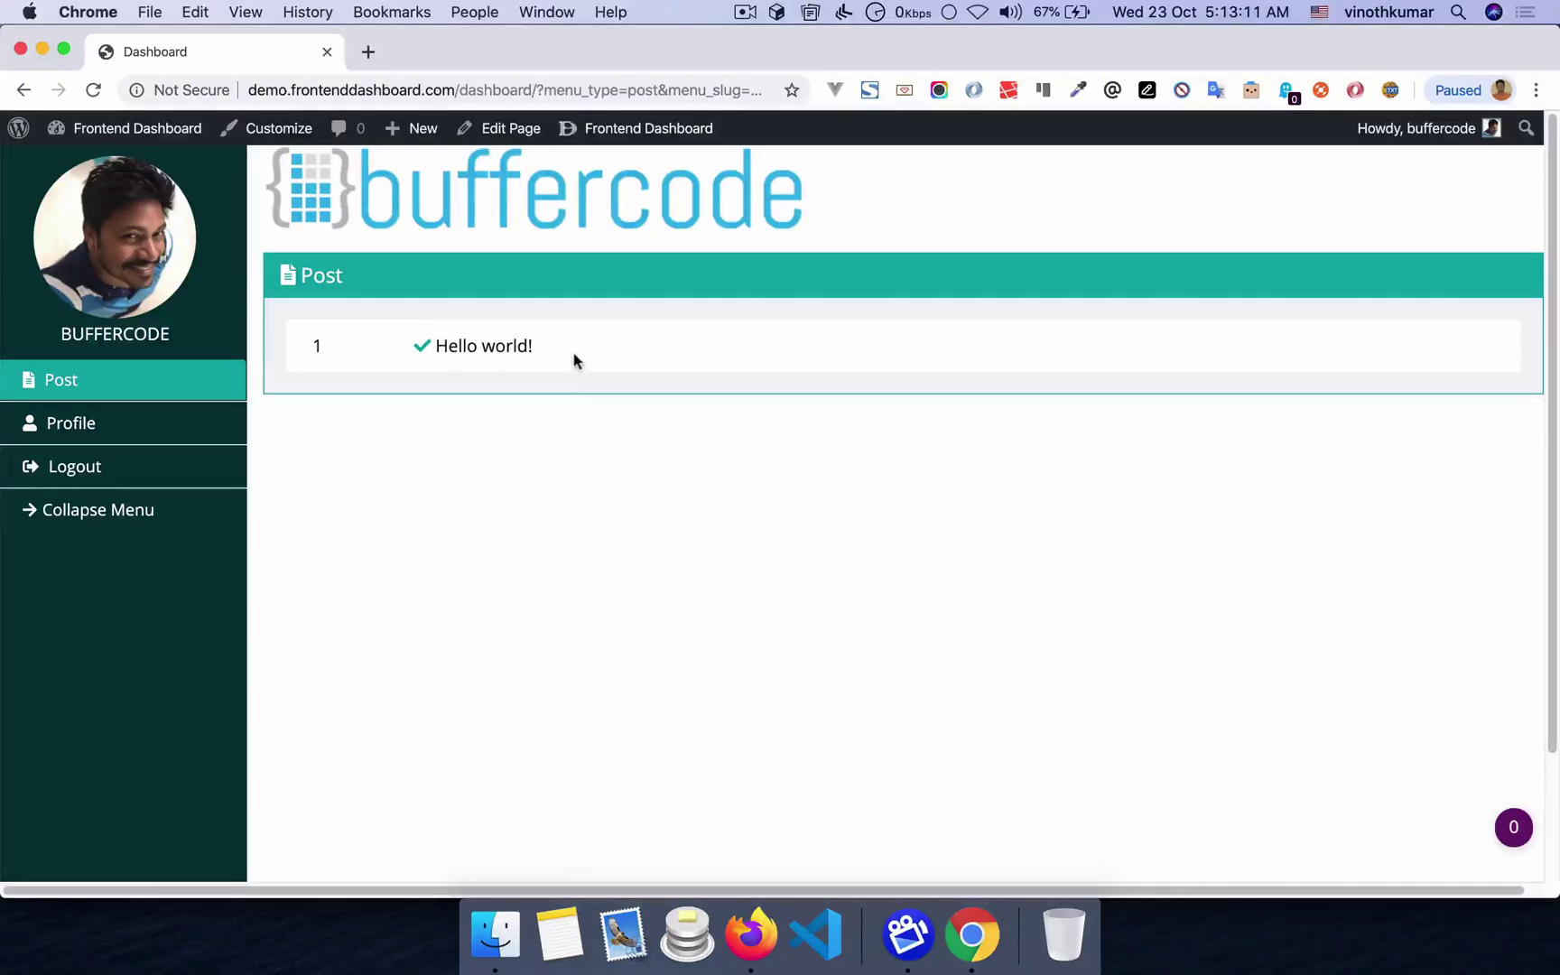
{"action": "key", "text": "super+Tab"}
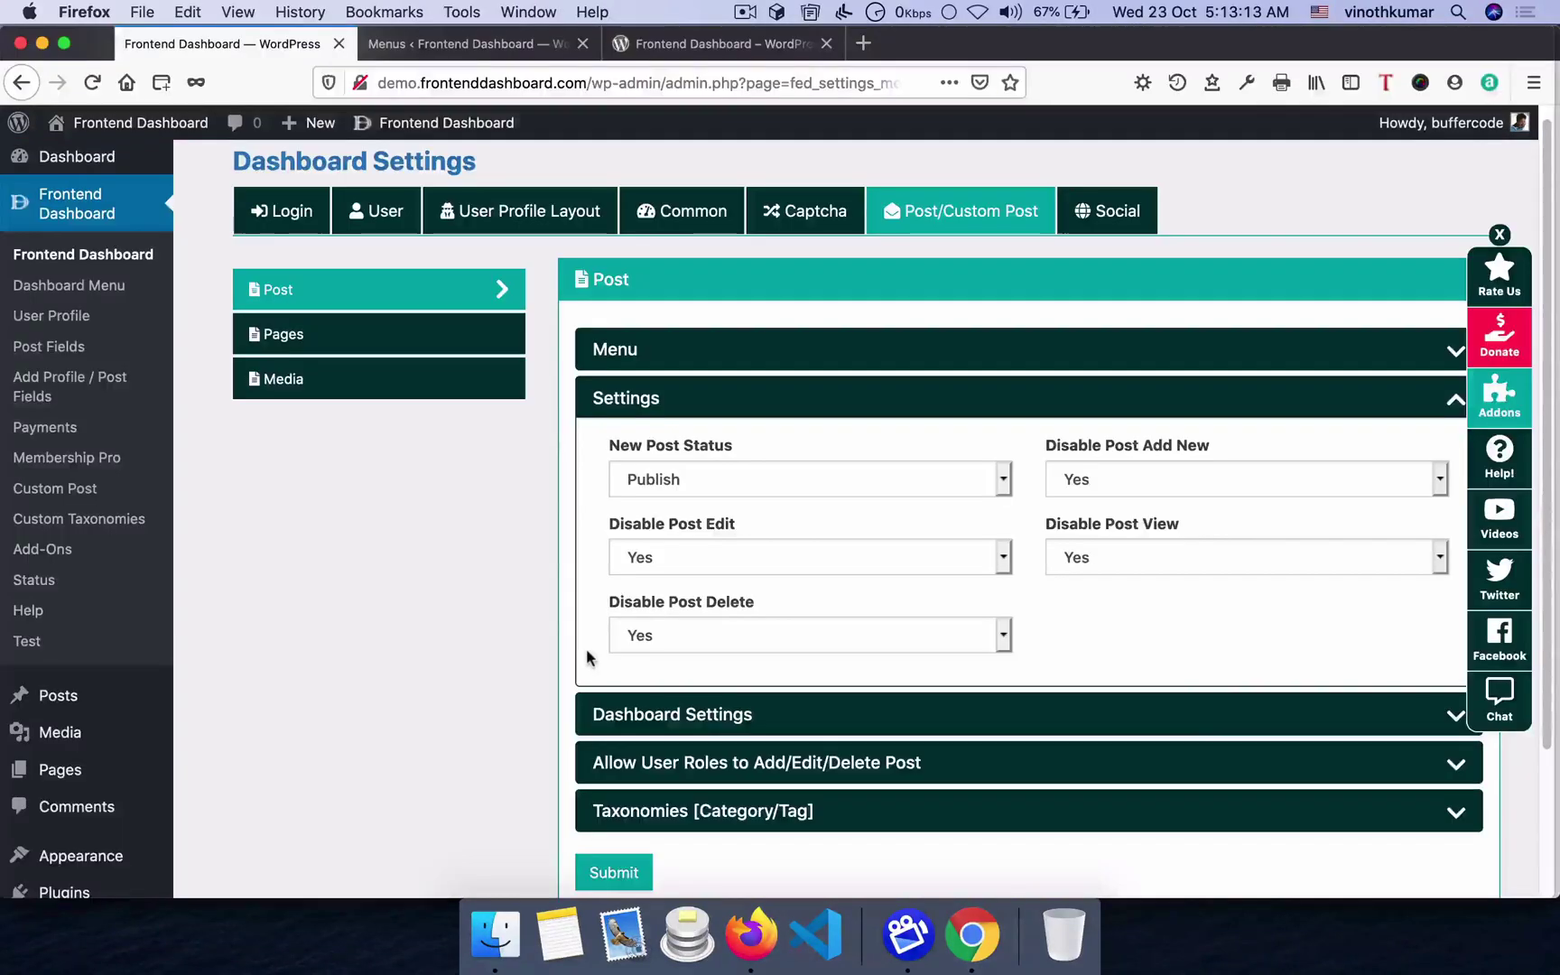
- Set Disable Post Delete, Edit, View and Add New back to No and save
{"action": "left_click", "coordinate": [745, 630]}
{"action": "left_click", "coordinate": [730, 607]}
{"action": "left_click", "coordinate": [722, 557]}
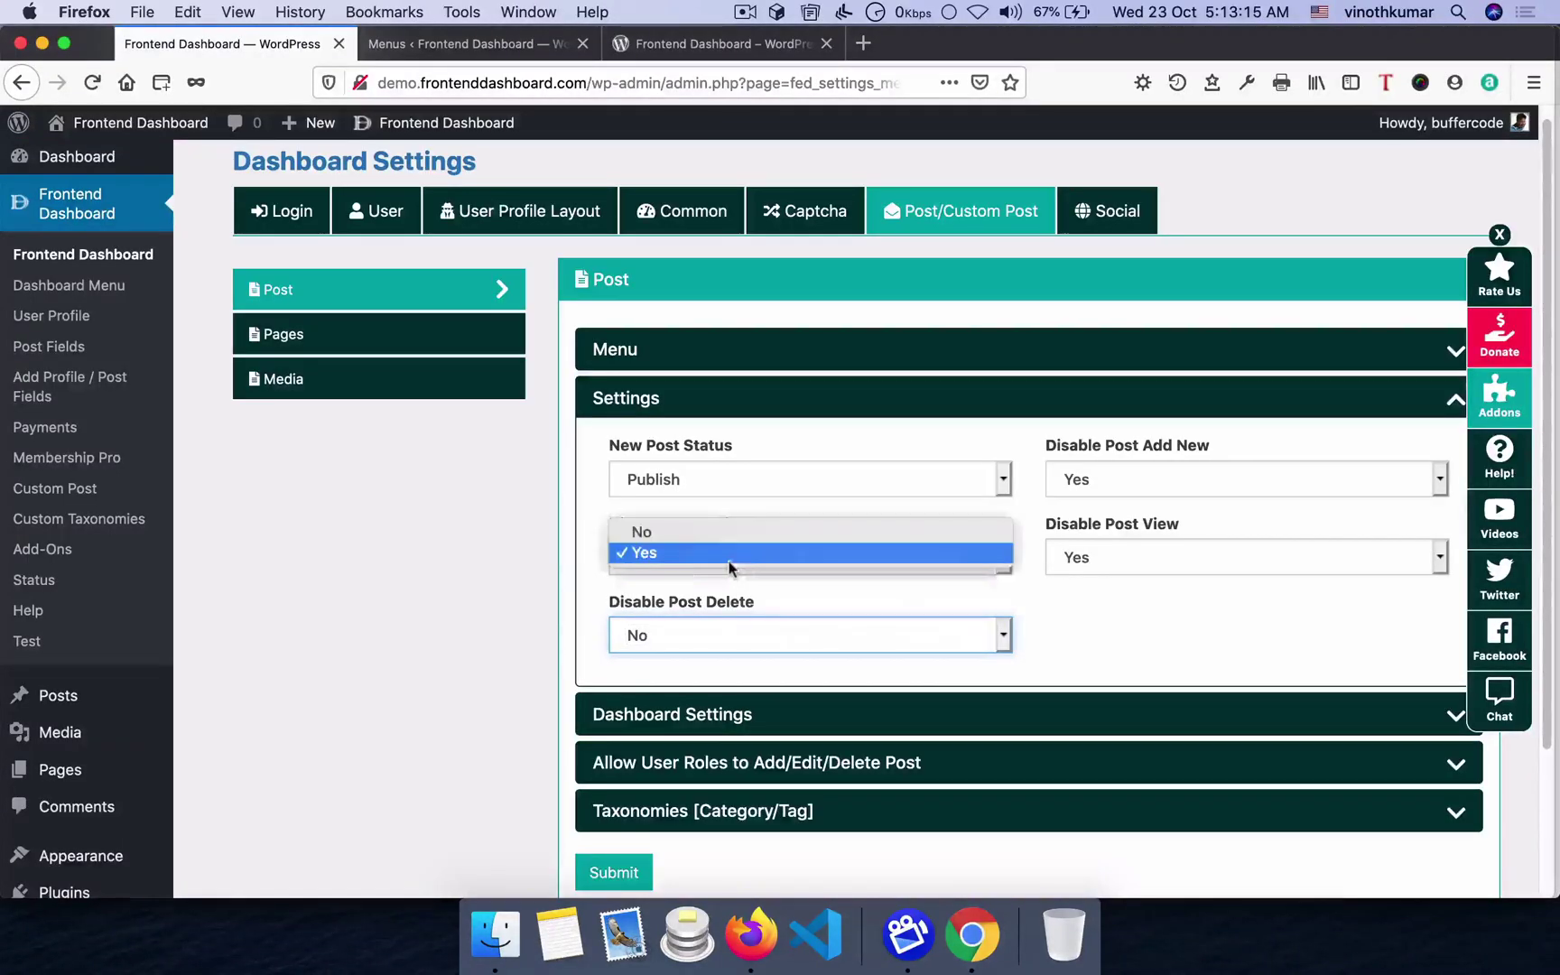
{"action": "left_click", "coordinate": [719, 532]}
{"action": "left_click", "coordinate": [1108, 557]}
{"action": "left_click", "coordinate": [1094, 534]}
{"action": "left_click", "coordinate": [1085, 481]}
{"action": "left_click", "coordinate": [1074, 453]}
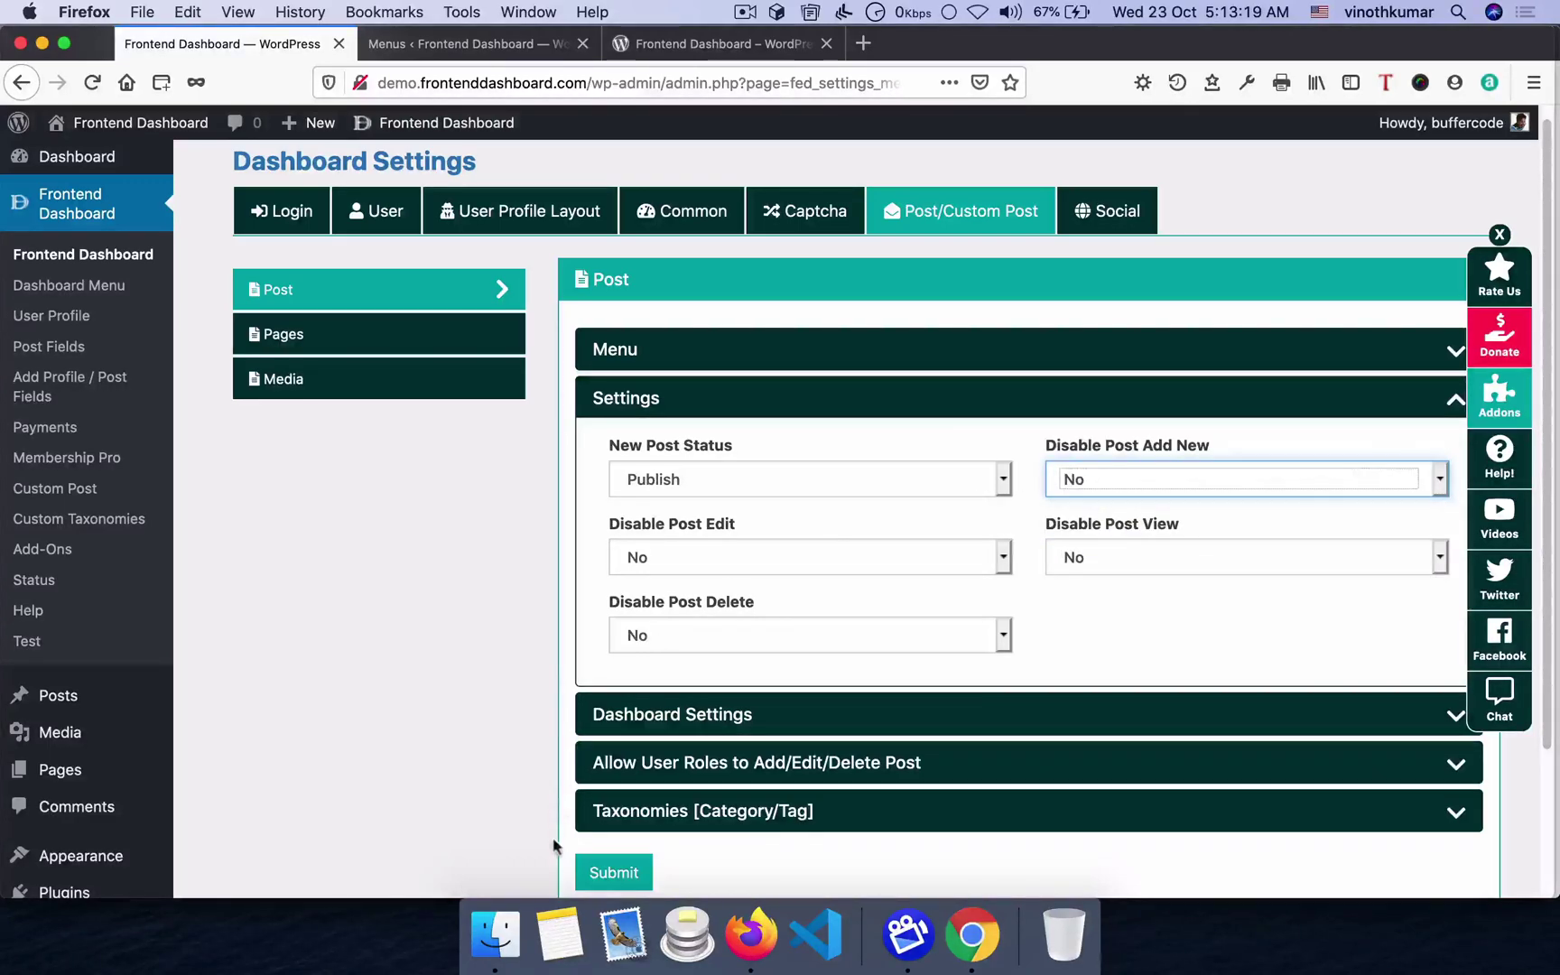
{"action": "left_click", "coordinate": [629, 872]}
{"action": "left_click", "coordinate": [779, 646]}
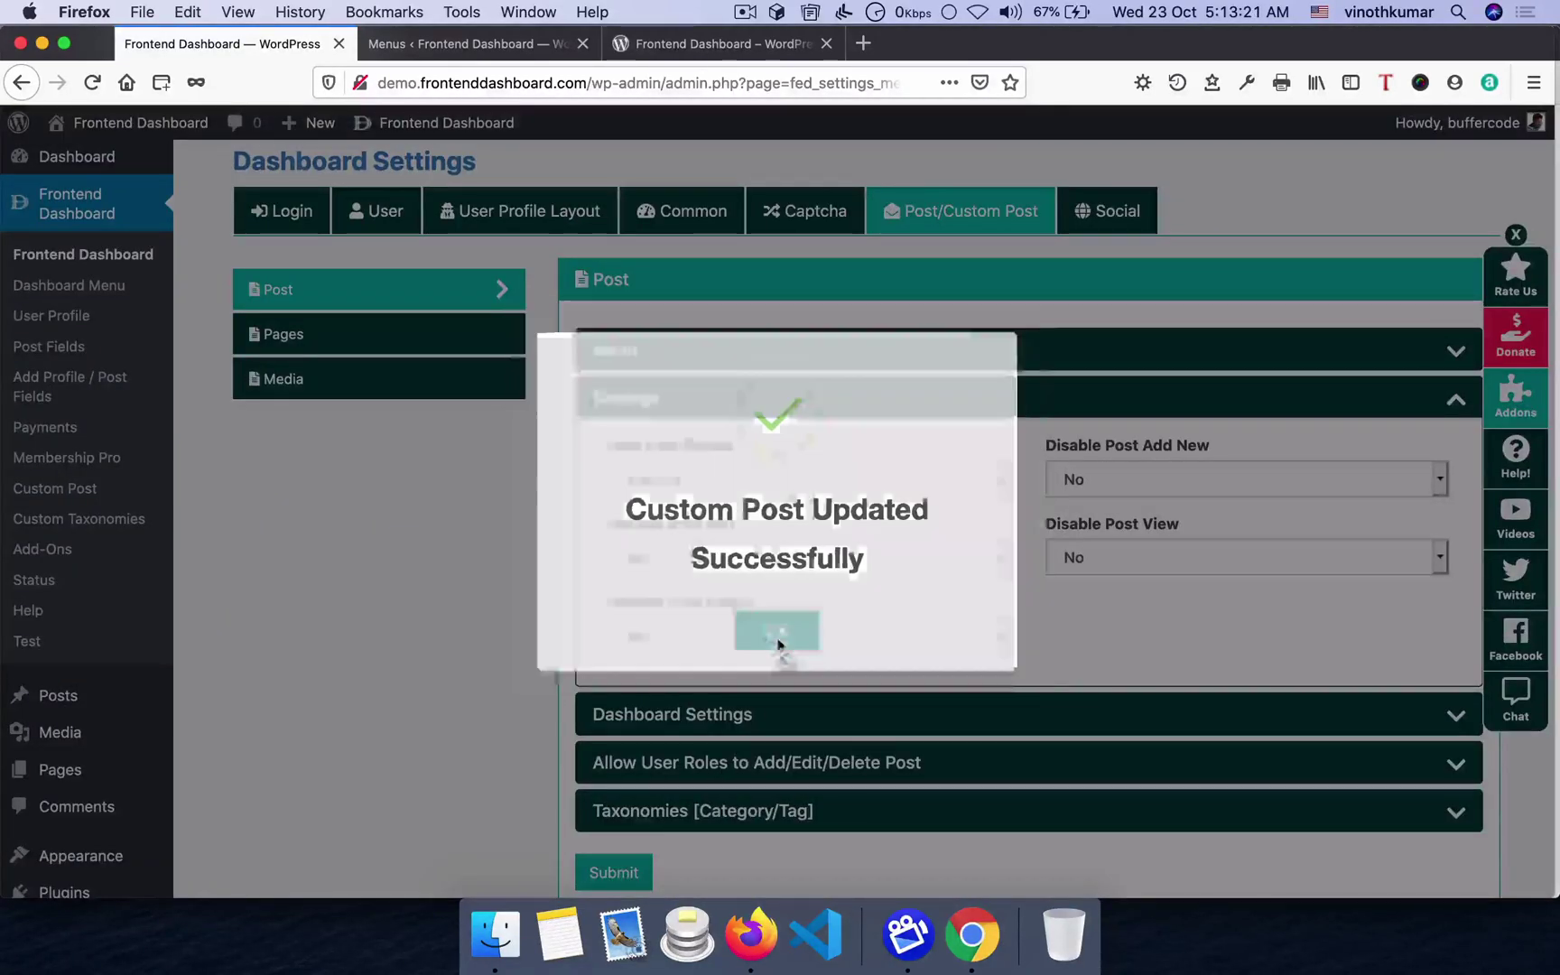
{"action": "left_click", "coordinate": [623, 354]}
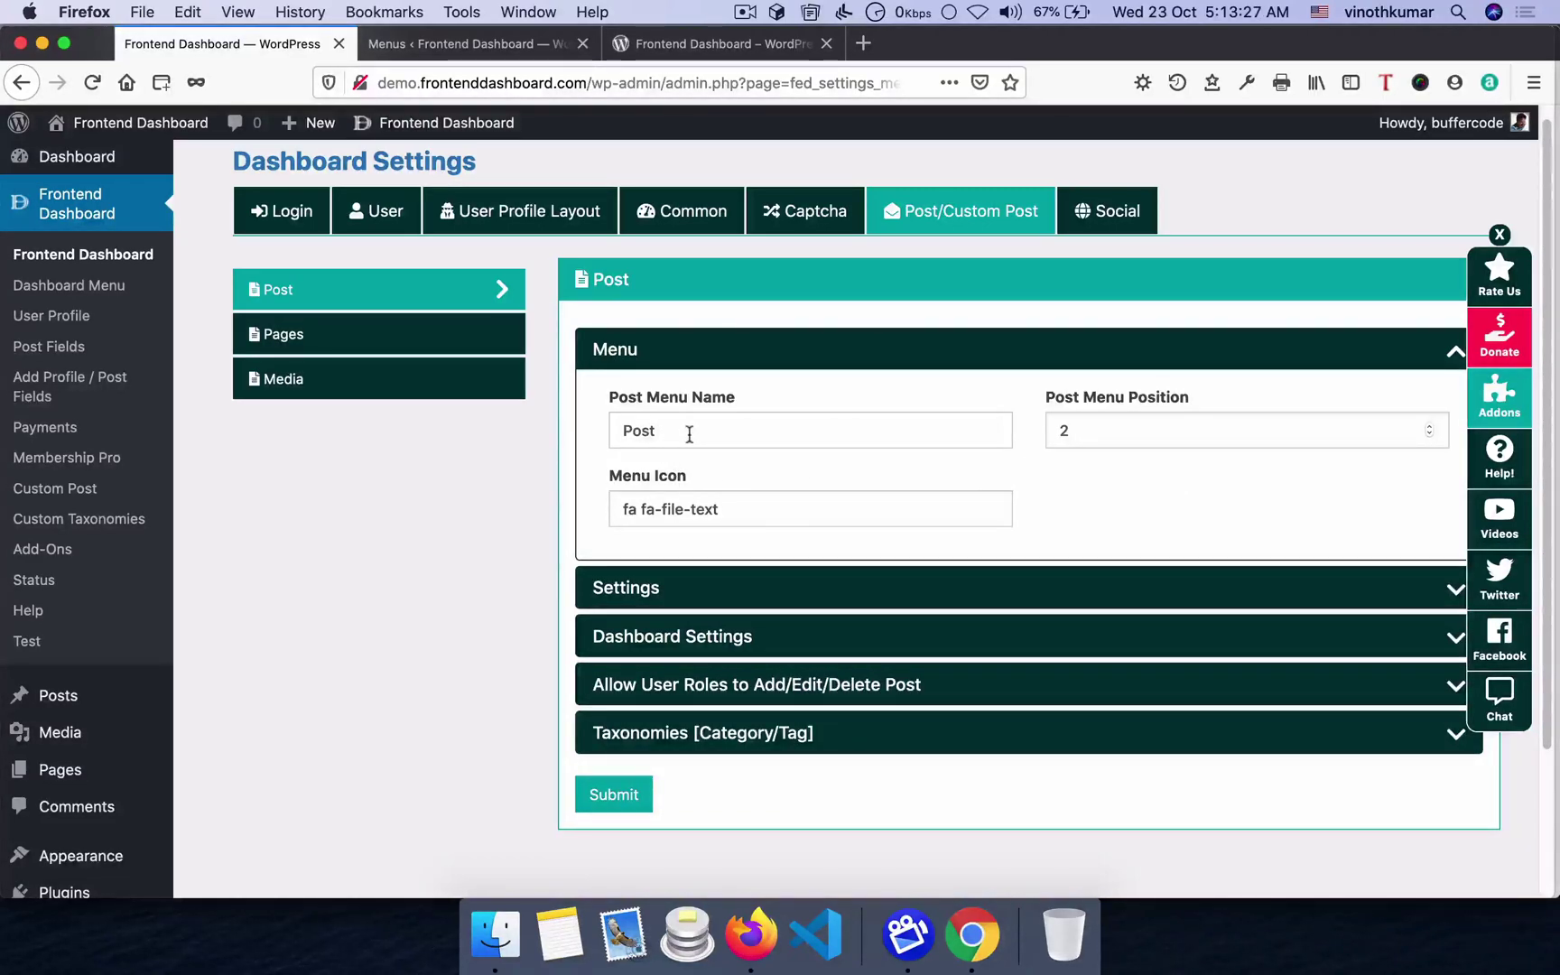
- Leave the post menu icon unchanged and go to the Dashboard Menu settings page
{"action": "left_click", "coordinate": [735, 509]}
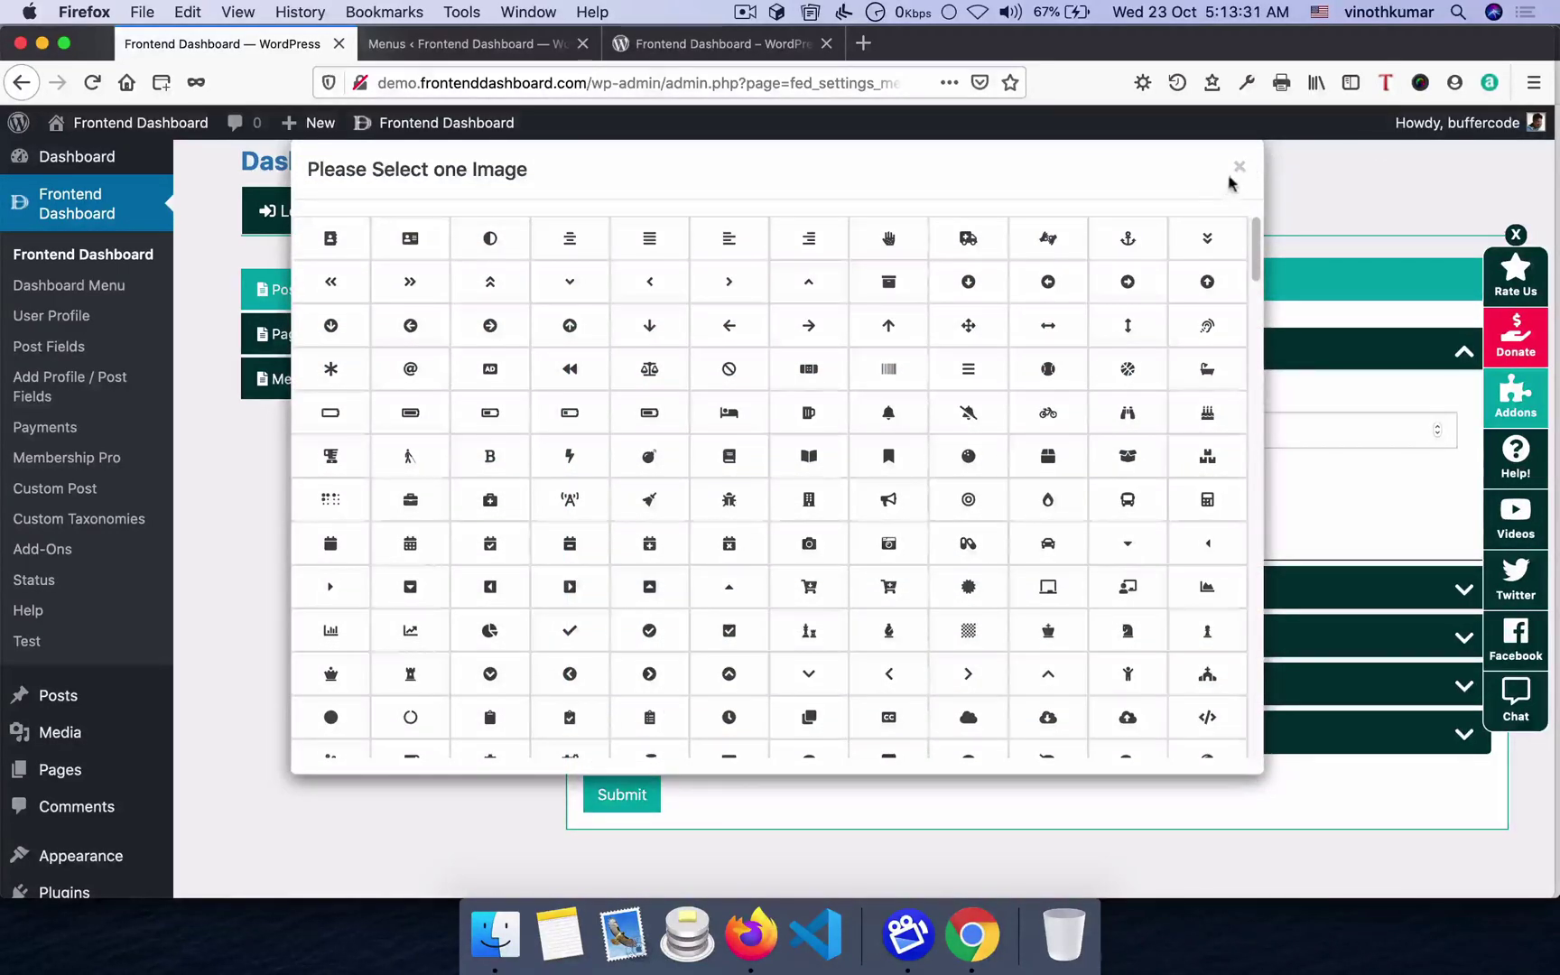
{"action": "left_click", "coordinate": [1237, 167]}
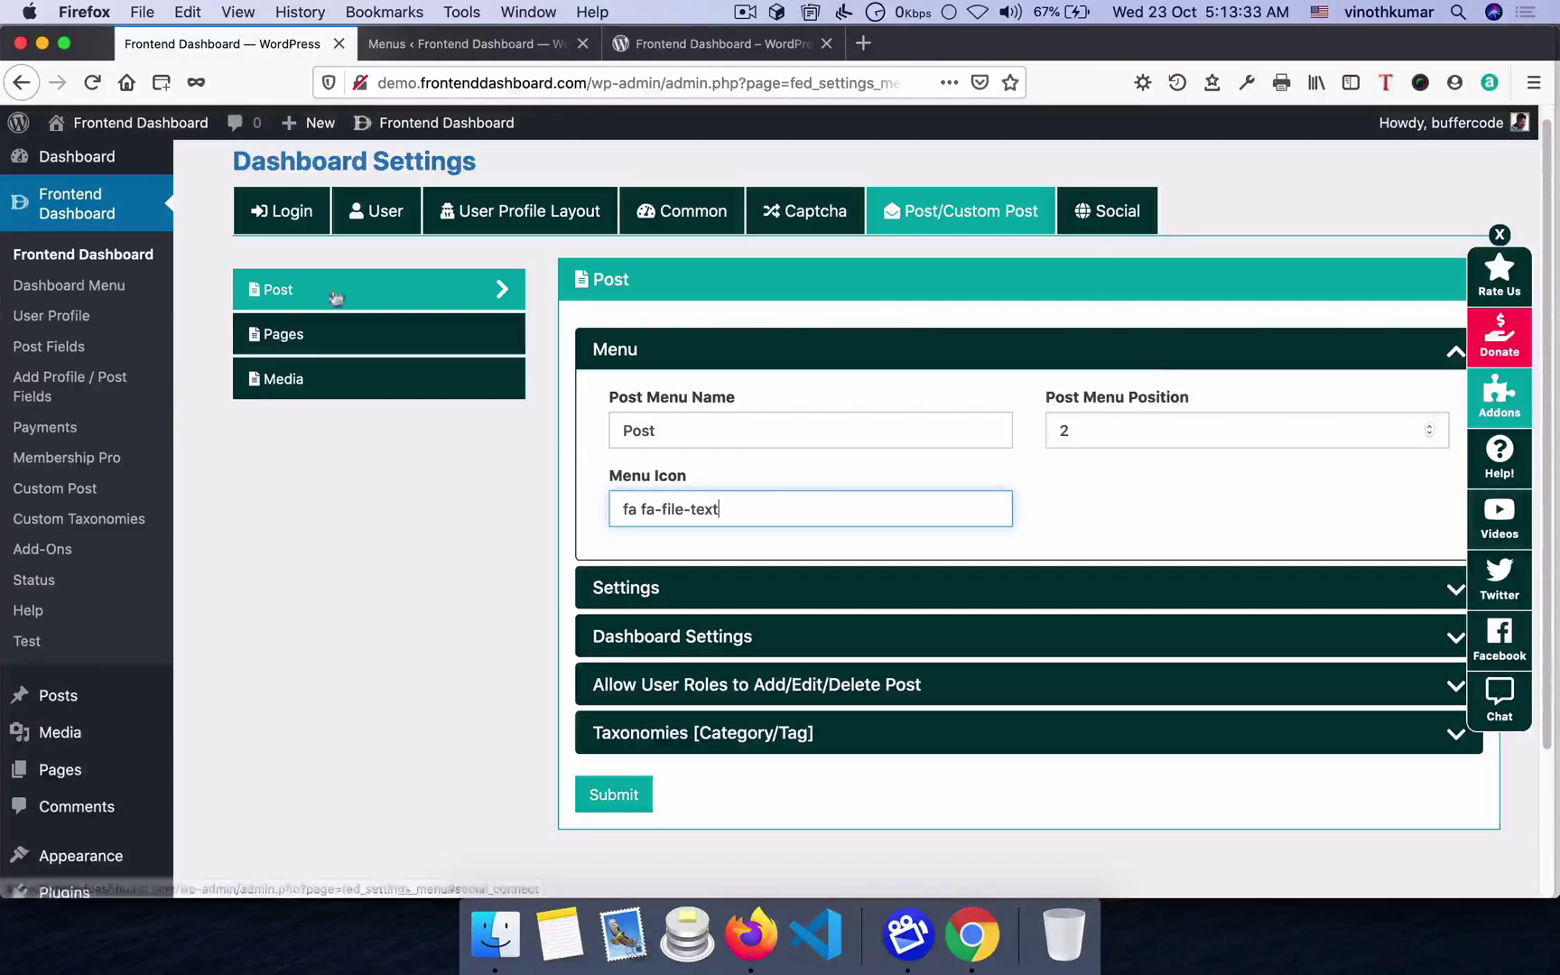
{"action": "left_click", "coordinate": [90, 288]}
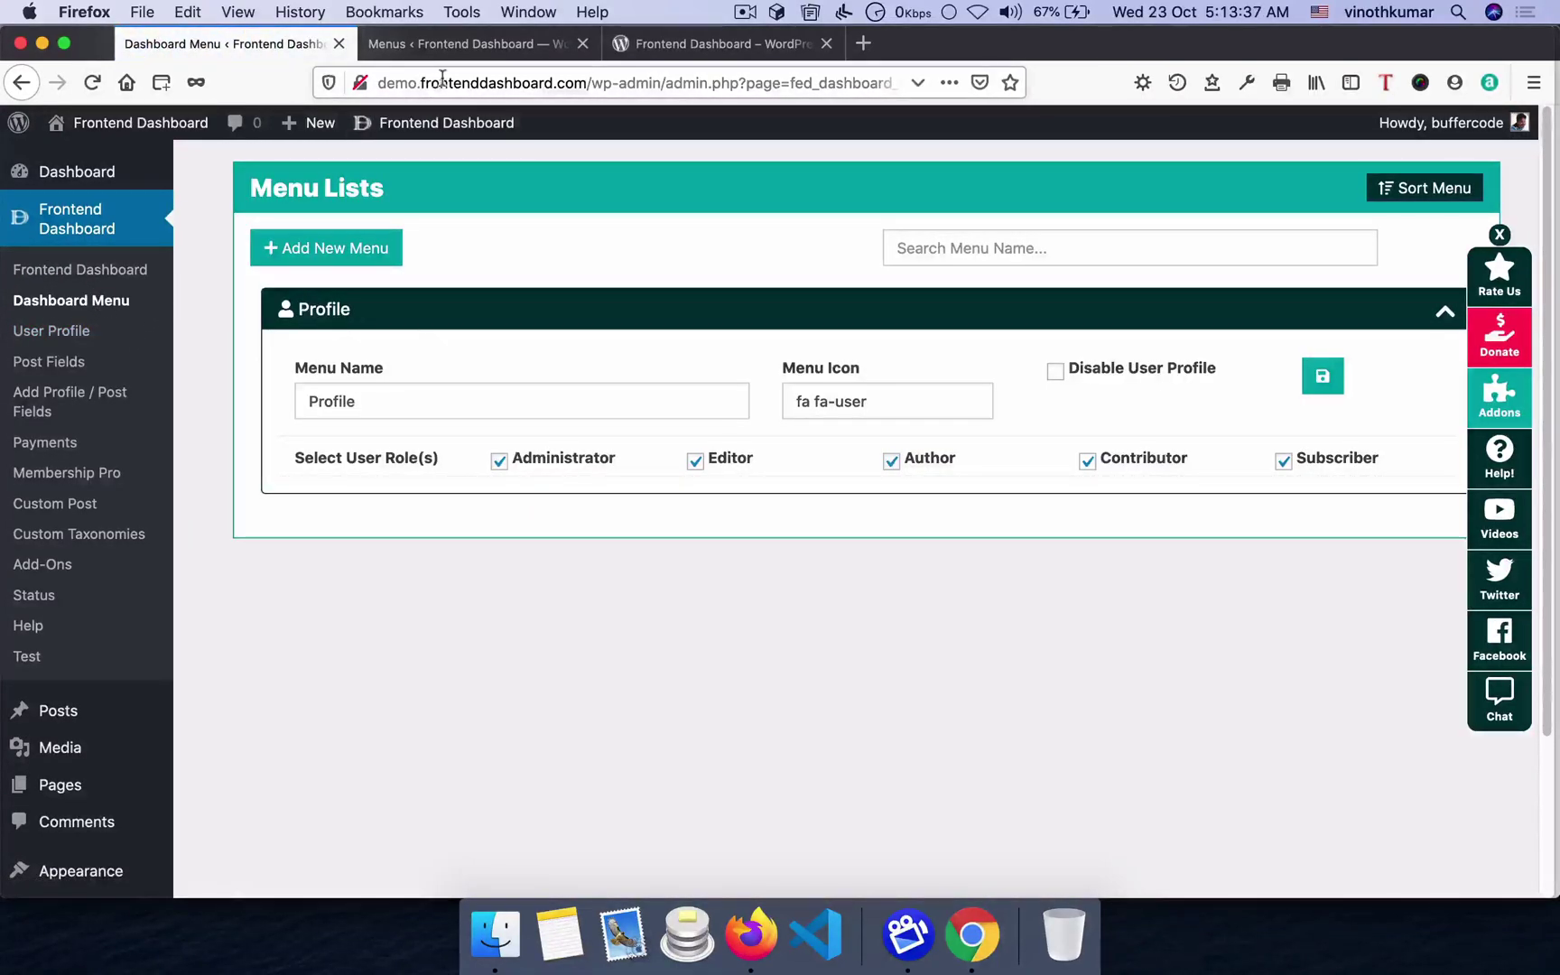
- Close the theme Menus page and return to the Dashboard Menu list showing Profile
{"action": "left_click", "coordinate": [457, 50]}
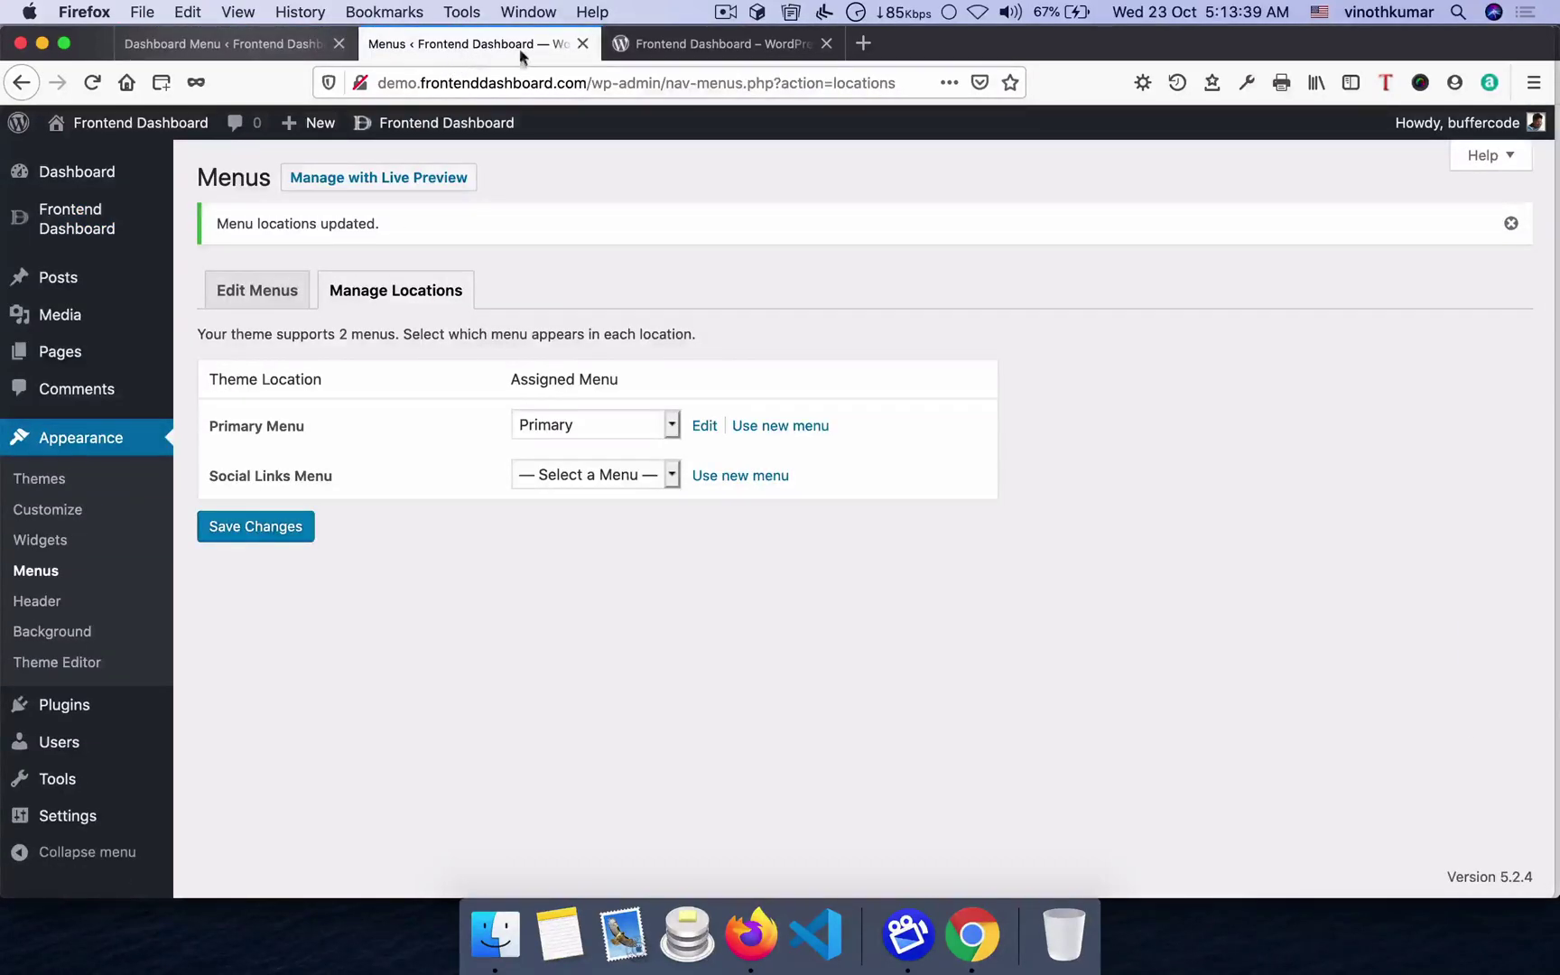
{"action": "left_click", "coordinate": [583, 45]}
{"action": "key", "text": "super+Tab"}
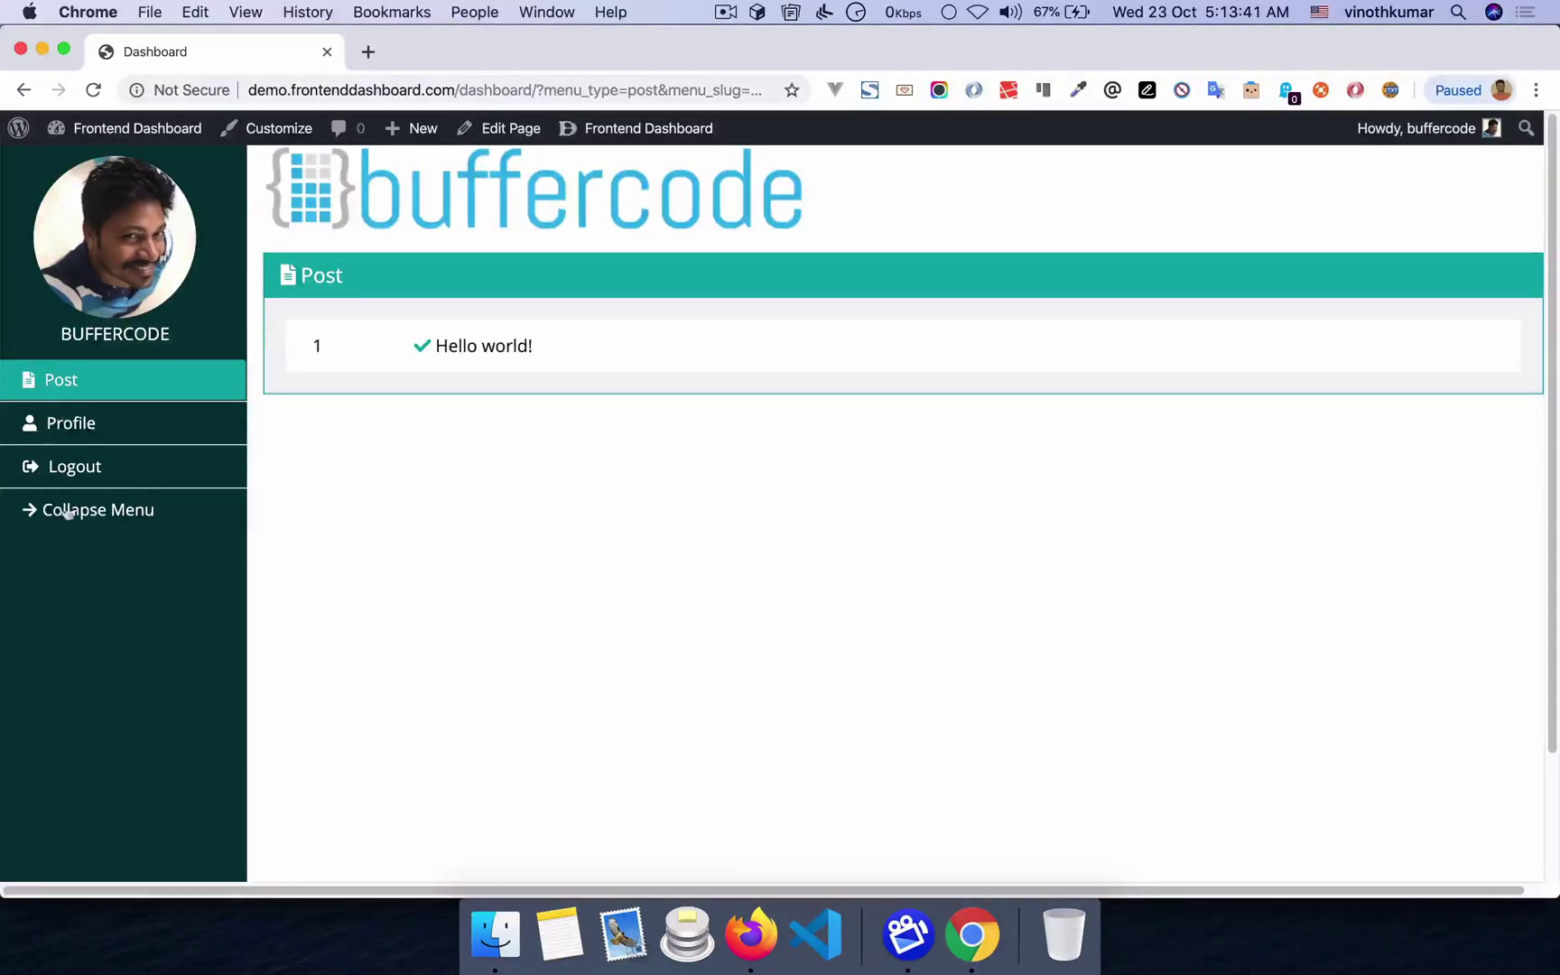
{"action": "key", "text": "super+Tab"}
{"action": "key", "text": "super+Tab"}
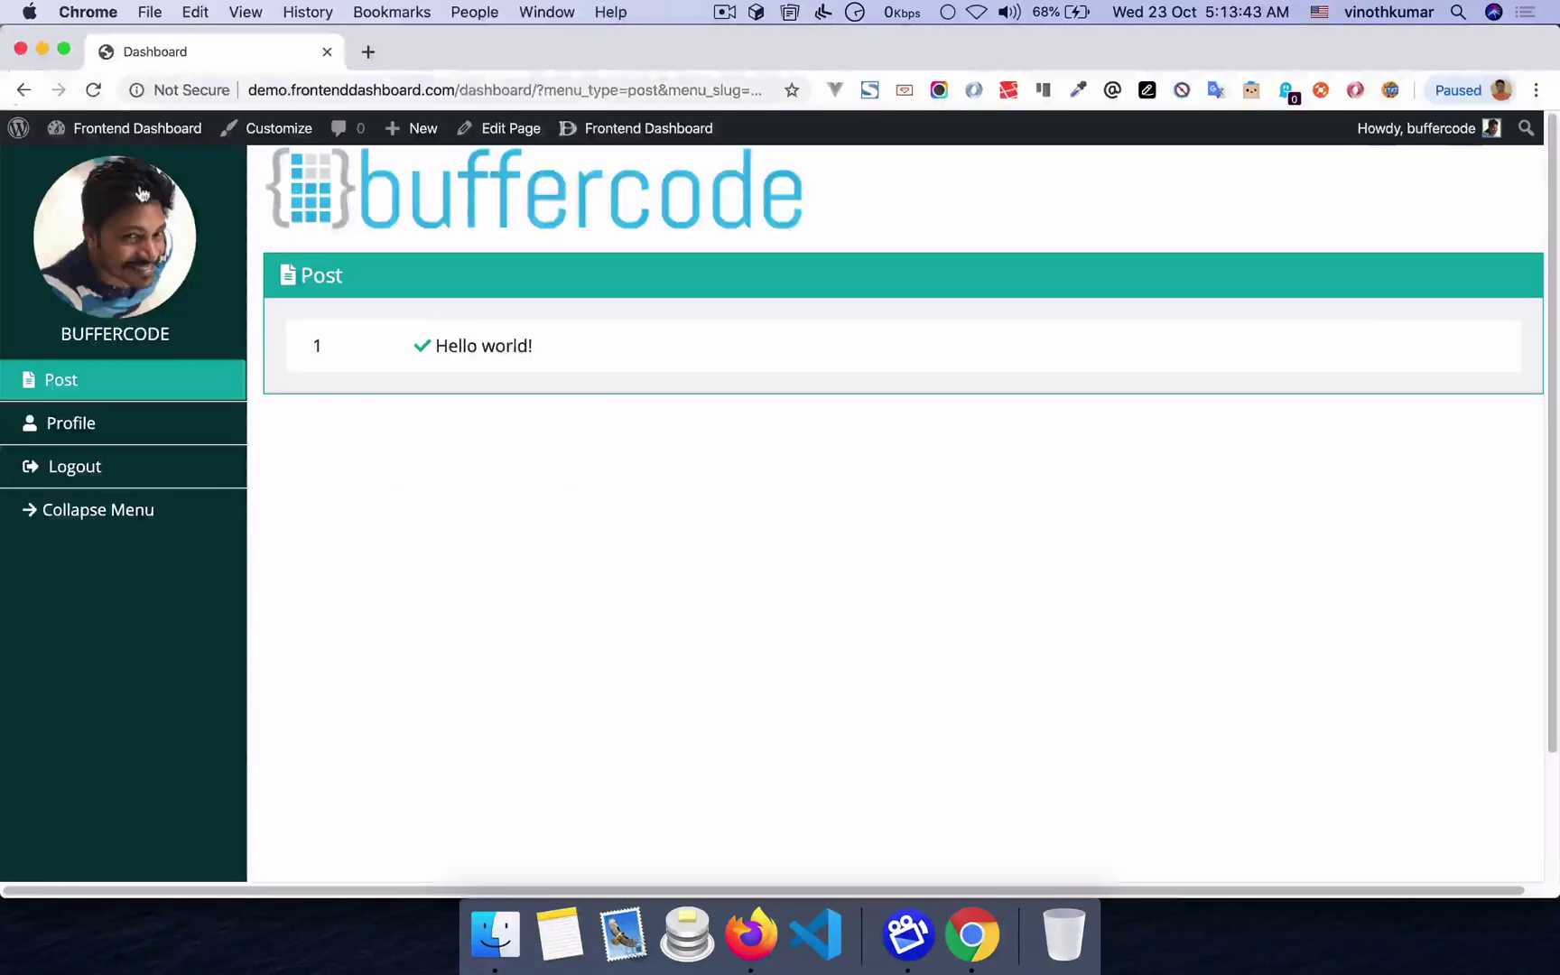
{"action": "key", "text": "super+Tab"}
{"action": "key", "text": "ctrl+shift+Tab"}
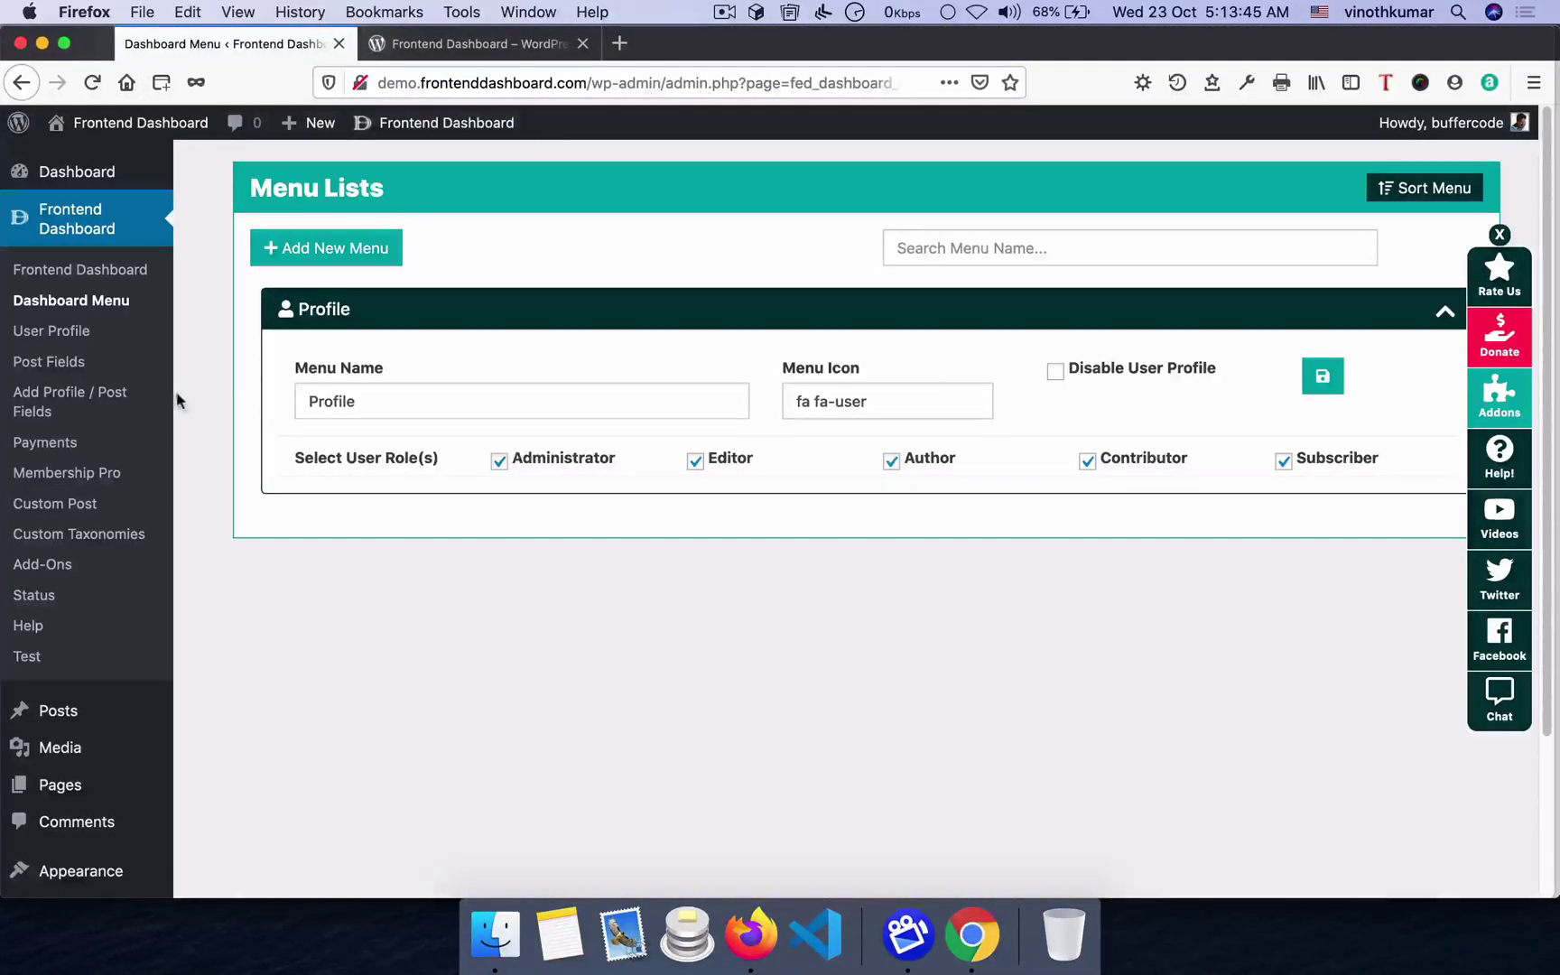
- Start a new dashboard menu named Address, giving slug address
{"action": "left_click", "coordinate": [339, 256]}
{"action": "left_click", "coordinate": [358, 289]}
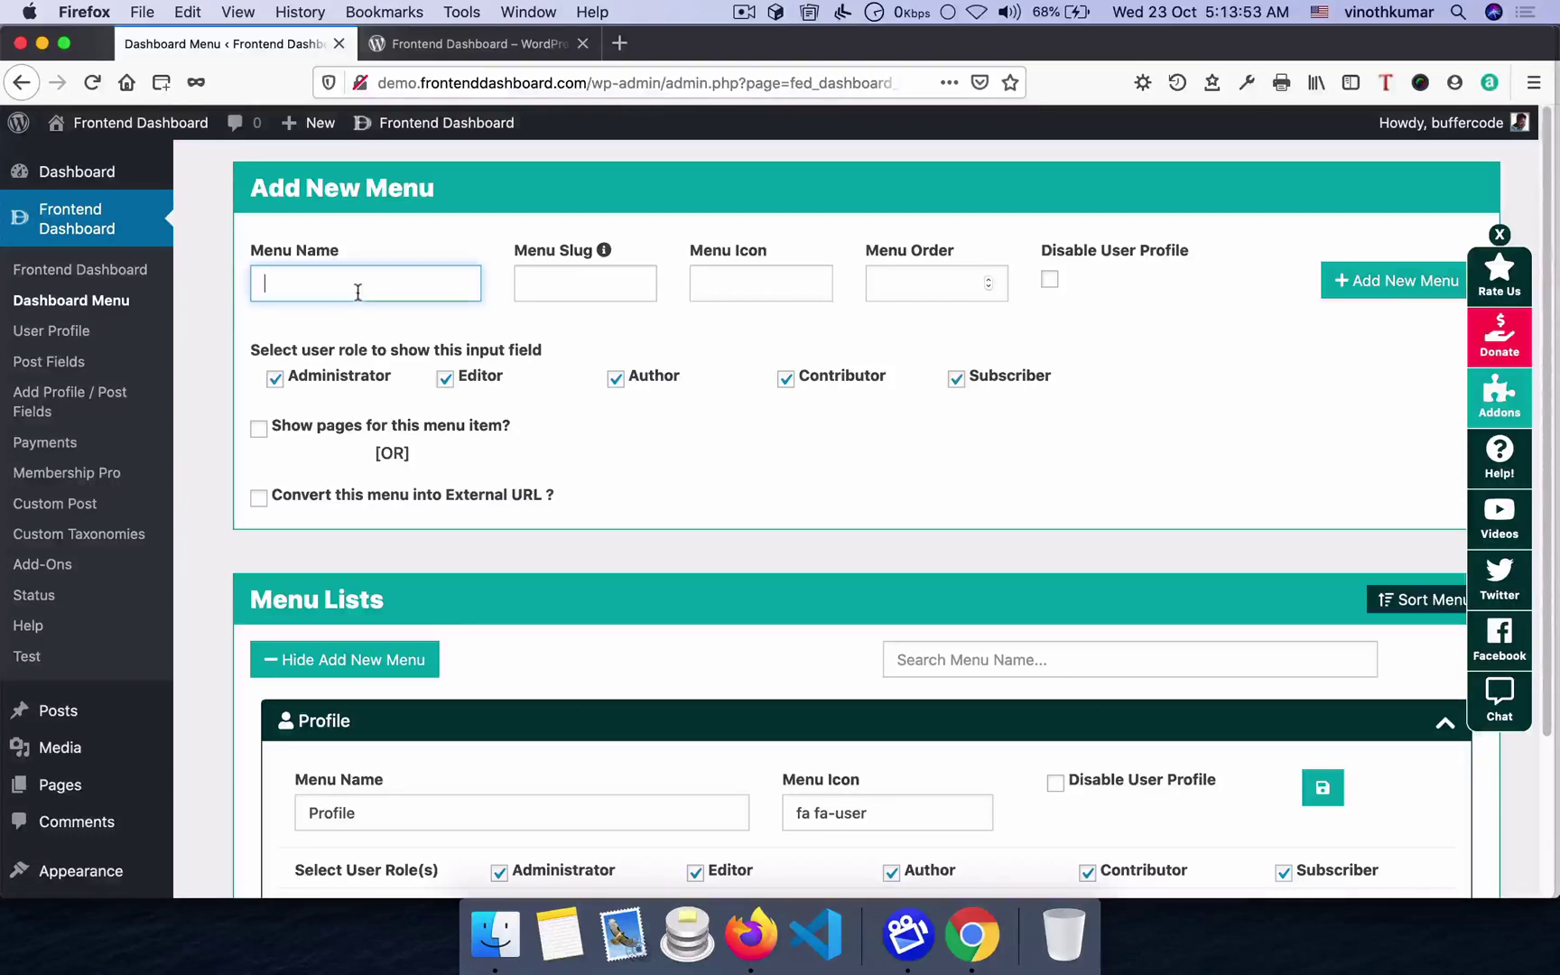
{"action": "type", "text": "tom Profi"}
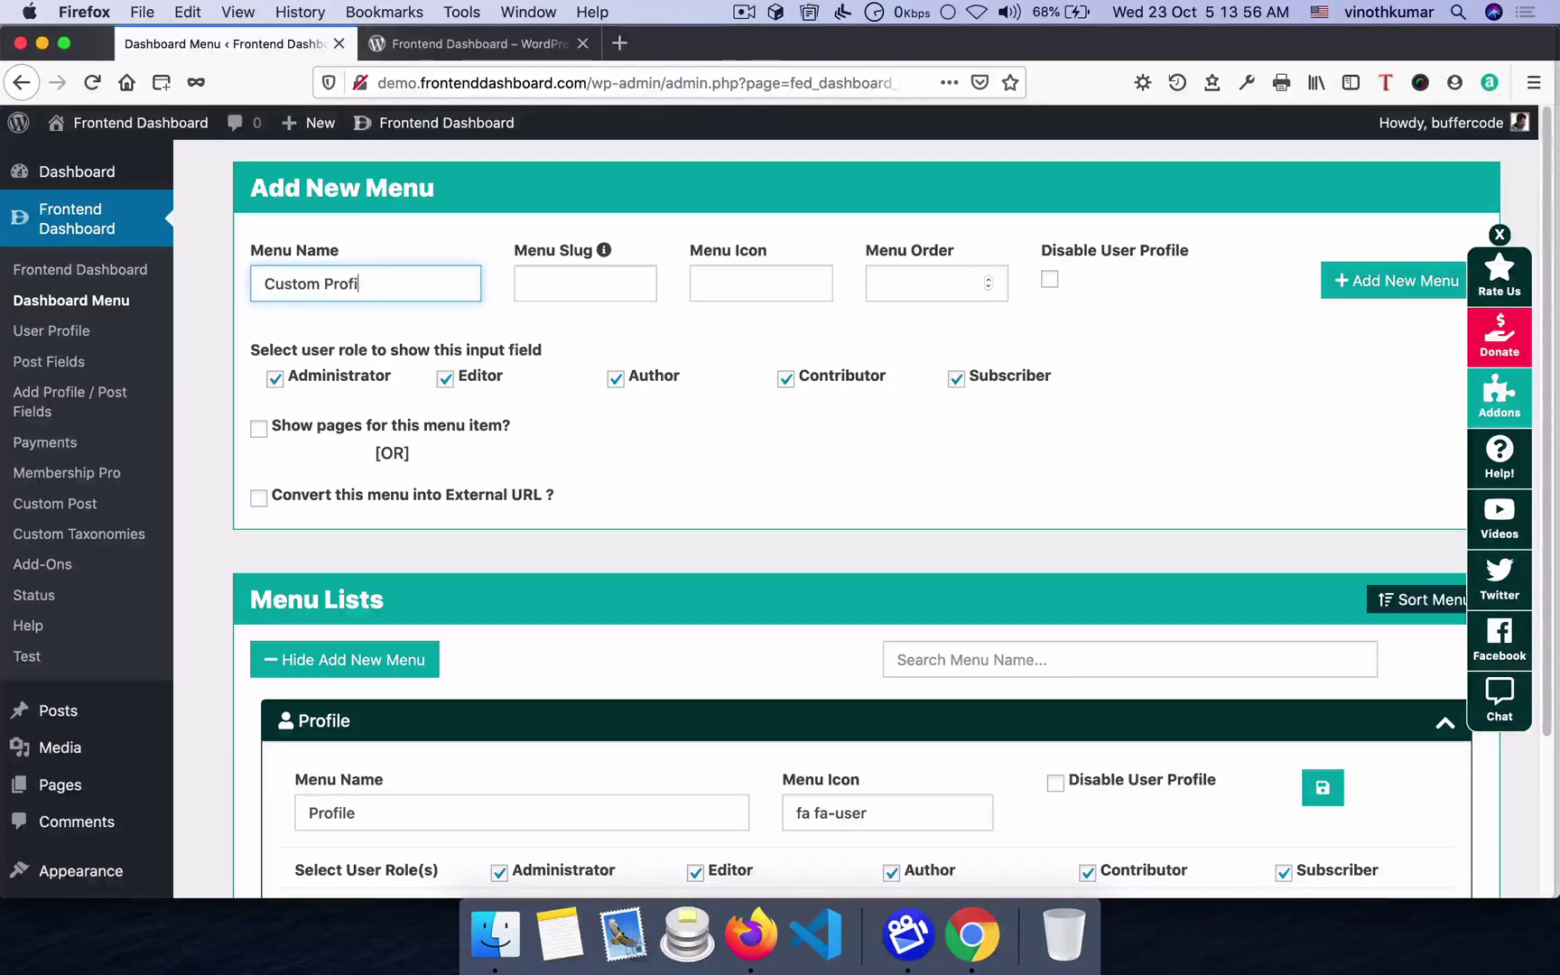
{"action": "key", "text": "super+a"}
{"action": "type", "text": "Address"}
{"action": "left_click", "coordinate": [604, 250]}
{"action": "left_click", "coordinate": [575, 278]}
- Give the Address menu the fas fa-book-open icon and menu order 2
{"action": "left_click", "coordinate": [782, 283]}
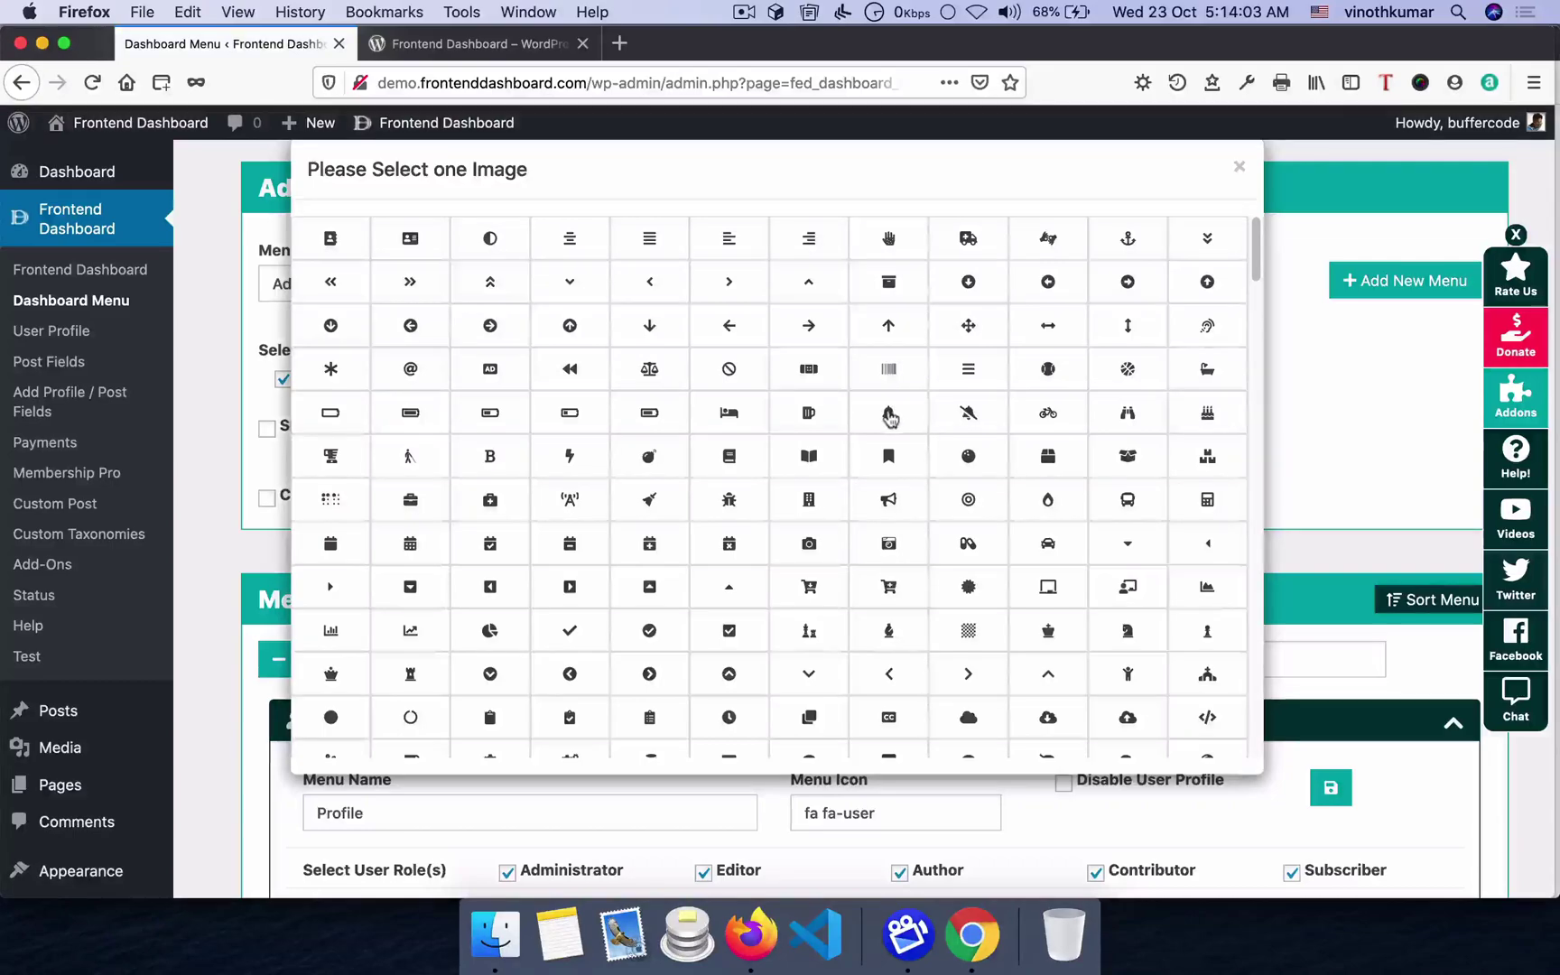
{"action": "left_click", "coordinate": [809, 476]}
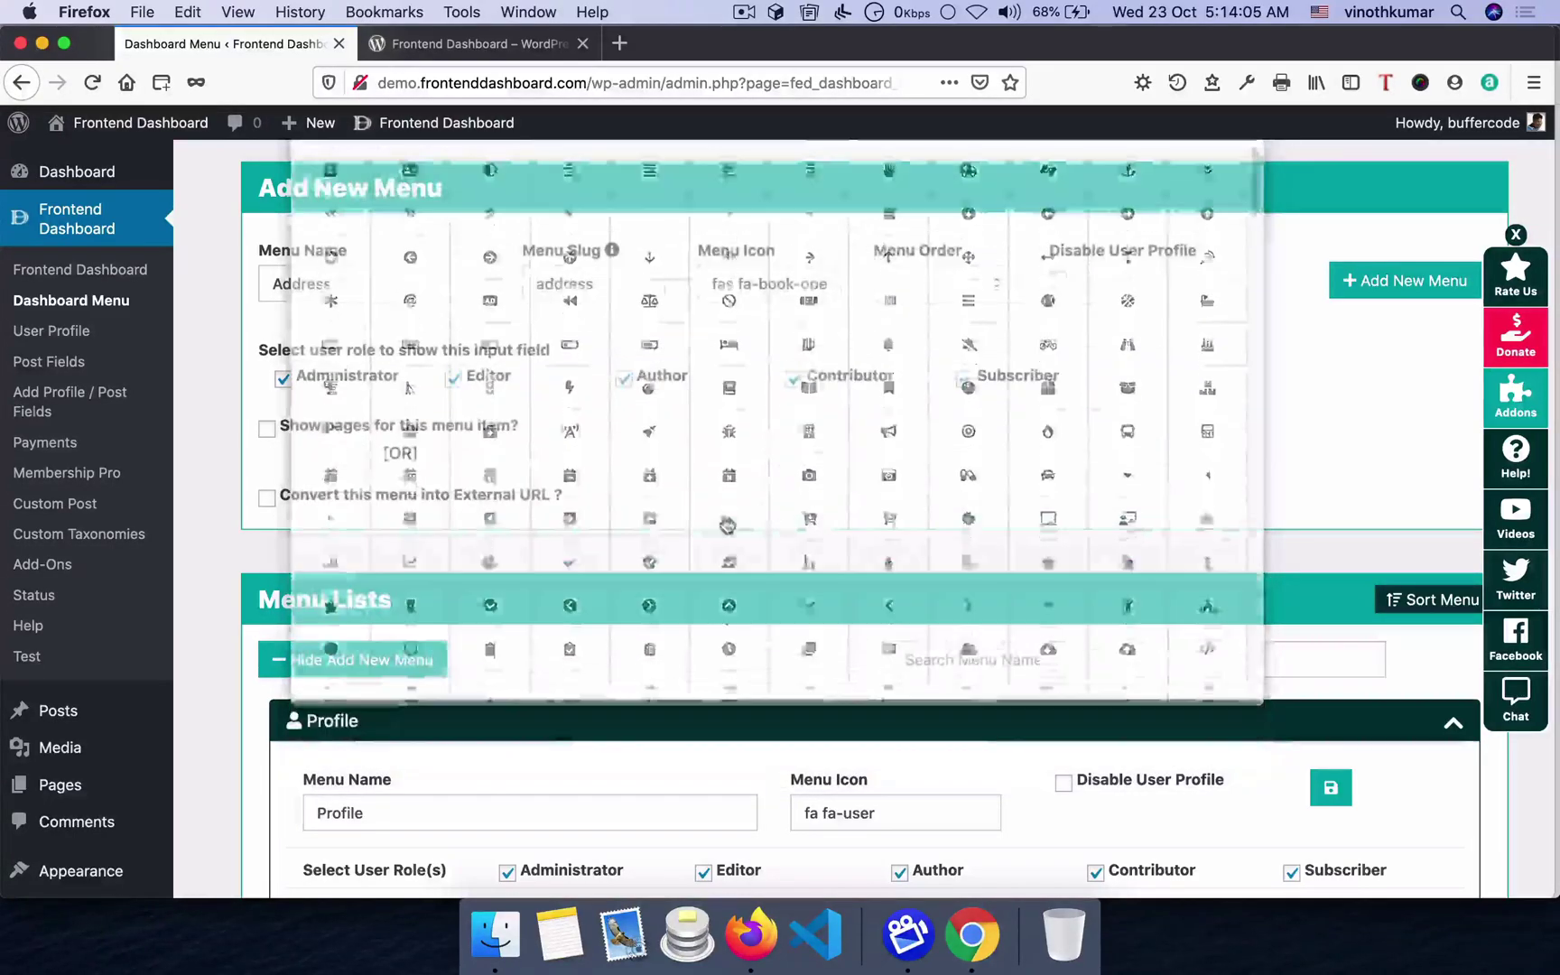
{"action": "left_click", "coordinate": [922, 284]}
{"action": "type", "text": "2"}
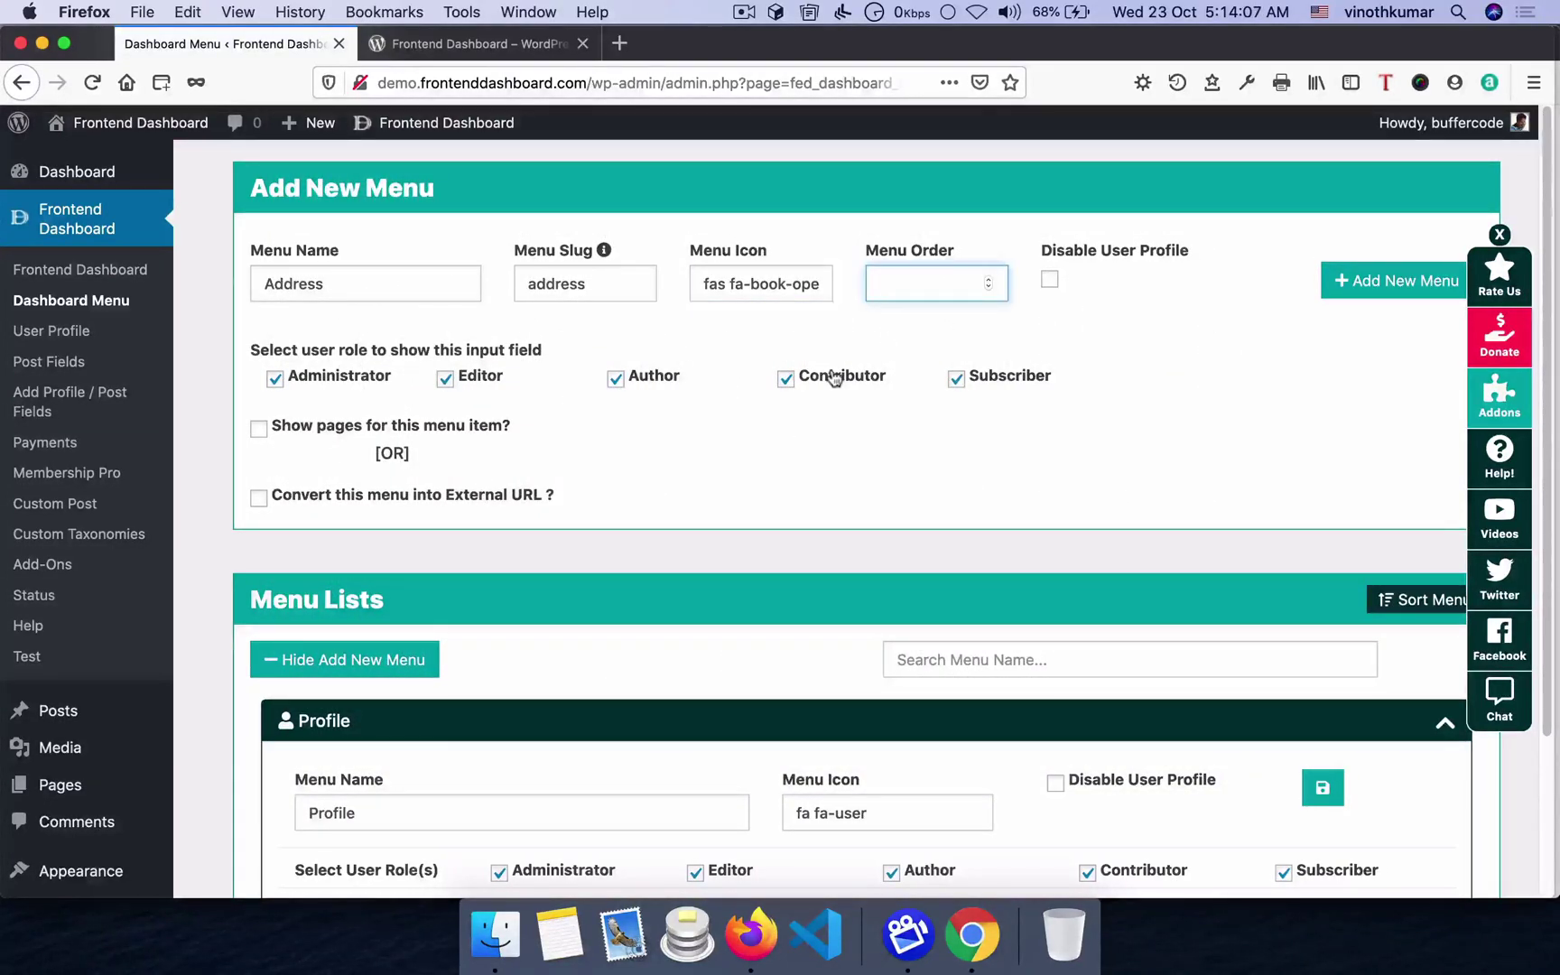
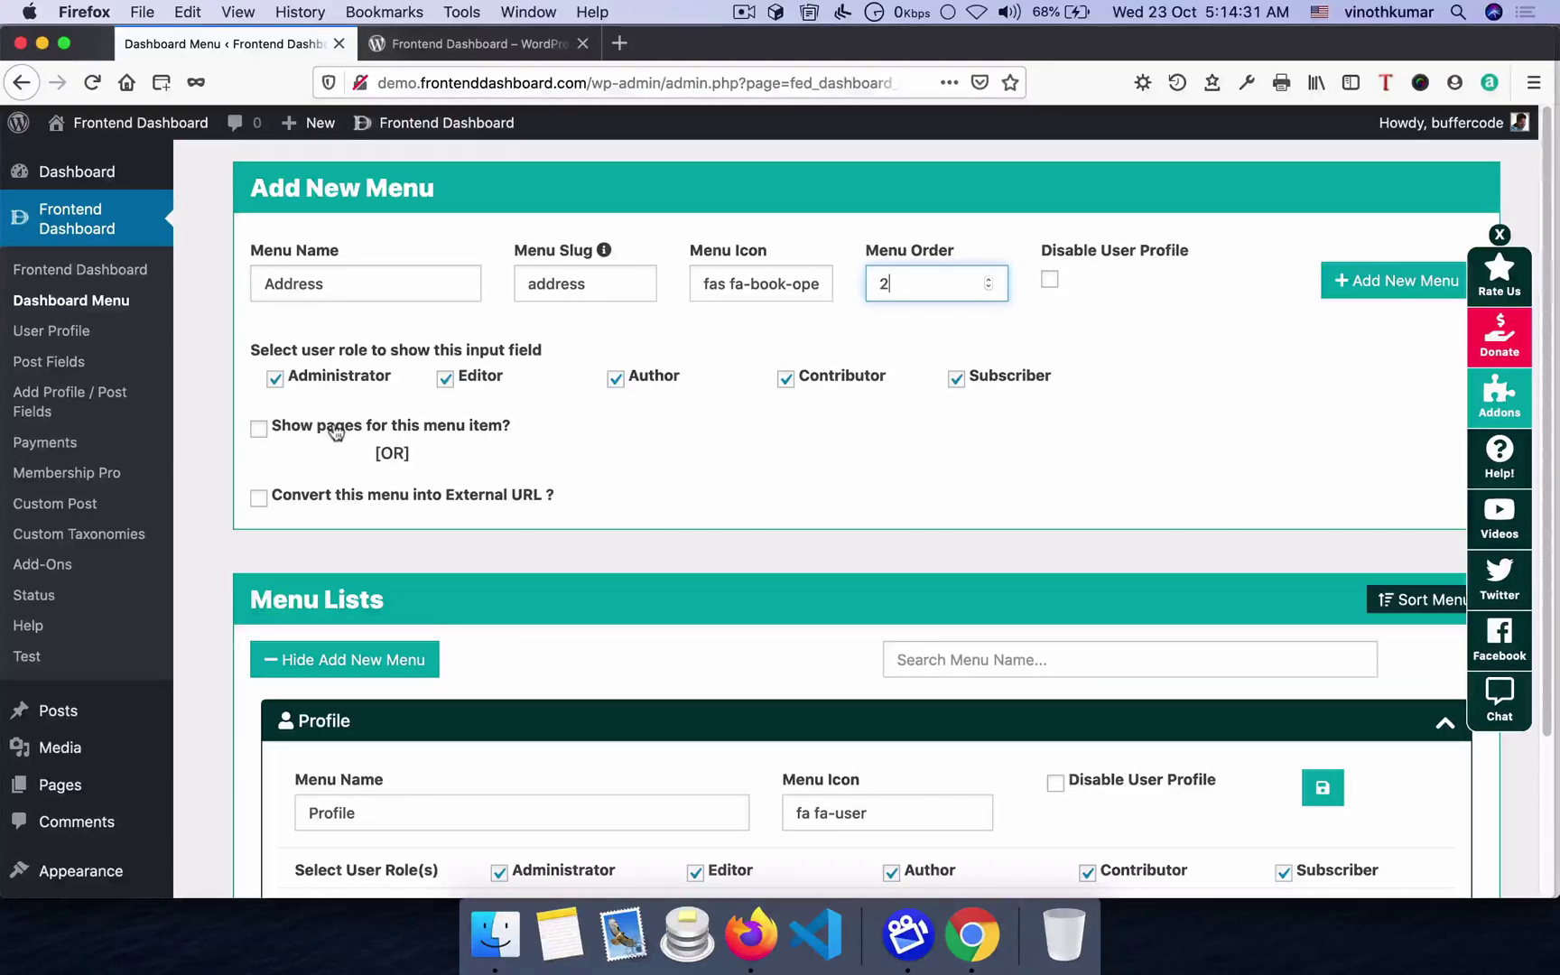
- Leave the Address menu unlinked to any page and save it, dismissing the success message
{"action": "left_click", "coordinate": [336, 433]}
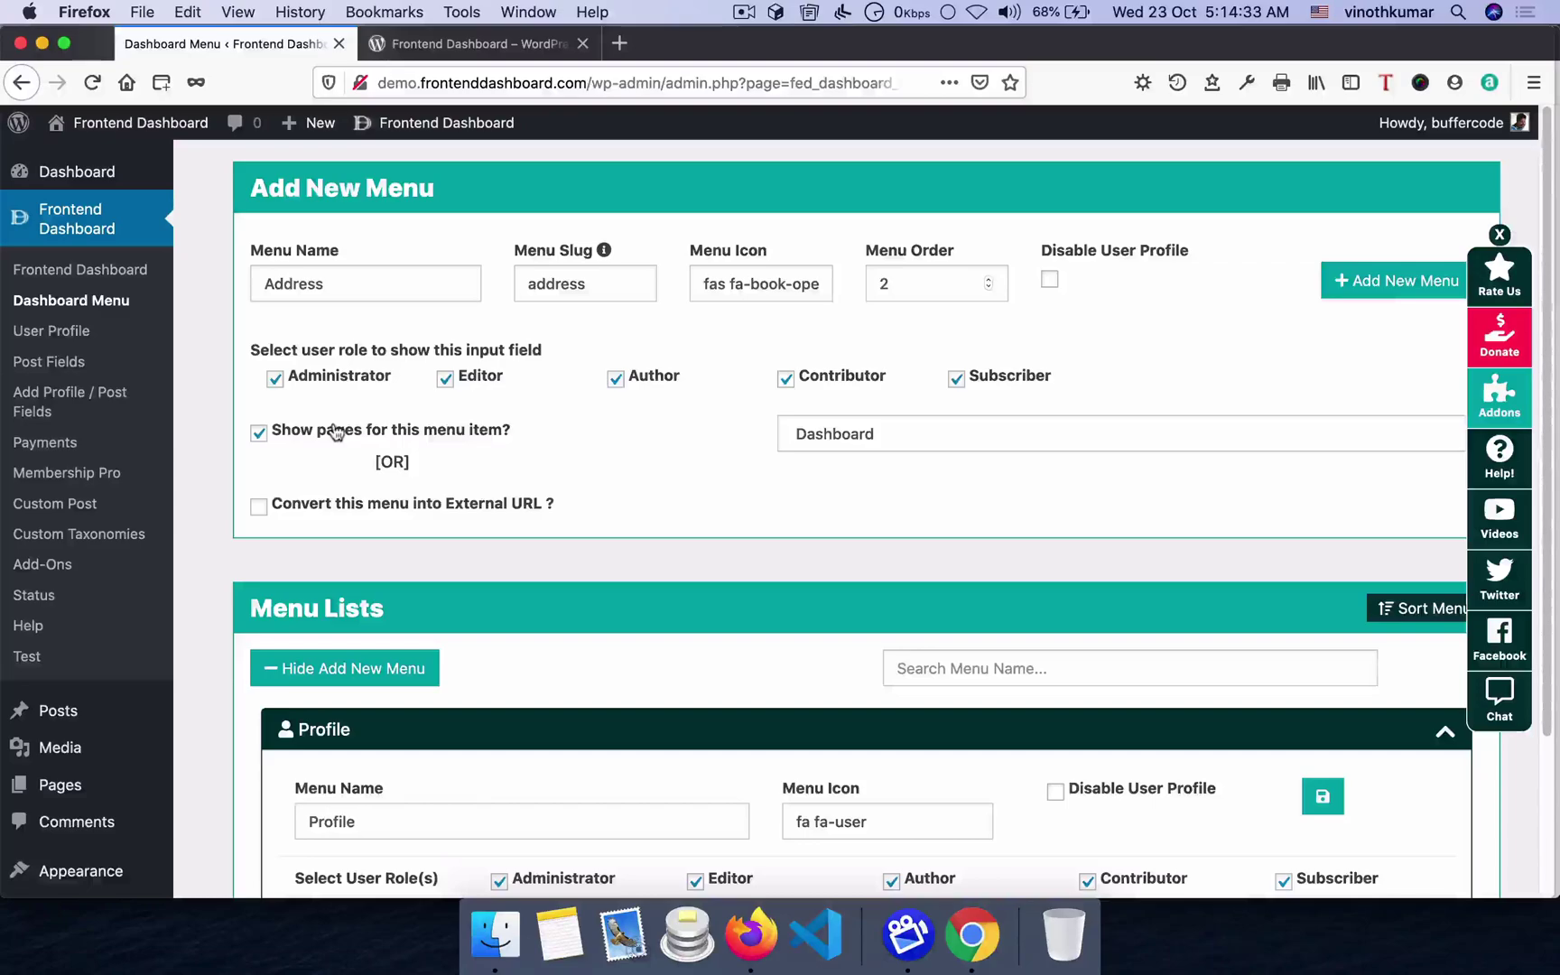
{"action": "left_click", "coordinate": [869, 443]}
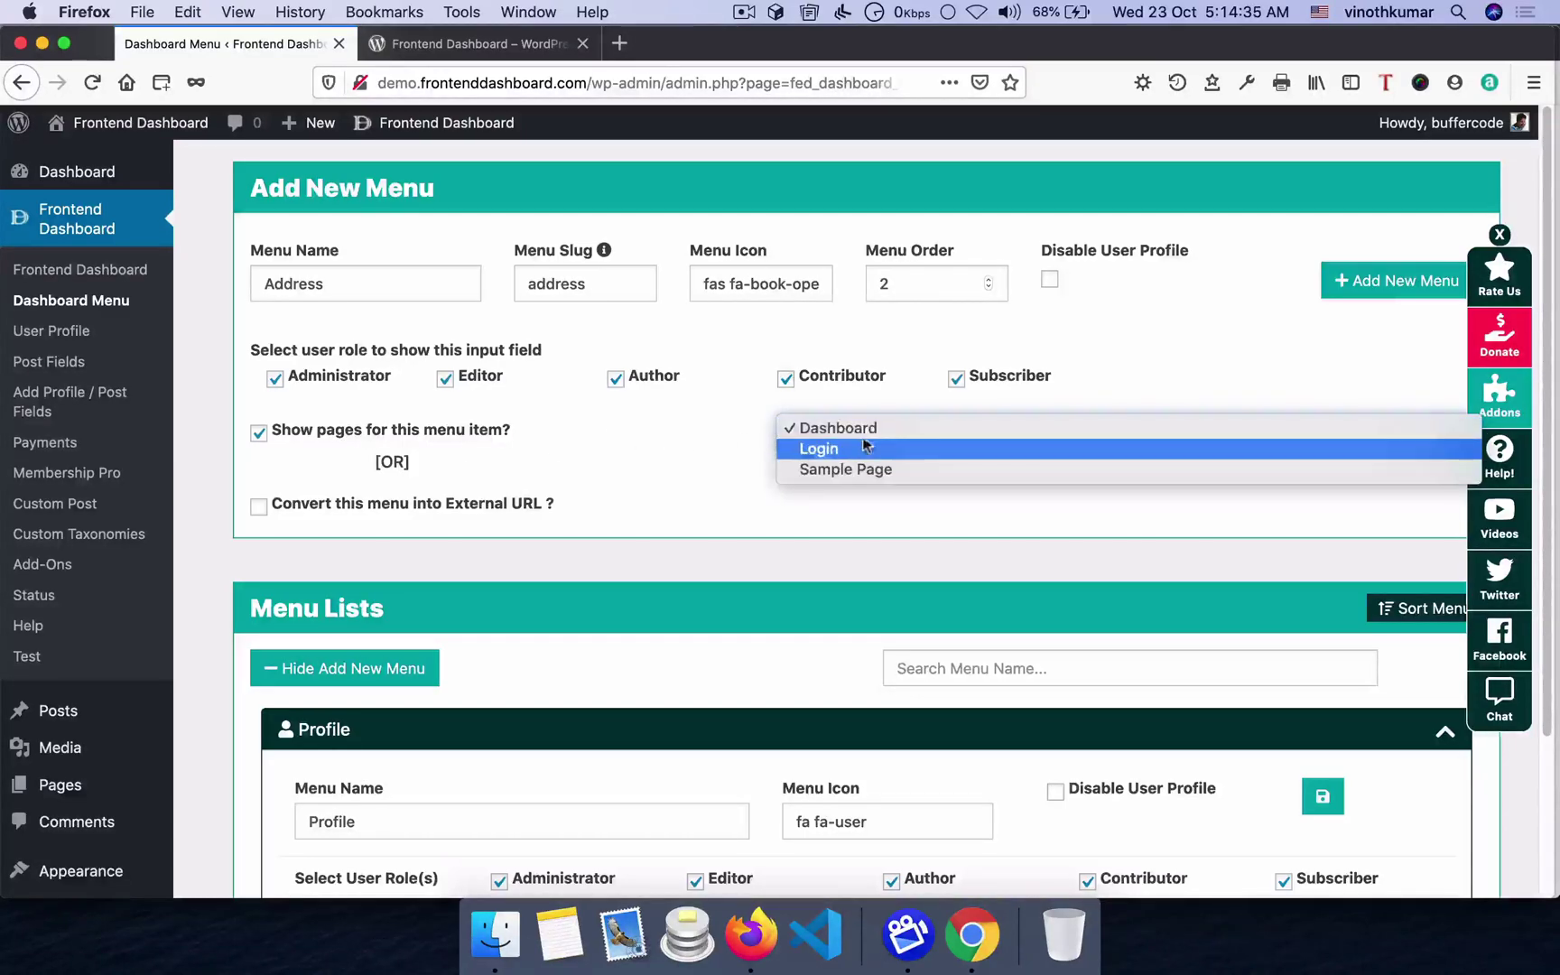
{"action": "left_click", "coordinate": [258, 433]}
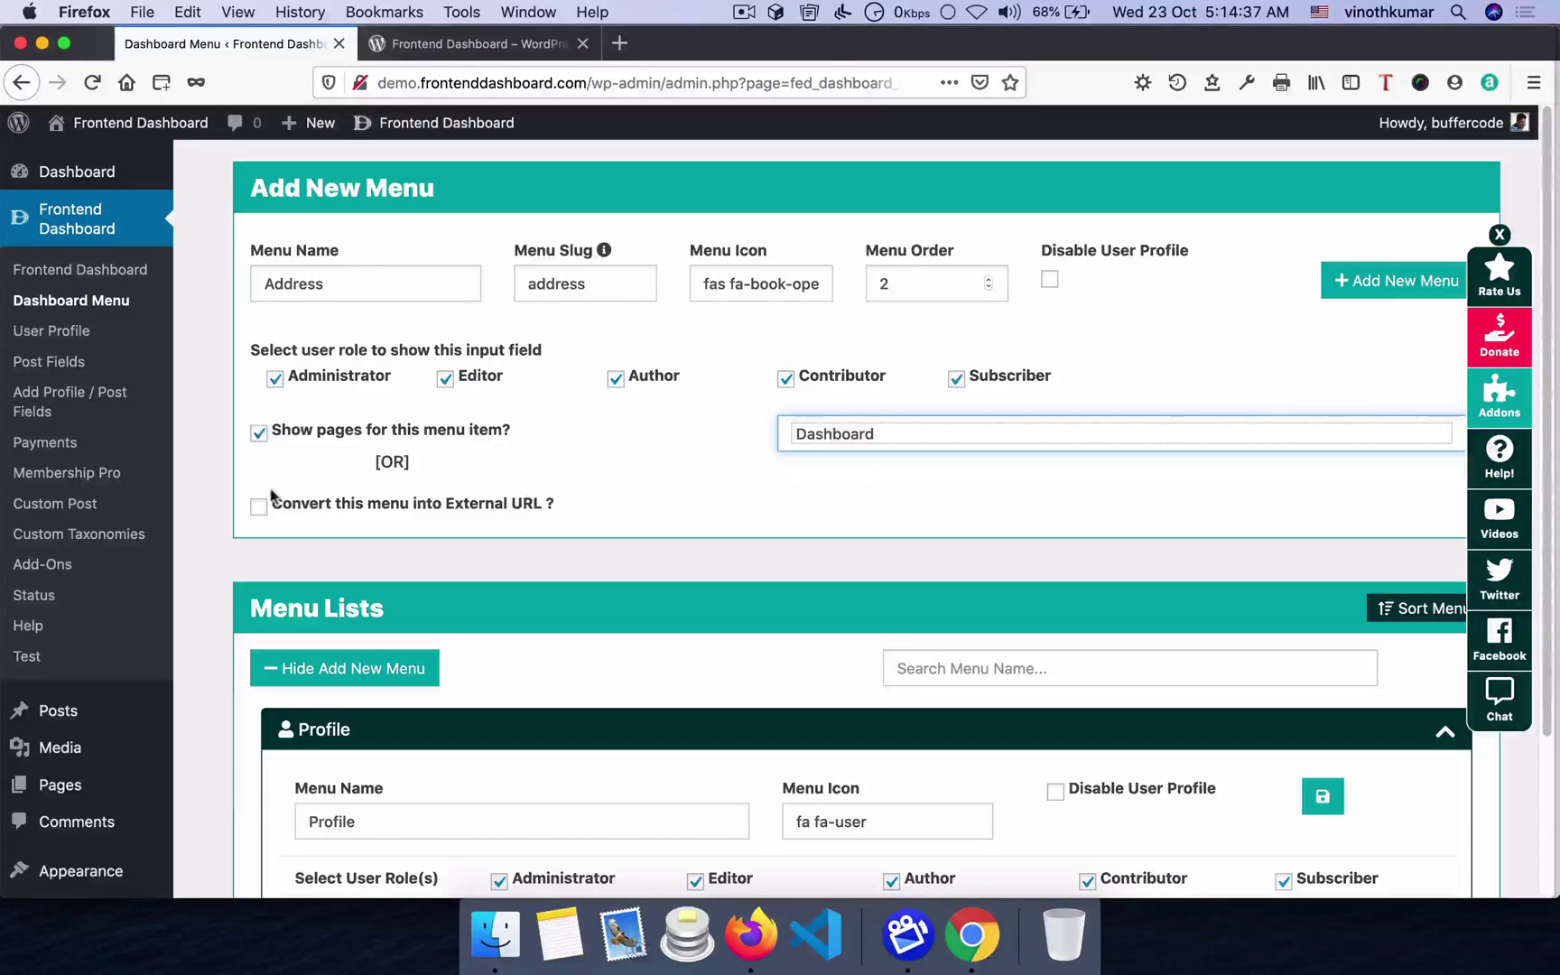
{"action": "left_click", "coordinate": [260, 434]}
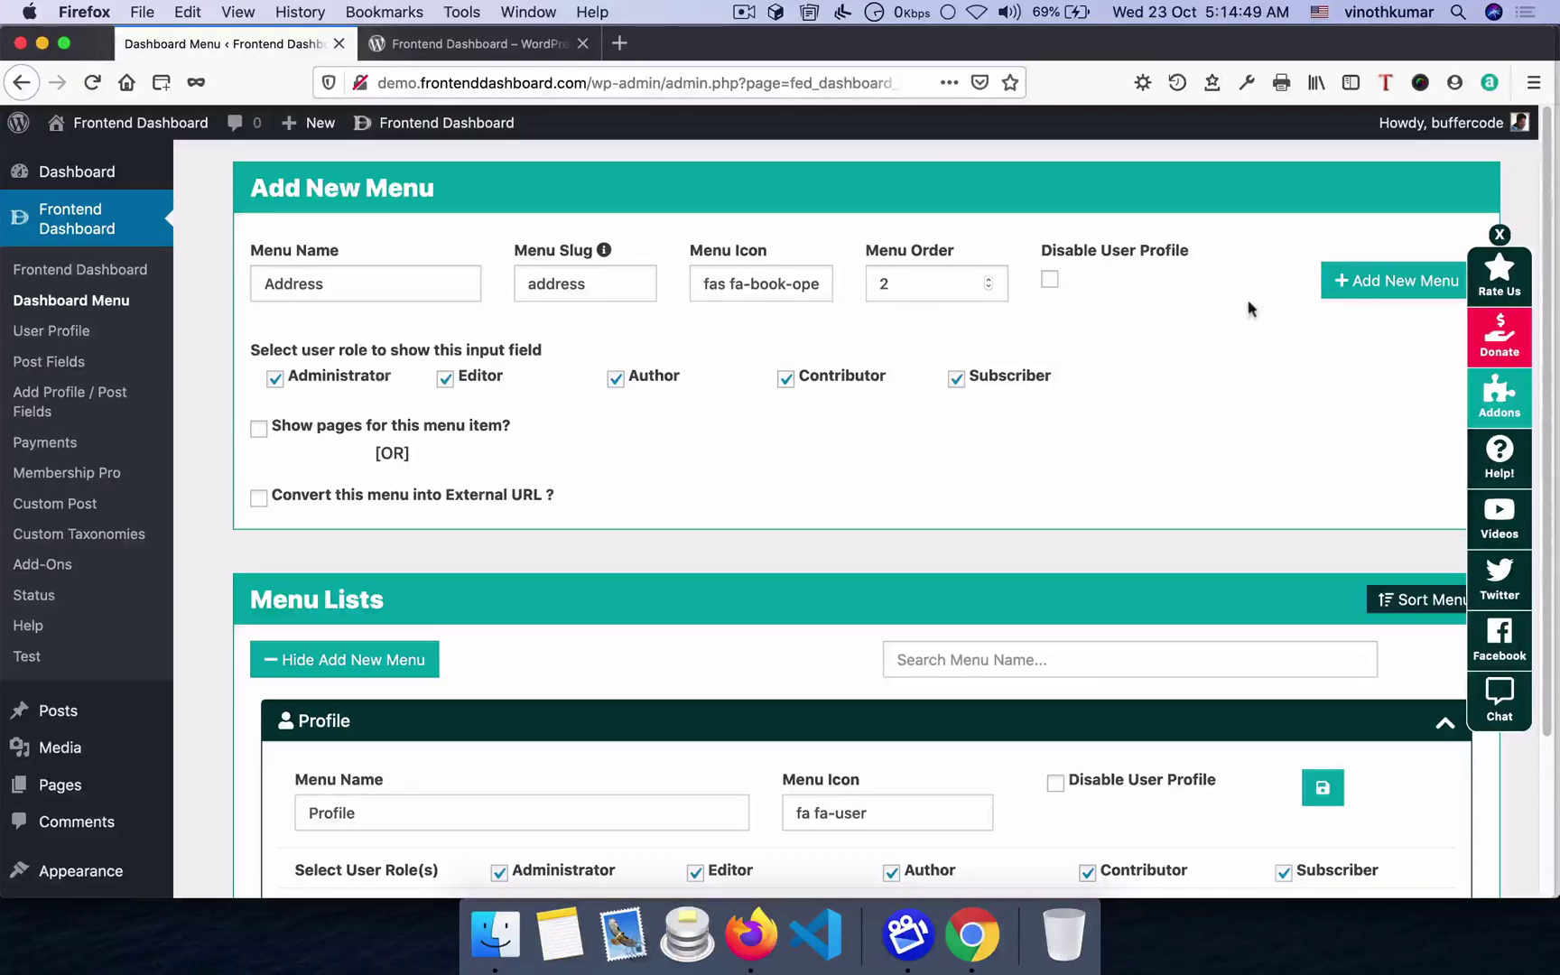
{"action": "left_click", "coordinate": [1369, 285]}
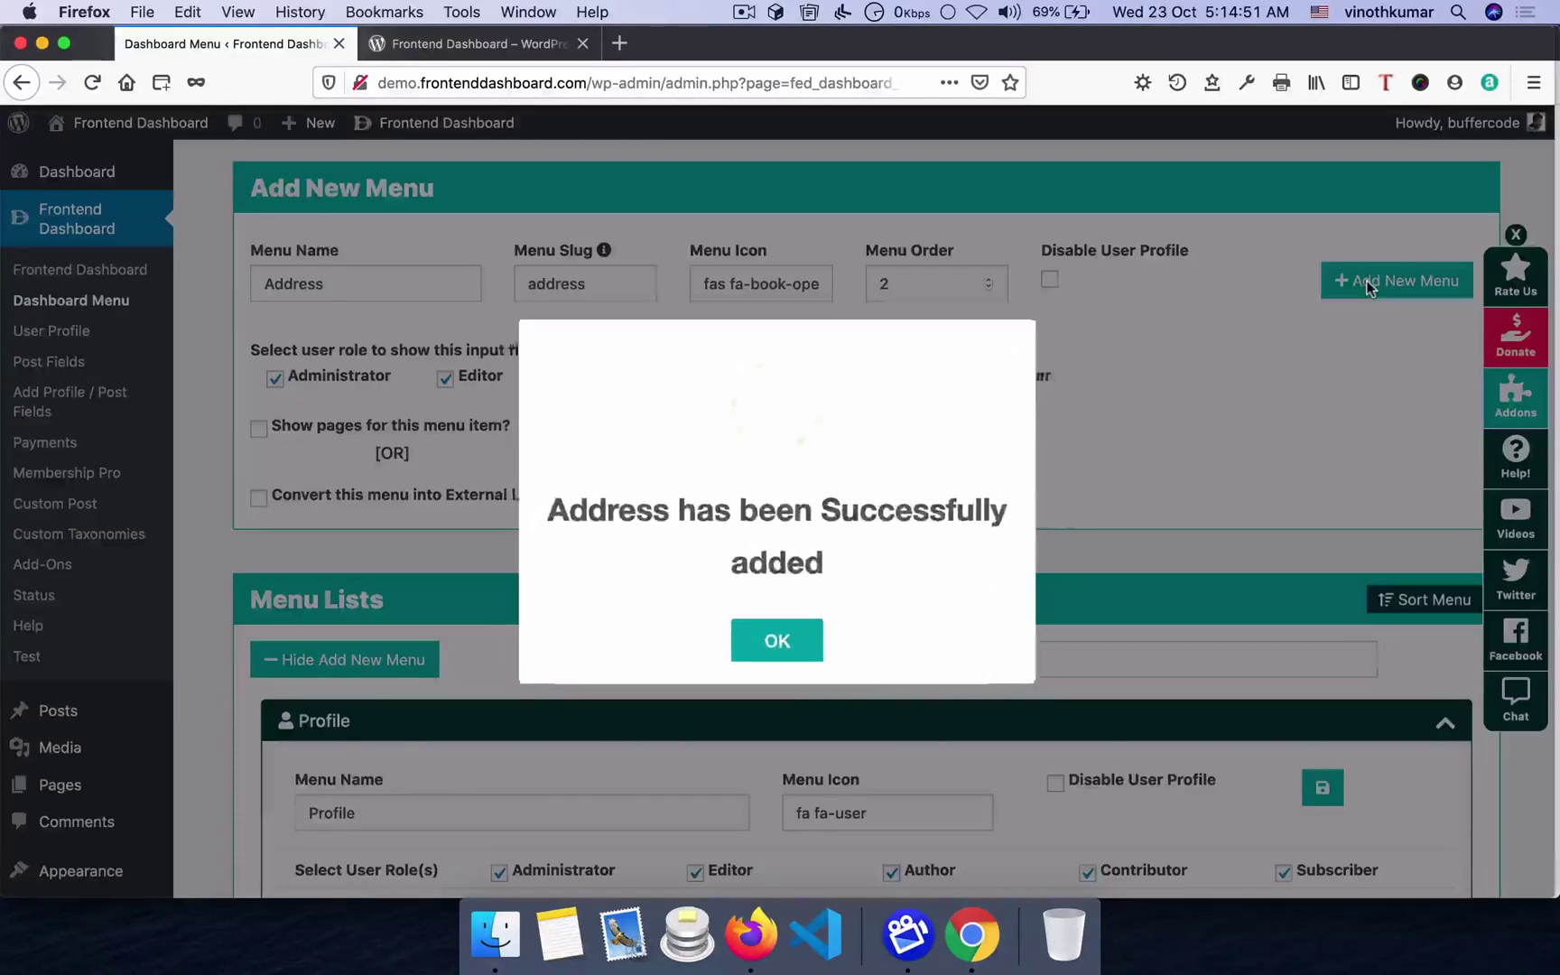
{"action": "left_click", "coordinate": [778, 640]}
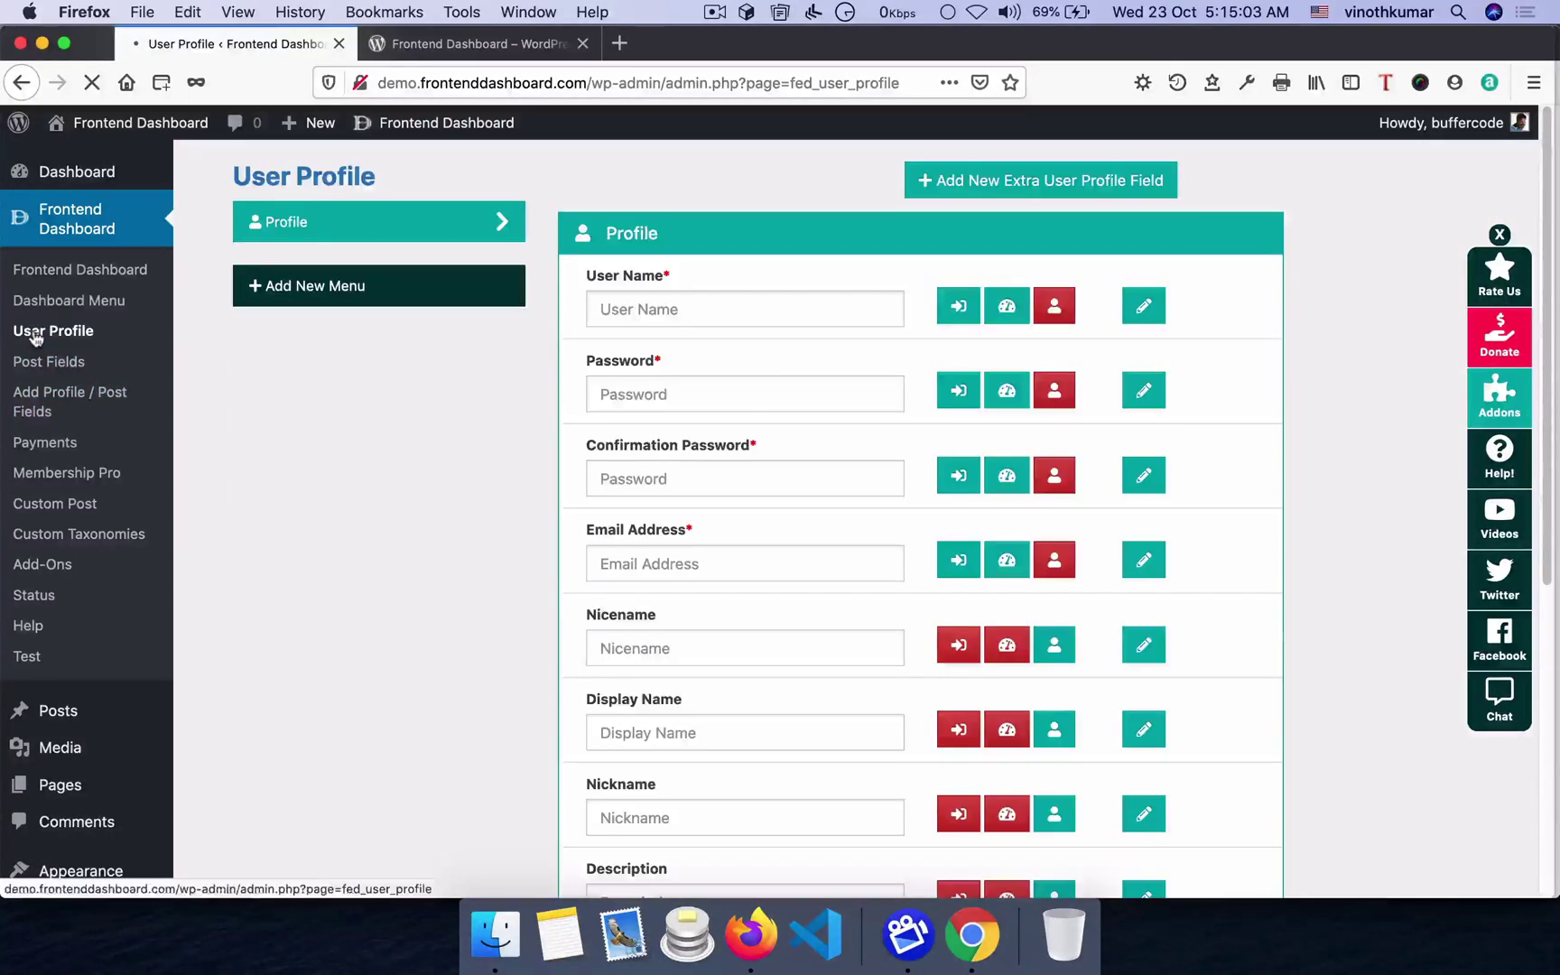
- Create a single-line profile field labelled Address with order 2 and placeholder Address
{"action": "left_click", "coordinate": [1008, 193]}
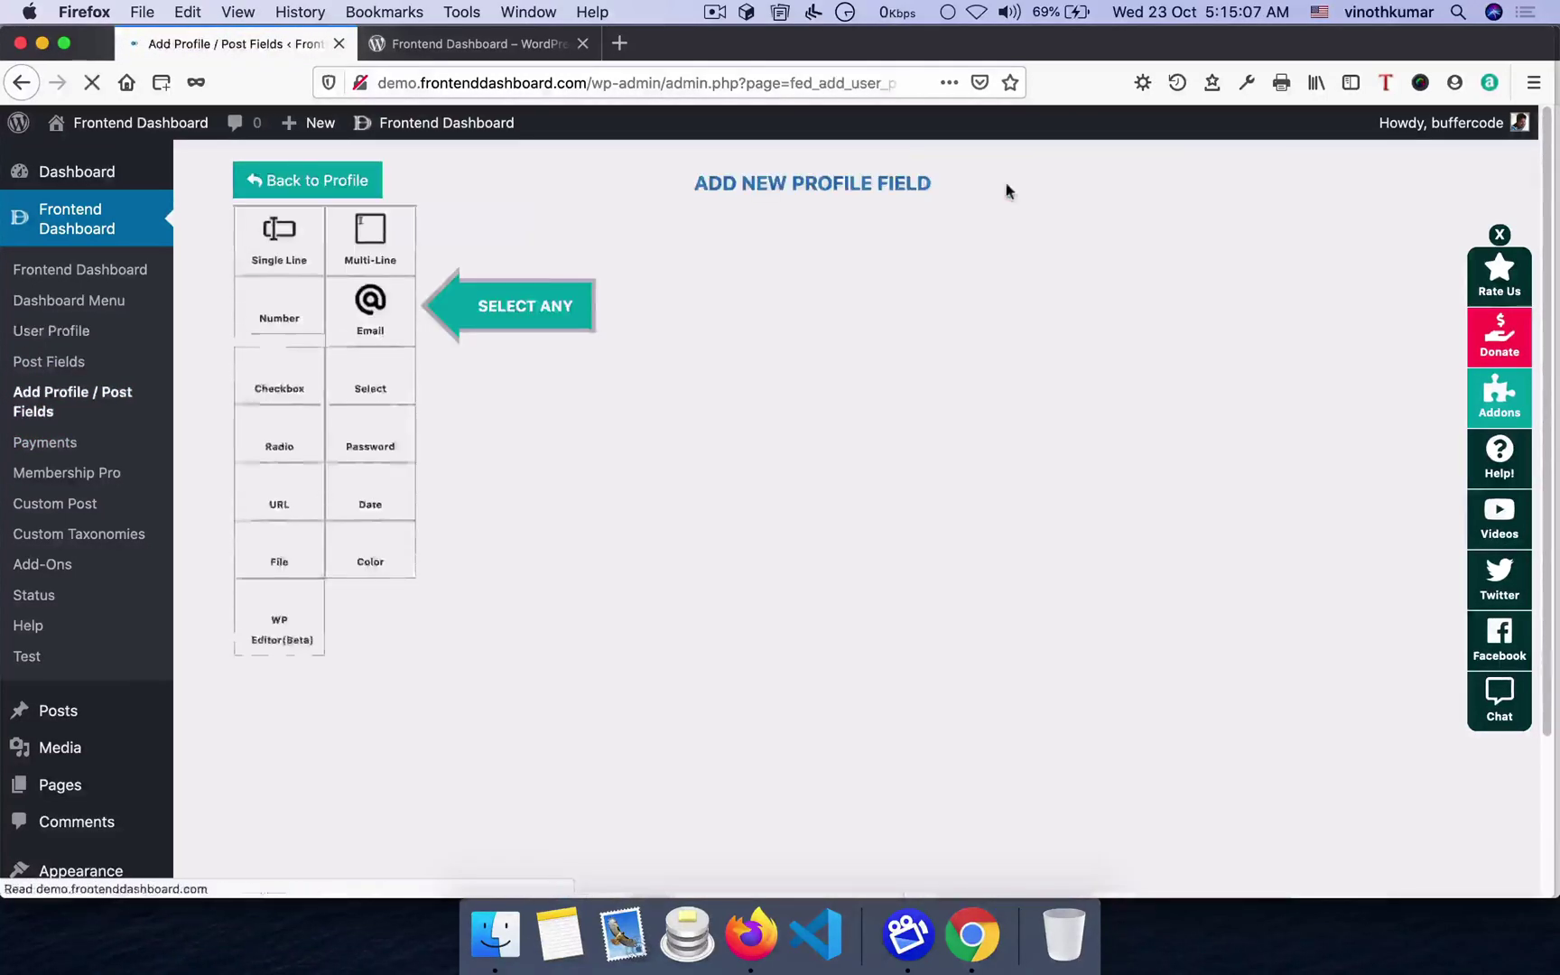
{"action": "left_click", "coordinate": [287, 237]}
{"action": "left_click", "coordinate": [691, 338]}
{"action": "type", "text": "Address"}
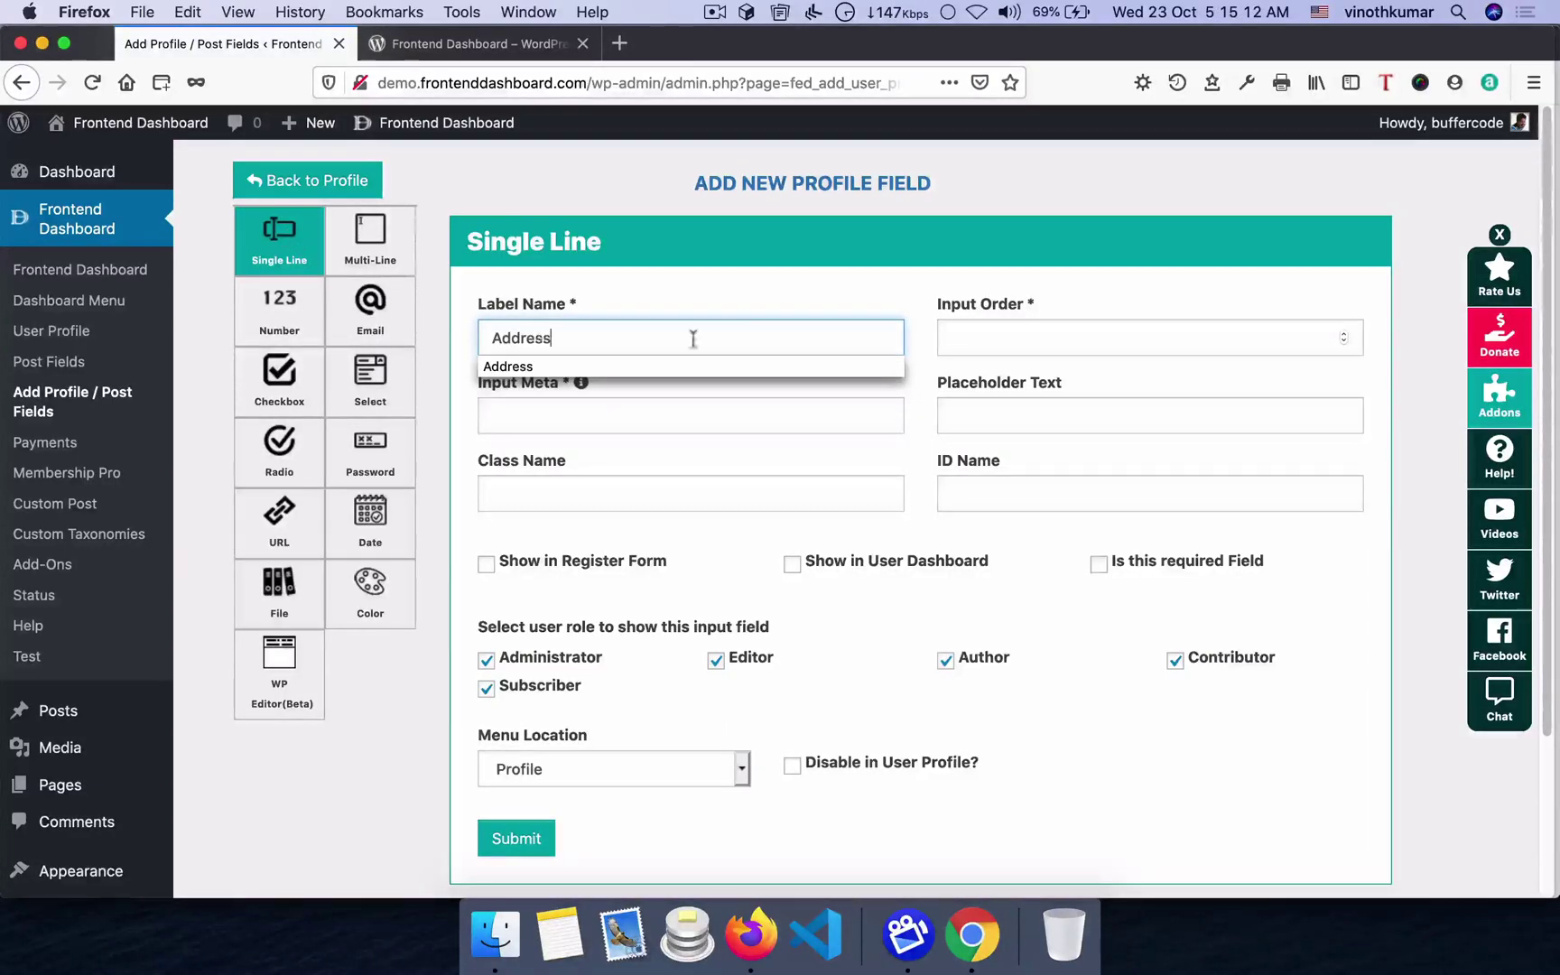
{"action": "left_click", "coordinate": [1034, 333]}
{"action": "type", "text": "2"}
{"action": "left_click", "coordinate": [1038, 415]}
{"action": "type", "text": "Add"}
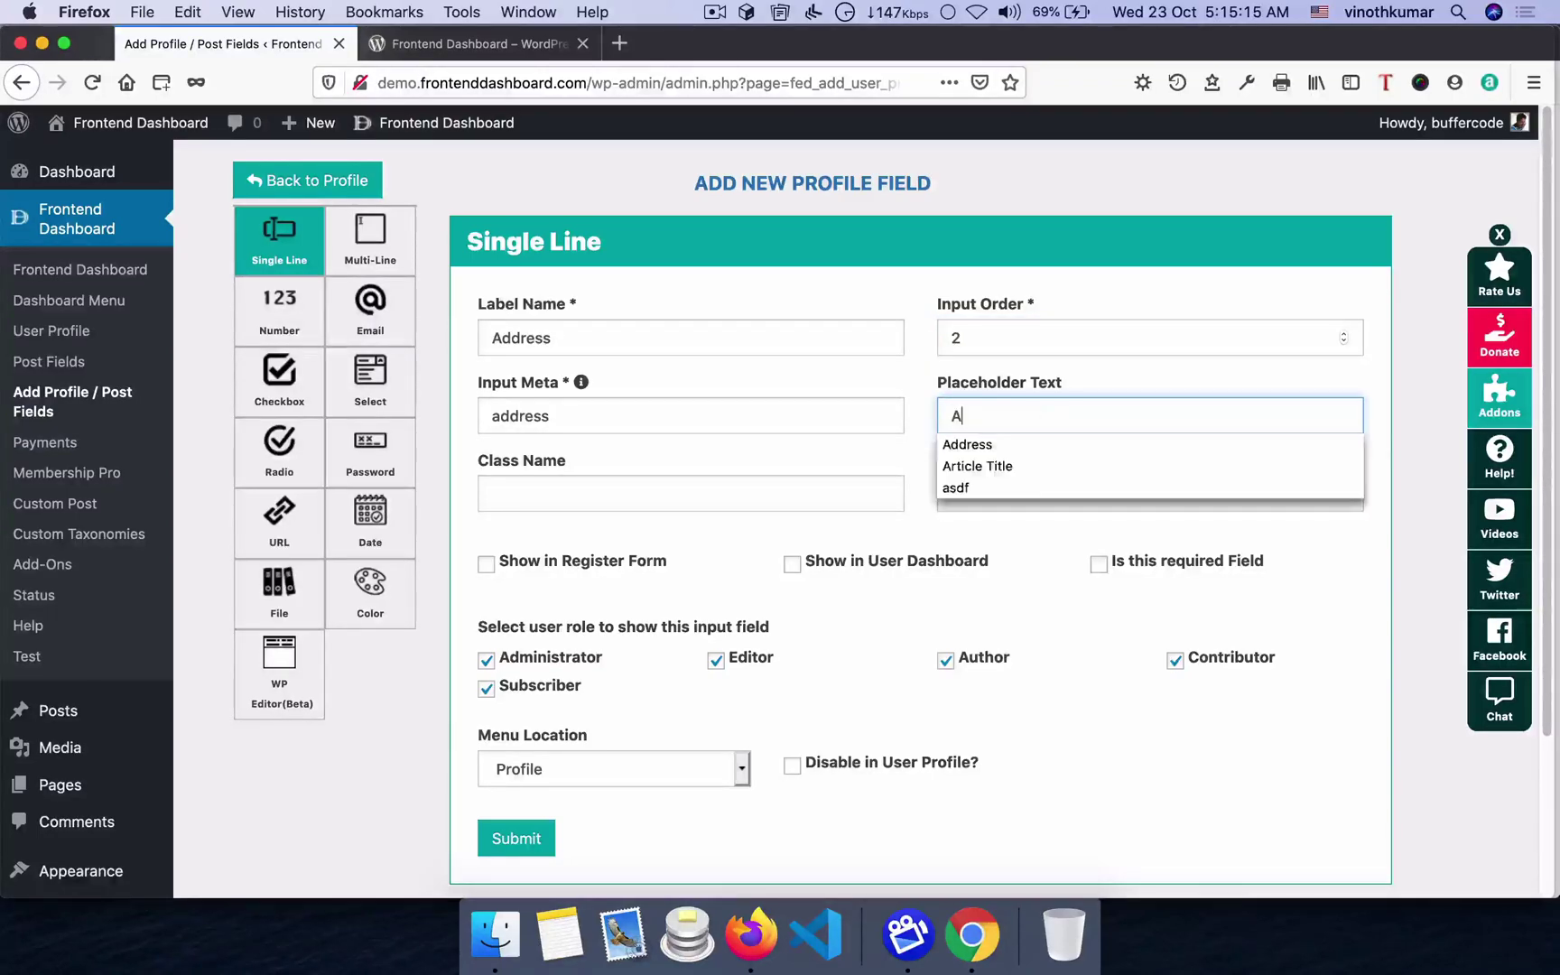
{"action": "type", "text": "ress"}
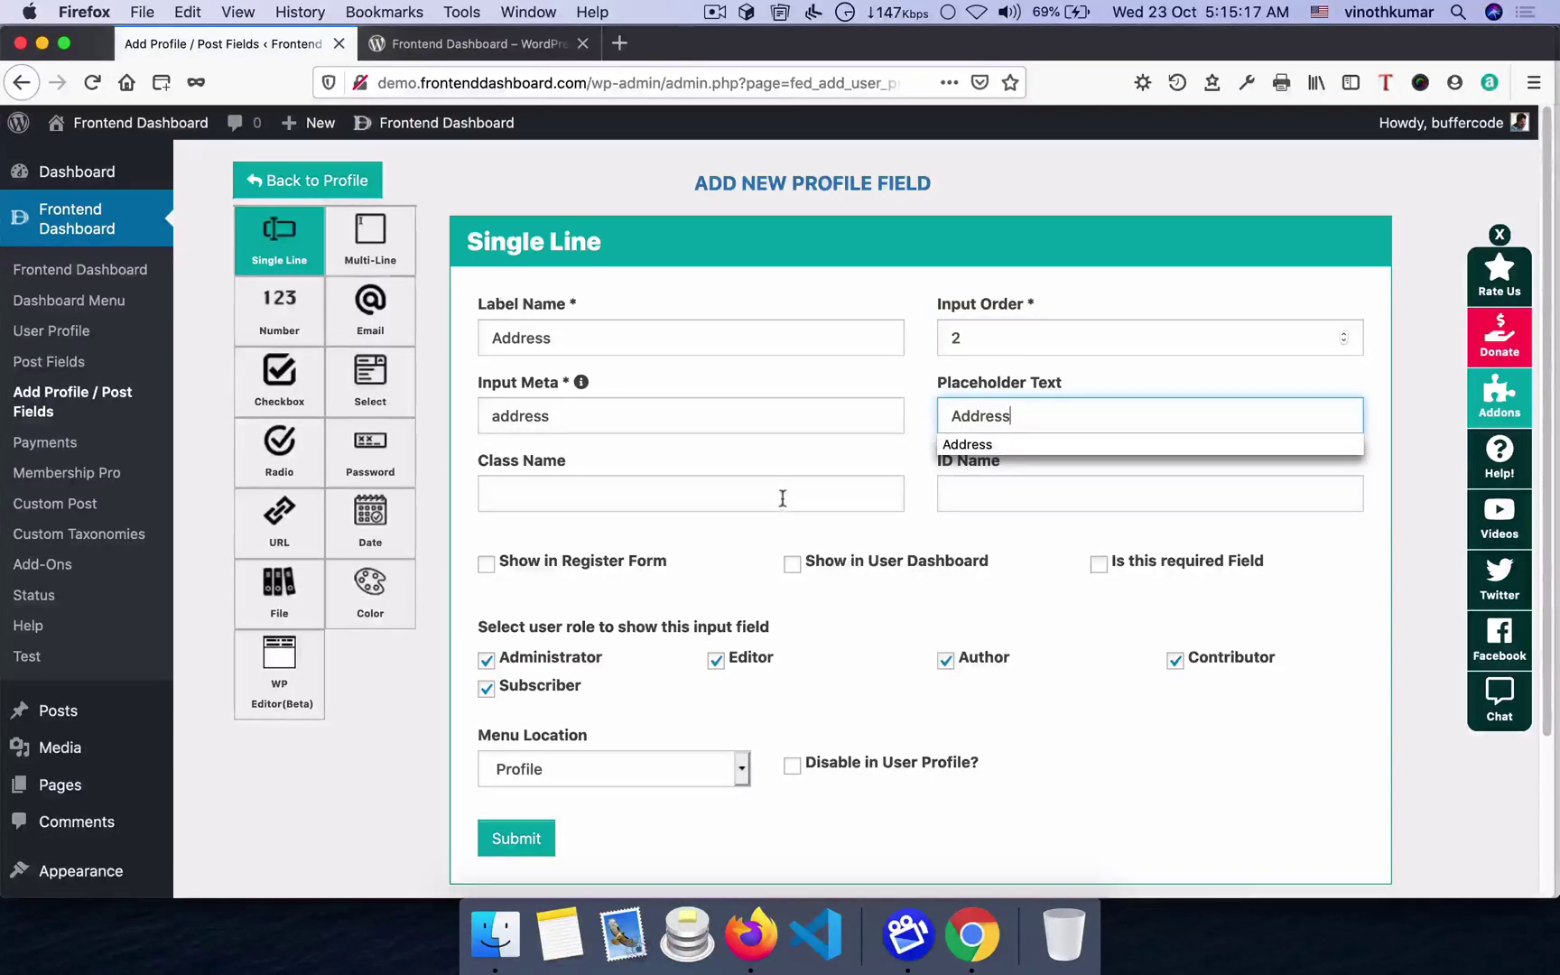
{"action": "left_click", "coordinate": [783, 500]}
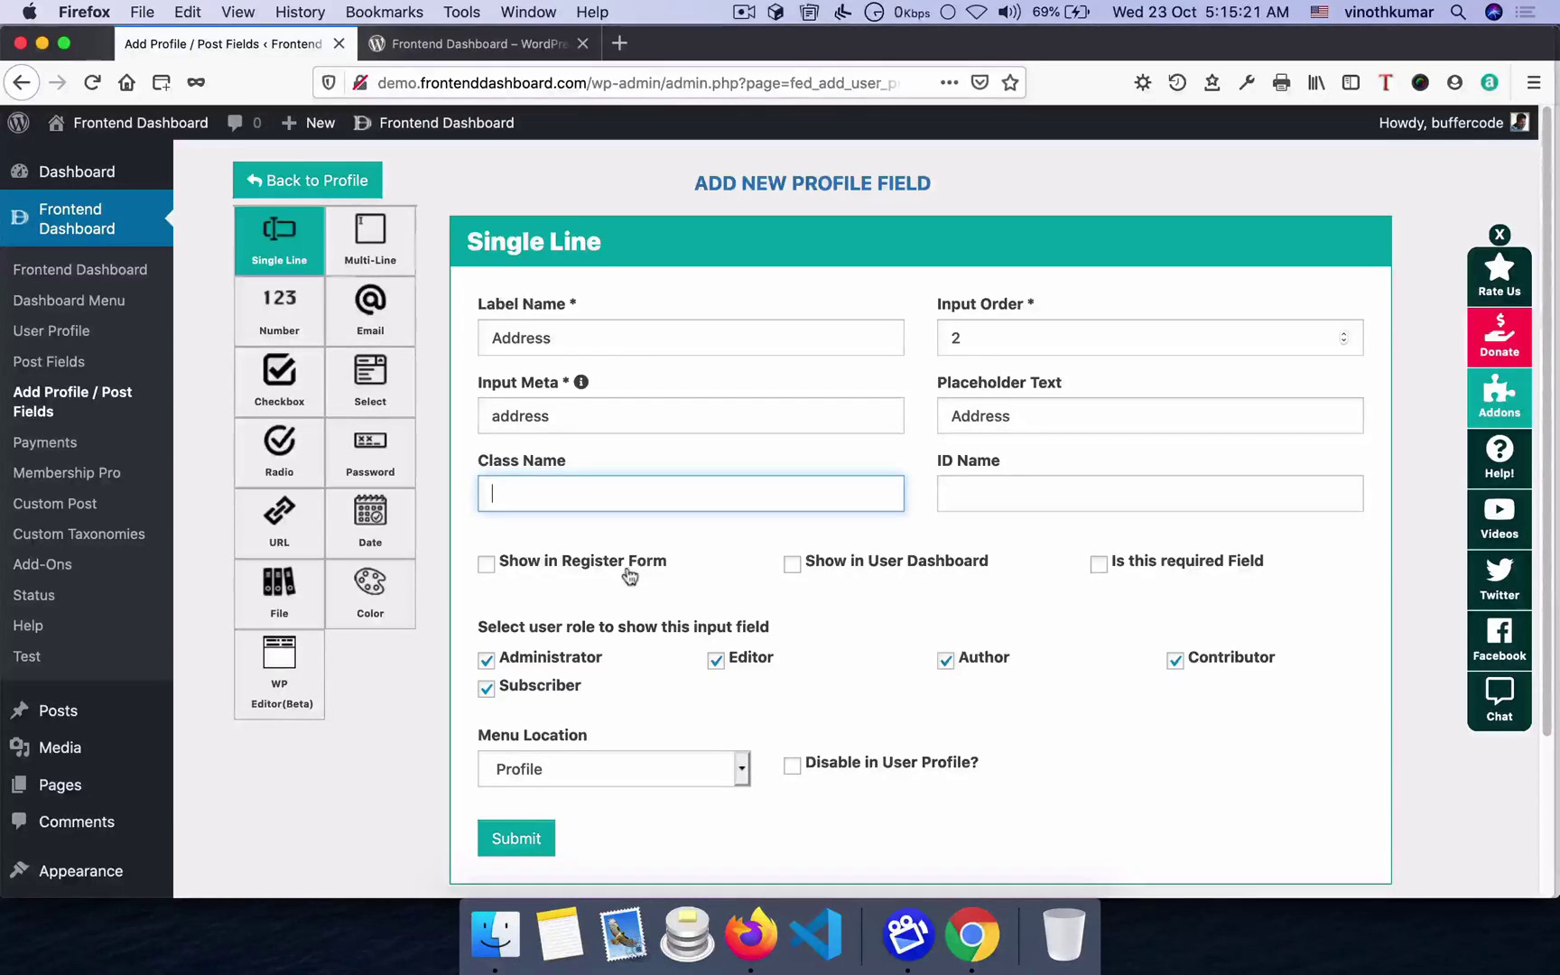
- Show the field in the user dashboard under the Address menu and submit it
{"action": "left_click", "coordinate": [862, 574]}
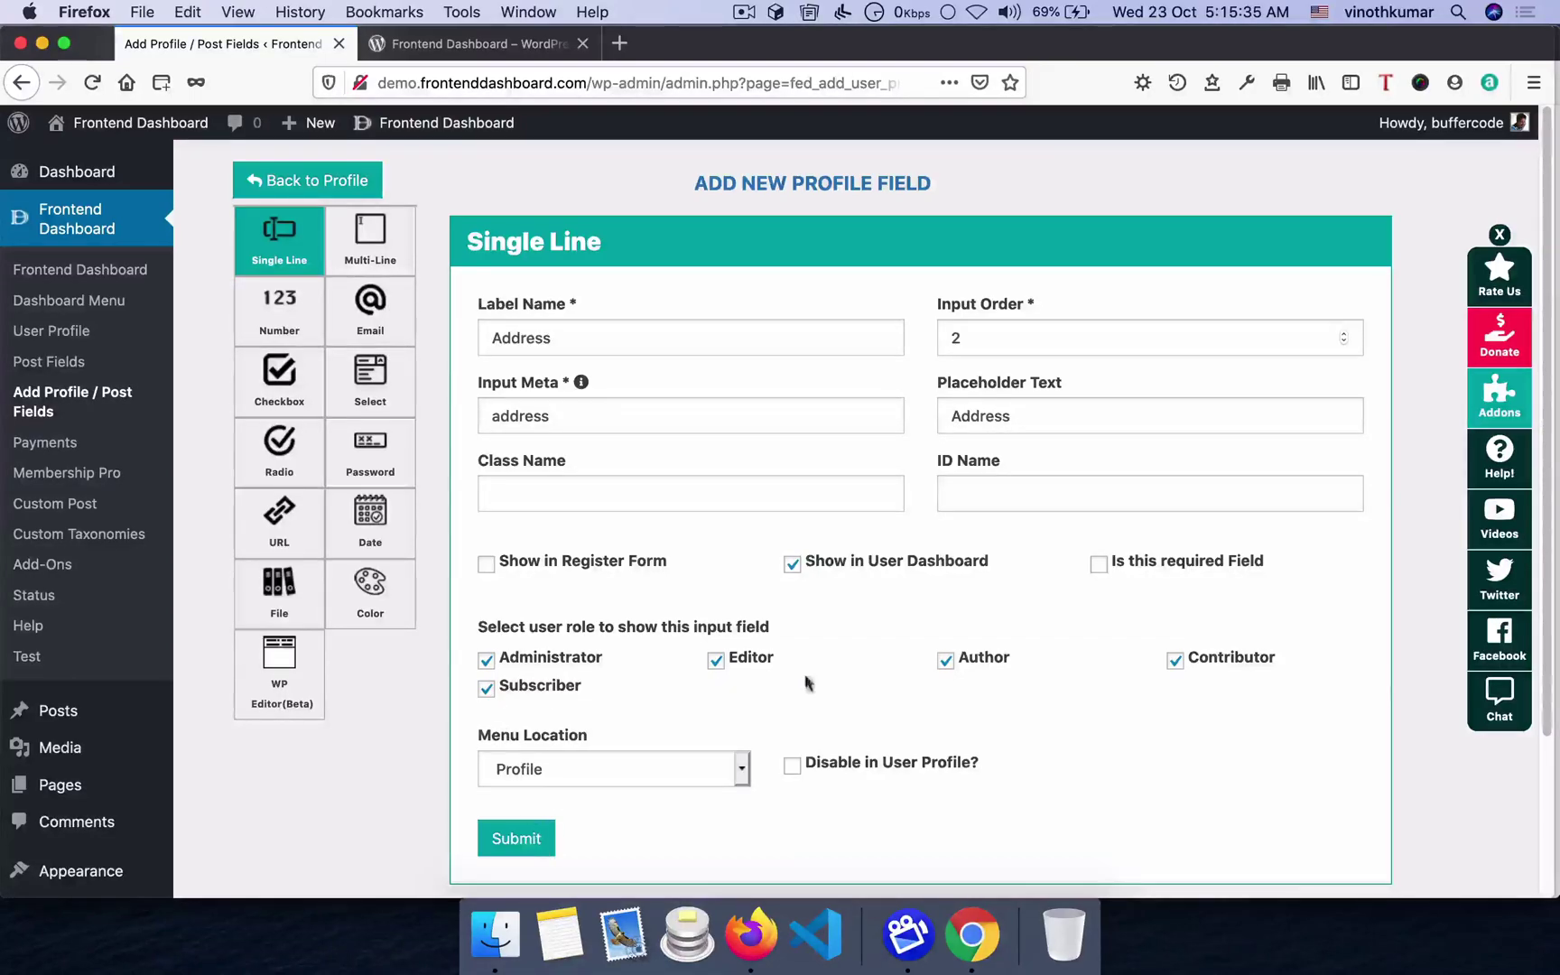
{"action": "left_click", "coordinate": [662, 770]}
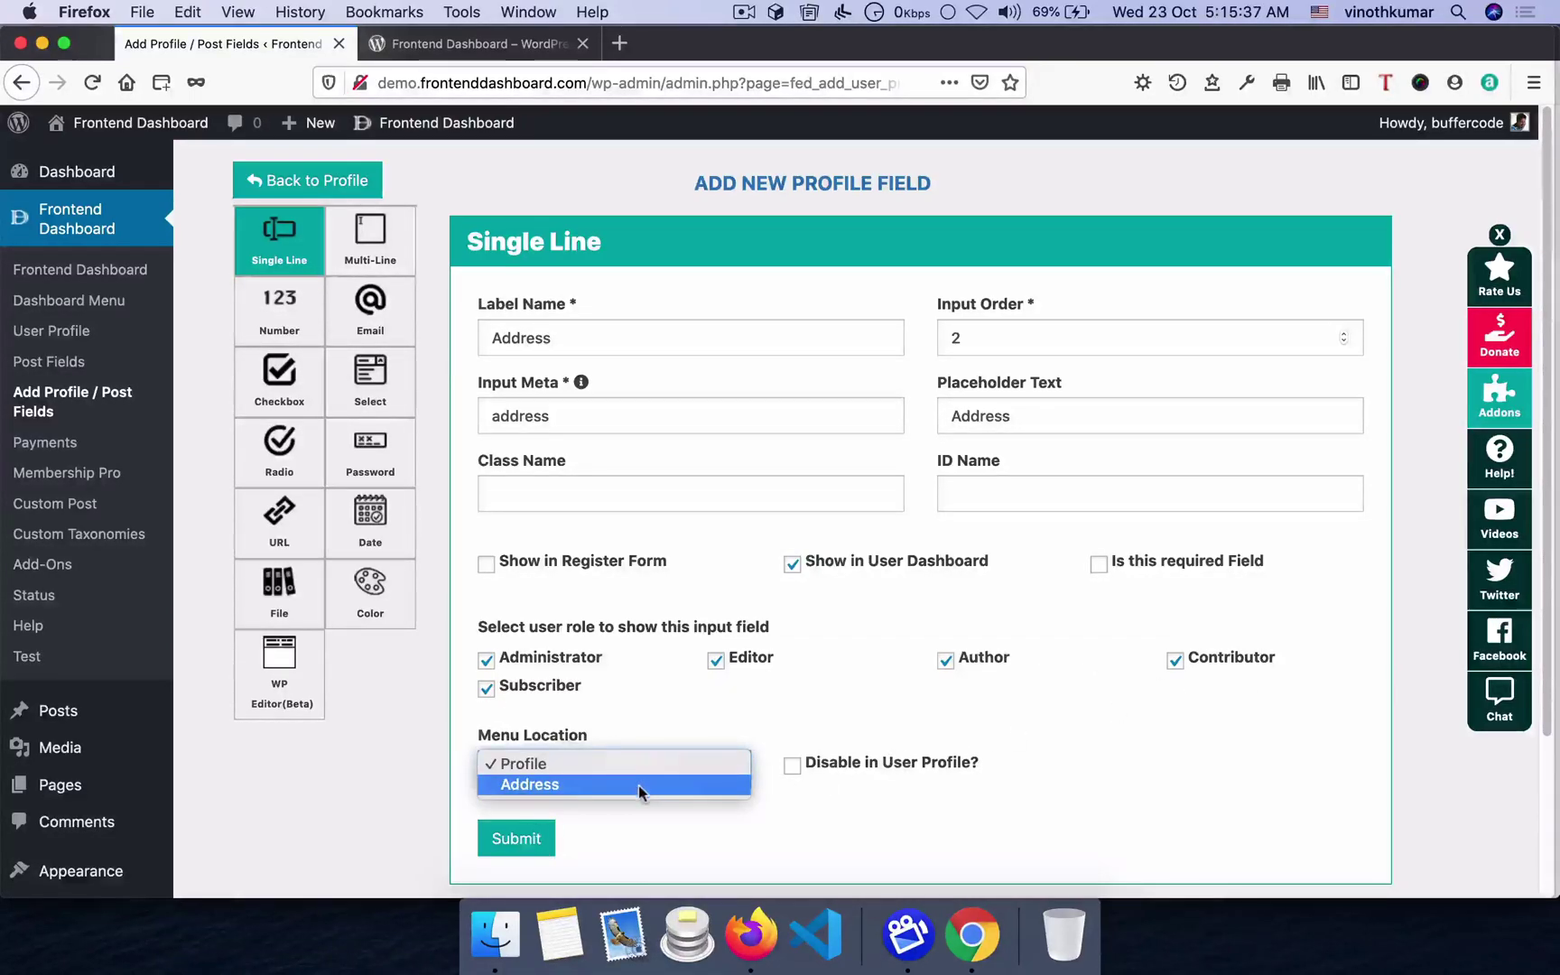
{"action": "left_click", "coordinate": [638, 785]}
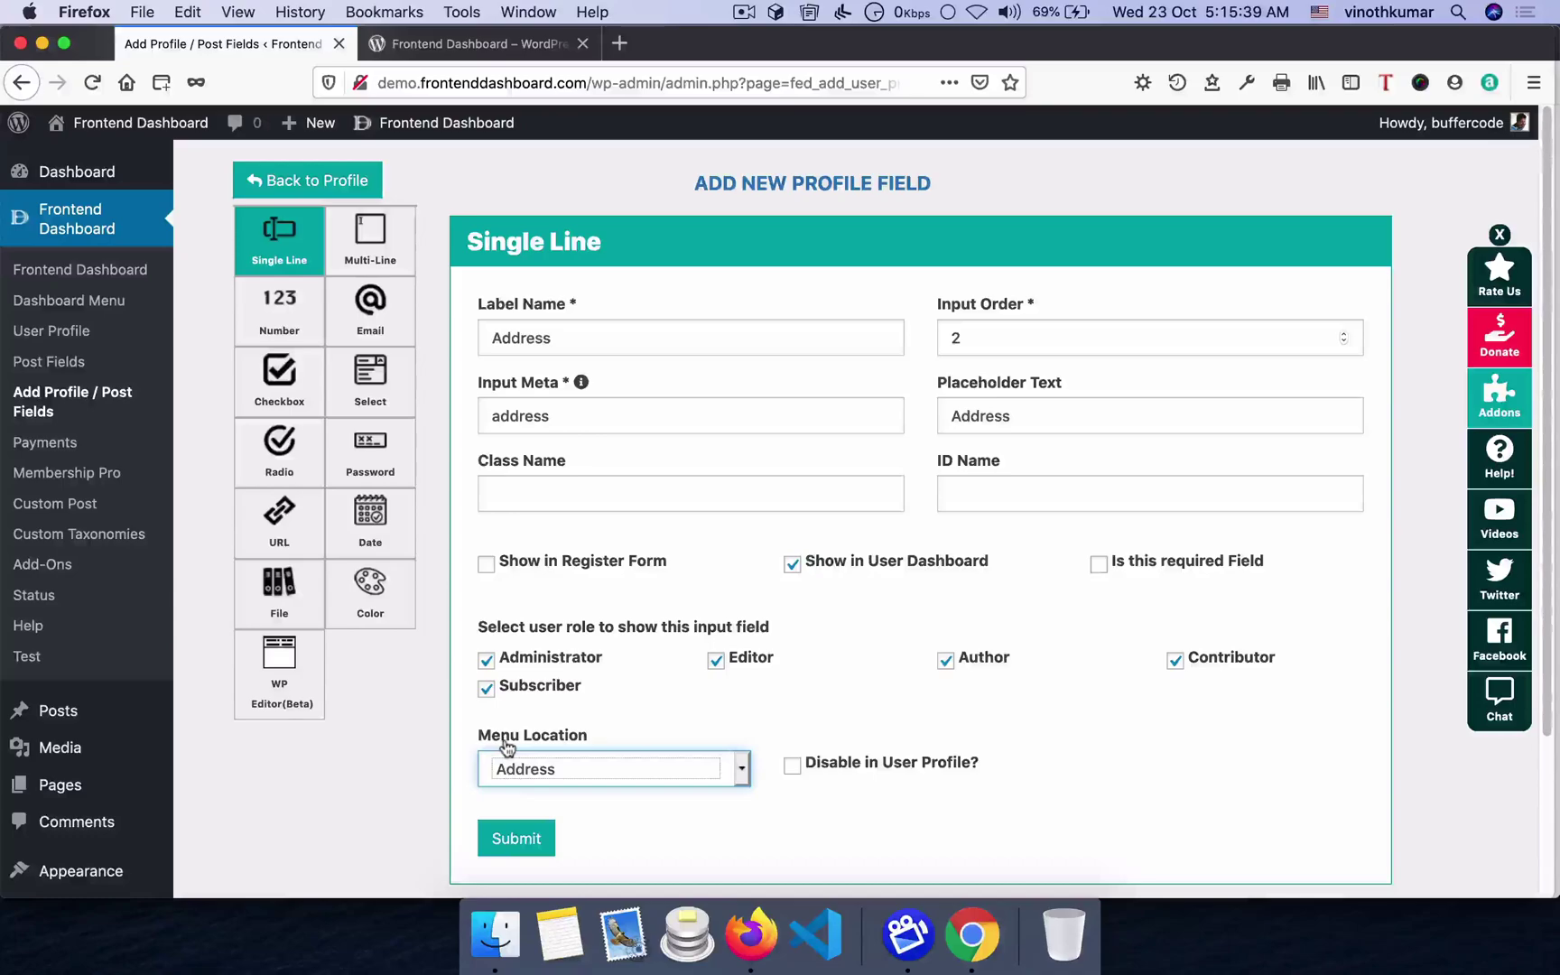
{"action": "left_click", "coordinate": [536, 841]}
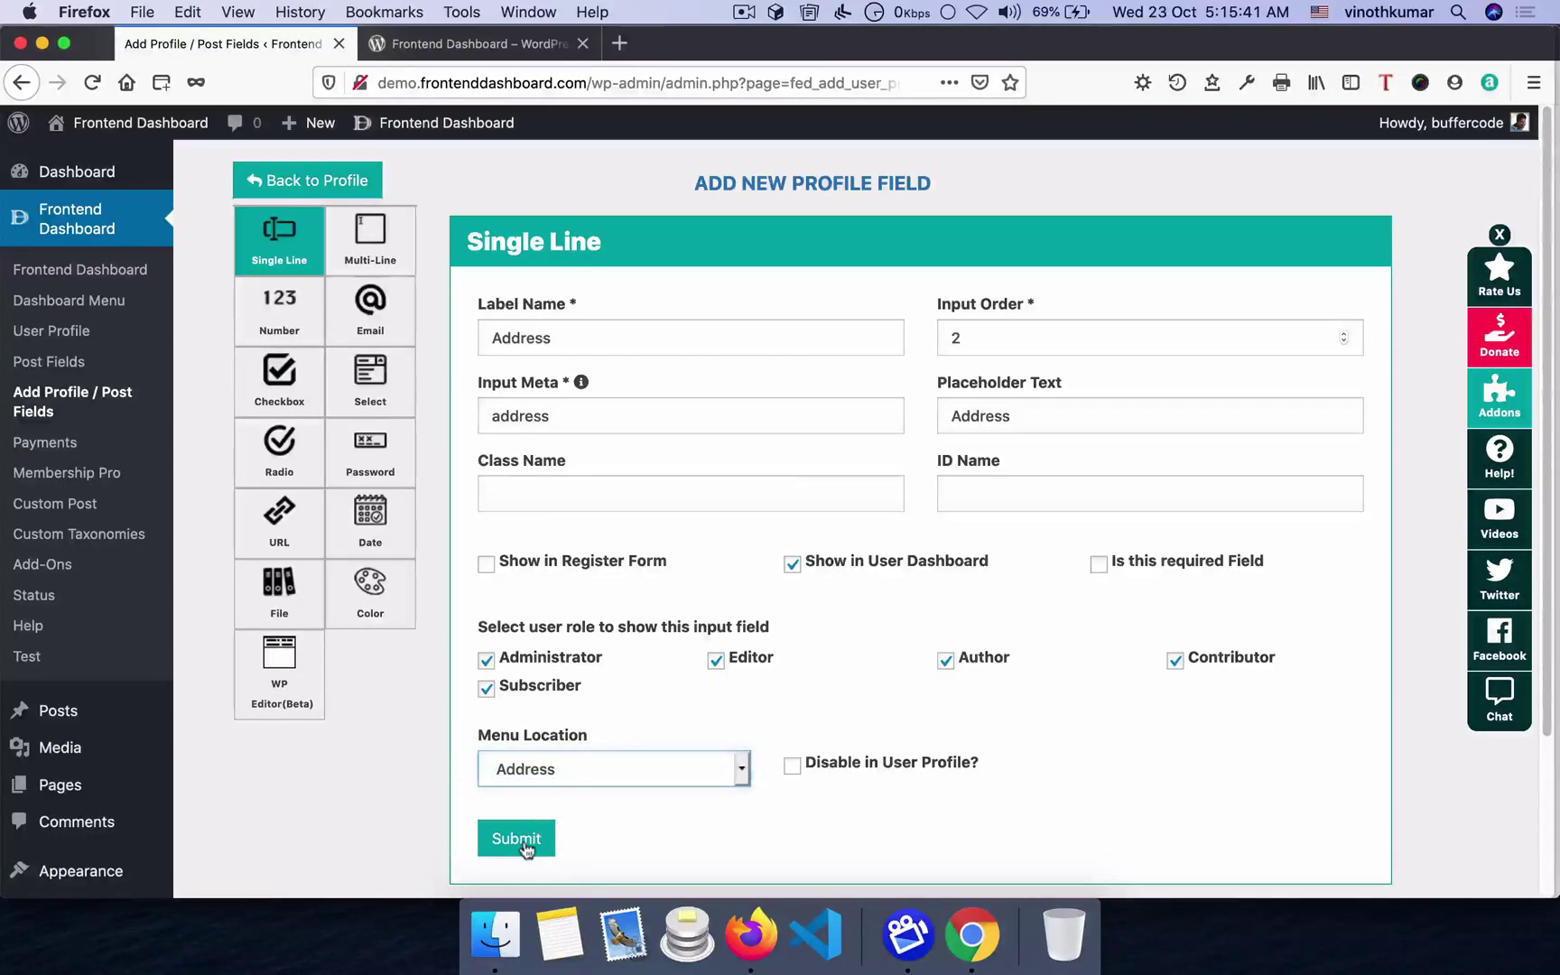
{"action": "left_click", "coordinate": [759, 667]}
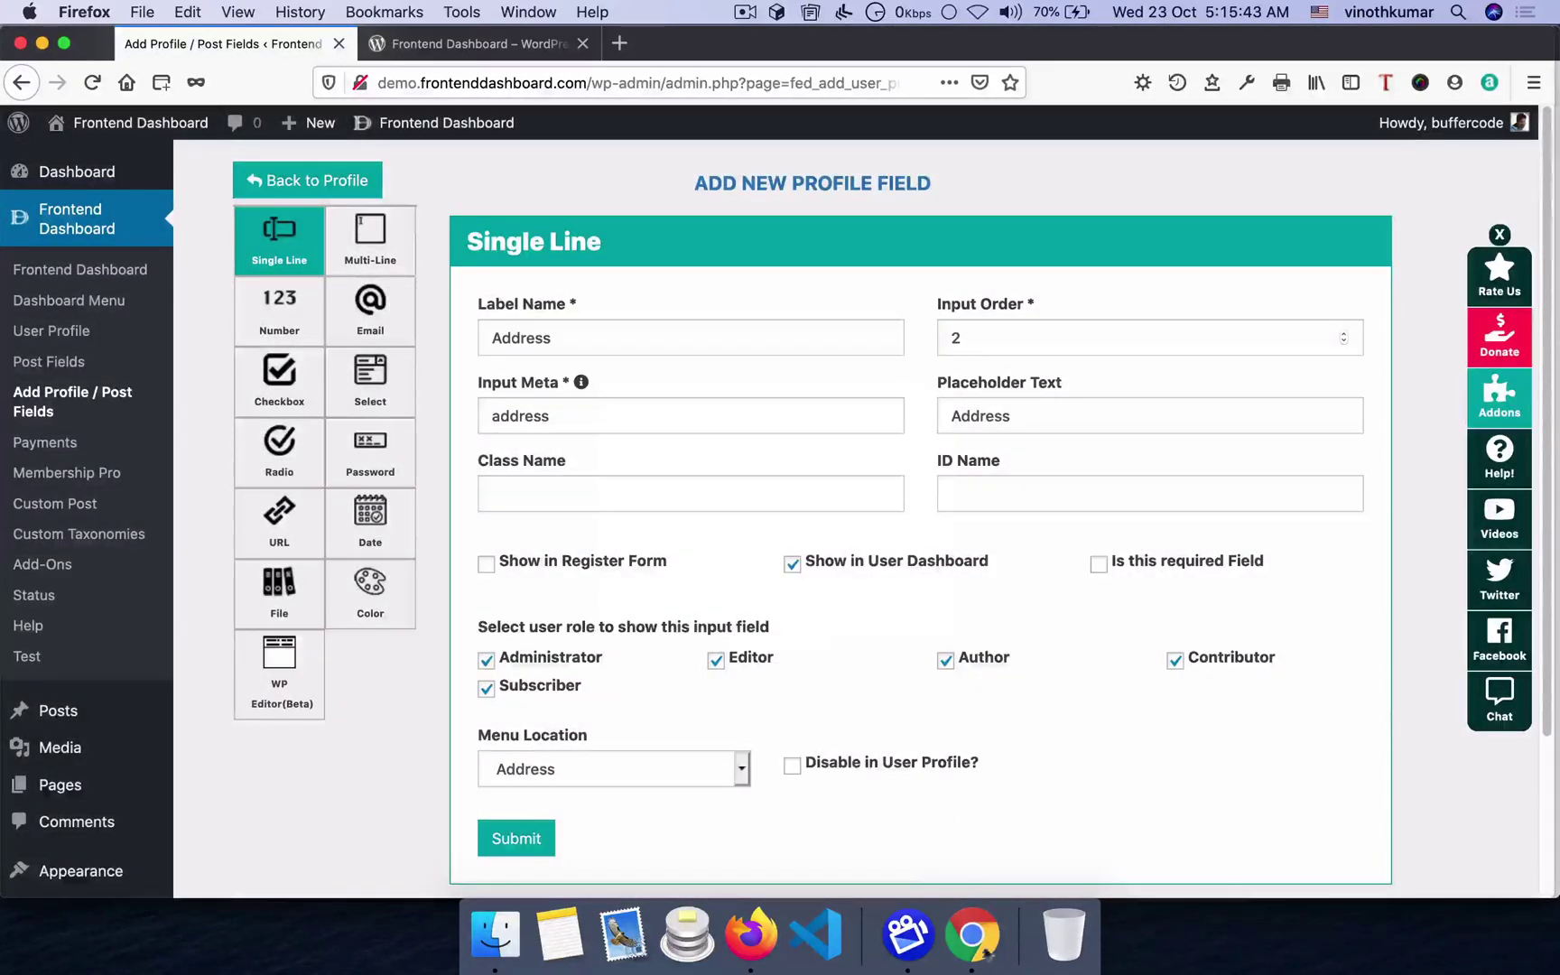
{"action": "left_click", "coordinate": [971, 935]}
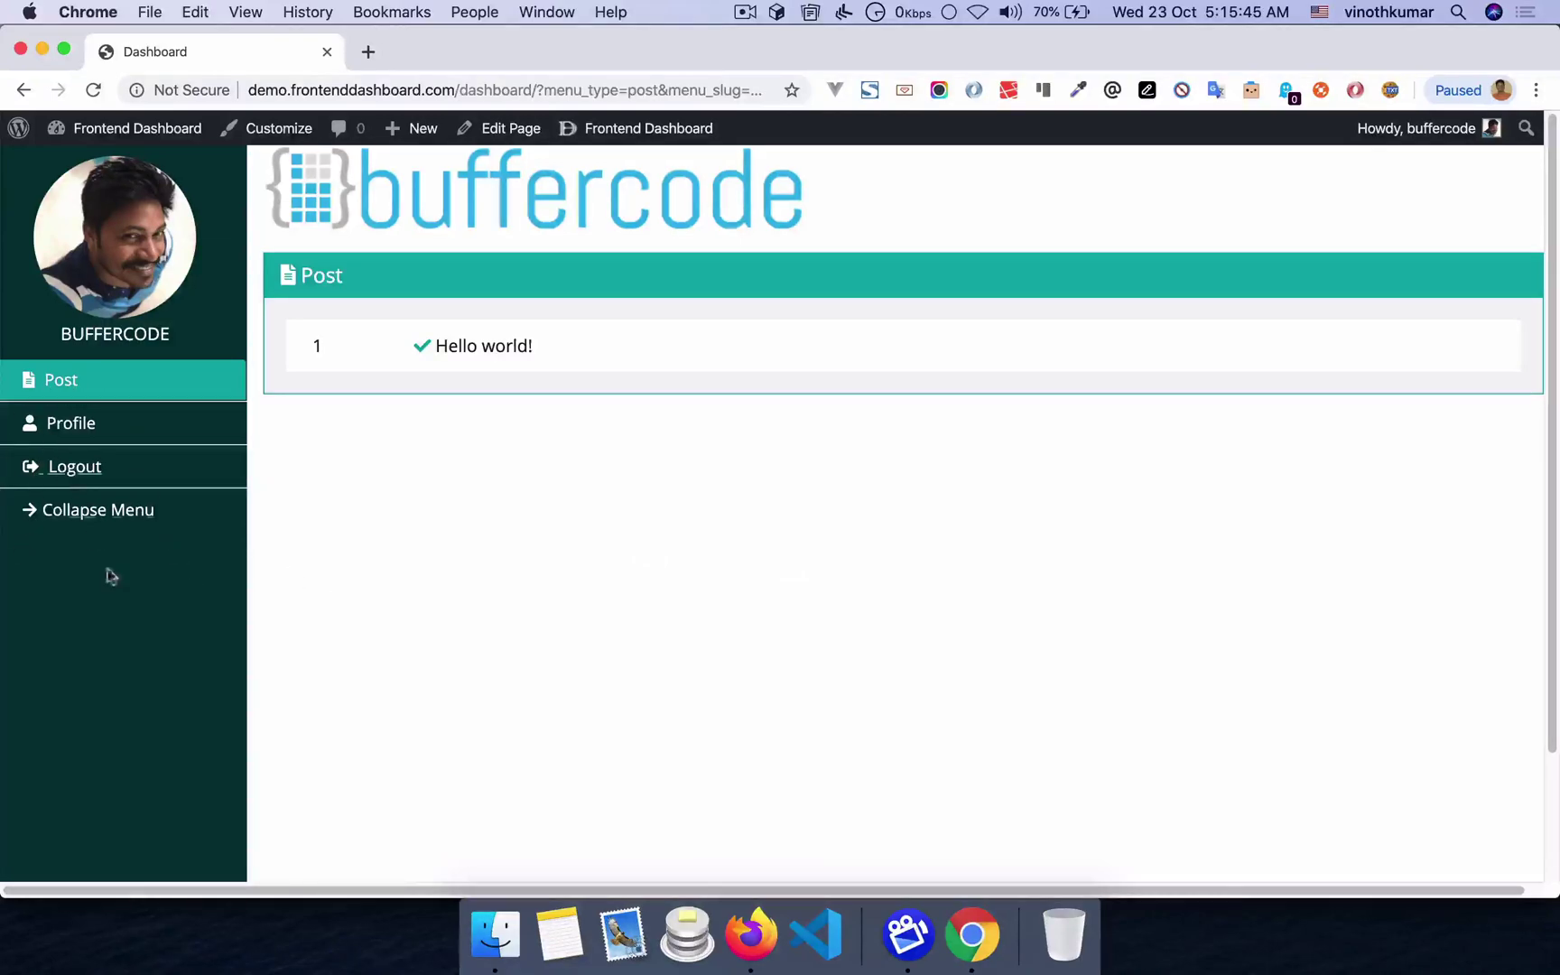
- Reload the frontend dashboard and check the new Address page and its Address field
{"action": "key", "text": "super+r"}
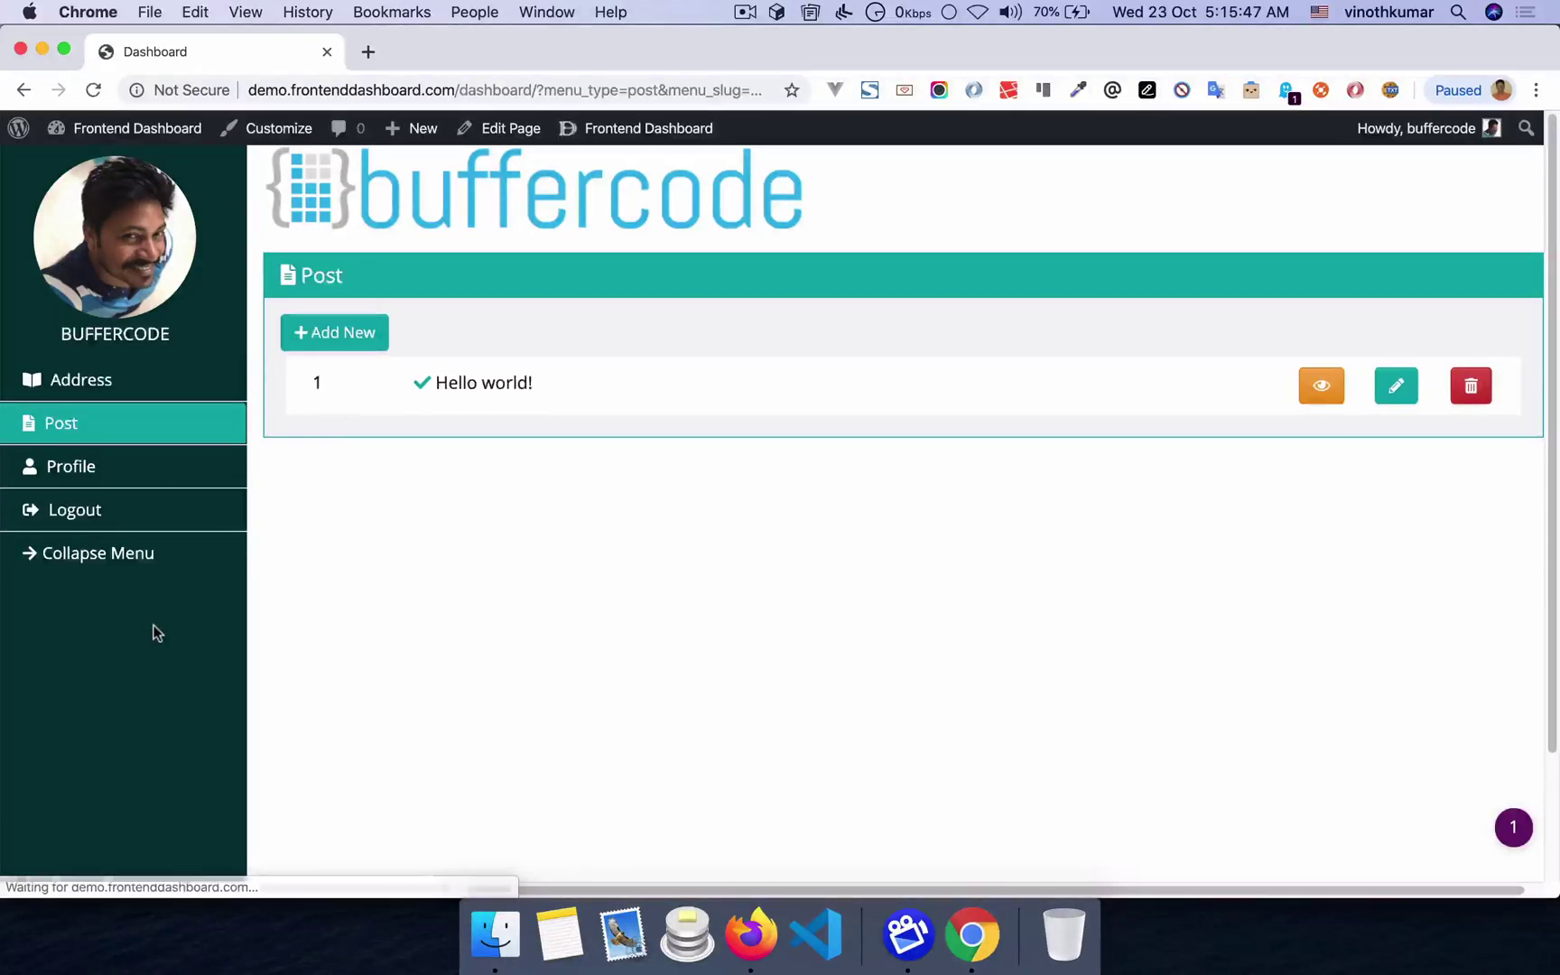
{"action": "left_click", "coordinate": [90, 386]}
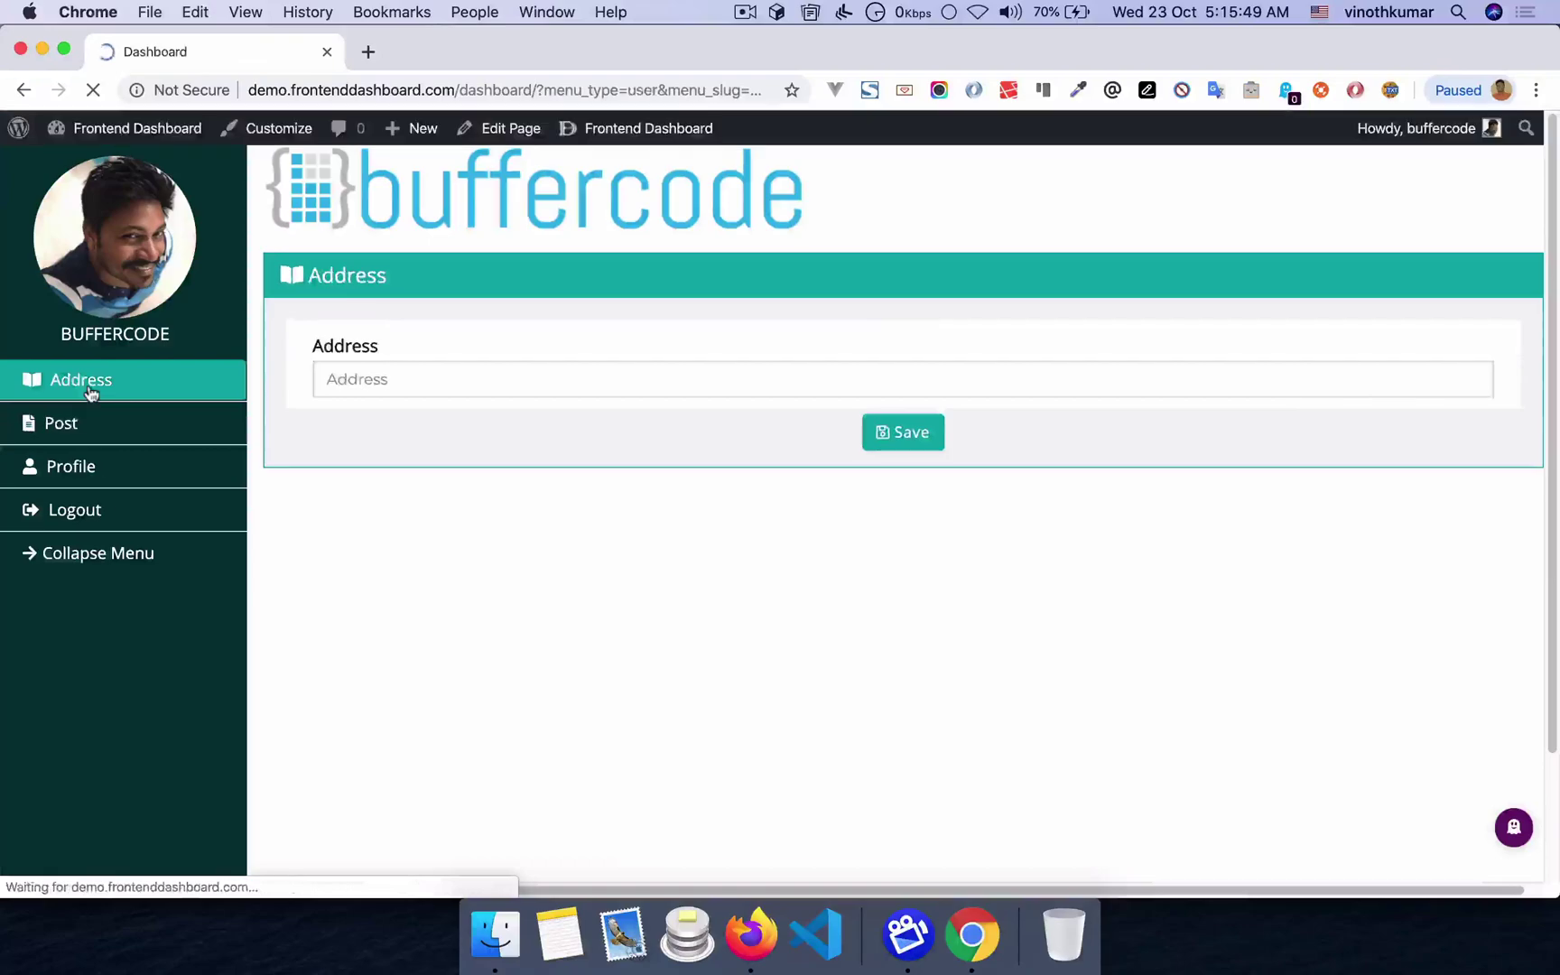
{"action": "left_click", "coordinate": [456, 379]}
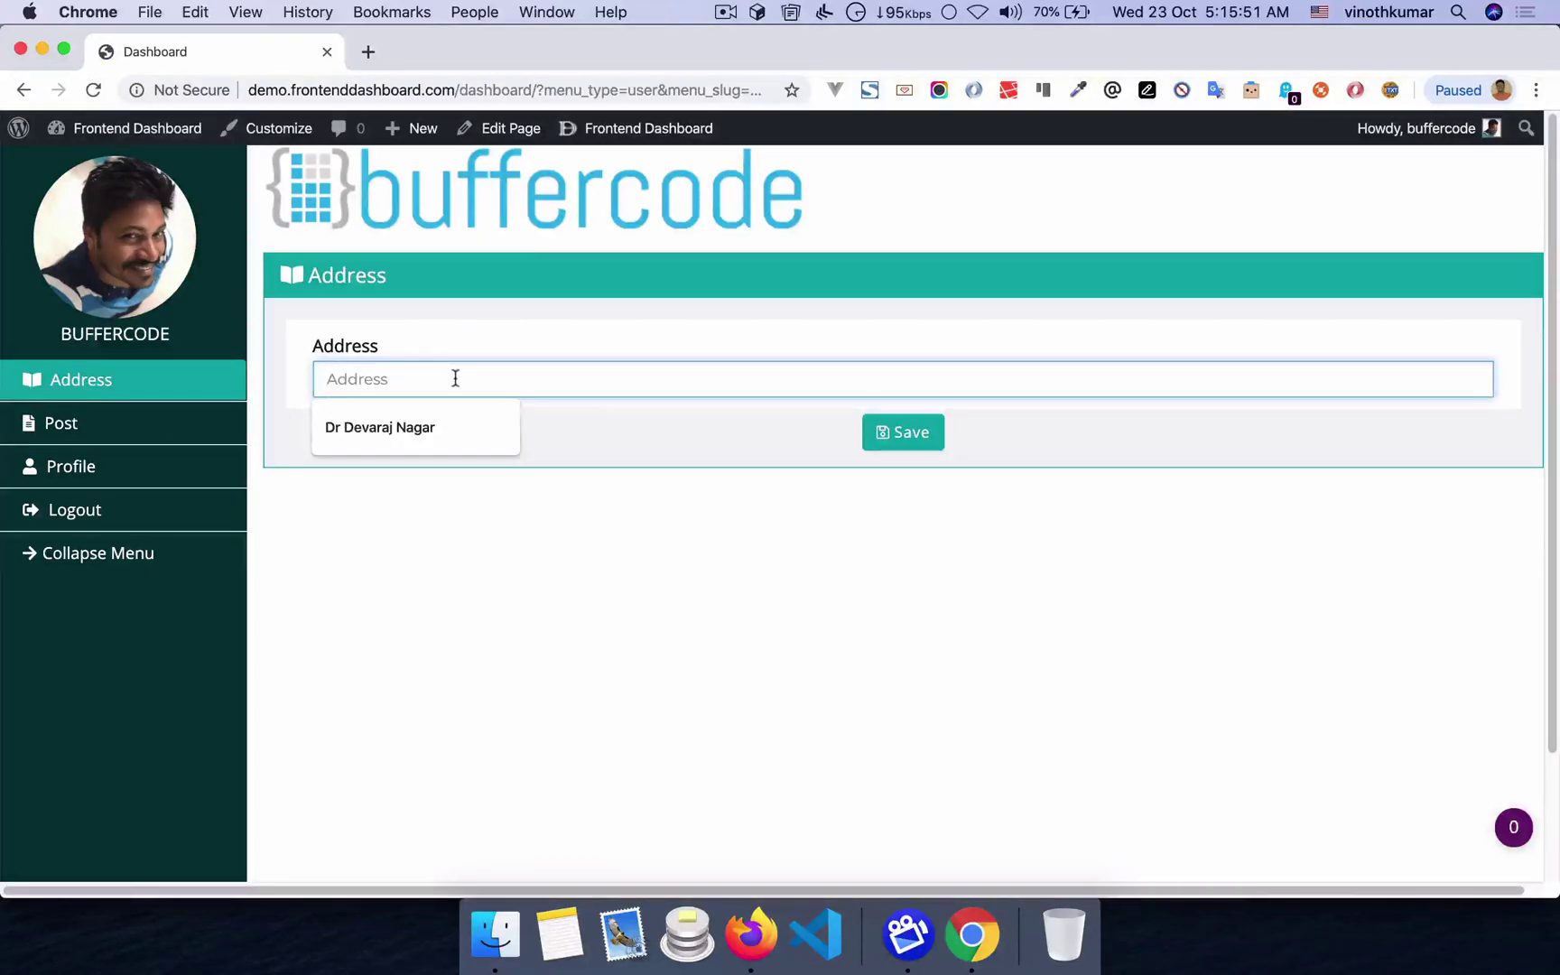
{"action": "key", "text": "super+Tab"}
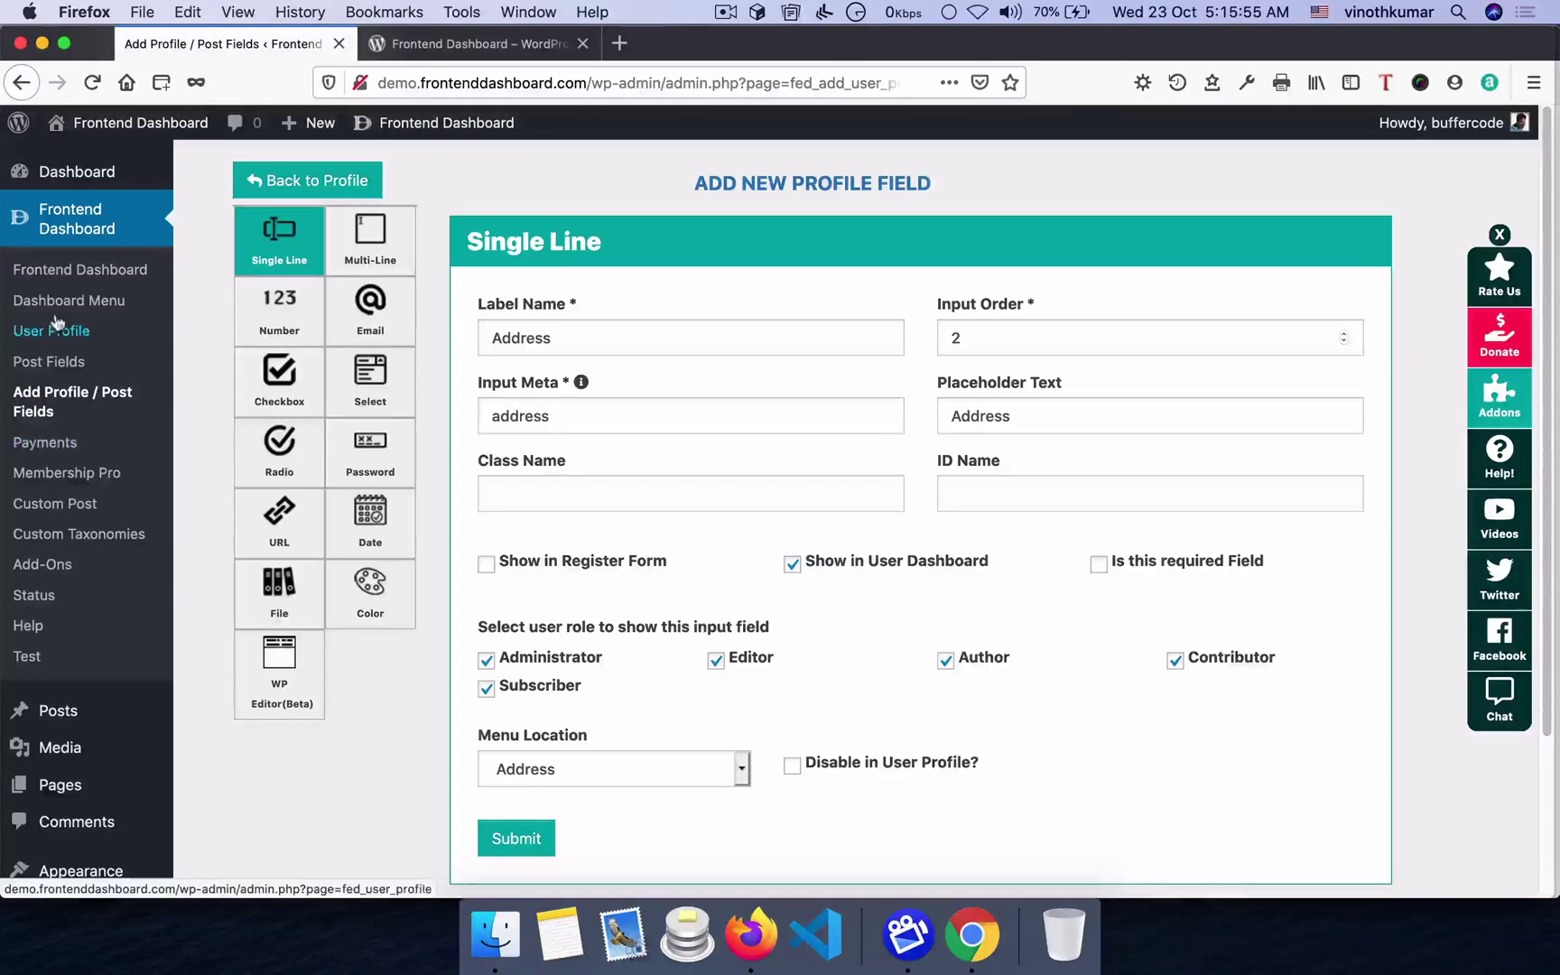
{"action": "key", "text": "super+Tab"}
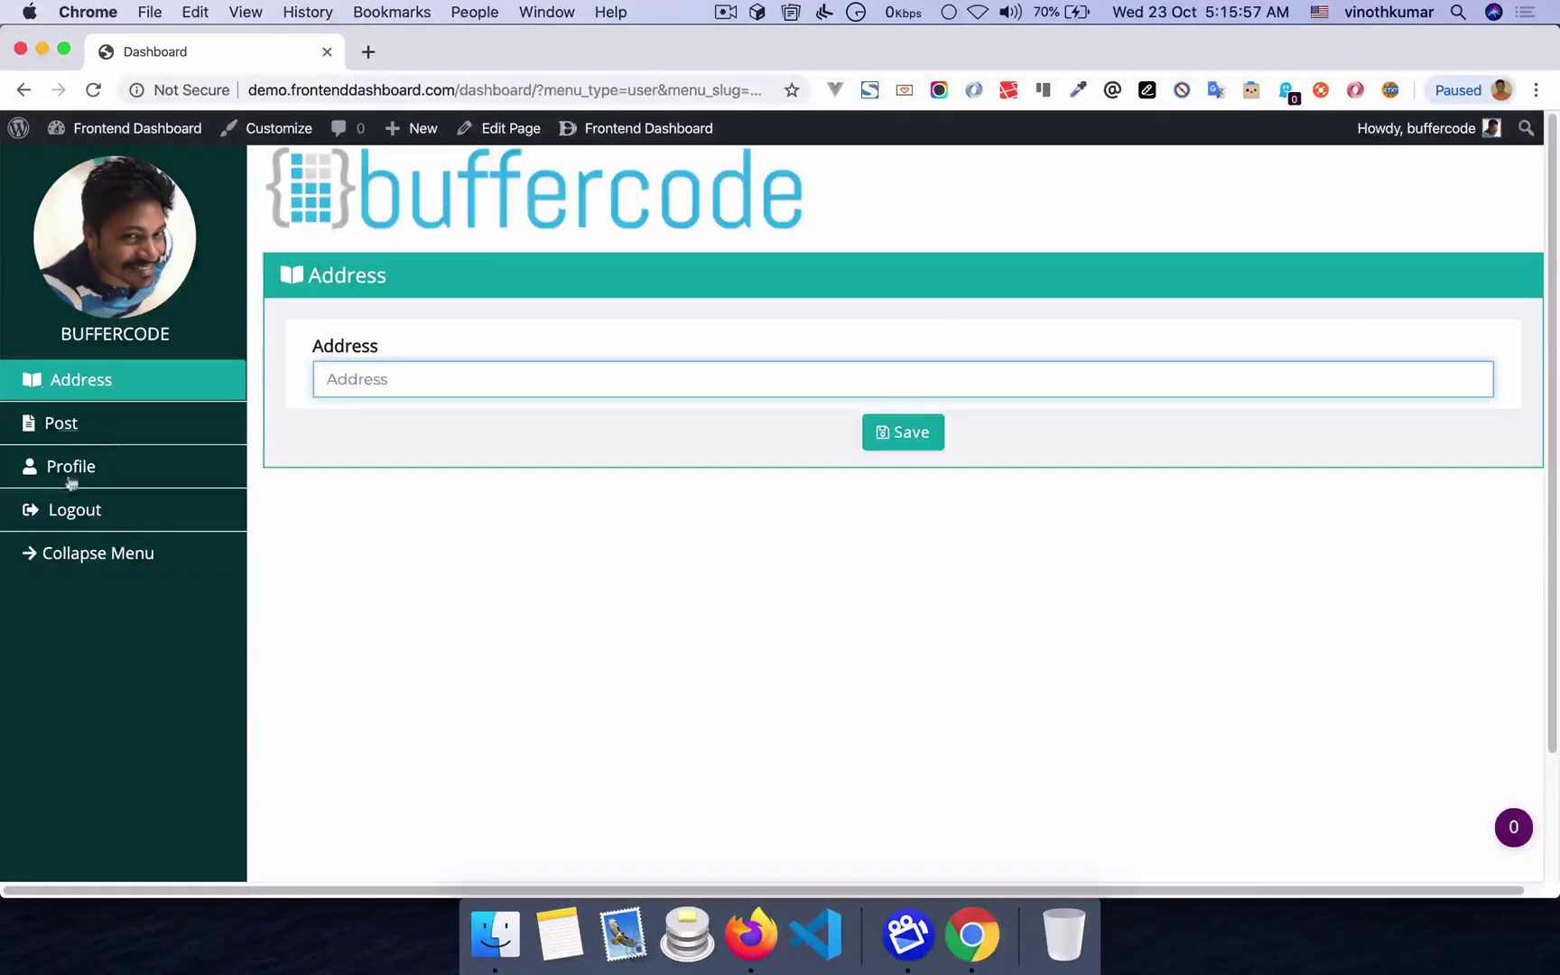
{"action": "key", "text": "super+Tab"}
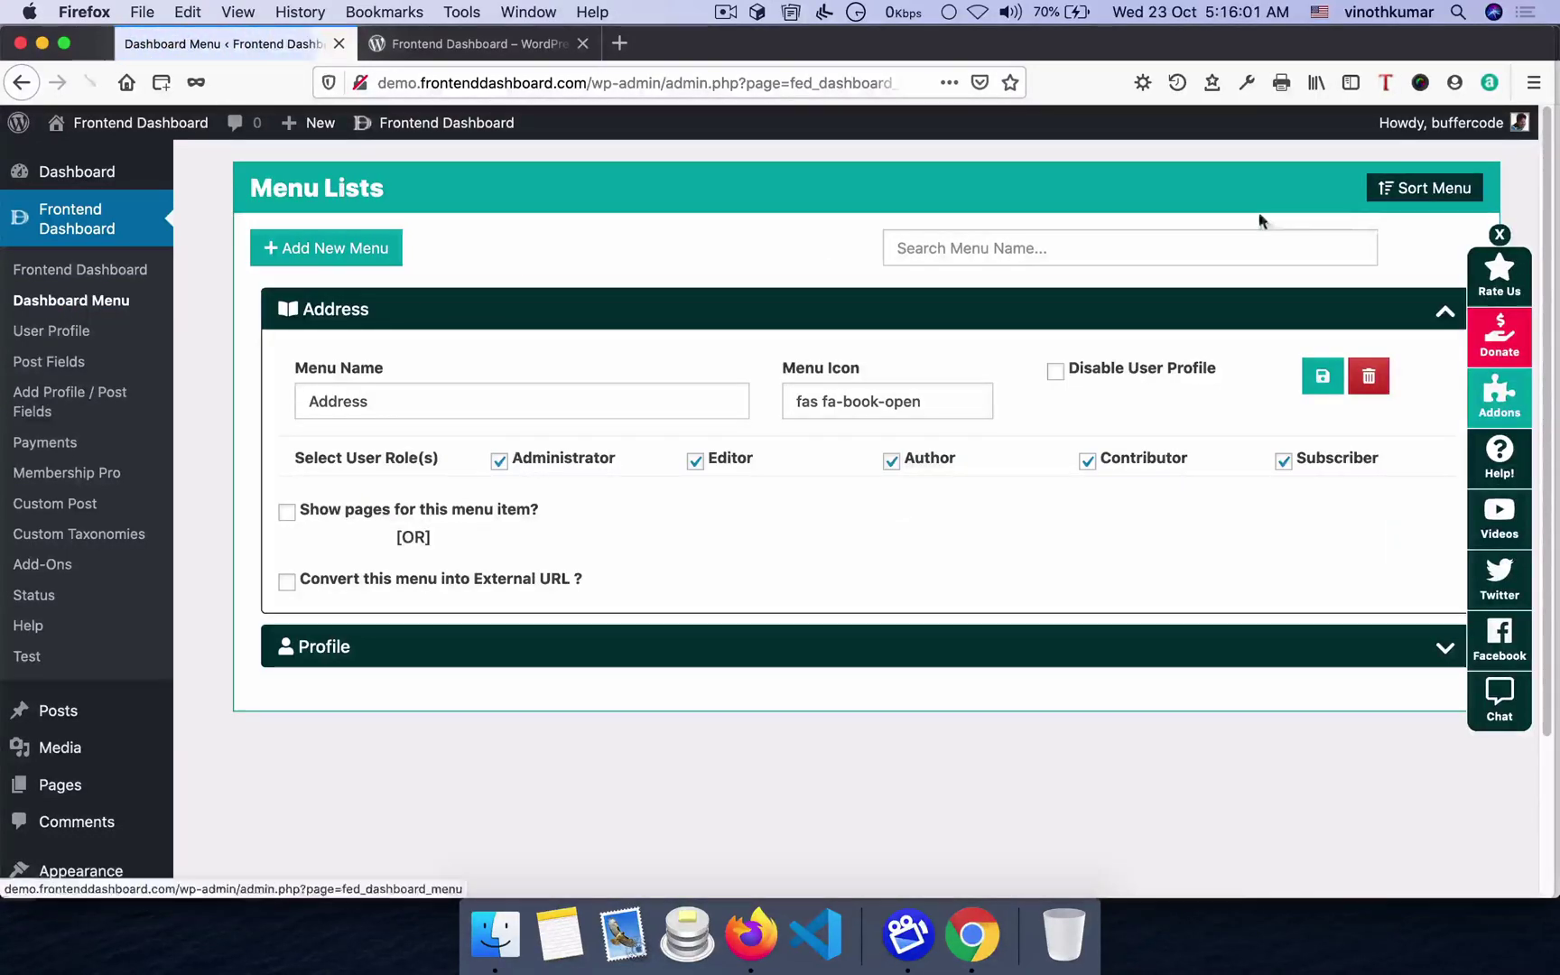
- Drag Address below Profile in Sort Menu, then confirm Post, Profile, Address, Logout on the frontend
{"action": "left_click", "coordinate": [1410, 192]}
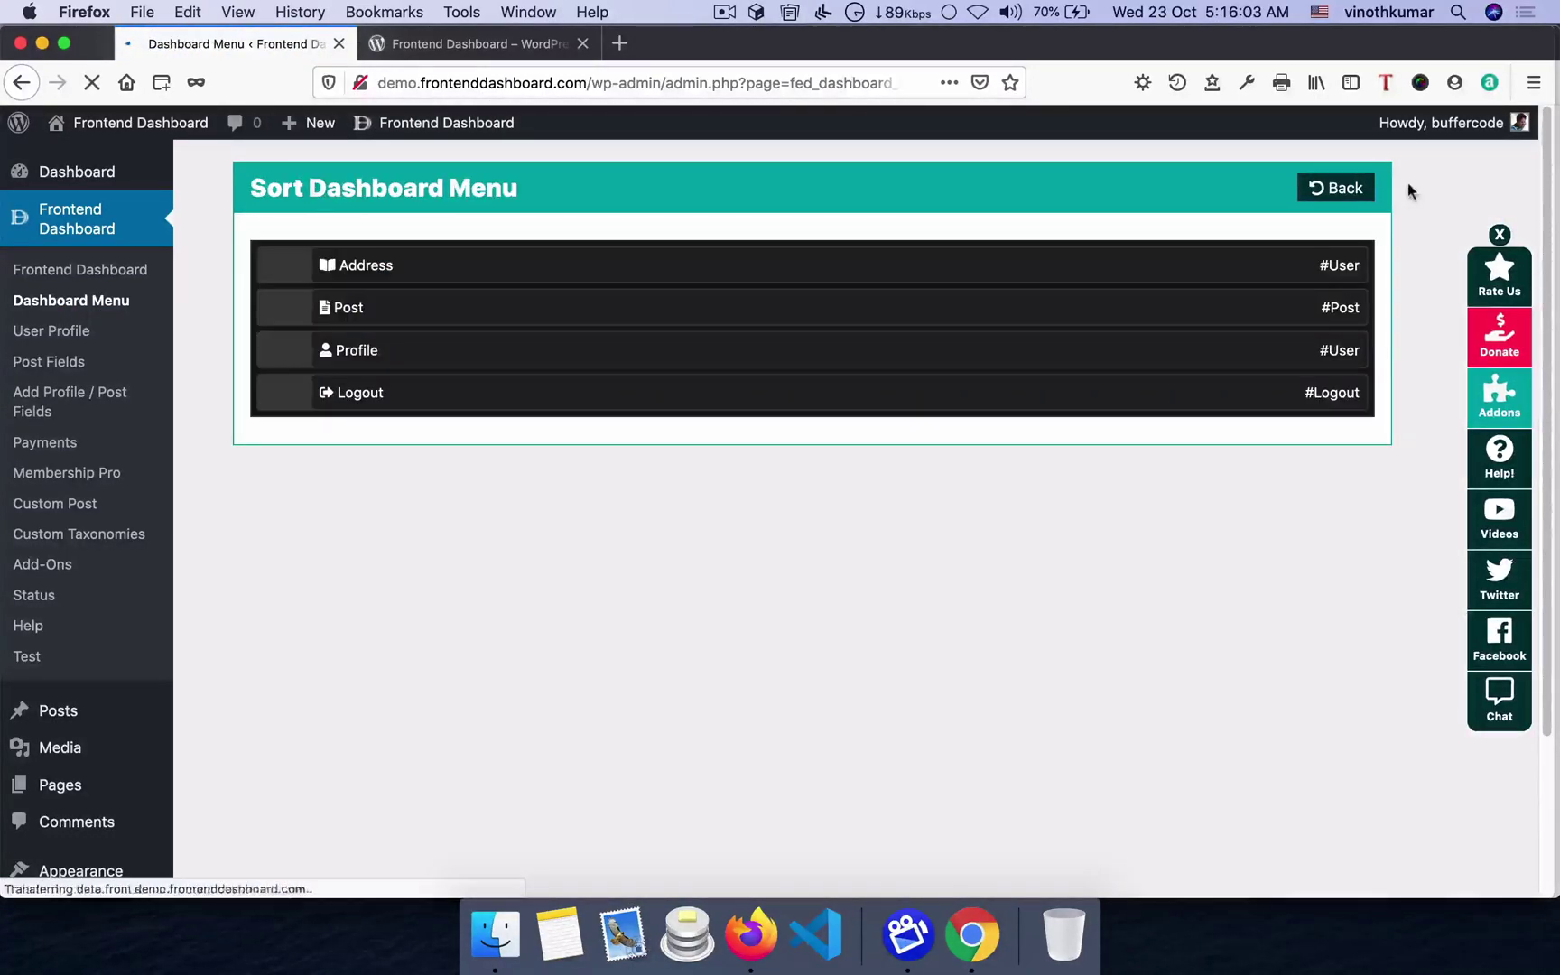
{"action": "left_click_drag", "start_coordinate": [389, 267], "coordinate": [293, 338]}
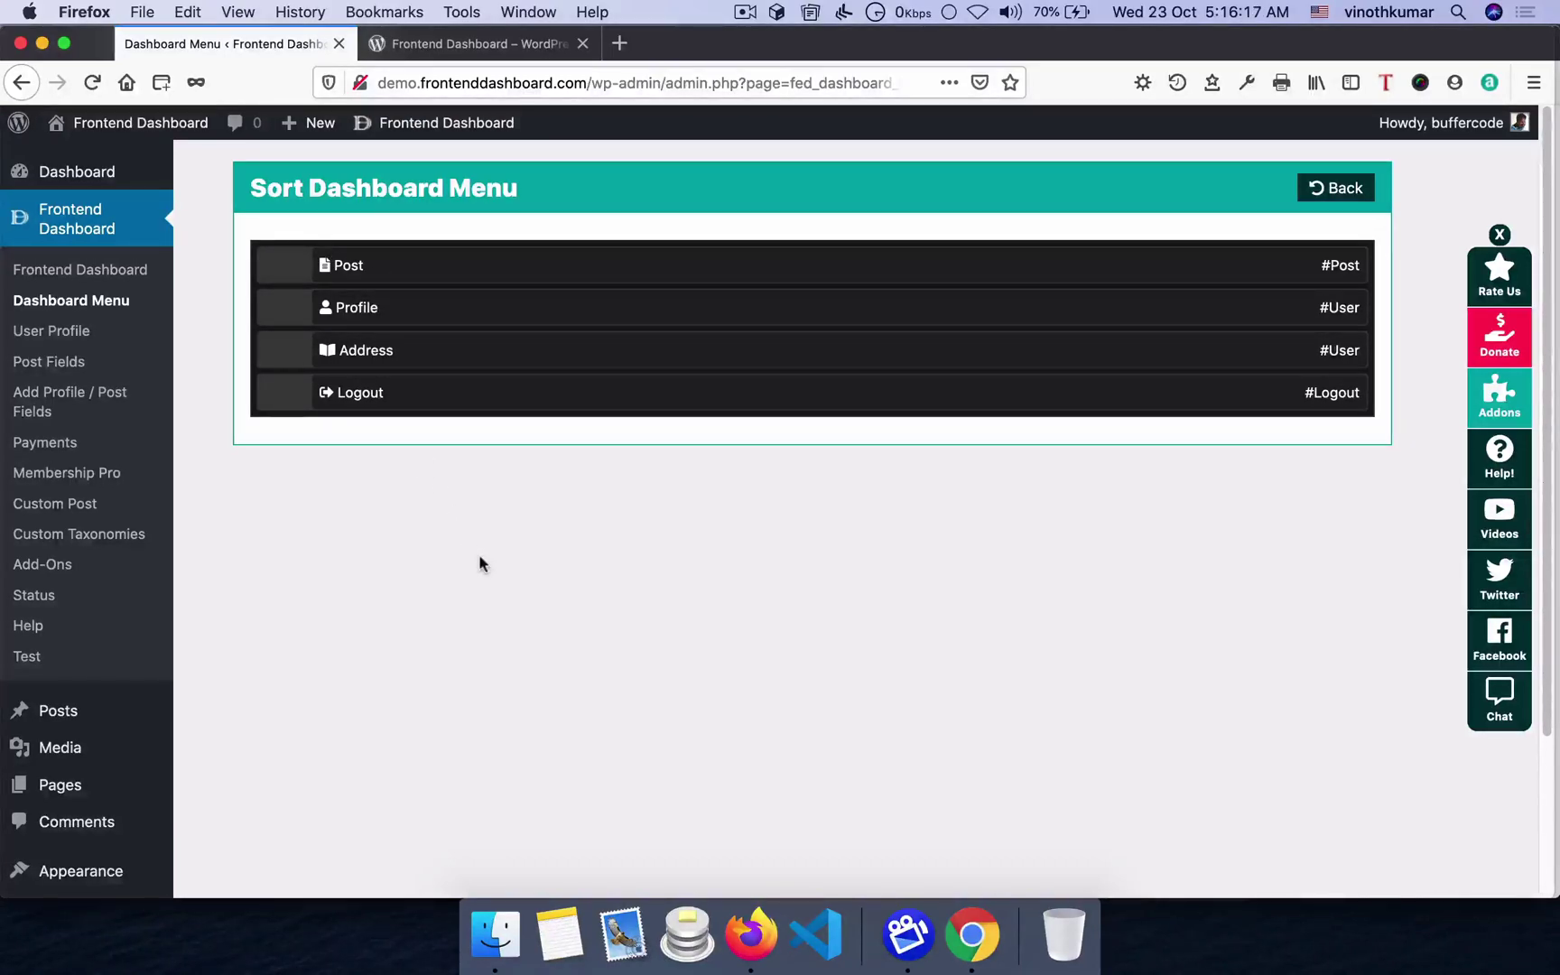
{"action": "key", "text": "super+Tab"}
{"action": "key", "text": "super+r"}
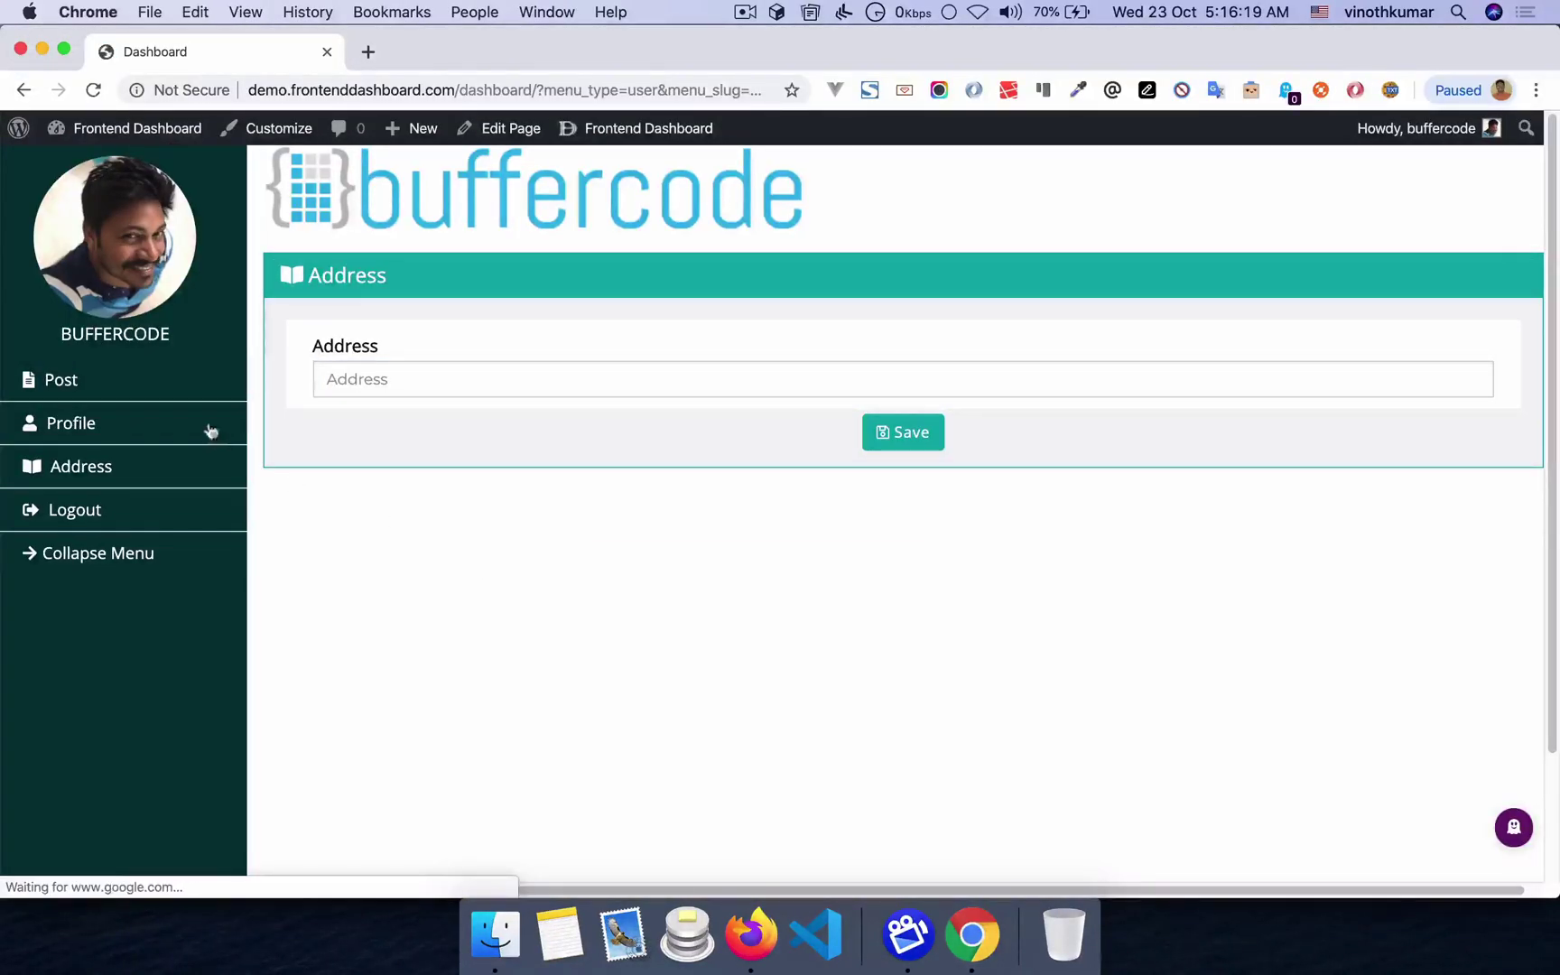
{"action": "left_click", "coordinate": [60, 388]}
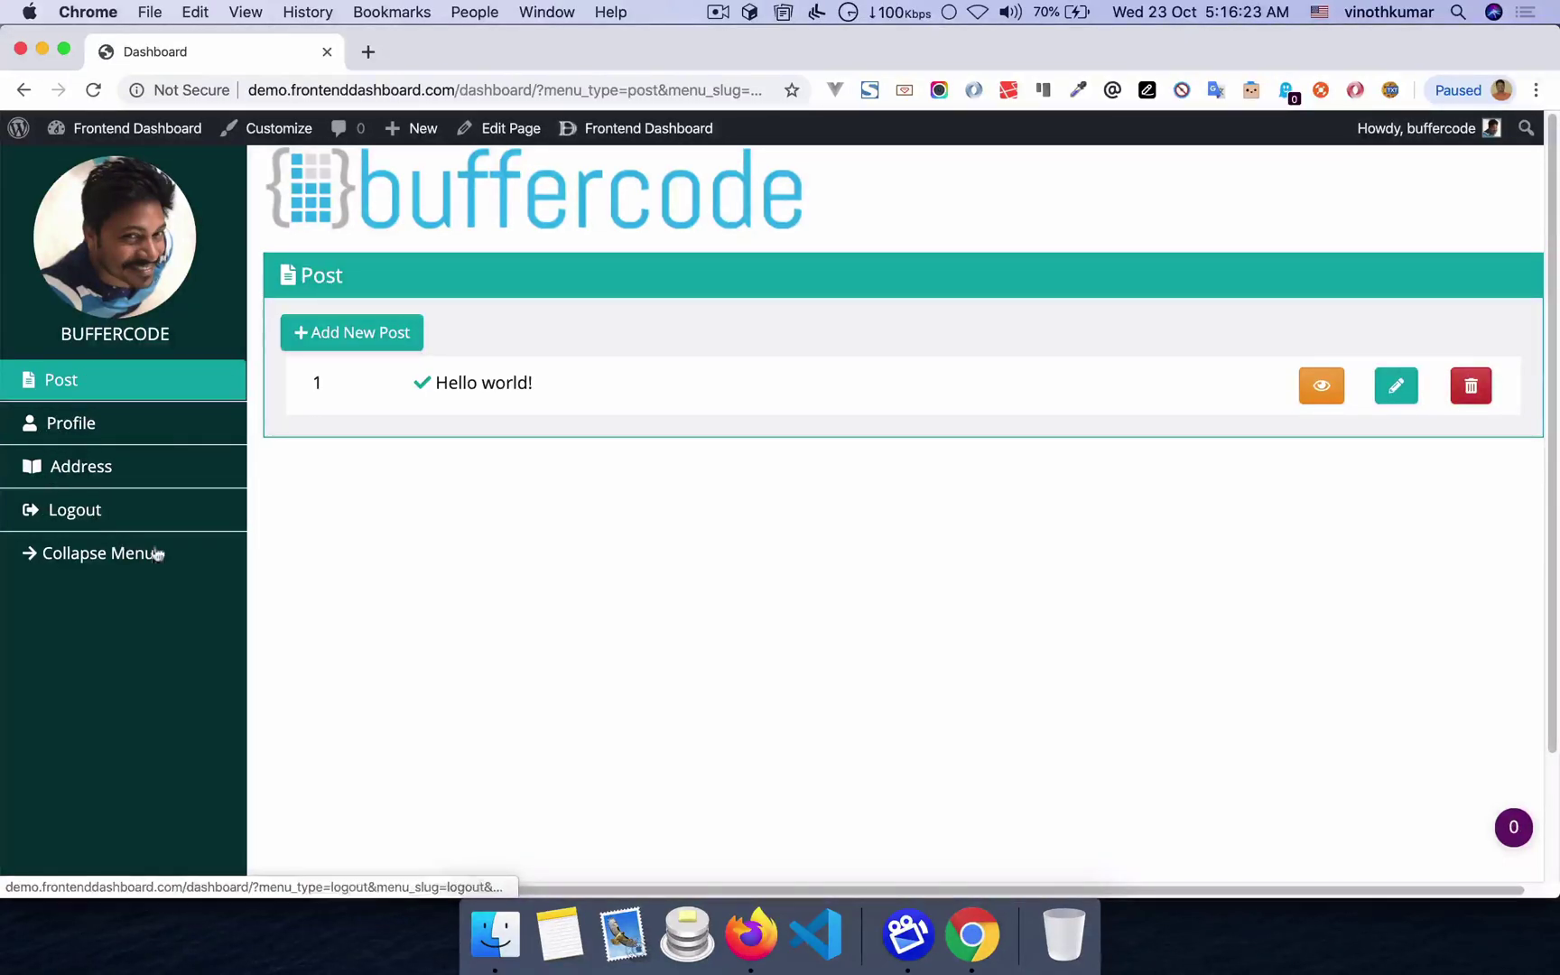
{"action": "key", "text": "super+Tab"}
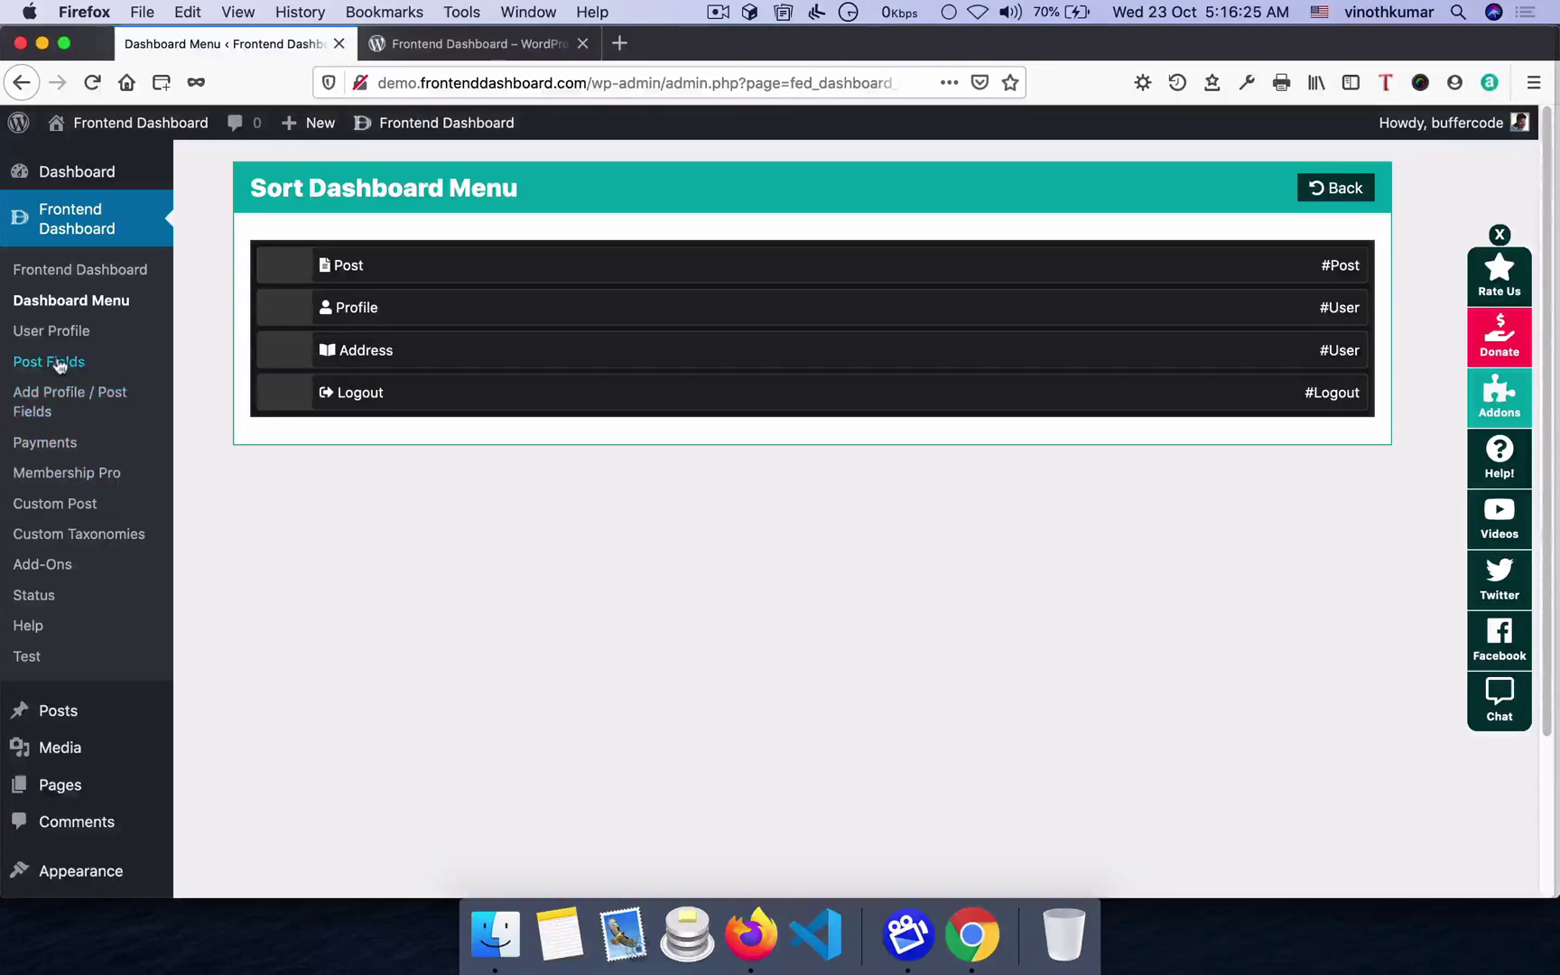
- Open the Post Fields admin page and preview the frontend new-post form
{"action": "left_click", "coordinate": [54, 363]}
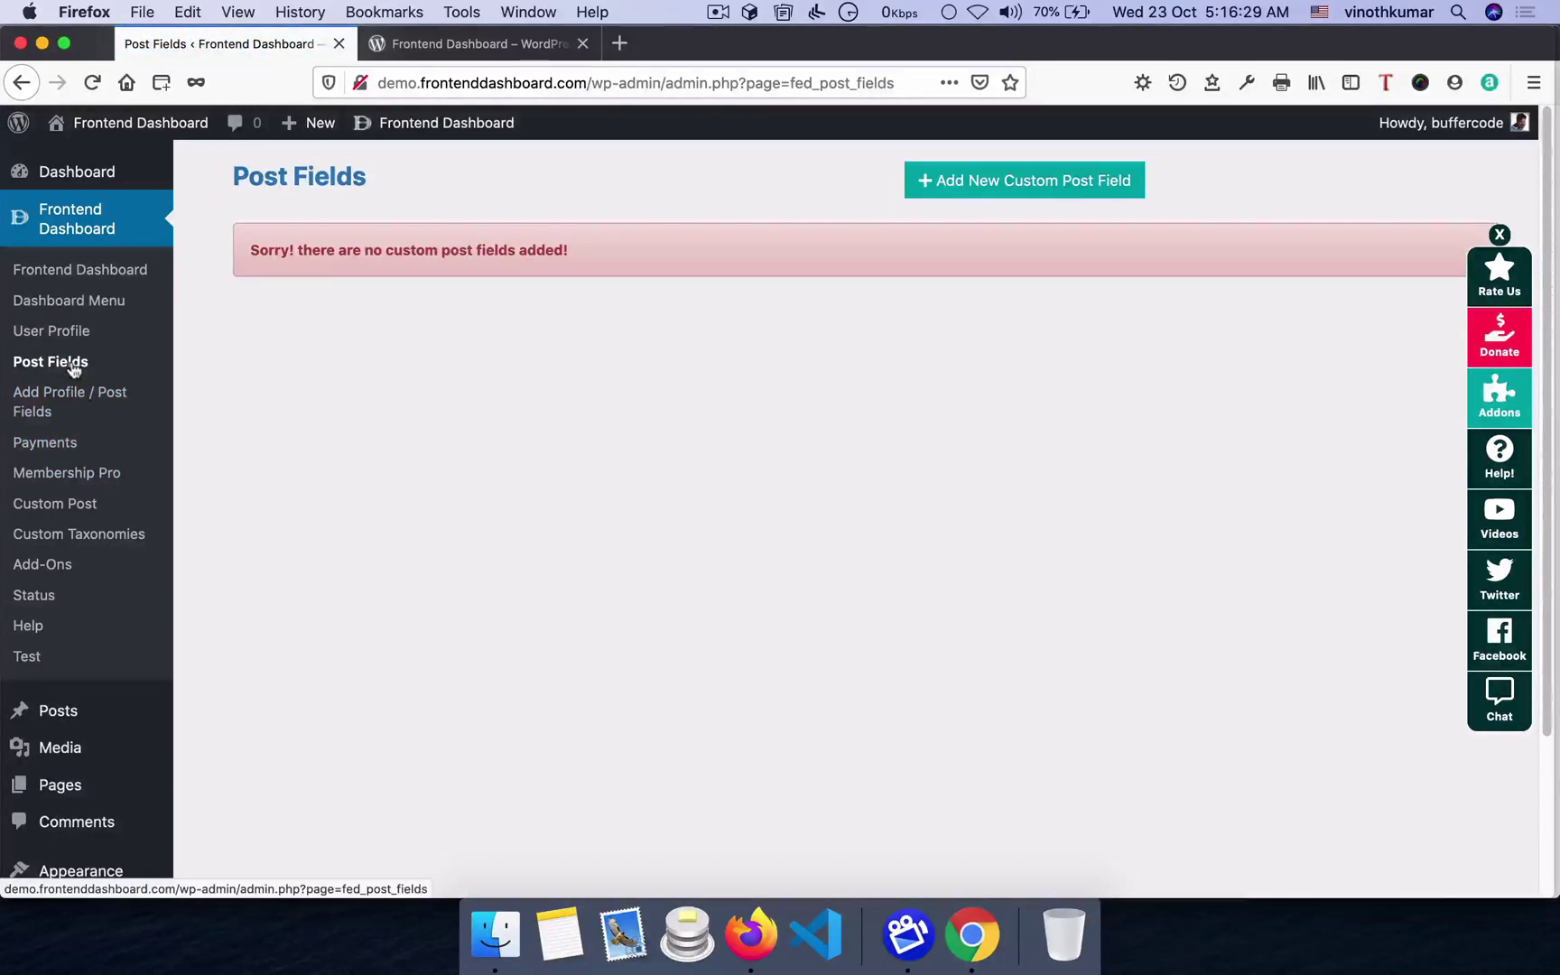
{"action": "left_click", "coordinate": [972, 934]}
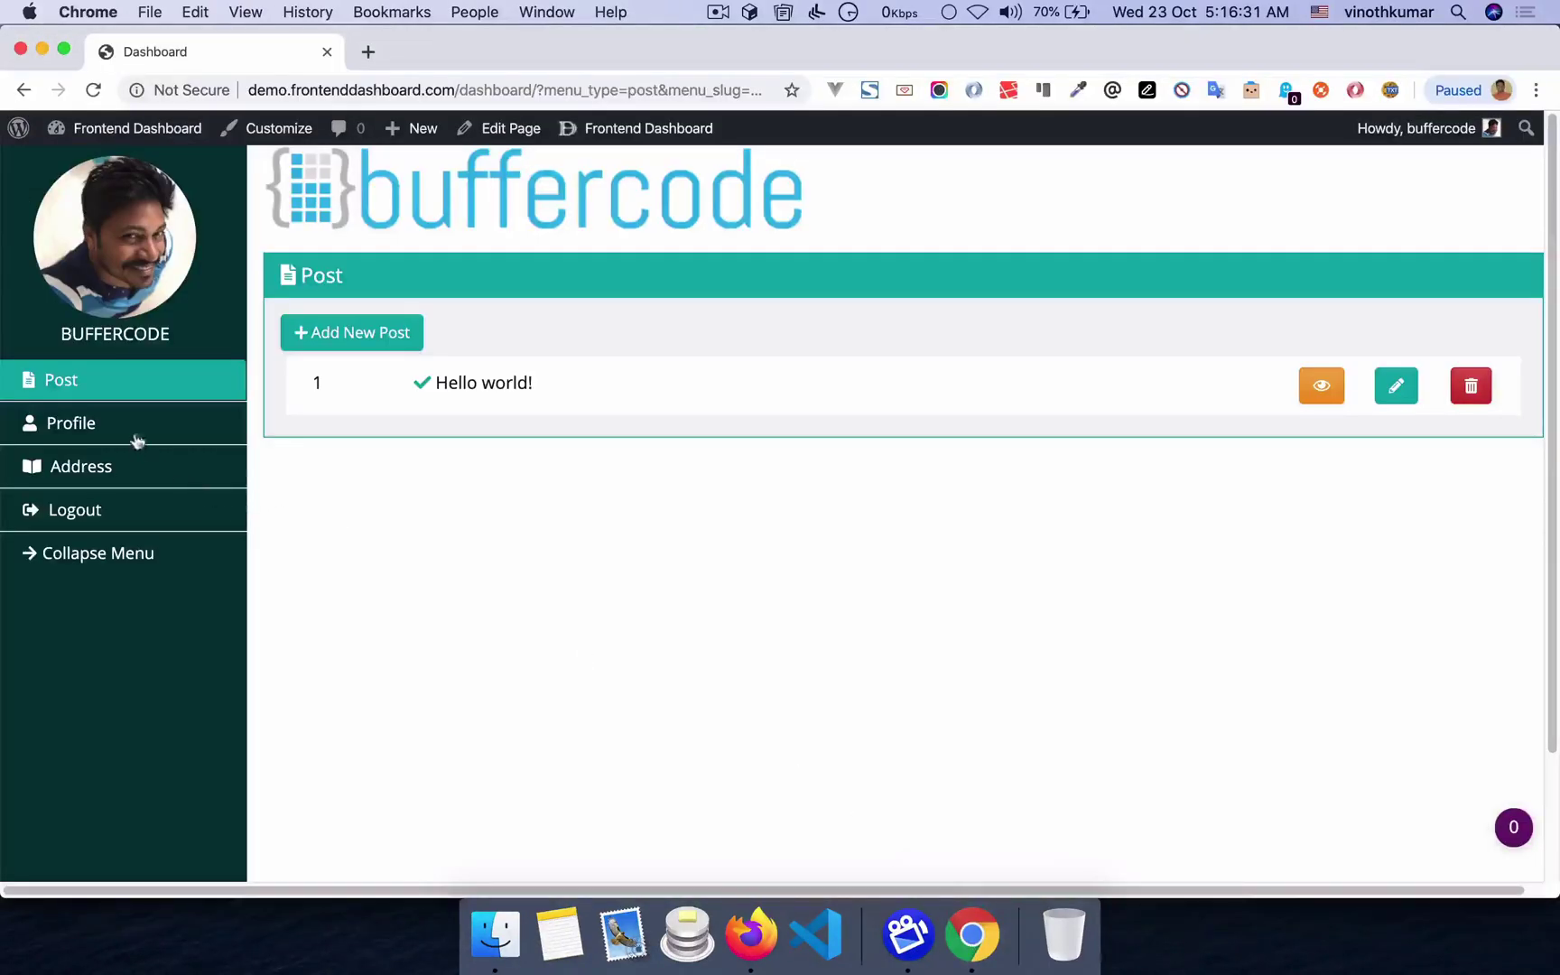
{"action": "left_click", "coordinate": [352, 332]}
{"action": "scroll", "coordinate": [717, 538], "scroll_direction": "down", "scroll_amount": 10}
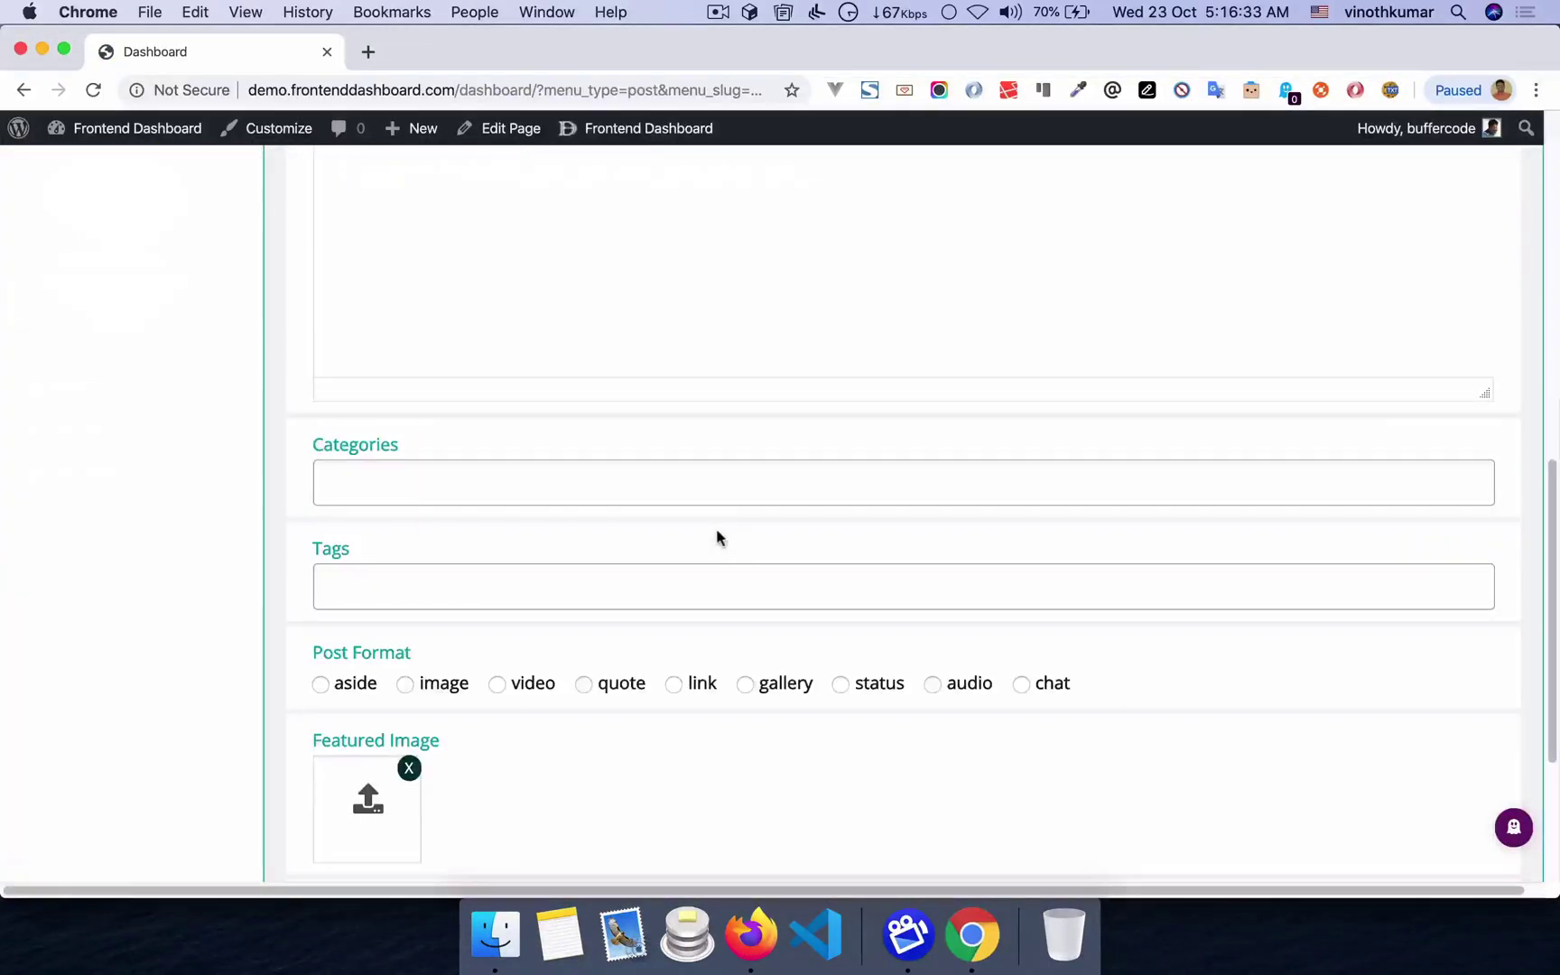
{"action": "scroll", "coordinate": [716, 534], "scroll_direction": "down", "scroll_amount": 3}
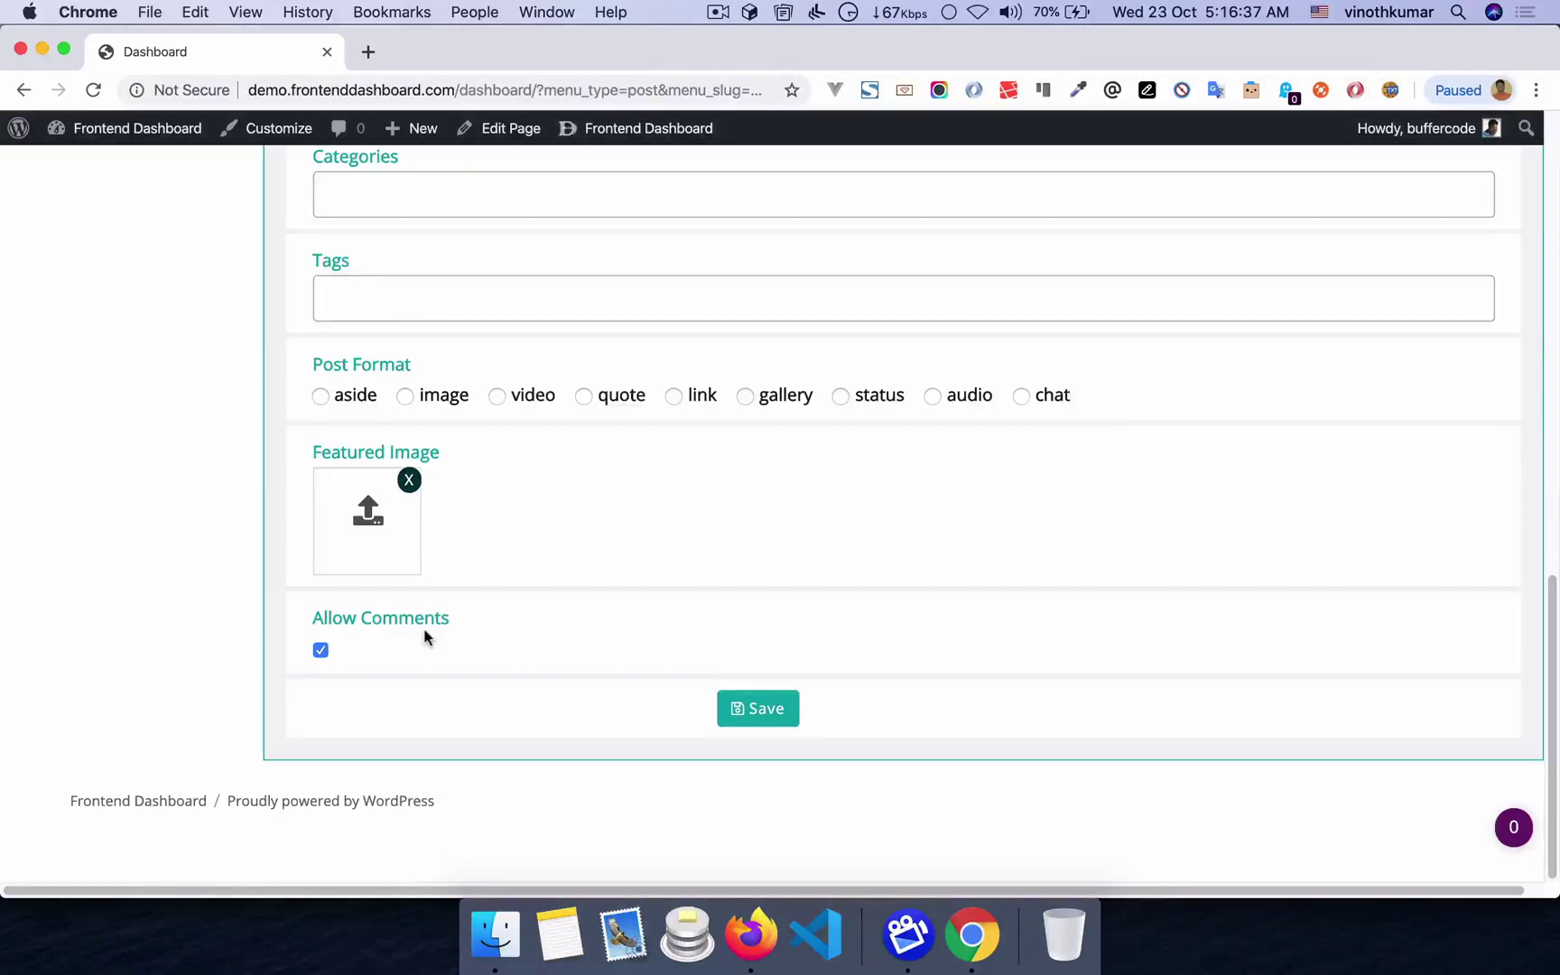
{"action": "scroll", "coordinate": [423, 629], "scroll_direction": "up", "scroll_amount": 3}
{"action": "key", "text": "super+Tab"}
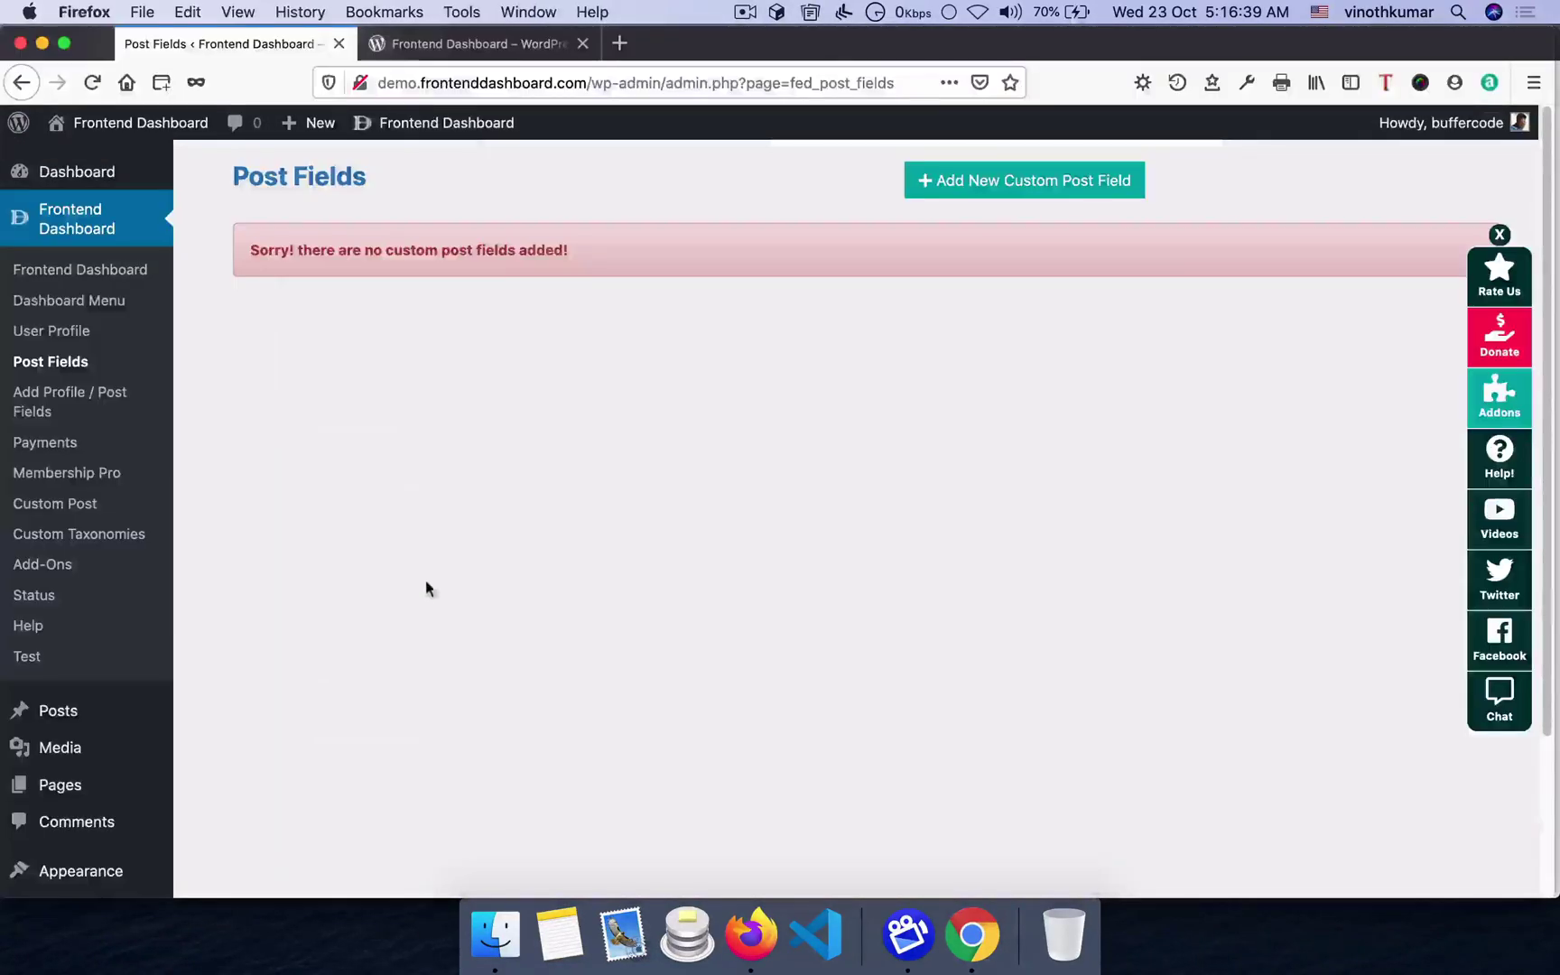
- Fill a single-line post field labelled Test with placeholder Test for Posts
{"action": "left_click", "coordinate": [960, 184]}
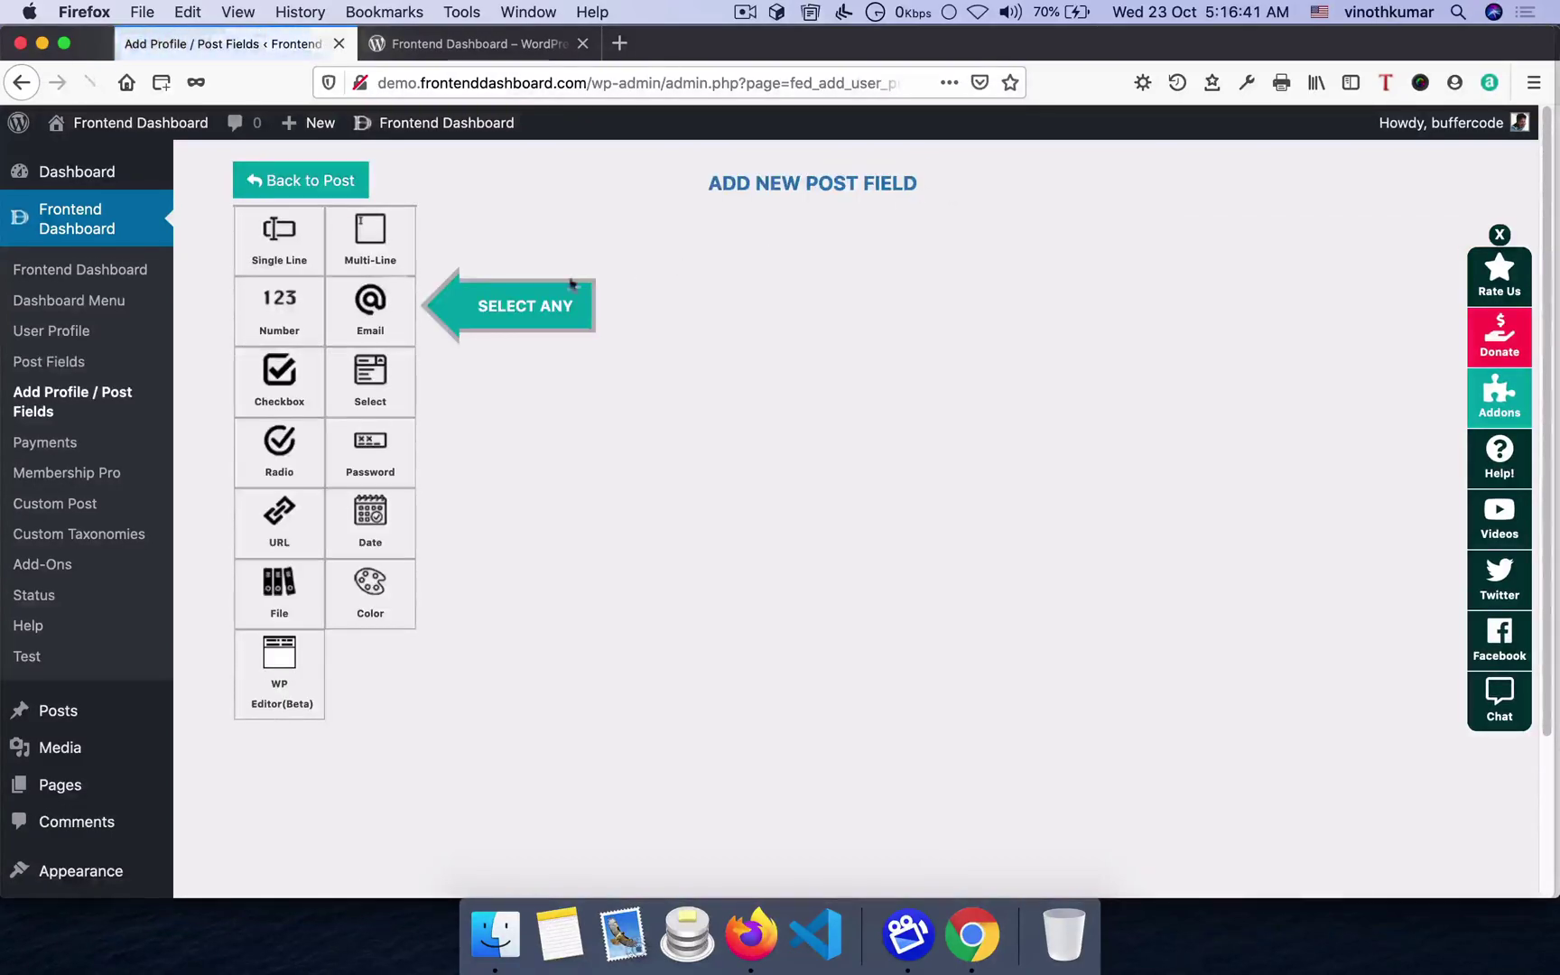
{"action": "left_click", "coordinate": [282, 242]}
{"action": "left_click", "coordinate": [675, 323]}
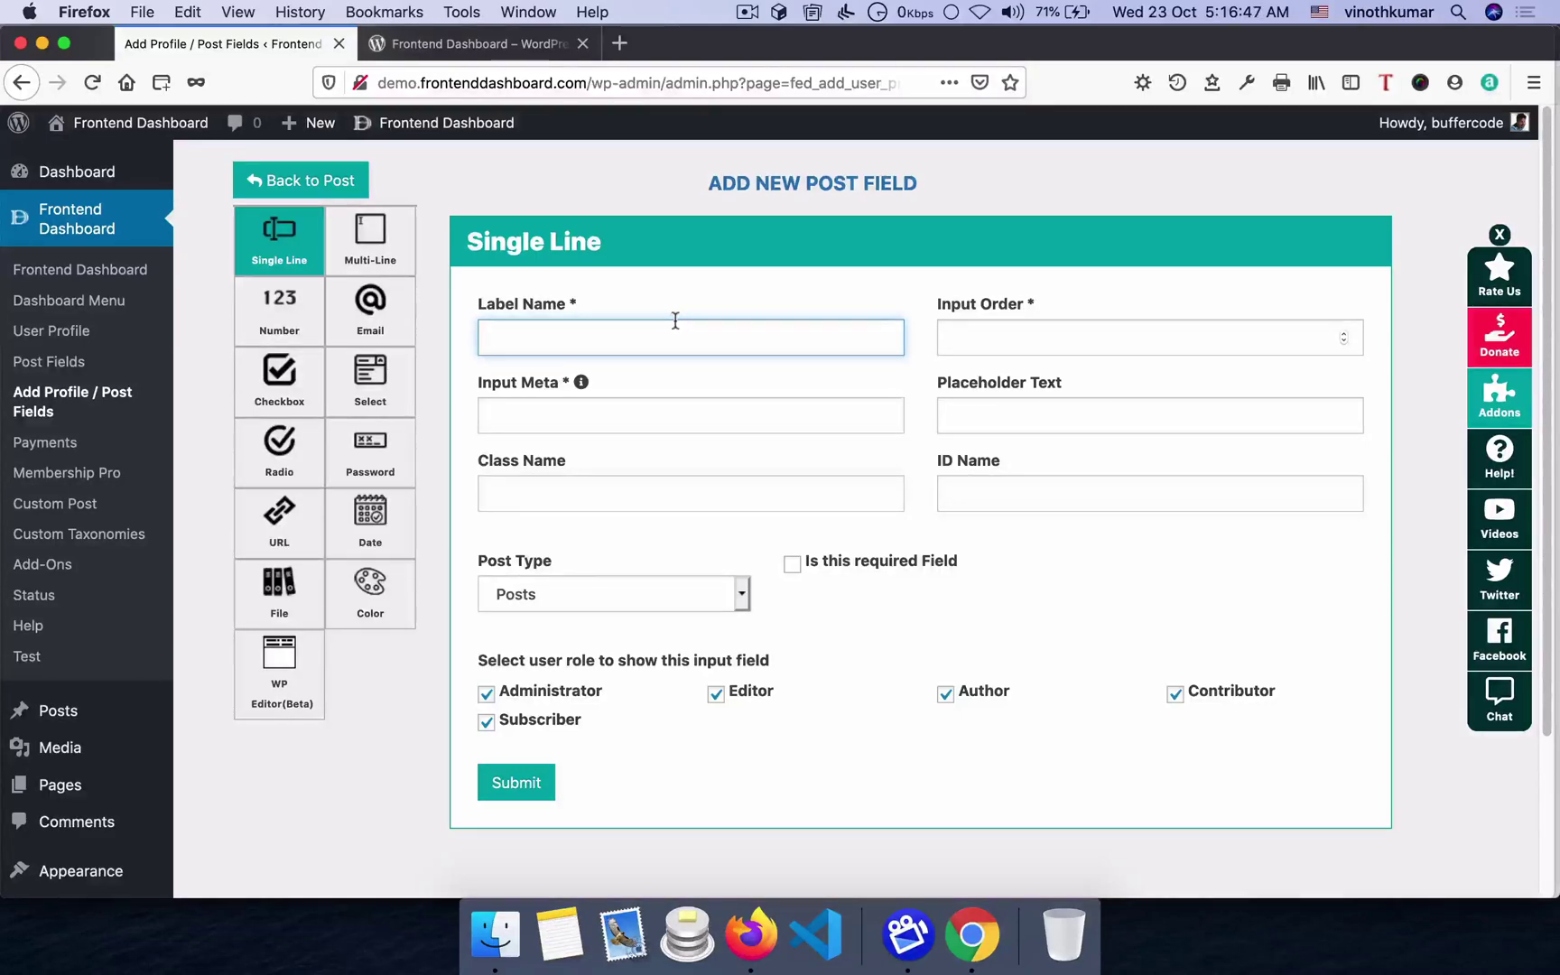
{"action": "type", "text": "Test"}
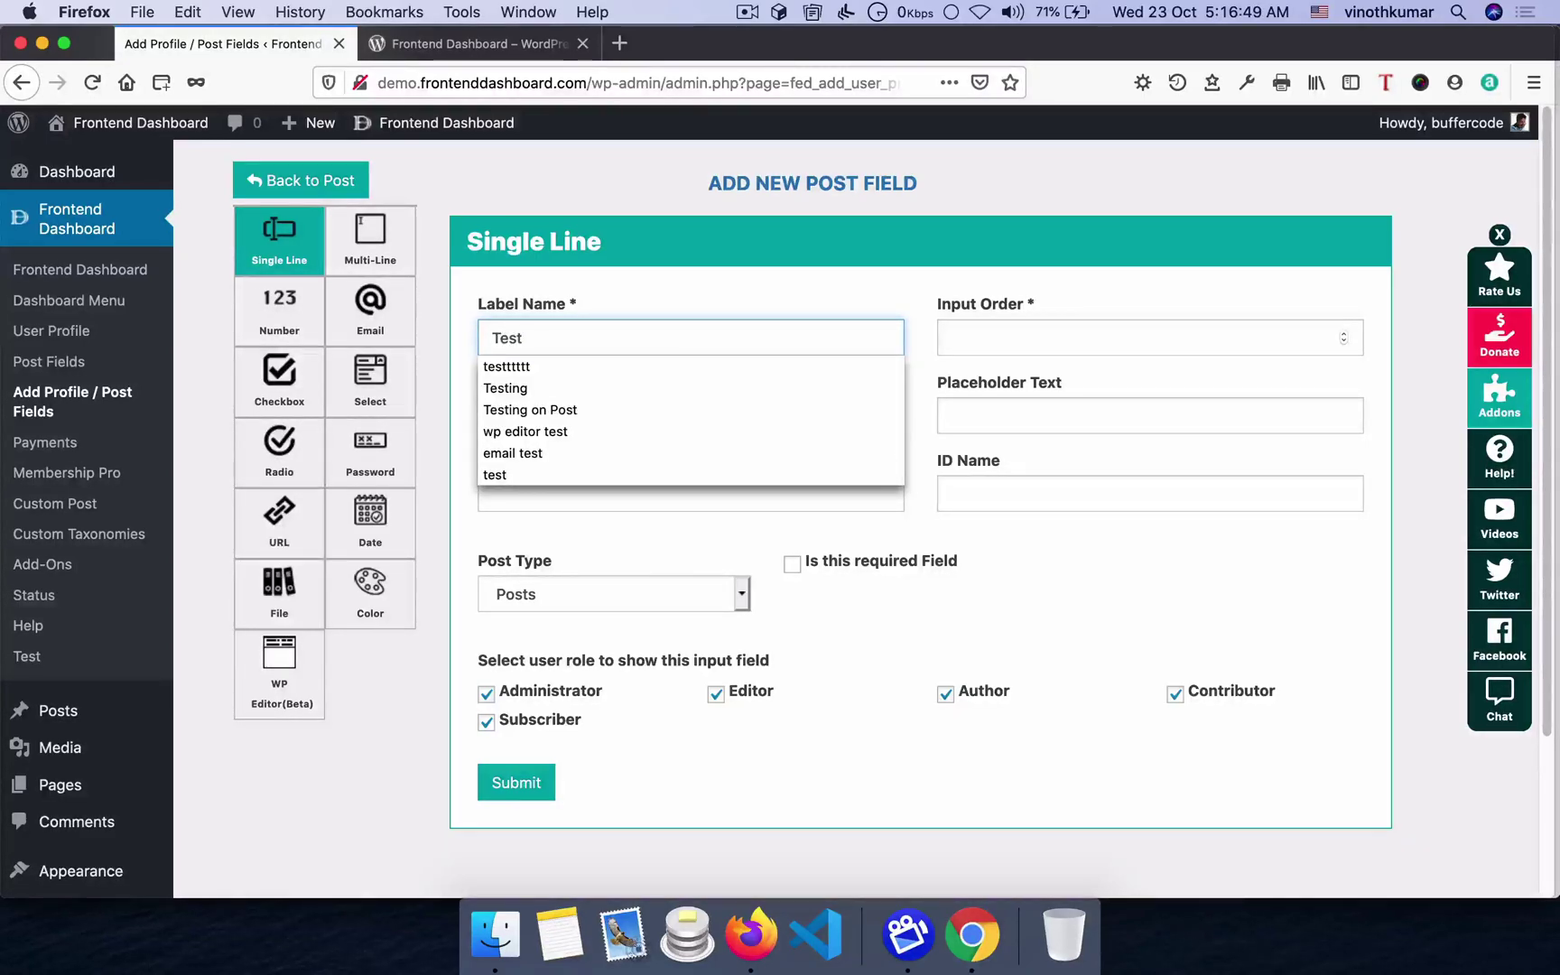
{"action": "key", "text": "Tab"}
{"action": "key", "text": "Tab"}
{"action": "key", "text": "Tab"}
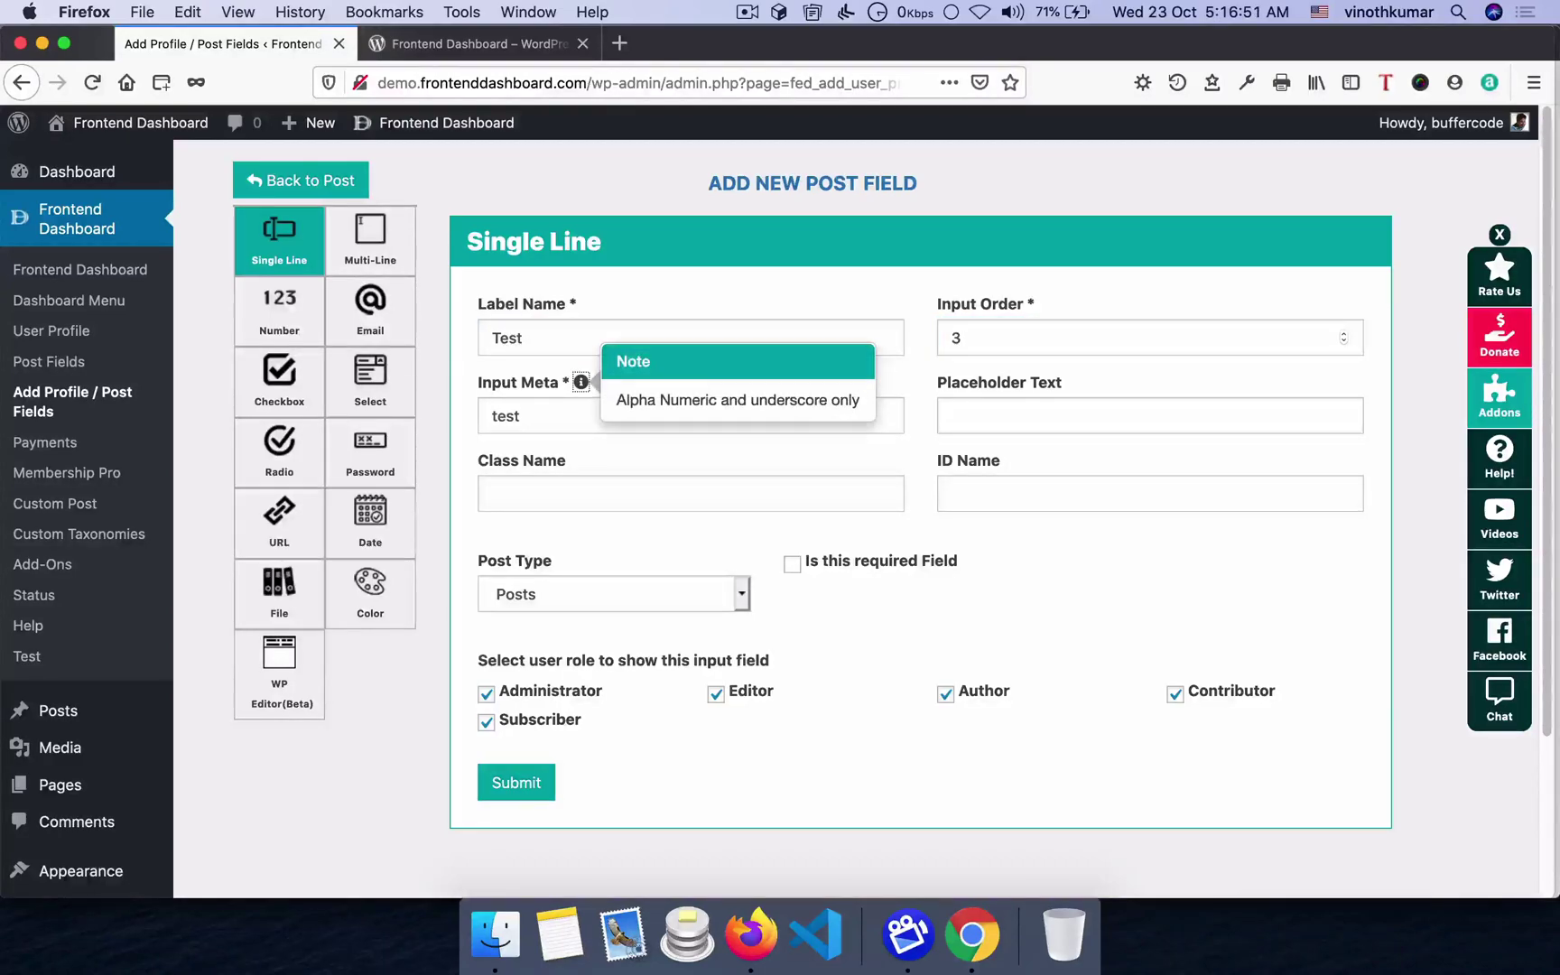
{"action": "type", "text": "Test"}
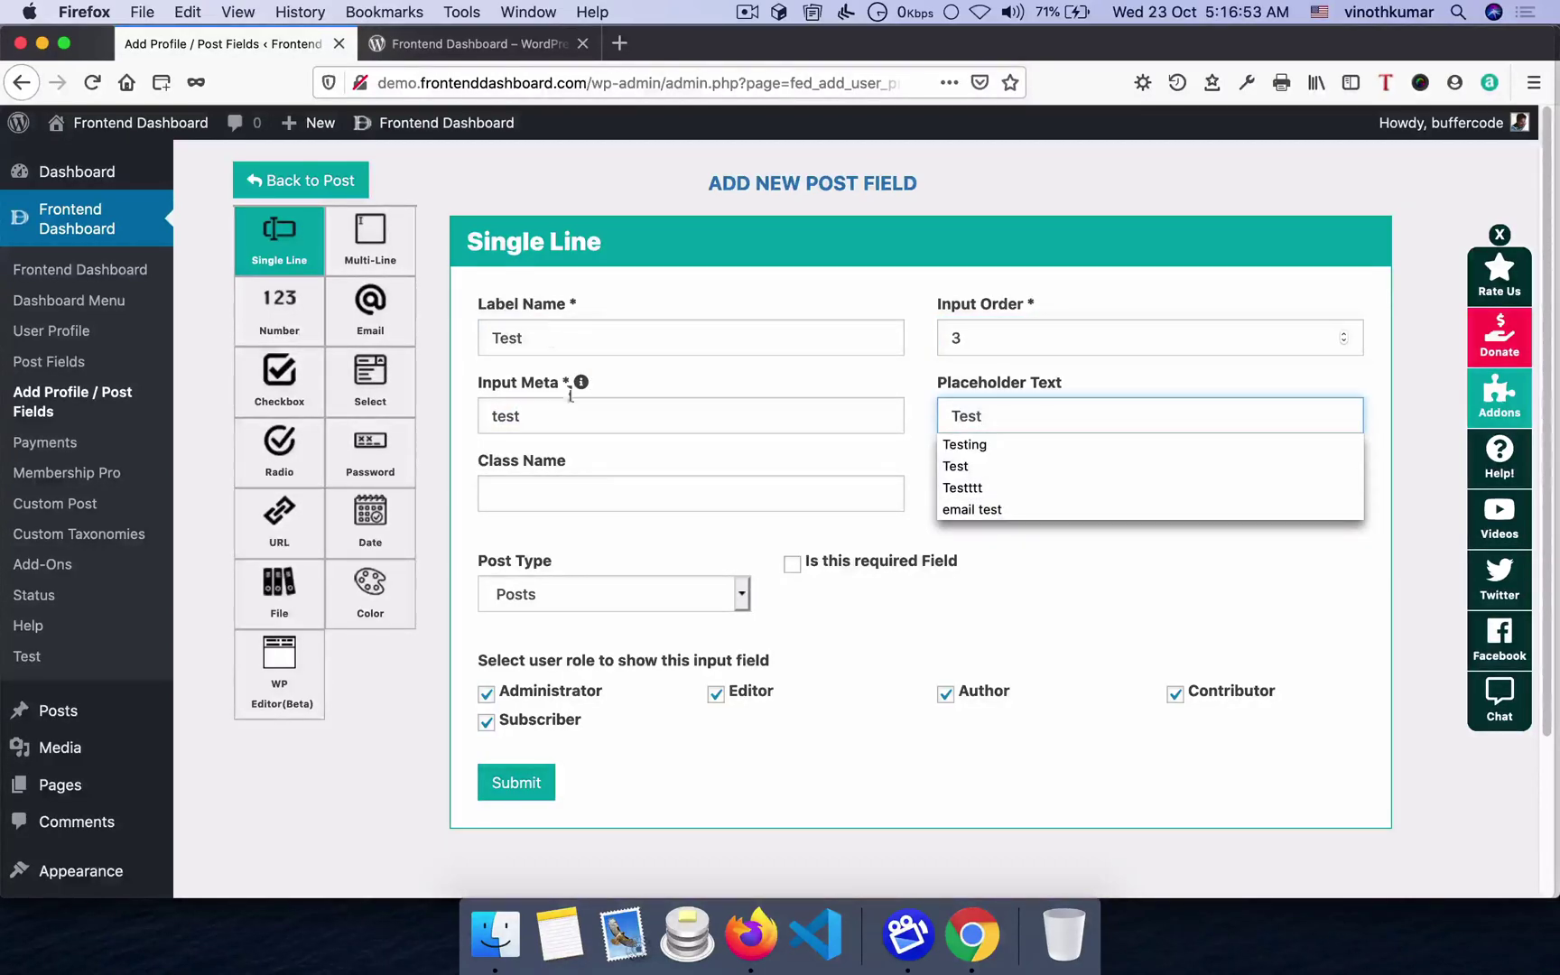
{"action": "left_click", "coordinate": [574, 591]}
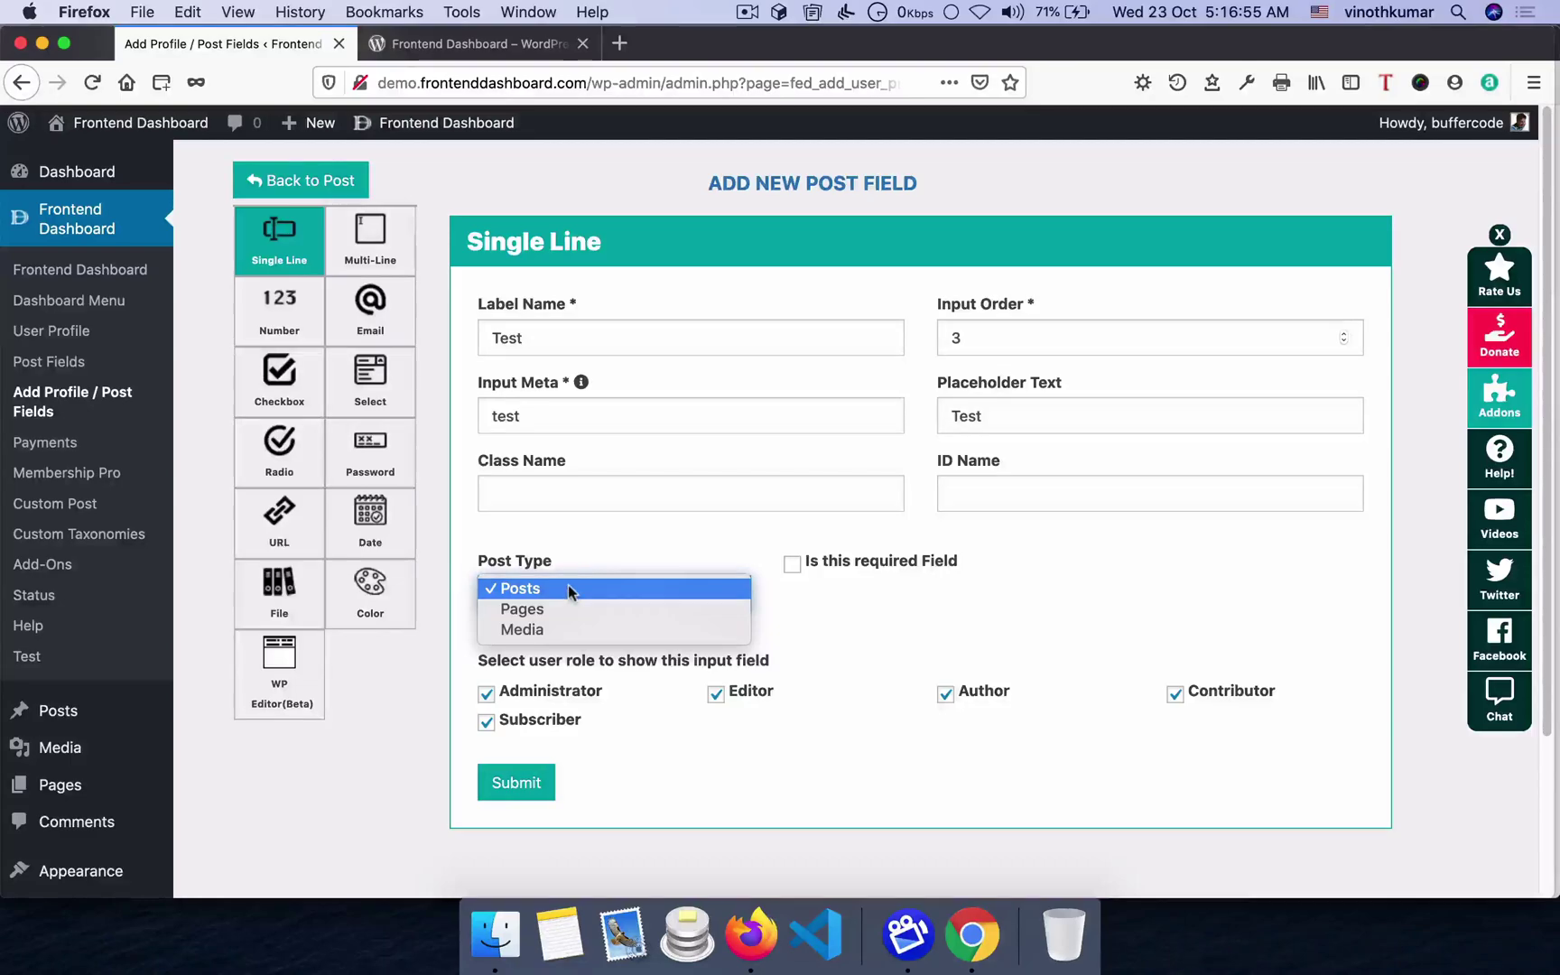
{"action": "left_click", "coordinate": [568, 589]}
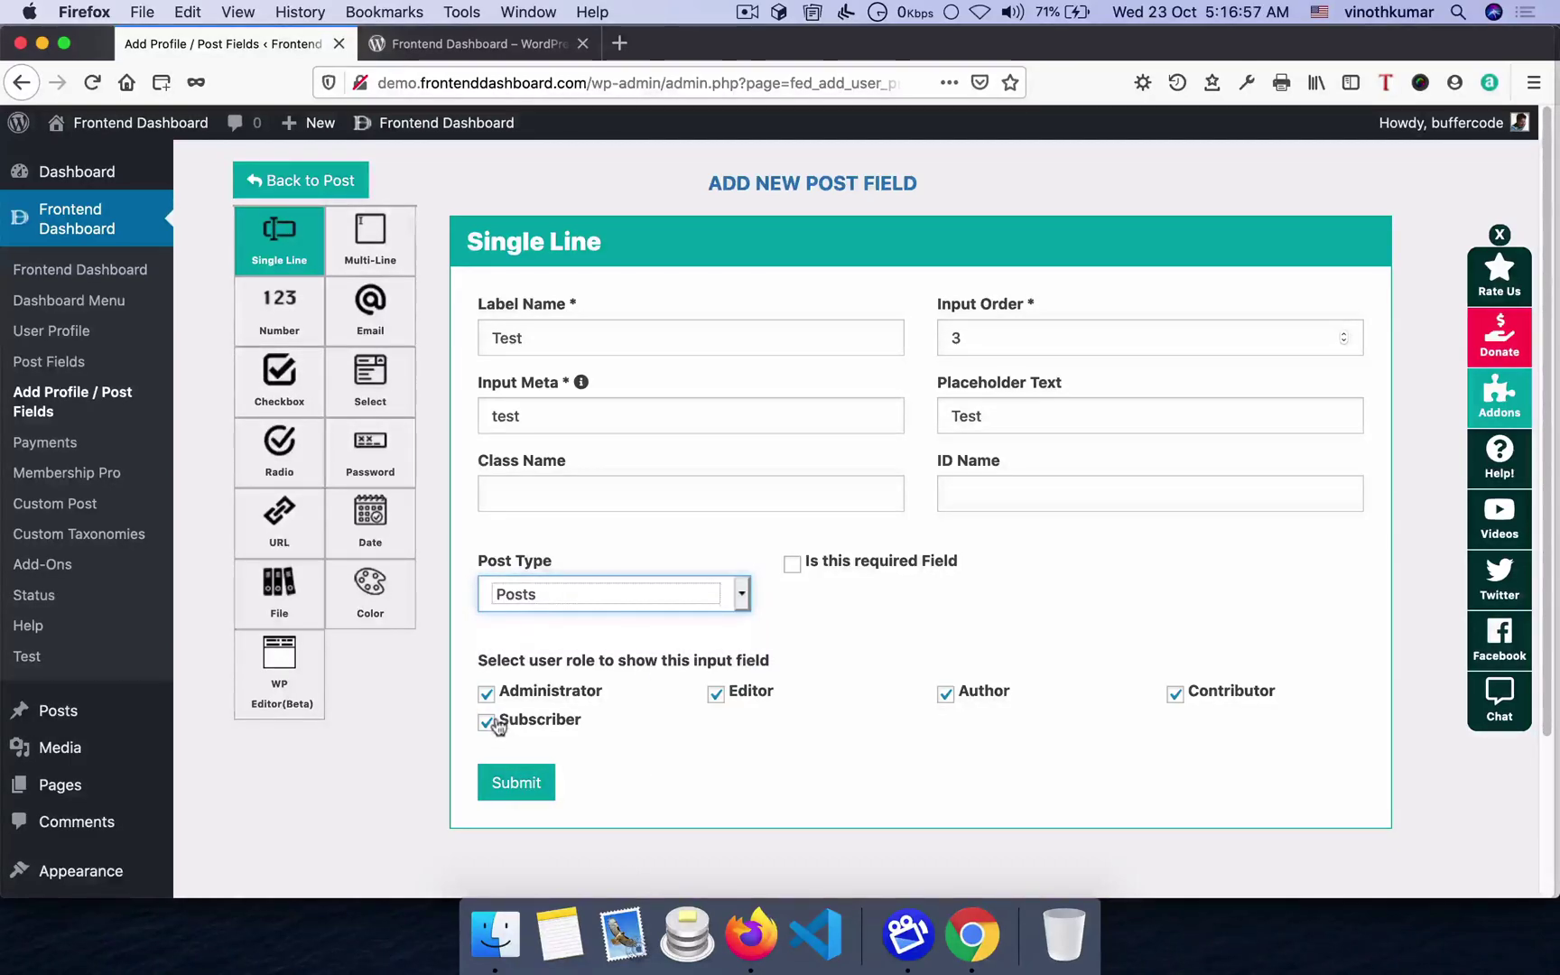
- Save the Test post field and reload the frontend post form to see the Test input
{"action": "left_click", "coordinate": [529, 786]}
{"action": "left_click", "coordinate": [770, 646]}
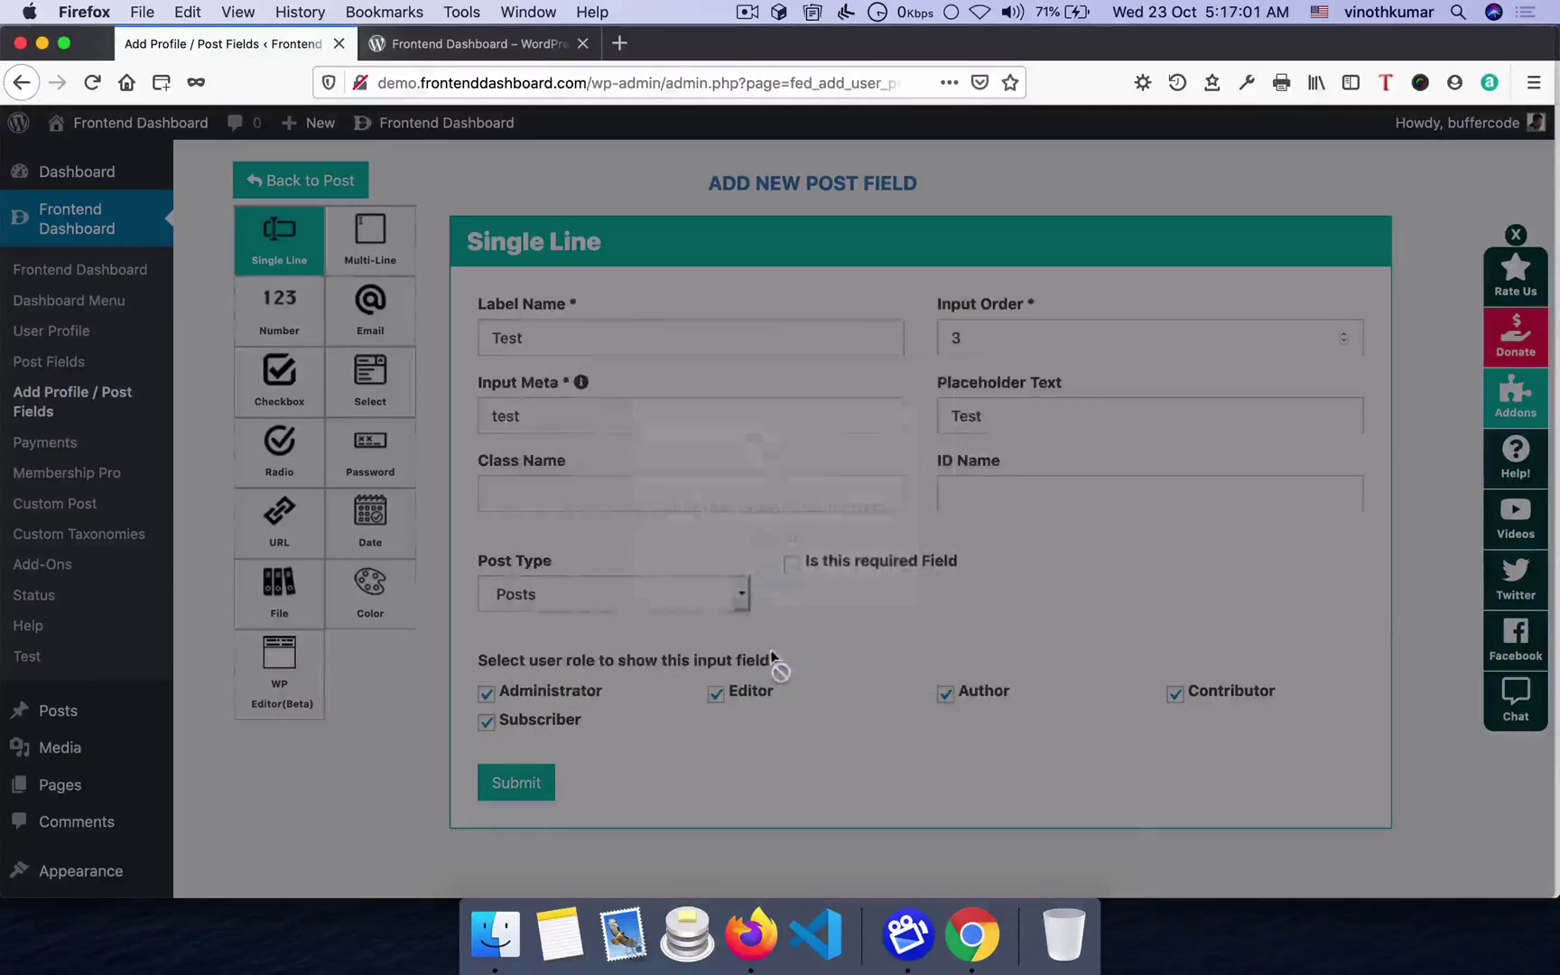
{"action": "key", "text": "super+Tab"}
{"action": "scroll", "coordinate": [776, 707], "scroll_direction": "down", "scroll_amount": 4}
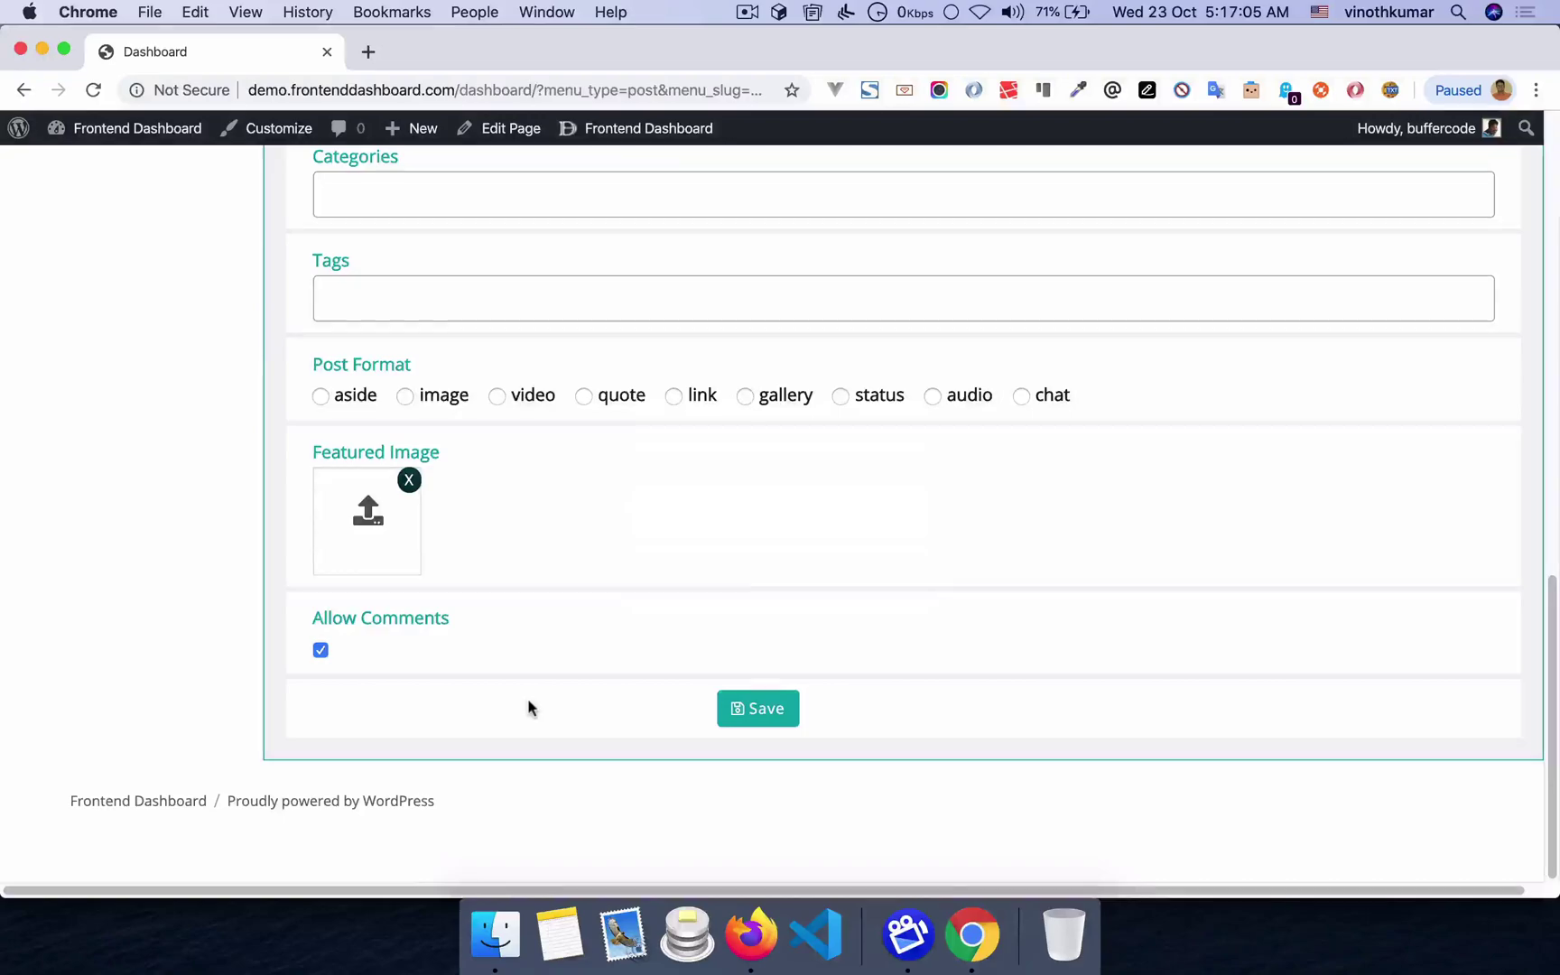
{"action": "scroll", "coordinate": [523, 703], "scroll_direction": "up", "scroll_amount": 10}
{"action": "scroll", "coordinate": [519, 696], "scroll_direction": "down", "scroll_amount": 4}
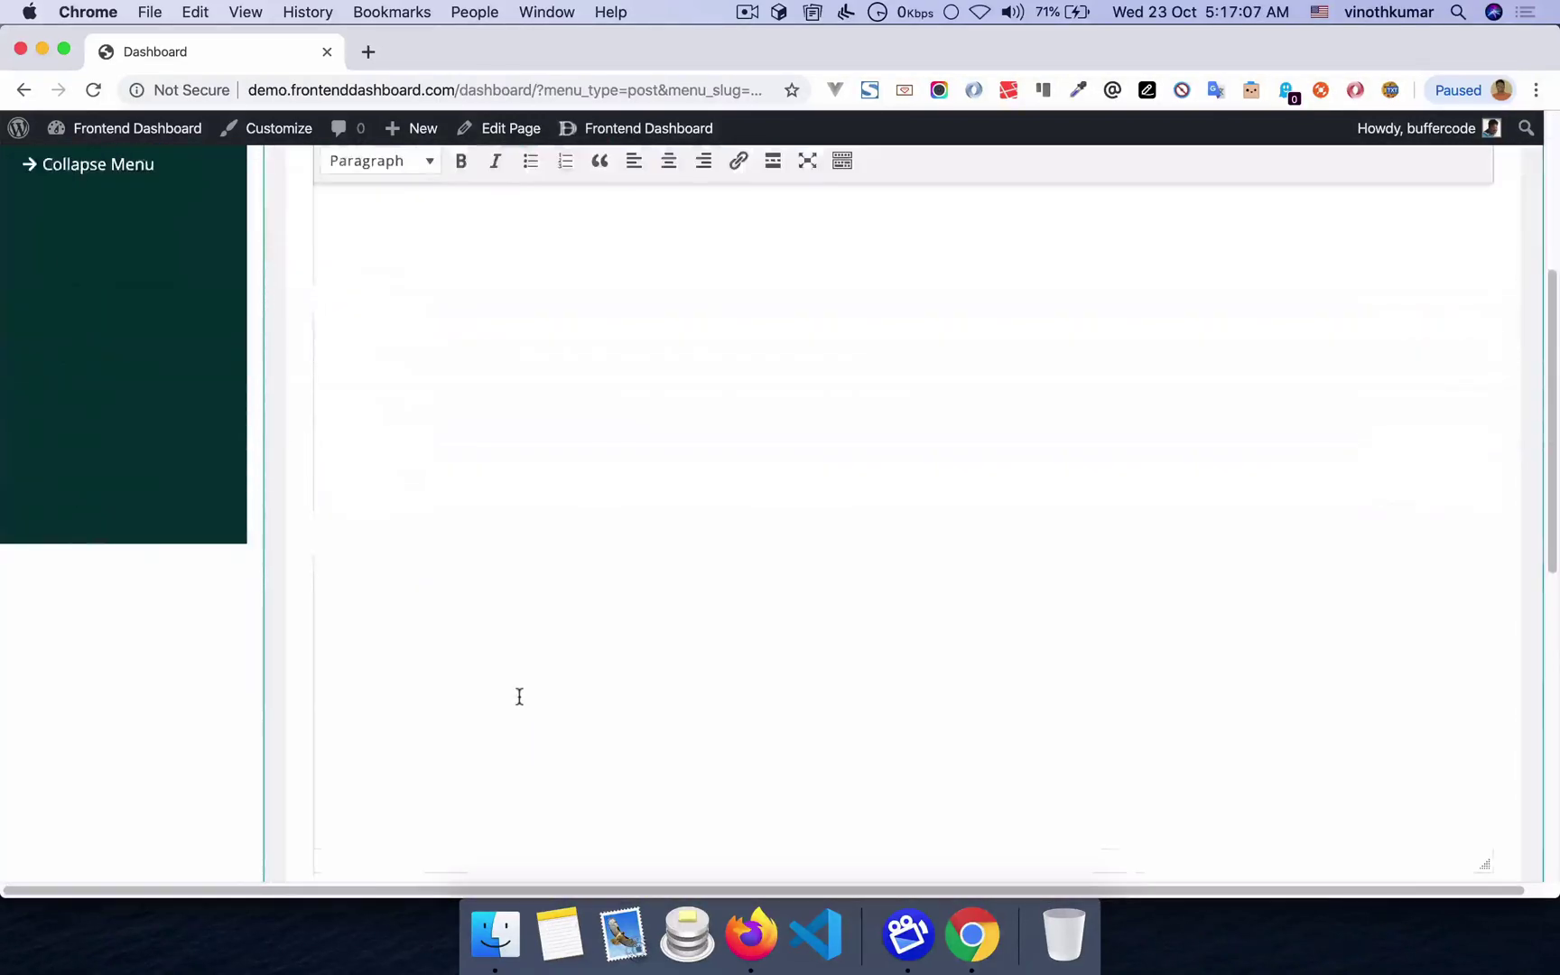
{"action": "scroll", "coordinate": [519, 696], "scroll_direction": "down", "scroll_amount": 6}
{"action": "key", "text": "super+r"}
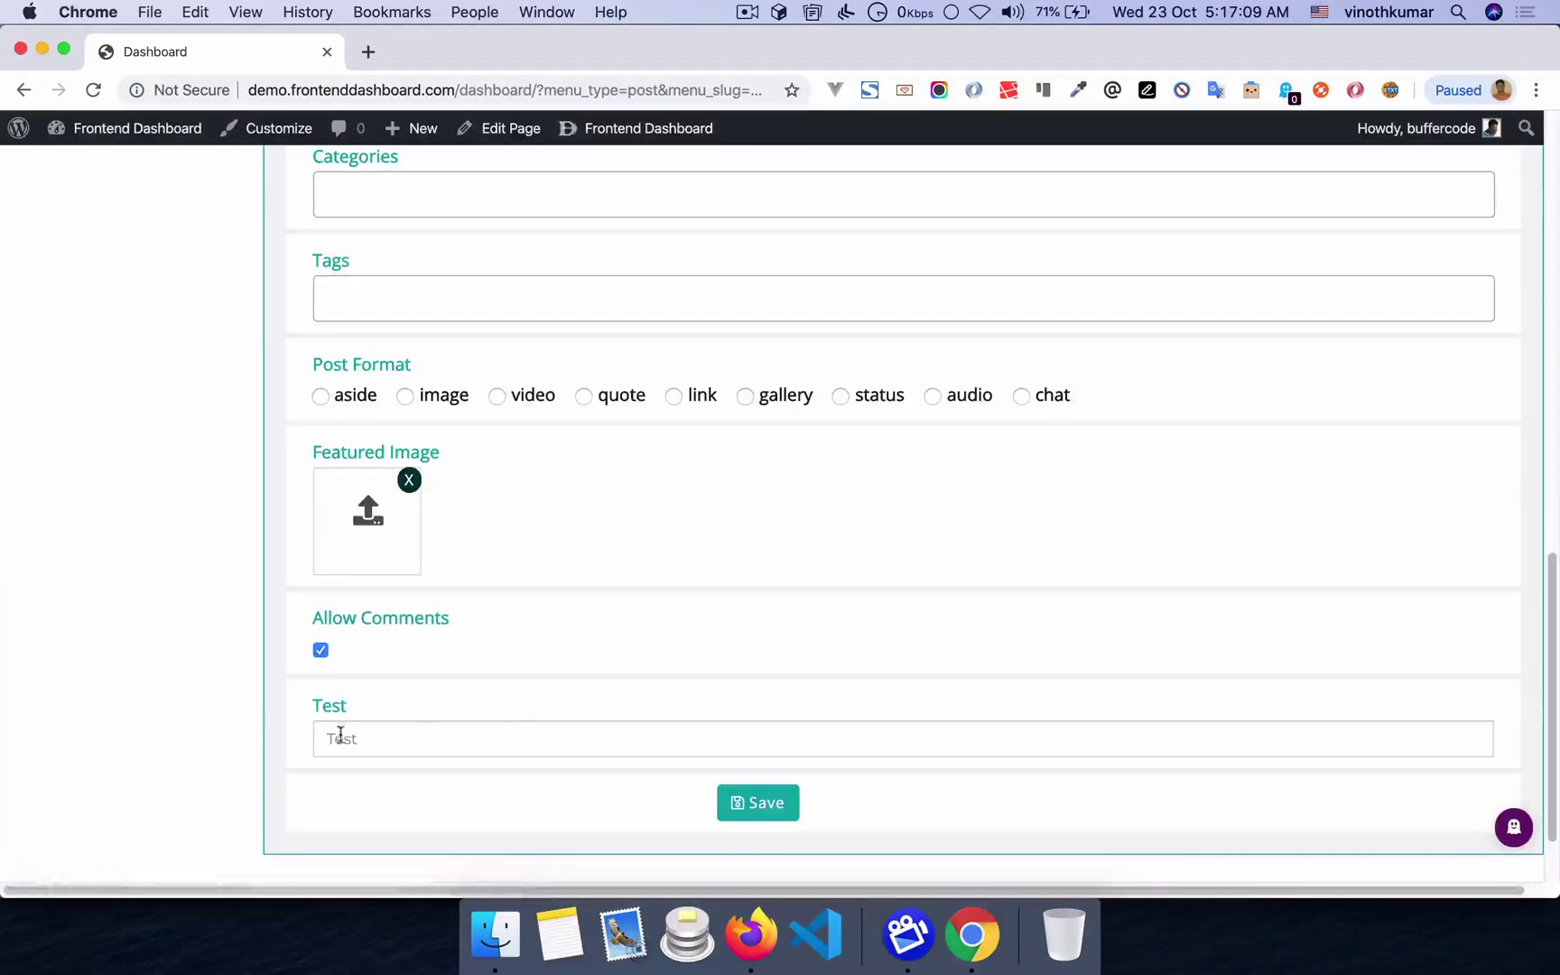
{"action": "double_click", "coordinate": [325, 705]}
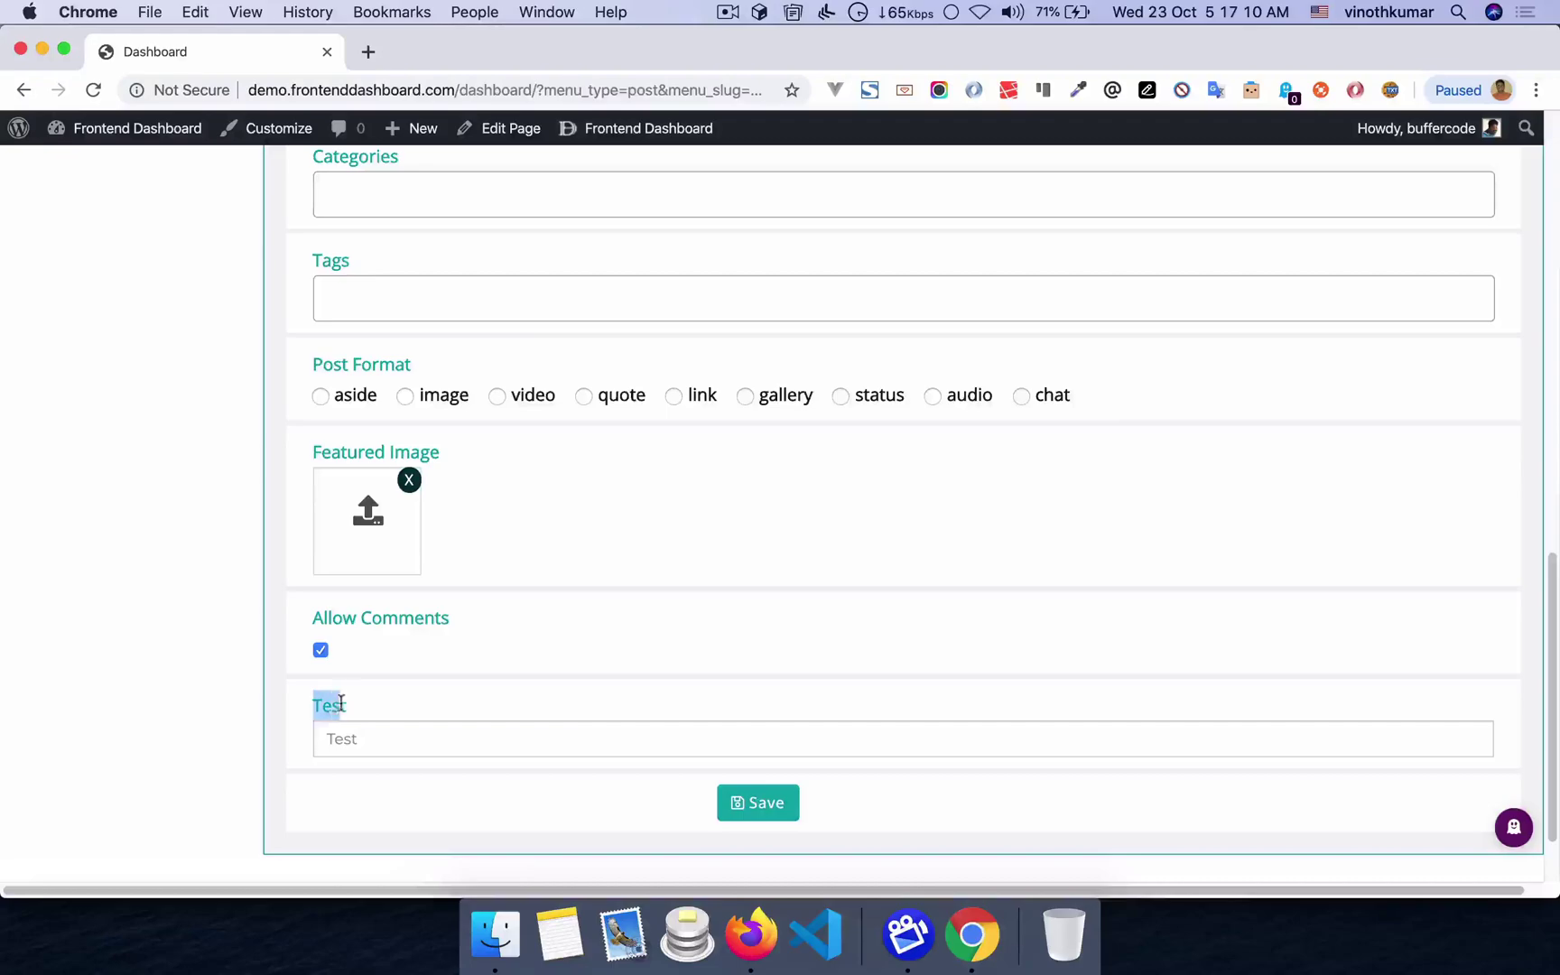
{"action": "left_click", "coordinate": [384, 734]}
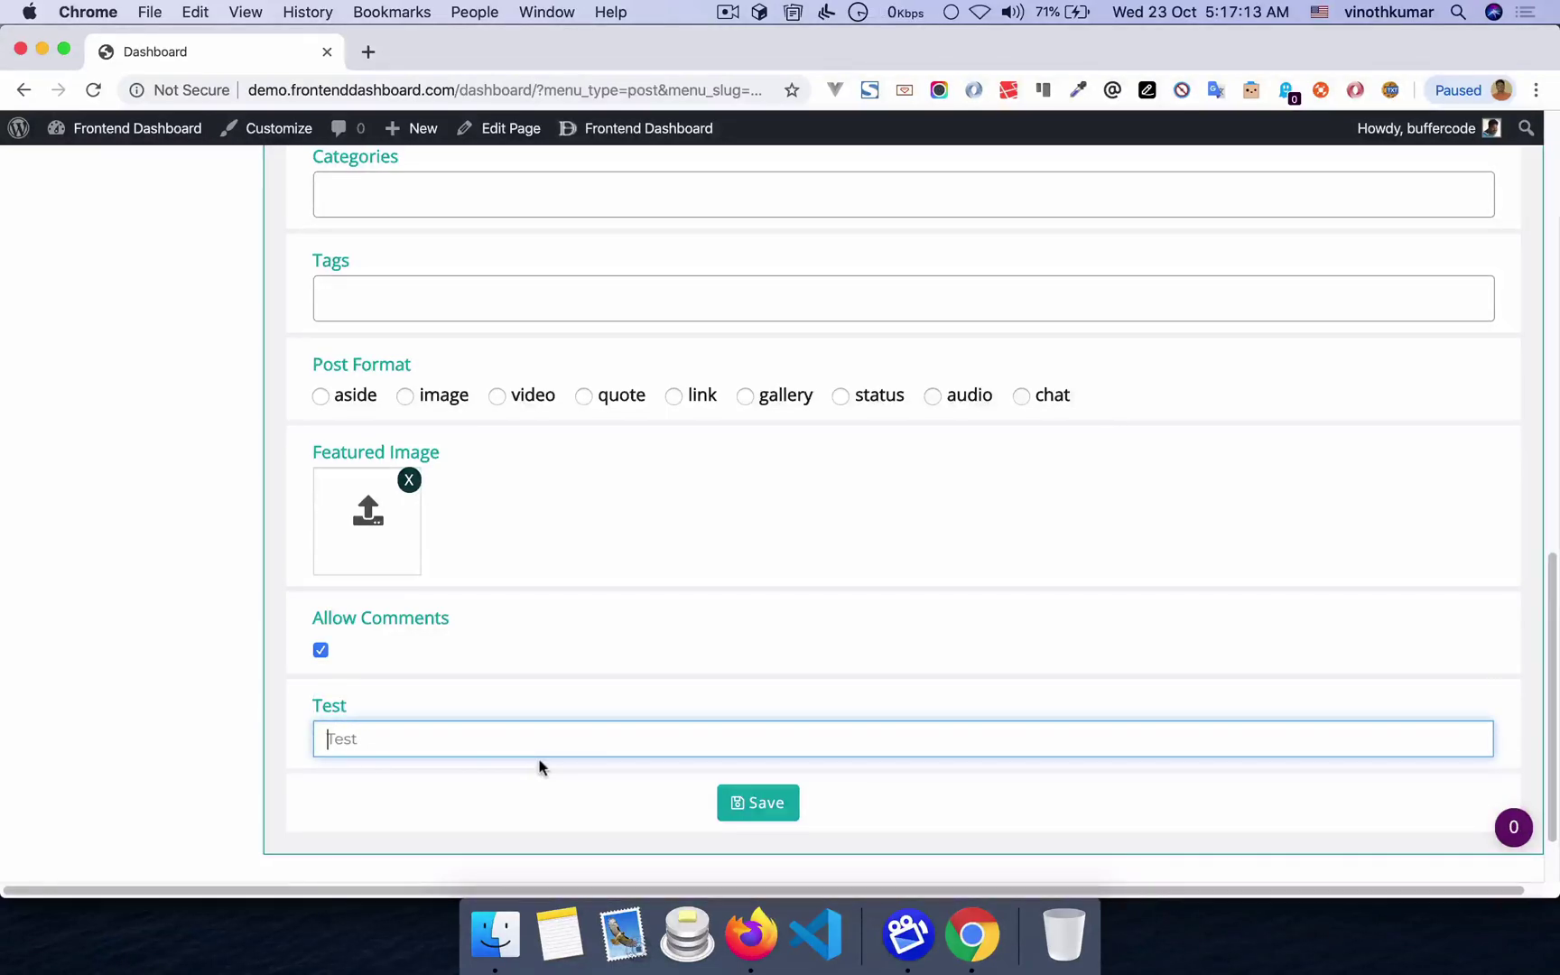
{"action": "key", "text": "super+r"}
{"action": "key", "text": "super+Tab"}
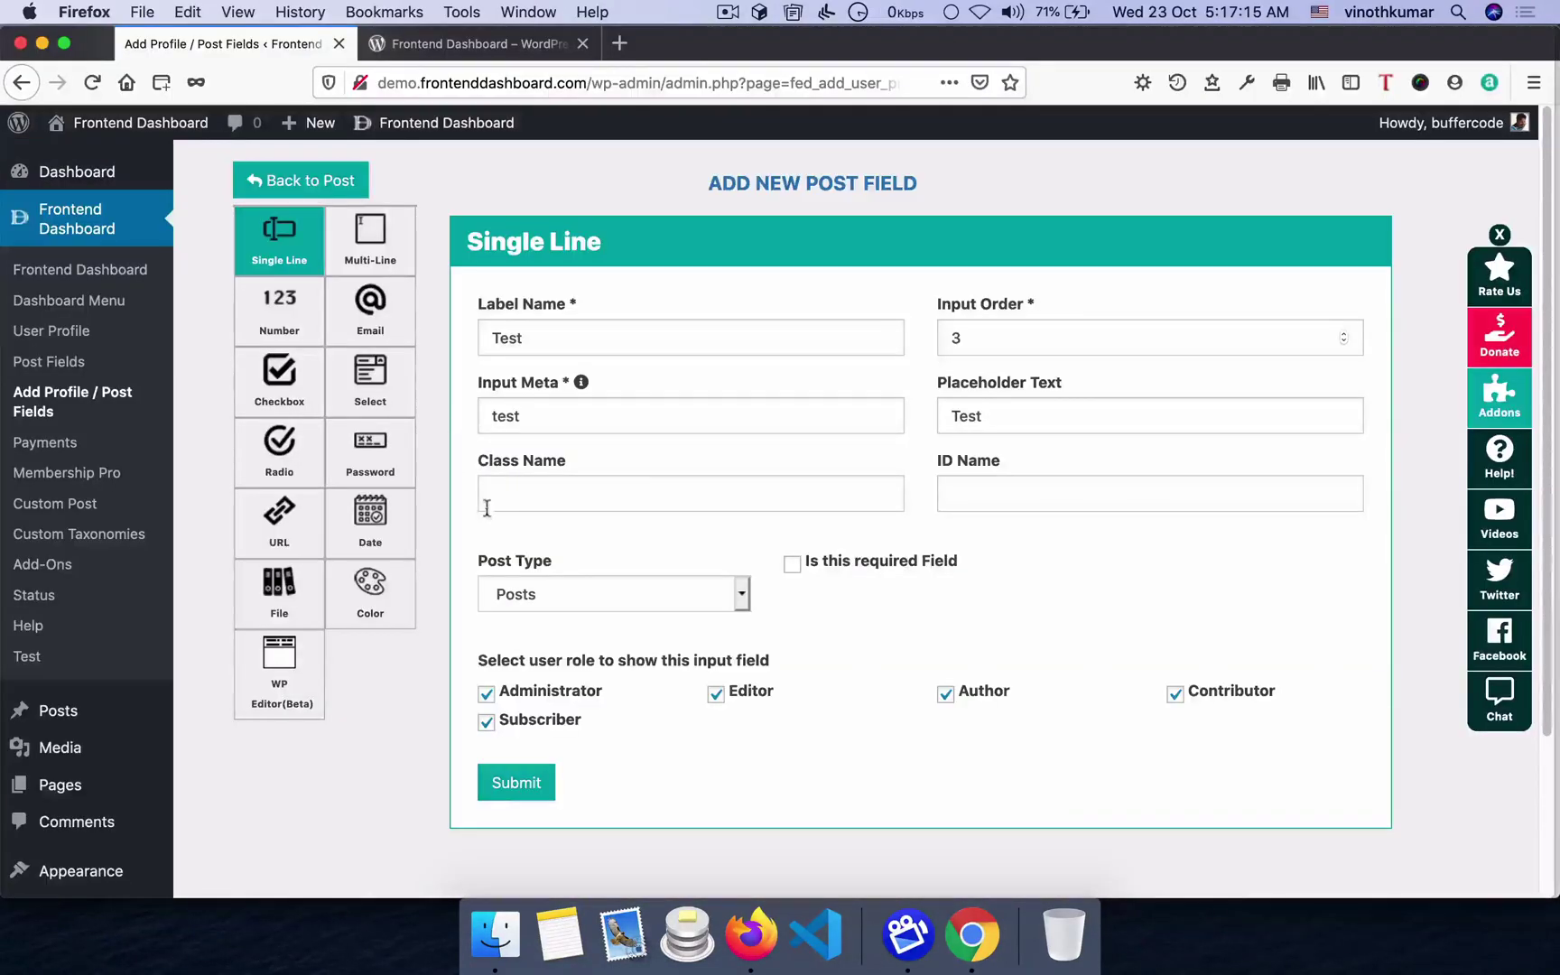
- Open the Frontend Dashboard Custom Post settings page
{"action": "left_click", "coordinate": [86, 513]}
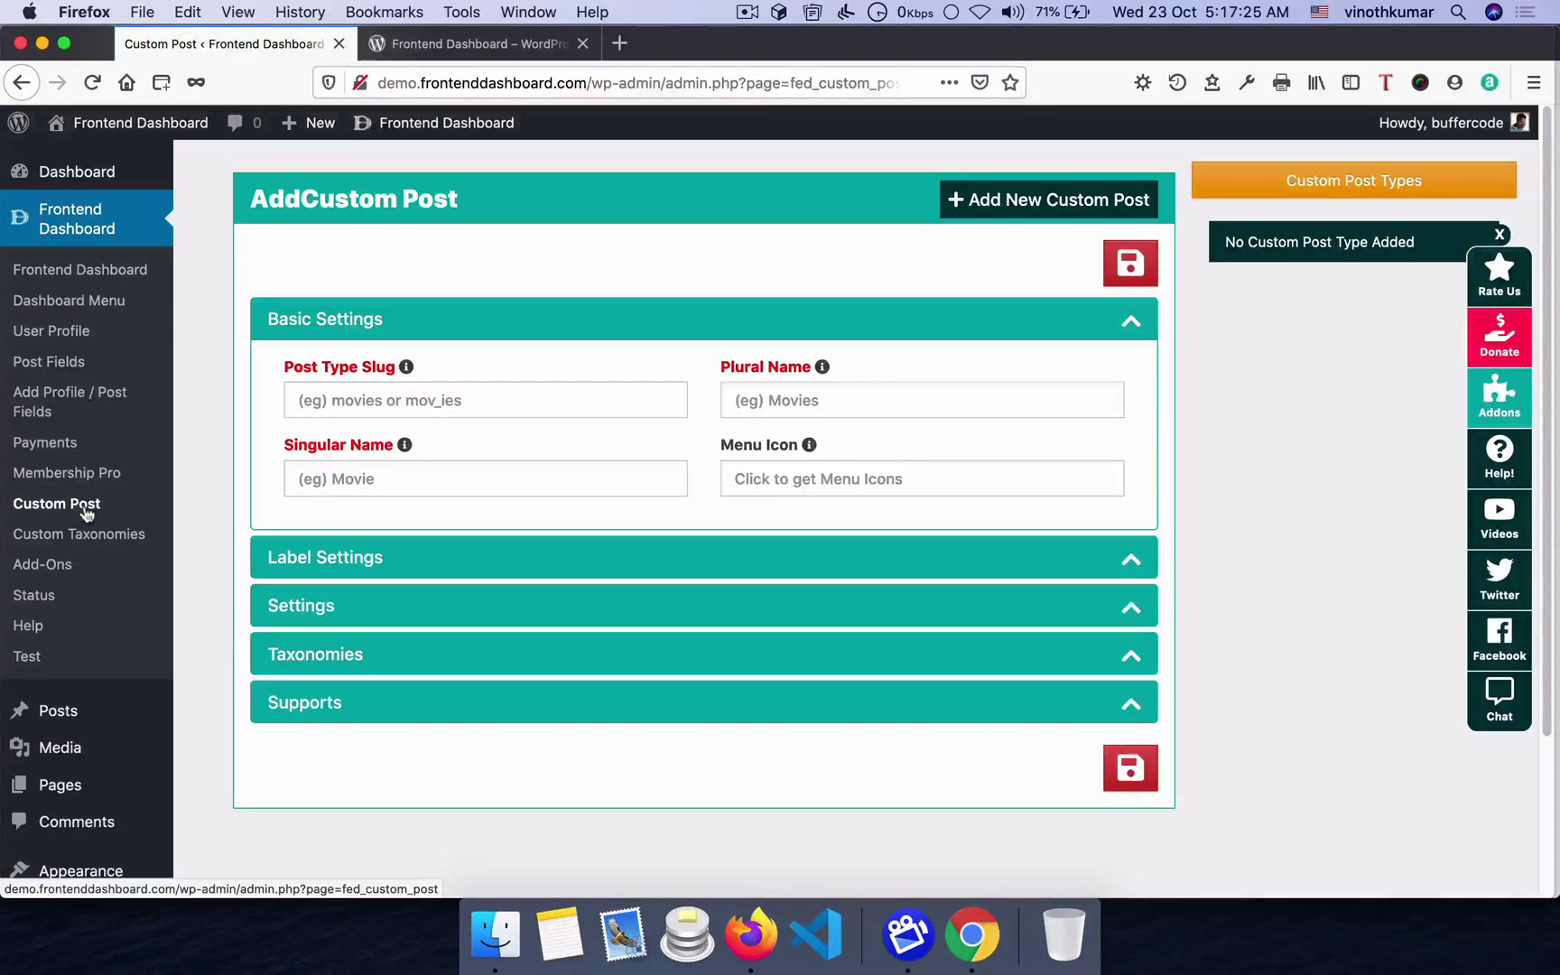
{"action": "scroll", "coordinate": [99, 632], "scroll_direction": "down", "scroll_amount": 5}
{"action": "mouse_move", "coordinate": [85, 535]}
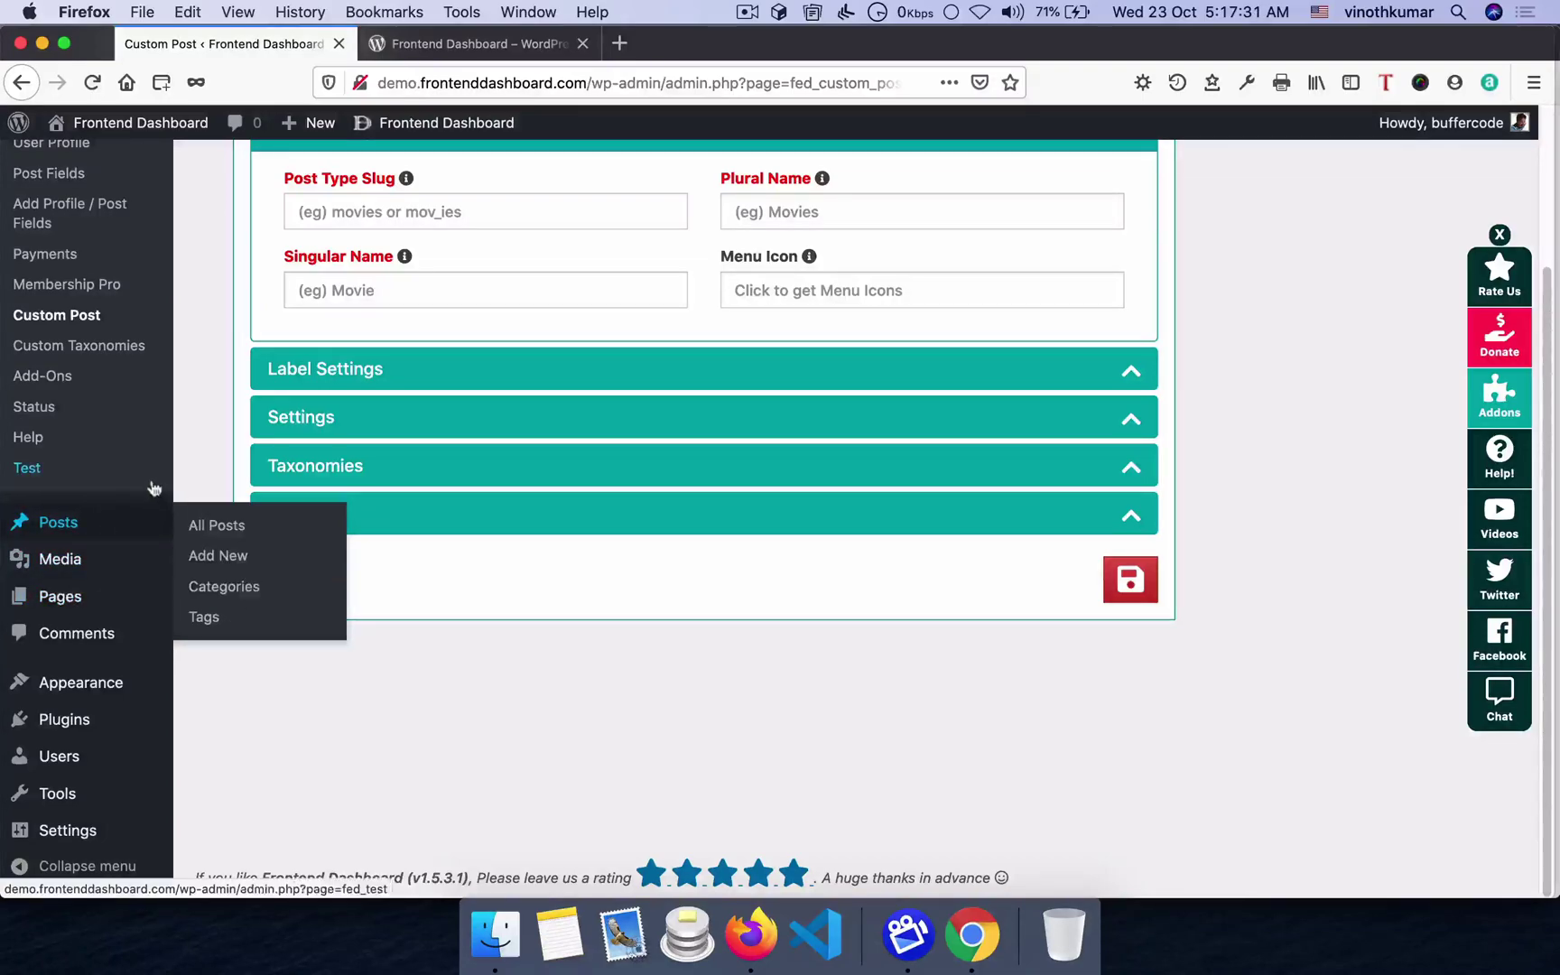
{"action": "scroll", "coordinate": [152, 488], "scroll_direction": "up", "scroll_amount": 5}
- Enter post type slug moview, plural name Movies and singular name Movie
{"action": "left_click", "coordinate": [443, 398]}
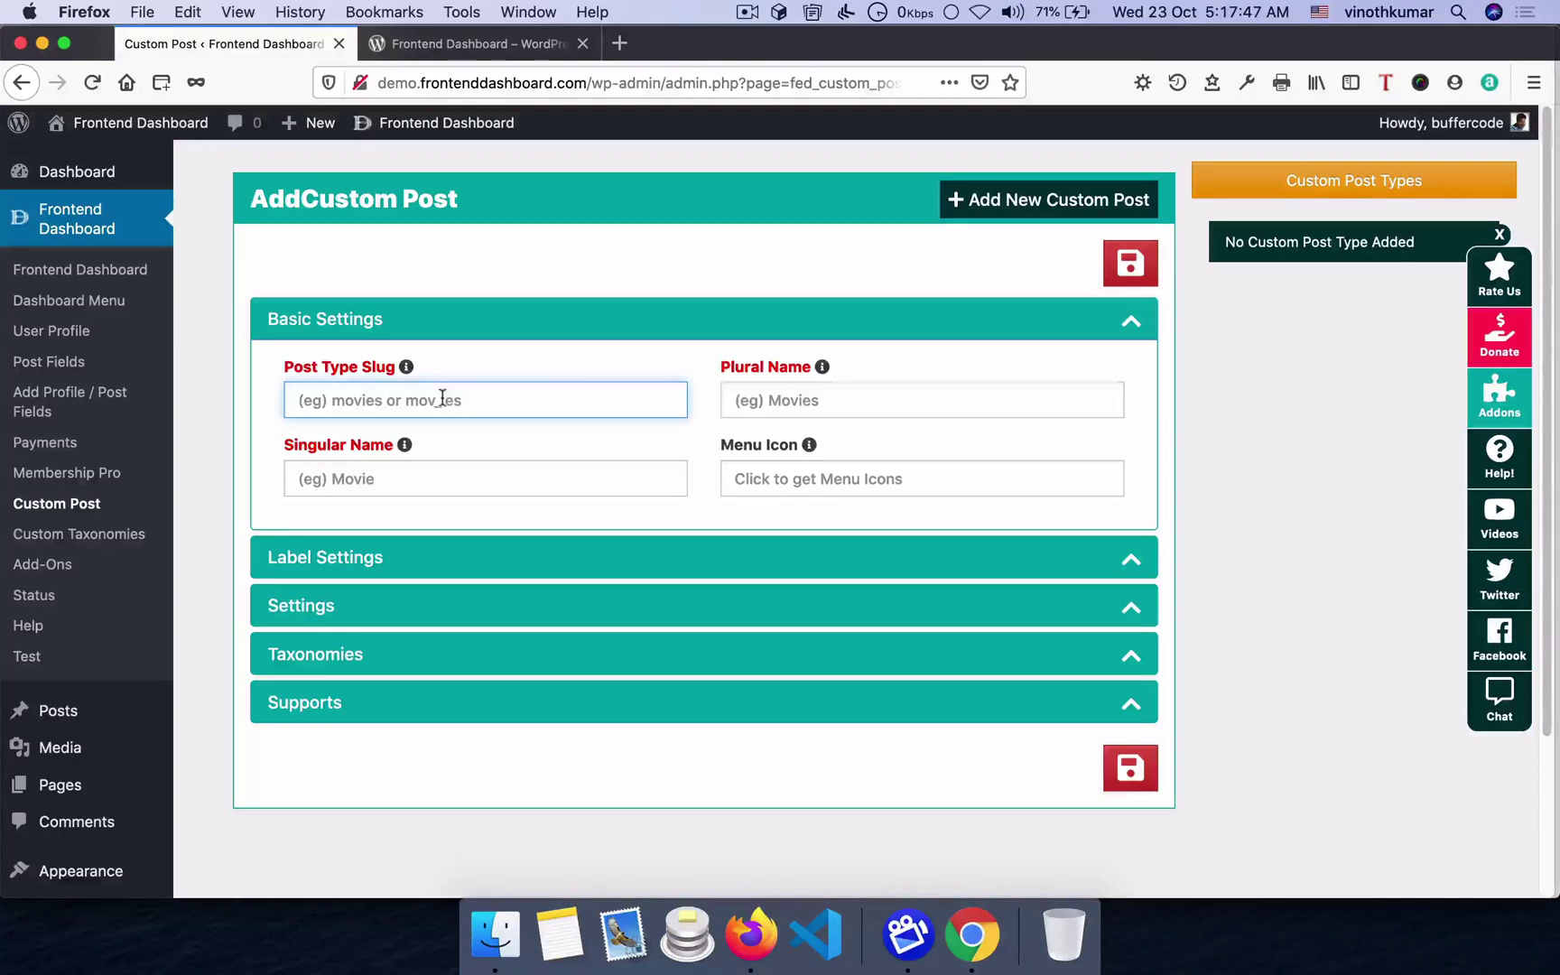
{"action": "type", "text": "moview"}
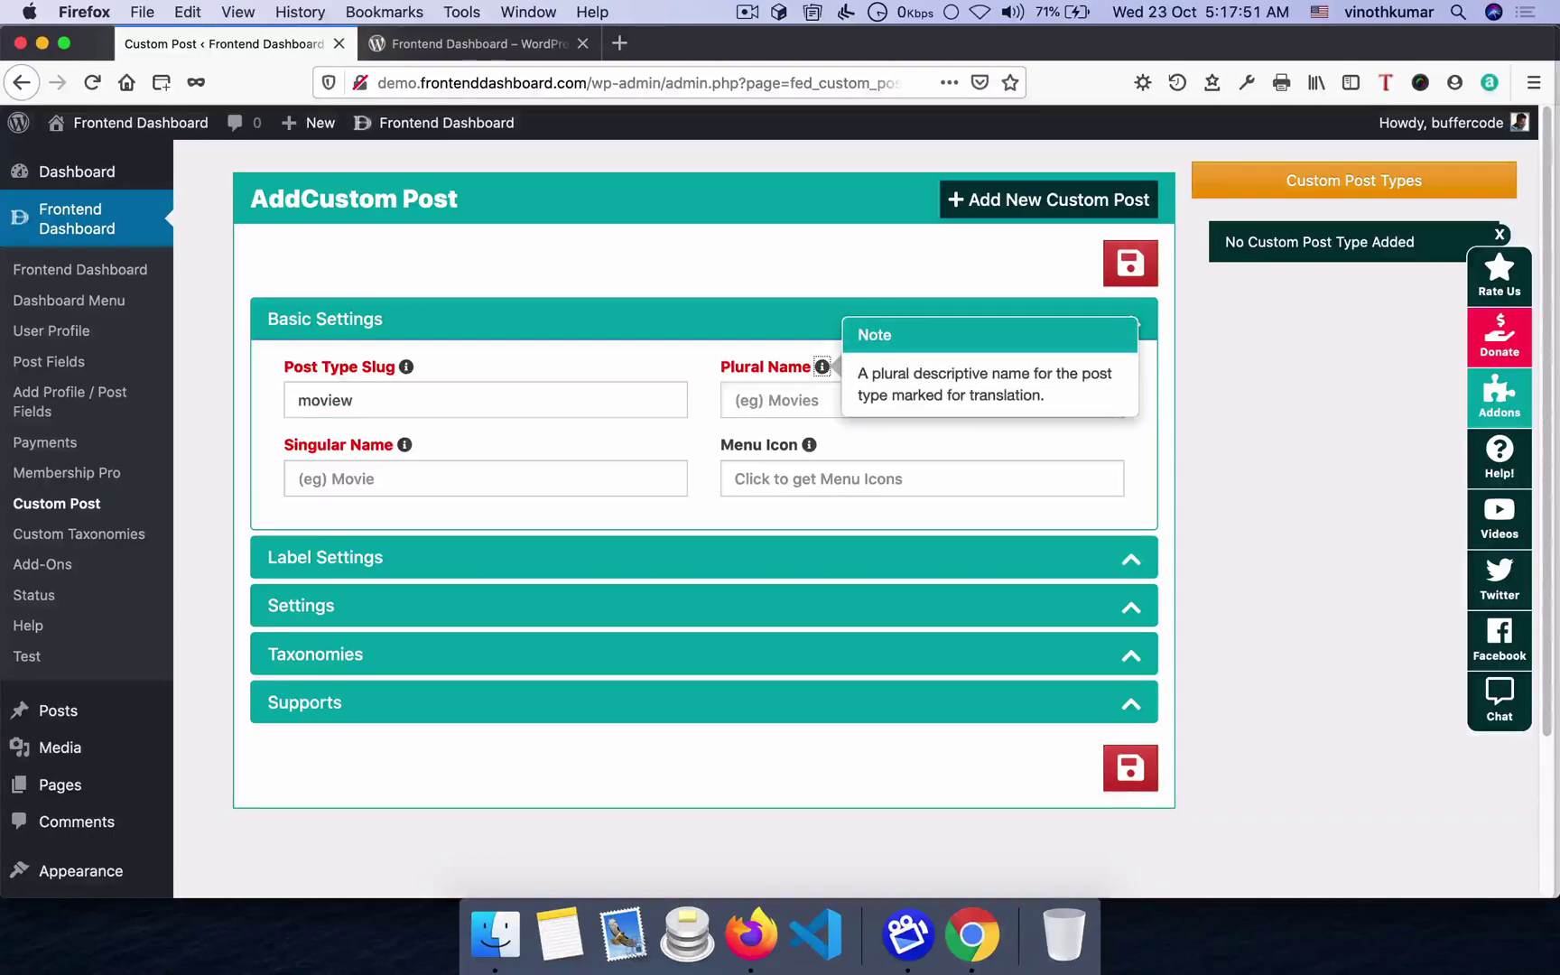
{"action": "left_click", "coordinate": [813, 400]}
{"action": "type", "text": "Movies"}
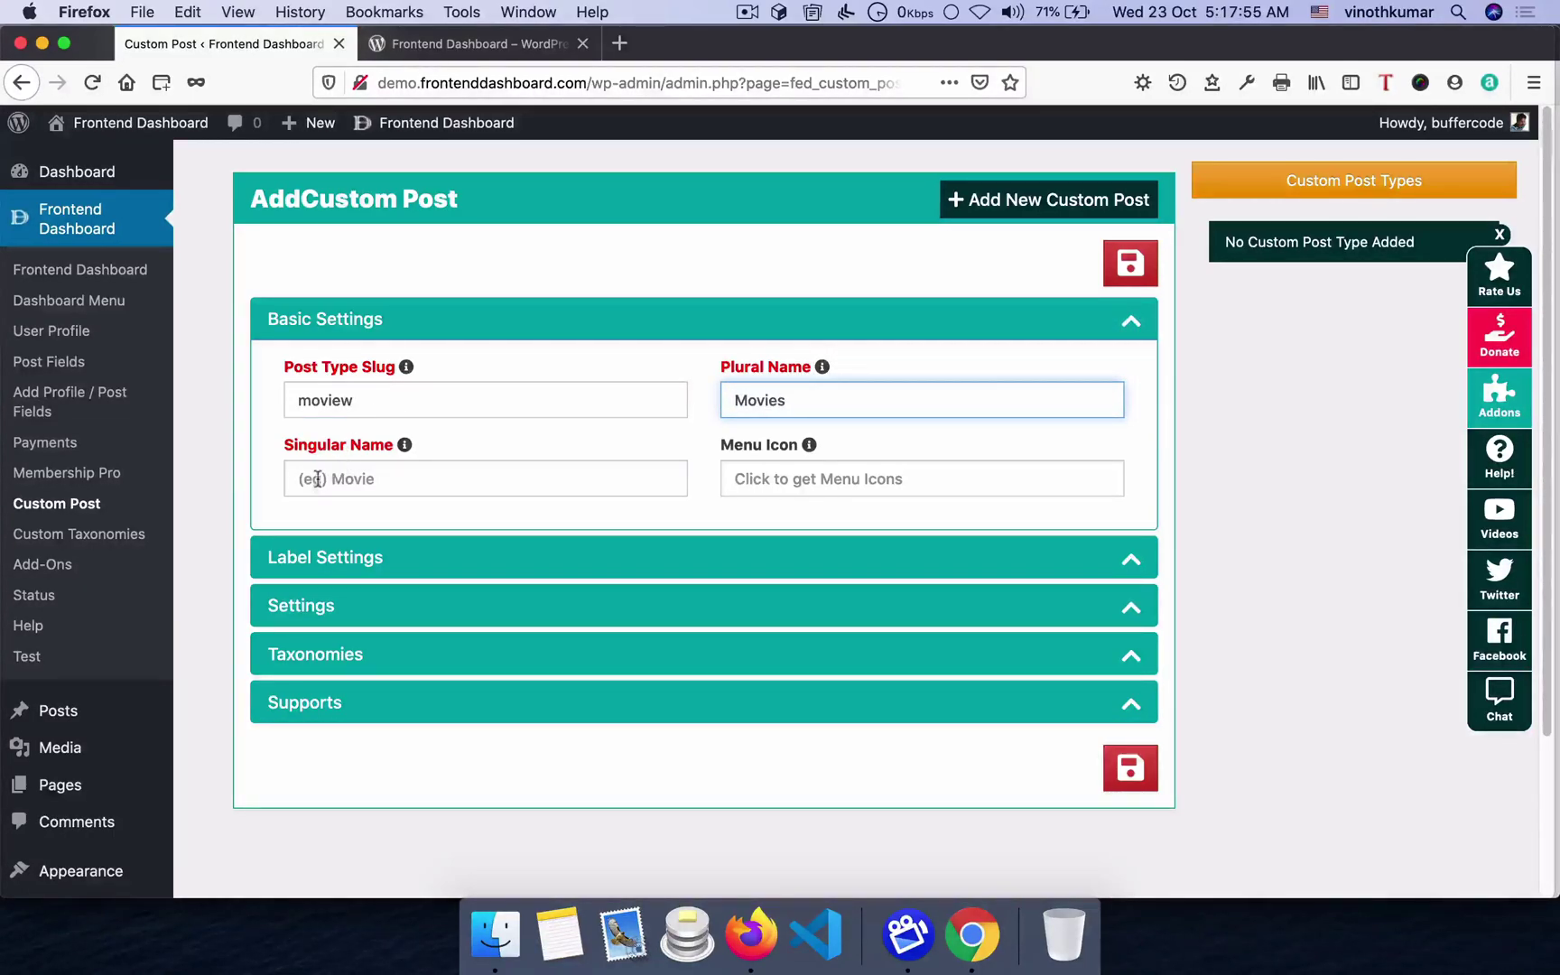
{"action": "left_click", "coordinate": [317, 479]}
{"action": "type", "text": "Movie"}
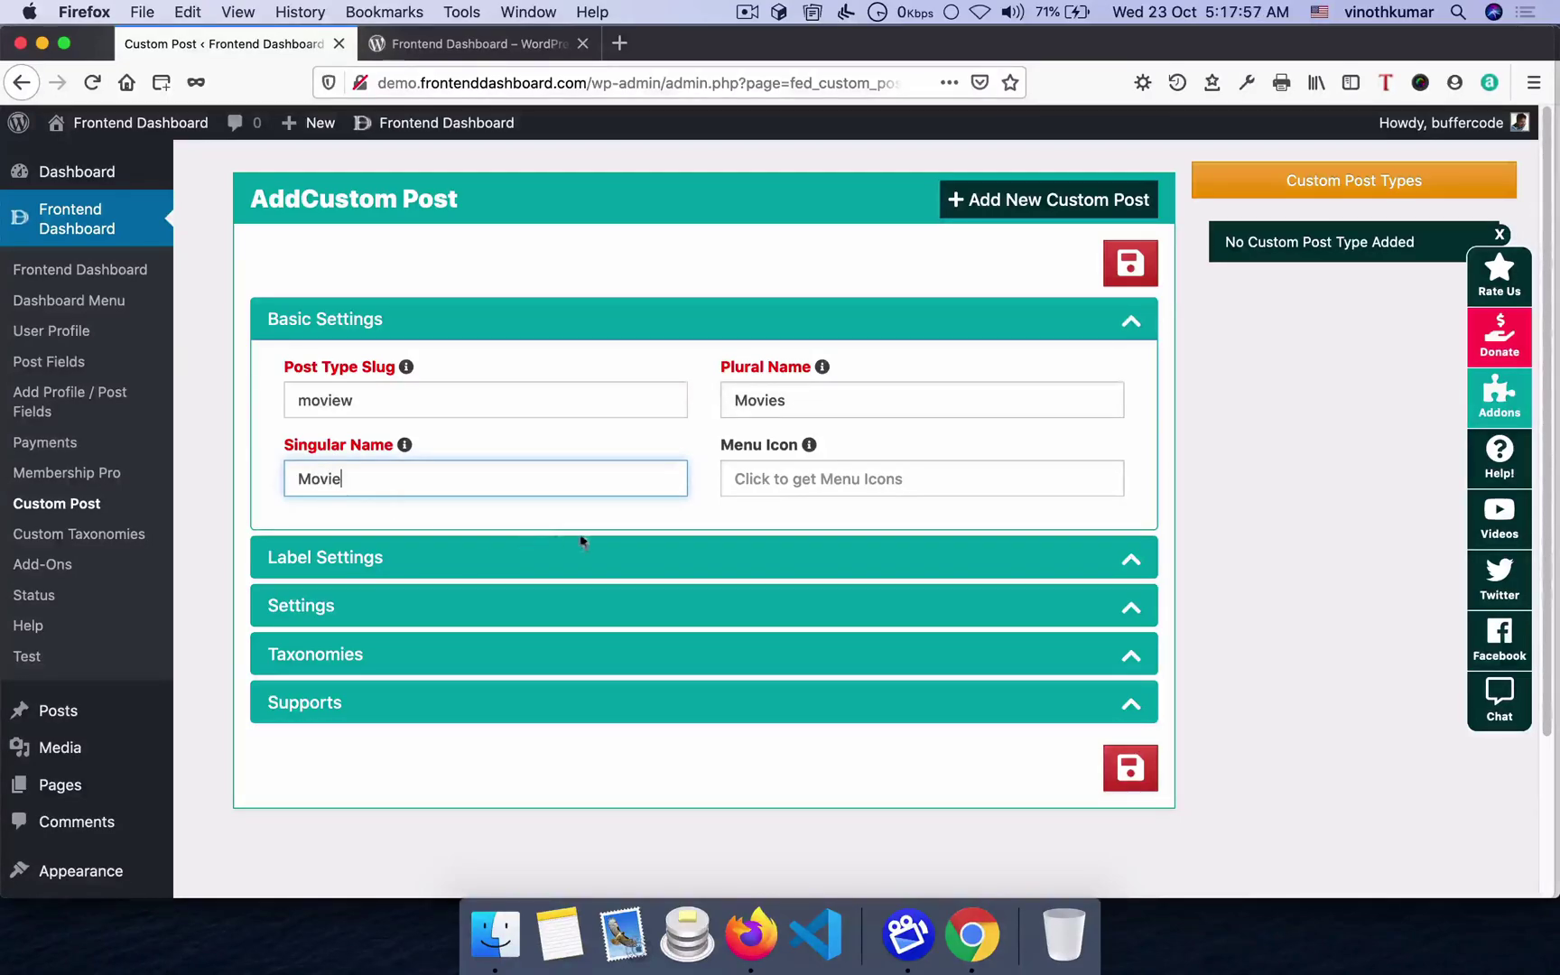
{"action": "left_click", "coordinate": [870, 477]}
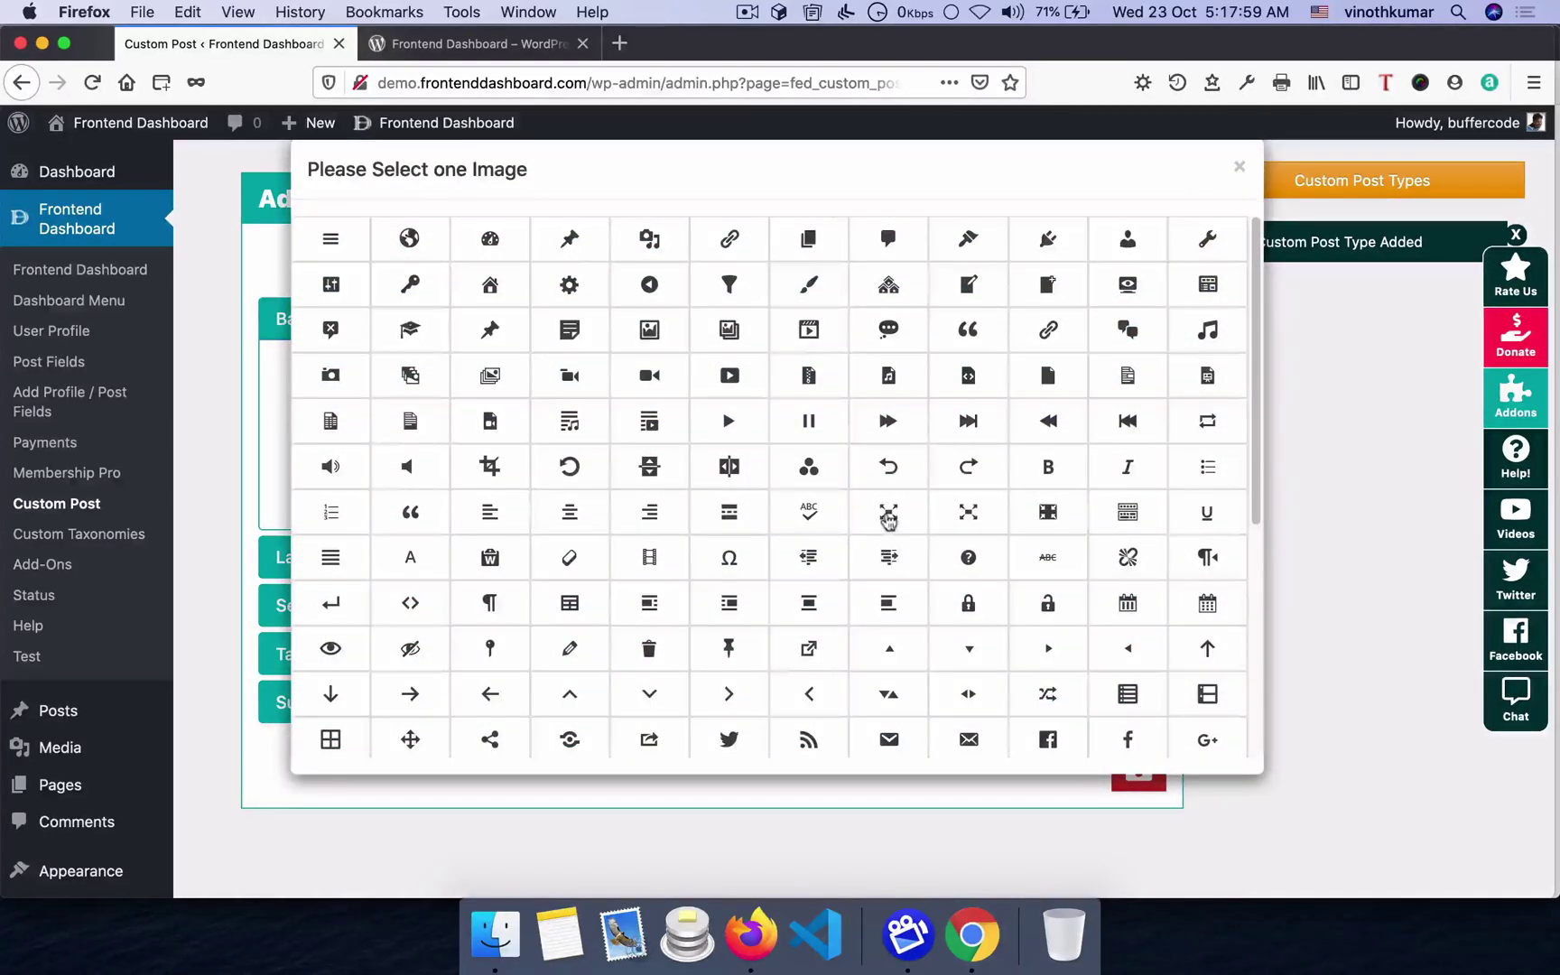
- Pick a menu icon for Movies and expand the label and general settings sections
{"action": "left_click", "coordinate": [888, 515]}
{"action": "left_click", "coordinate": [363, 562]}
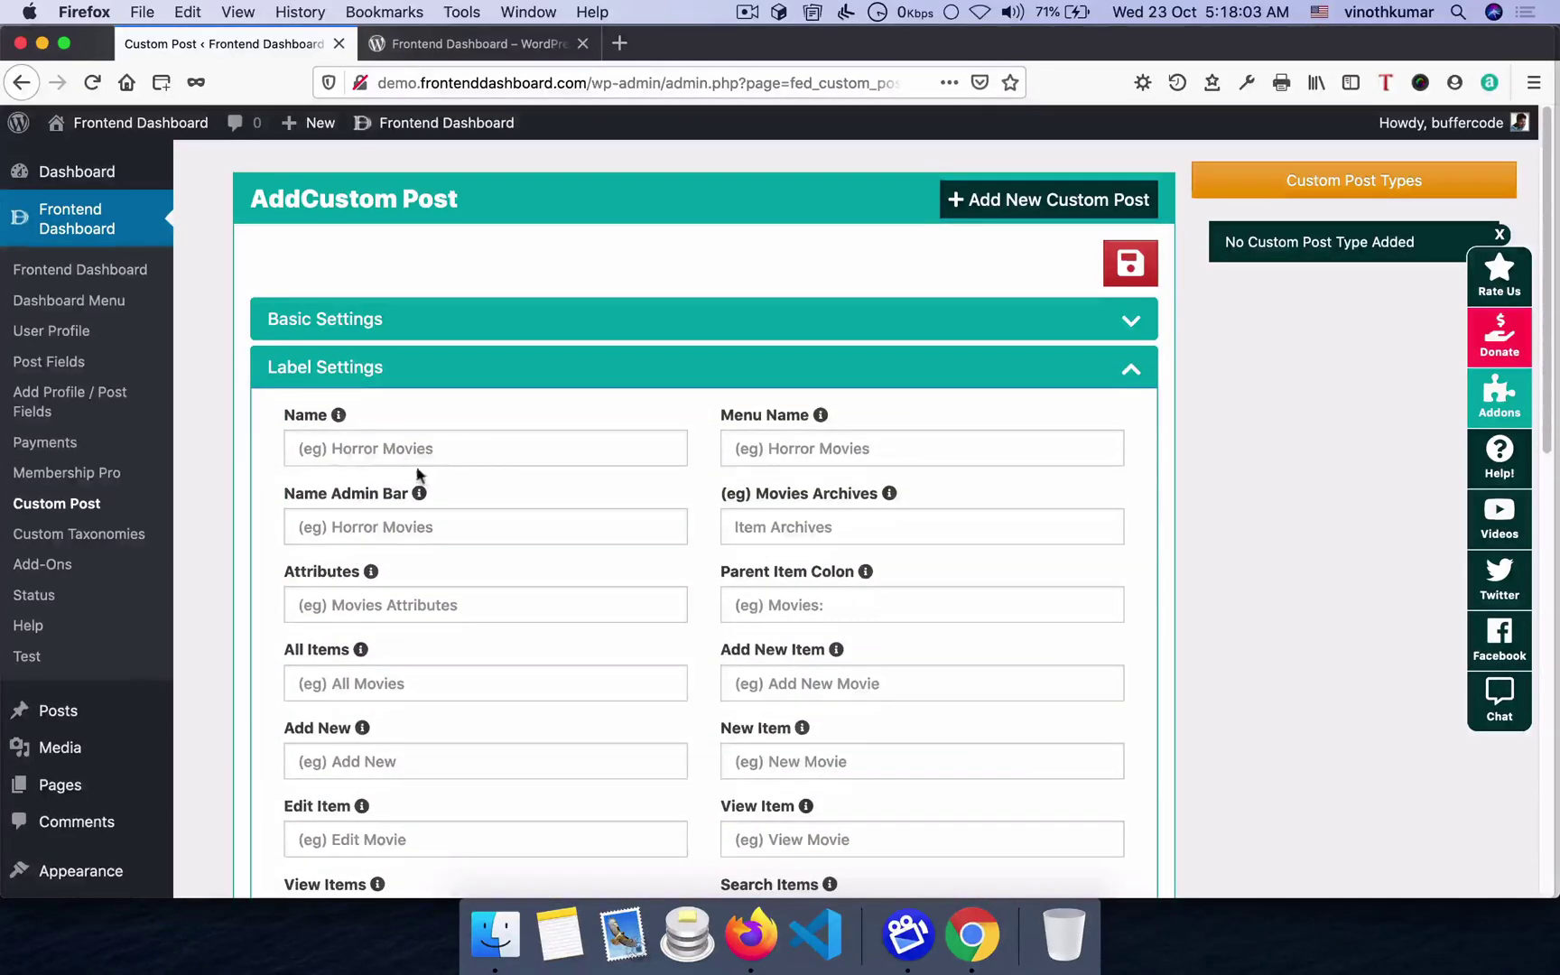
{"action": "scroll", "coordinate": [520, 550], "scroll_direction": "down", "scroll_amount": 15}
{"action": "left_click", "coordinate": [377, 605]}
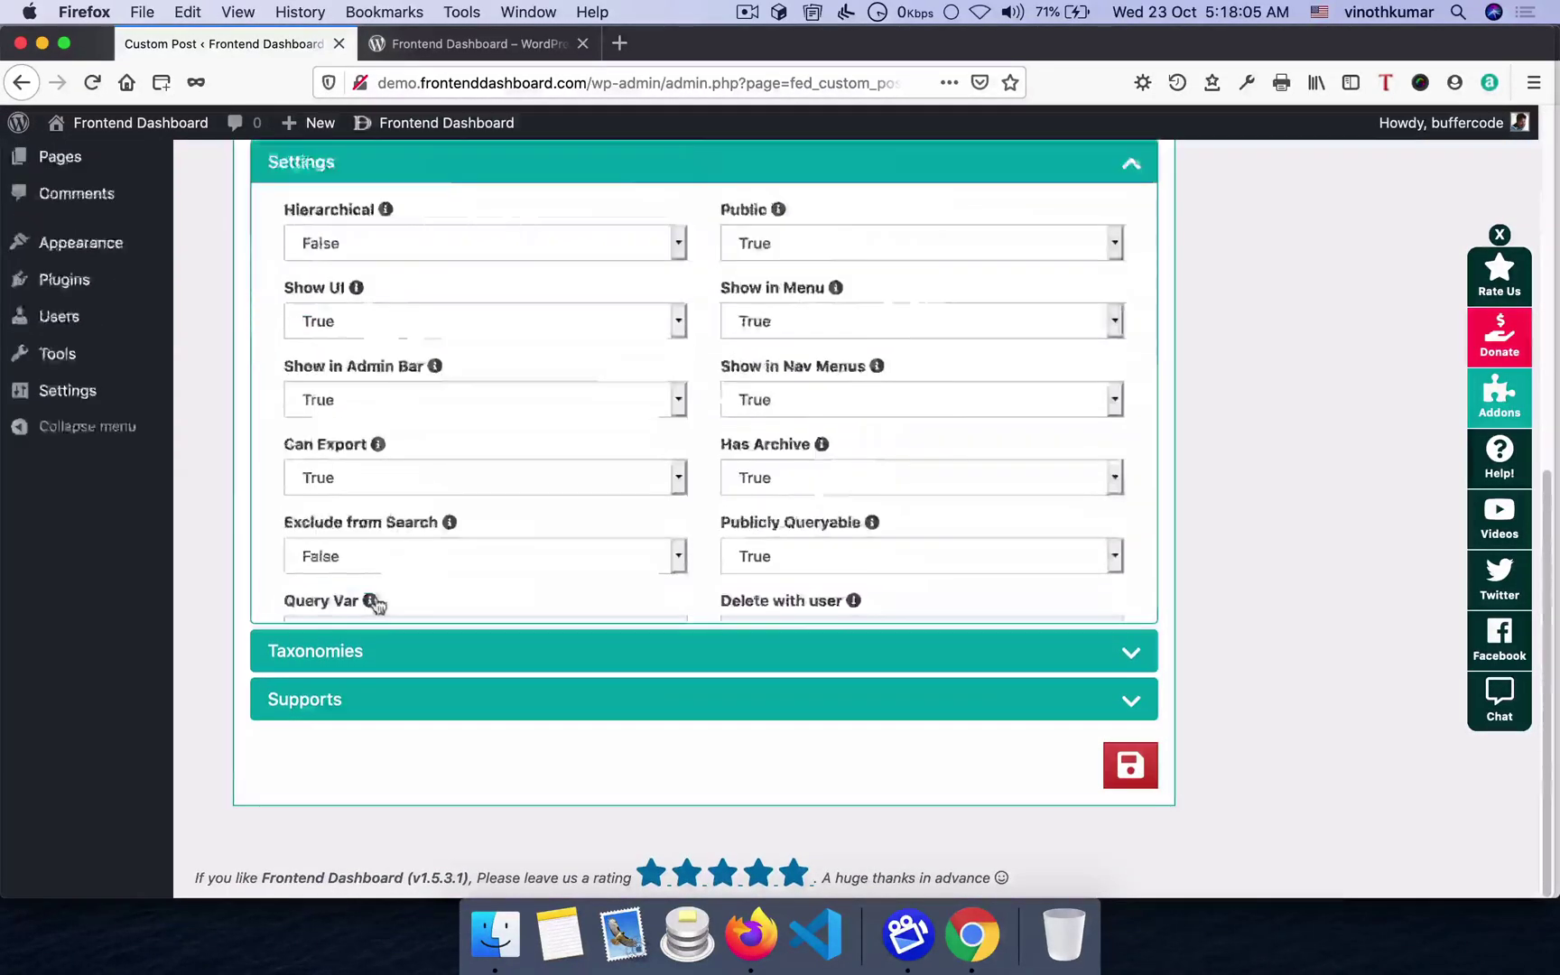
{"action": "scroll", "coordinate": [390, 617], "scroll_direction": "up", "scroll_amount": 5}
{"action": "scroll", "coordinate": [694, 592], "scroll_direction": "down", "scroll_amount": 5}
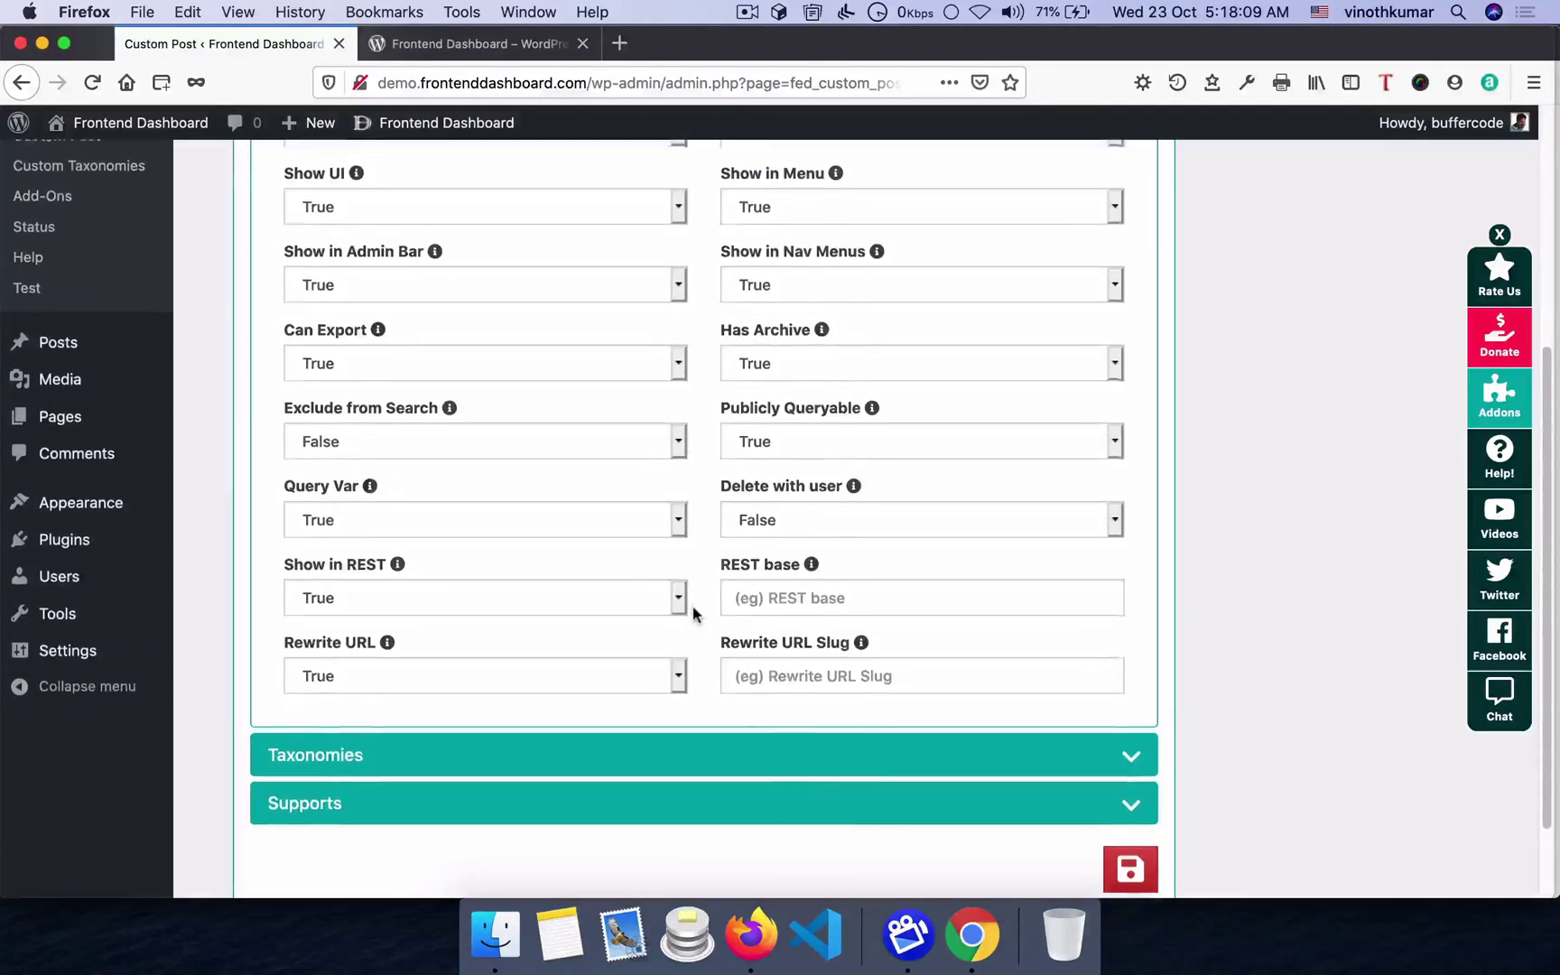
{"action": "scroll", "coordinate": [692, 614], "scroll_direction": "up", "scroll_amount": 5}
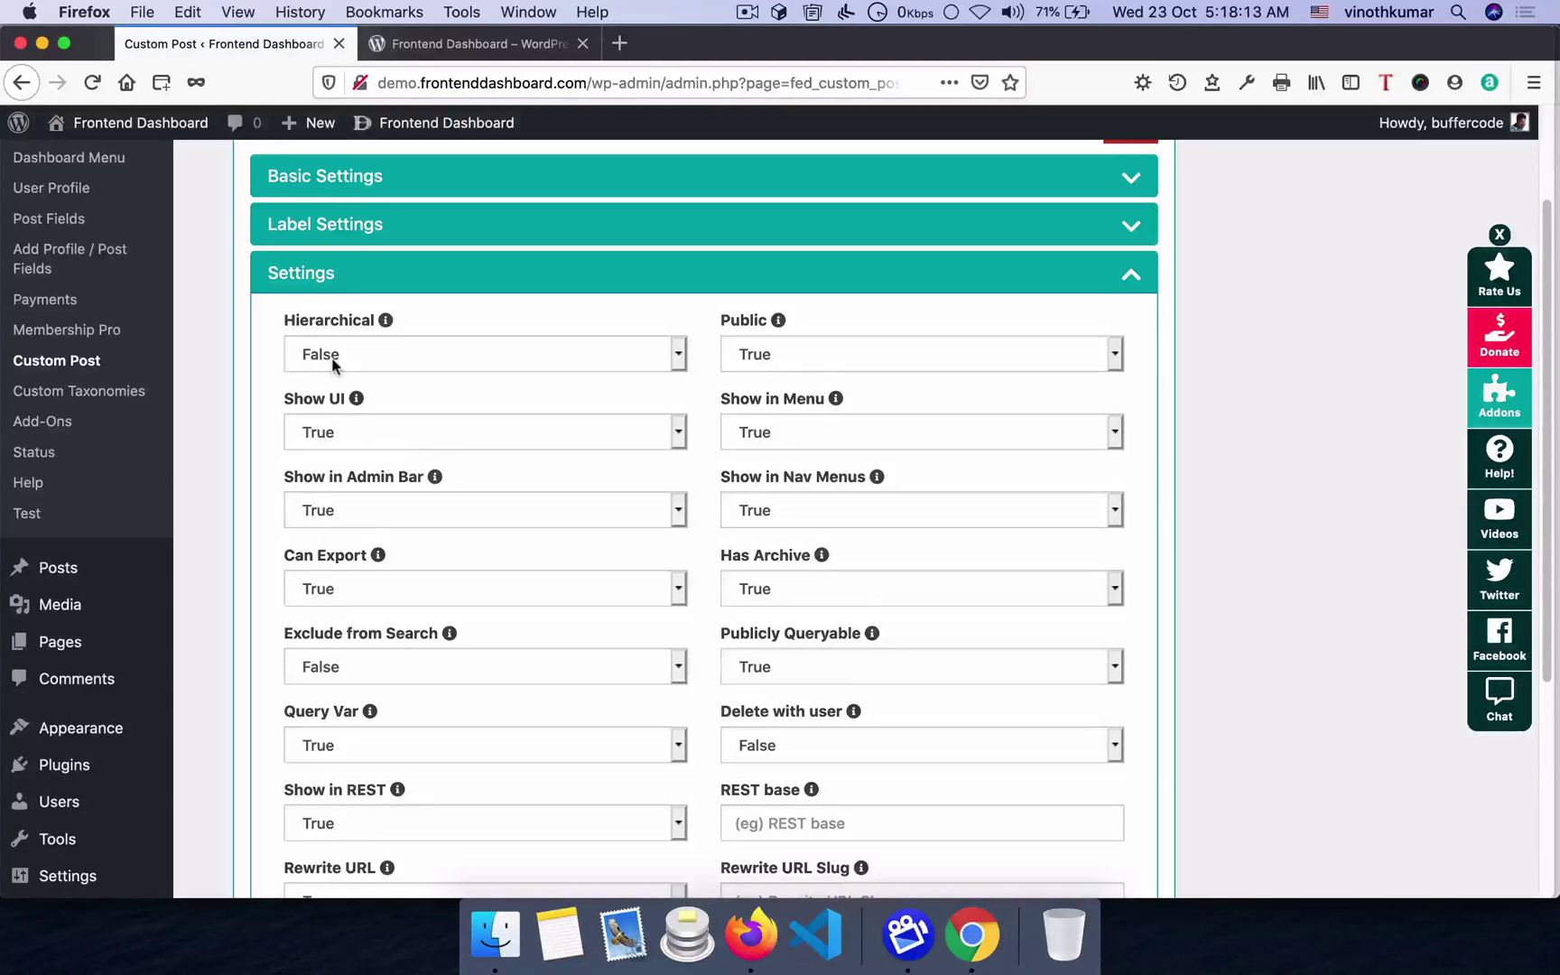
- Make the Movies post type hierarchical and expand its Taxonomies options
{"action": "left_click", "coordinate": [339, 358]}
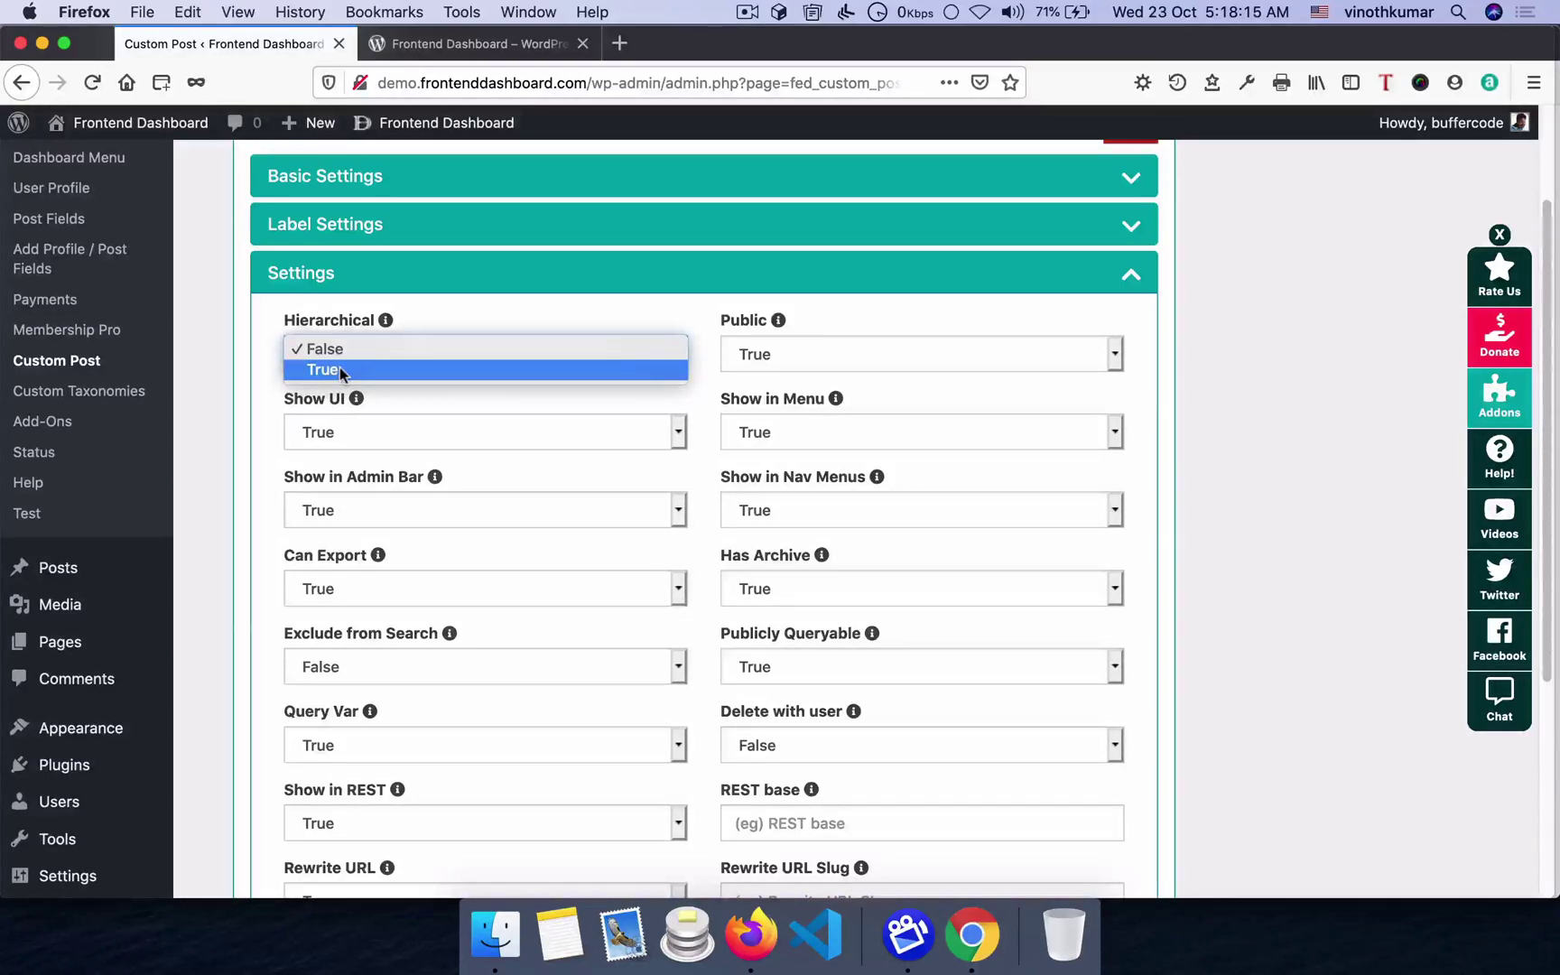
{"action": "left_click", "coordinate": [341, 369]}
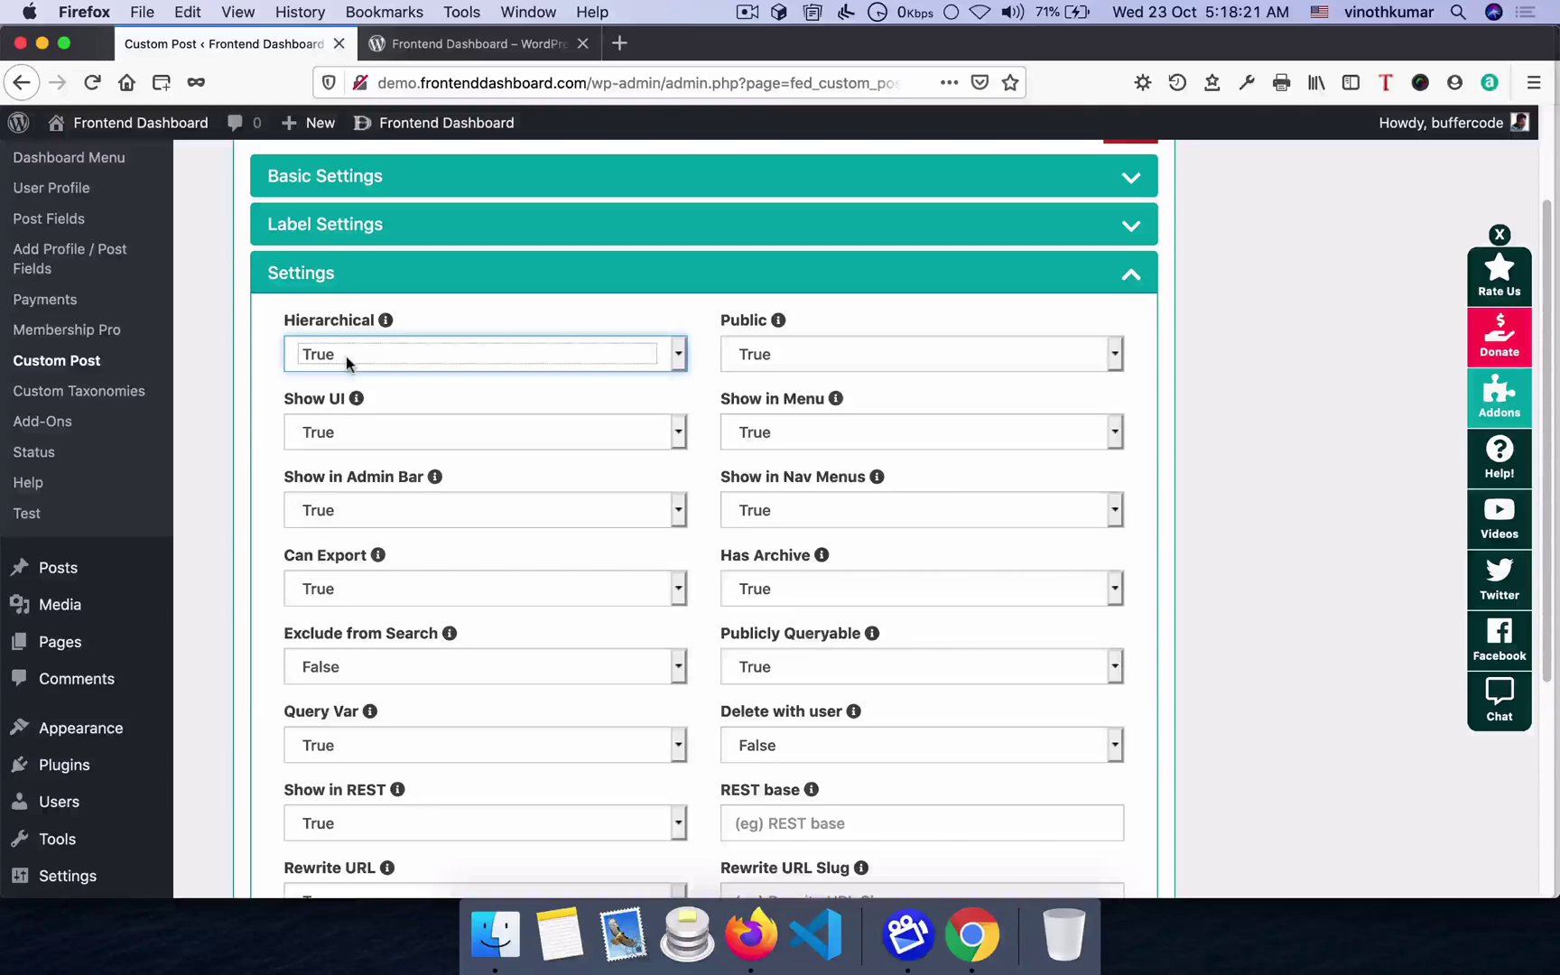
{"action": "scroll", "coordinate": [329, 644], "scroll_direction": "down", "scroll_amount": 5}
{"action": "left_click", "coordinate": [320, 651]}
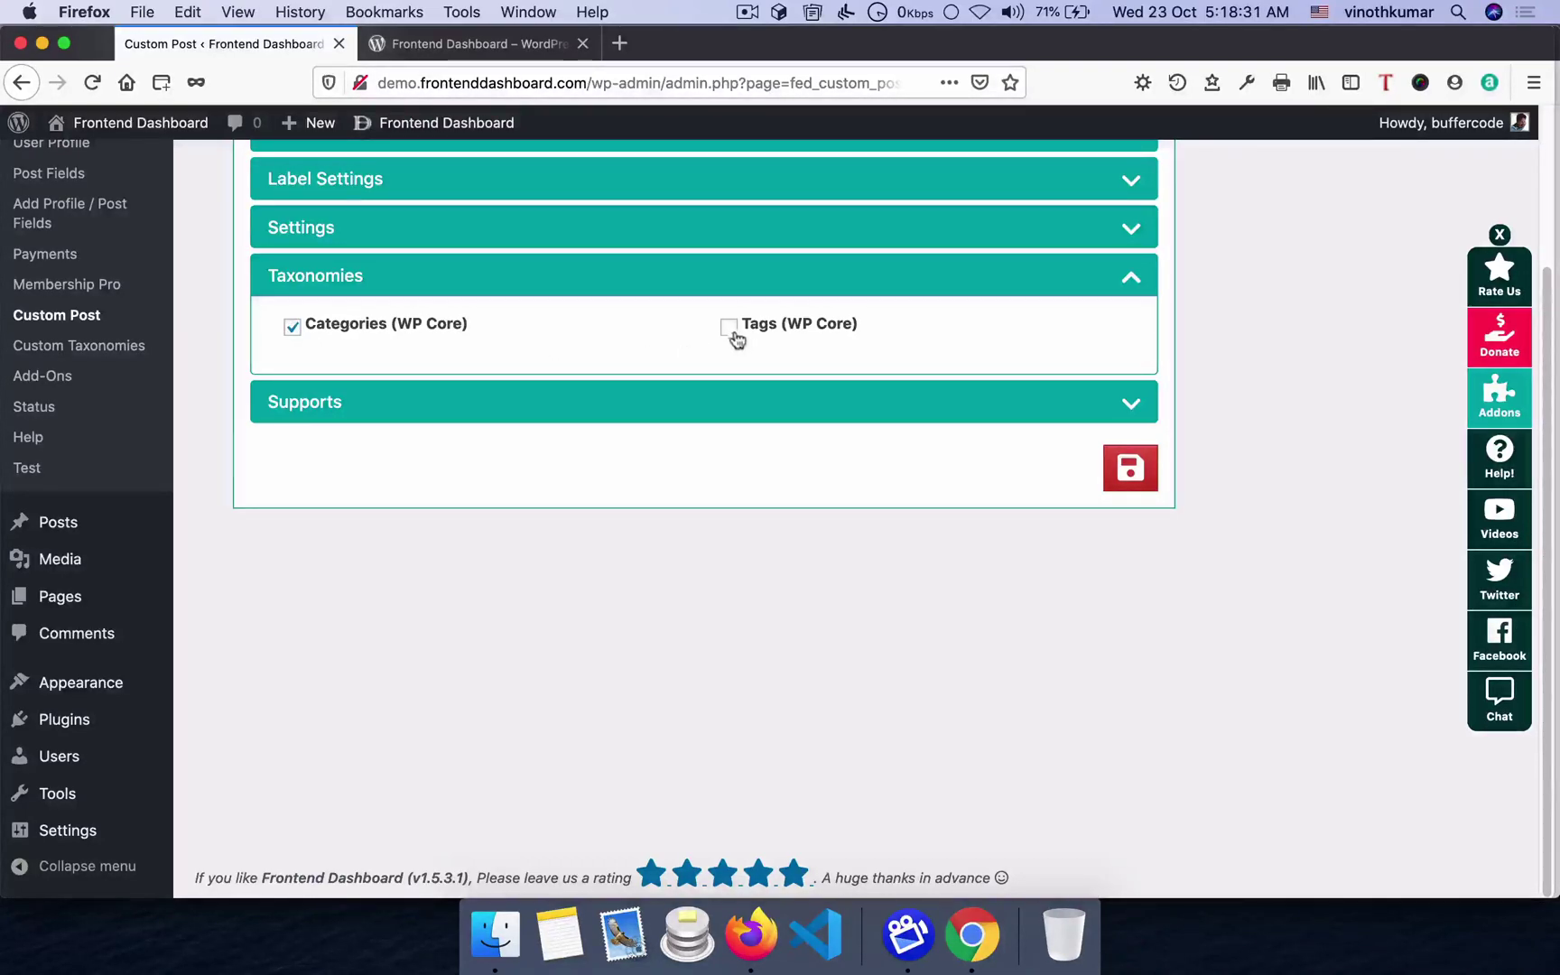
- Add Author, Thumbnail and Custom Fields support to Movies and save the post type
{"action": "left_click", "coordinate": [739, 411]}
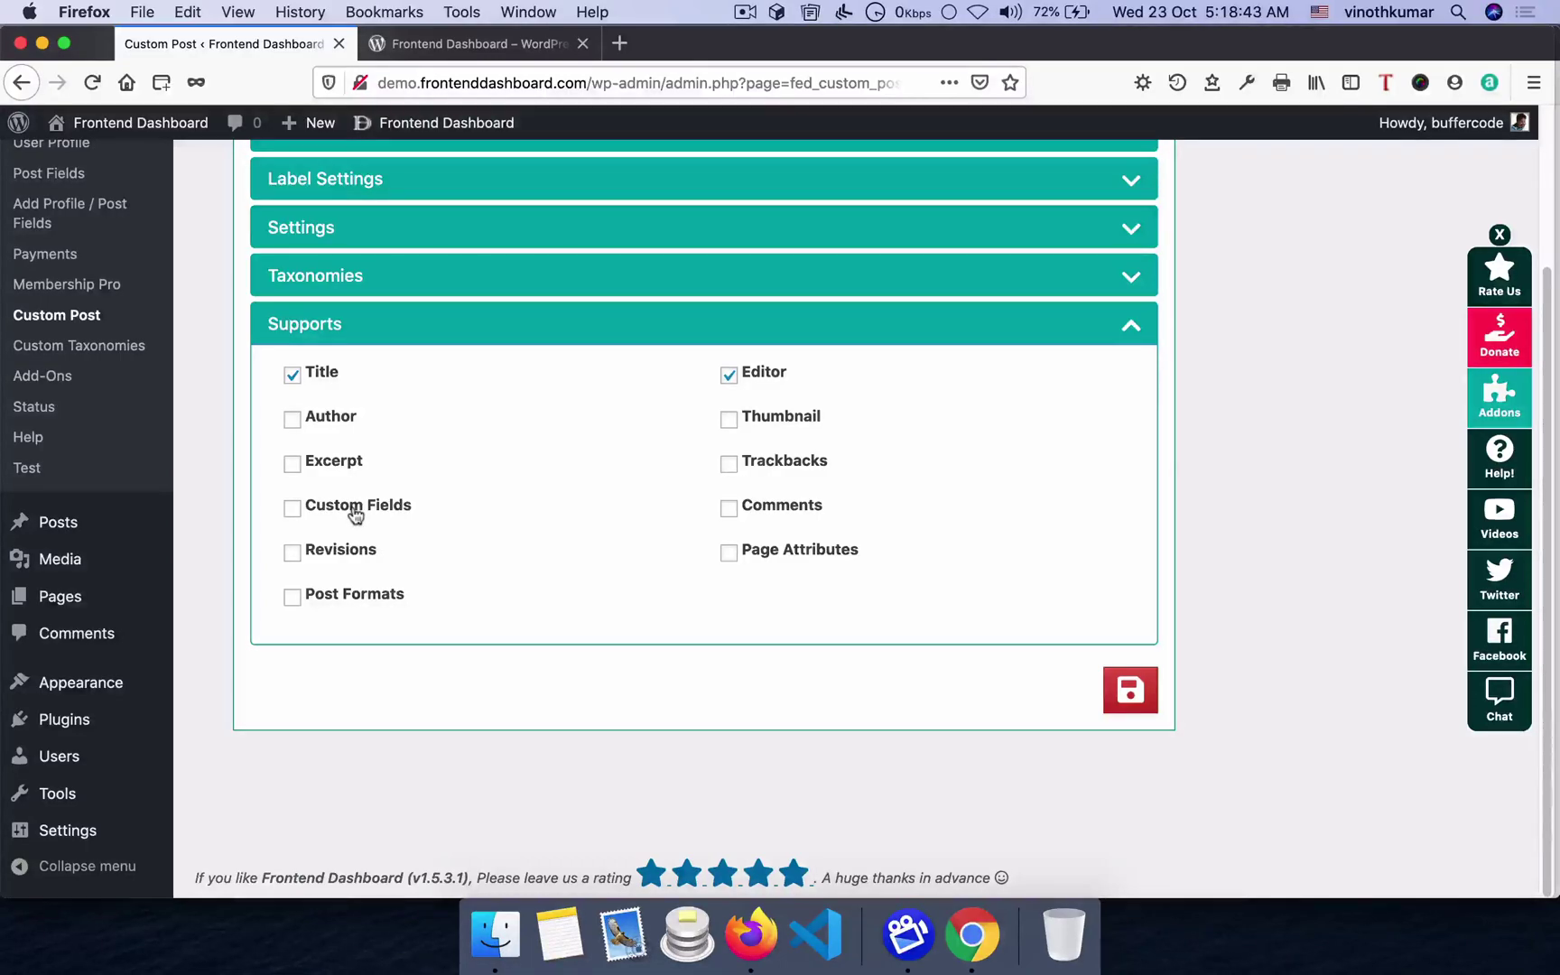
{"action": "left_click", "coordinate": [341, 597]}
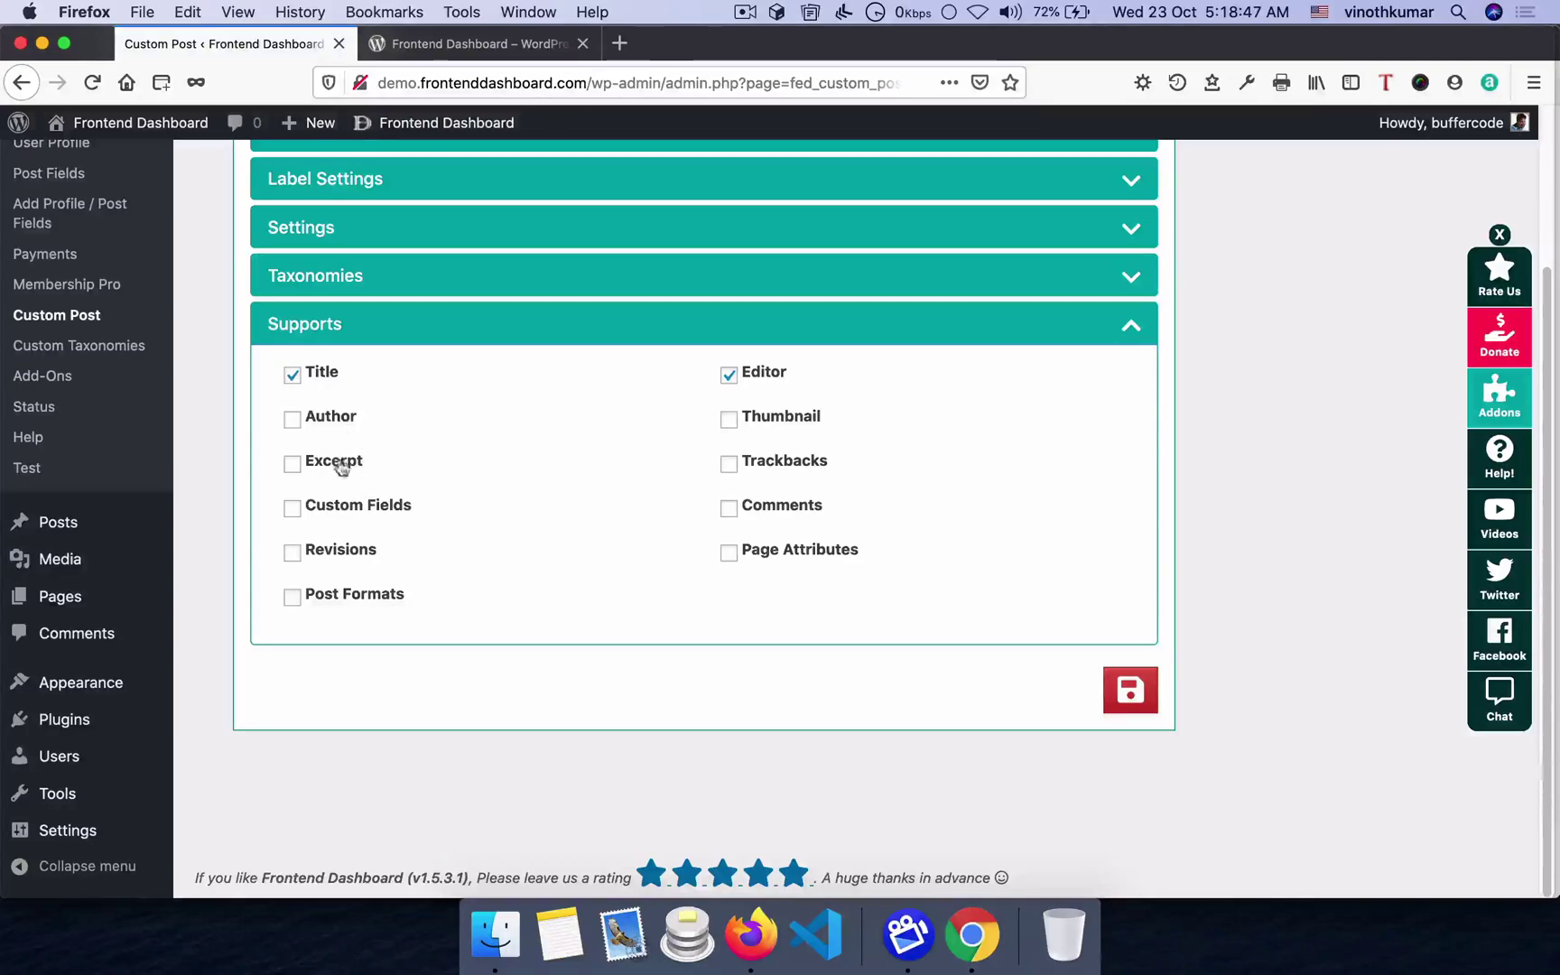
{"action": "left_click", "coordinate": [348, 510]}
{"action": "left_click", "coordinate": [332, 418]}
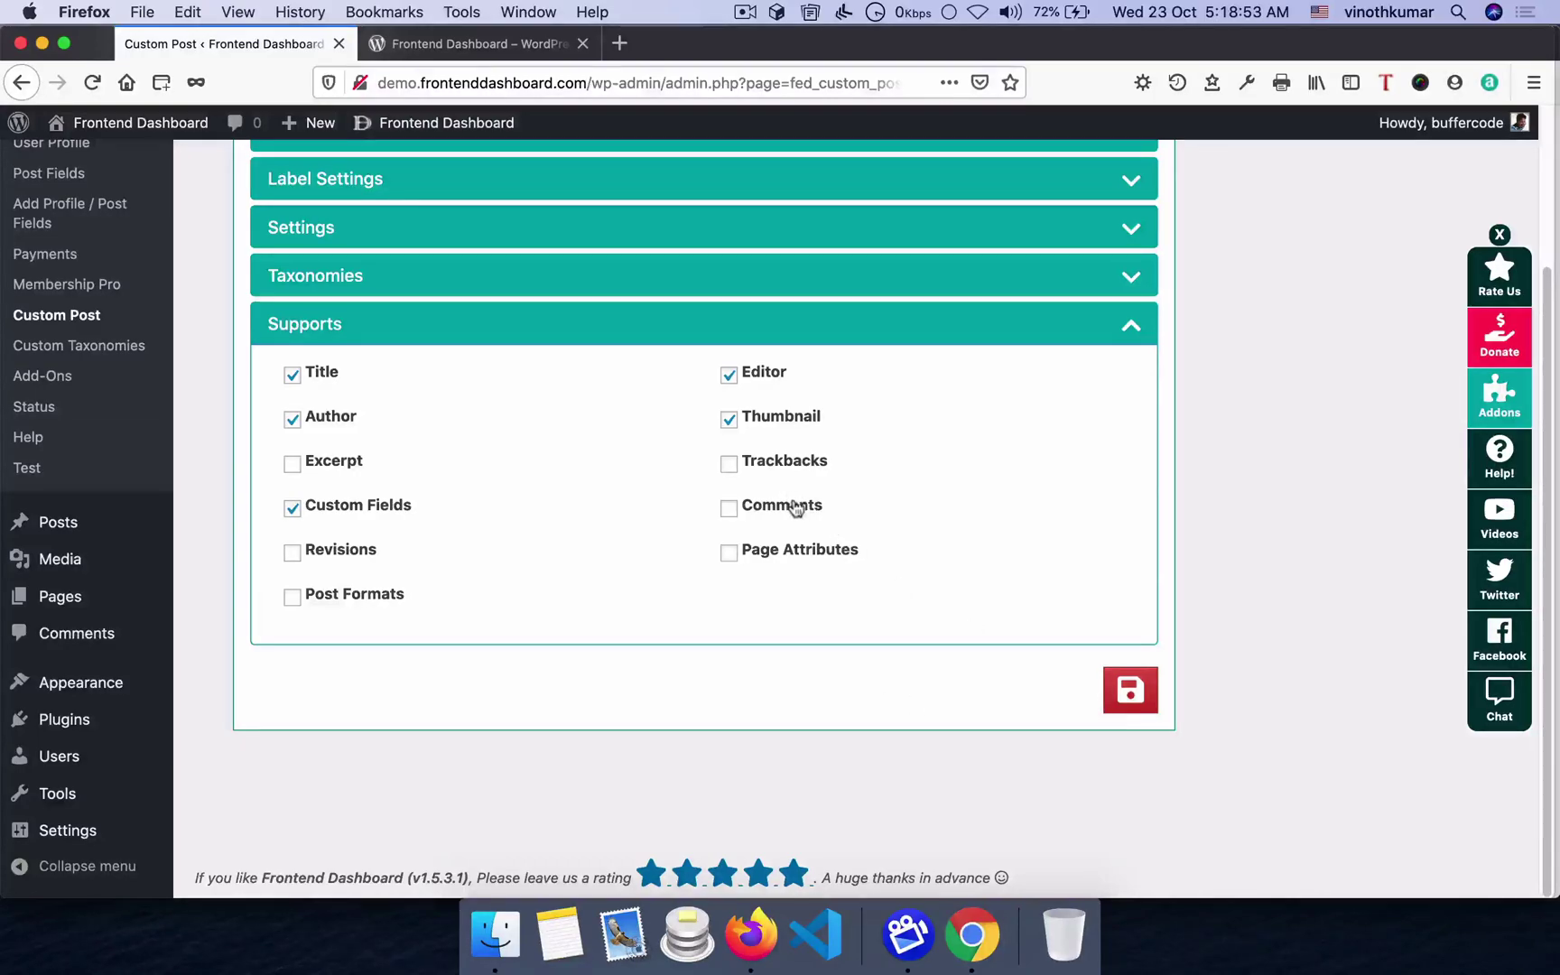
{"action": "left_click", "coordinate": [1130, 690]}
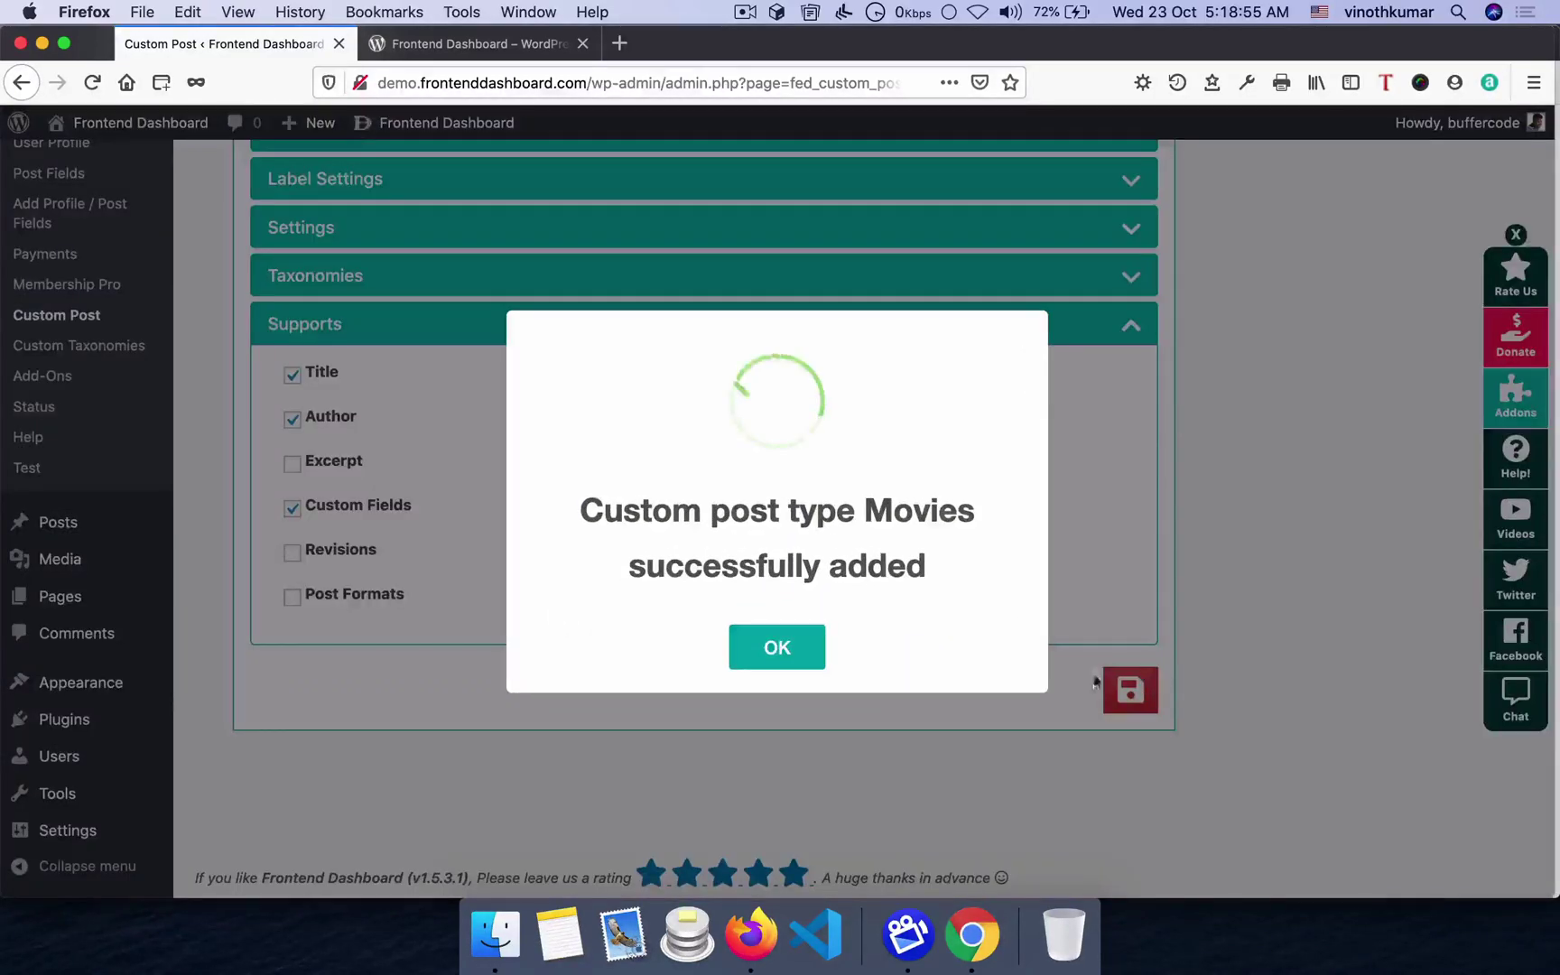
{"action": "left_click", "coordinate": [776, 651]}
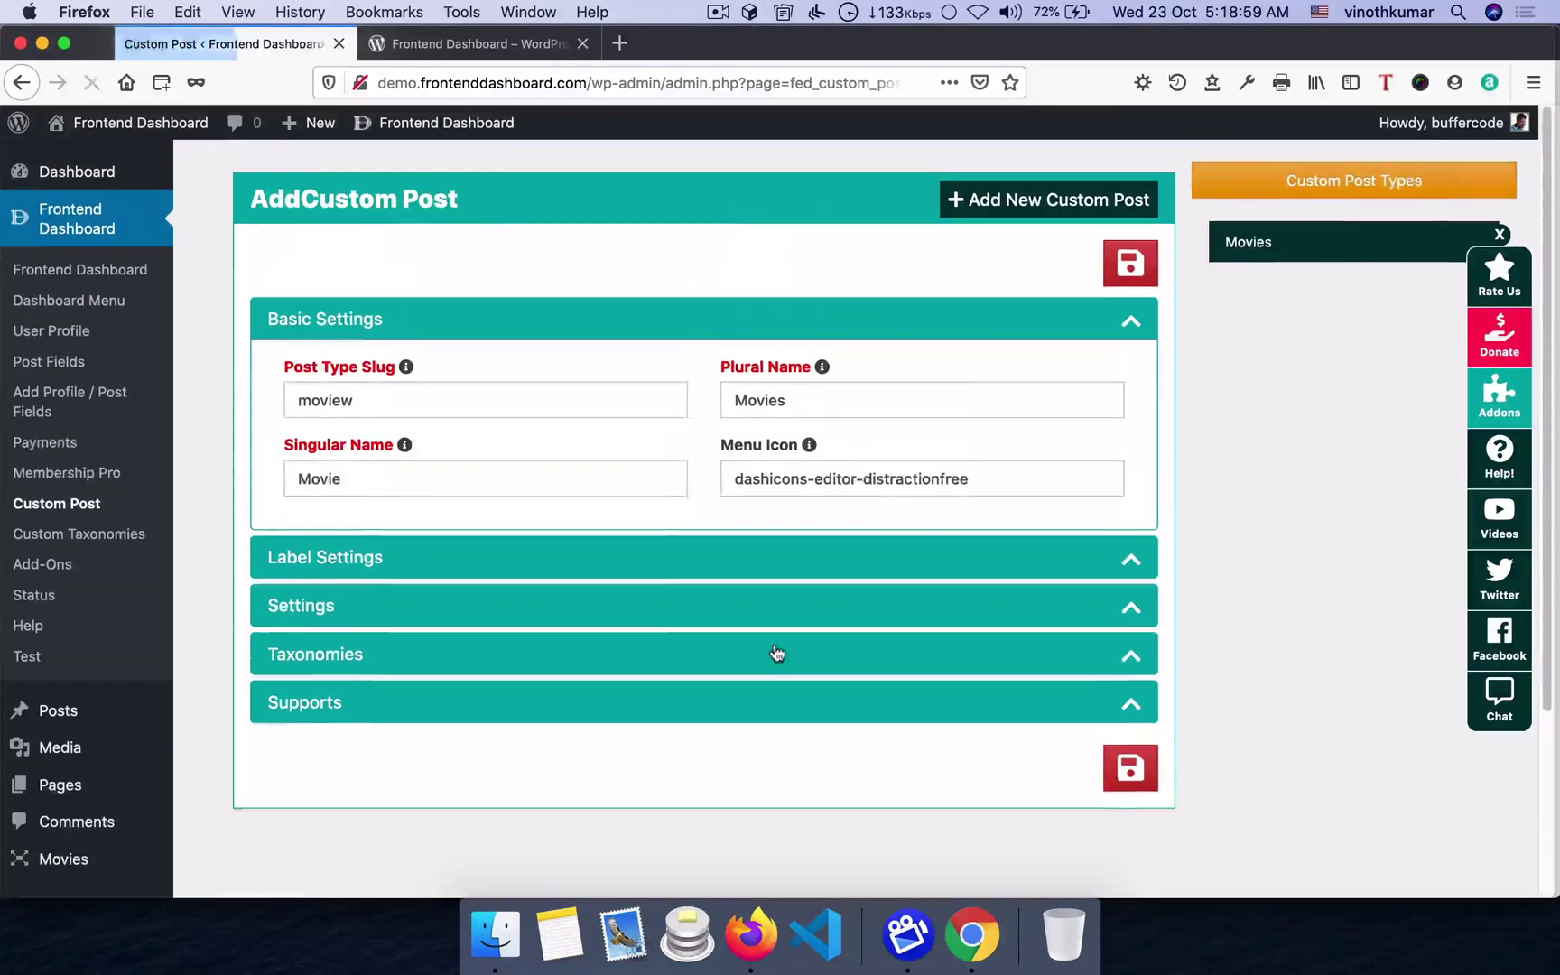
- Open the Frontend Dashboard settings and reload the frontend dashboard in Chrome to check it
{"action": "scroll", "coordinate": [57, 490], "scroll_direction": "down", "scroll_amount": 3}
{"action": "mouse_move", "coordinate": [54, 710]}
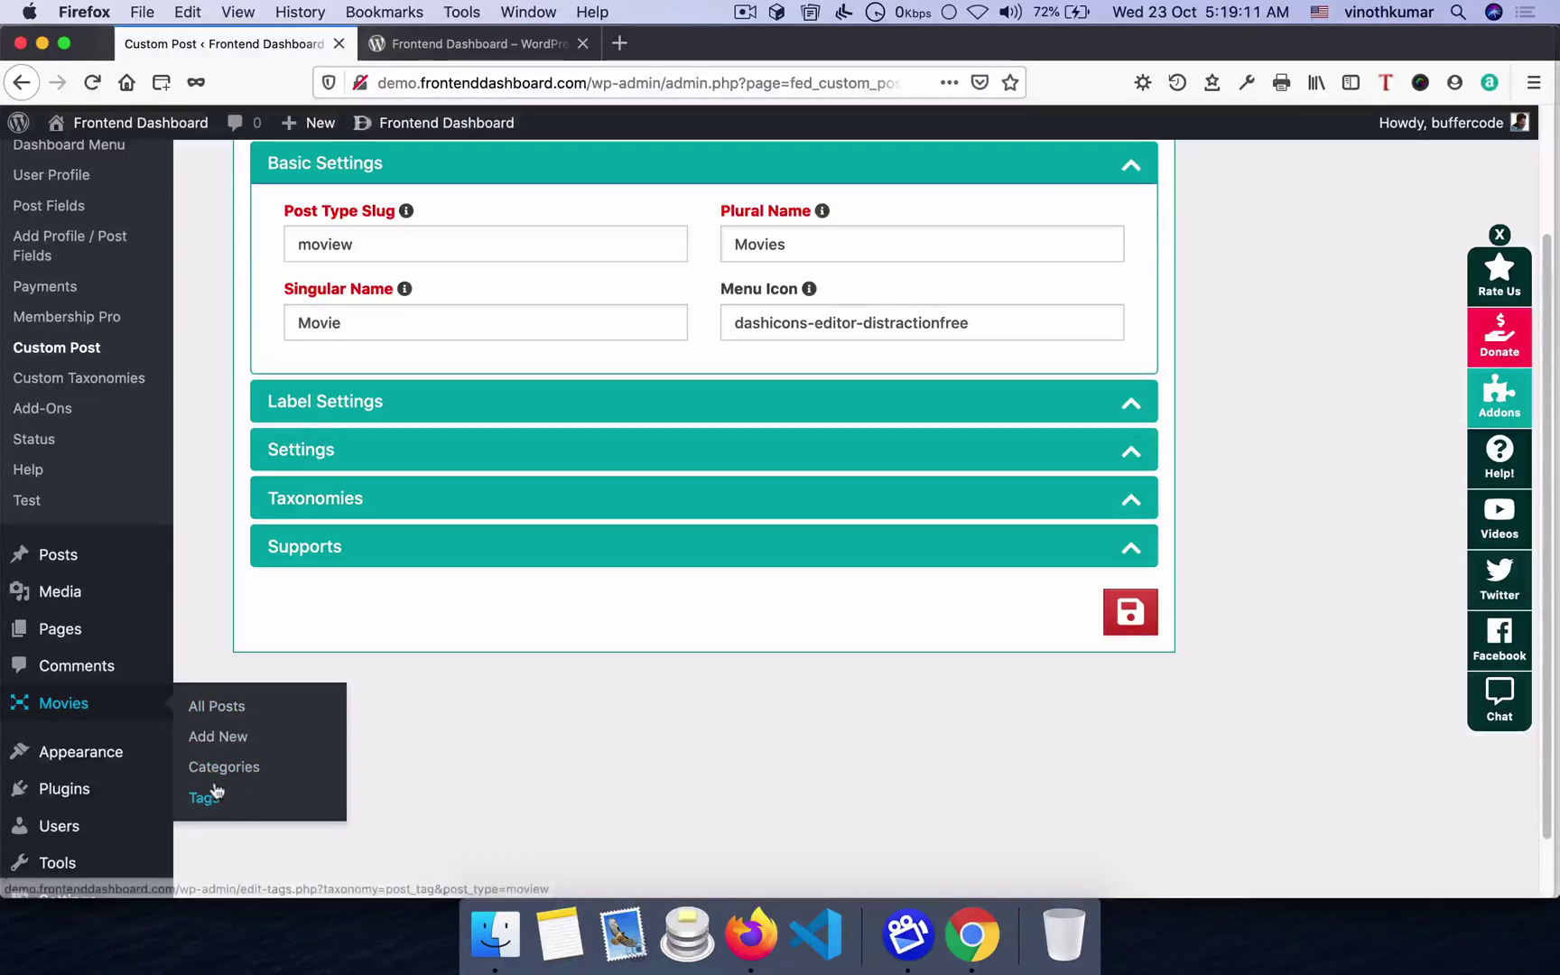
{"action": "scroll", "coordinate": [209, 794], "scroll_direction": "up", "scroll_amount": 3}
{"action": "scroll", "coordinate": [209, 790], "scroll_direction": "up", "scroll_amount": 1}
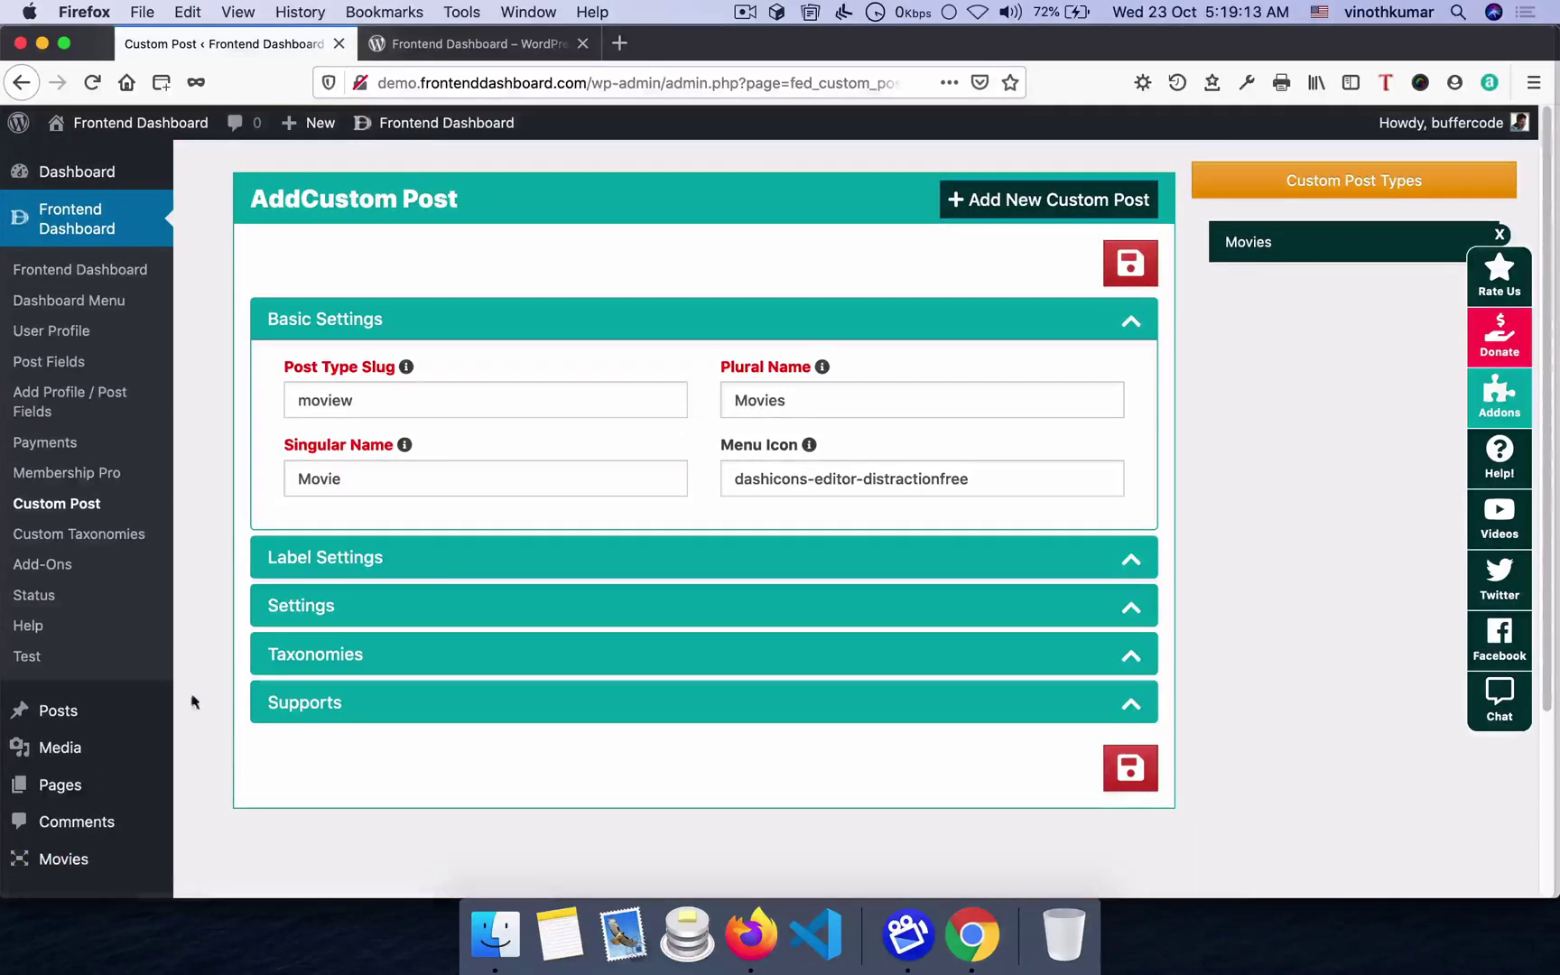
{"action": "left_click", "coordinate": [72, 269]}
{"action": "left_click", "coordinate": [973, 935]}
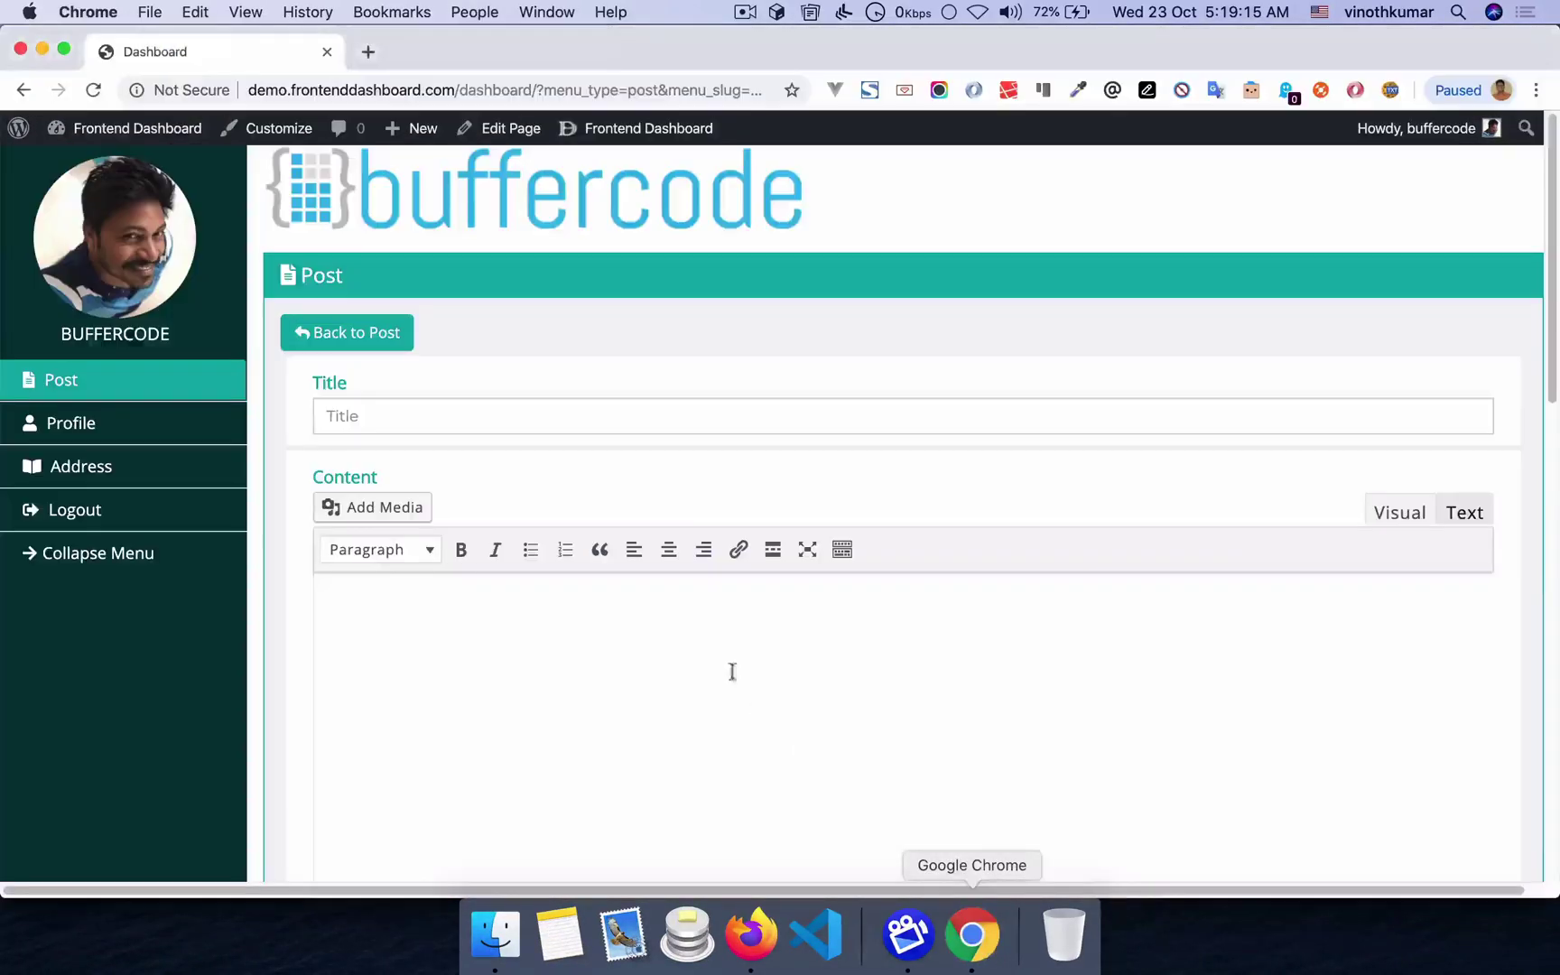
{"action": "key", "text": "super+r"}
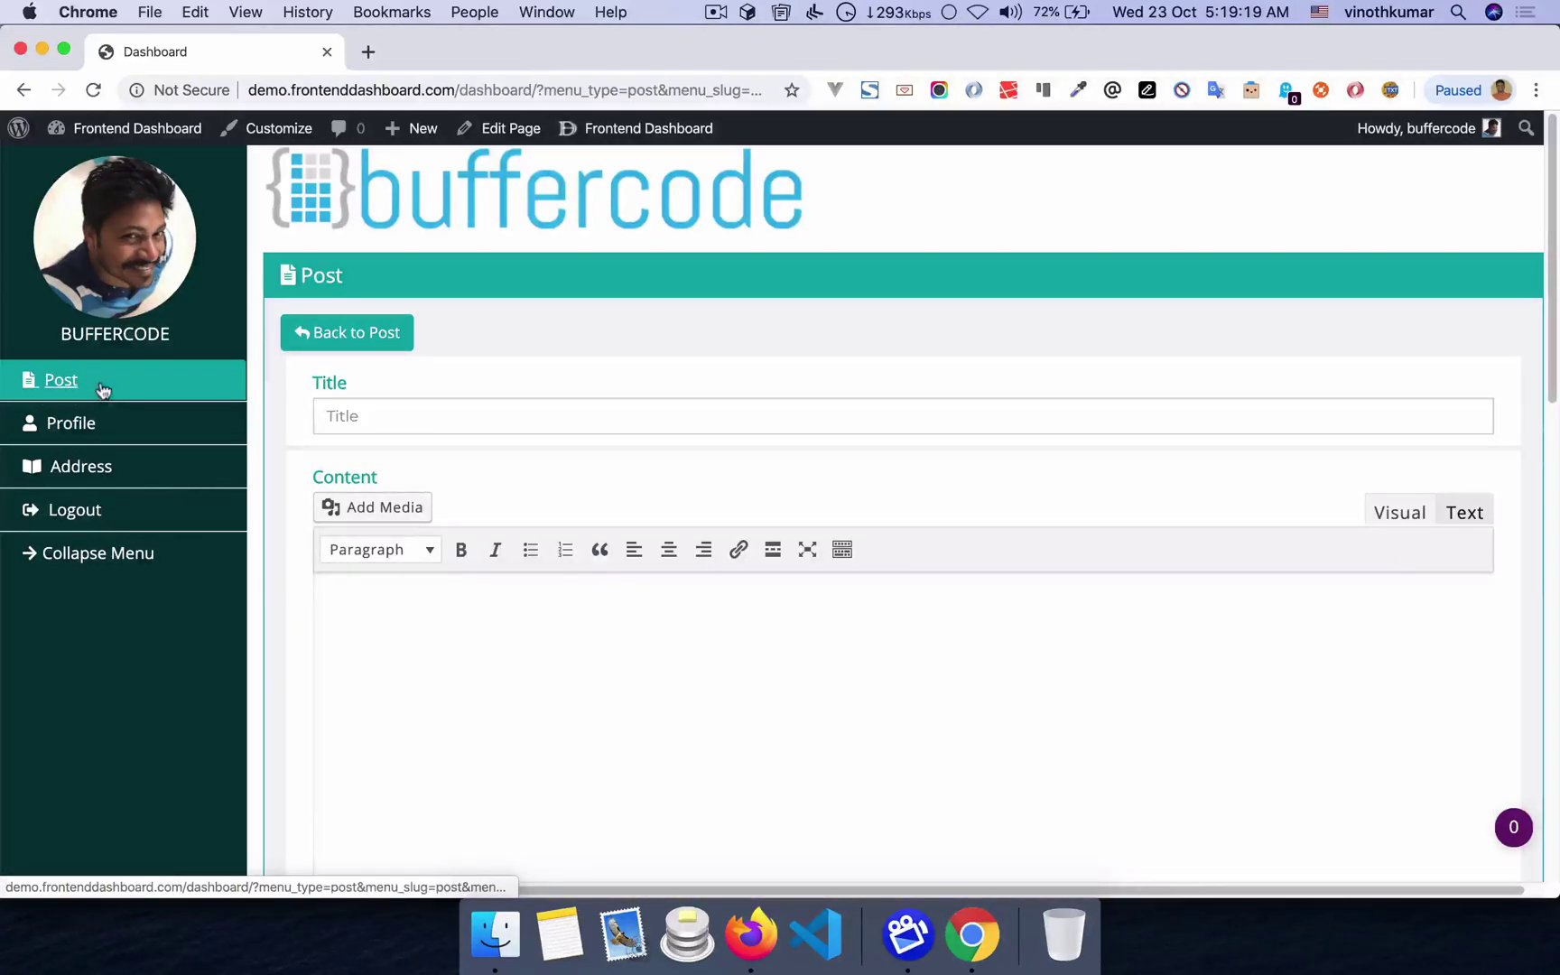
{"action": "key", "text": "super+Tab"}
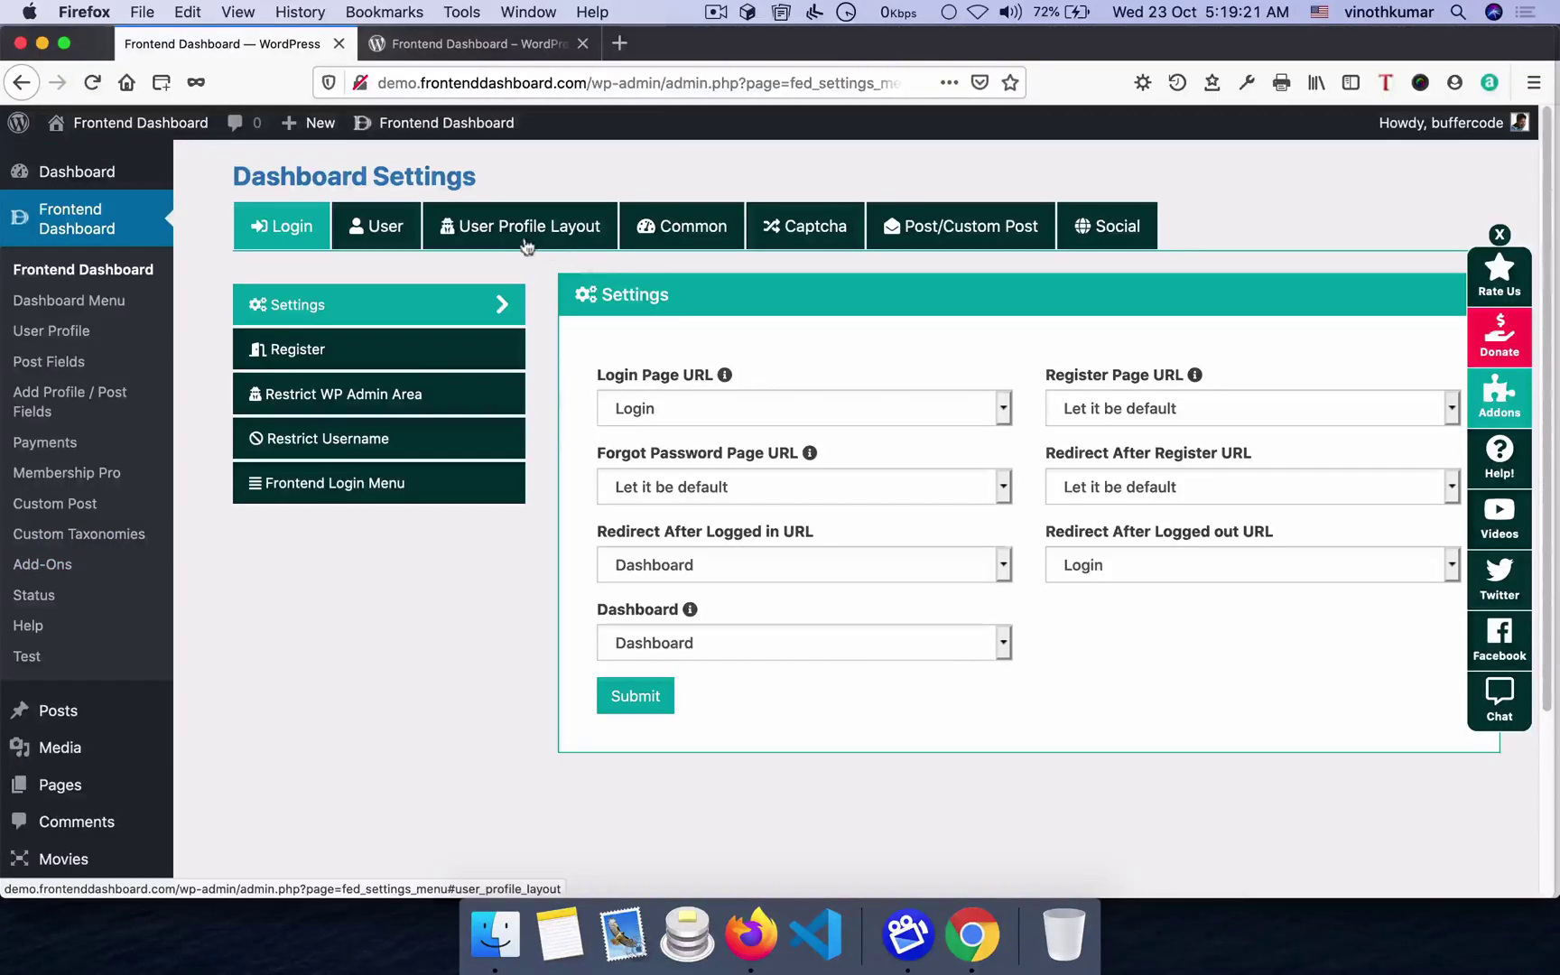
- Give the Movie post type a dashboard menu at position 2 with the bullhorn icon
{"action": "left_click", "coordinate": [513, 233]}
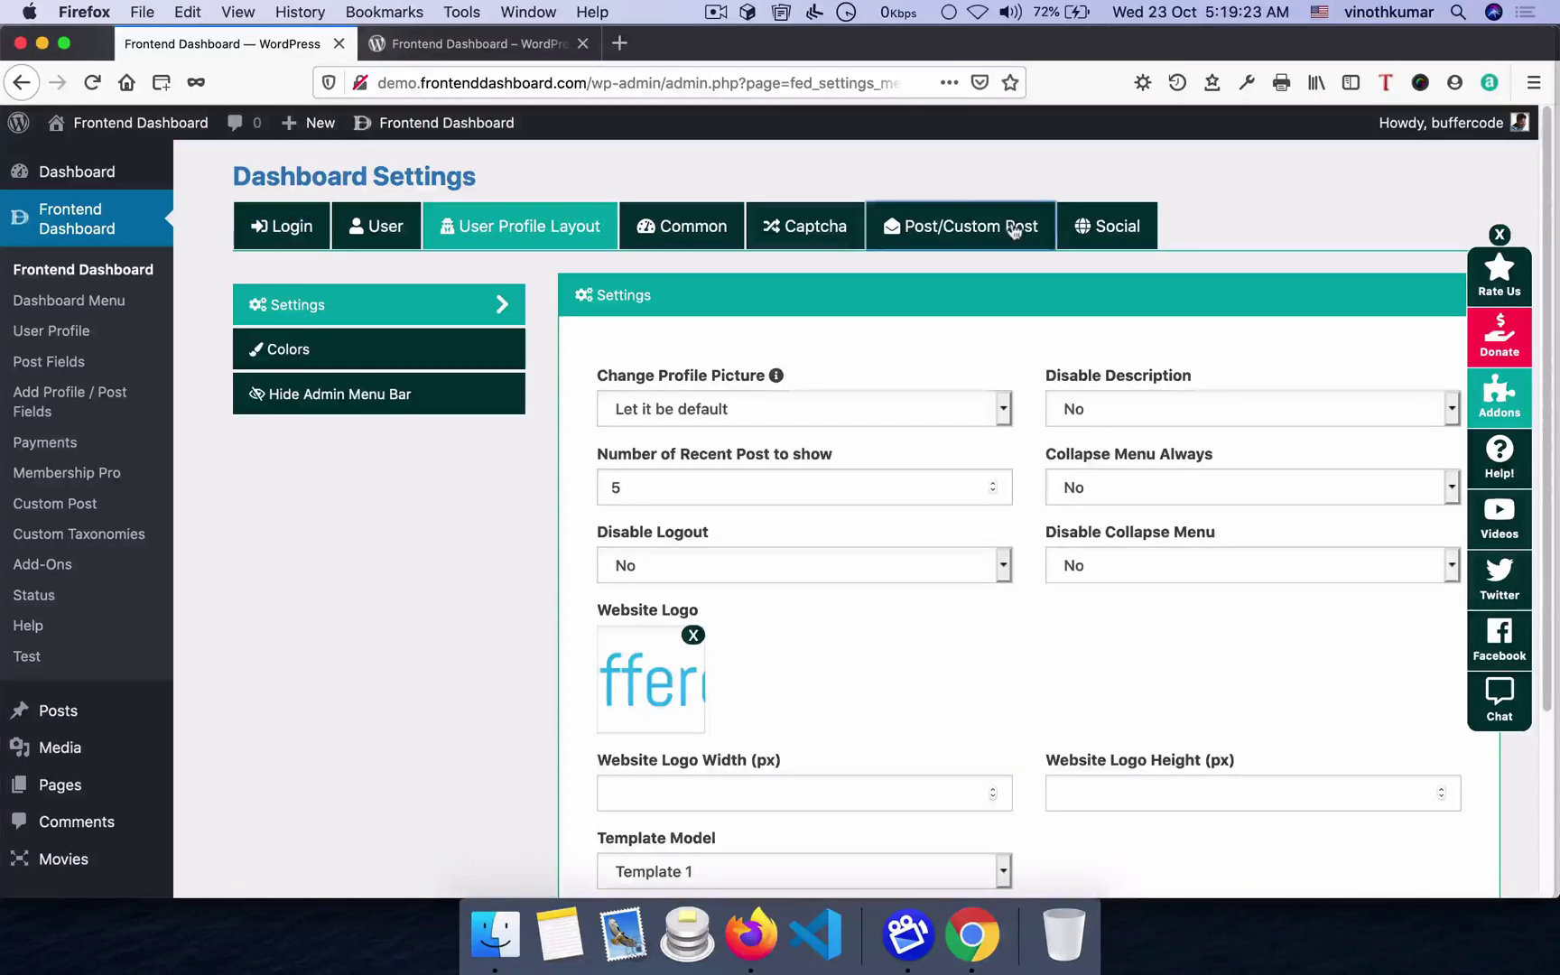
{"action": "left_click", "coordinate": [1013, 231]}
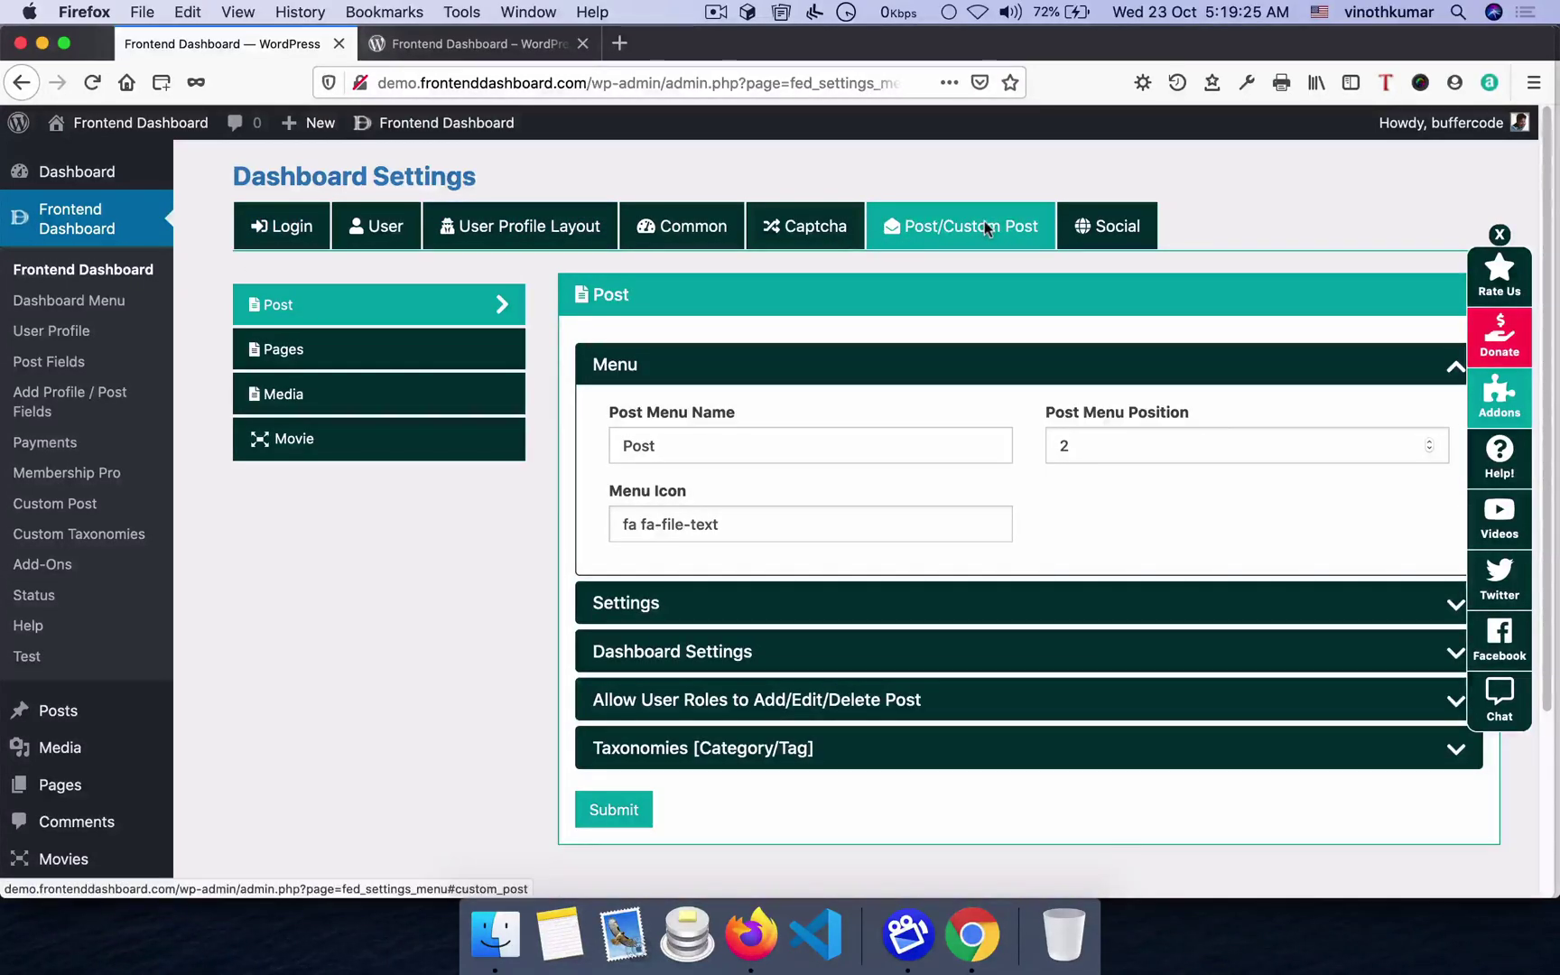
{"action": "left_click", "coordinate": [291, 437]}
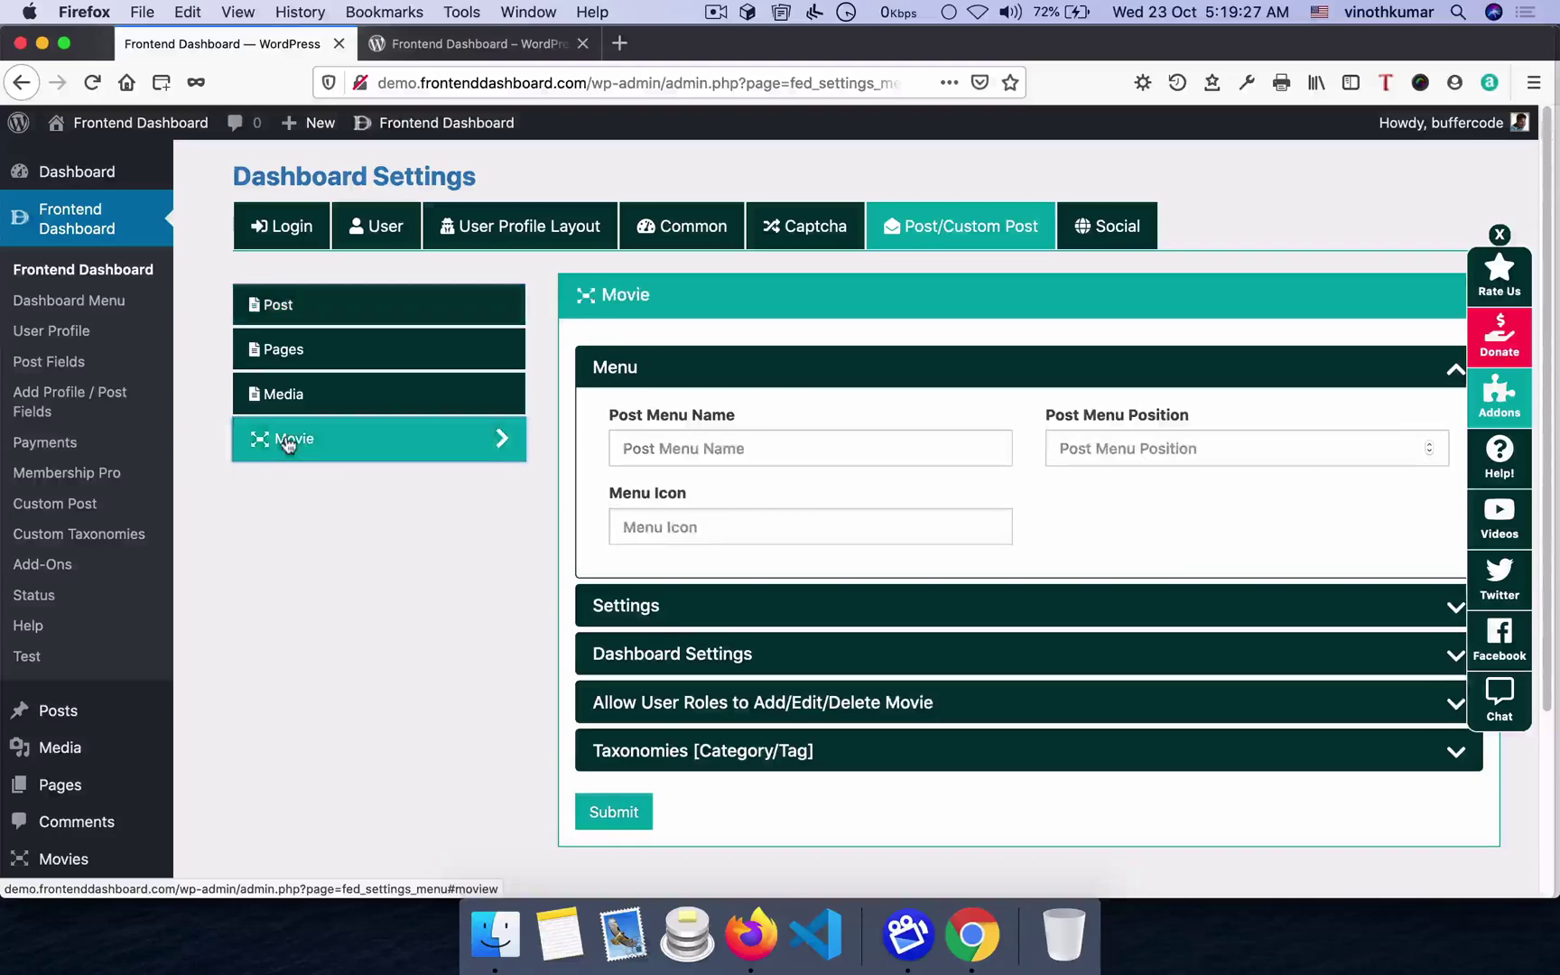
{"action": "left_click", "coordinate": [647, 446]}
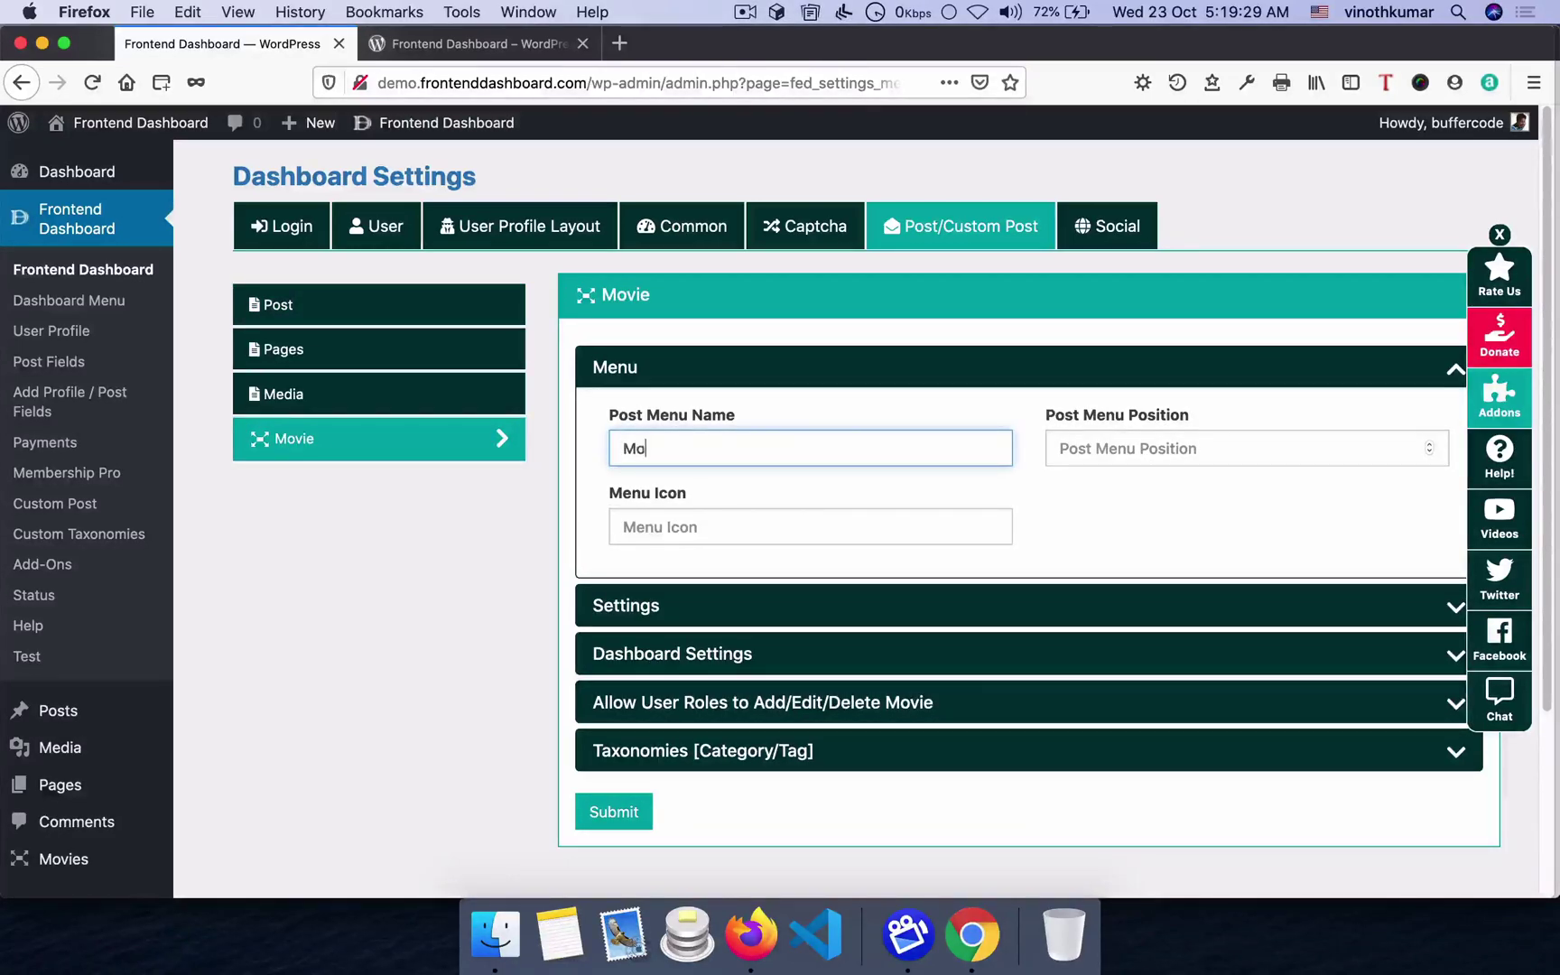
{"action": "key", "text": "Tab"}
{"action": "type", "text": "2"}
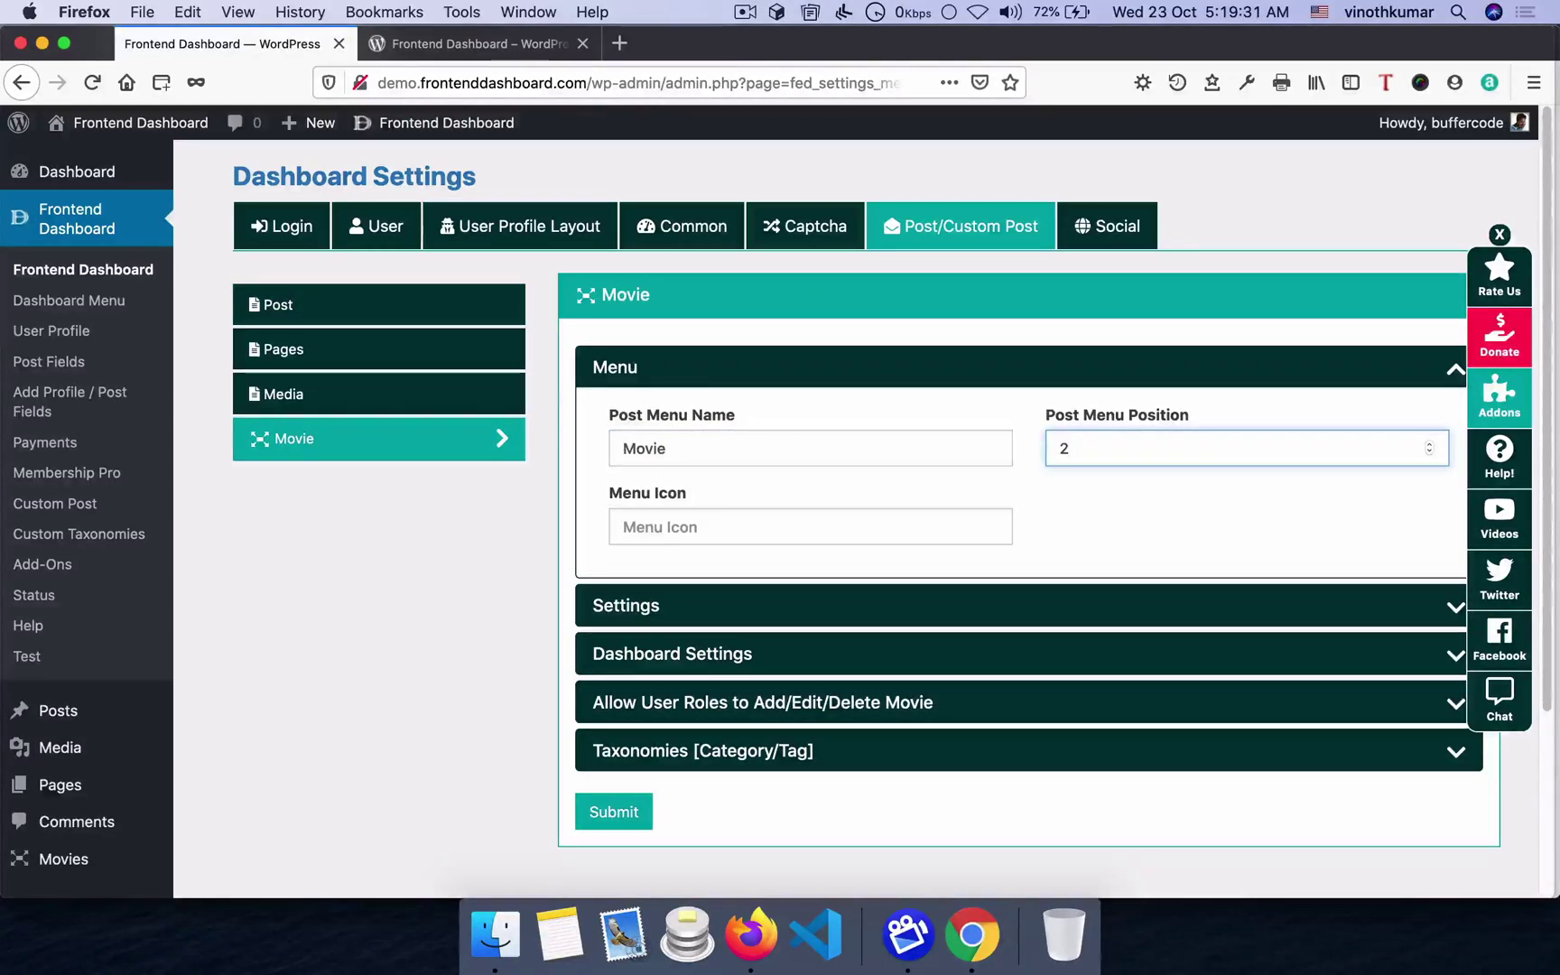
{"action": "left_click", "coordinate": [699, 516]}
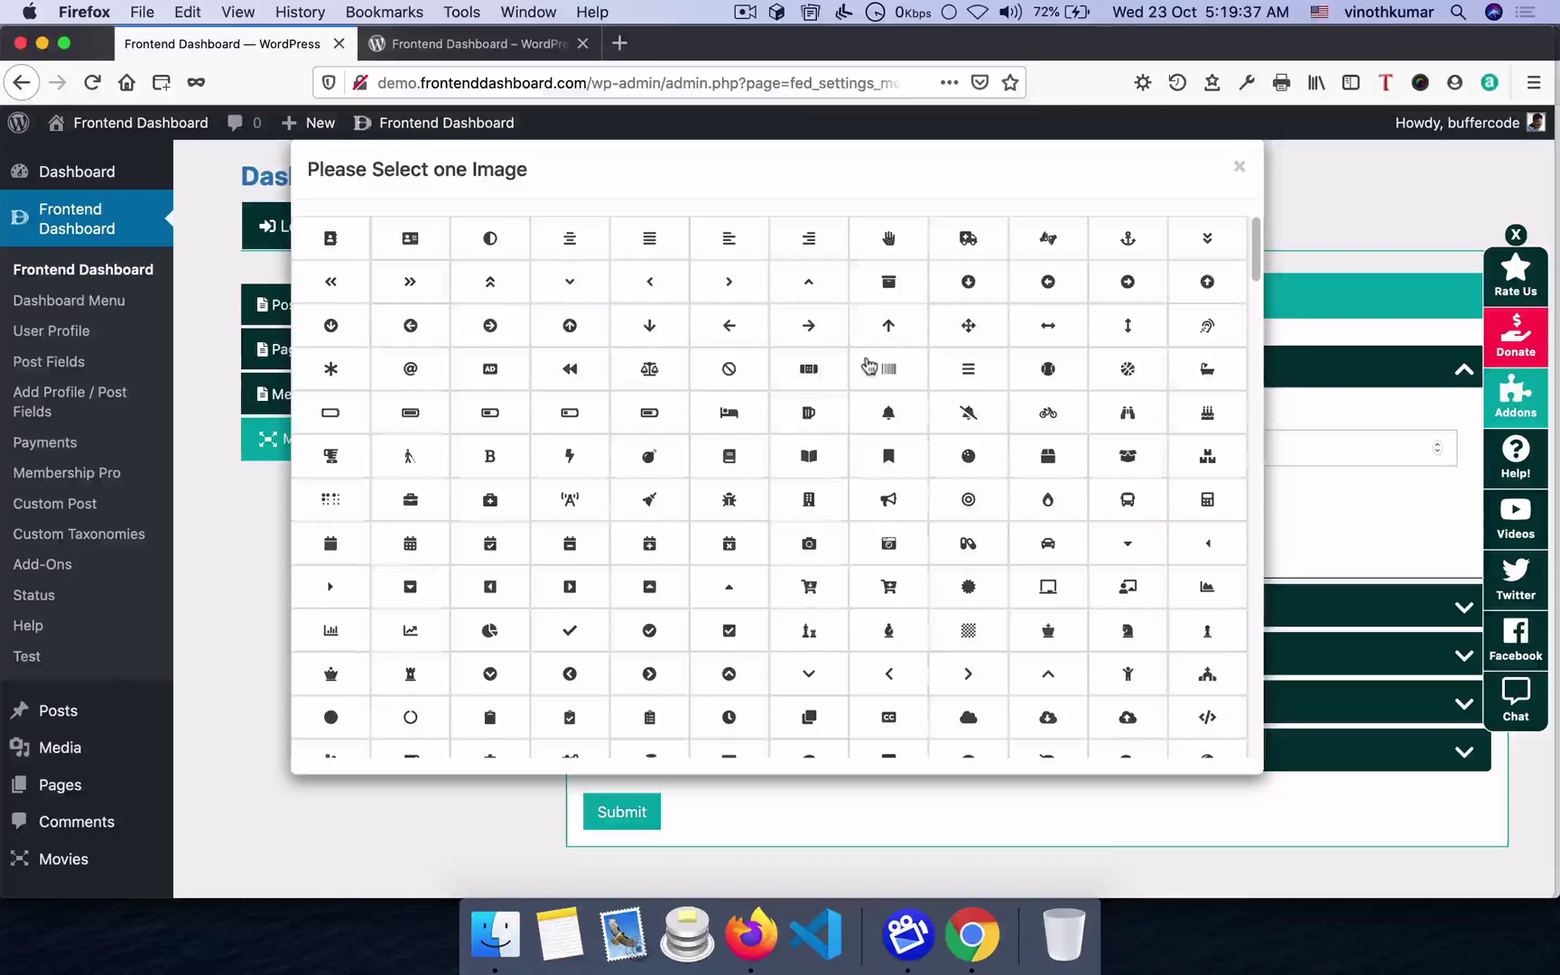
{"action": "left_click", "coordinate": [894, 504]}
- Let Editors and Contributors manage movies, then save the Movie settings
{"action": "scroll", "coordinate": [686, 533], "scroll_direction": "down", "scroll_amount": 3}
{"action": "left_click", "coordinate": [627, 441]}
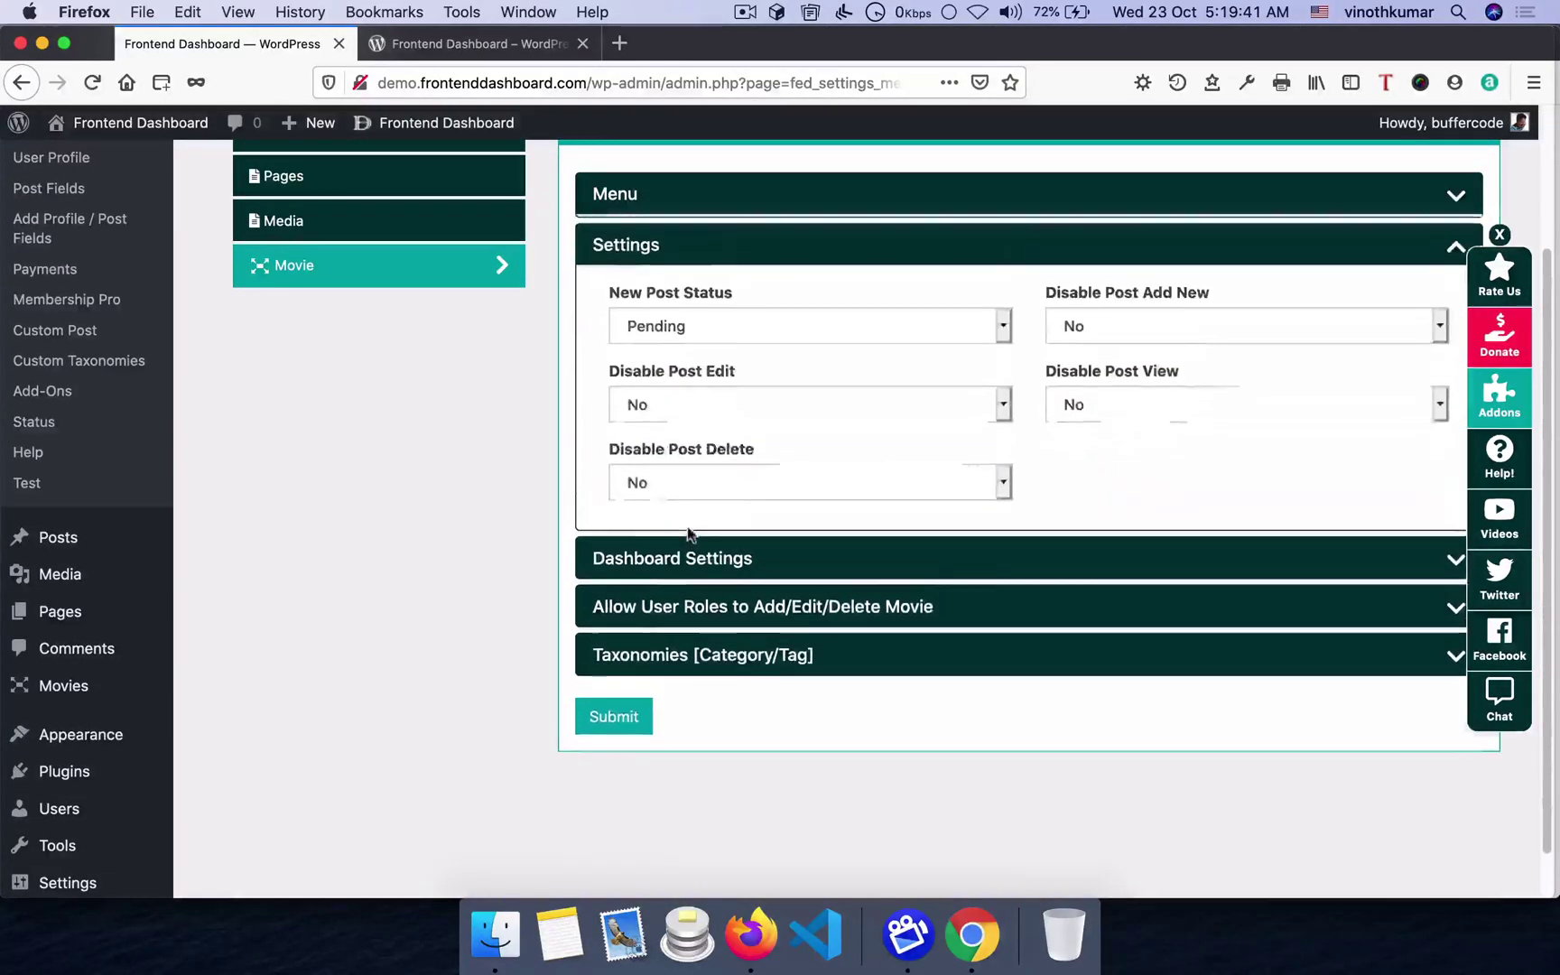
{"action": "left_click", "coordinate": [714, 607]}
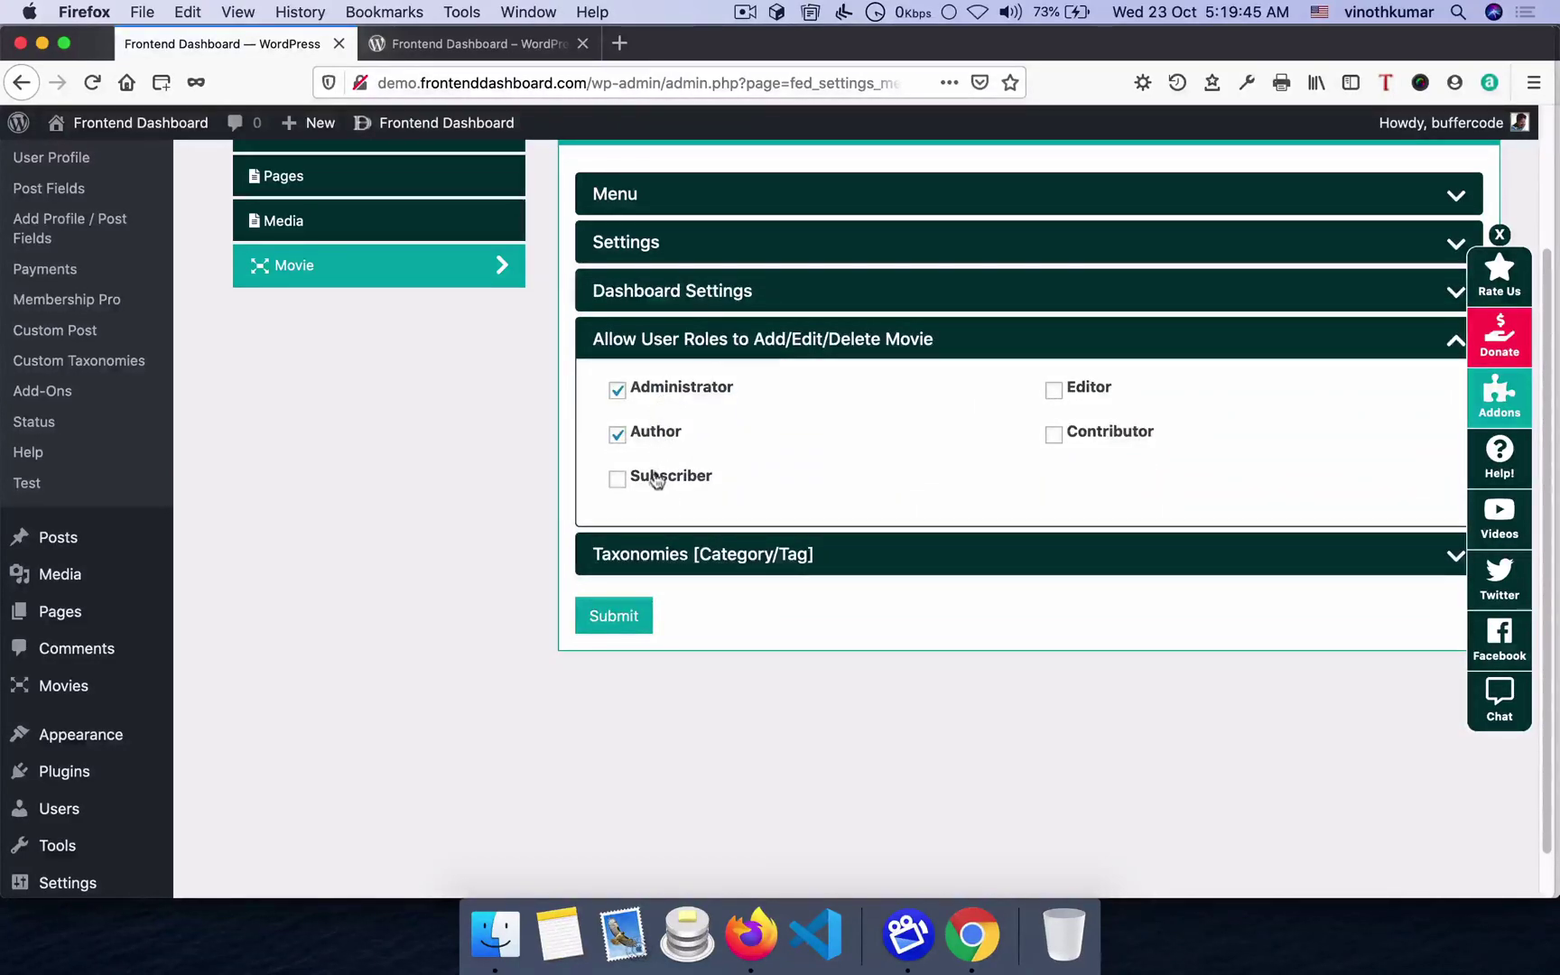
{"action": "left_click", "coordinate": [1085, 387]}
{"action": "left_click", "coordinate": [1068, 442]}
{"action": "left_click", "coordinate": [945, 553]}
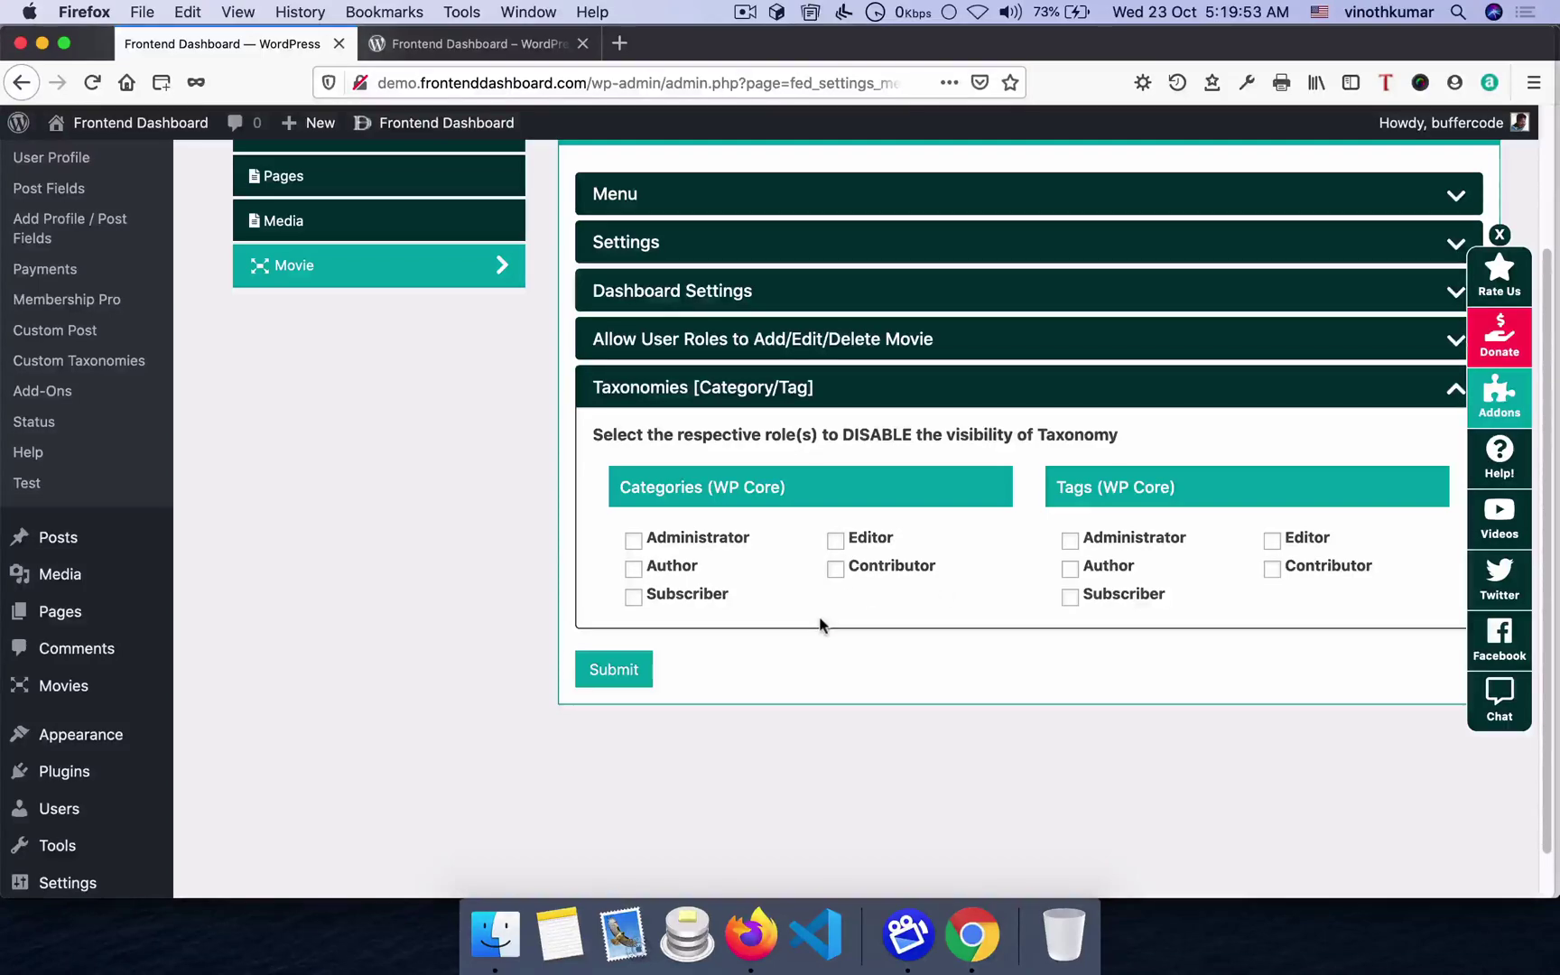
{"action": "left_click", "coordinate": [605, 672]}
{"action": "left_click", "coordinate": [808, 647]}
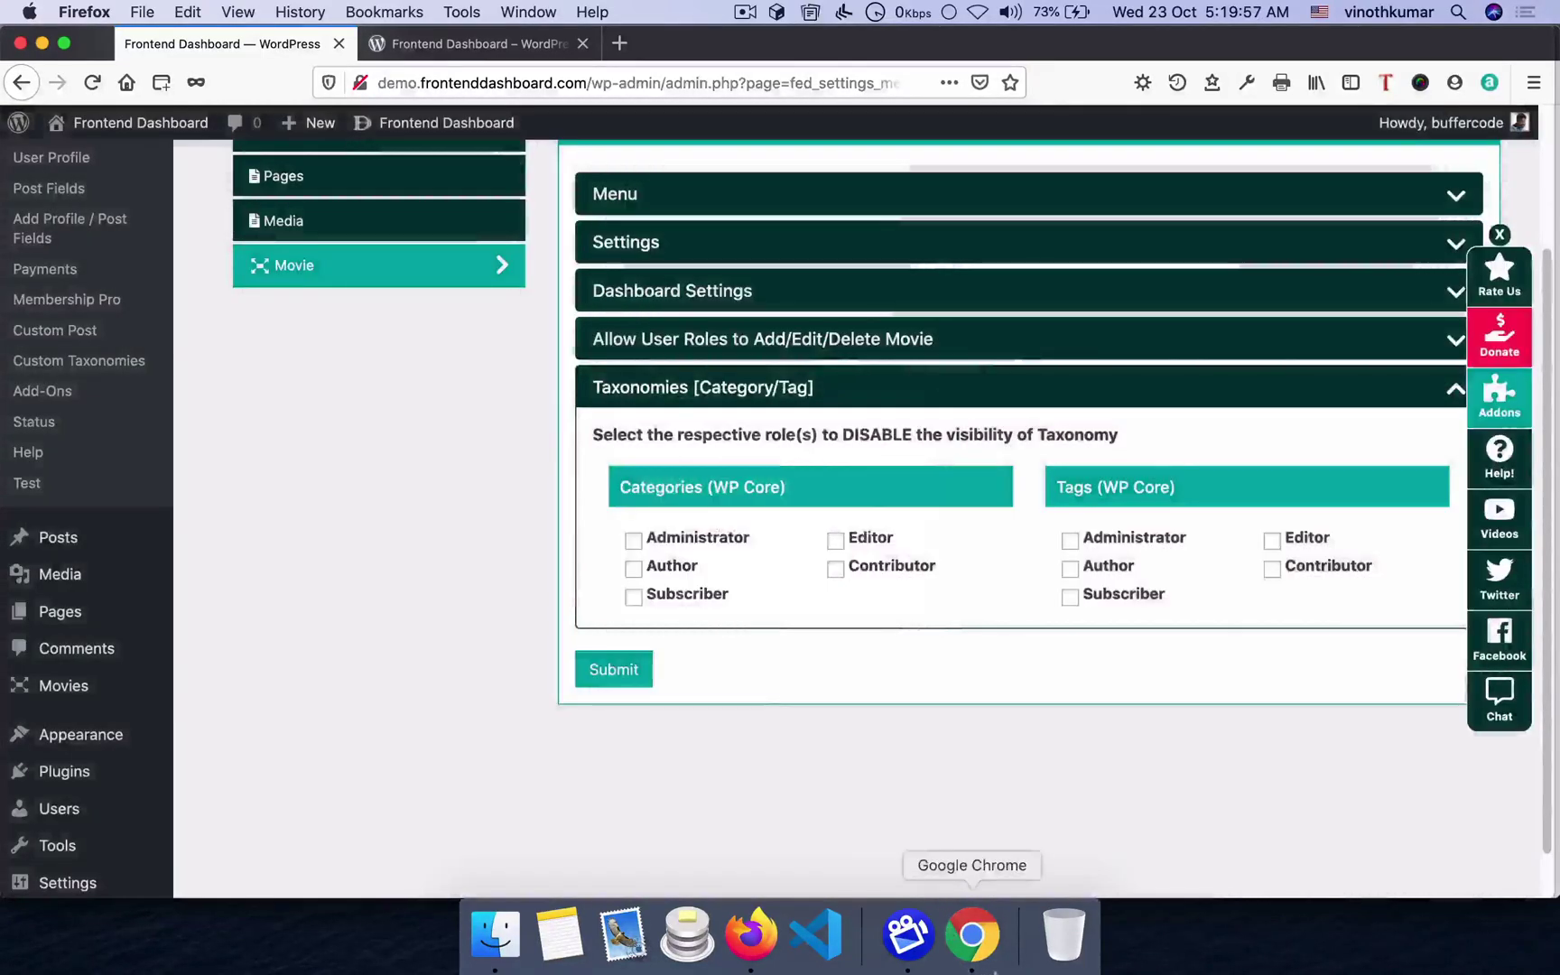
- Reload the frontend dashboard to confirm the Movie menu offers Add New Movie
{"action": "left_click", "coordinate": [971, 935]}
{"action": "key", "text": "super+r"}
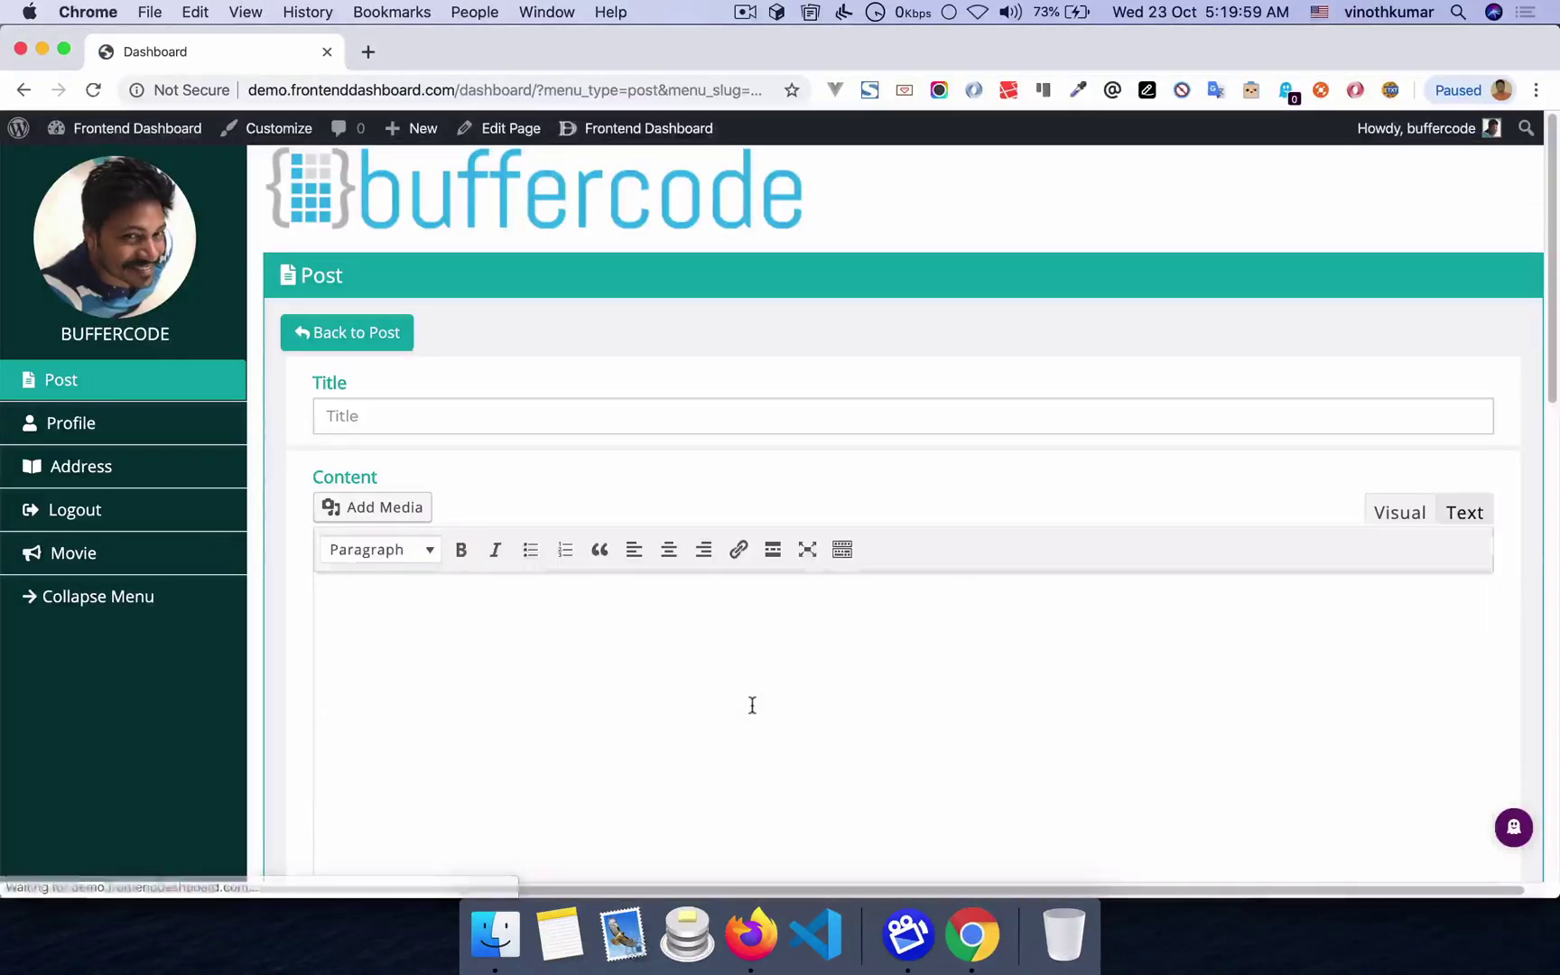
{"action": "left_click", "coordinate": [77, 555]}
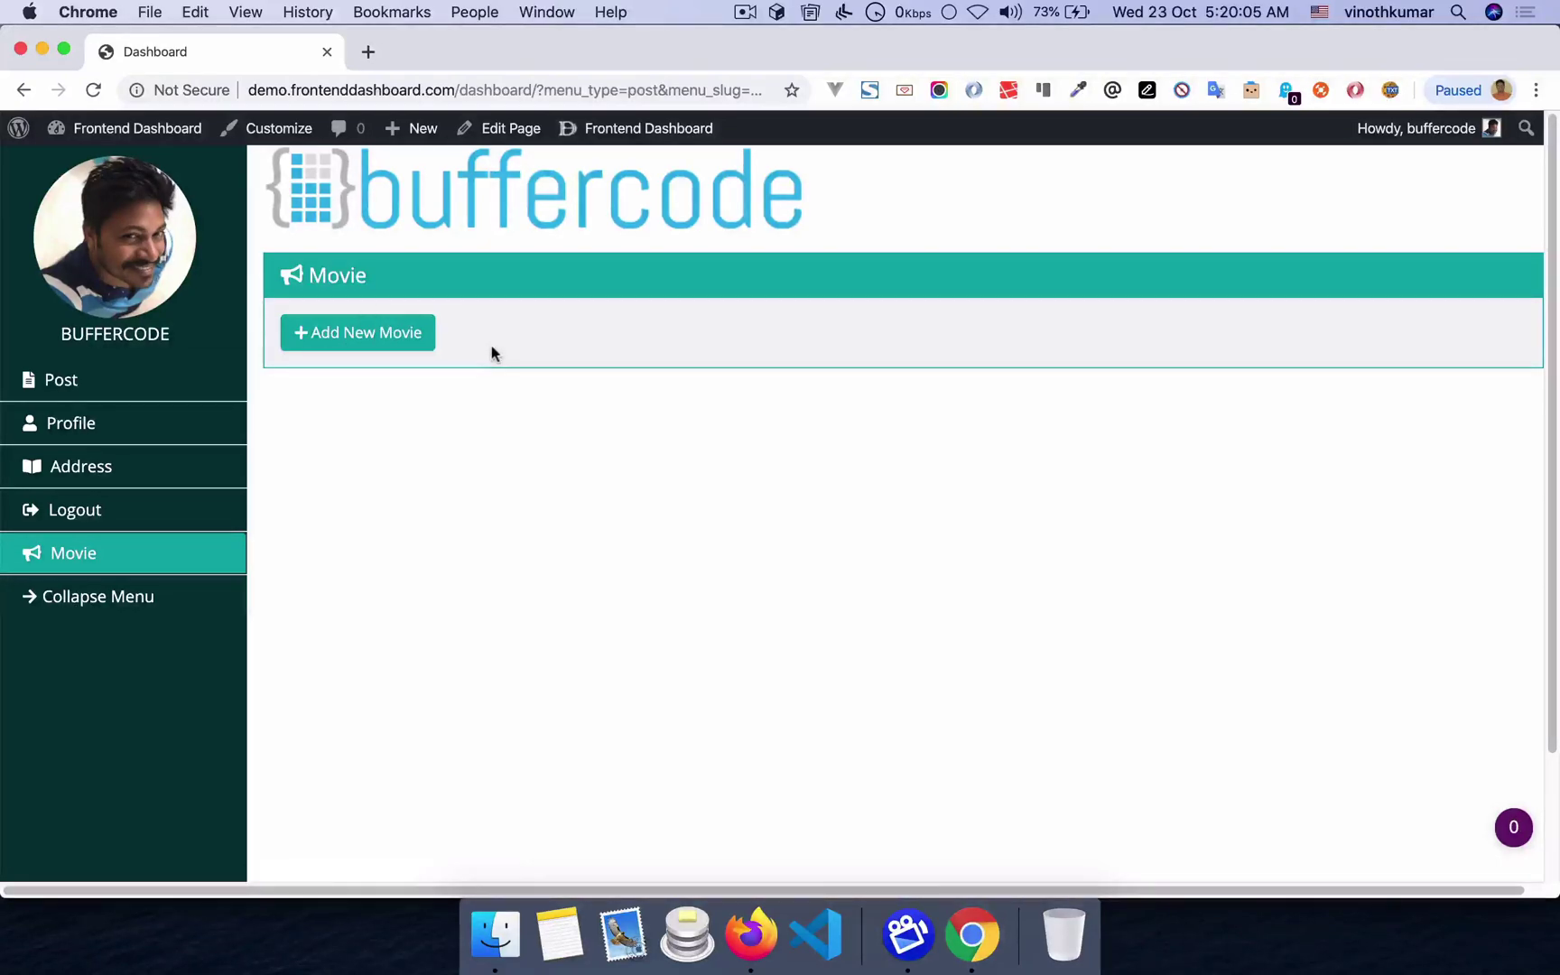
{"action": "key", "text": "super+Tab"}
{"action": "scroll", "coordinate": [340, 404], "scroll_direction": "up", "scroll_amount": 3}
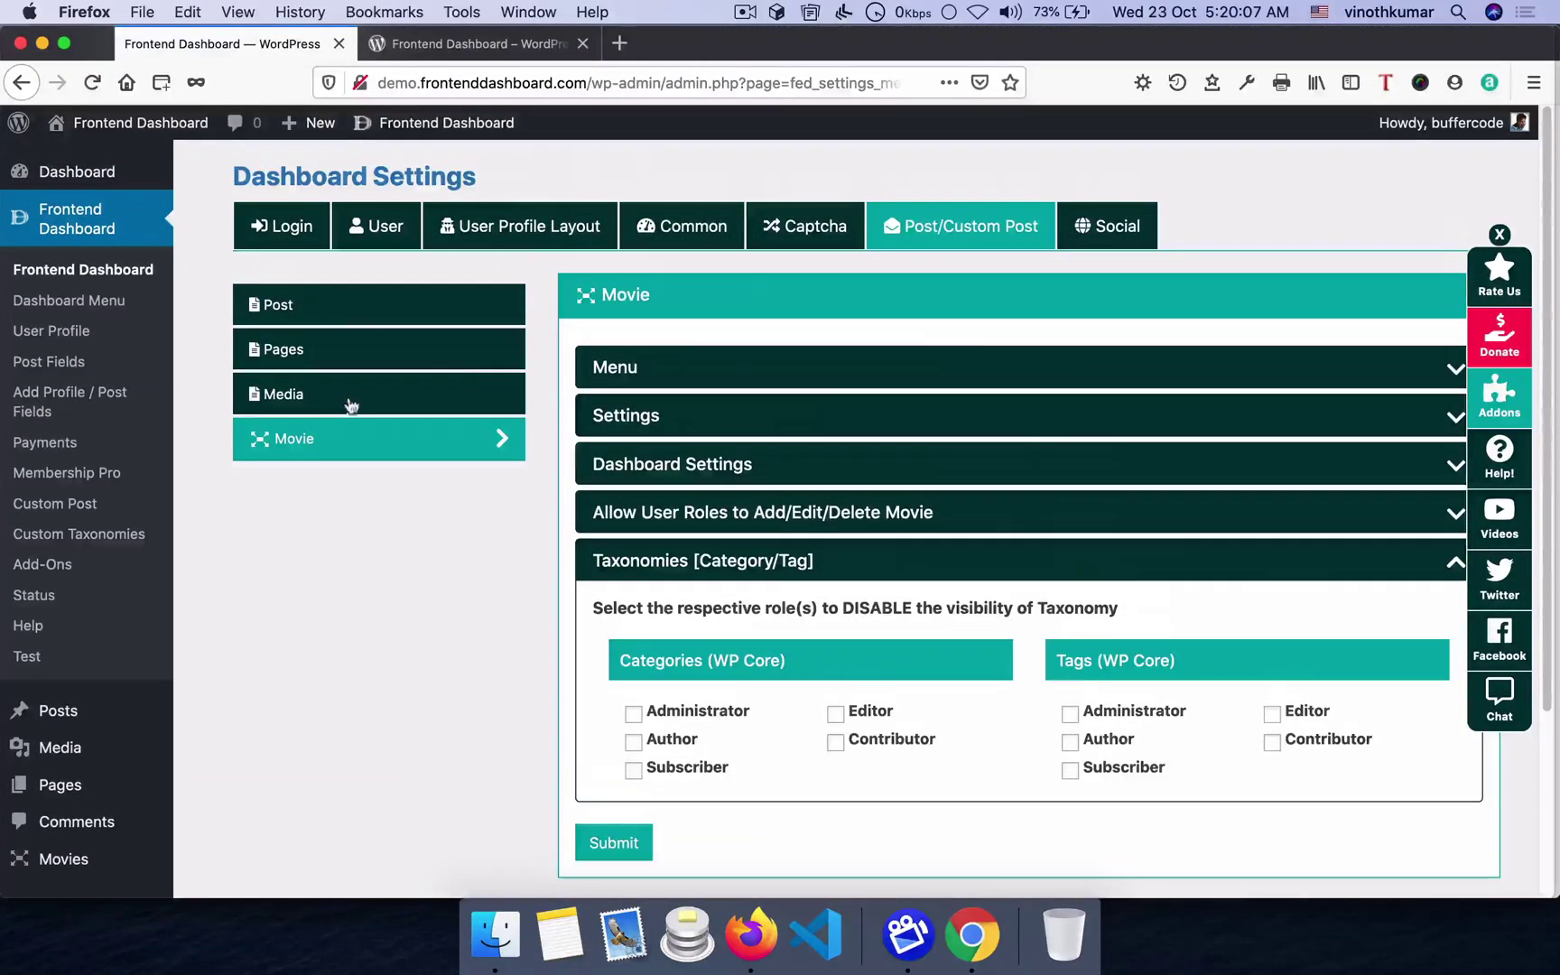
- Open the Add Custom Taxonomy page and look over its Settings, Labels and Basic sections
{"action": "left_click", "coordinate": [92, 536]}
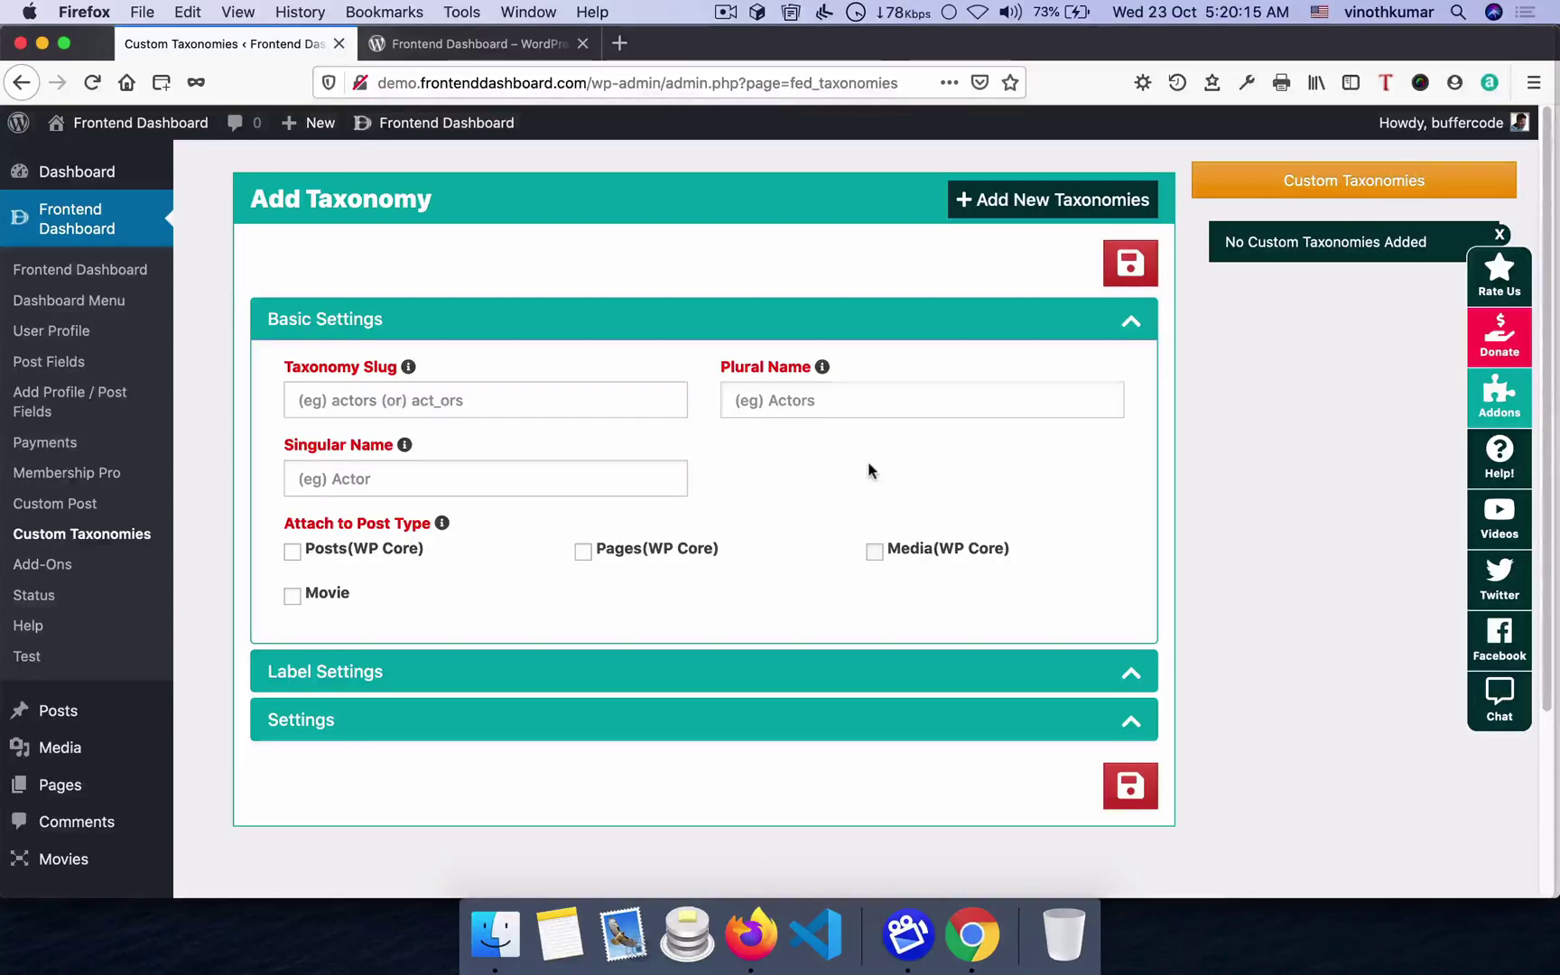
{"action": "scroll", "coordinate": [748, 617], "scroll_direction": "down", "scroll_amount": 3}
{"action": "left_click", "coordinate": [424, 587]}
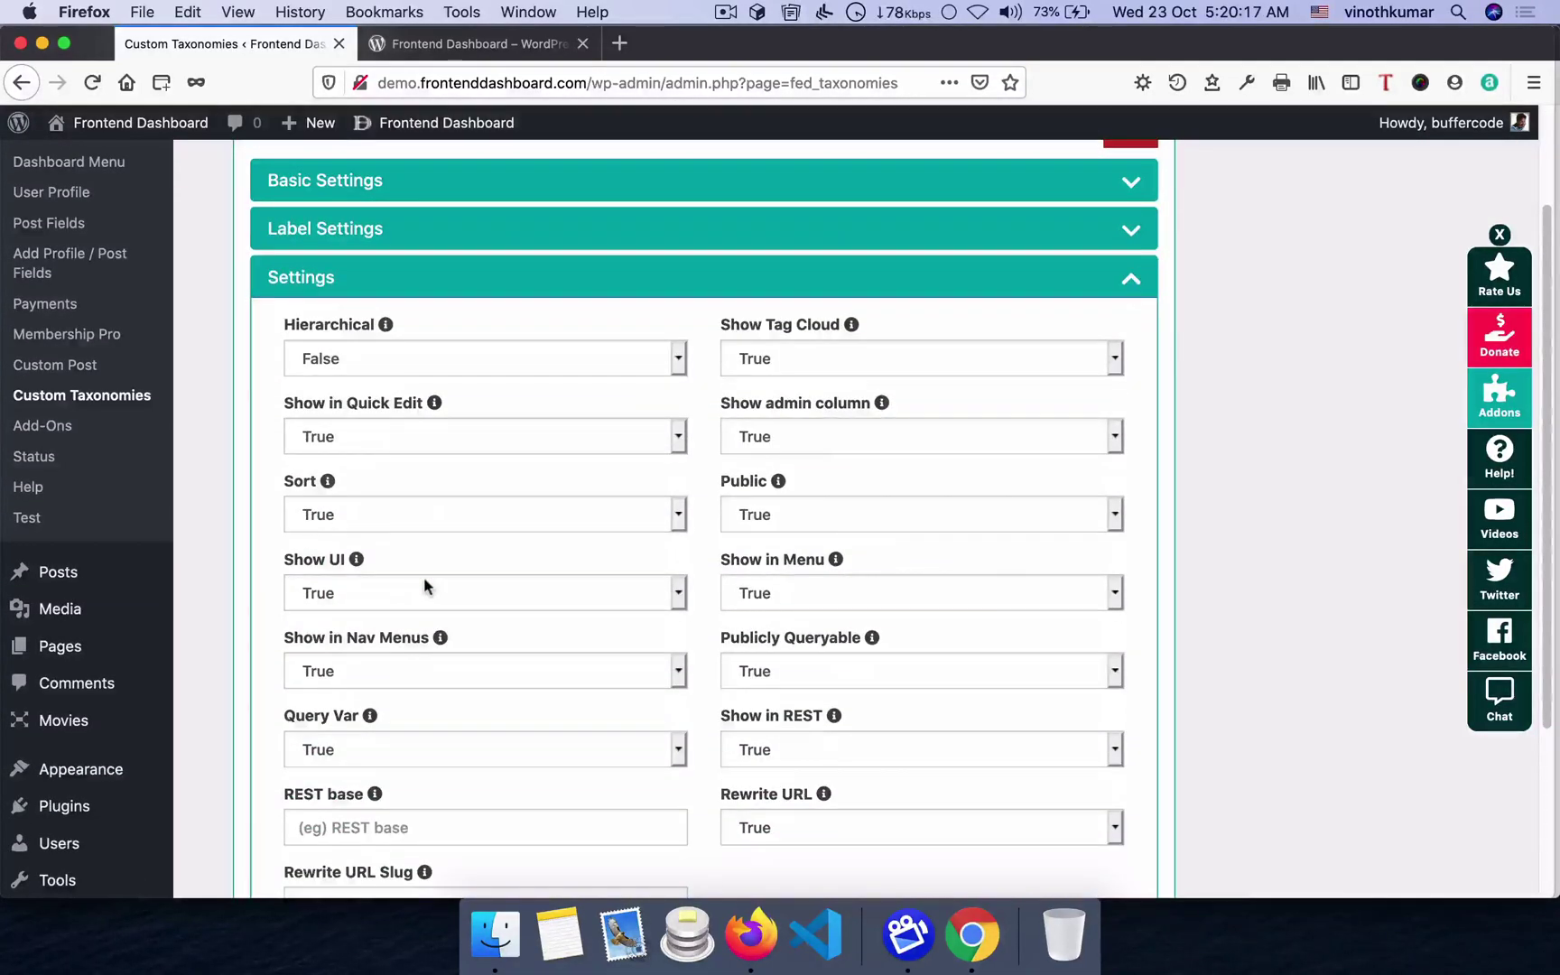
{"action": "left_click", "coordinate": [474, 283]}
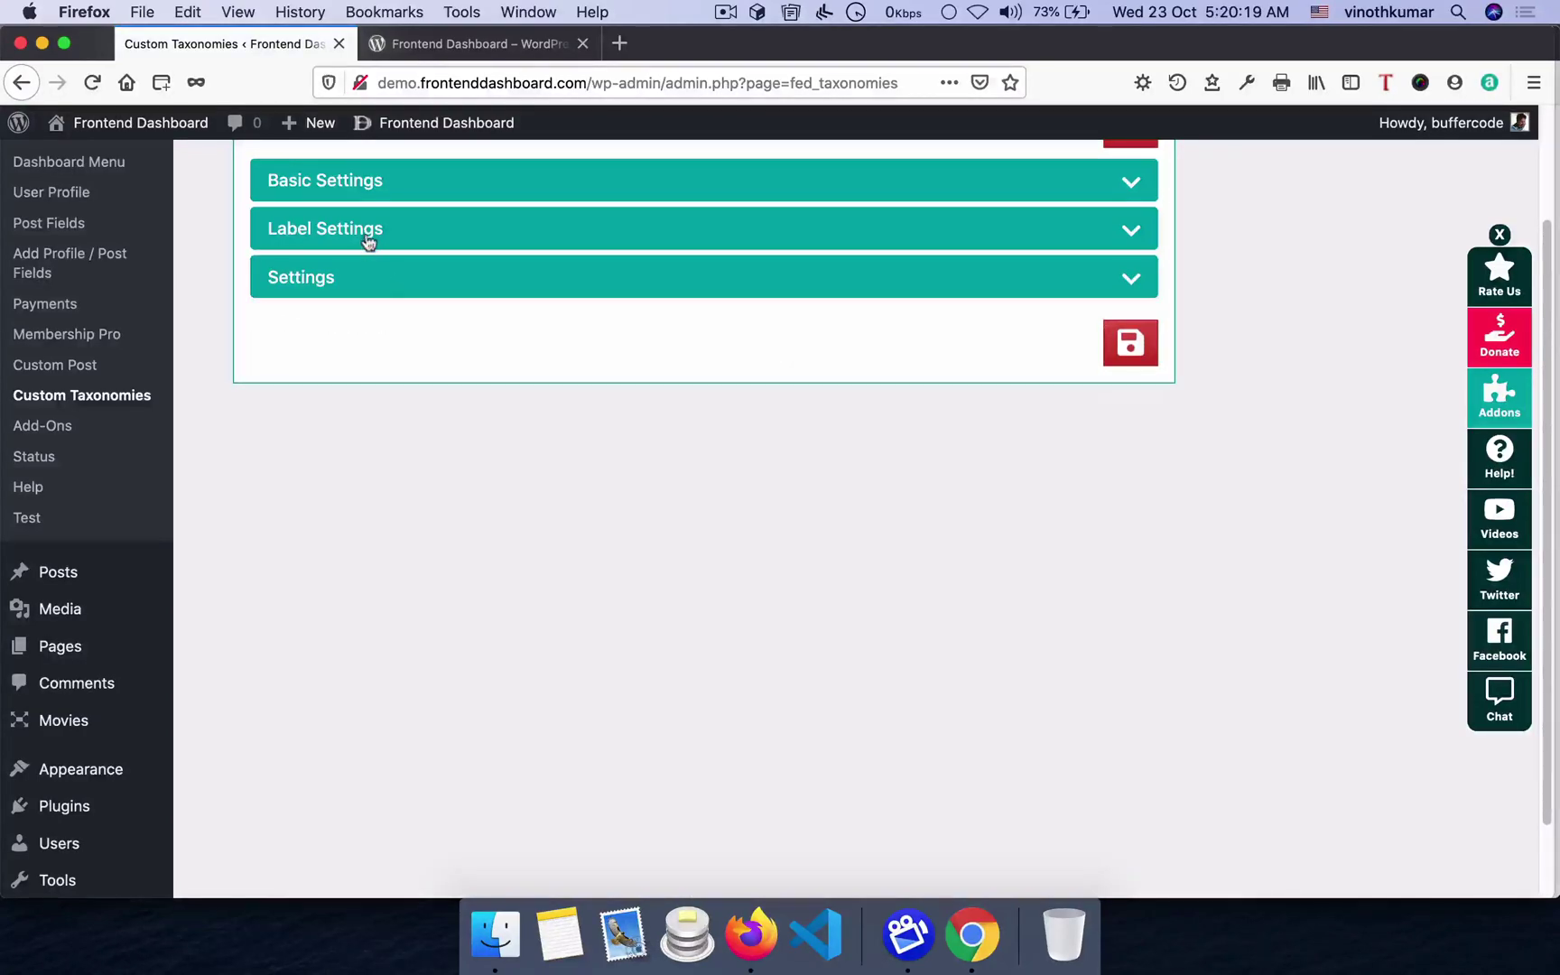
{"action": "left_click", "coordinate": [369, 242]}
{"action": "left_click", "coordinate": [368, 242]}
{"action": "left_click", "coordinate": [383, 190]}
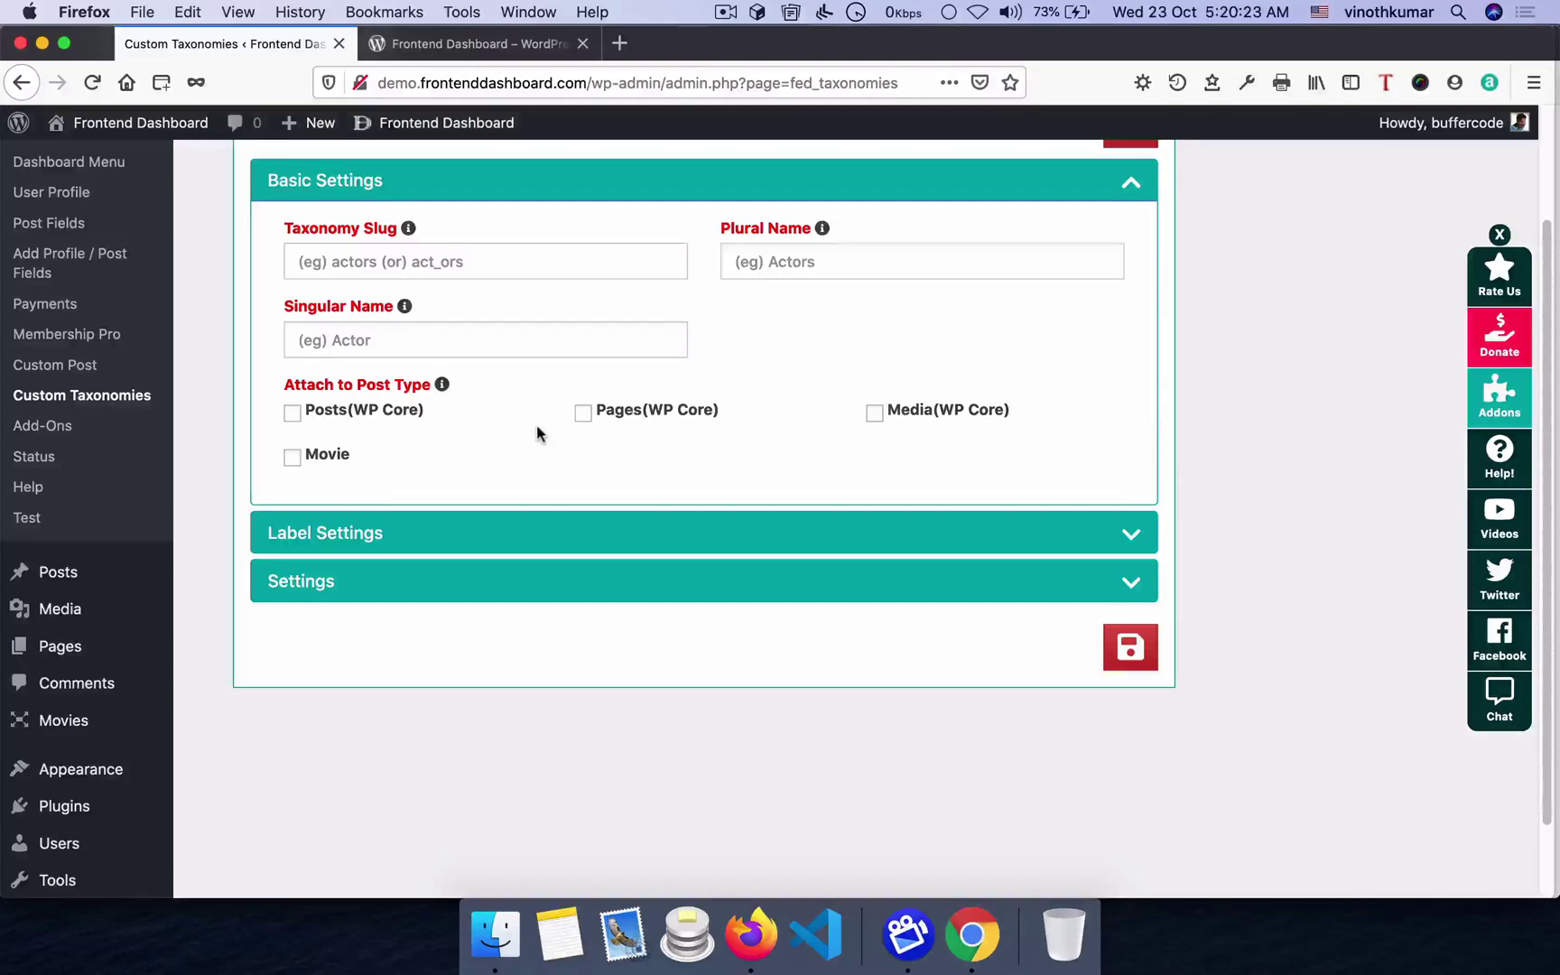
- Enter taxonomy slug 'genre' with plural and singular names 'Genre'
{"action": "left_click", "coordinate": [435, 265]}
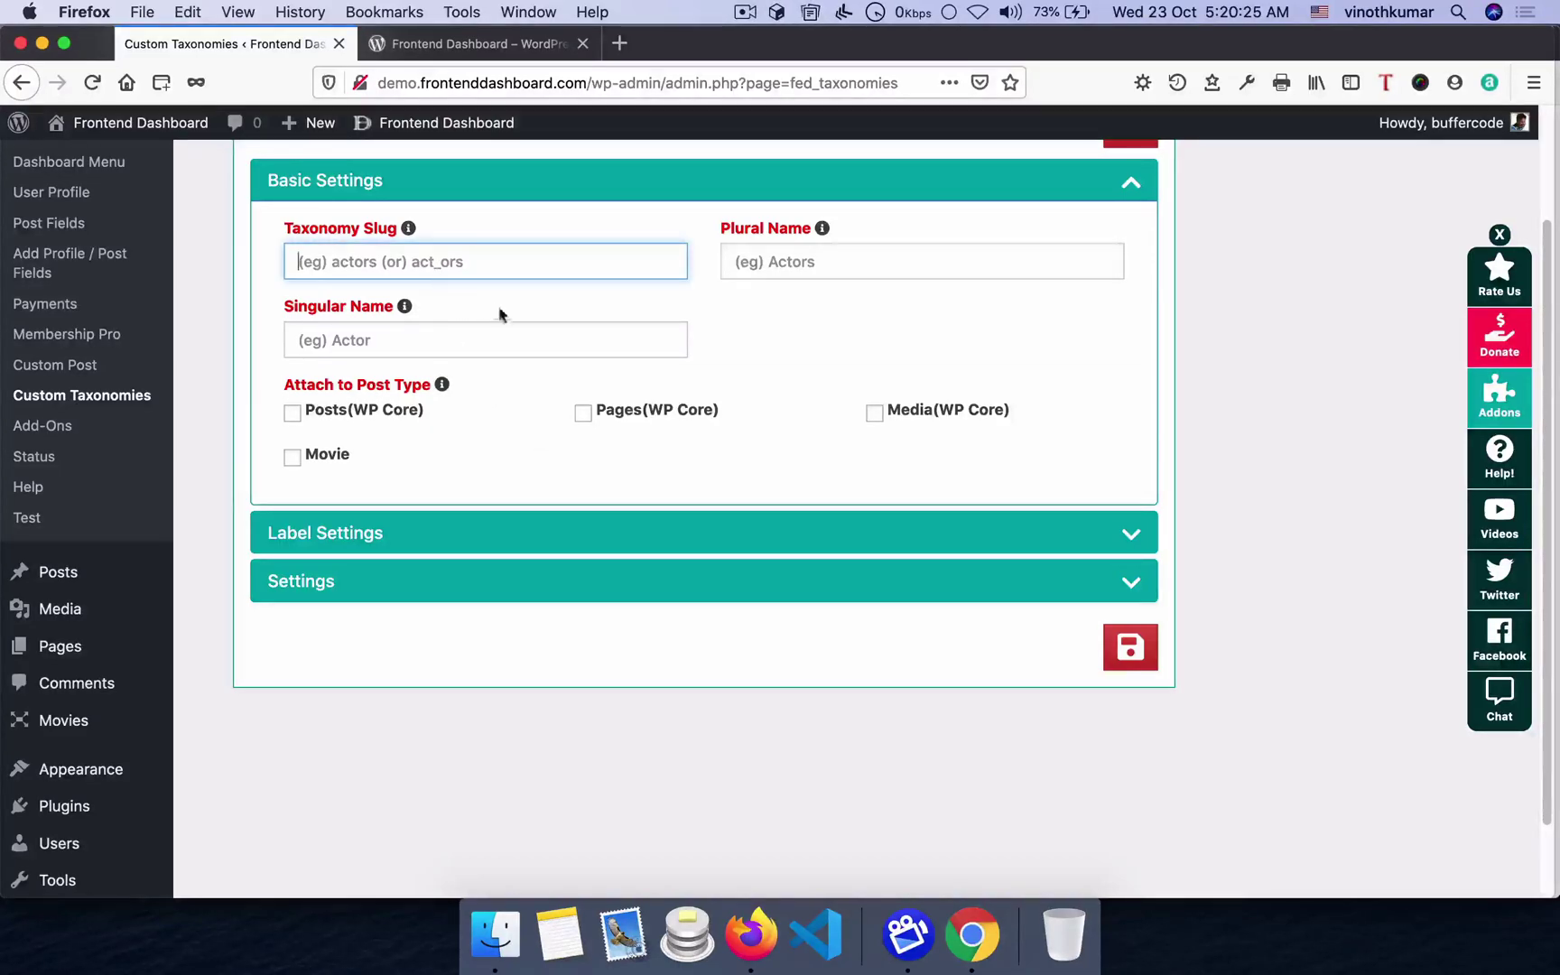
{"action": "scroll", "coordinate": [589, 317], "scroll_direction": "up", "scroll_amount": 2}
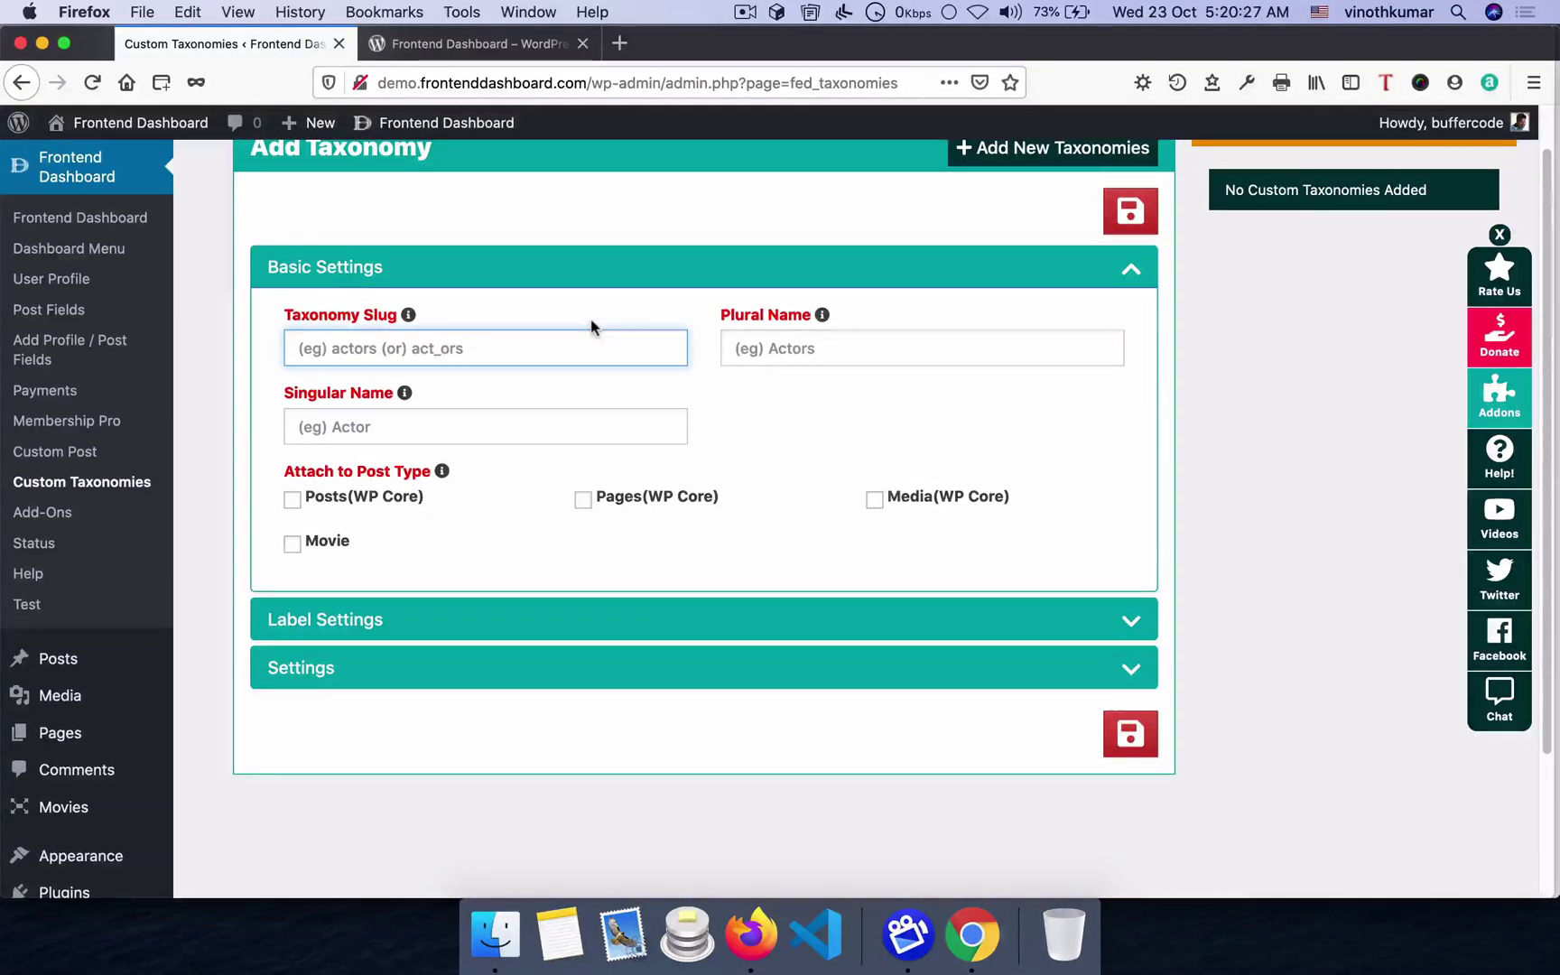
{"action": "type", "text": "g"}
{"action": "key", "text": "BackSpace"}
{"action": "type", "text": "genre"}
{"action": "left_click", "coordinate": [822, 315]}
{"action": "left_click", "coordinate": [734, 347]}
{"action": "type", "text": "Genre"}
{"action": "left_click", "coordinate": [405, 393]}
{"action": "left_click", "coordinate": [348, 426]}
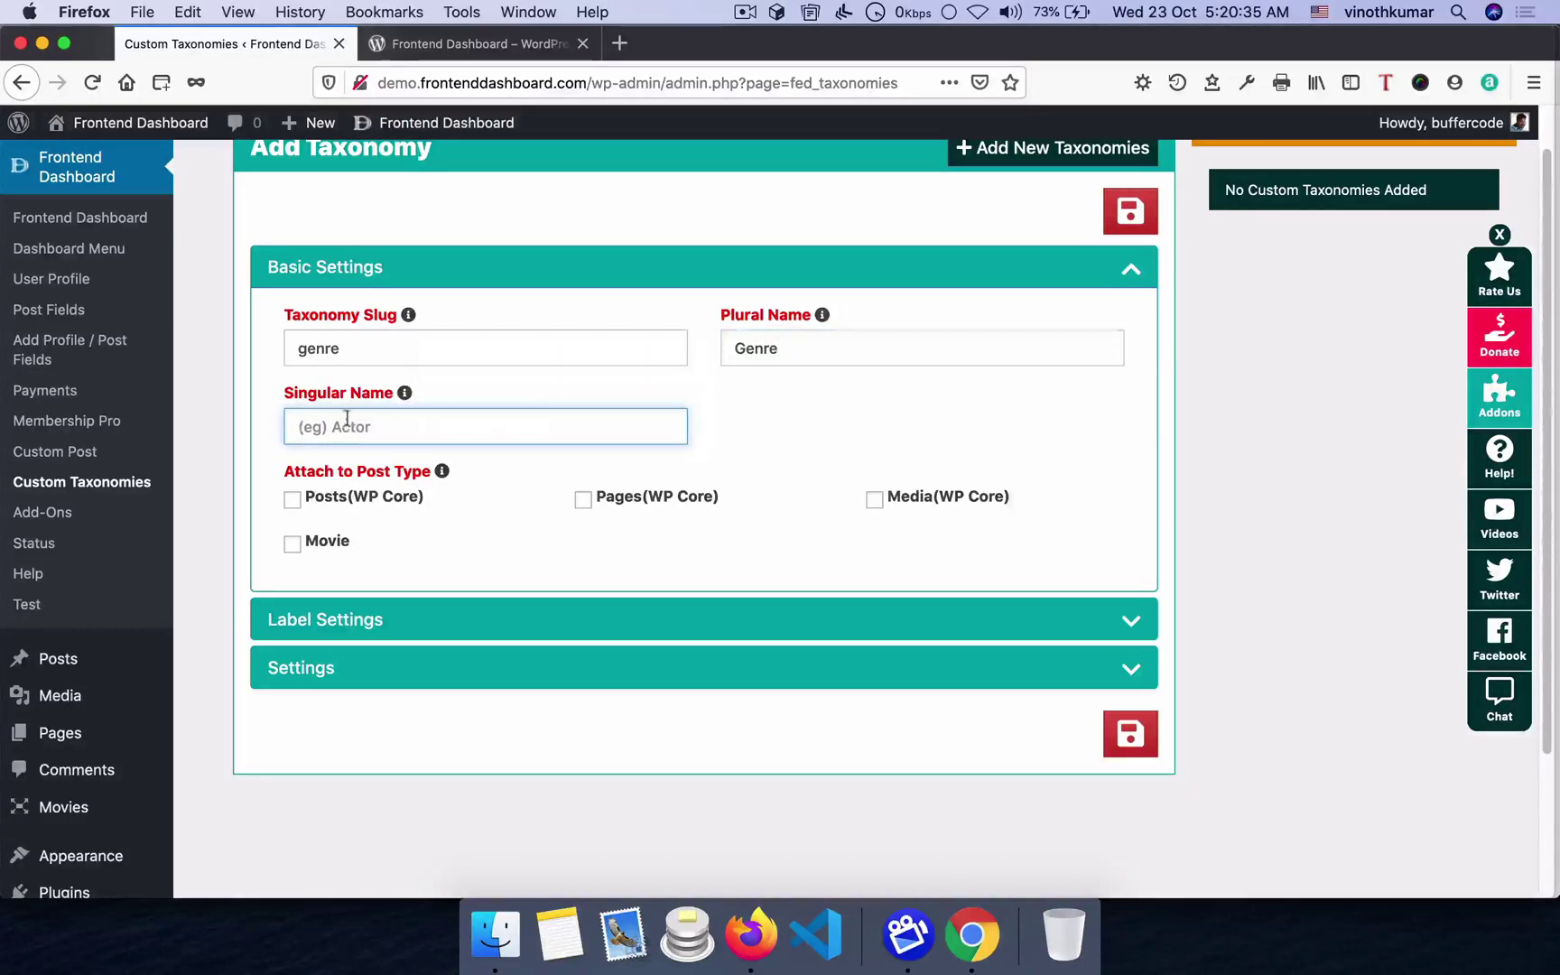
{"action": "type", "text": "Genre"}
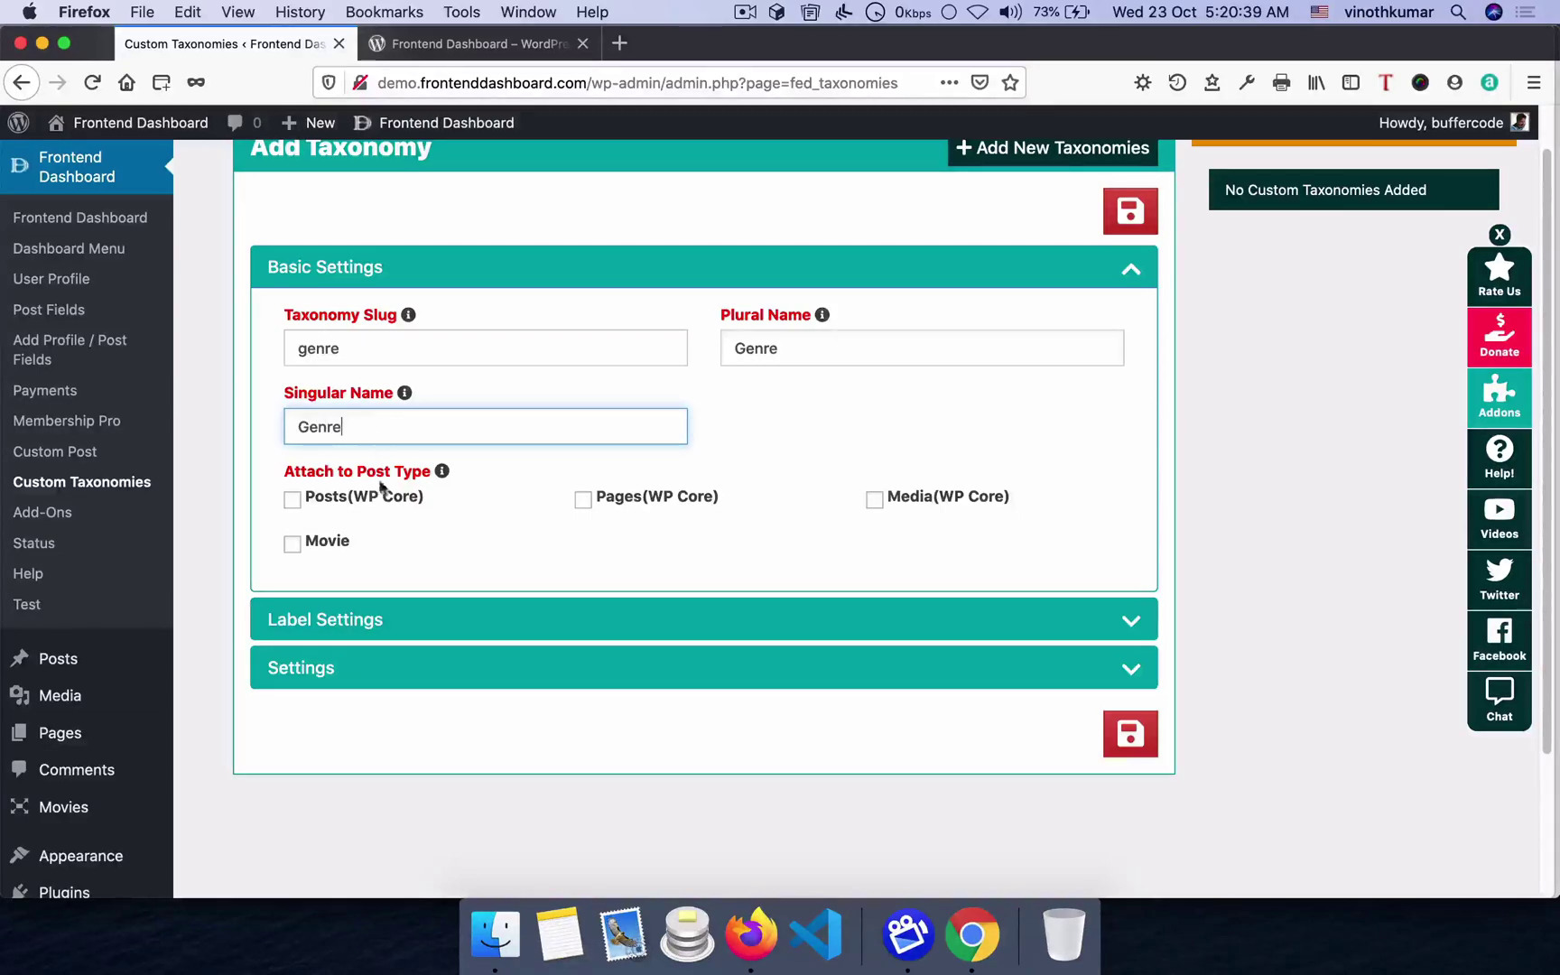
- Attach the taxonomy to Movie, set Hierarchical to True, and save it
{"action": "left_click", "coordinate": [292, 543]}
{"action": "left_click", "coordinate": [406, 684]}
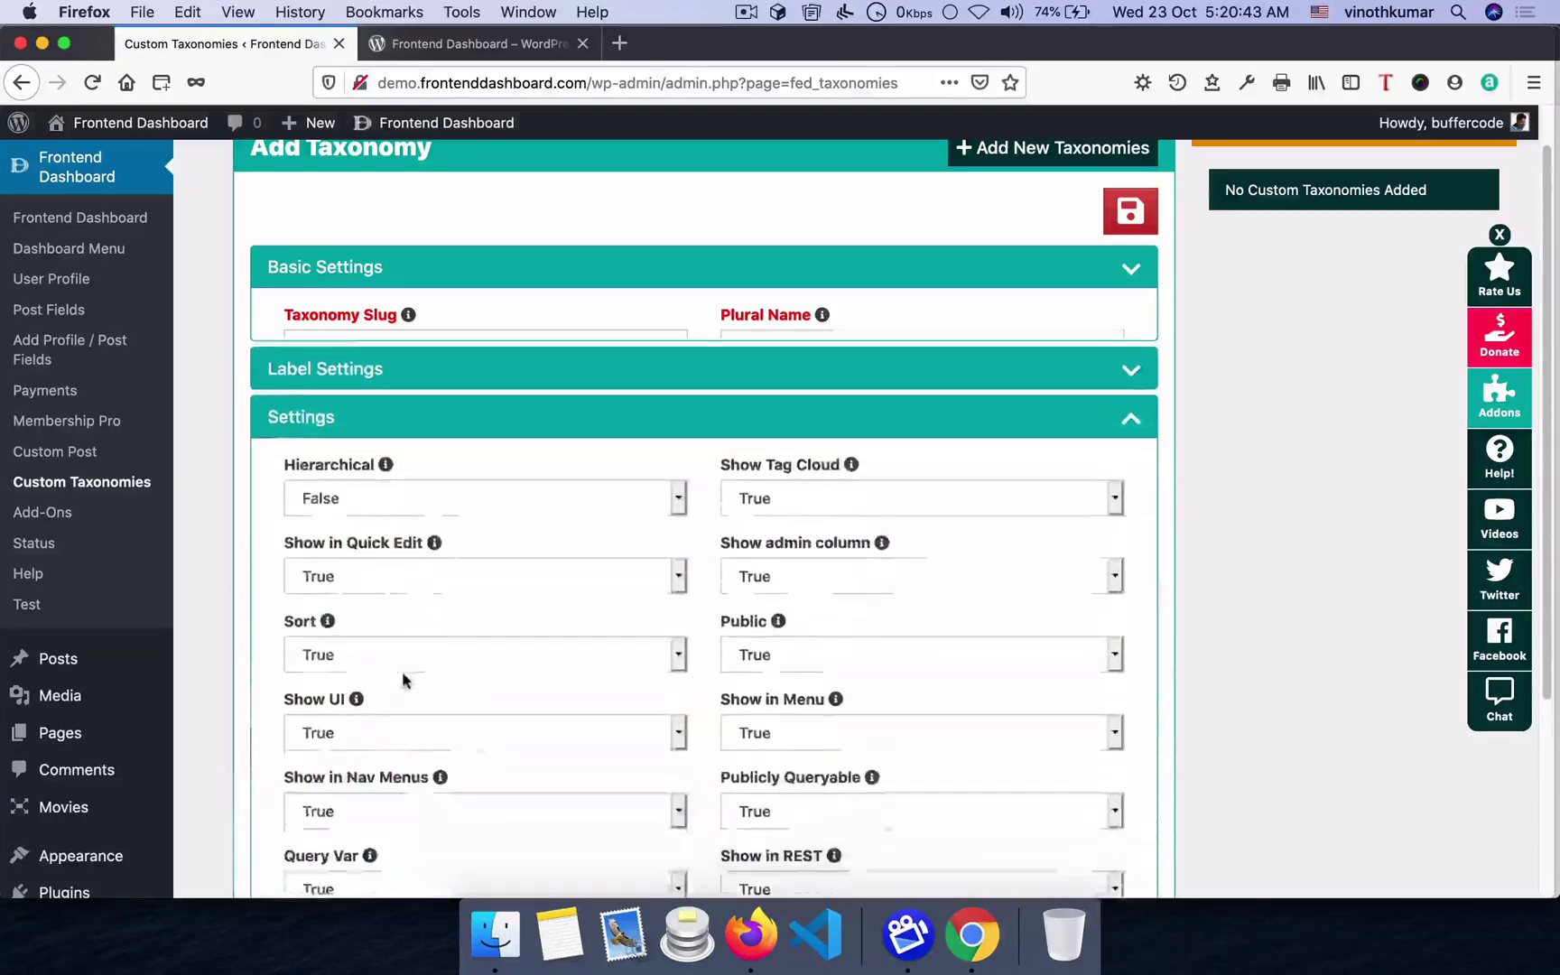
{"action": "left_click", "coordinate": [349, 445]}
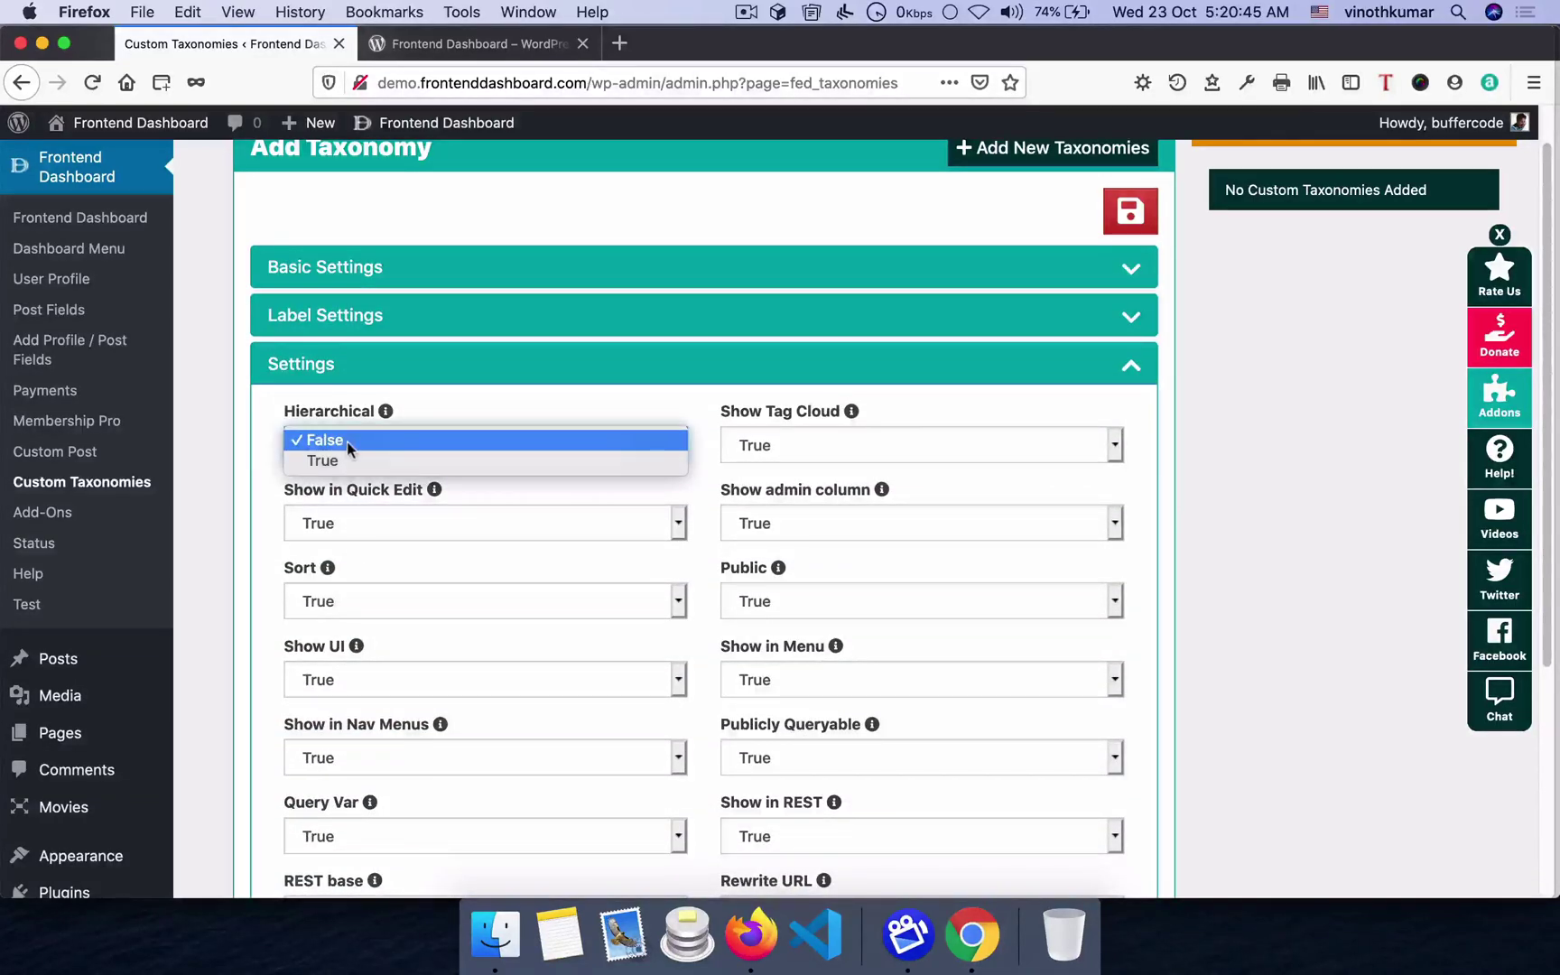
{"action": "left_click", "coordinate": [352, 462]}
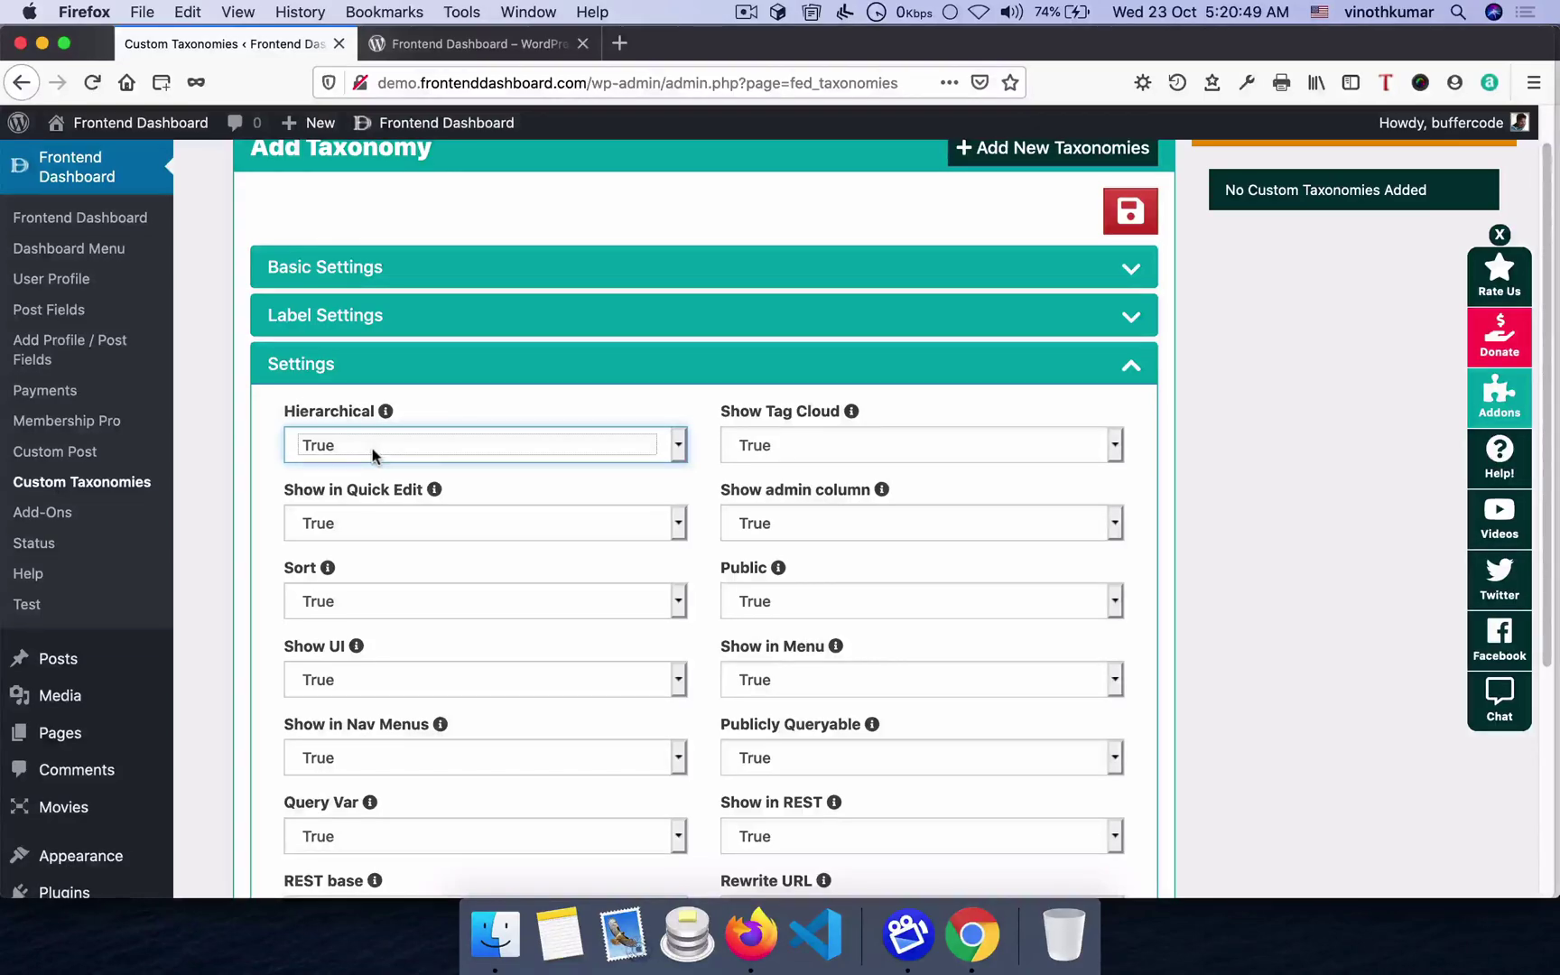
{"action": "scroll", "coordinate": [453, 543], "scroll_direction": "down", "scroll_amount": 4}
{"action": "scroll", "coordinate": [592, 585], "scroll_direction": "up", "scroll_amount": 5}
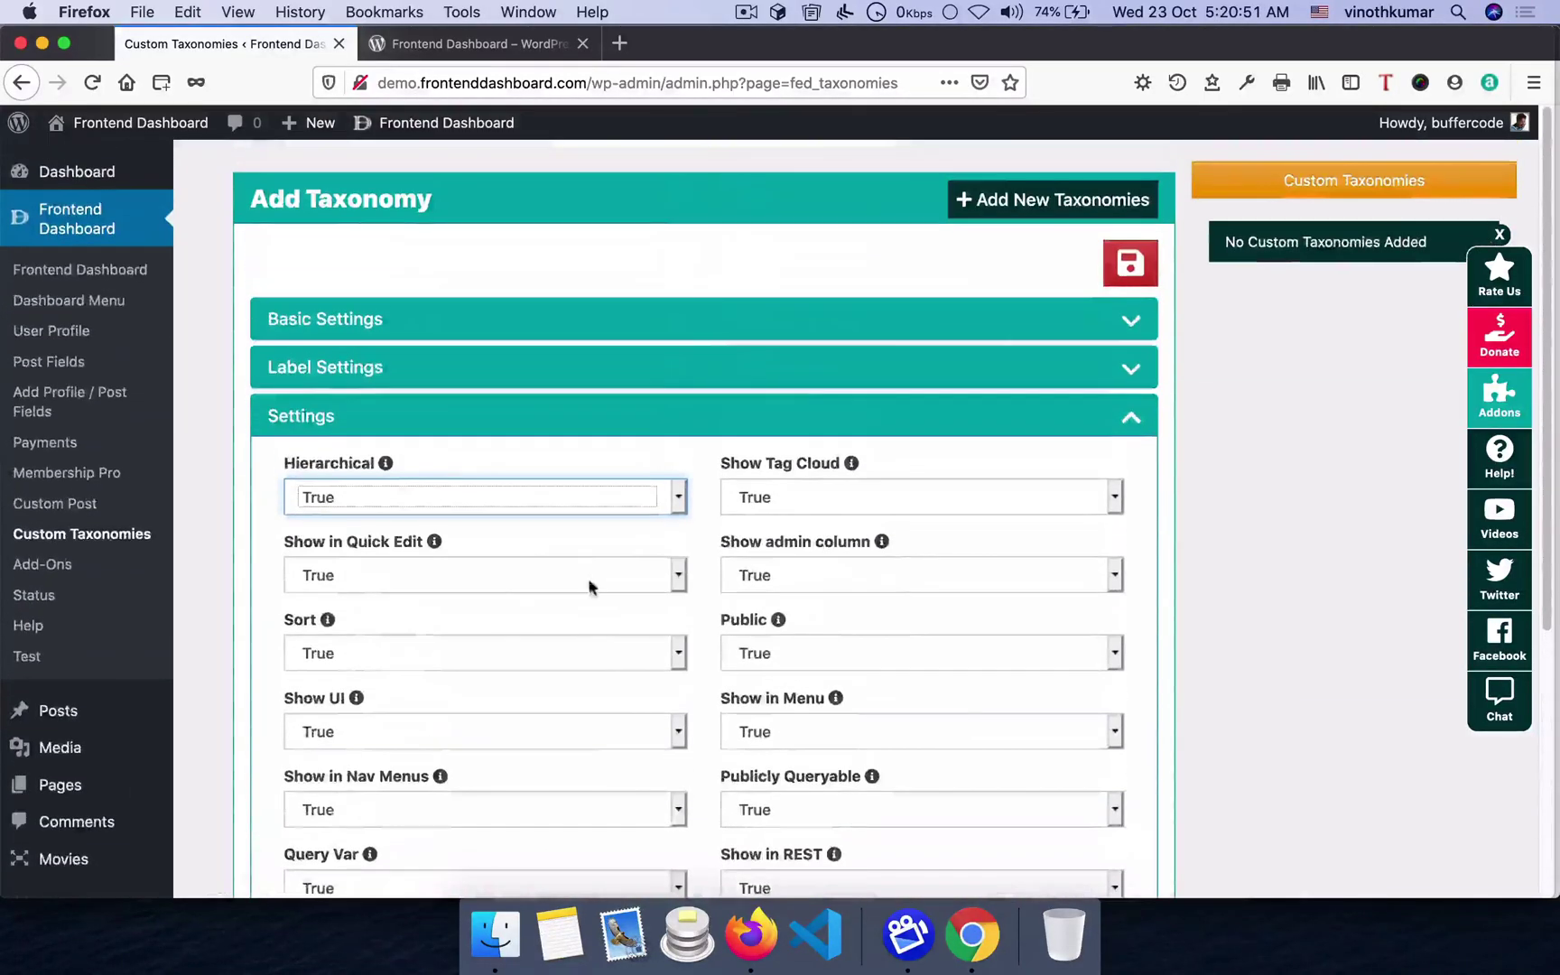
{"action": "left_click", "coordinate": [1126, 265]}
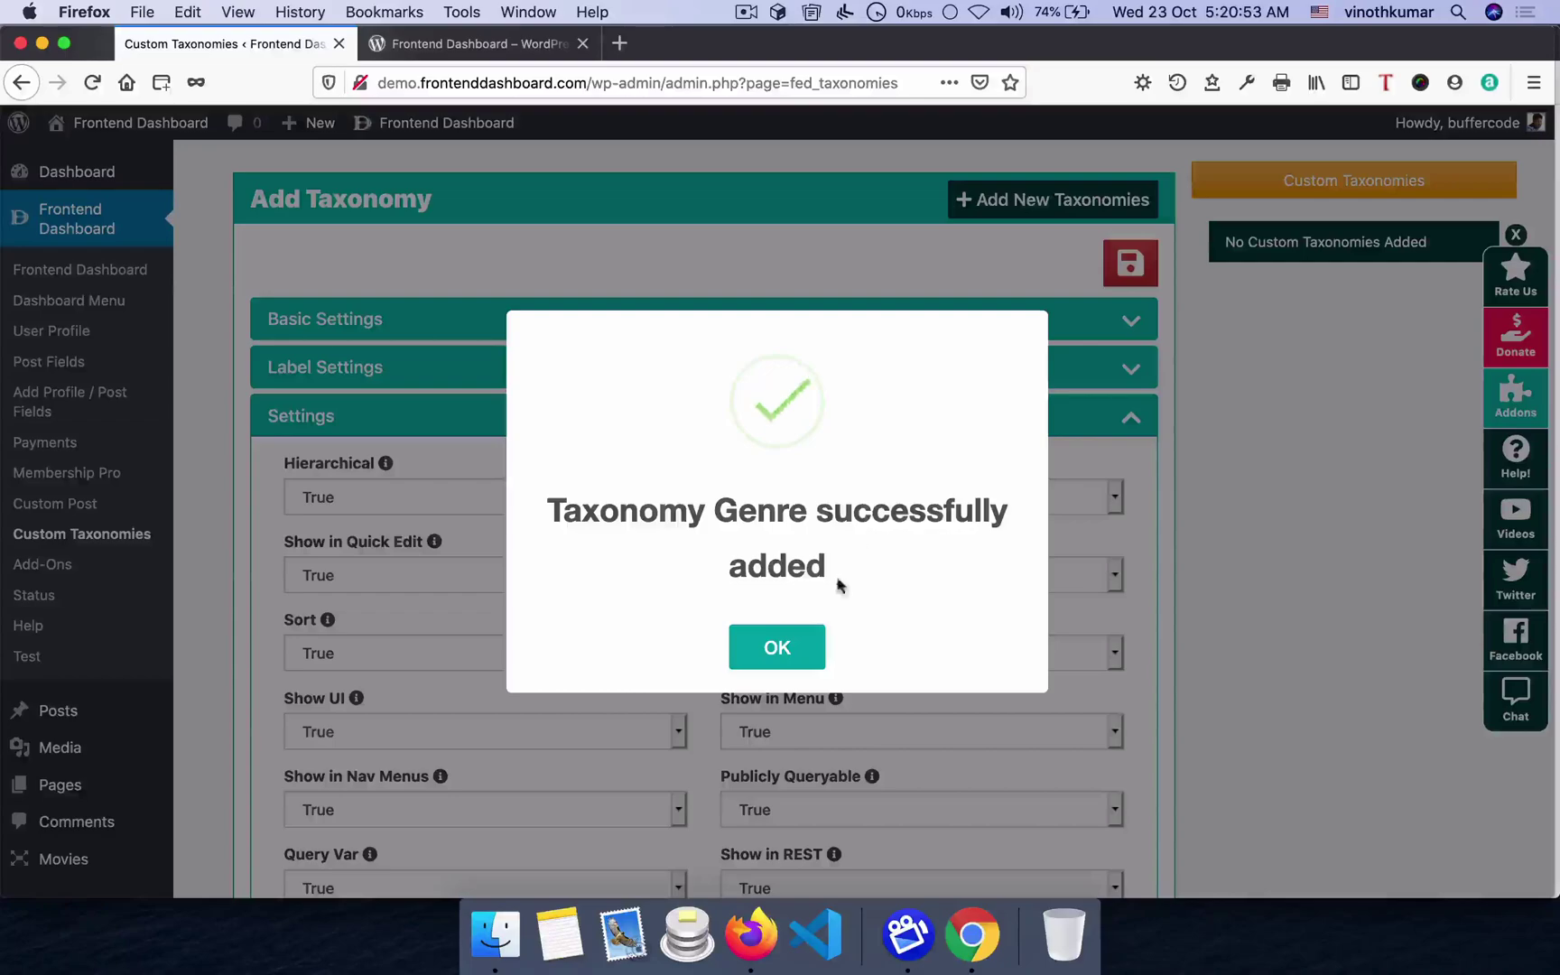
- Check that the frontend Add New Movie form now shows an empty Genre field
{"action": "left_click", "coordinate": [797, 652]}
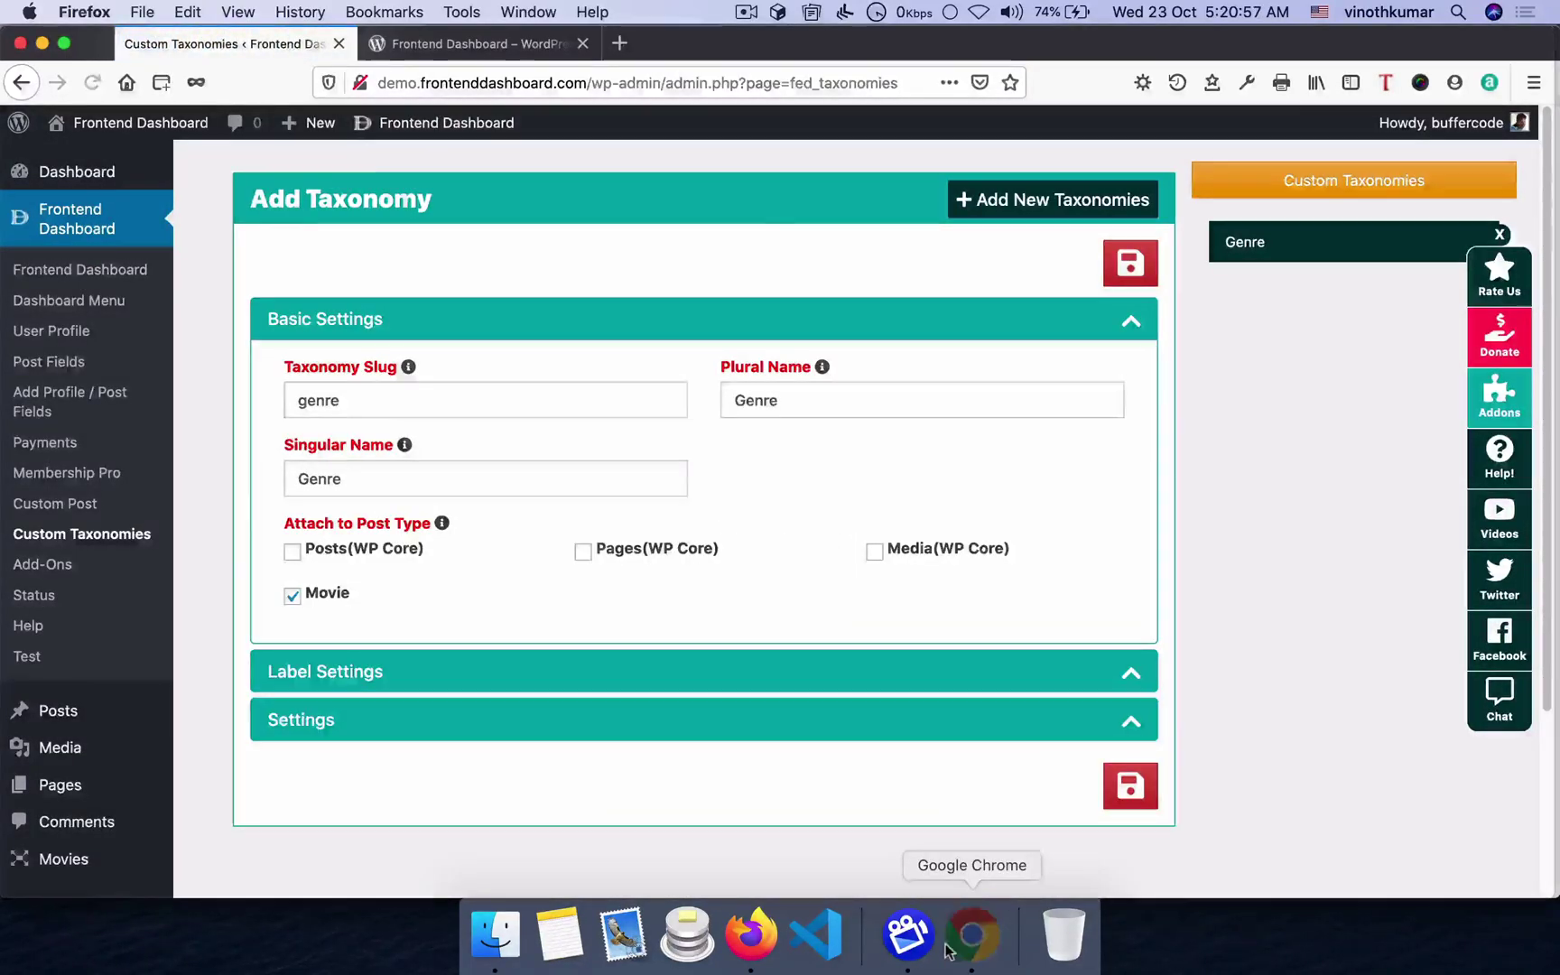
{"action": "left_click", "coordinate": [972, 935]}
{"action": "left_click", "coordinate": [391, 341]}
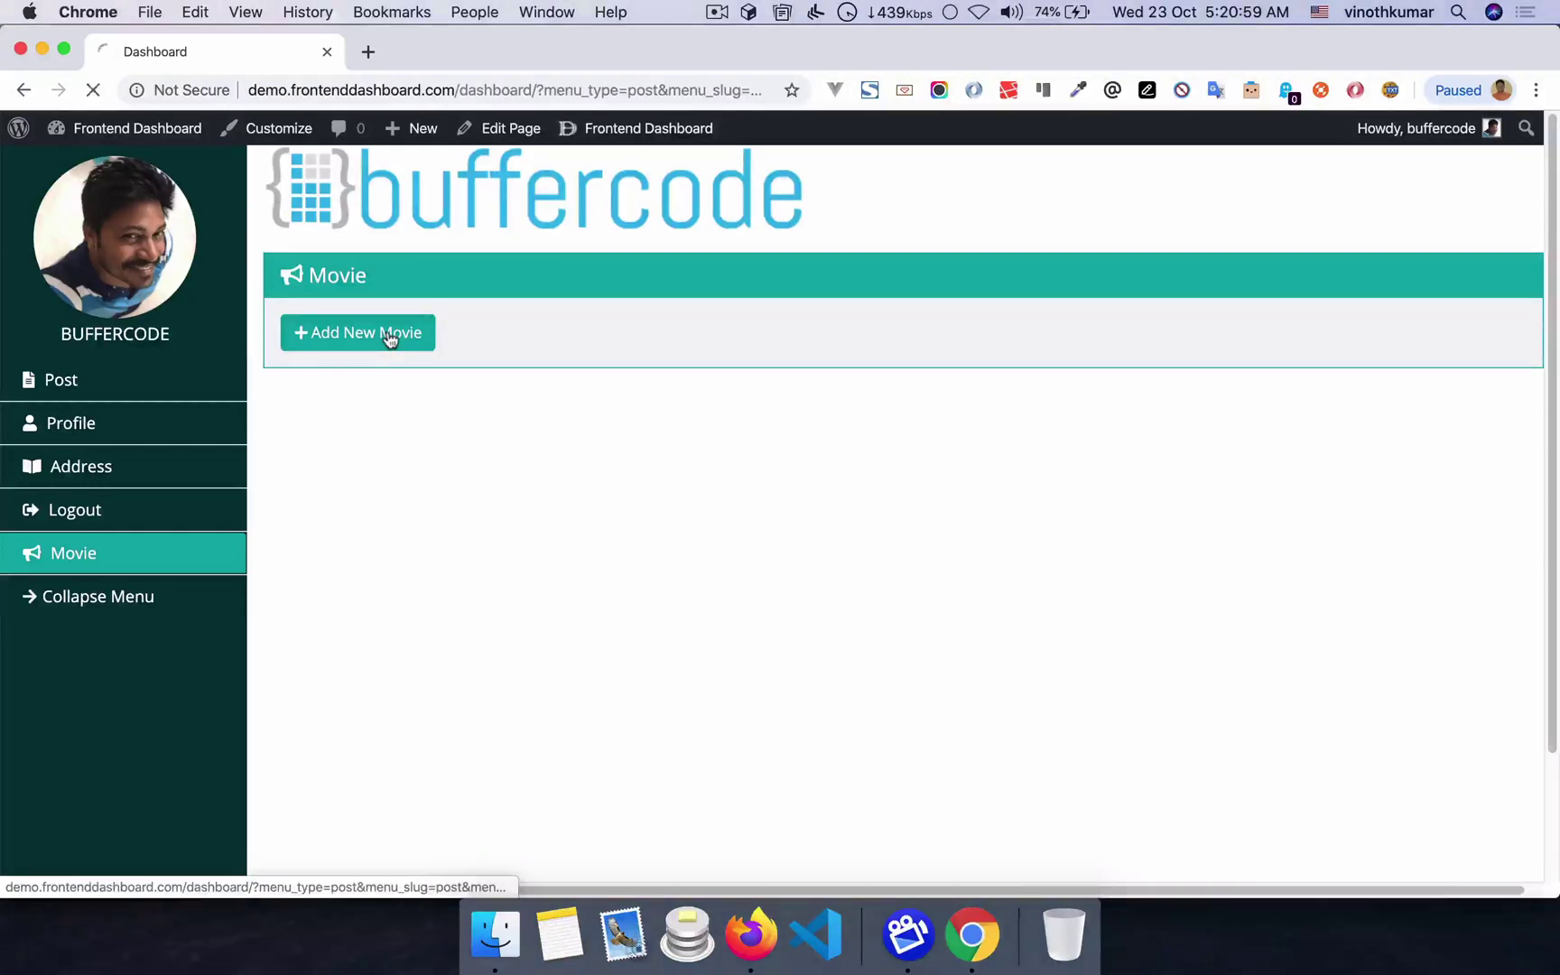
{"action": "scroll", "coordinate": [494, 392], "scroll_direction": "down", "scroll_amount": 15}
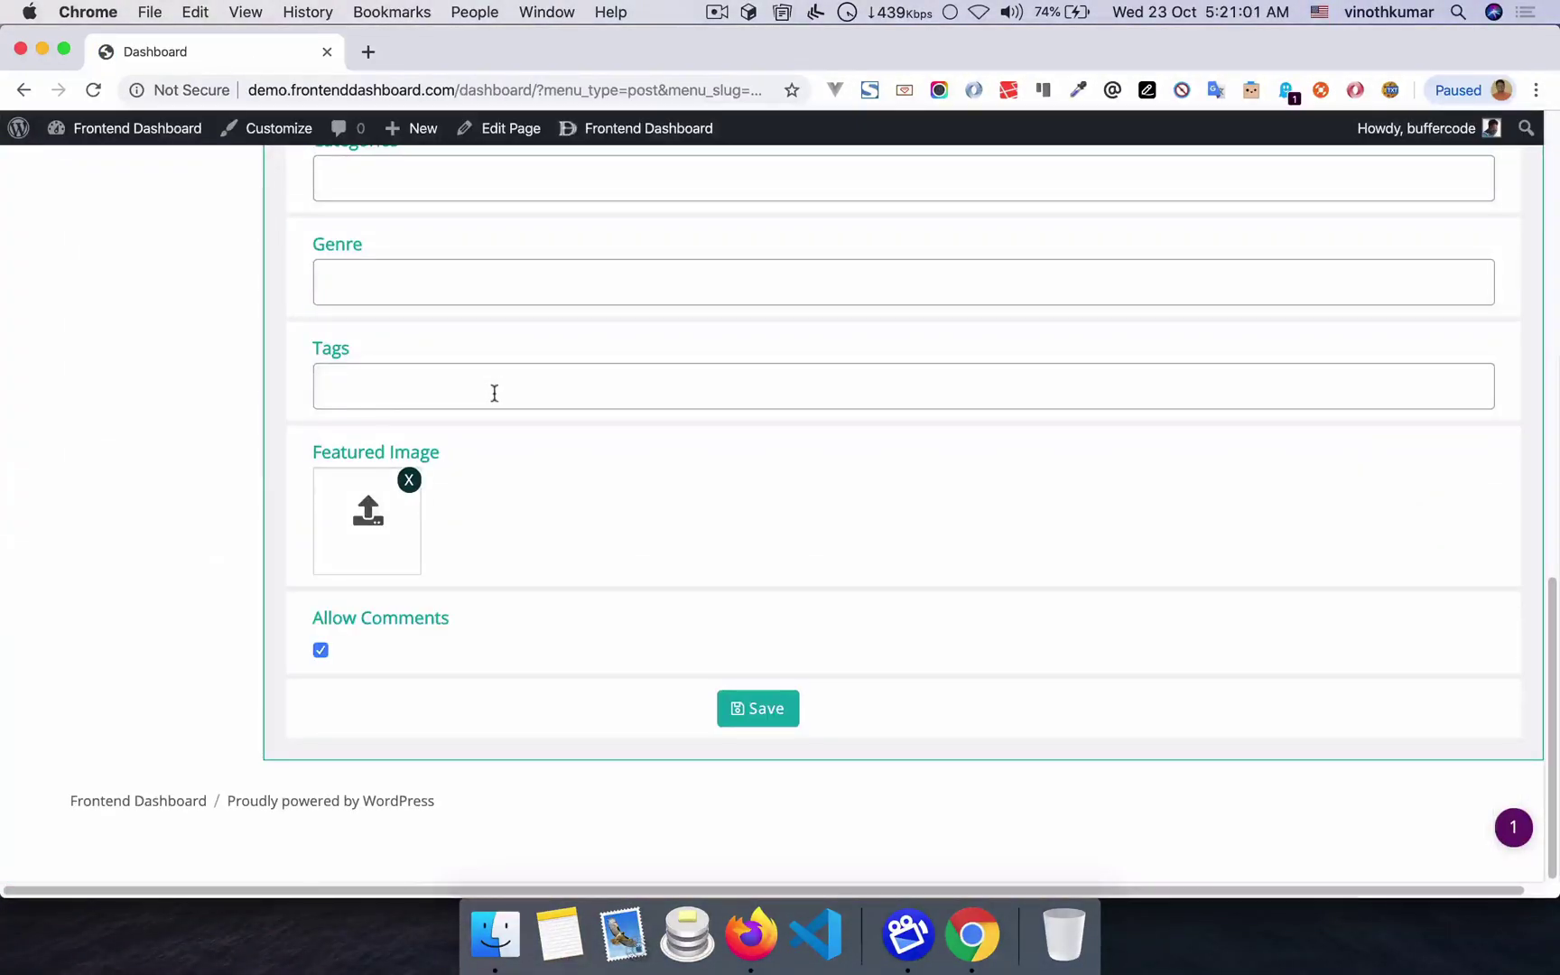
{"action": "left_click", "coordinate": [384, 348]}
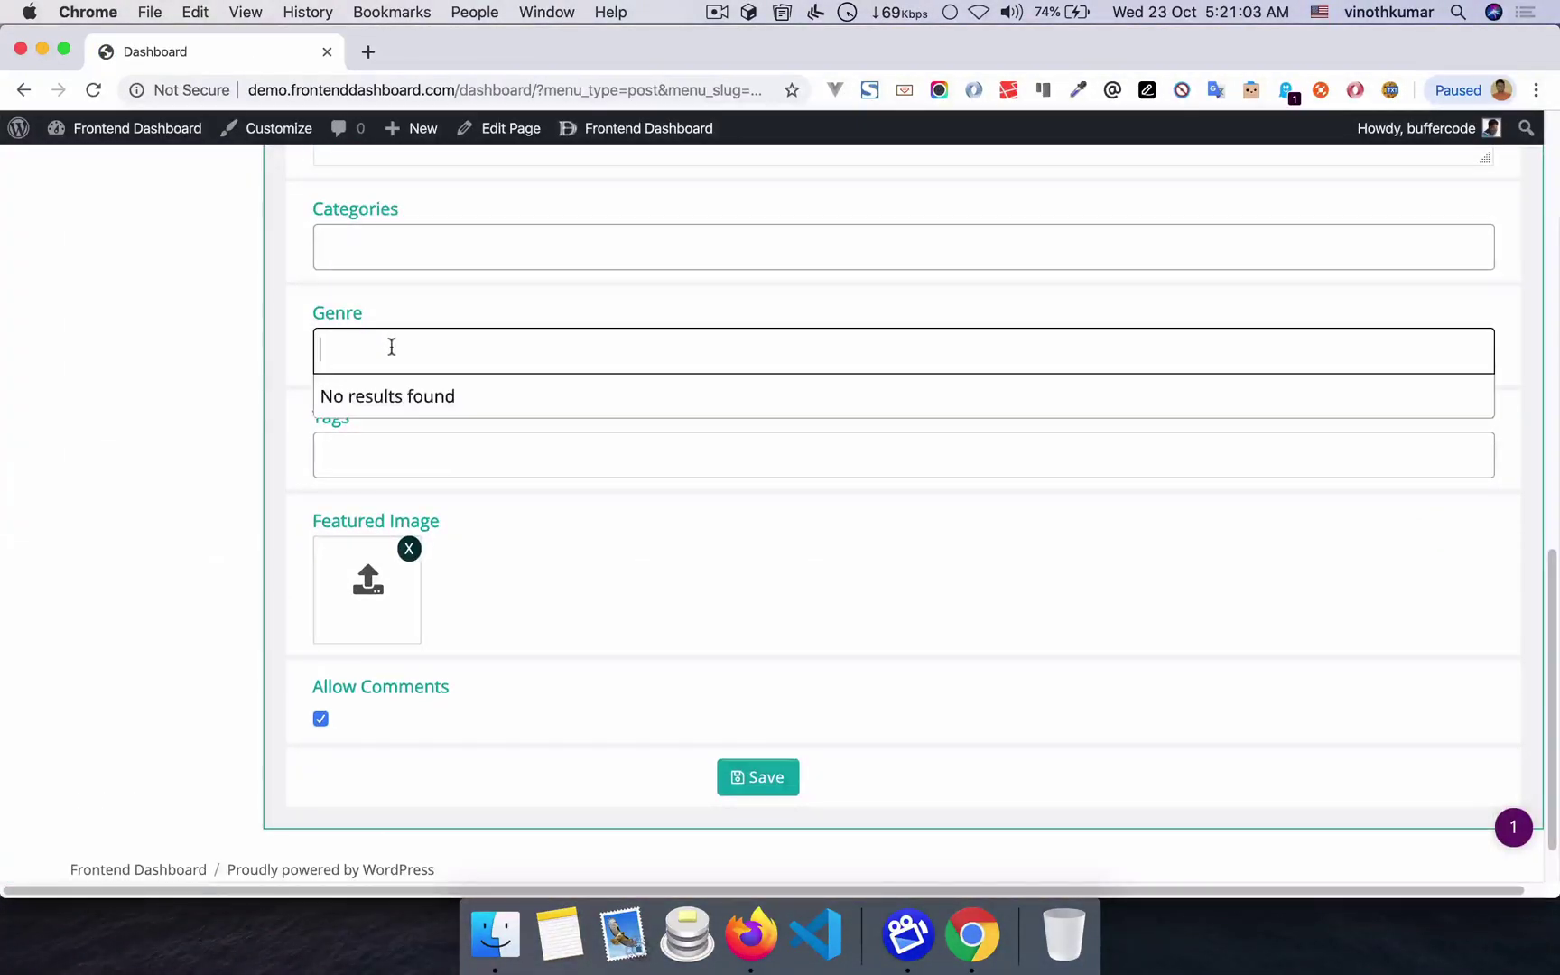
{"action": "left_click_drag", "start_coordinate": [321, 316], "coordinate": [383, 321]}
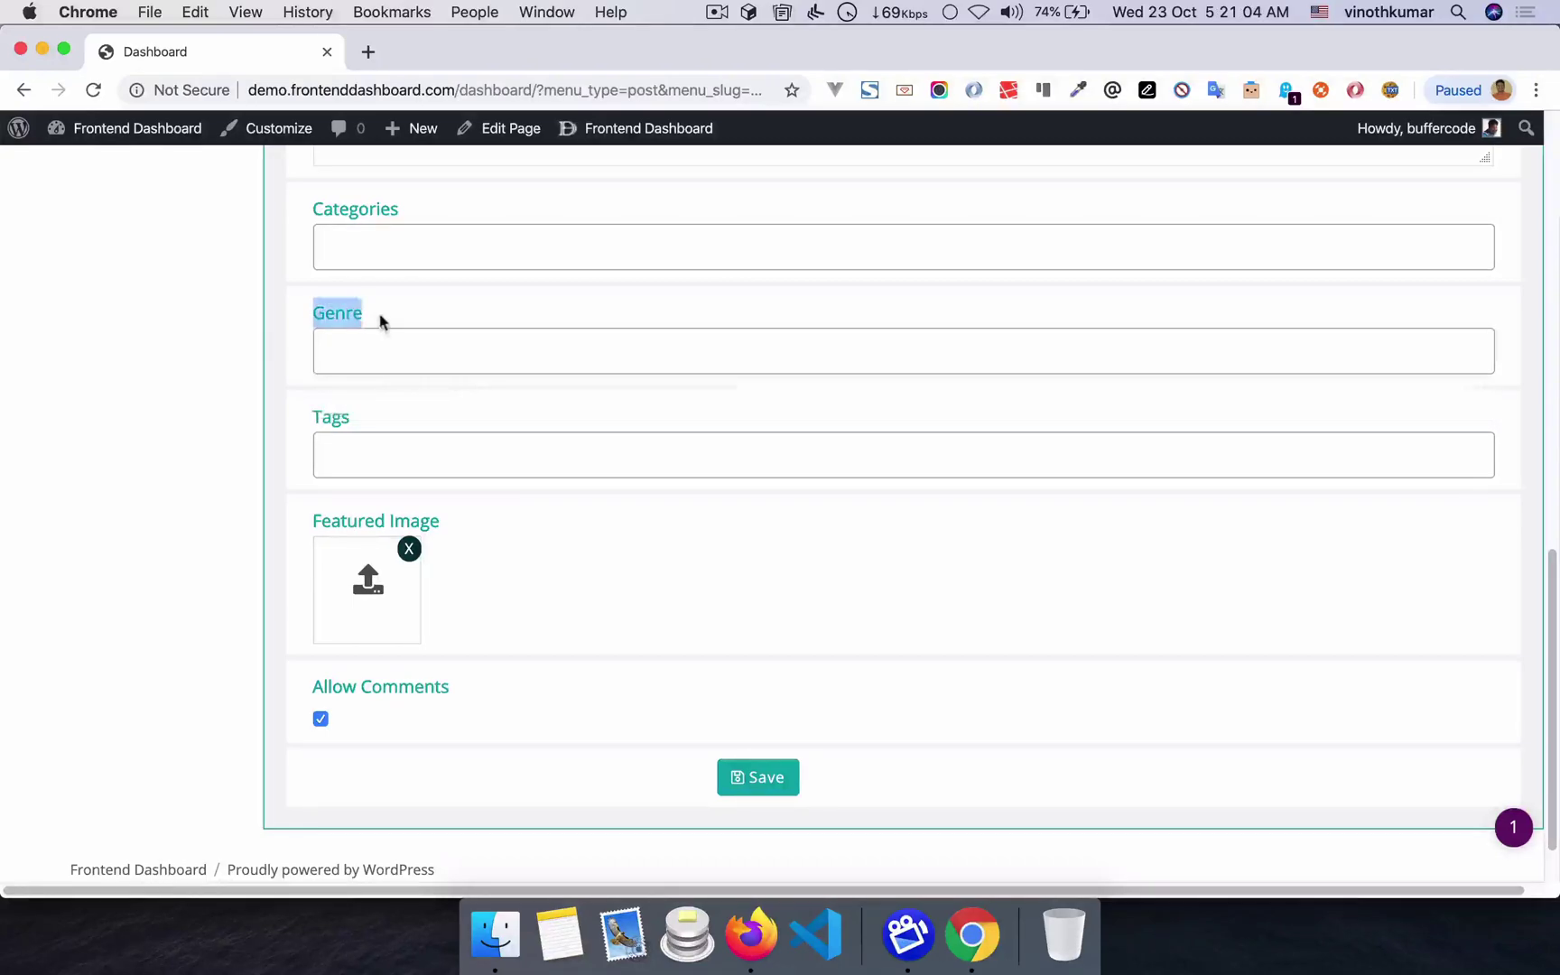
{"action": "left_click", "coordinate": [671, 430]}
{"action": "key", "text": "super+Tab"}
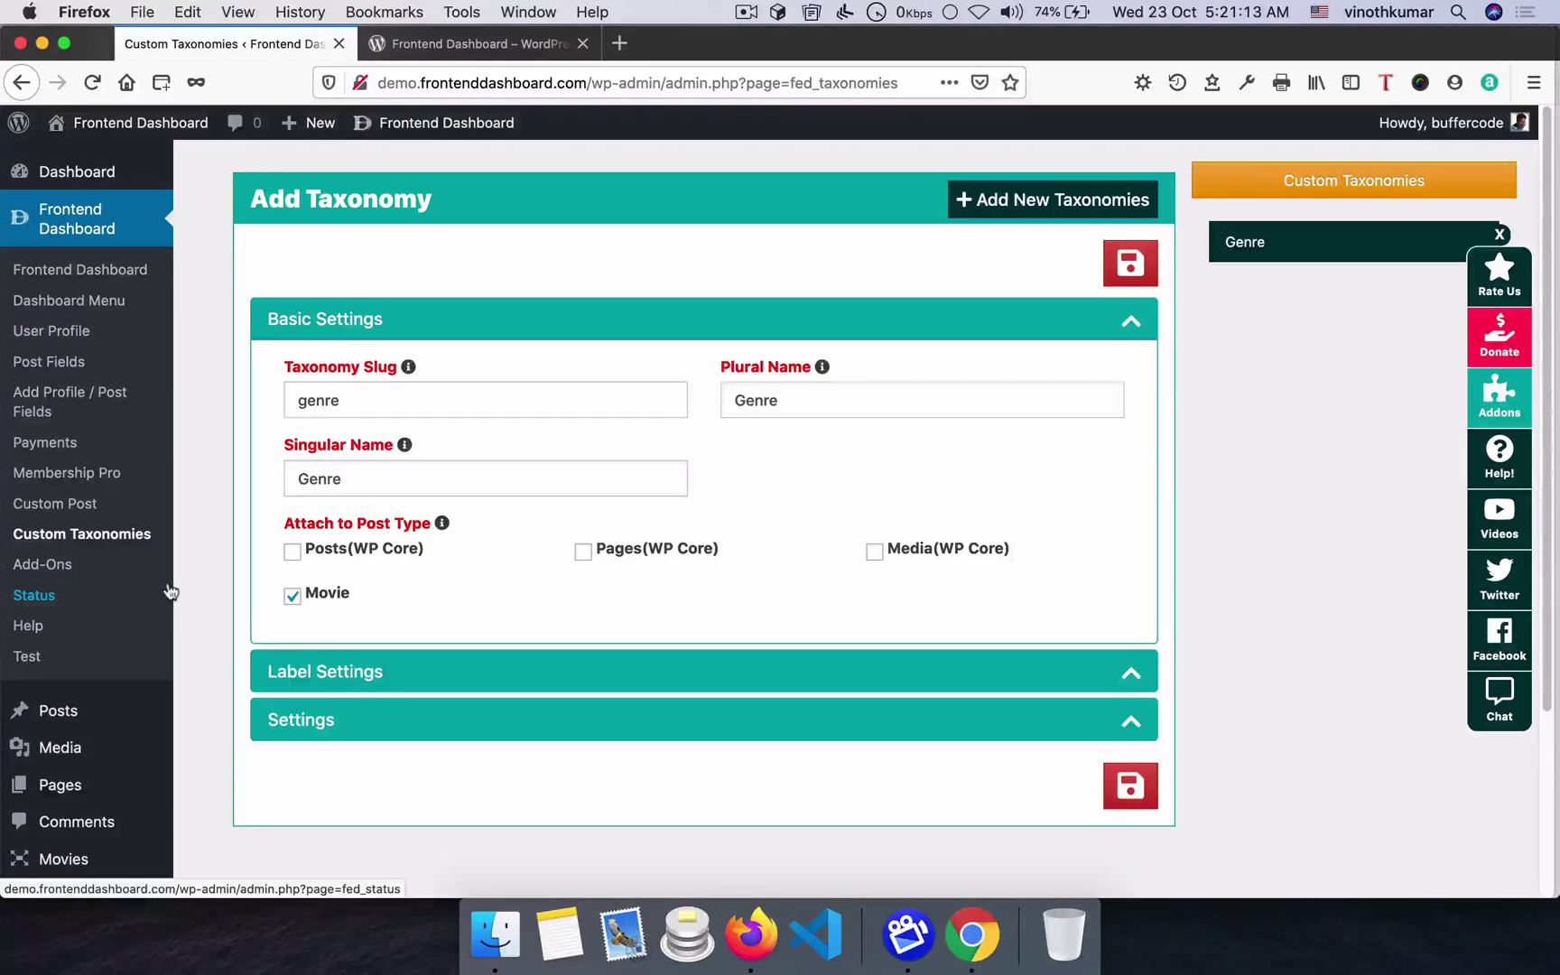
- Browse the list of Frontend Dashboard add-ons
{"action": "left_click", "coordinate": [50, 568]}
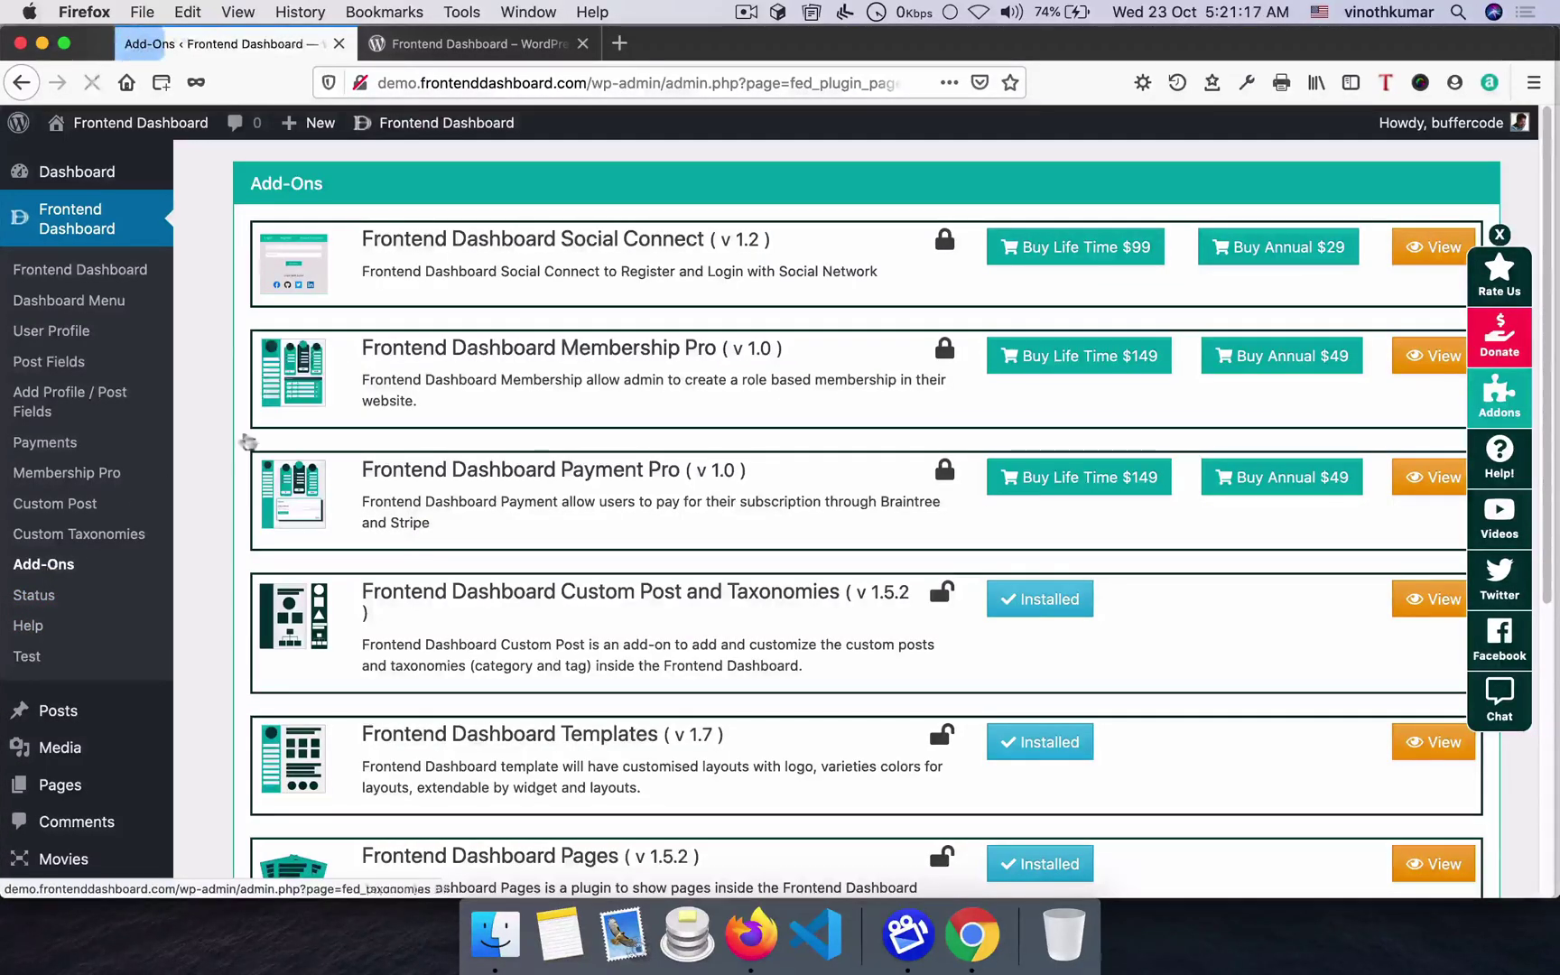
{"action": "scroll", "coordinate": [623, 578], "scroll_direction": "down", "scroll_amount": 5}
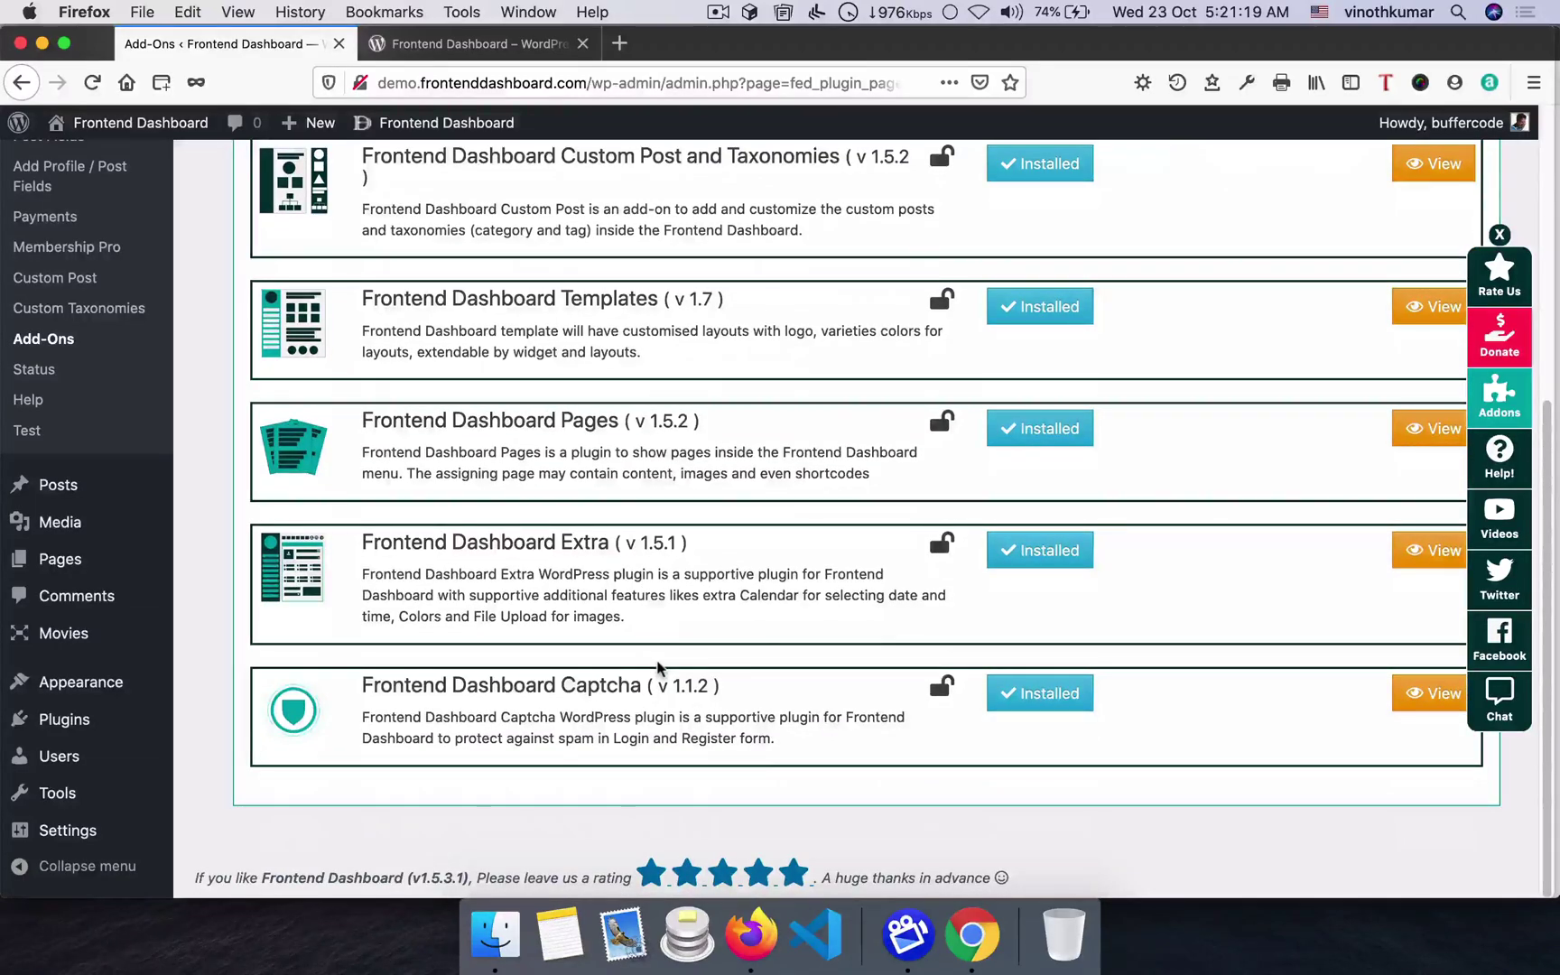
{"action": "scroll", "coordinate": [1010, 791], "scroll_direction": "up", "scroll_amount": 5}
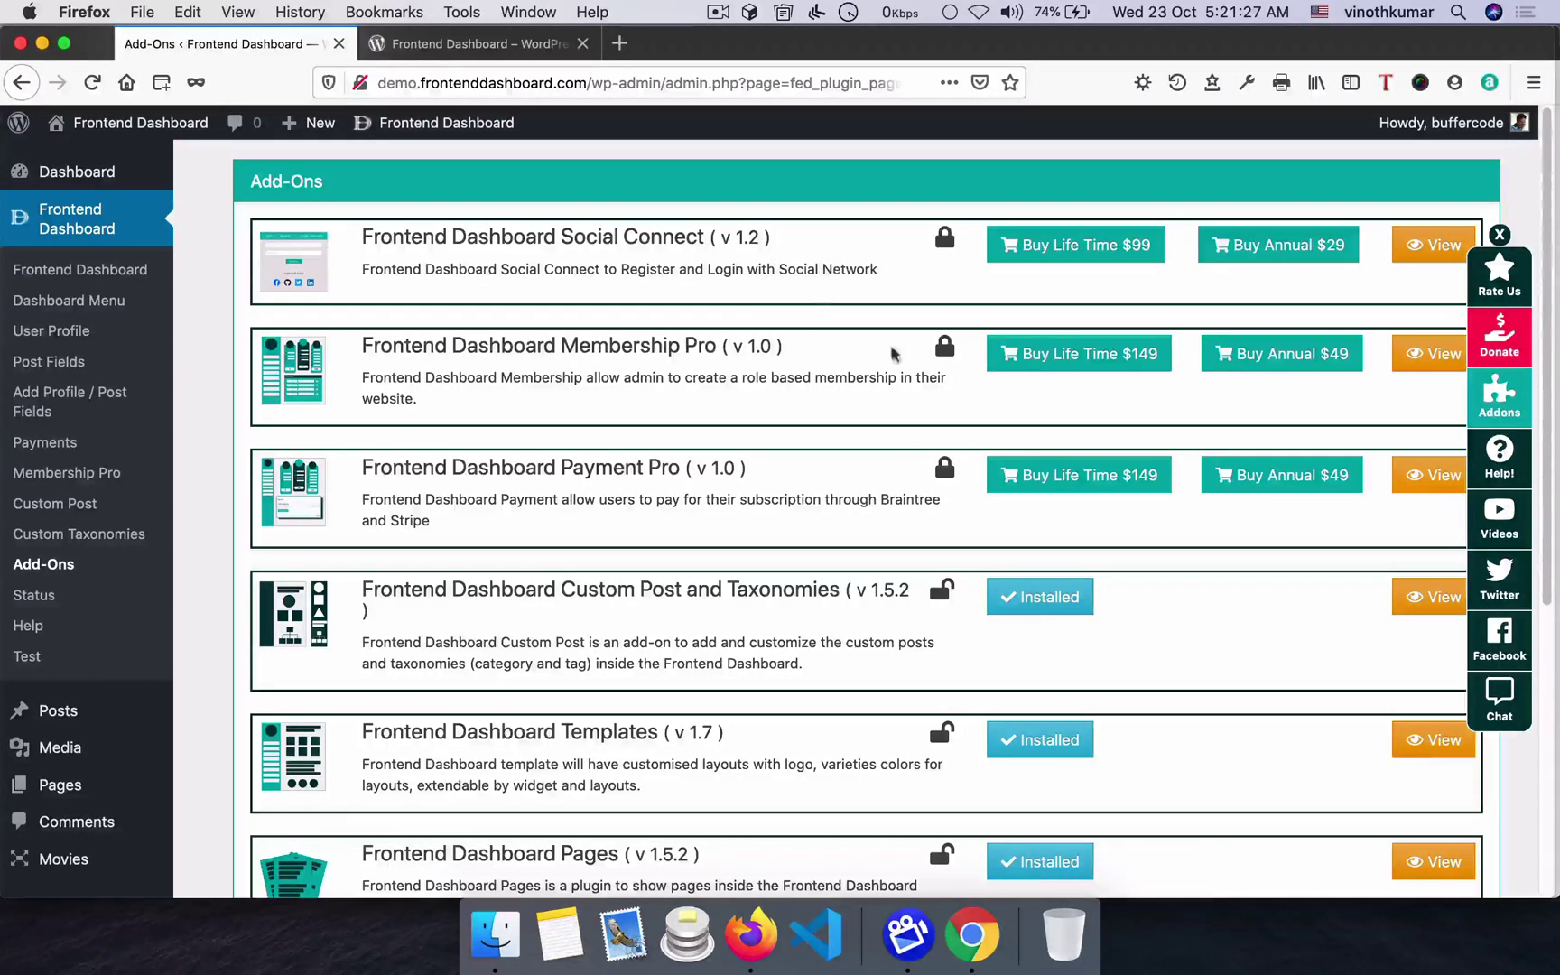
- Review the Status page: version 1.5.3.1, database tables, options and the log file's Not supported note
{"action": "left_click", "coordinate": [44, 605]}
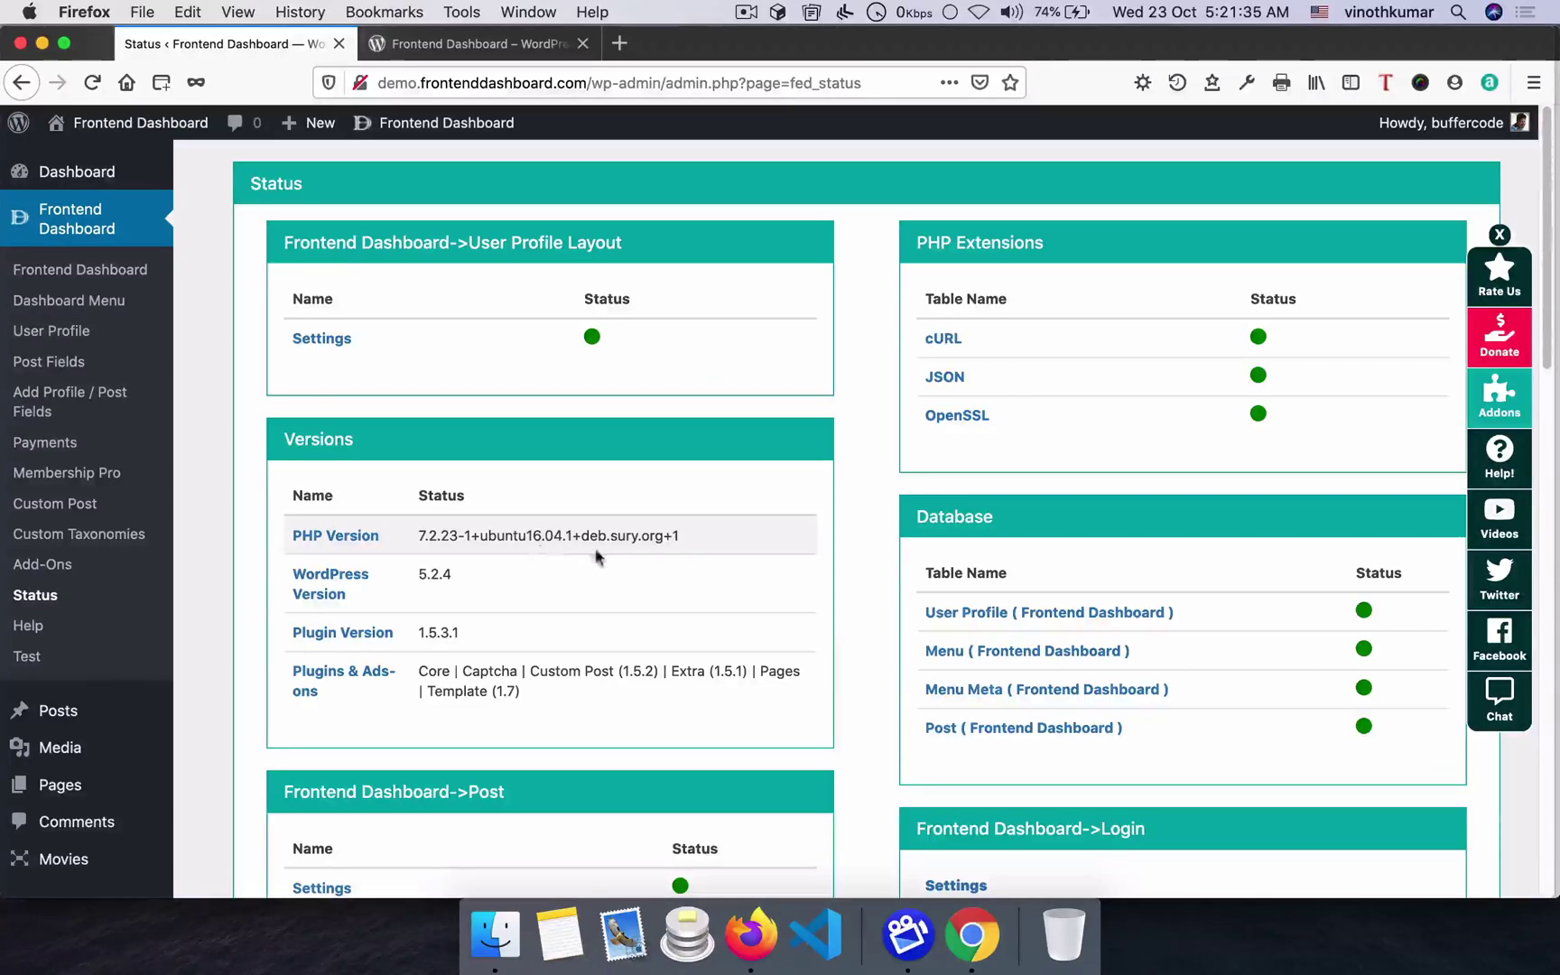
{"action": "scroll", "coordinate": [540, 551], "scroll_direction": "down", "scroll_amount": 5}
{"action": "scroll", "coordinate": [710, 537], "scroll_direction": "down", "scroll_amount": 5}
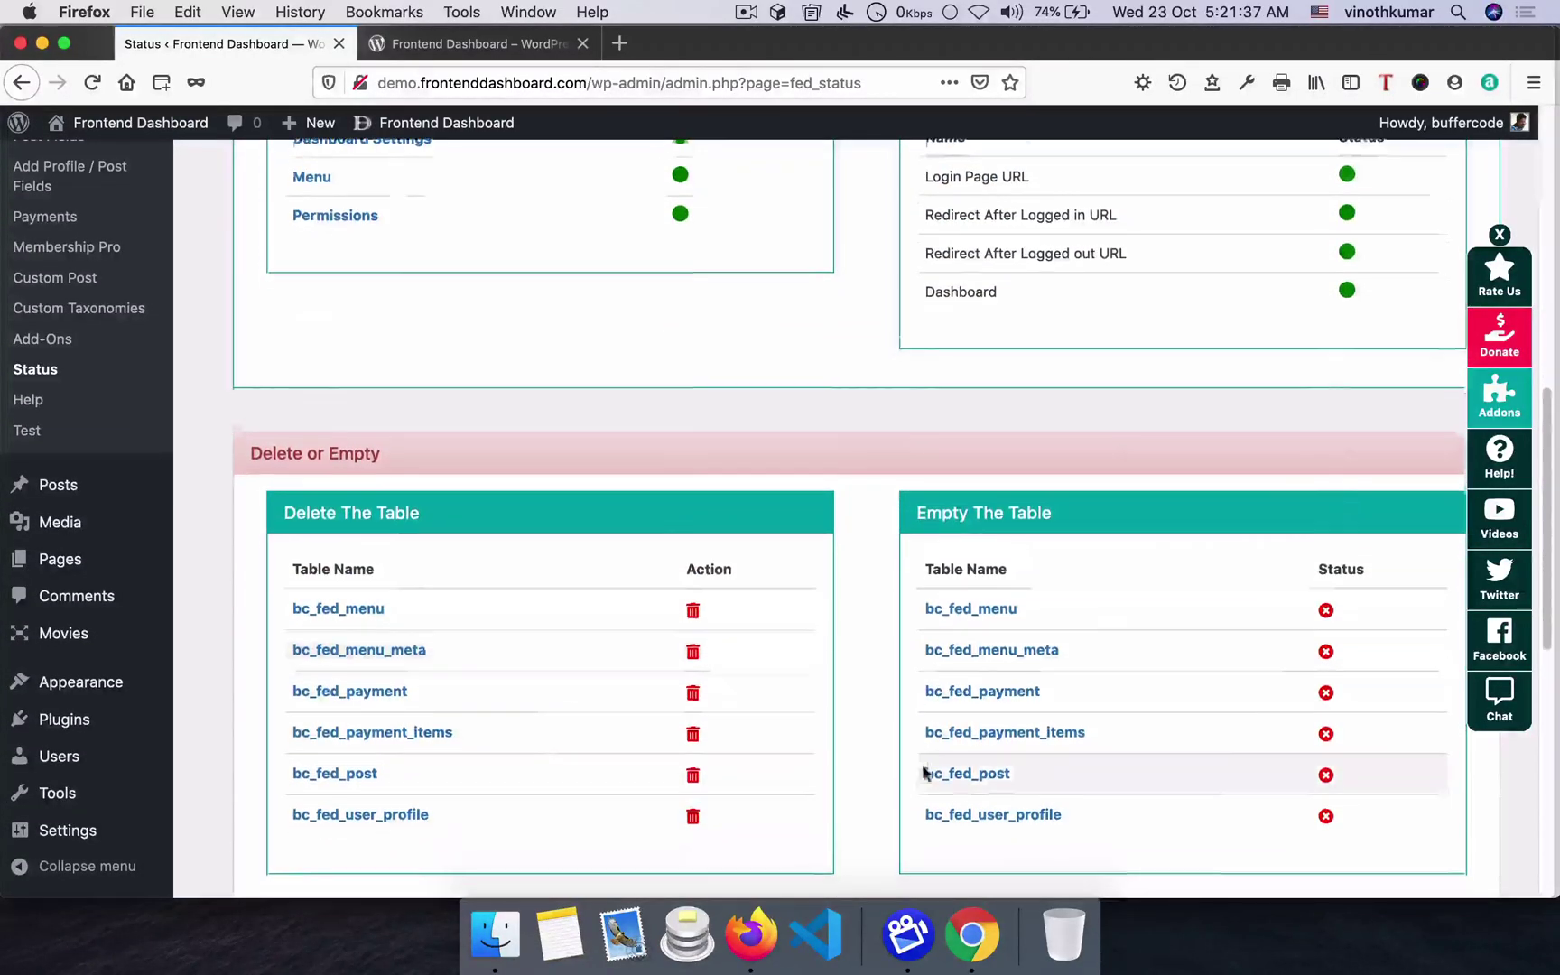
{"action": "scroll", "coordinate": [449, 413], "scroll_direction": "down", "scroll_amount": 4}
{"action": "scroll", "coordinate": [1156, 668], "scroll_direction": "down", "scroll_amount": 5}
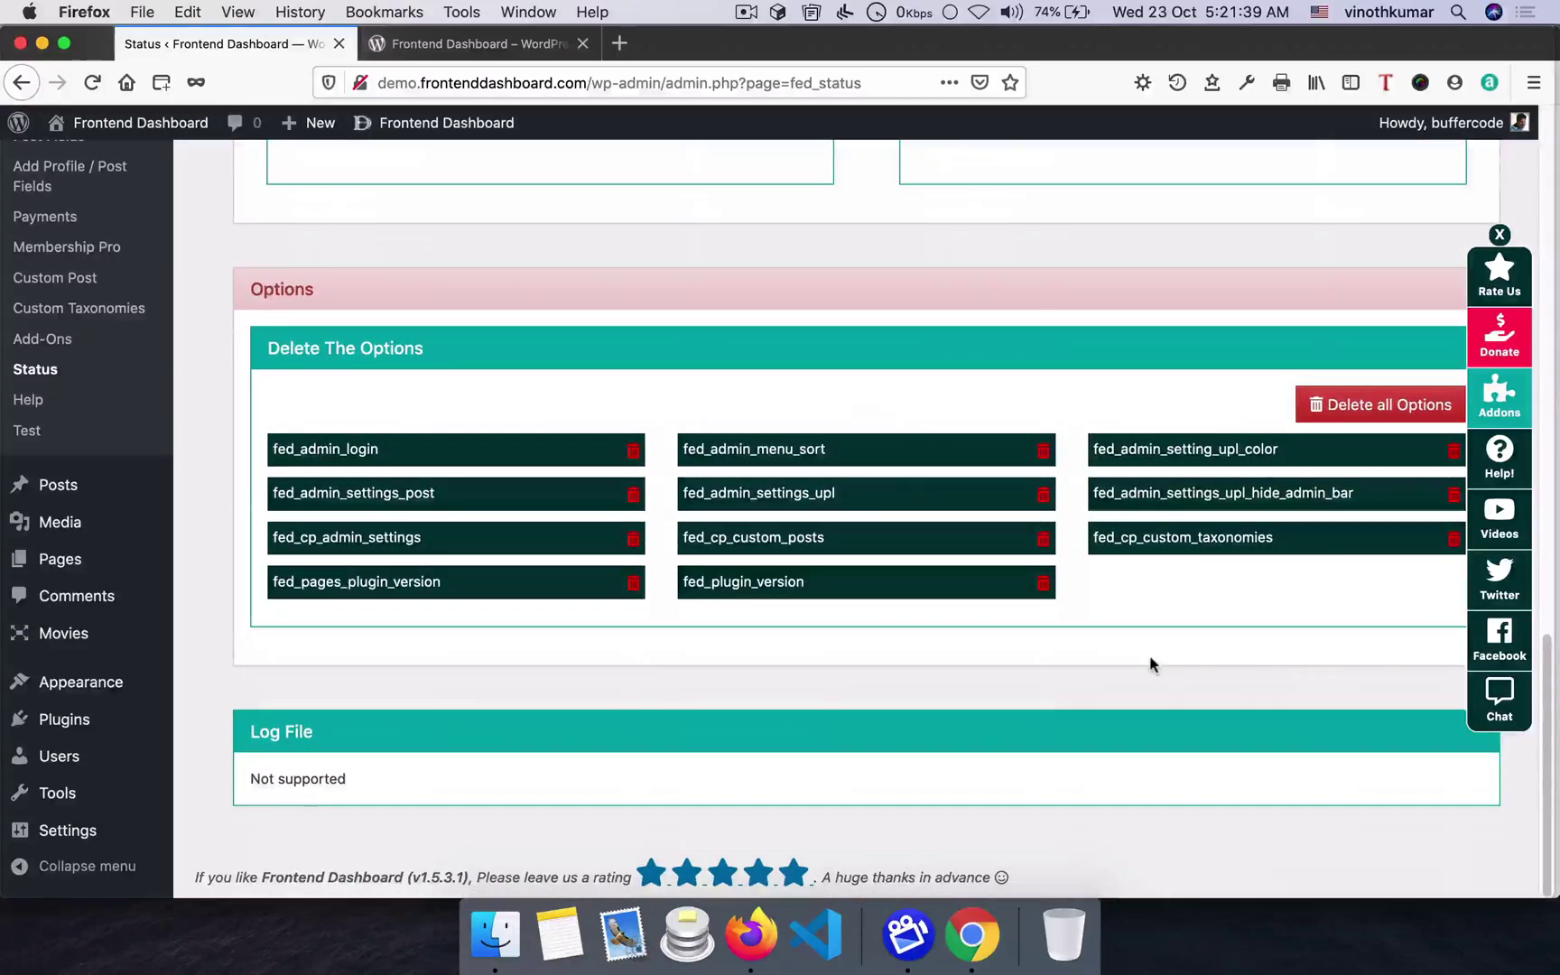
{"action": "left_click_drag", "start_coordinate": [248, 779], "coordinate": [397, 781]}
{"action": "scroll", "coordinate": [399, 782], "scroll_direction": "up", "scroll_amount": 2}
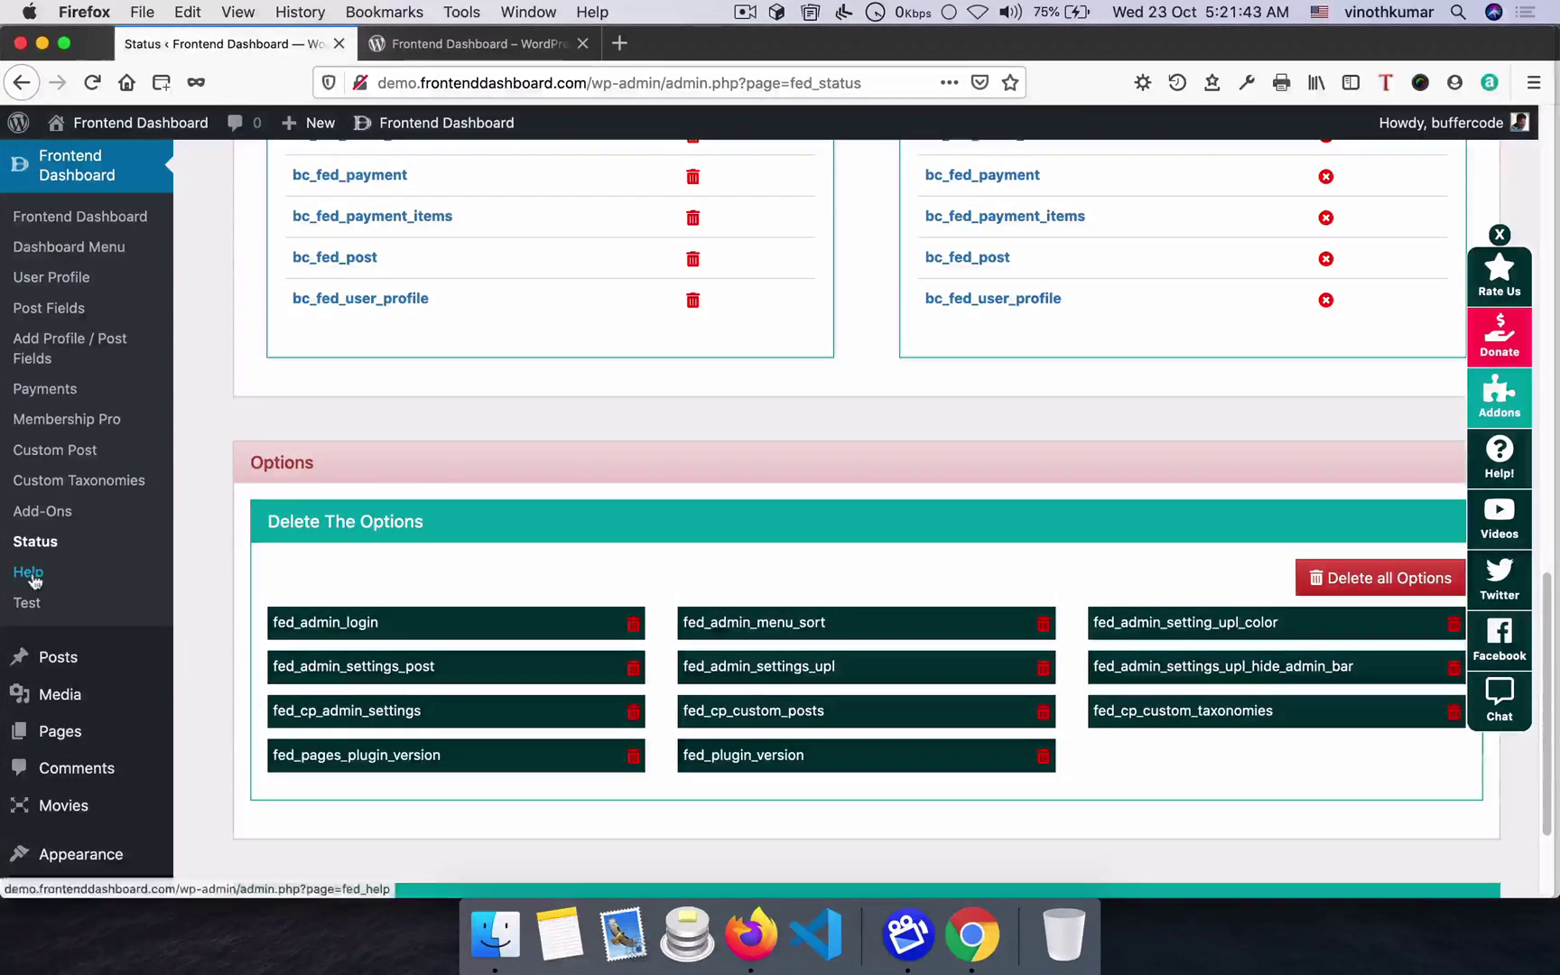
- On the Help page, peek at Filter Hooks and Shortcodes, then show the Chat, Mail and Rate us contact options
{"action": "left_click", "coordinate": [65, 574]}
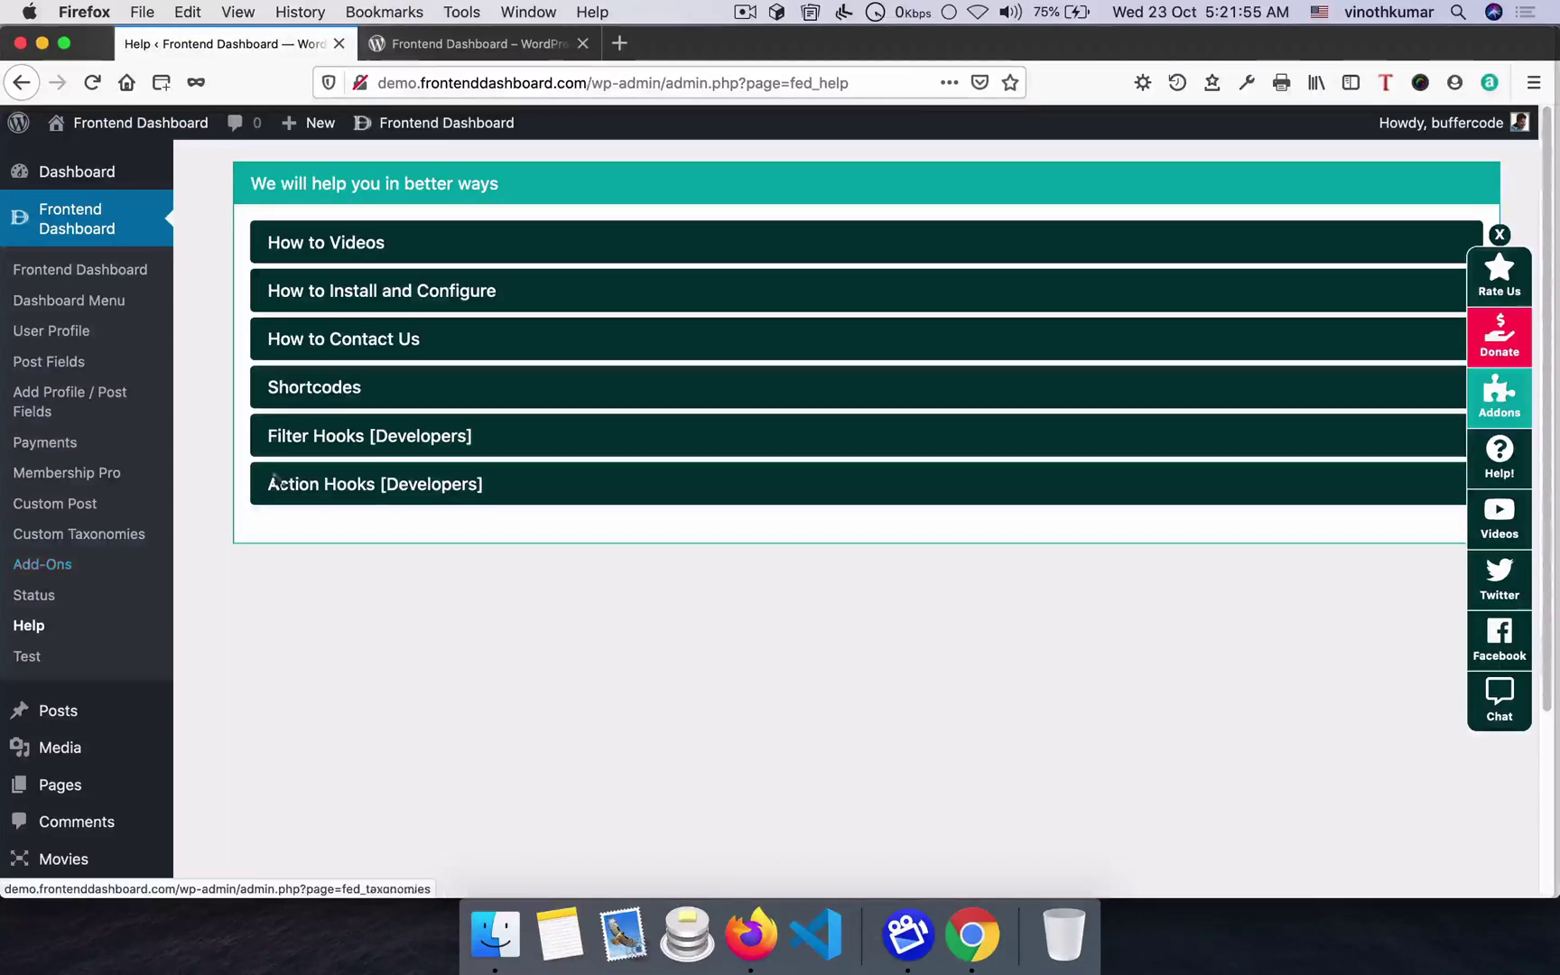
{"action": "left_click", "coordinate": [335, 441]}
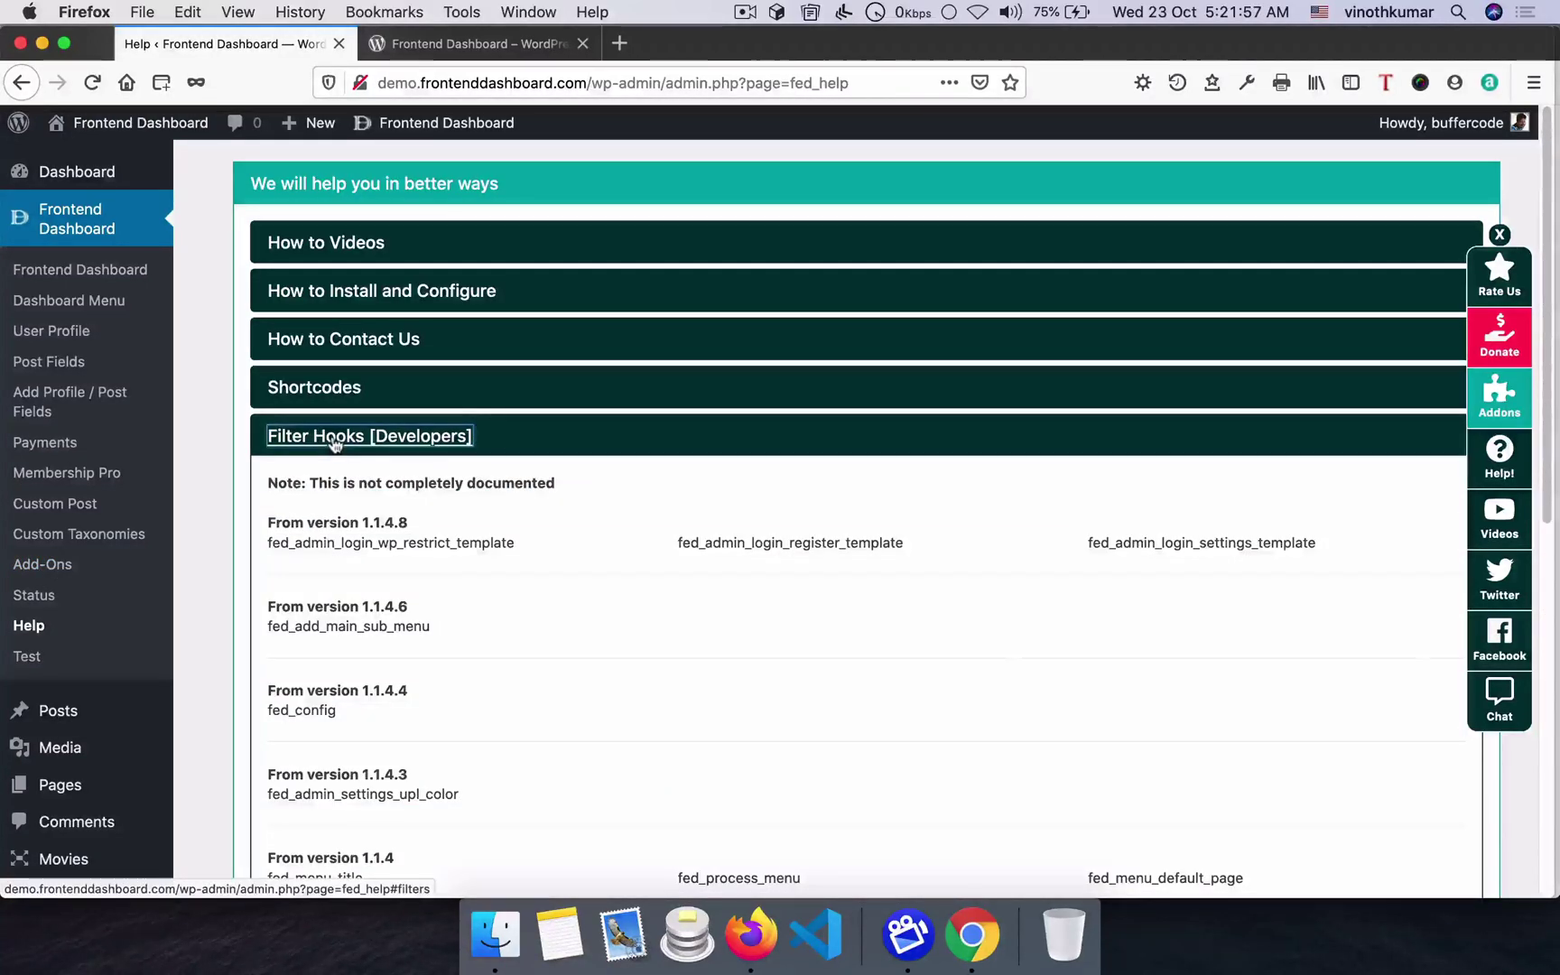
{"action": "left_click", "coordinate": [331, 434]}
{"action": "left_click", "coordinate": [307, 389]}
{"action": "left_click", "coordinate": [323, 390]}
{"action": "left_click", "coordinate": [347, 352]}
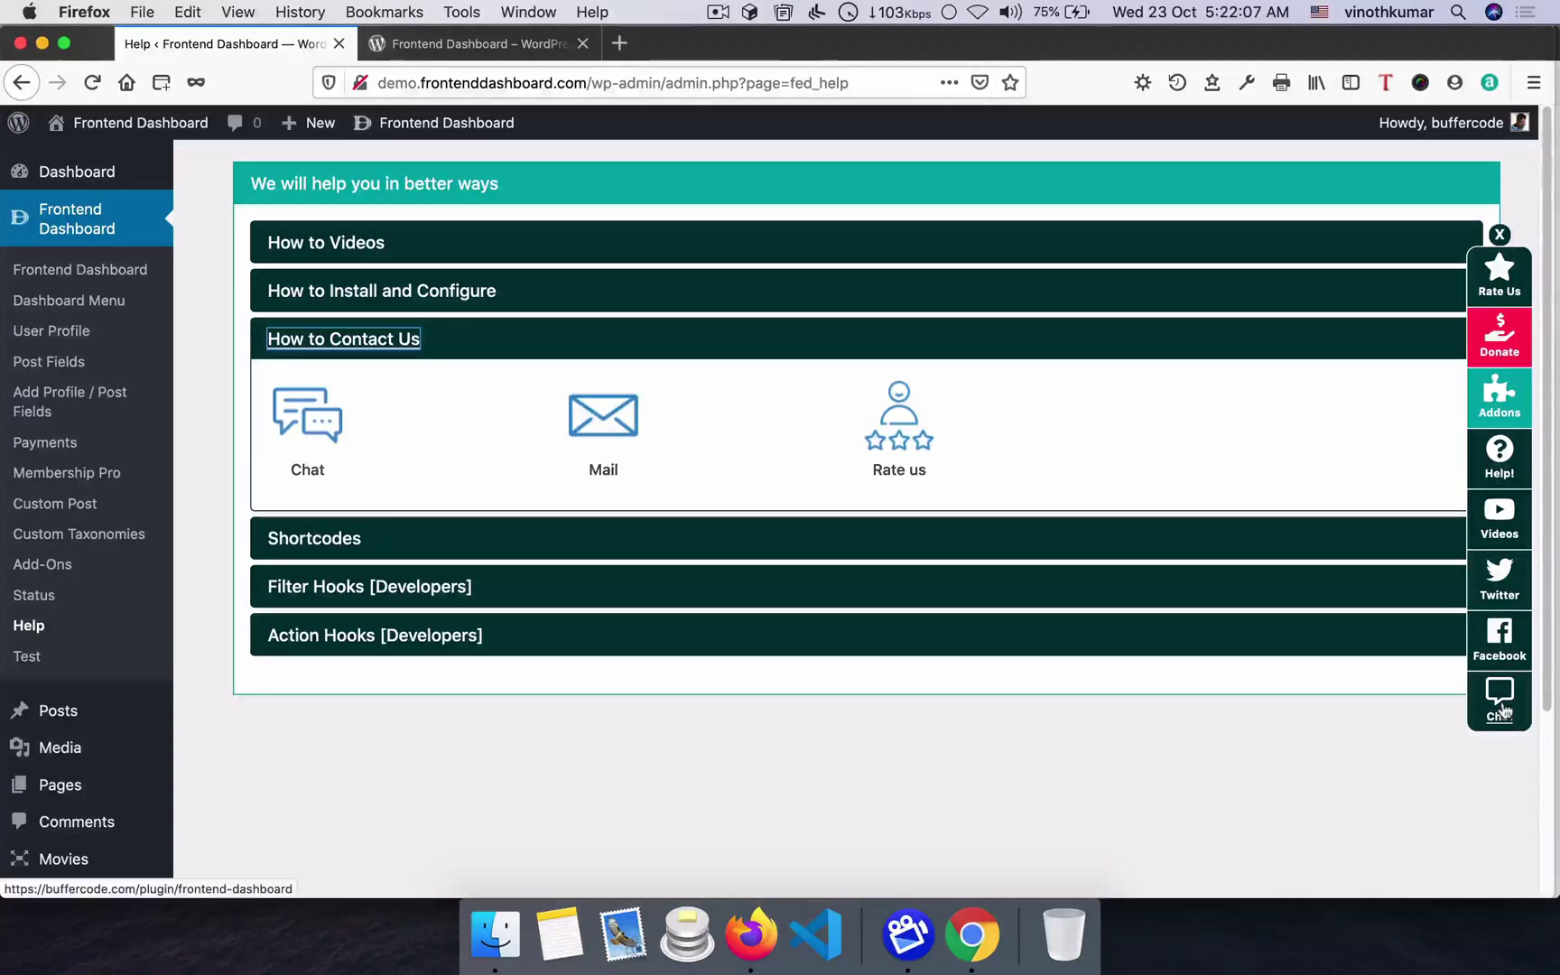
{"action": "left_click", "coordinate": [23, 663]}
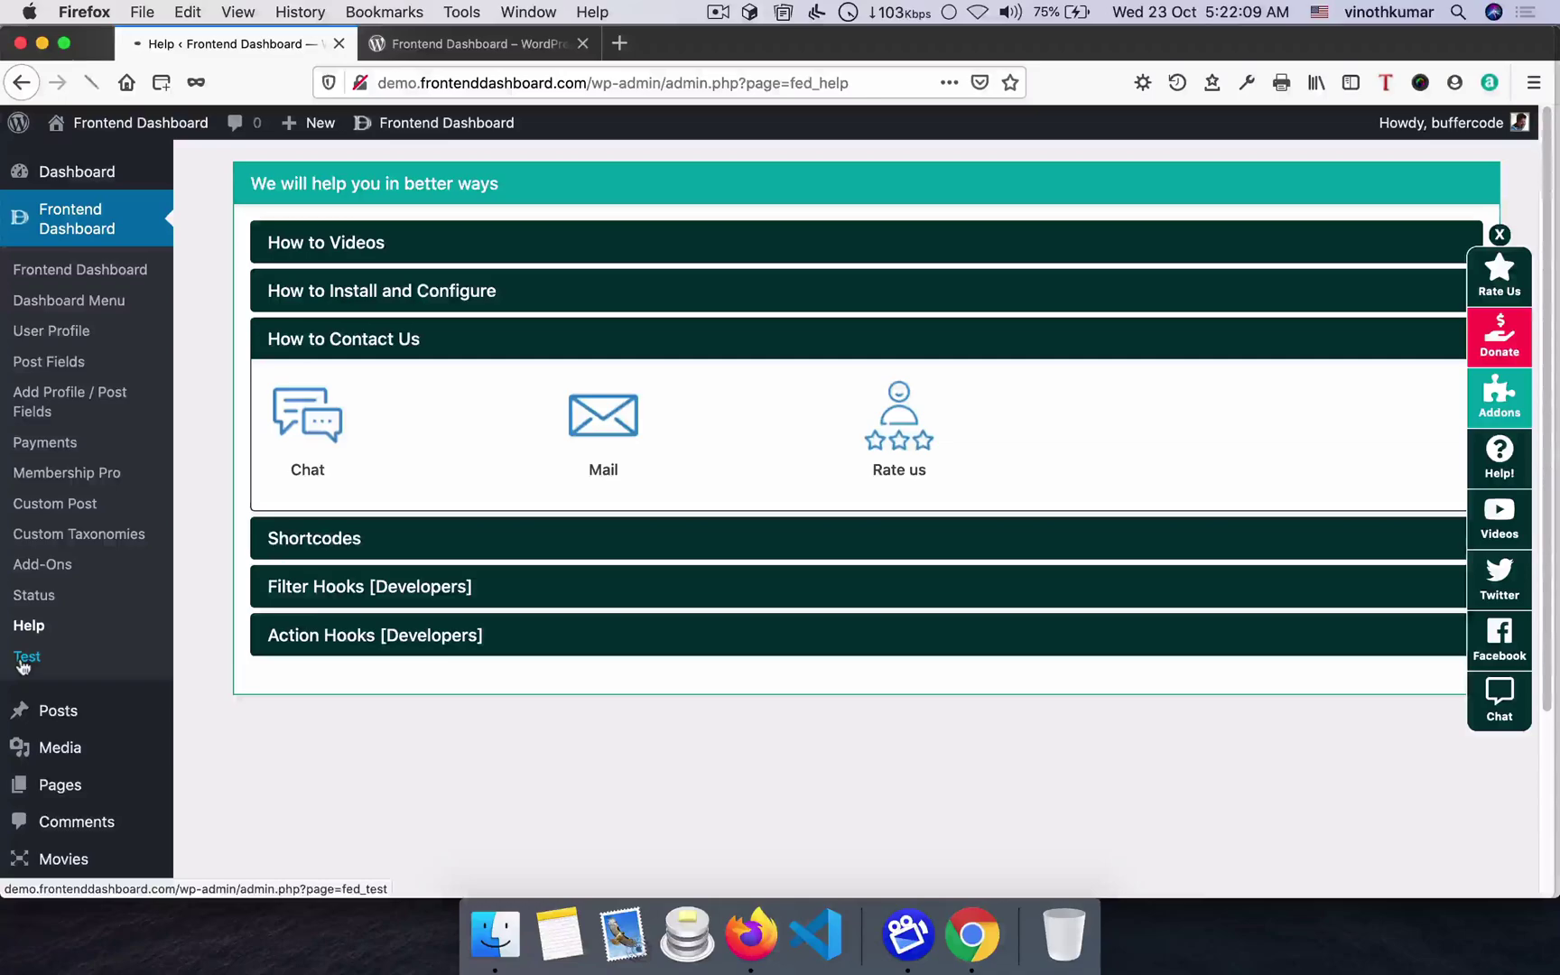
- Return to the Frontend Dashboard's Dashboard Settings on the Login tab
{"action": "left_click", "coordinate": [81, 279]}
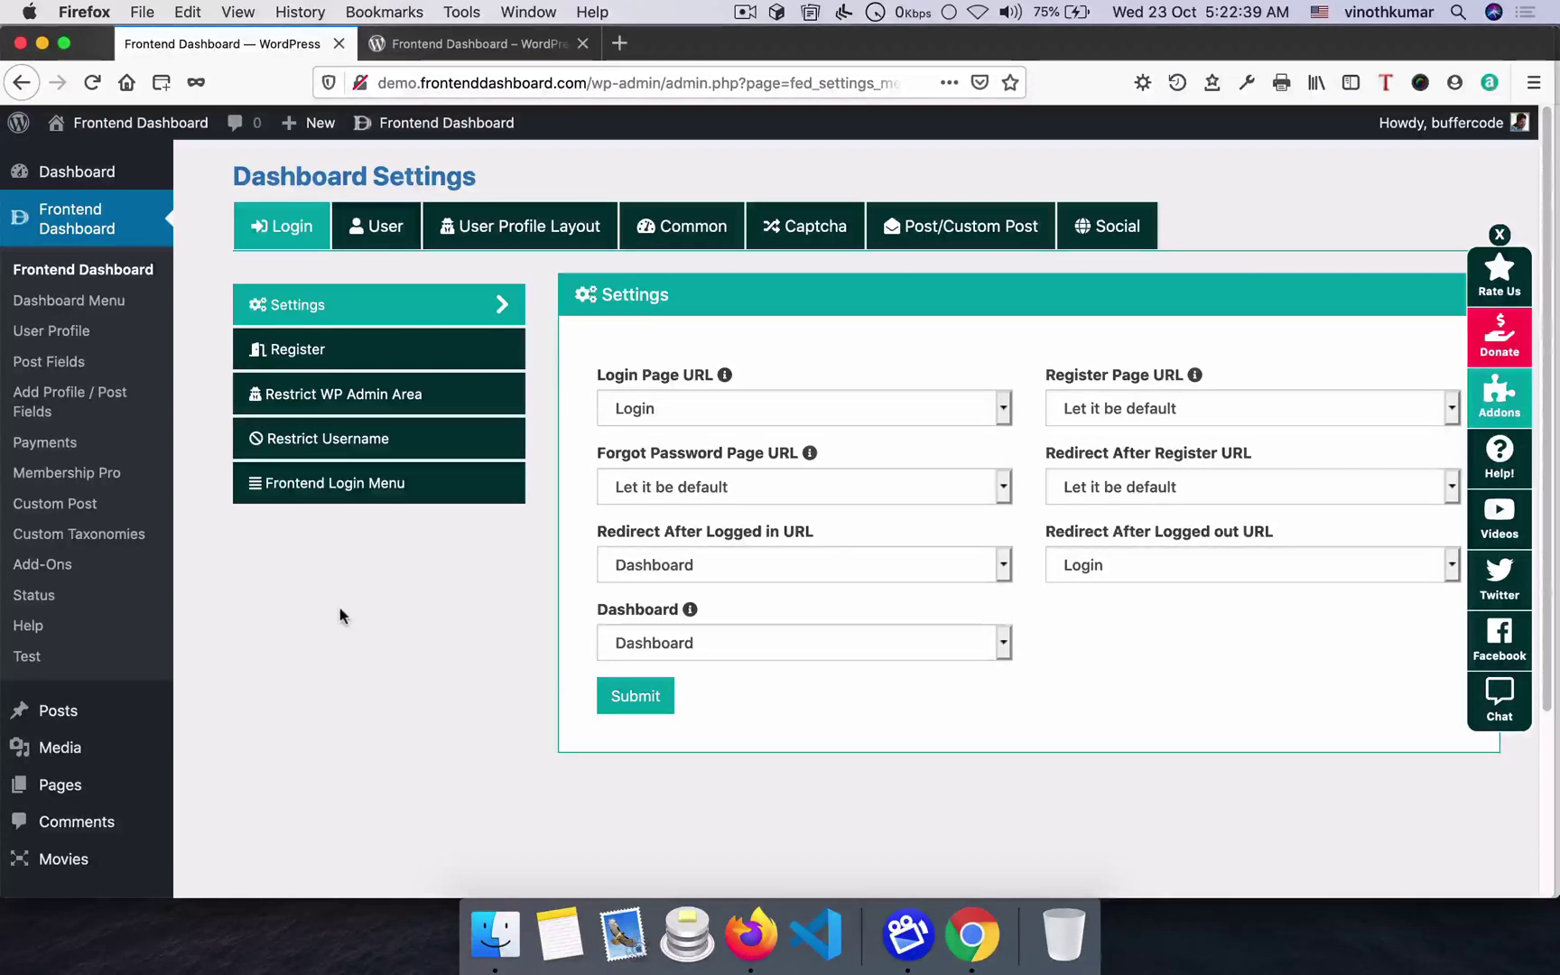
- Load the buffercode Frontend Dashboard plugin page (V1.5.3.1) in a new tab, then go back to the add-movie form
{"action": "key", "text": "super+t"}
{"action": "type", "text": "ht"}
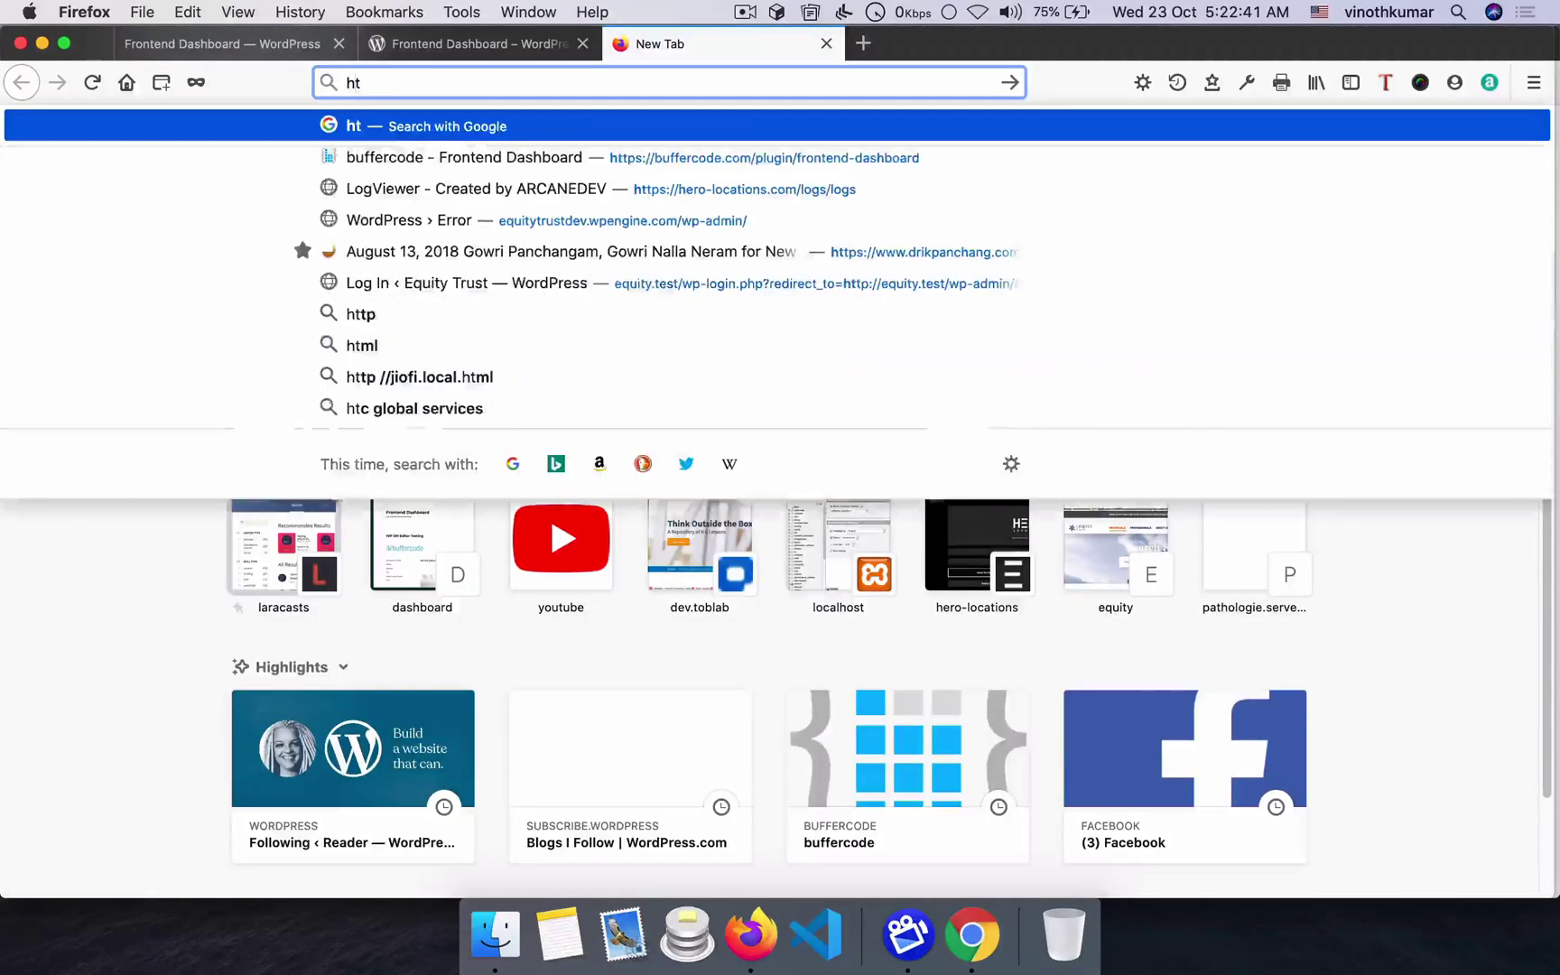
{"action": "key", "text": "Down"}
{"action": "key", "text": "Return"}
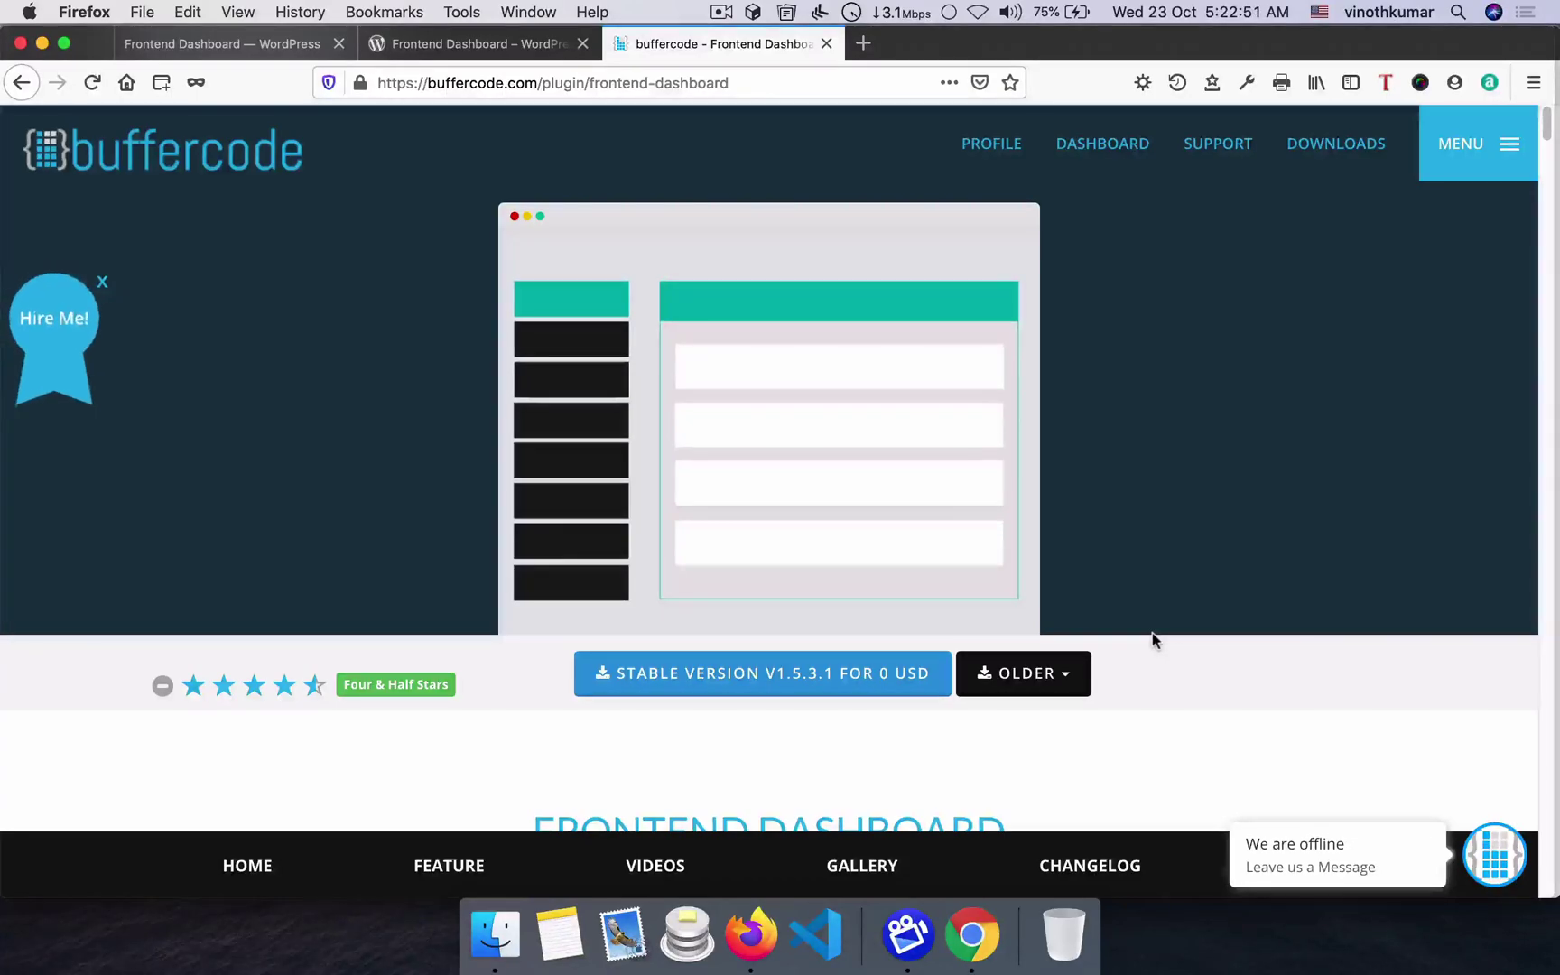
{"action": "key", "text": "super+Tab"}
{"action": "key", "text": "super+Tab"}
{"action": "key", "text": "super+Tab"}
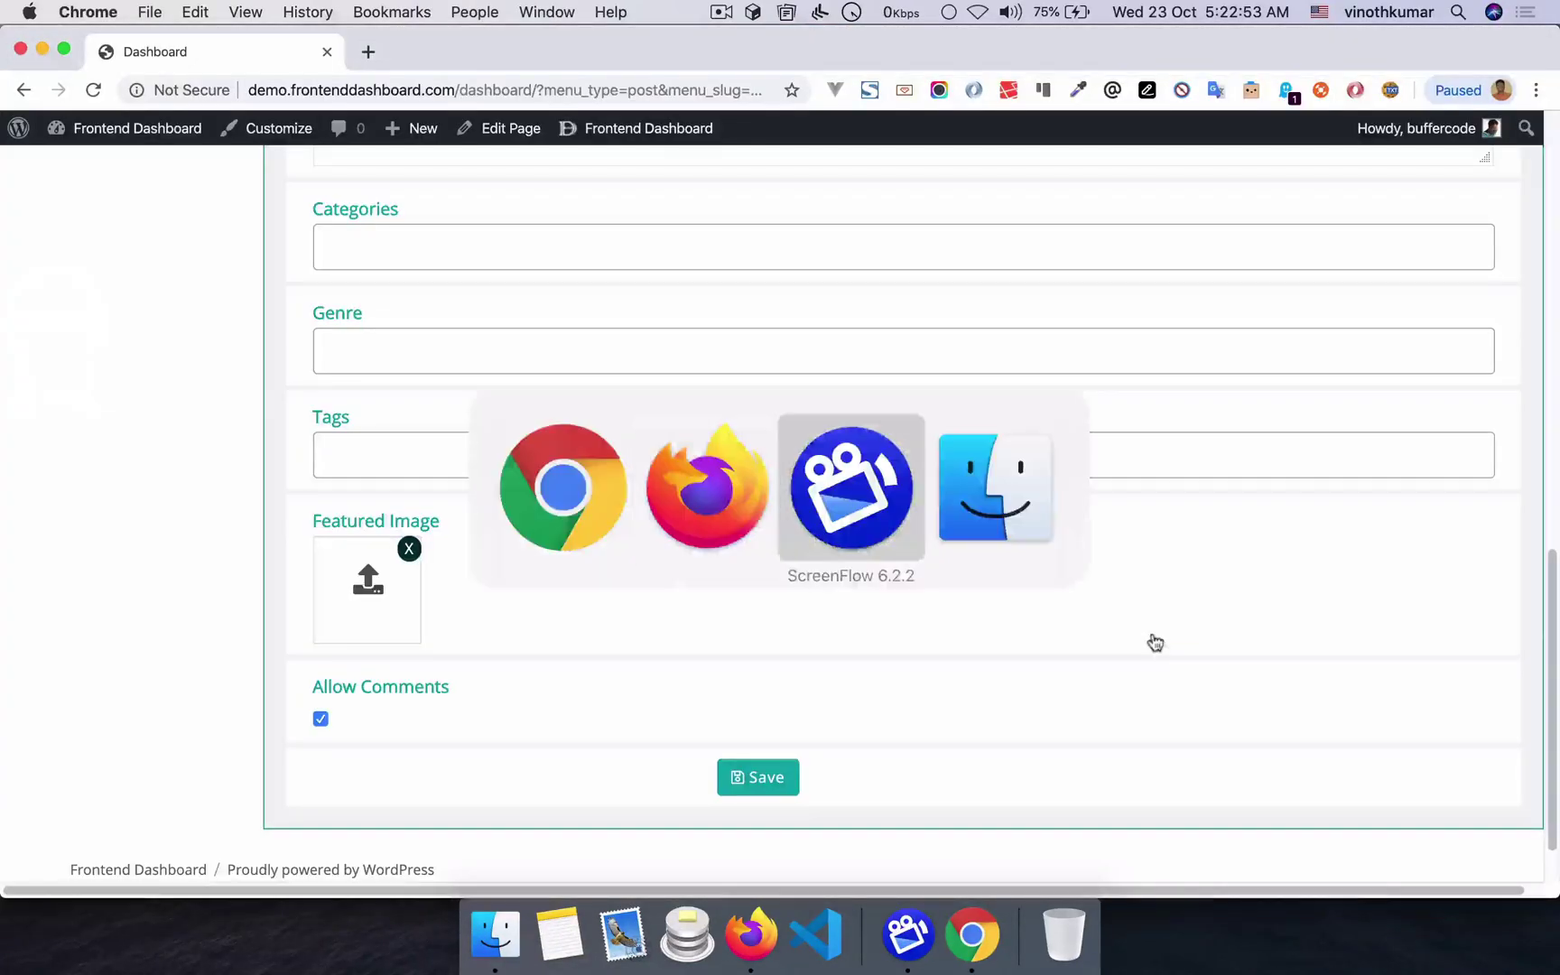